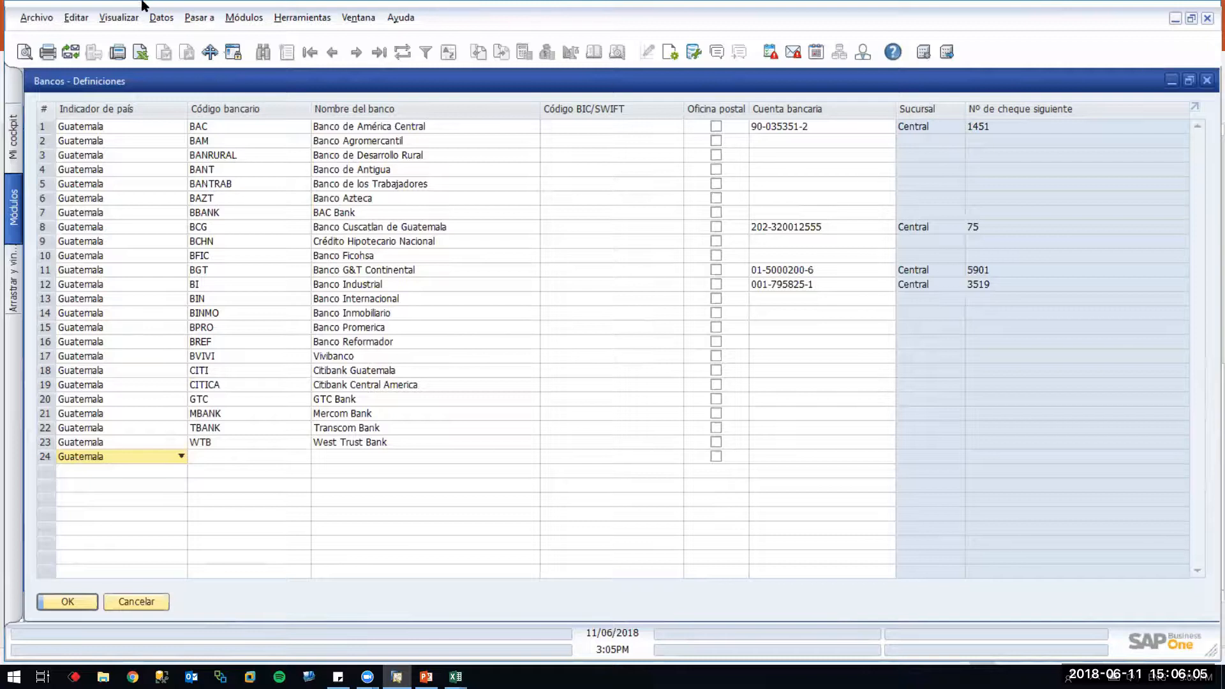
# Show the About SAP Business One dialog for version 9.3 PL 03, moved aside to keep bank columns visible
pyautogui.click(408, 23)
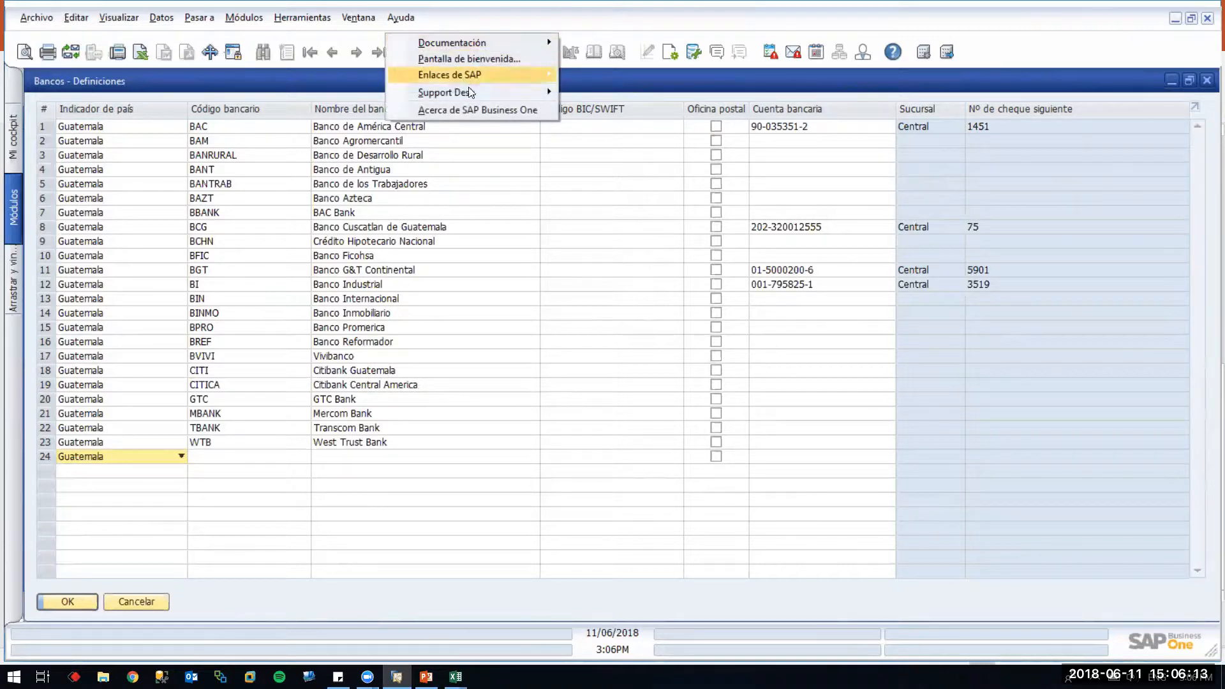
pyautogui.click(467, 110)
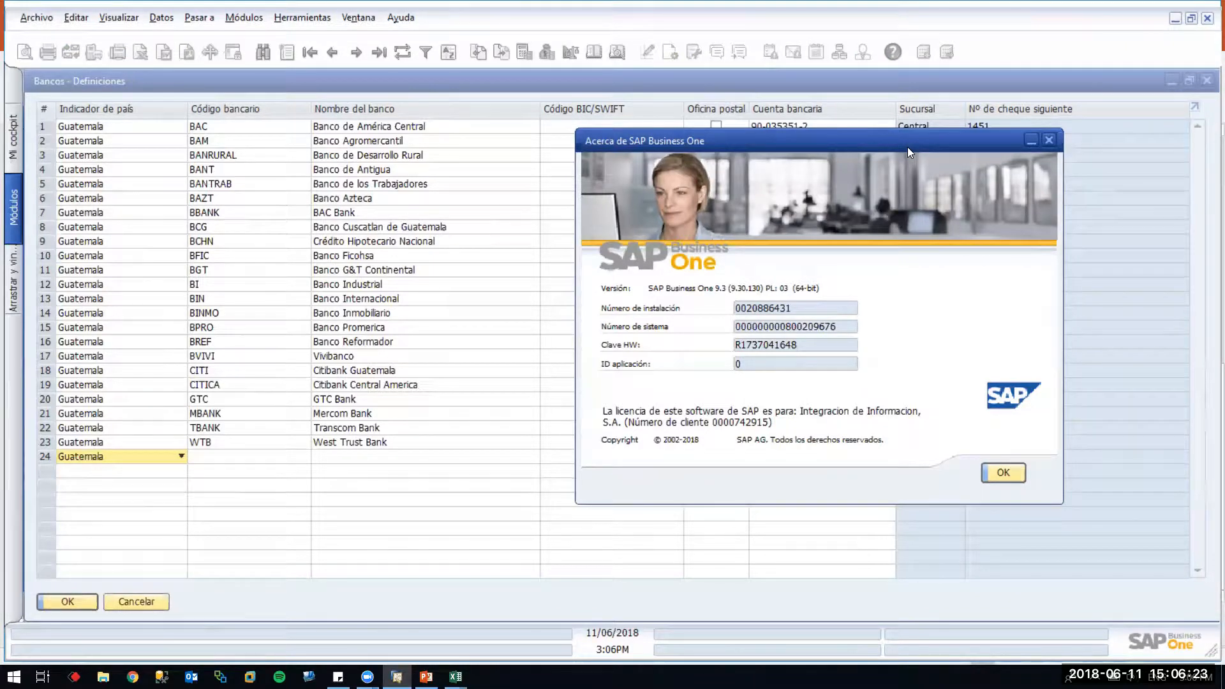
pyautogui.moveTo(907, 147); pyautogui.dragTo(971, 311)
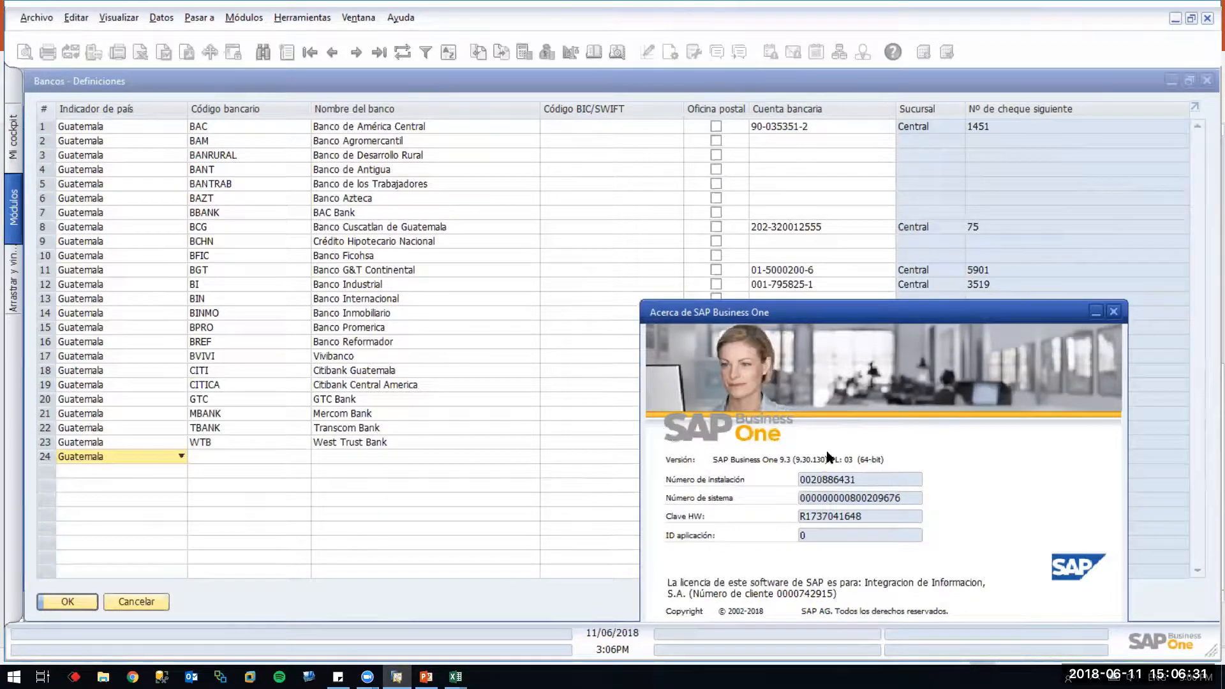
# Close the About dialog and dismiss the table's Form Settings without changes
pyautogui.click(1115, 313)
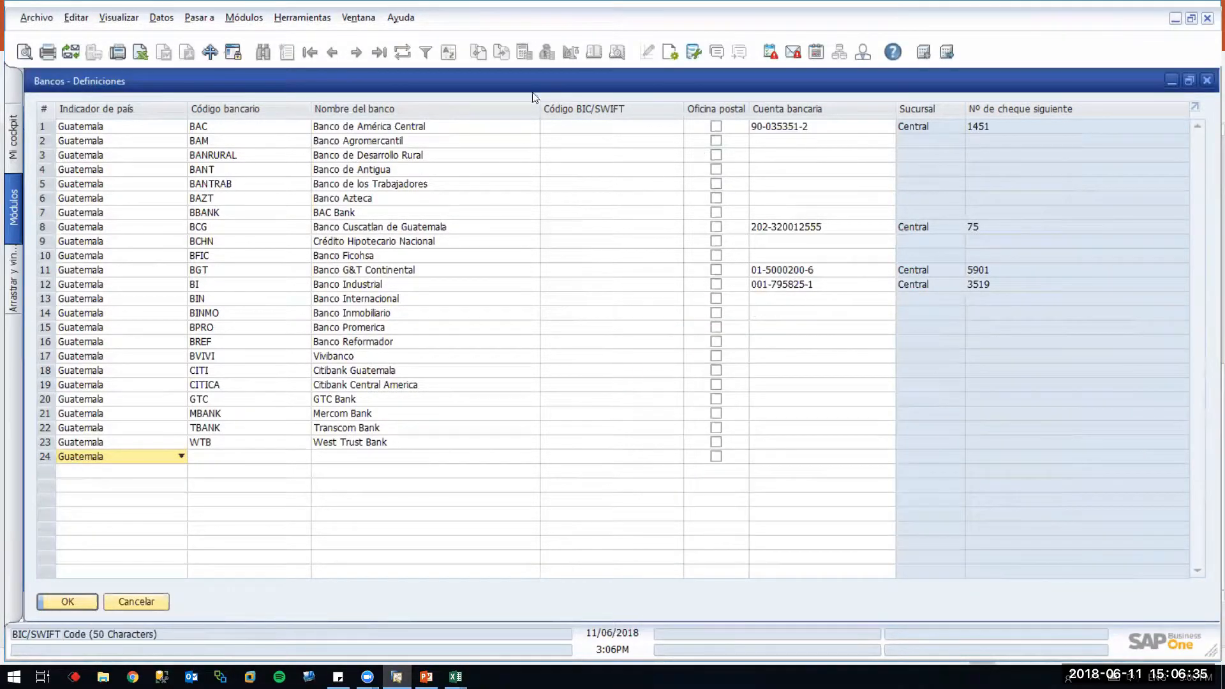
pyautogui.click(670, 51)
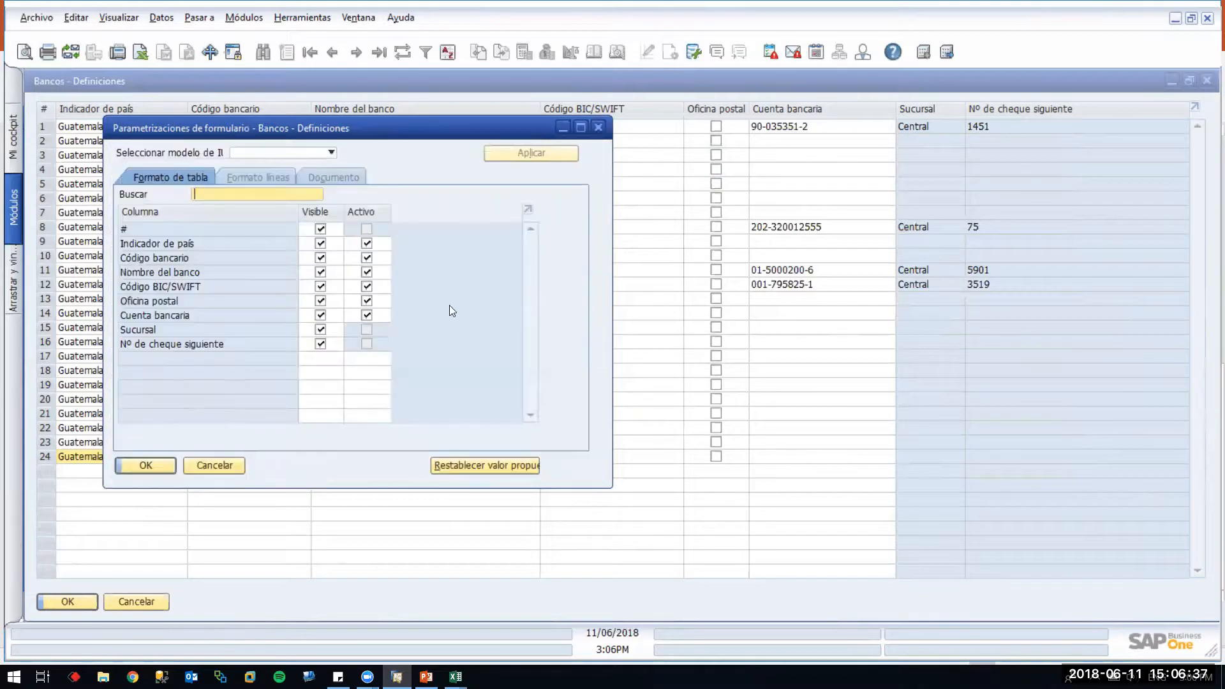
pyautogui.click(227, 469)
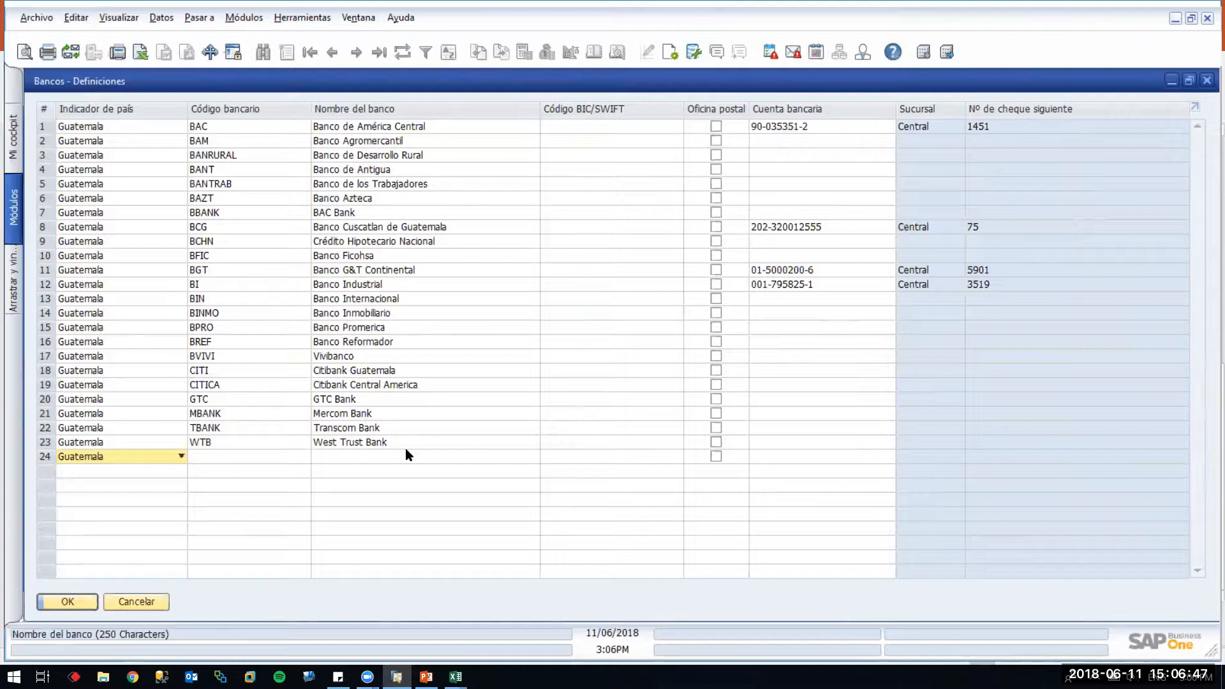
pyautogui.click(290, 454)
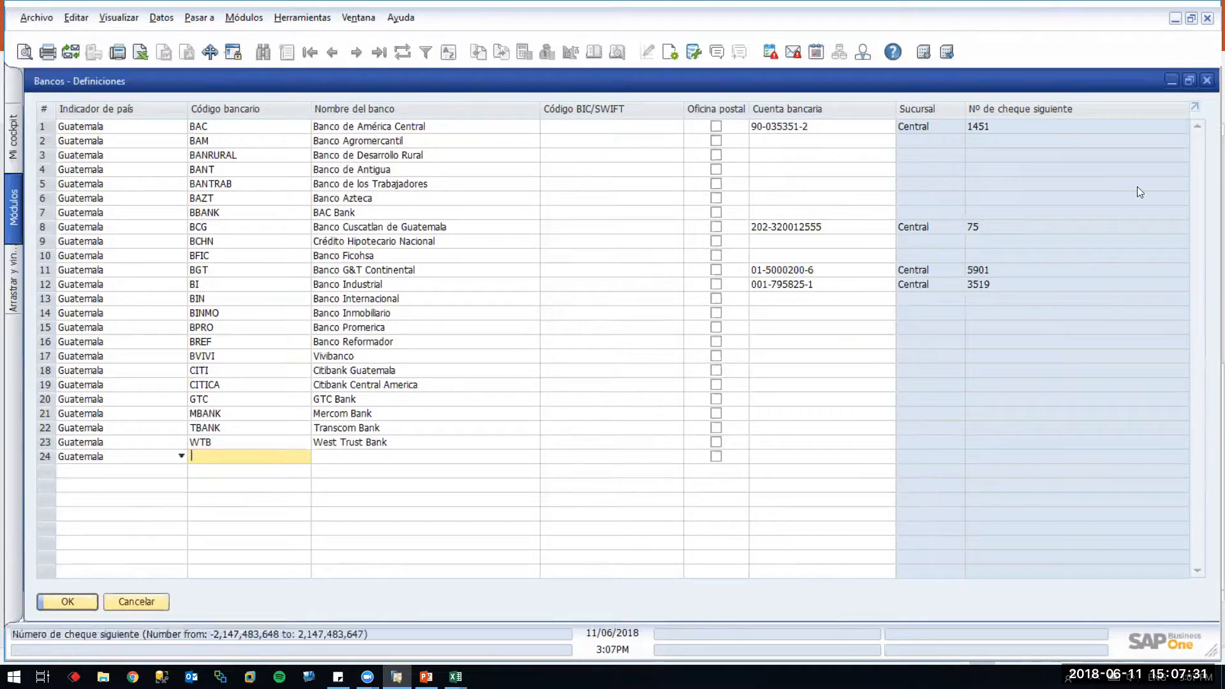
# Check the own-bank account list for BAC's row, close Banks – Definitions, and return to PowerPoint
pyautogui.click(856, 126)
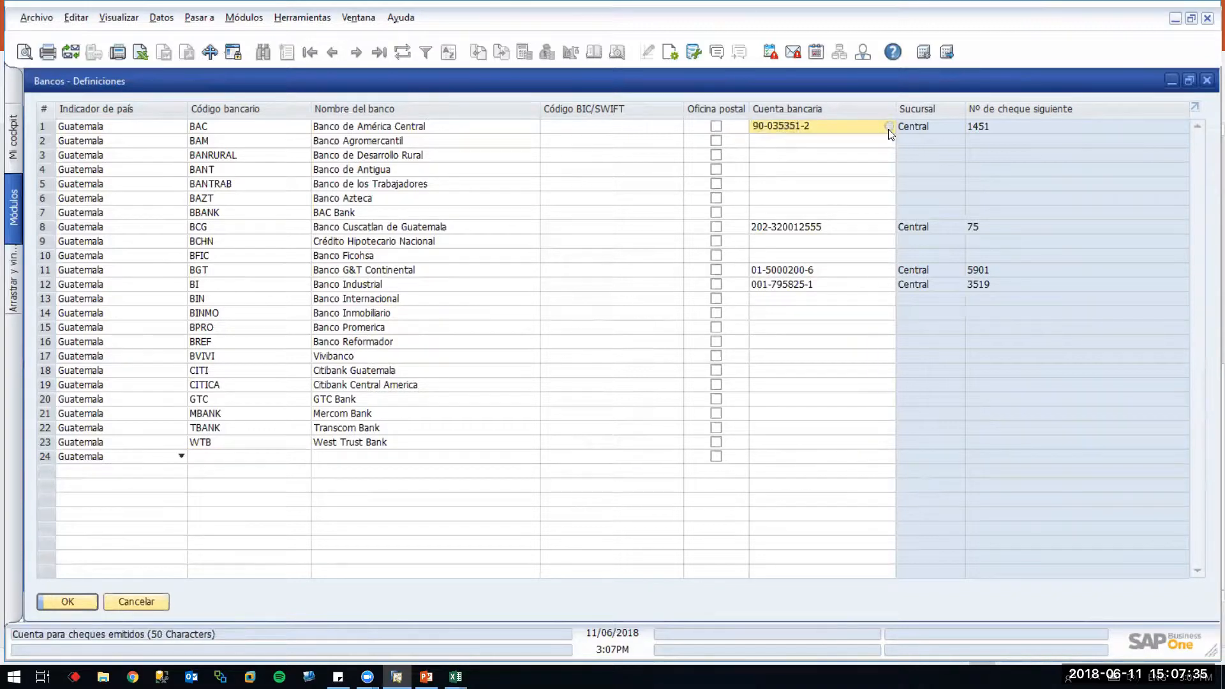
pyautogui.click(888, 129)
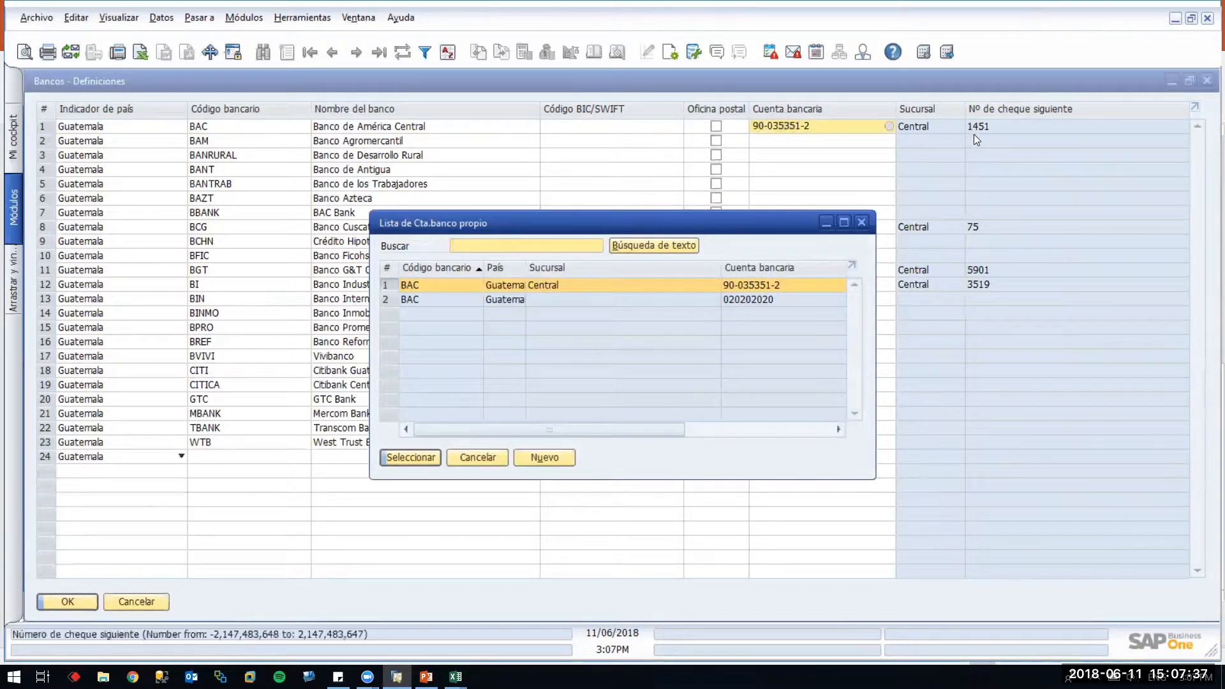
pyautogui.click(861, 222)
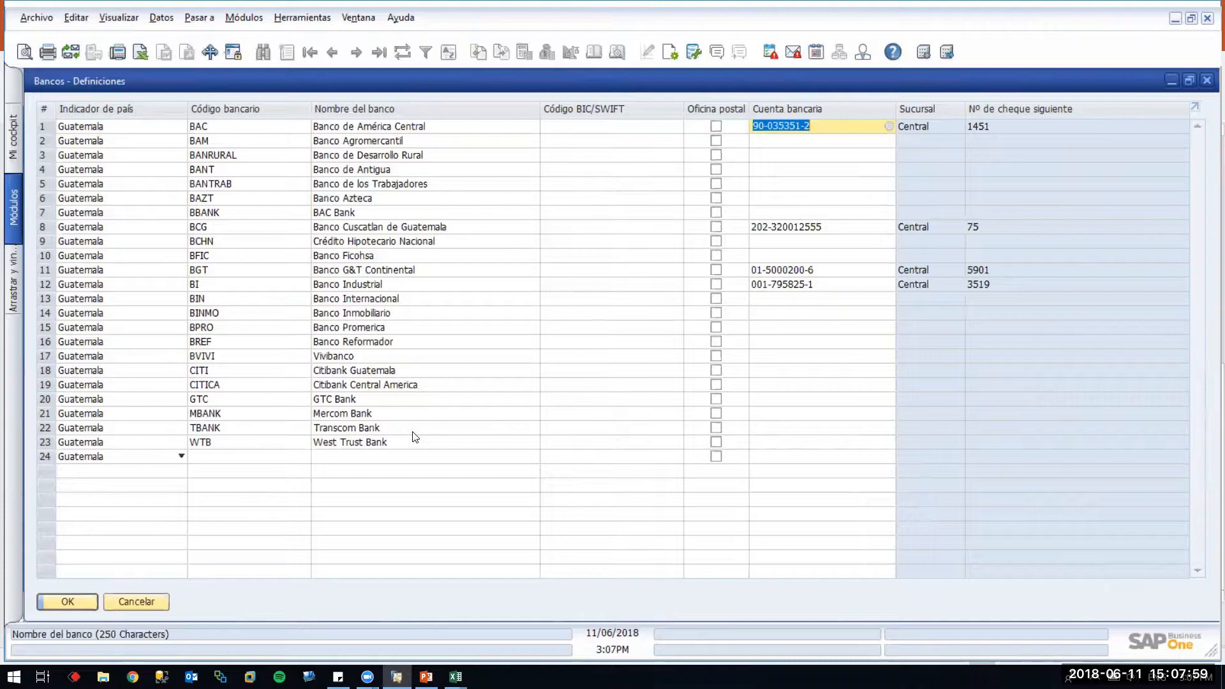
pyautogui.press('Escape')
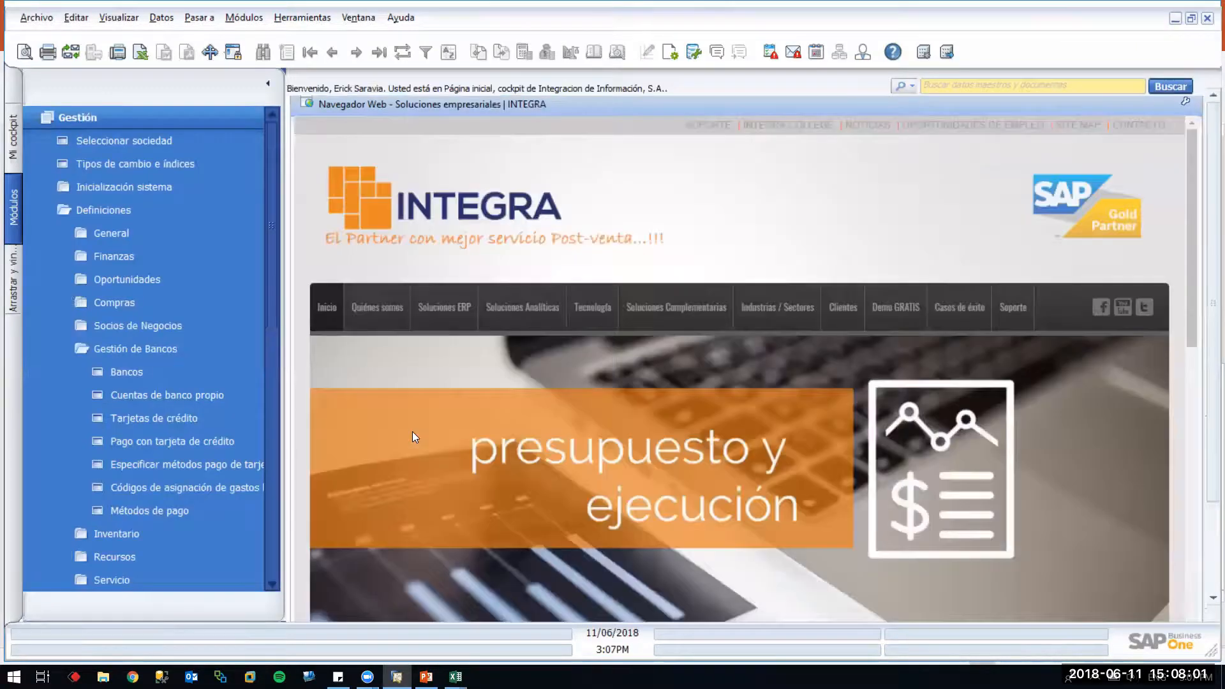
pyautogui.hotkey('alt', 'Tab')
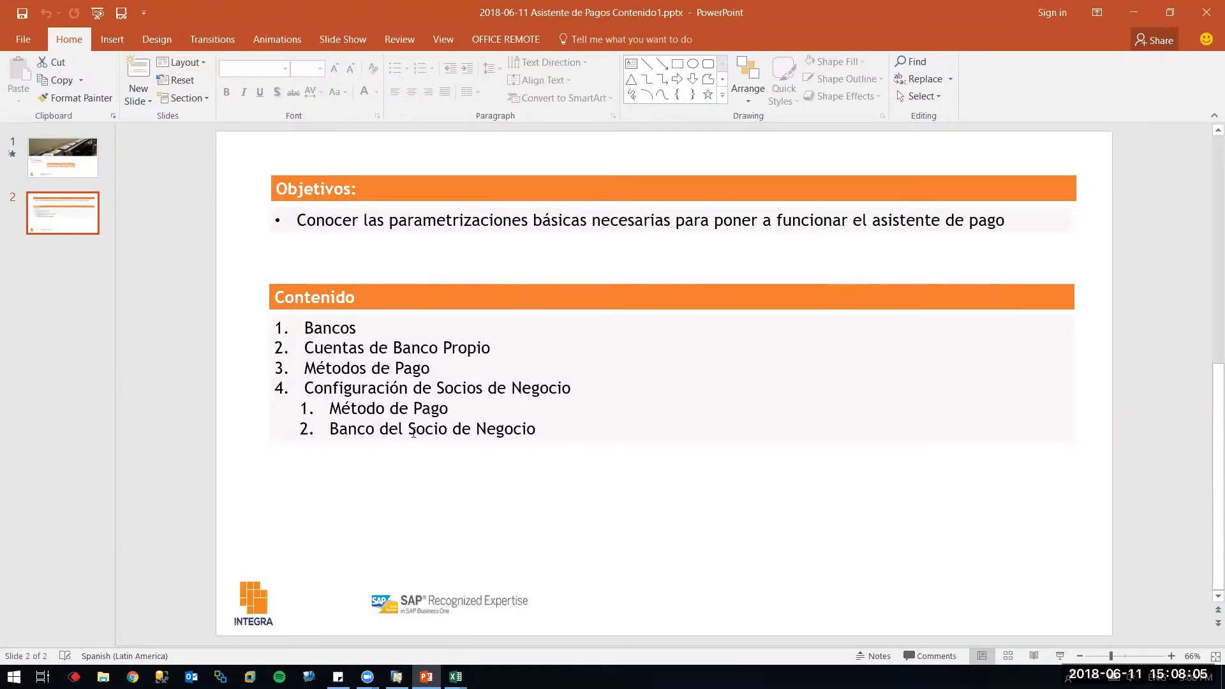
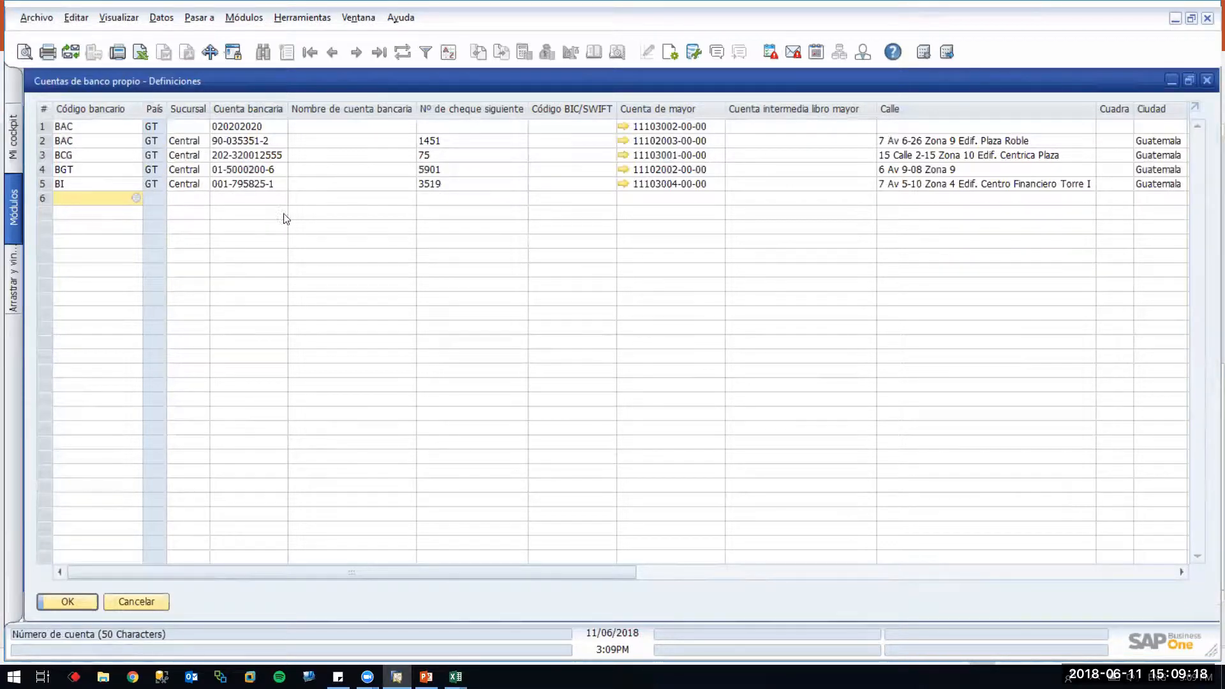
# Review the own bank accounts' names and next cheque numbers 75, 5901, 3519 and 1451
pyautogui.click(346, 141)
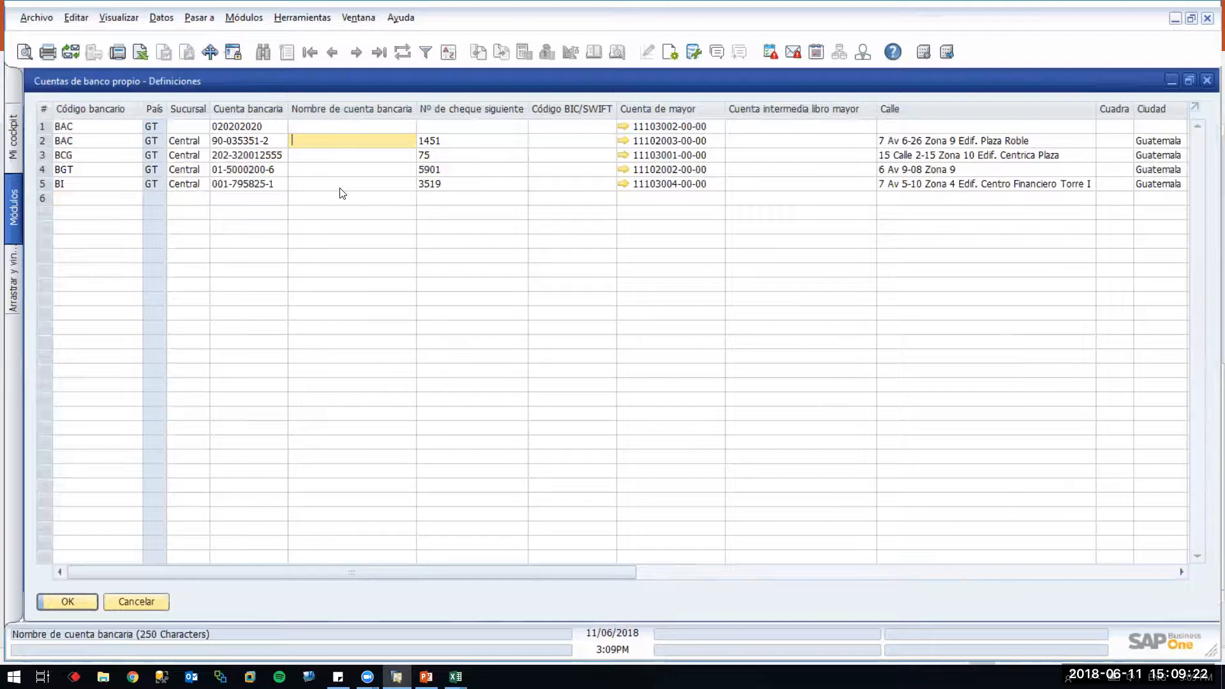
pyautogui.click(427, 156)
pyautogui.click(429, 170)
pyautogui.click(429, 182)
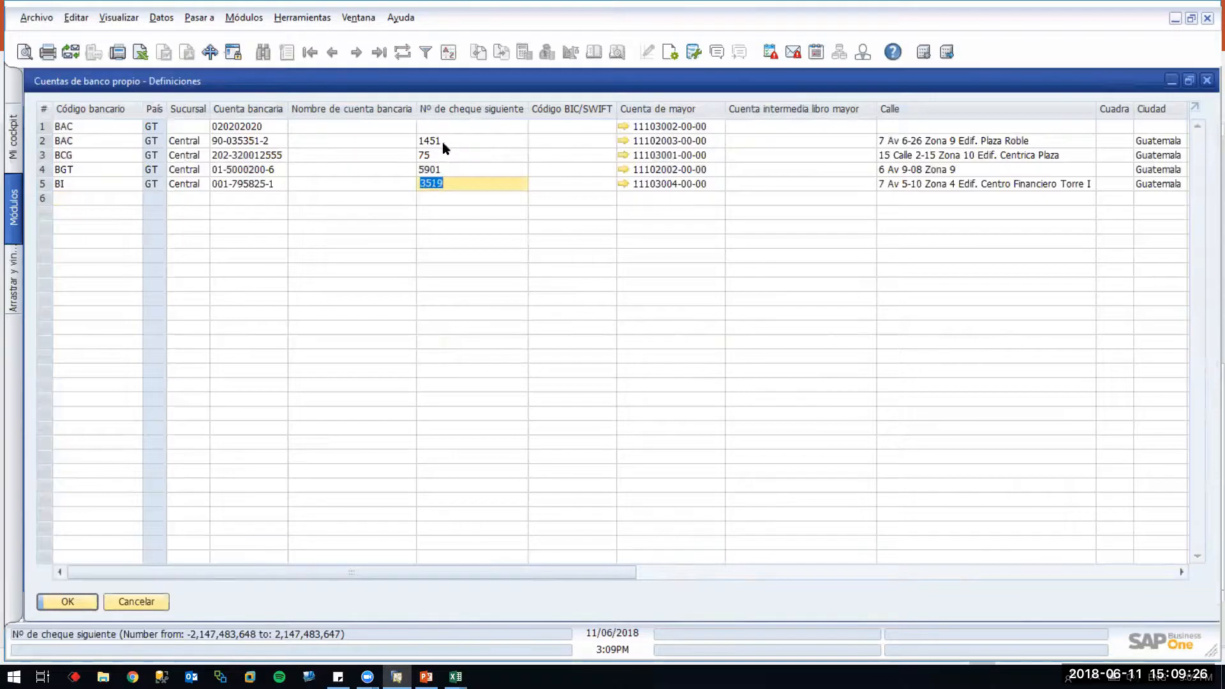
pyautogui.click(442, 142)
# Open Bancos definitions beside the own bank accounts window, then return that window to the front
pyautogui.doubleClick(555, 80)
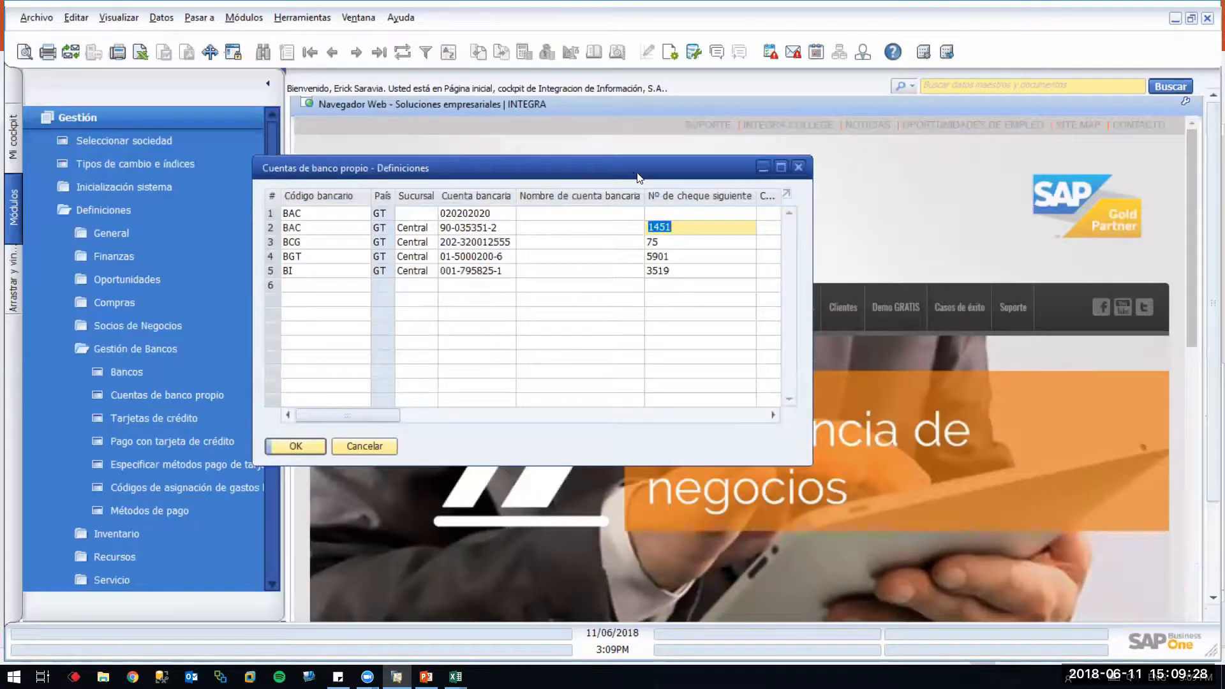
pyautogui.click(141, 372)
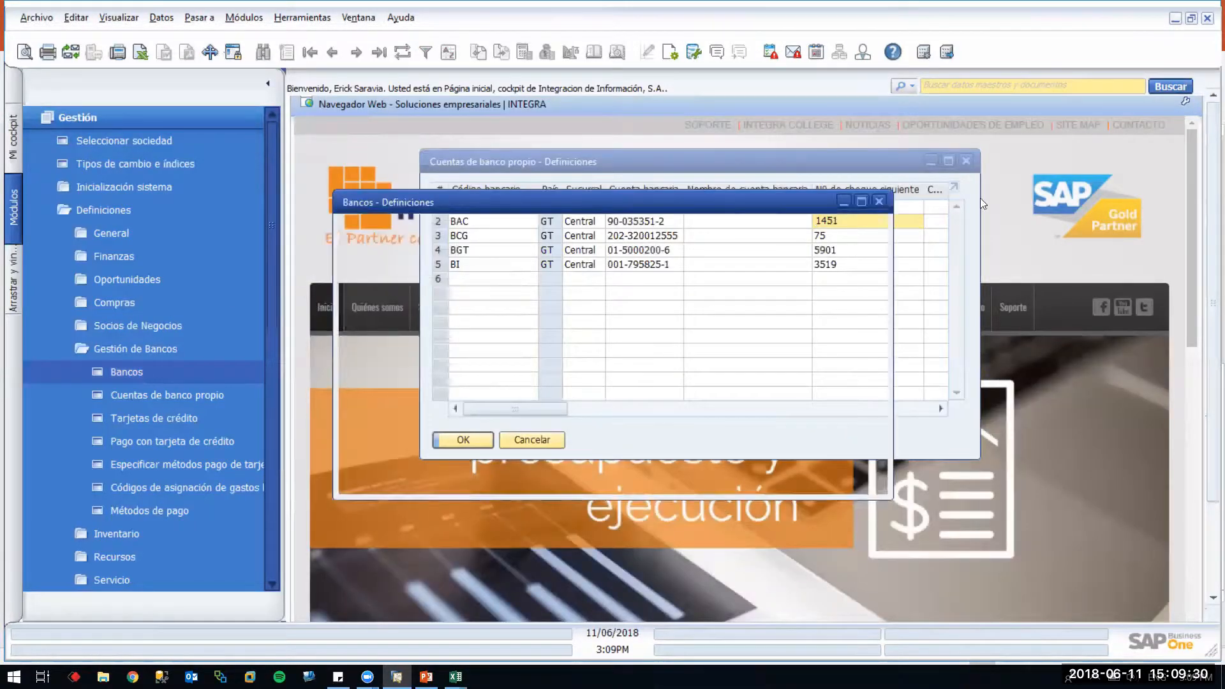
pyautogui.click(967, 163)
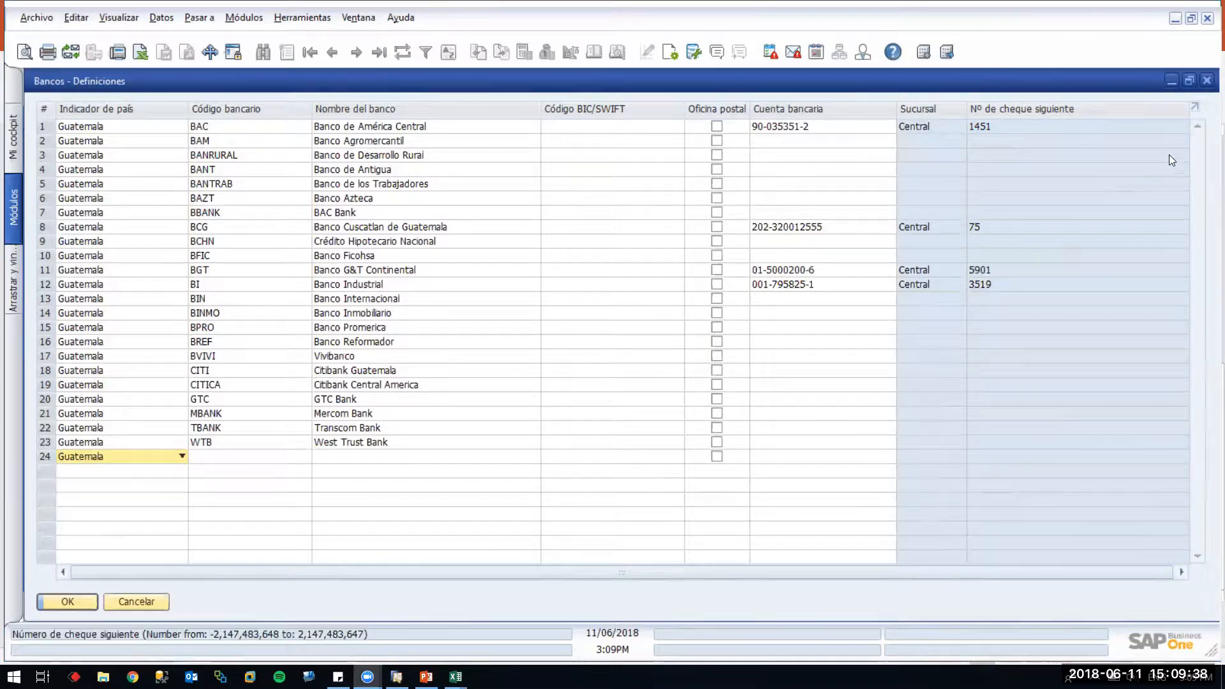
pyautogui.click(1189, 80)
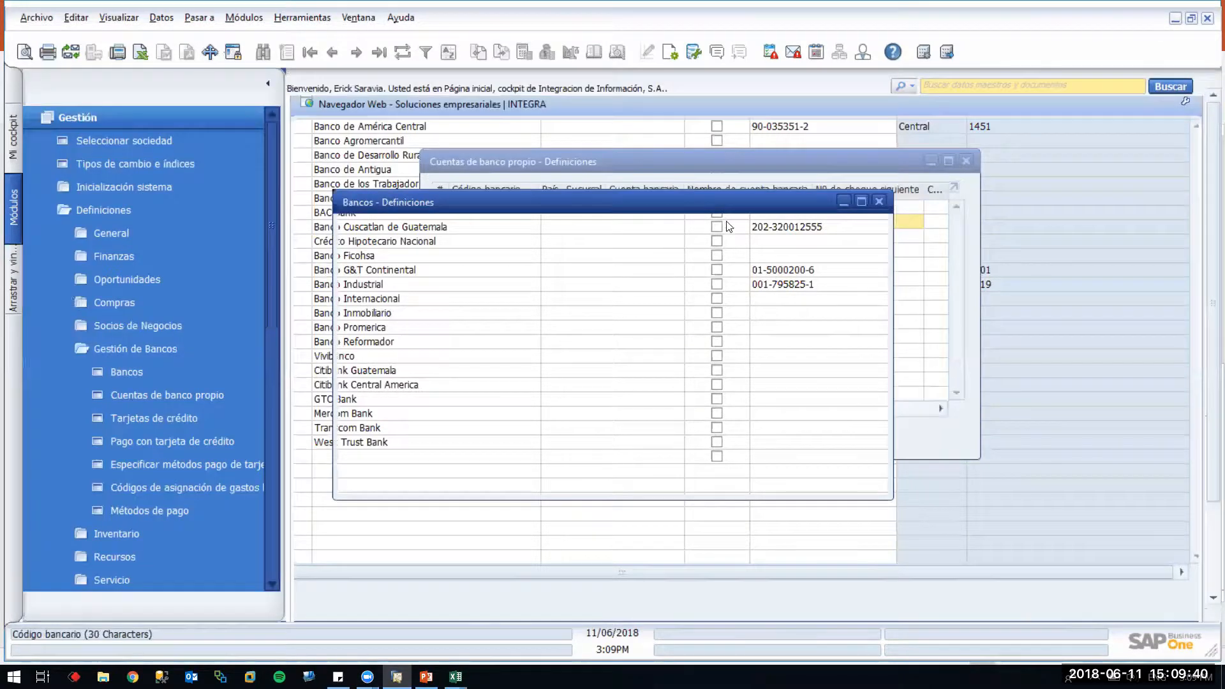
pyautogui.click(806, 172)
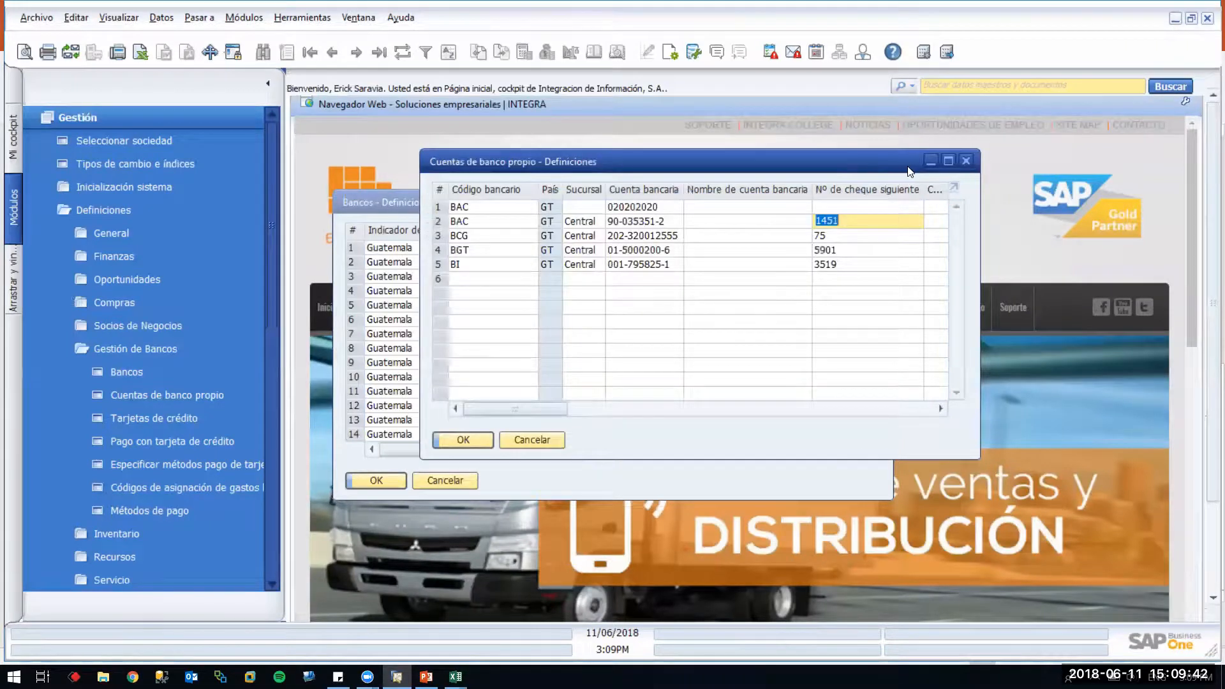
pyautogui.doubleClick(855, 167)
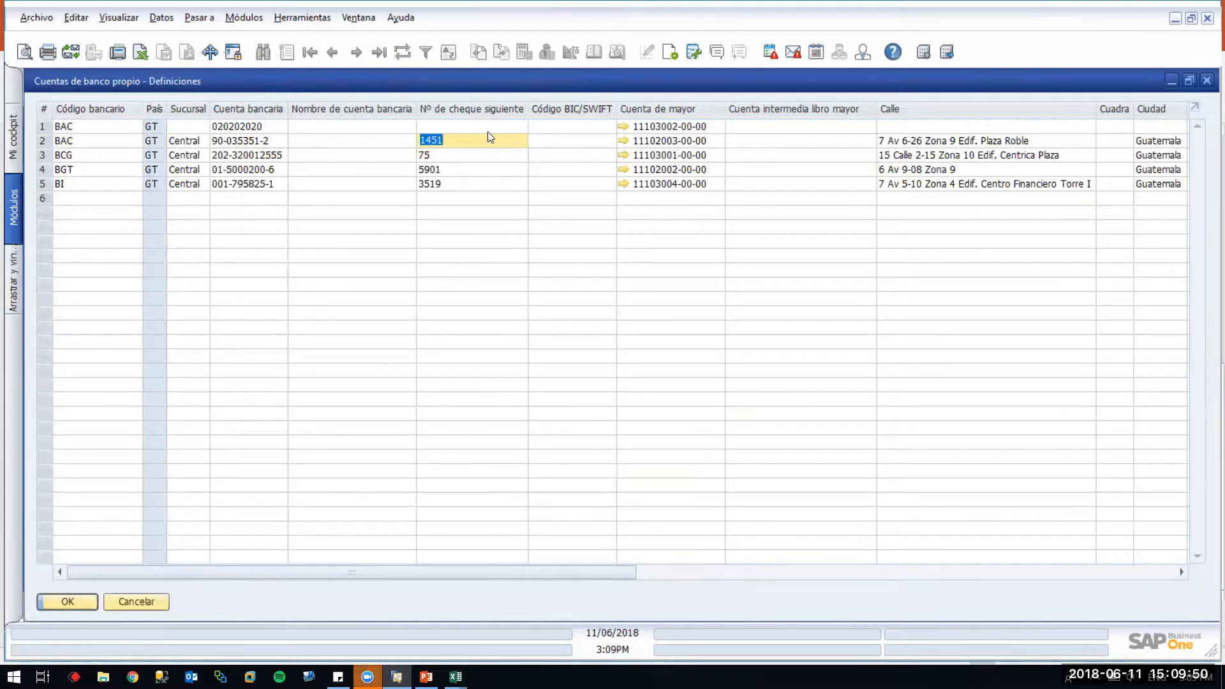
pyautogui.click(1194, 383)
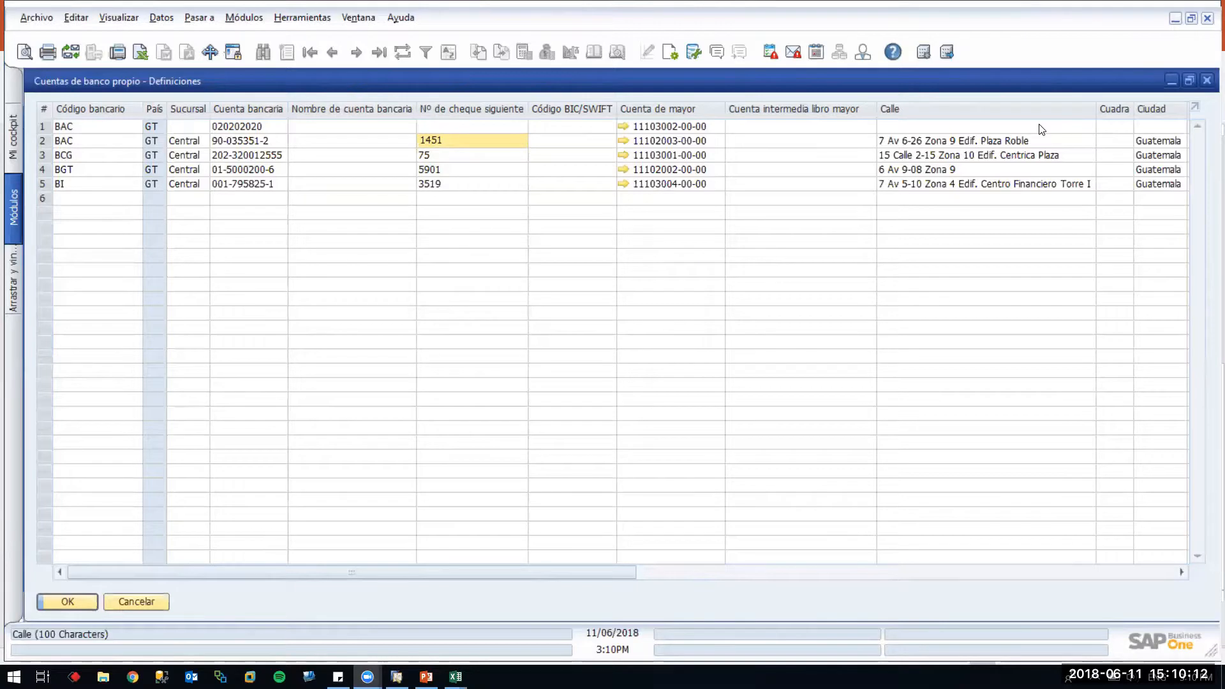
pyautogui.click(1190, 81)
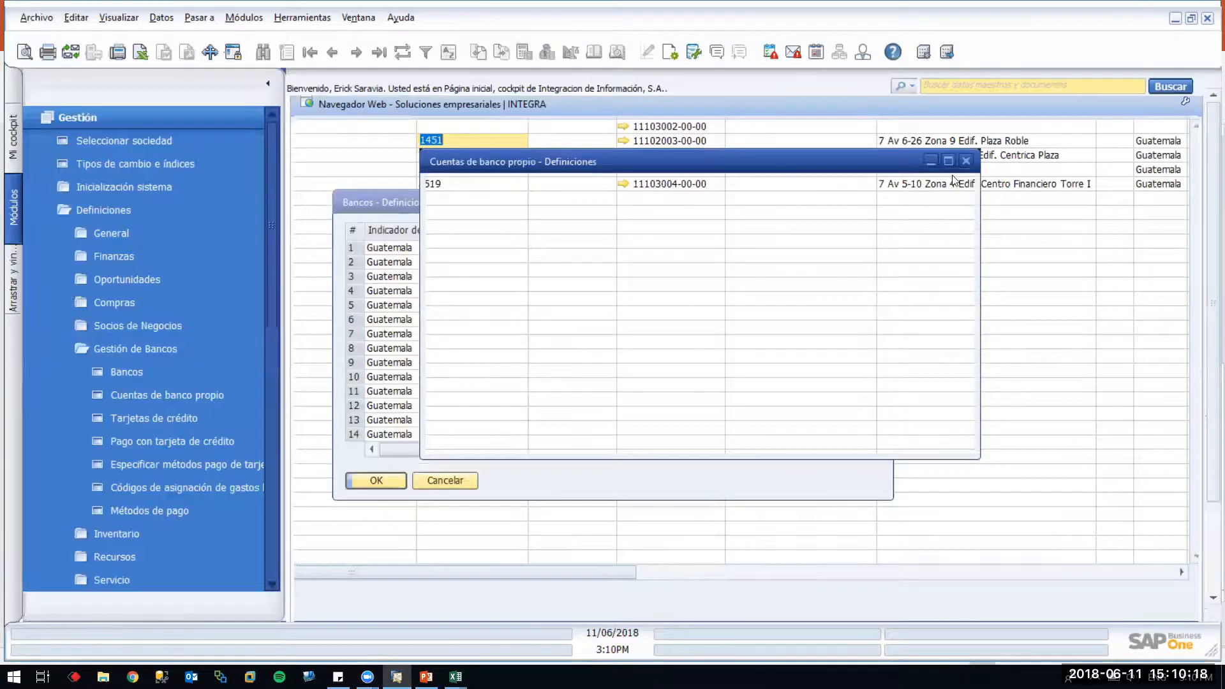
pyautogui.click(949, 162)
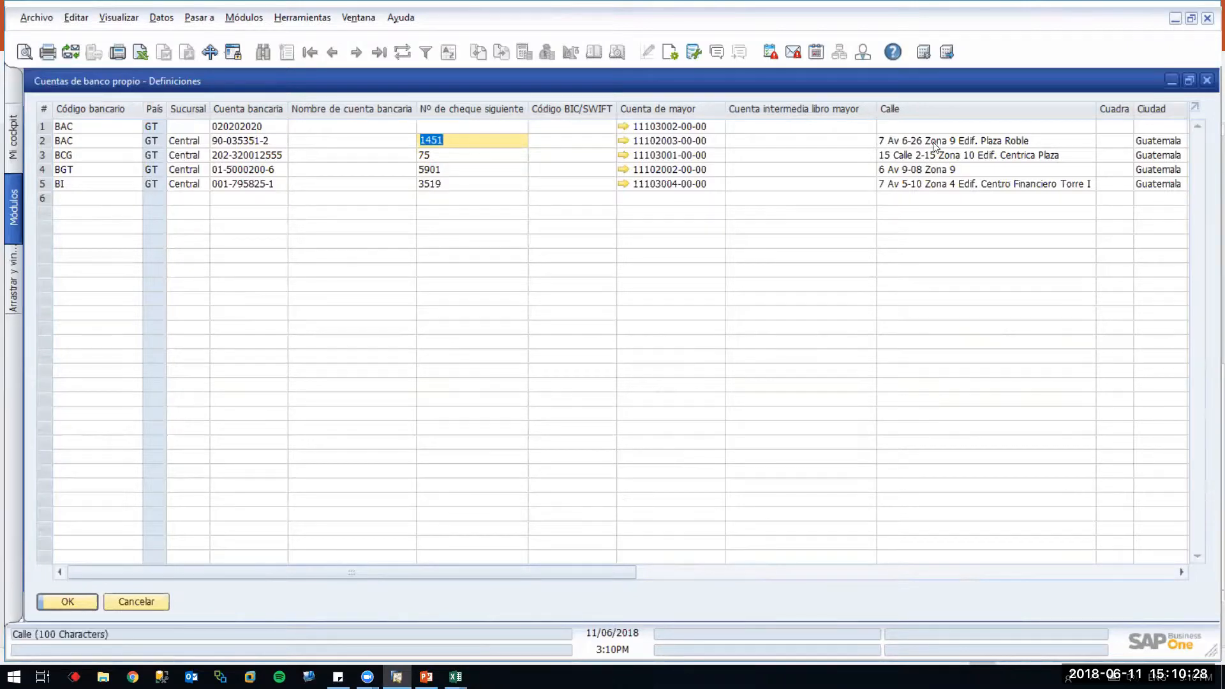
pyautogui.click(652, 156)
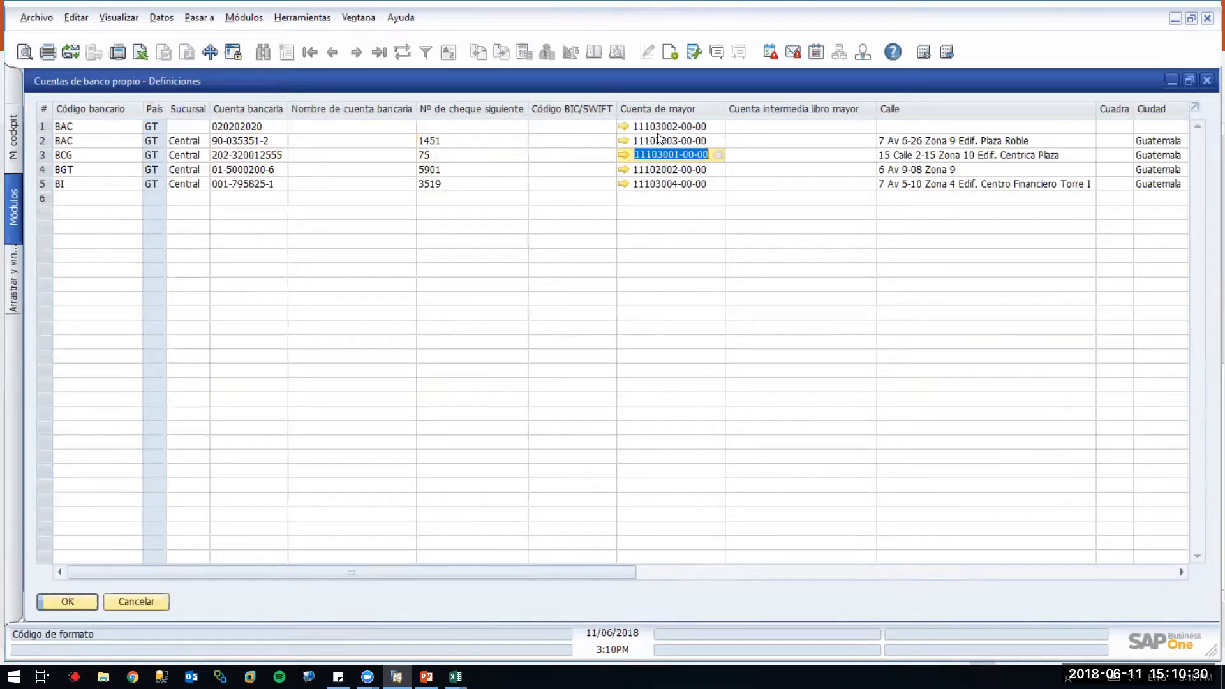
pyautogui.moveTo(607, 567); pyautogui.dragTo(795, 548)
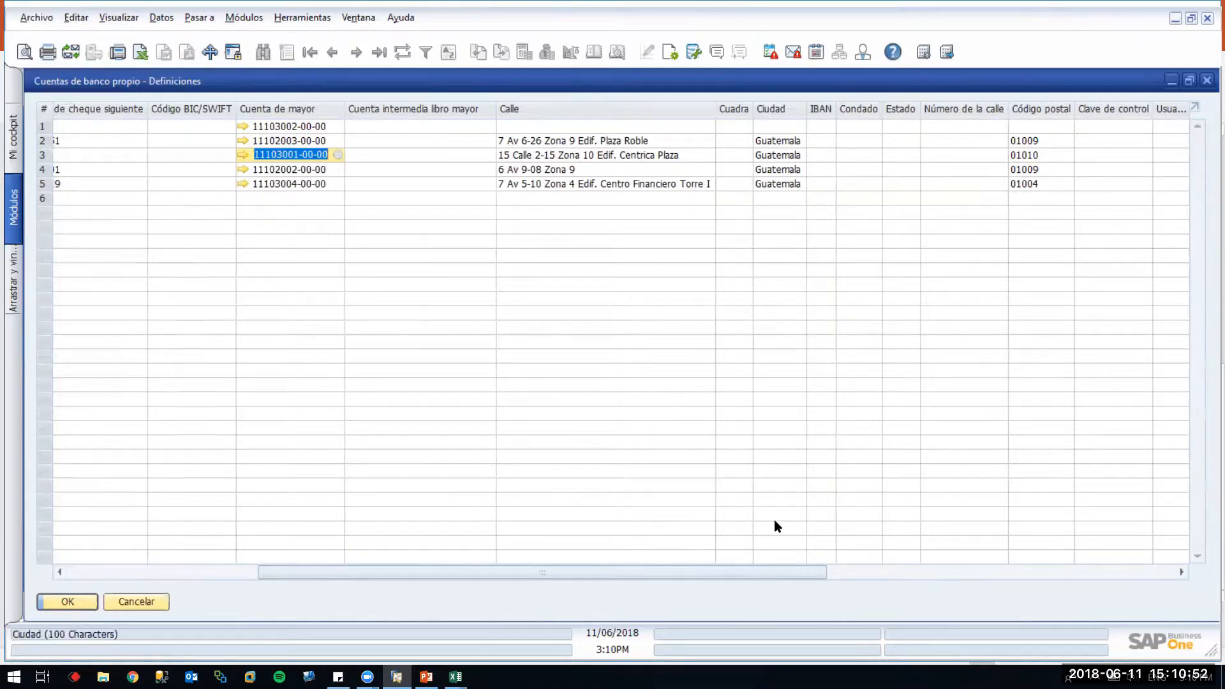
pyautogui.click(881, 570)
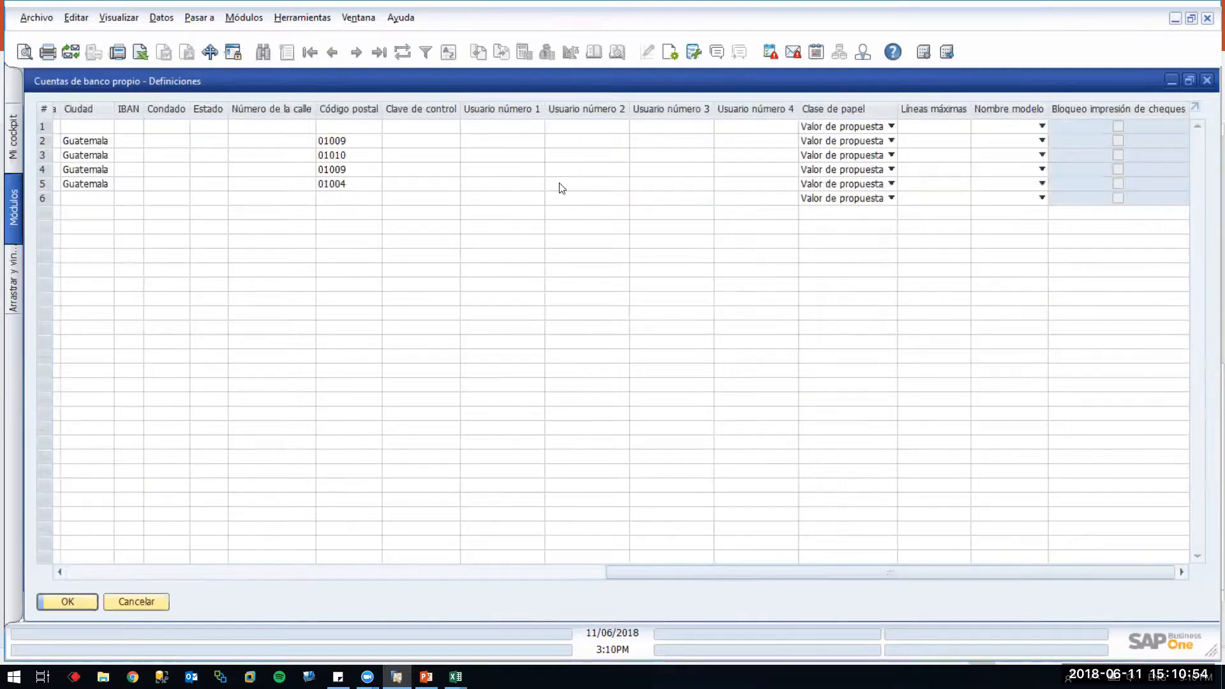
pyautogui.click(890, 140)
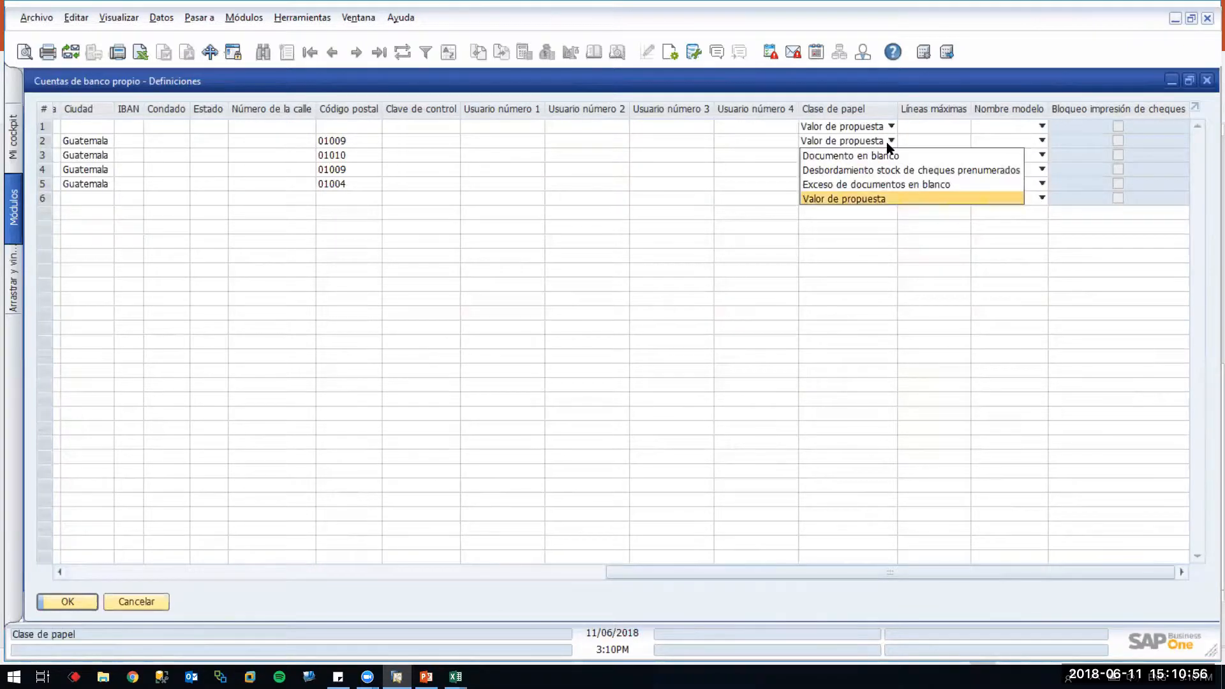
pyautogui.click(890, 145)
pyautogui.click(890, 155)
pyautogui.click(890, 160)
pyautogui.click(993, 158)
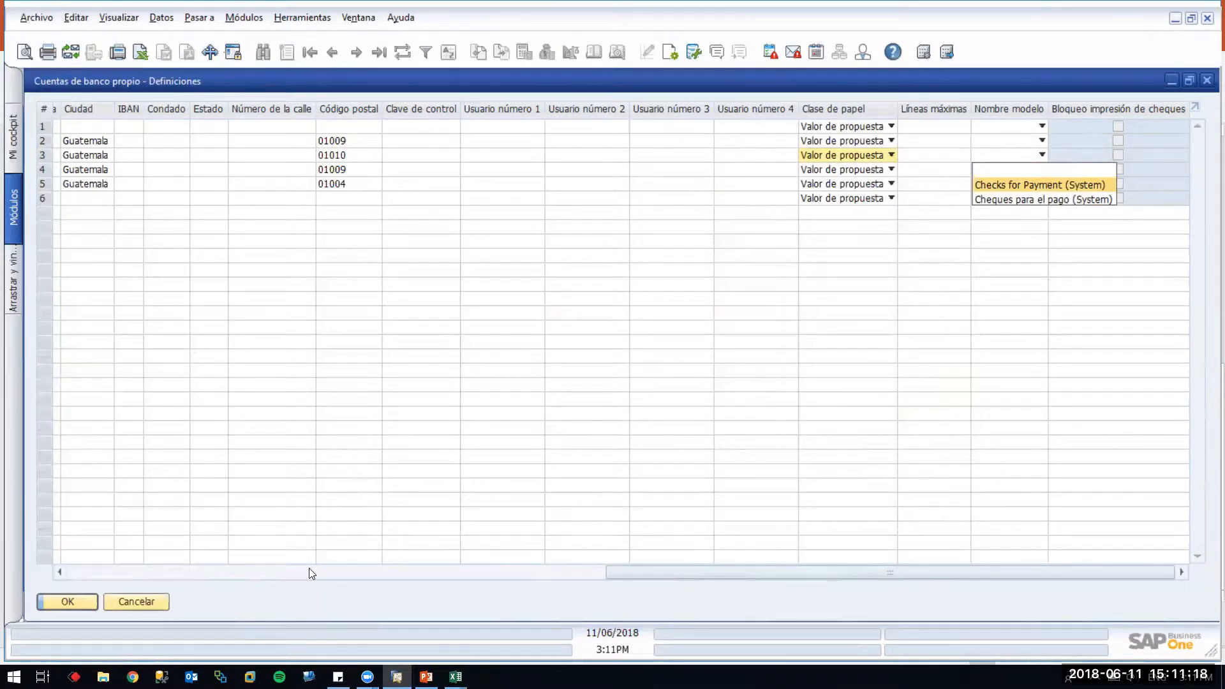
pyautogui.click(442, 567)
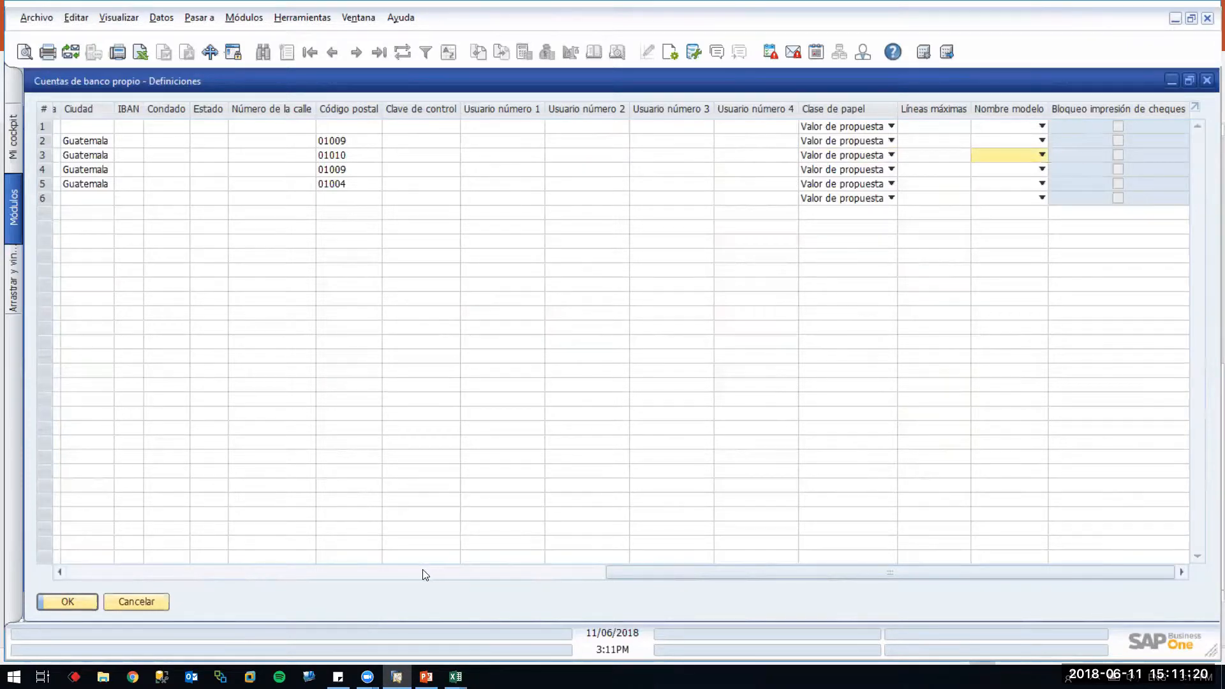
pyautogui.click(429, 573)
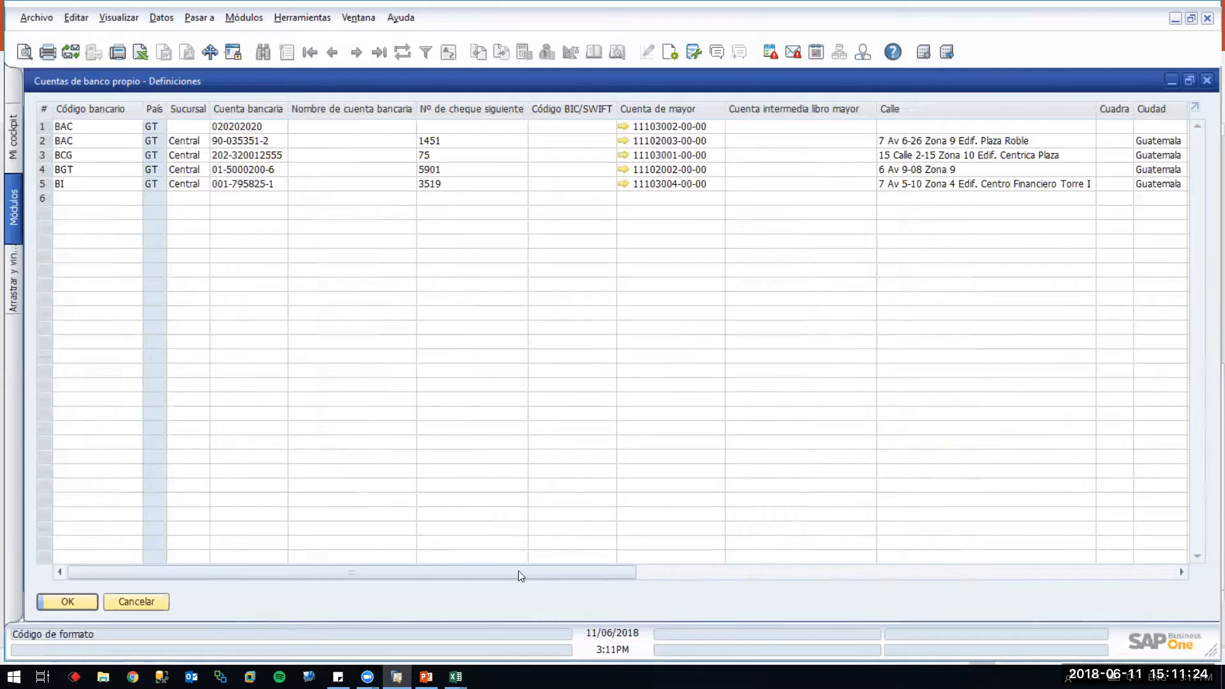
pyautogui.click(689, 572)
pyautogui.moveTo(588, 570); pyautogui.dragTo(520, 569)
pyautogui.moveTo(545, 577); pyautogui.dragTo(724, 580)
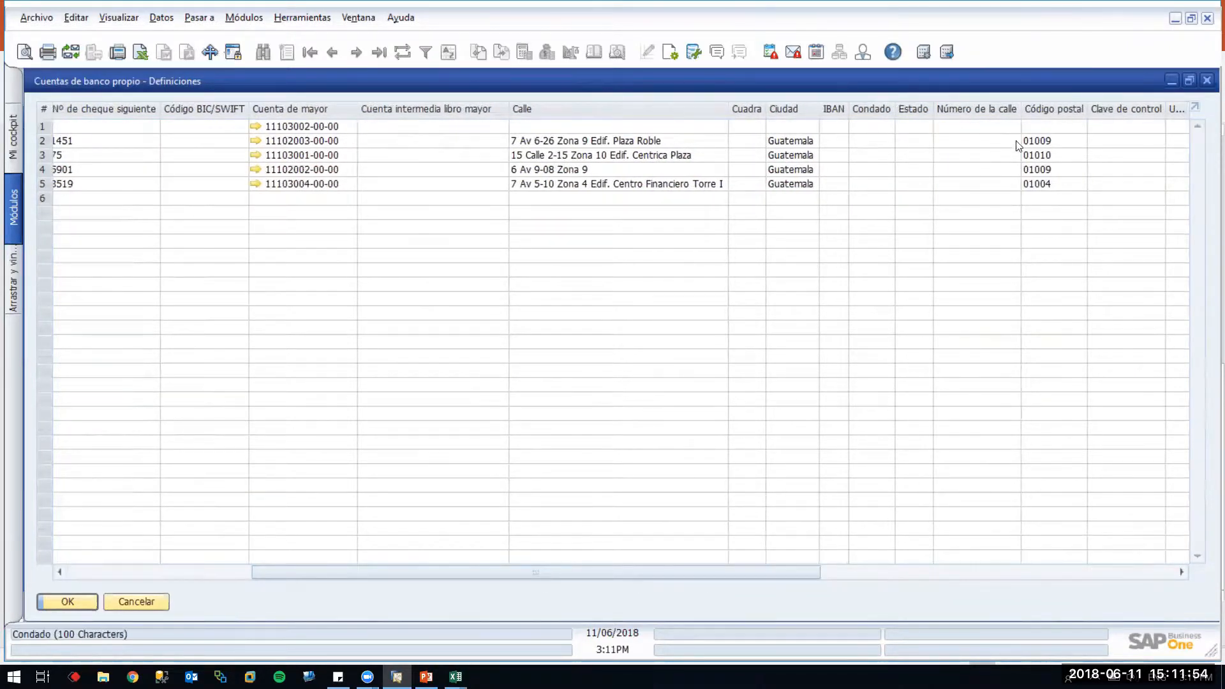
pyautogui.moveTo(792, 572); pyautogui.dragTo(872, 576)
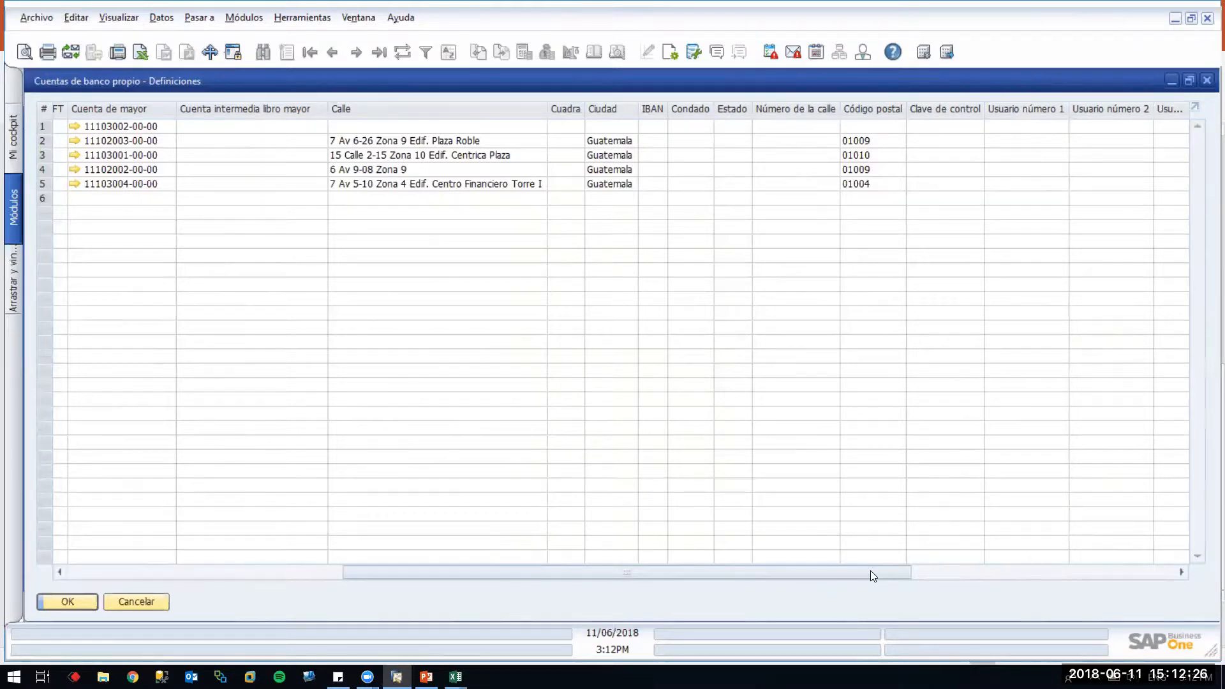
pyautogui.click(951, 572)
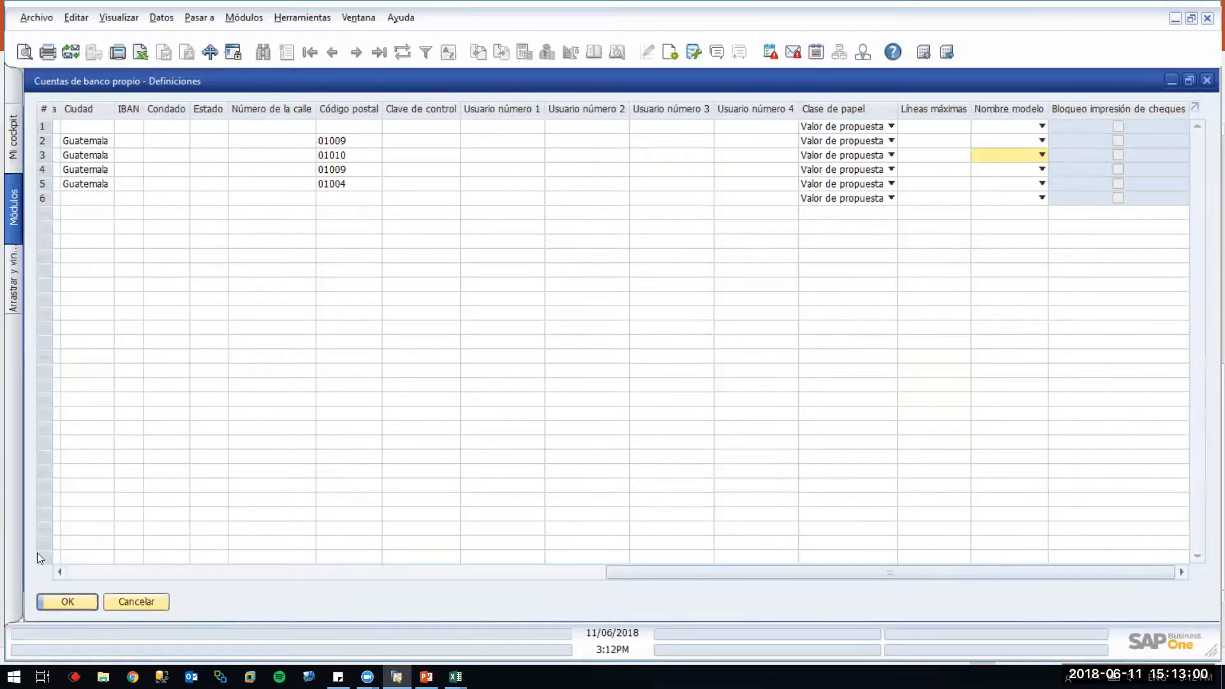
pyautogui.click(88, 572)
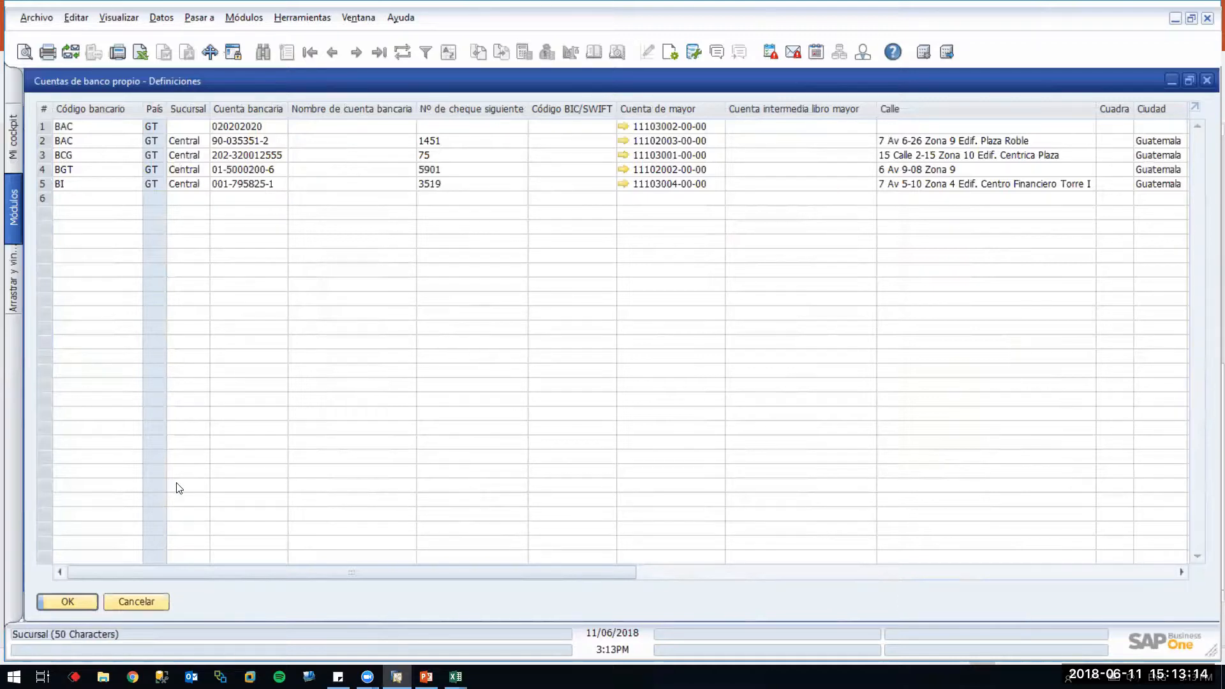
# Confirm the own bank accounts window with OK and close Bancos – Definiciones
pyautogui.click(78, 603)
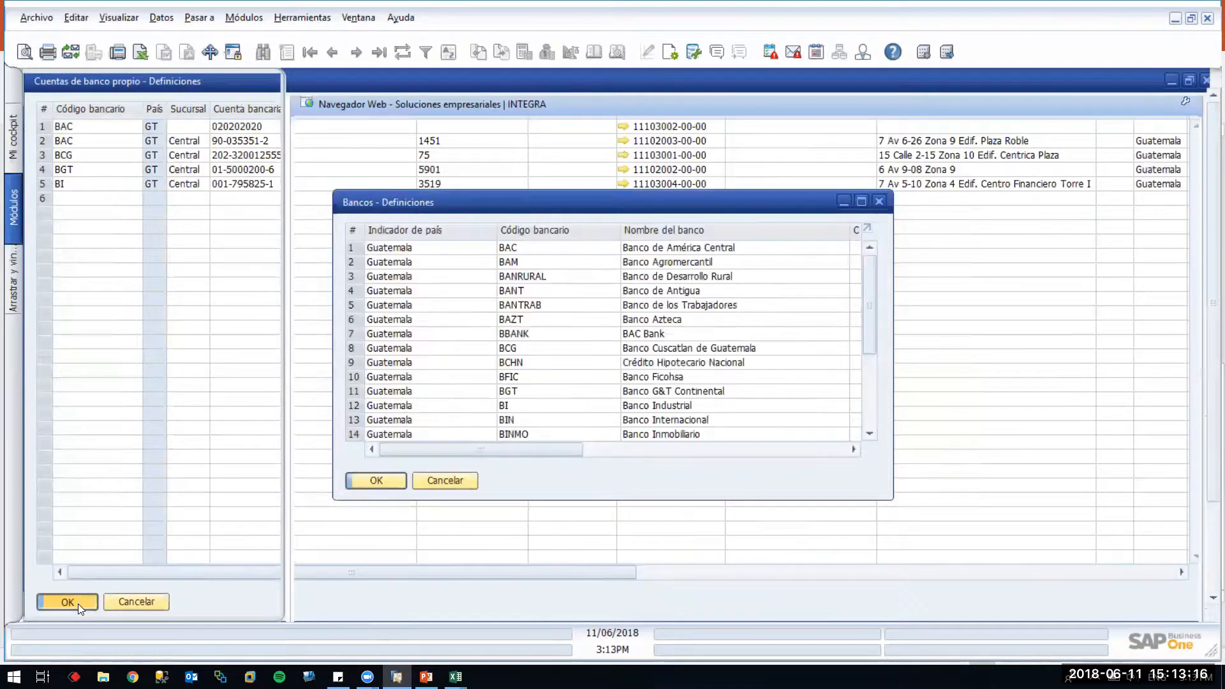
pyautogui.click(407, 677)
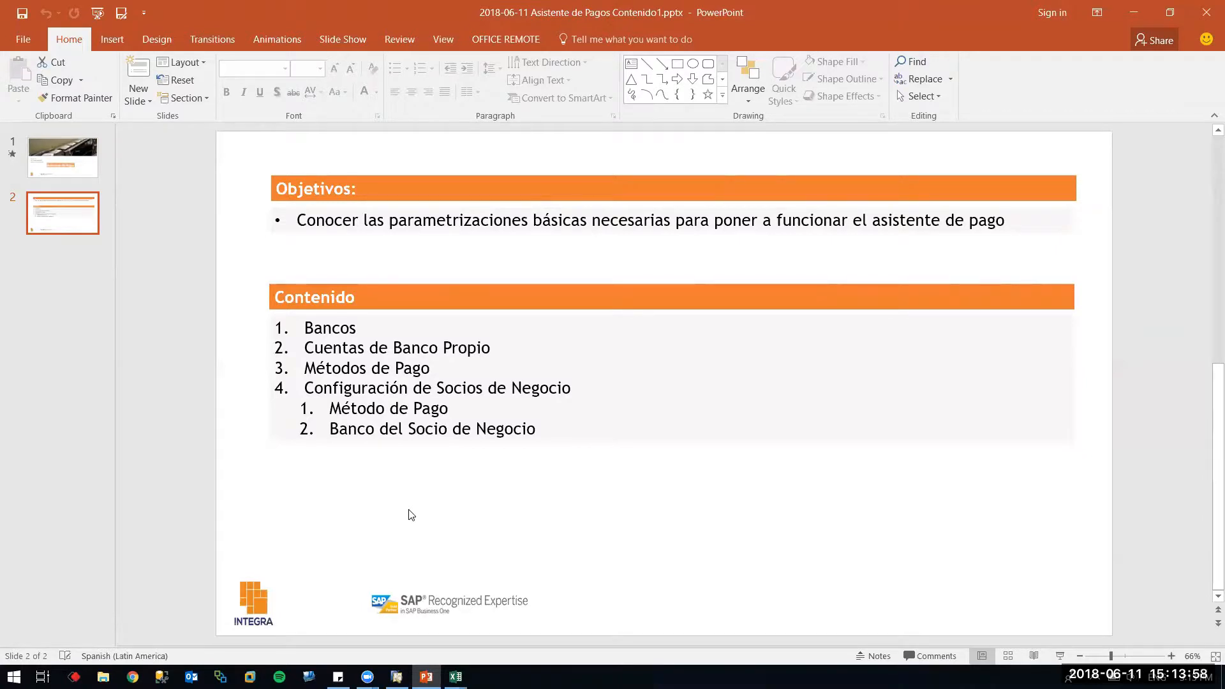
# Switch from PowerPoint back to SAP Business One with Alt+Tab
pyautogui.hotkey('alt', 'Tab')
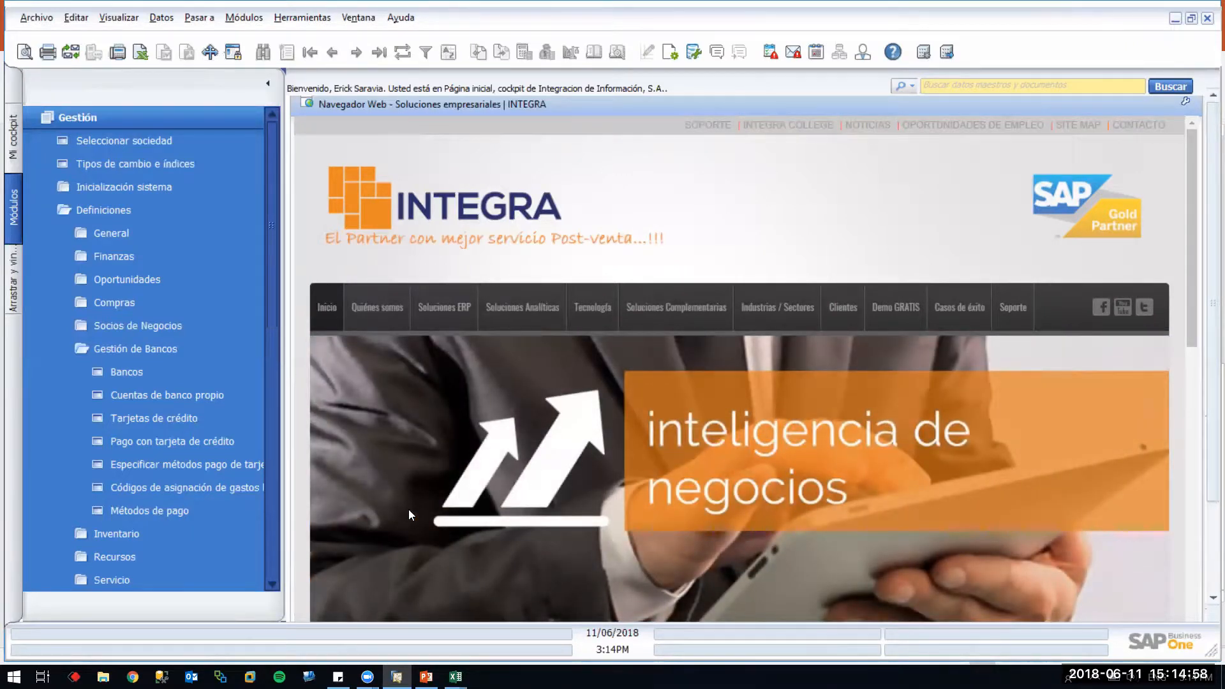
pyautogui.click(183, 513)
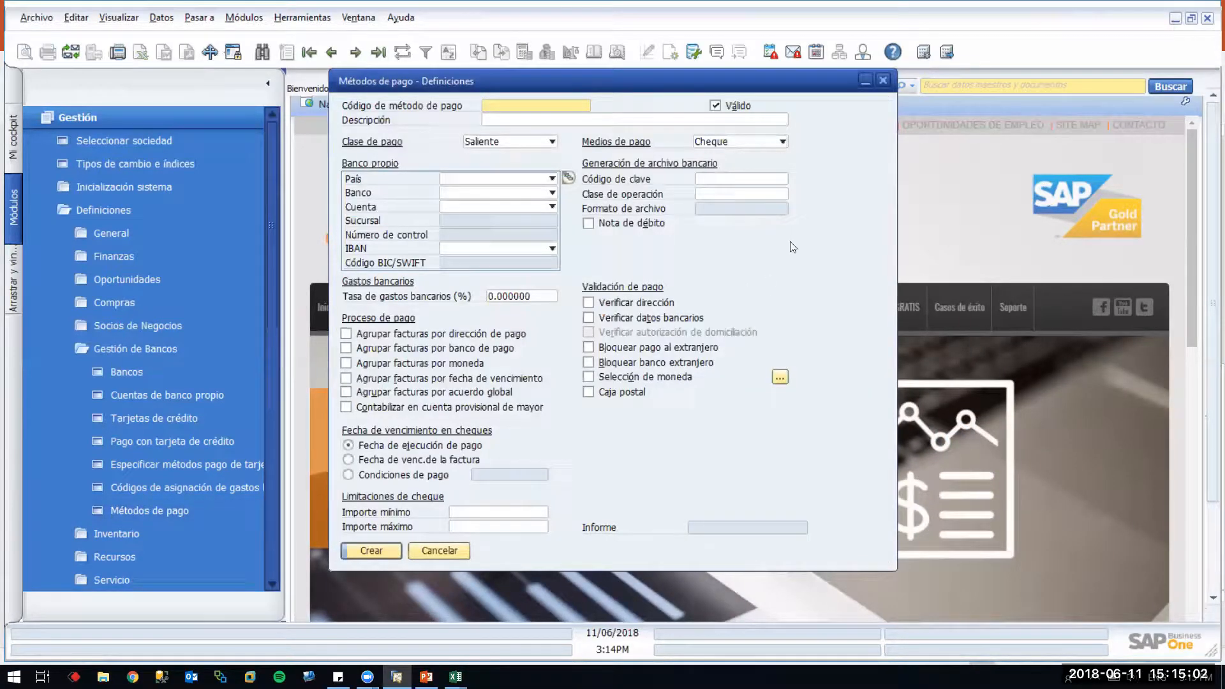
pyautogui.hotkey('ctrl', 'Right')
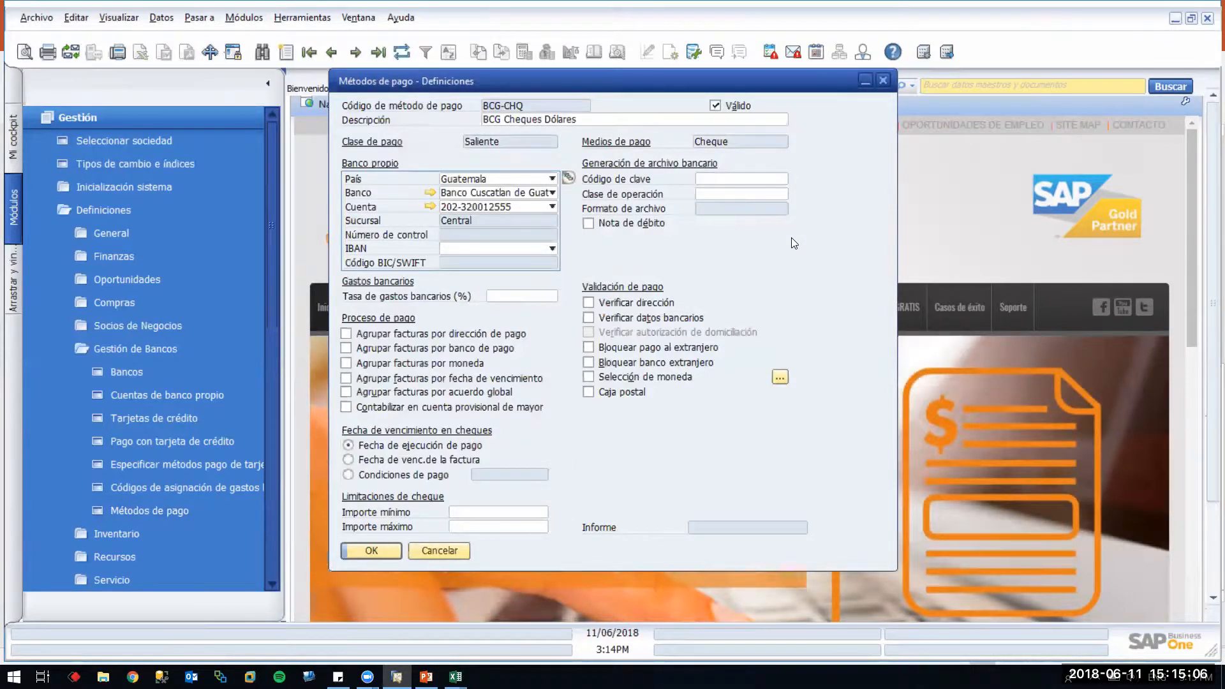
pyautogui.hotkey('ctrl', 'Right')
pyautogui.hotkey('ctrl', 'Right')
pyautogui.hotkey('ctrl', 'Right')
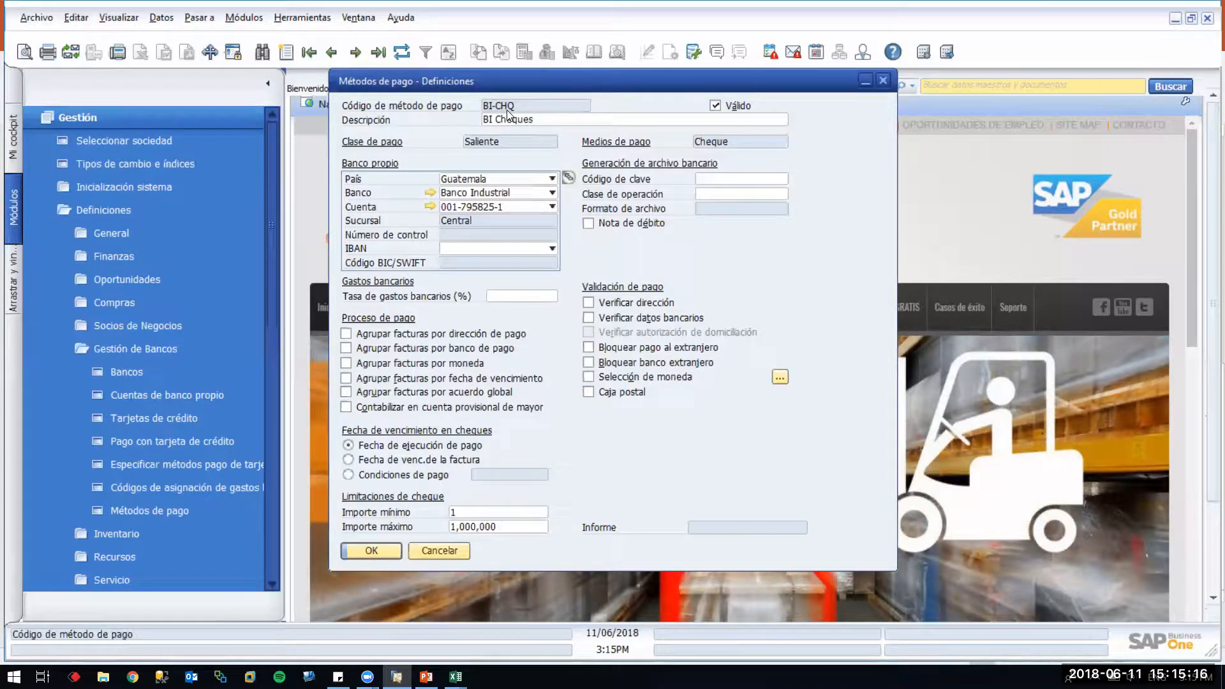
pyautogui.click(499, 119)
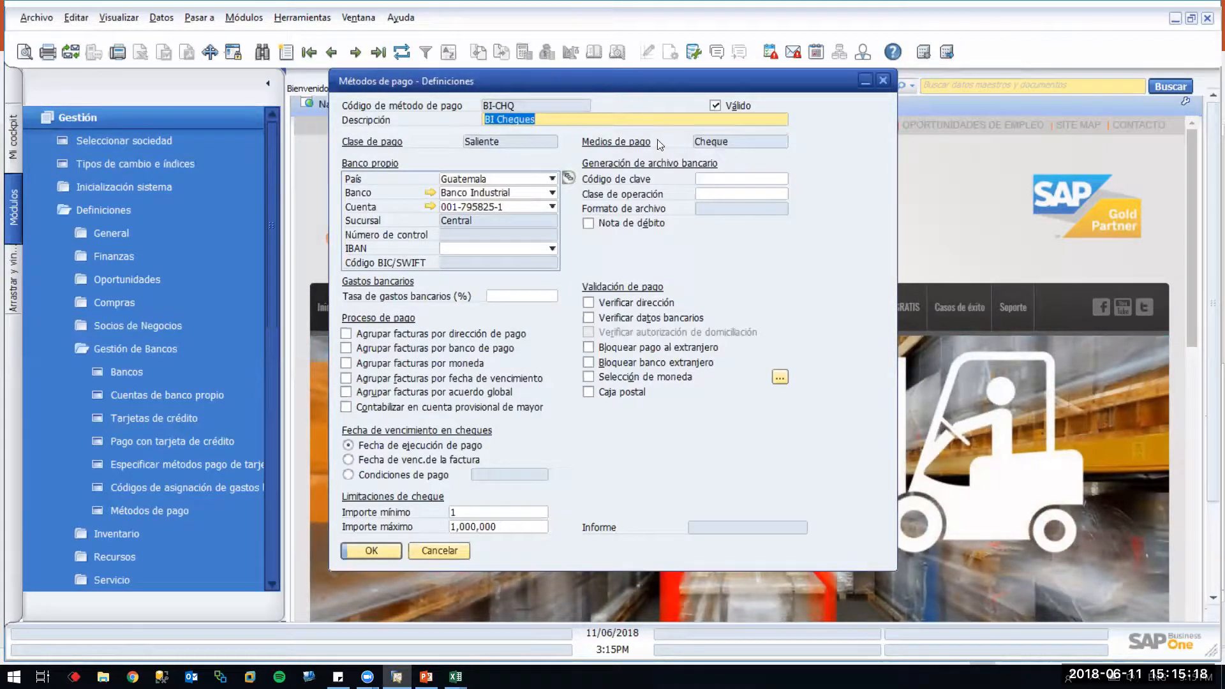
pyautogui.click(547, 120)
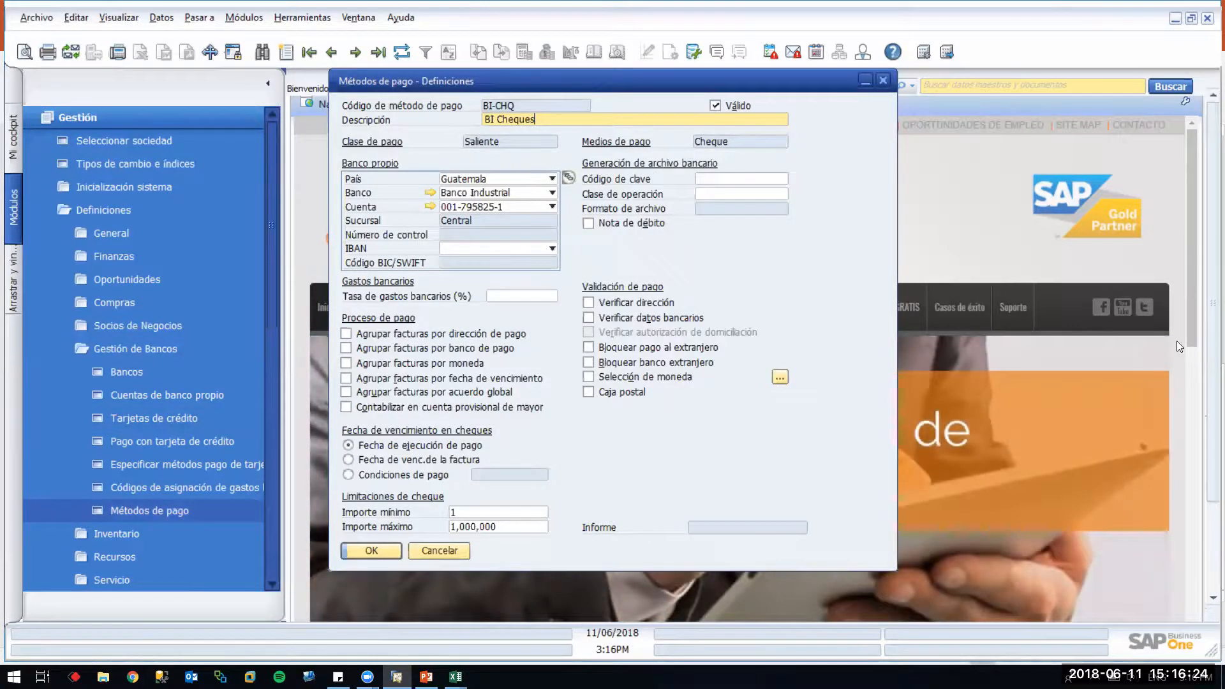
# Open a blank payment method form and place it side by side with BI-CHQ
pyautogui.click(176, 509)
pyautogui.moveTo(663, 85); pyautogui.dragTo(893, 124)
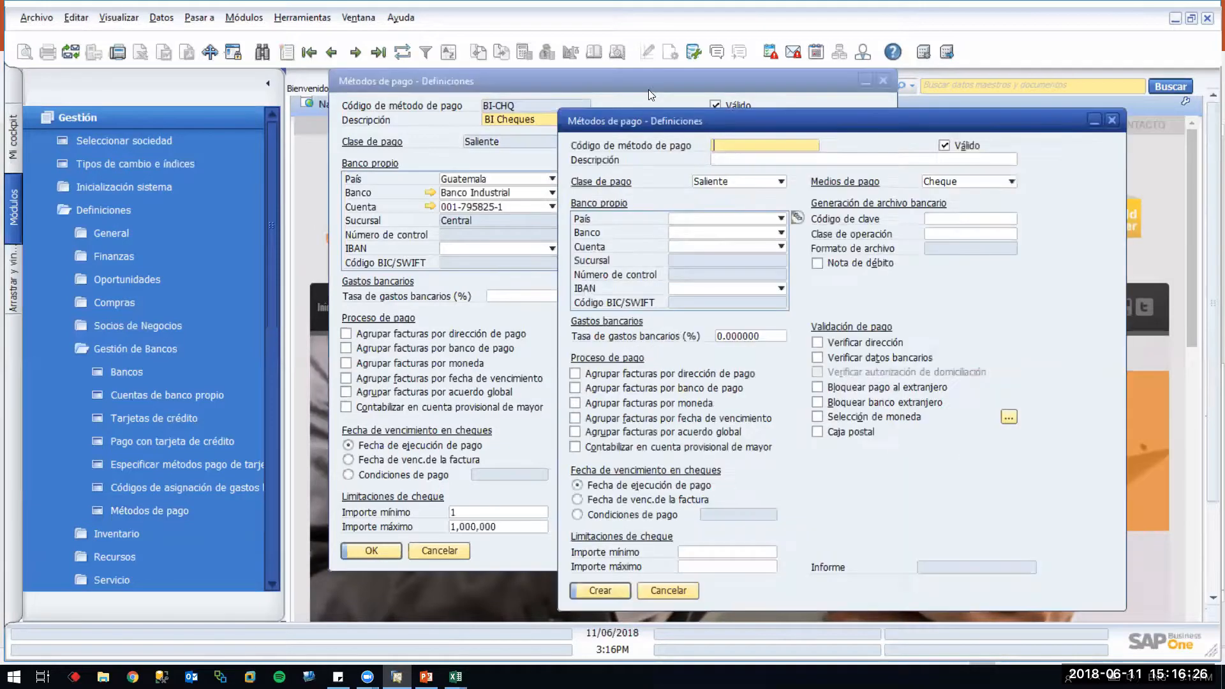
pyautogui.click(642, 85)
pyautogui.moveTo(641, 84); pyautogui.dragTo(306, 109)
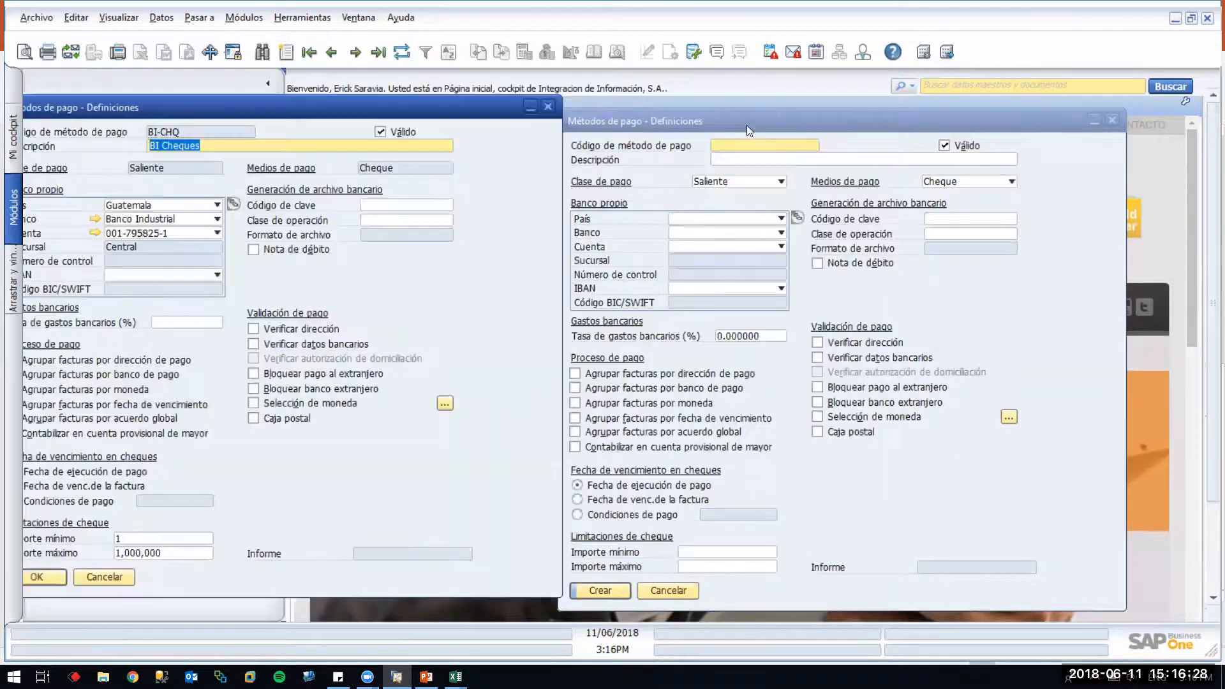
pyautogui.click(746, 123)
pyautogui.click(413, 103)
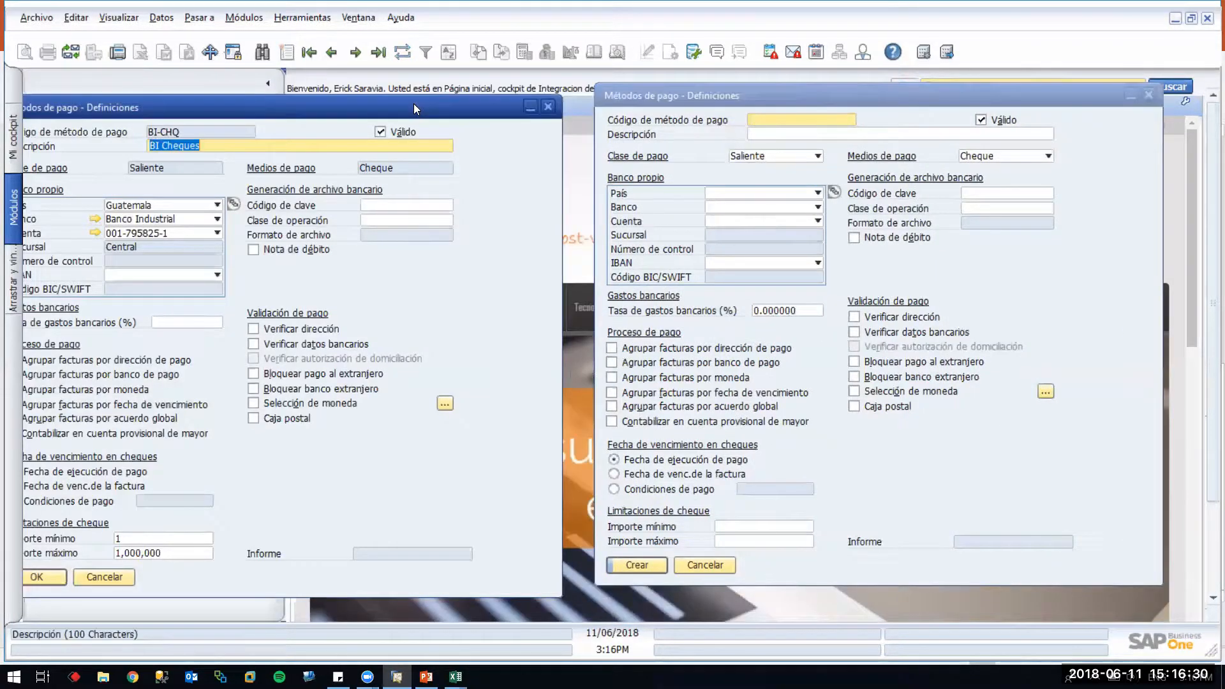
pyautogui.moveTo(414, 104); pyautogui.dragTo(439, 82)
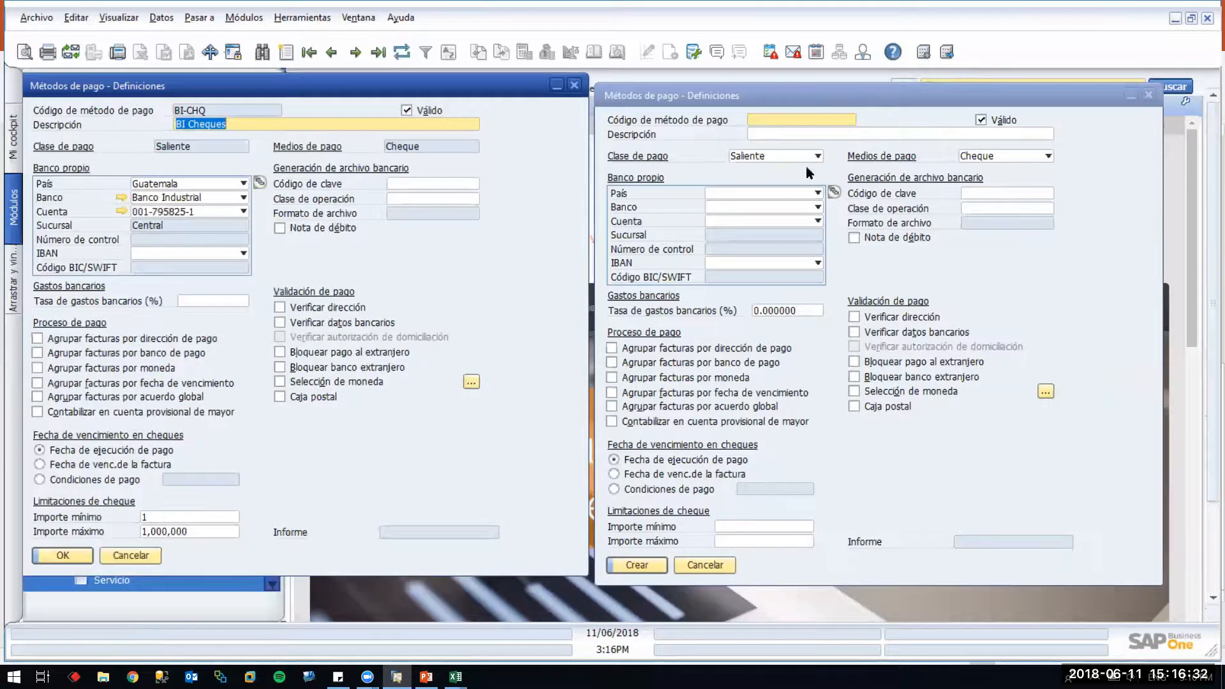
# Enter code 'BI- Trans' and description 'BI Transferecias' for the new payment method
pyautogui.click(764, 130)
pyautogui.write('BI=')
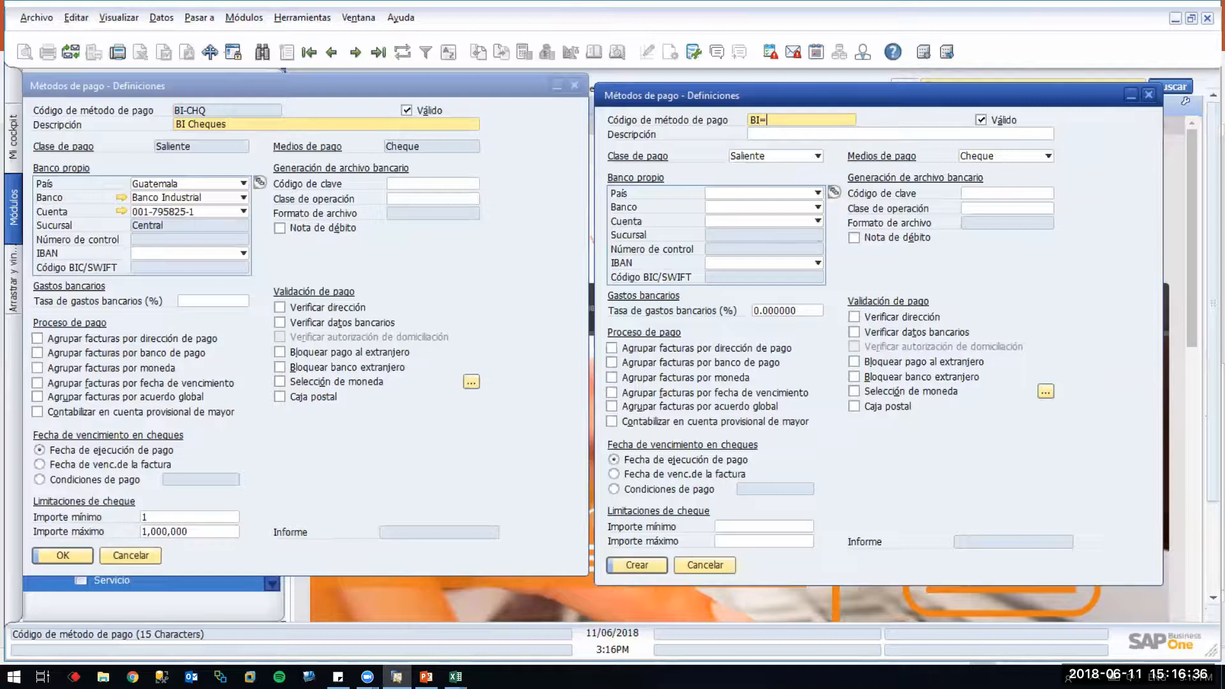
pyautogui.press('BackSpace')
pyautogui.write('- Trans')
pyautogui.press('Tab')
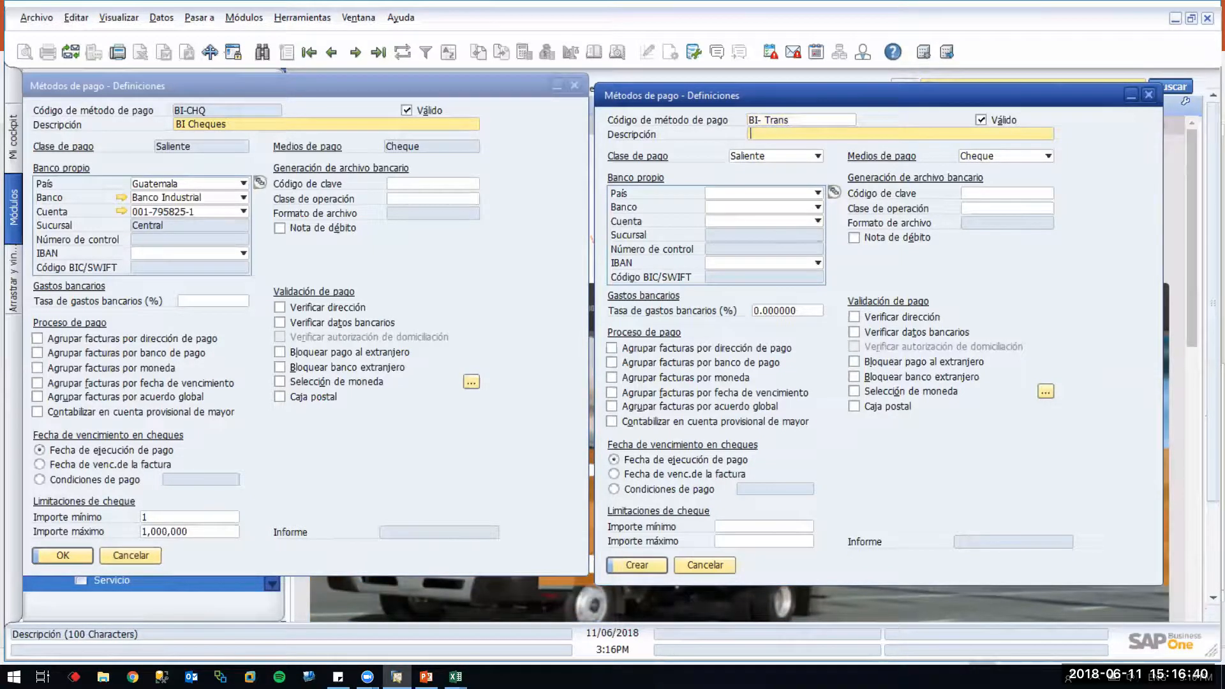
pyautogui.write('BI Trans')
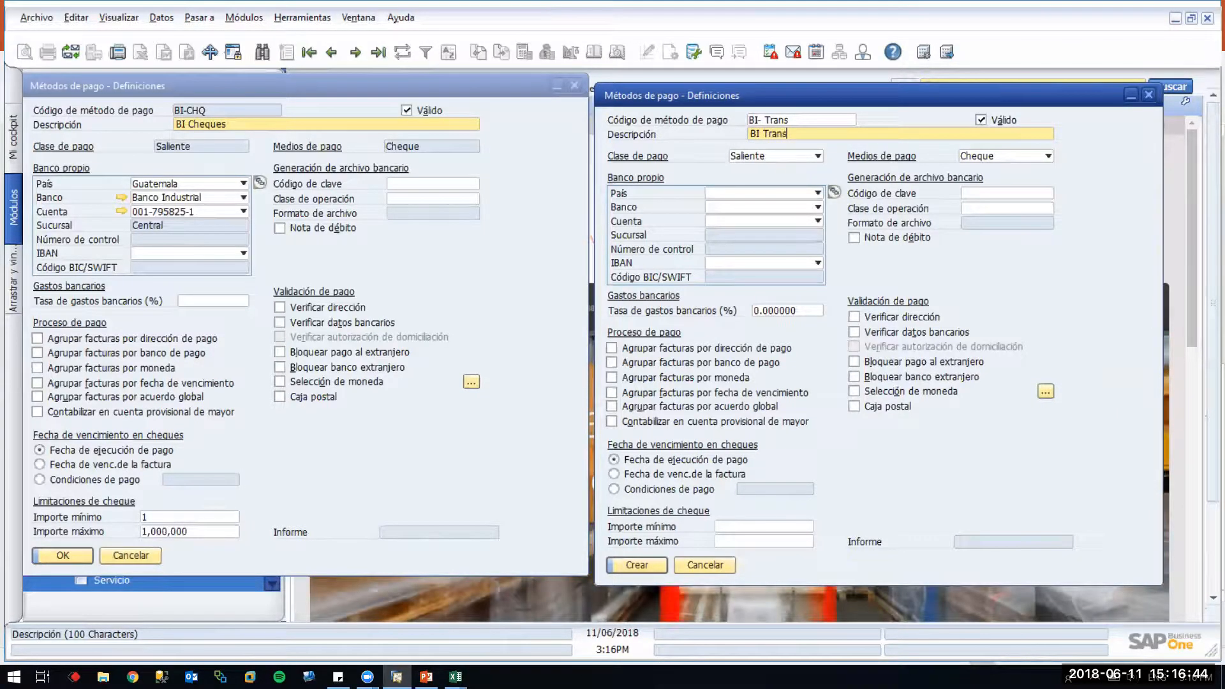
pyautogui.write('ferecias')
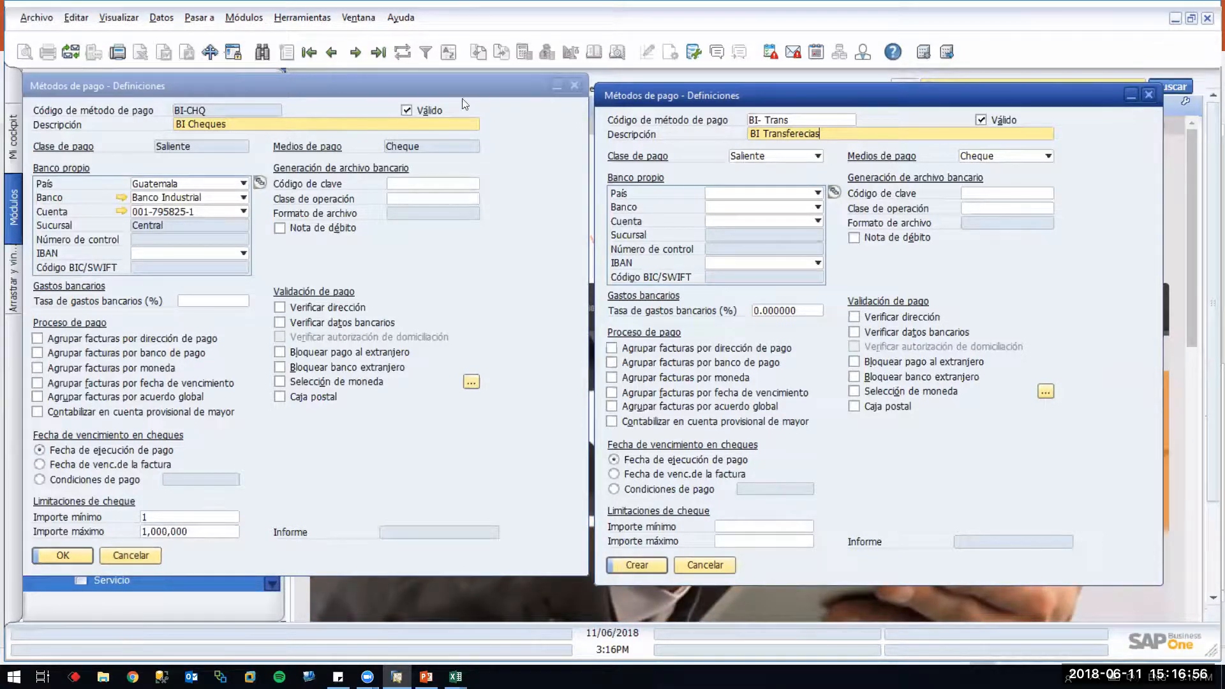
# Keep the payment class Saliente and set the means of payment to Transferencia bancaria
pyautogui.click(783, 158)
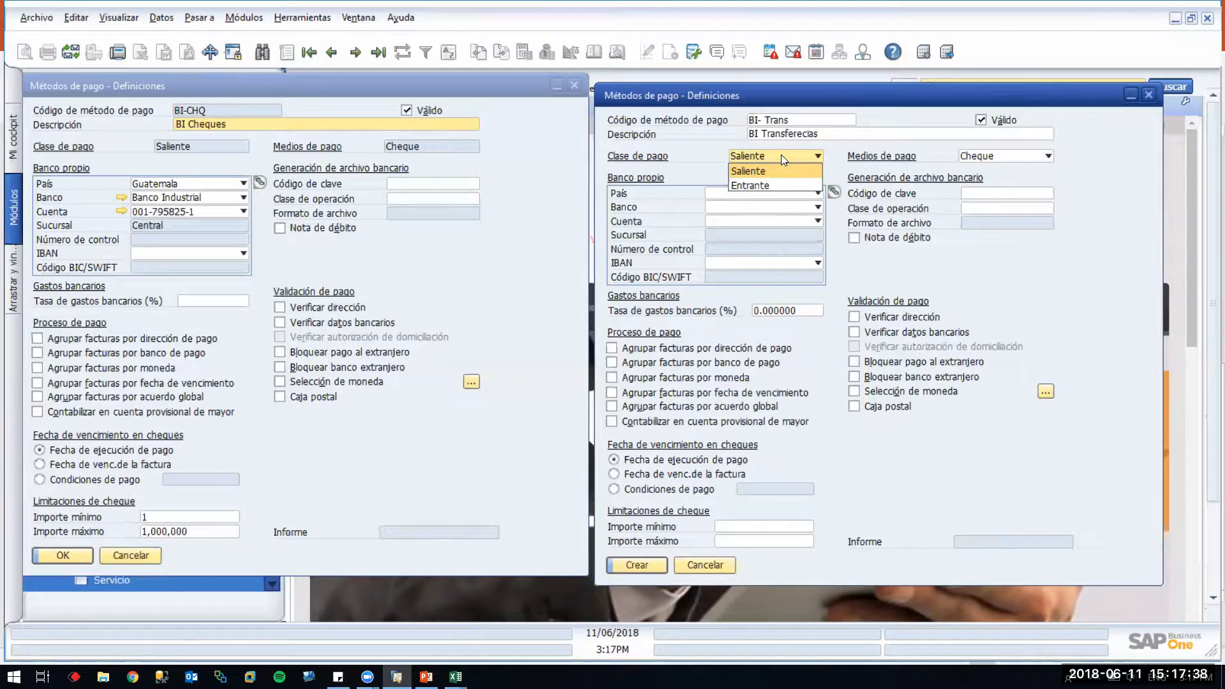
pyautogui.click(781, 154)
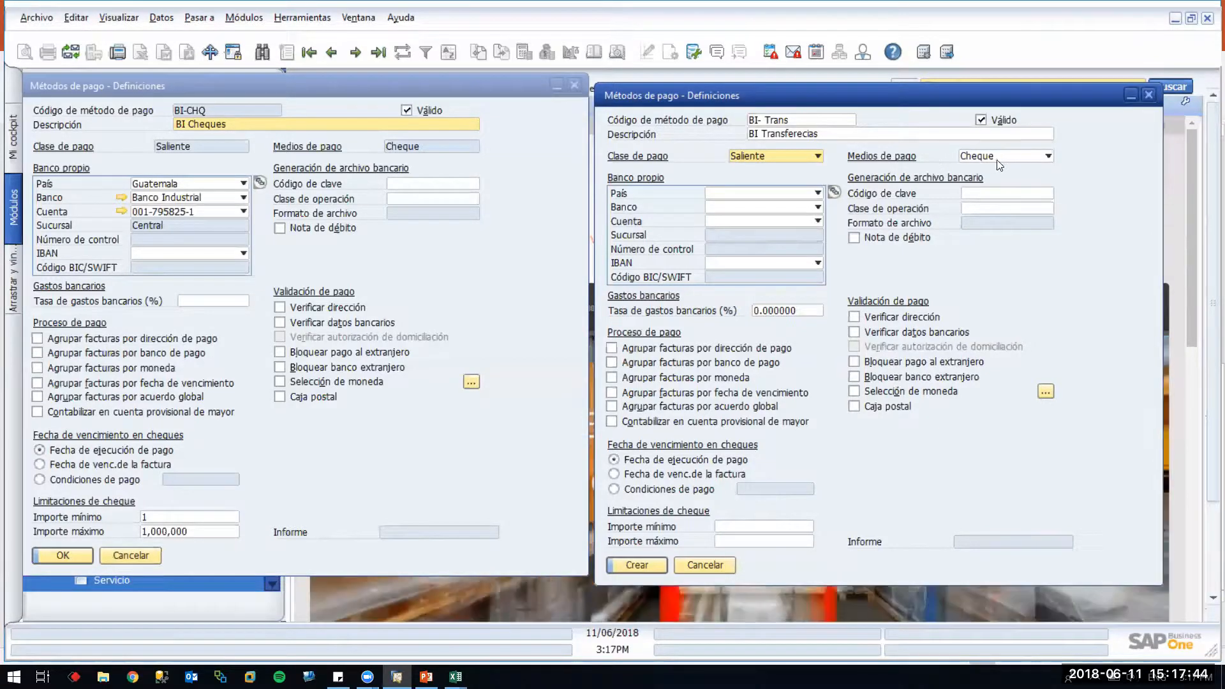
pyautogui.click(1023, 161)
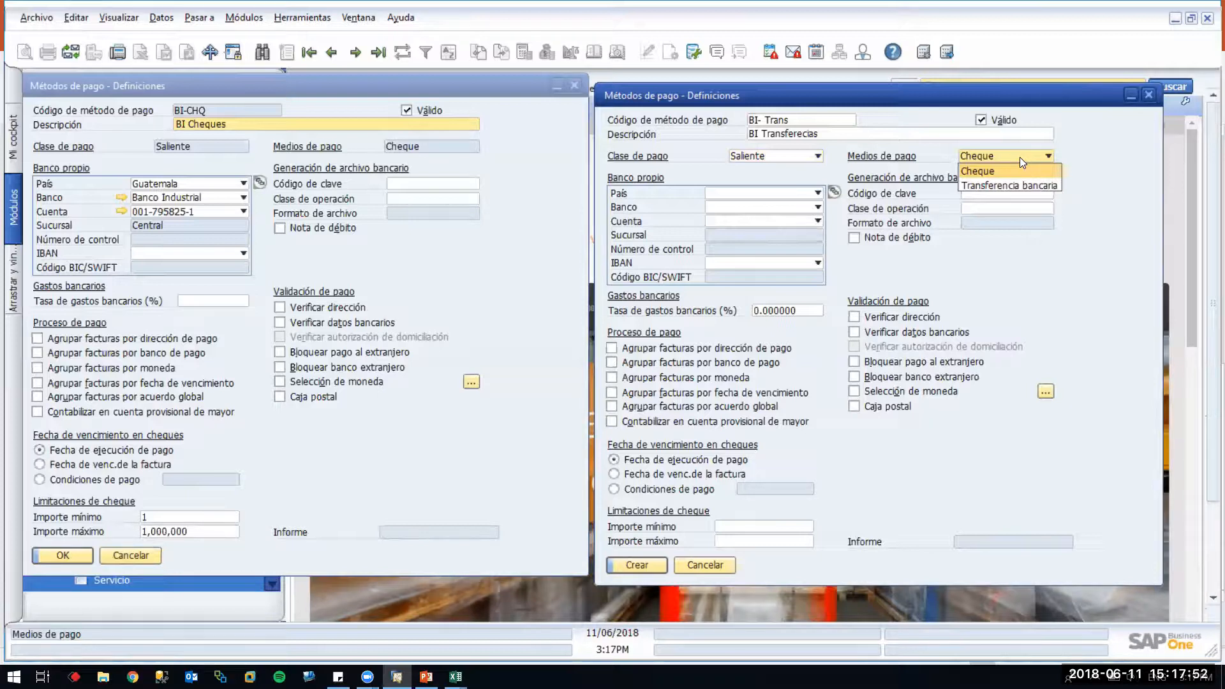
pyautogui.click(999, 185)
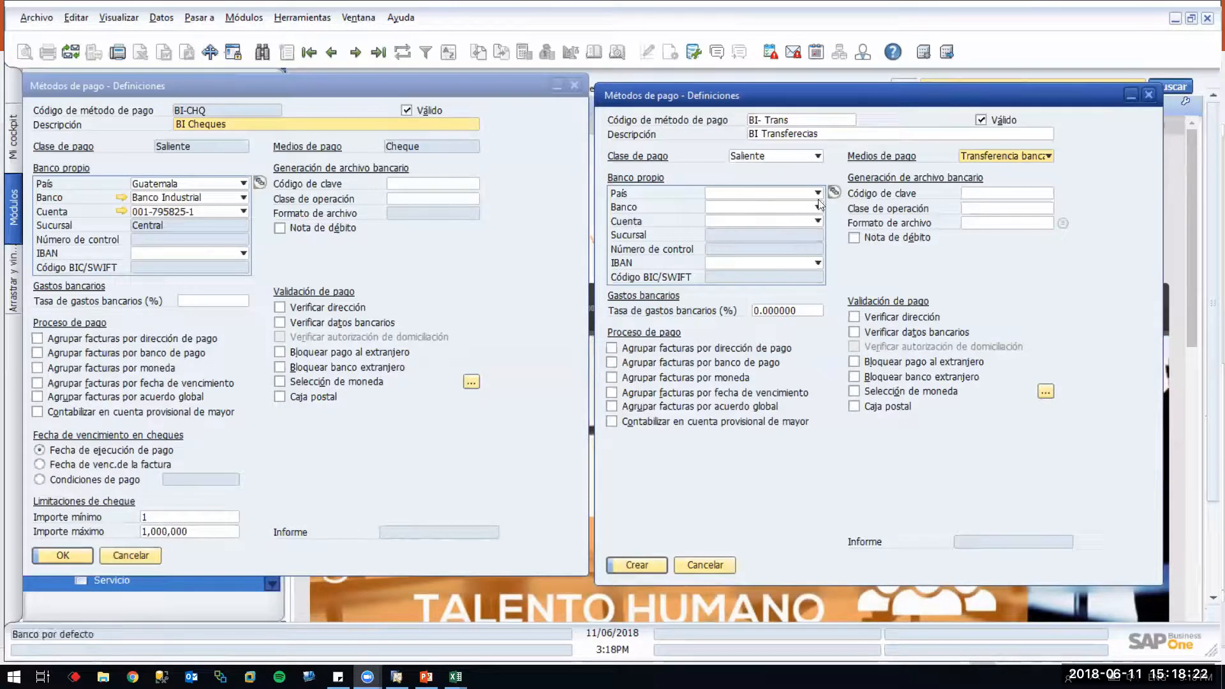
pyautogui.click(833, 192)
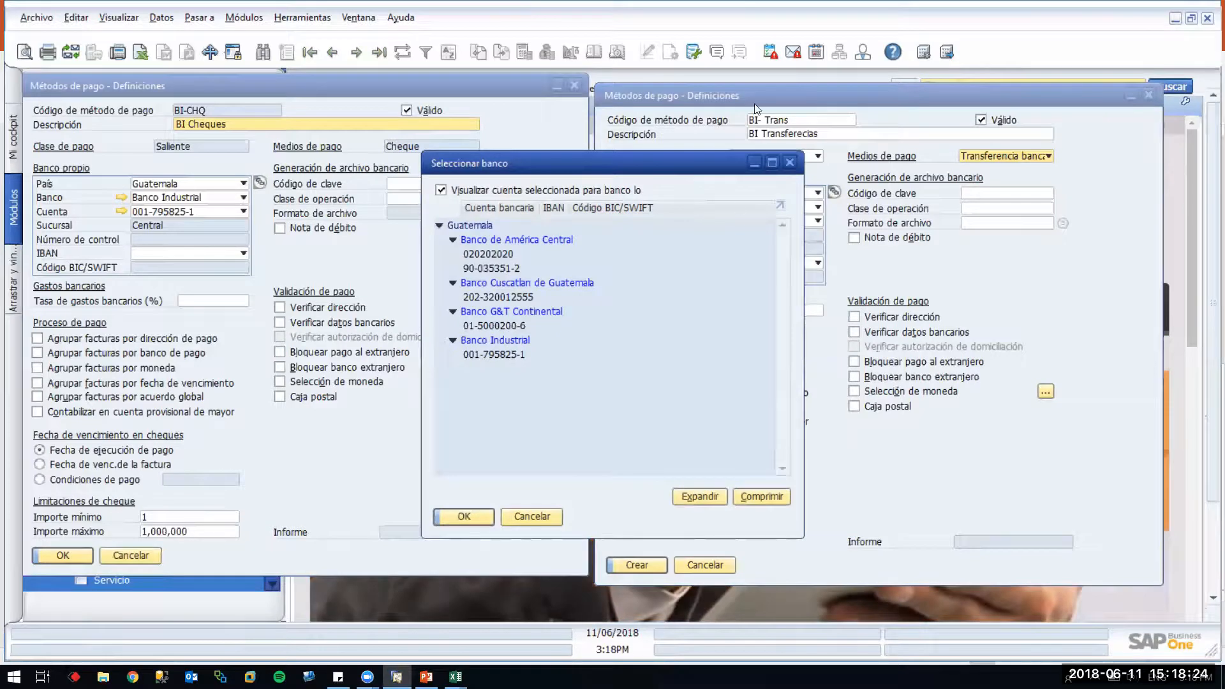
pyautogui.click(789, 162)
pyautogui.click(765, 192)
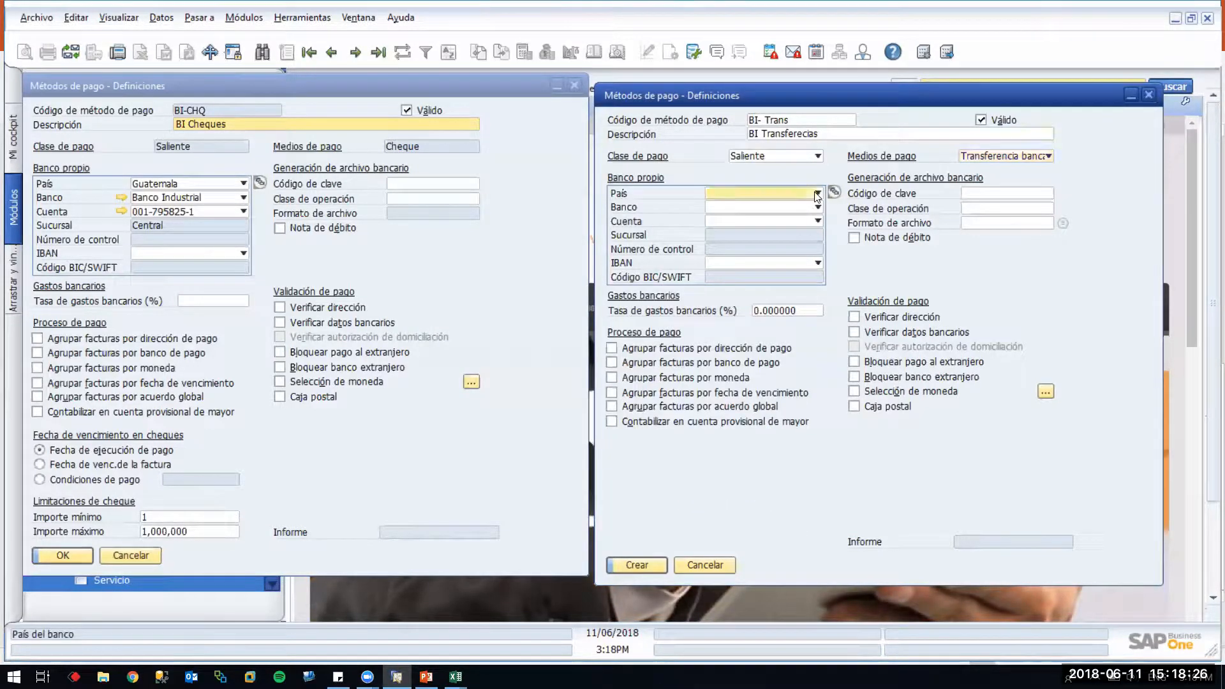
pyautogui.click(770, 220)
pyautogui.click(815, 206)
pyautogui.click(816, 206)
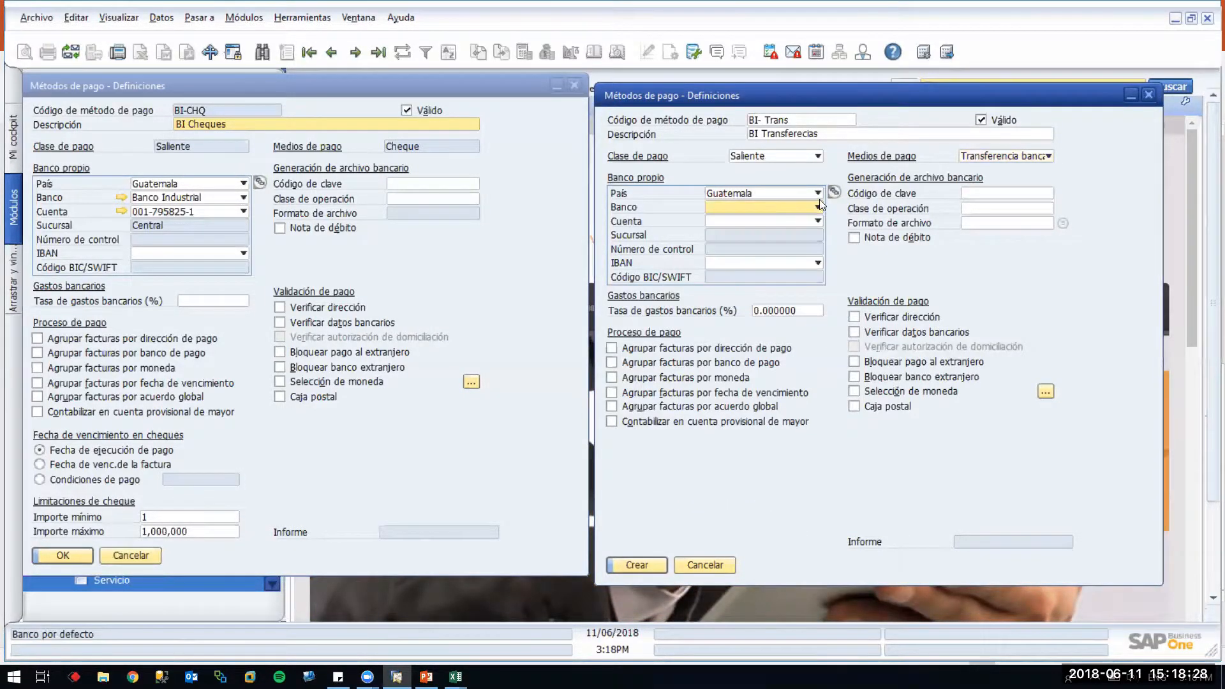
pyautogui.click(834, 193)
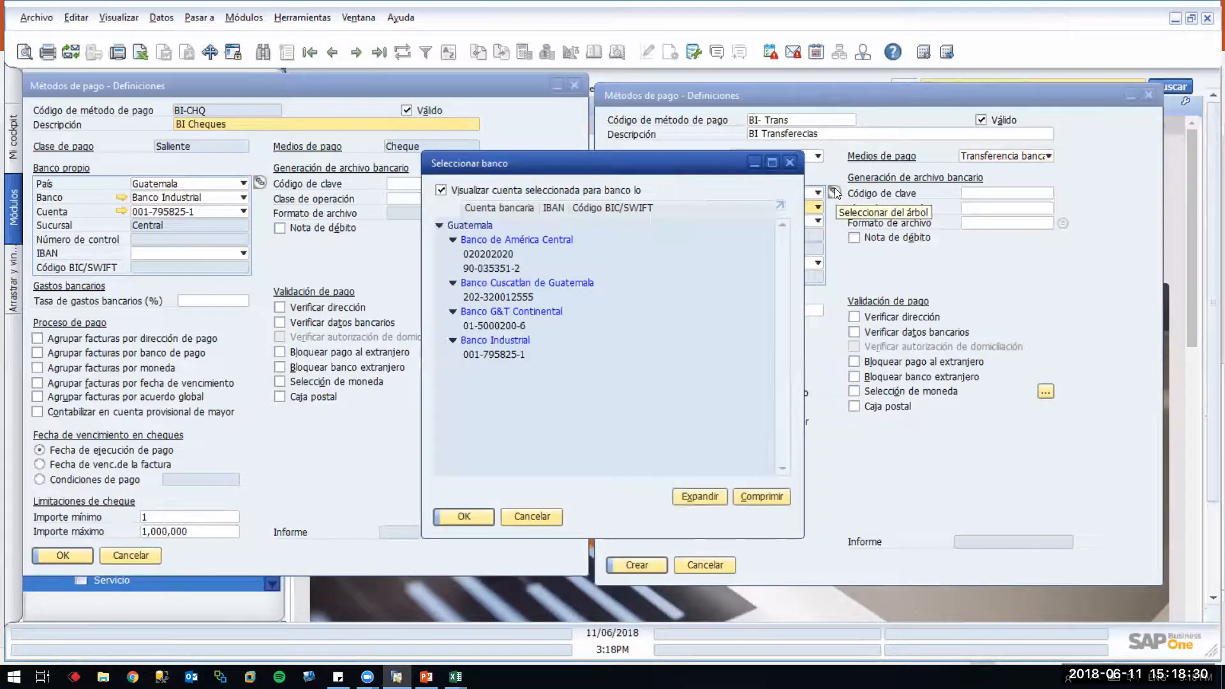
pyautogui.click(489, 354)
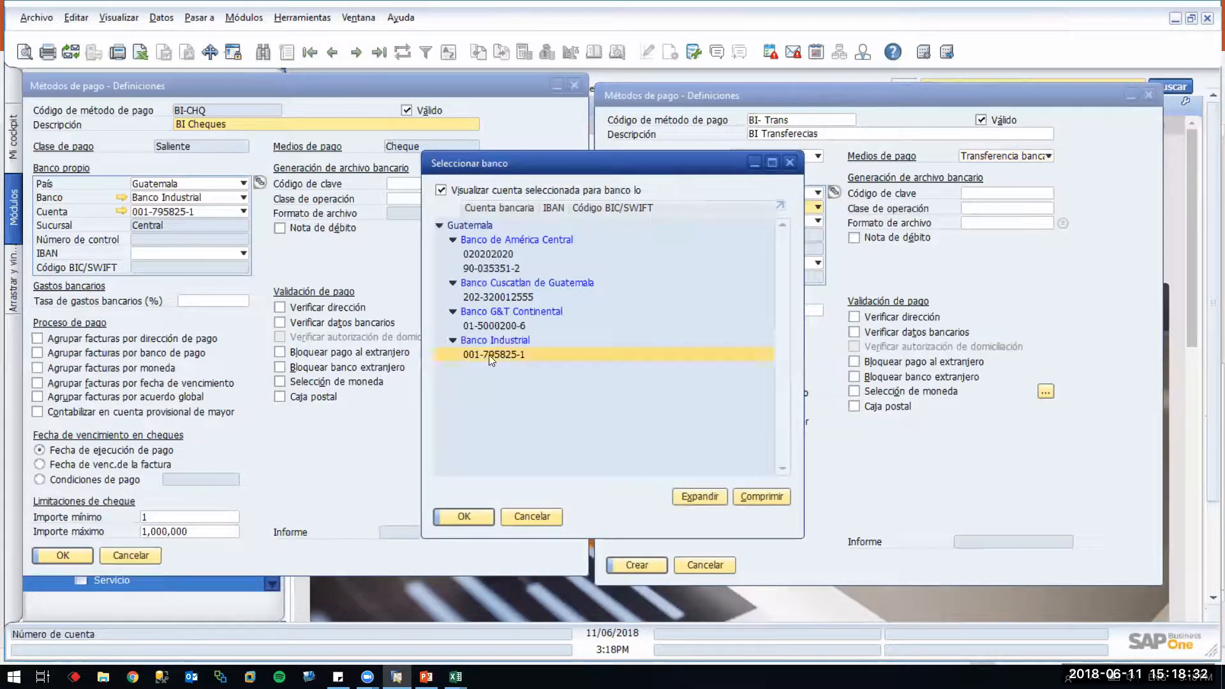
pyautogui.click(469, 518)
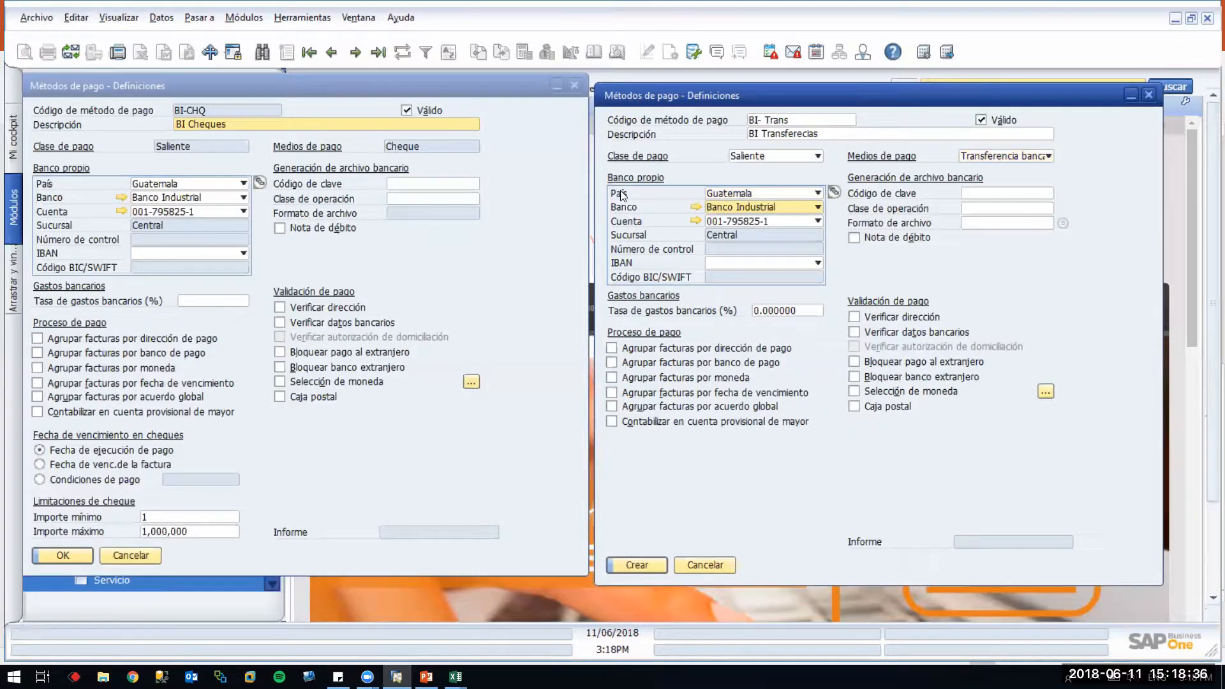
pyautogui.click(696, 222)
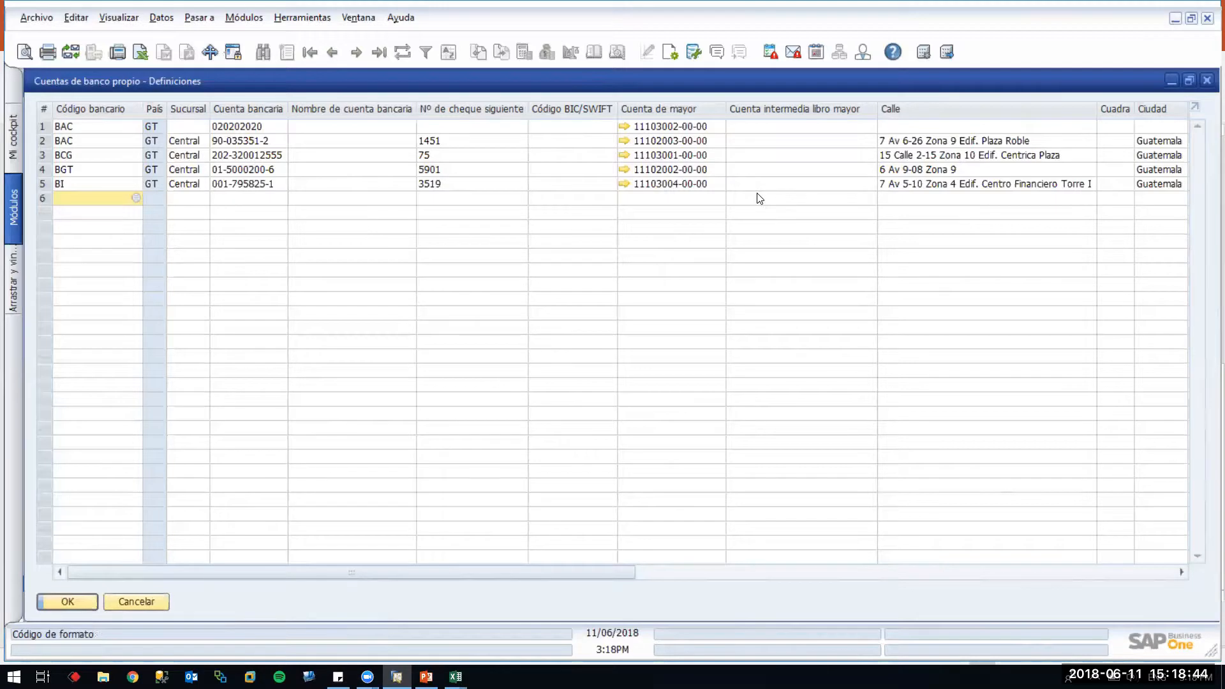
pyautogui.press('Escape')
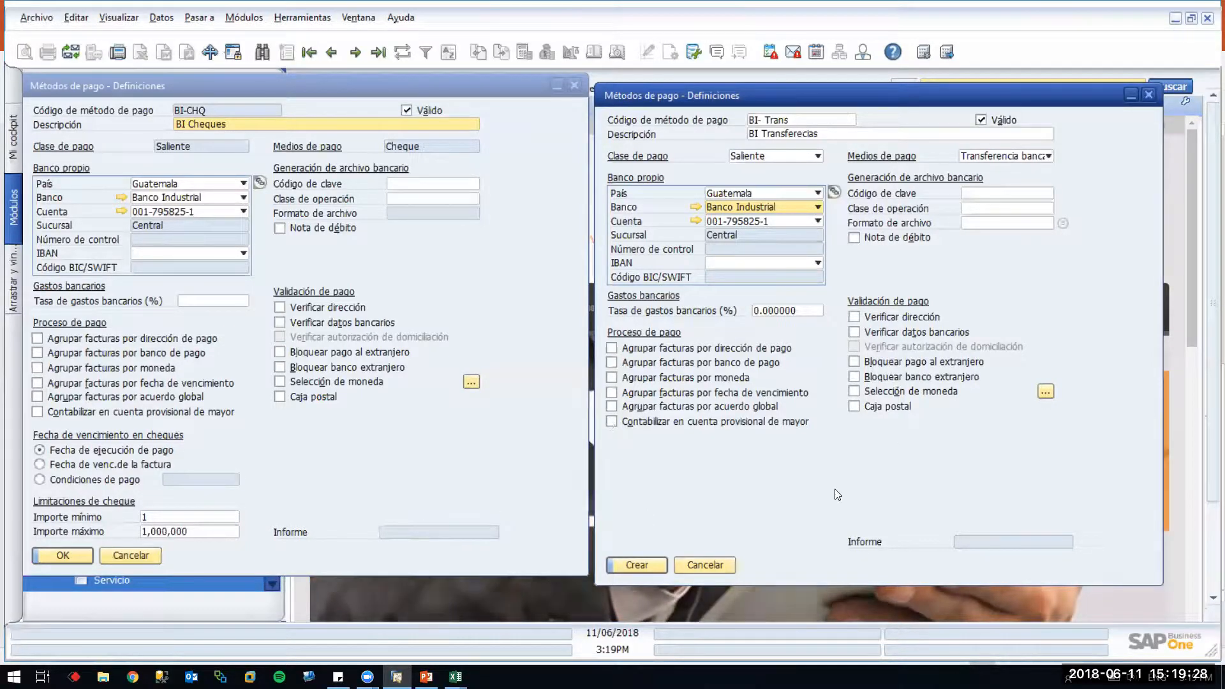
pyautogui.click(1020, 156)
pyautogui.click(1020, 170)
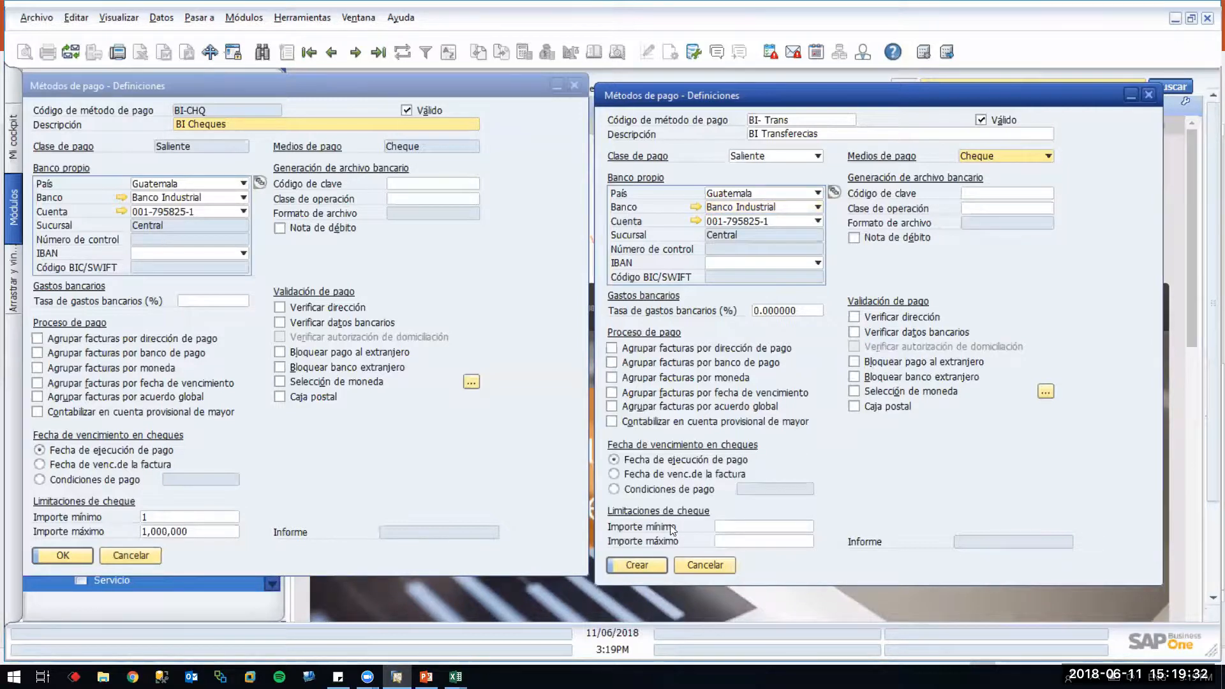
pyautogui.click(1036, 152)
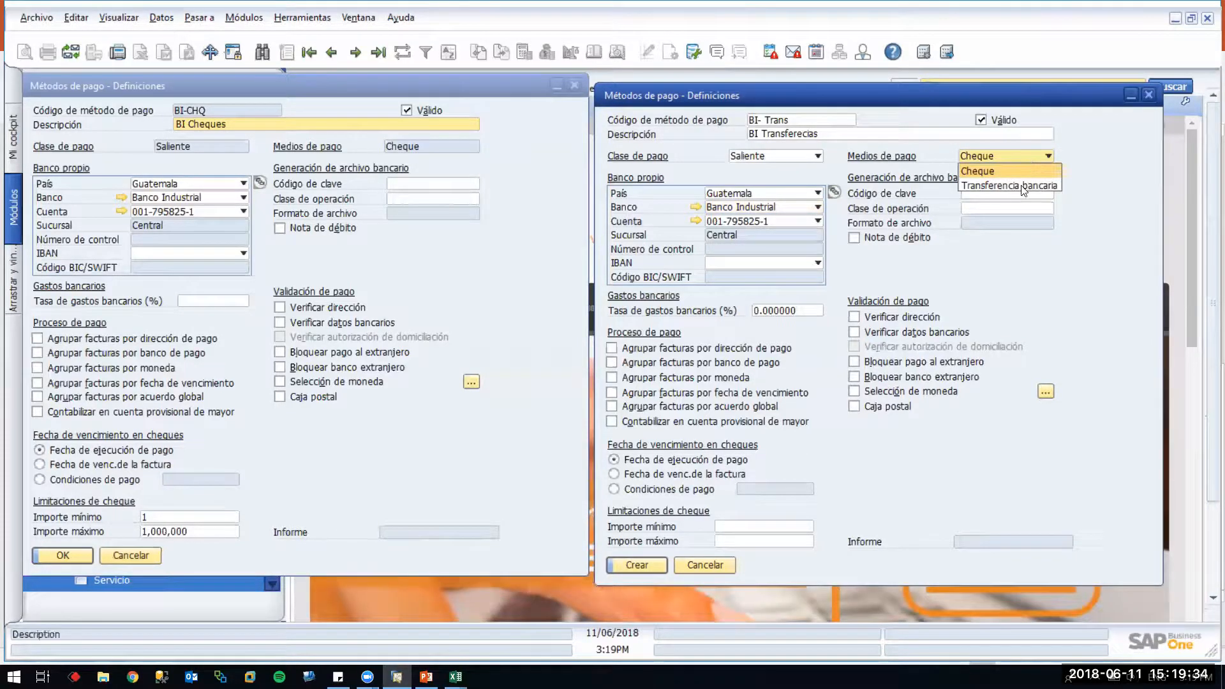
pyautogui.click(1020, 185)
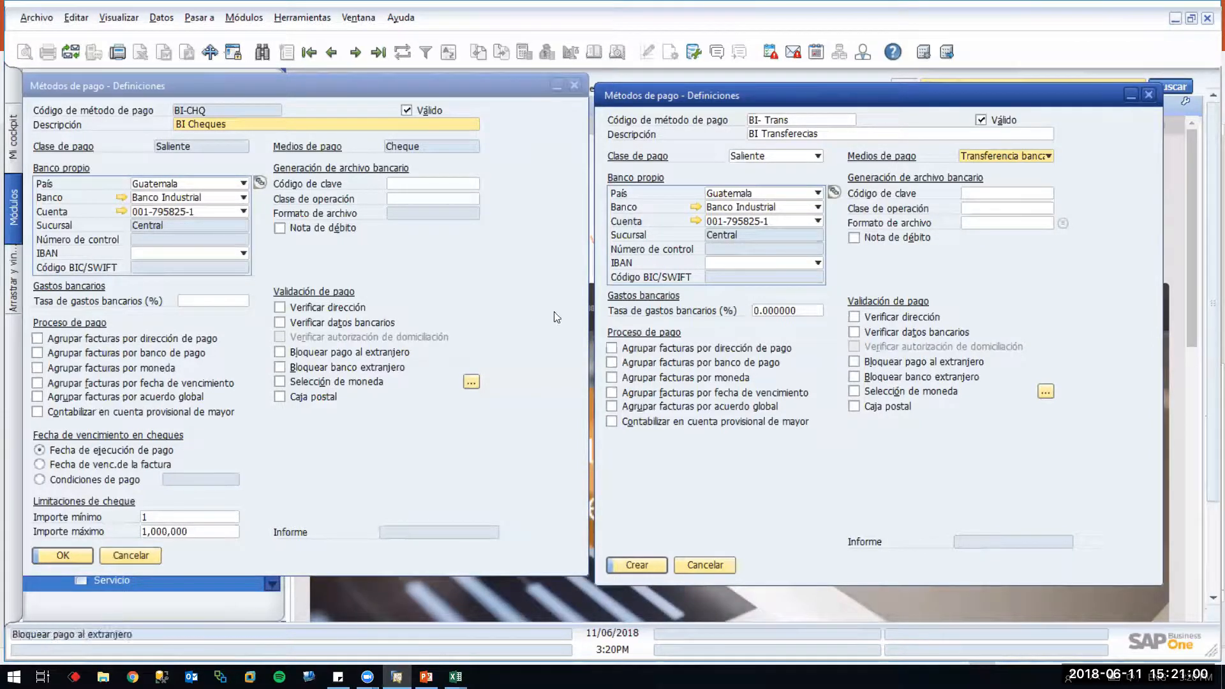
# Check the currency choices without selecting any, then bring up the own bank accounts list
pyautogui.click(471, 383)
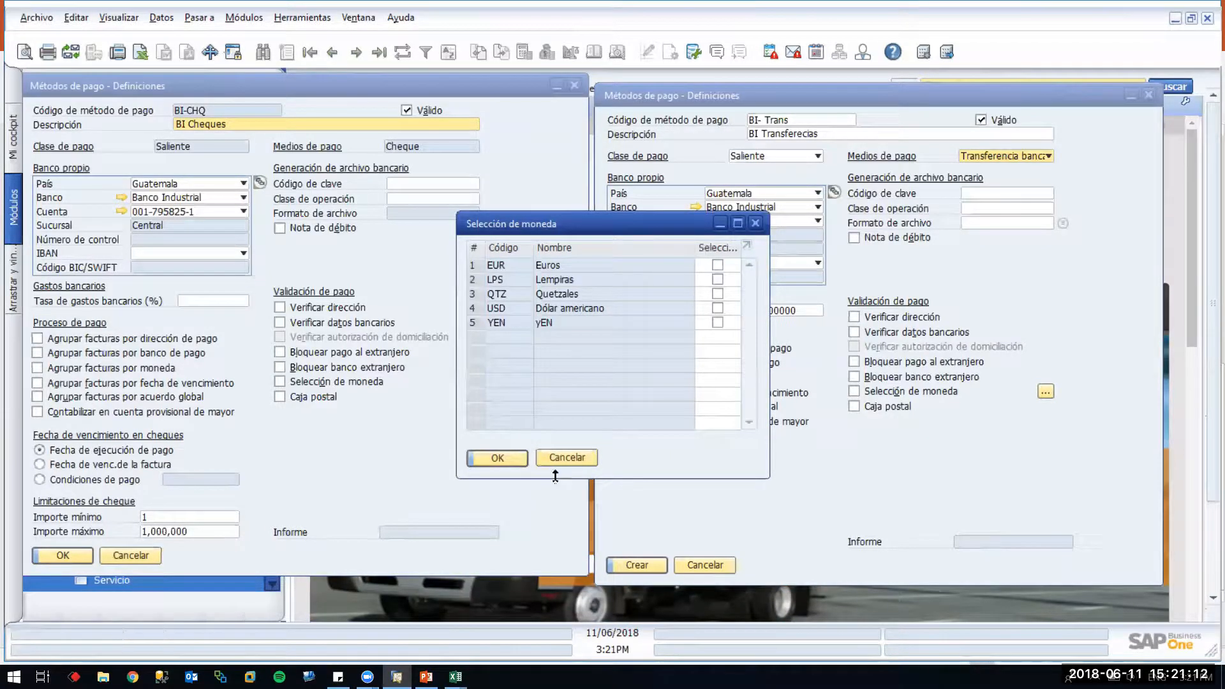
pyautogui.click(578, 456)
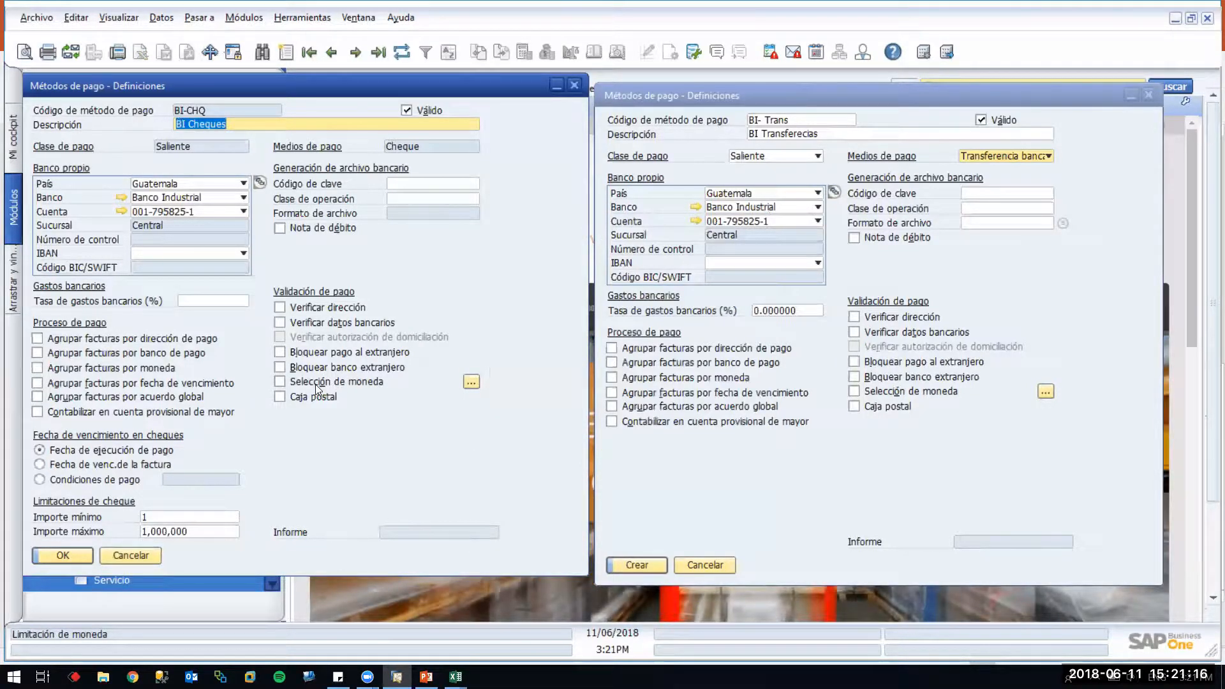
pyautogui.click(120, 212)
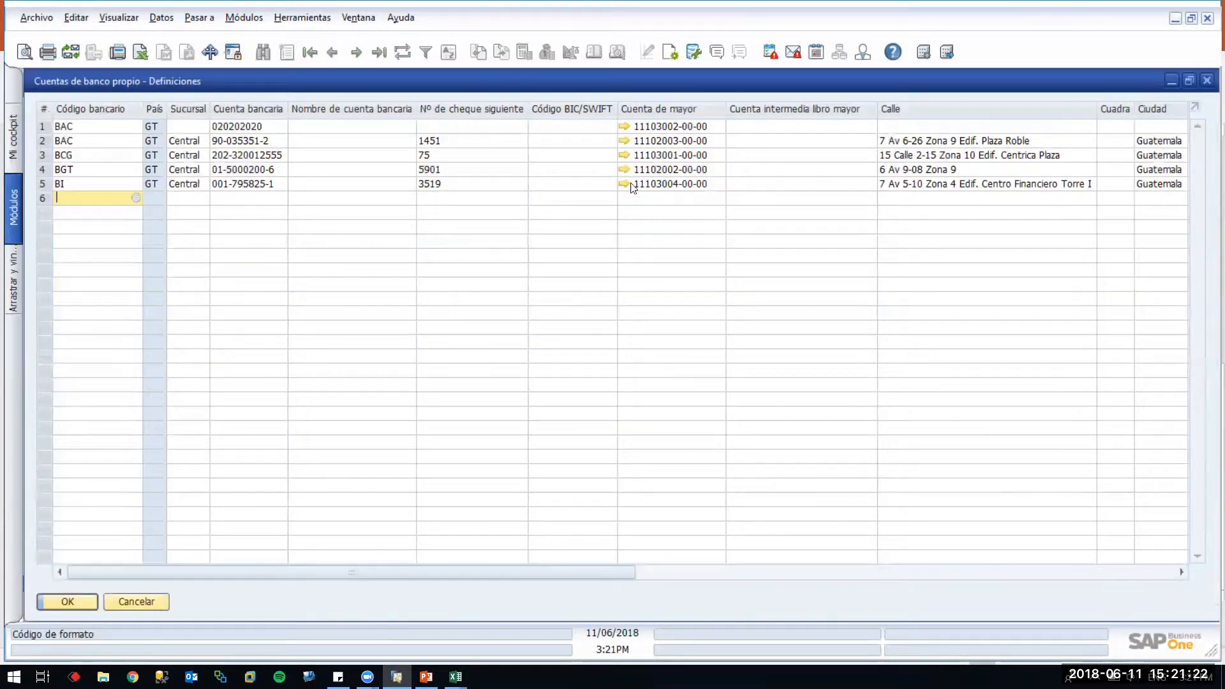
# Browse the West Trust Bank and DM Banco de América Central ledger accounts, then close both windows
pyautogui.click(624, 183)
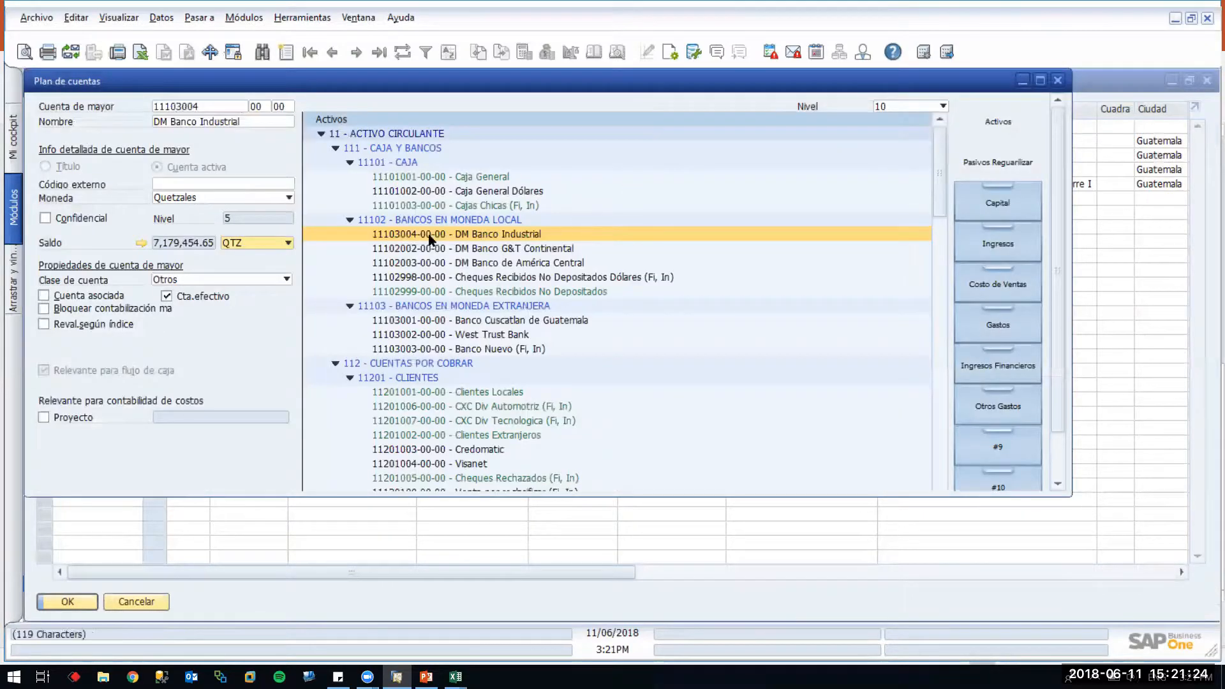
pyautogui.click(444, 335)
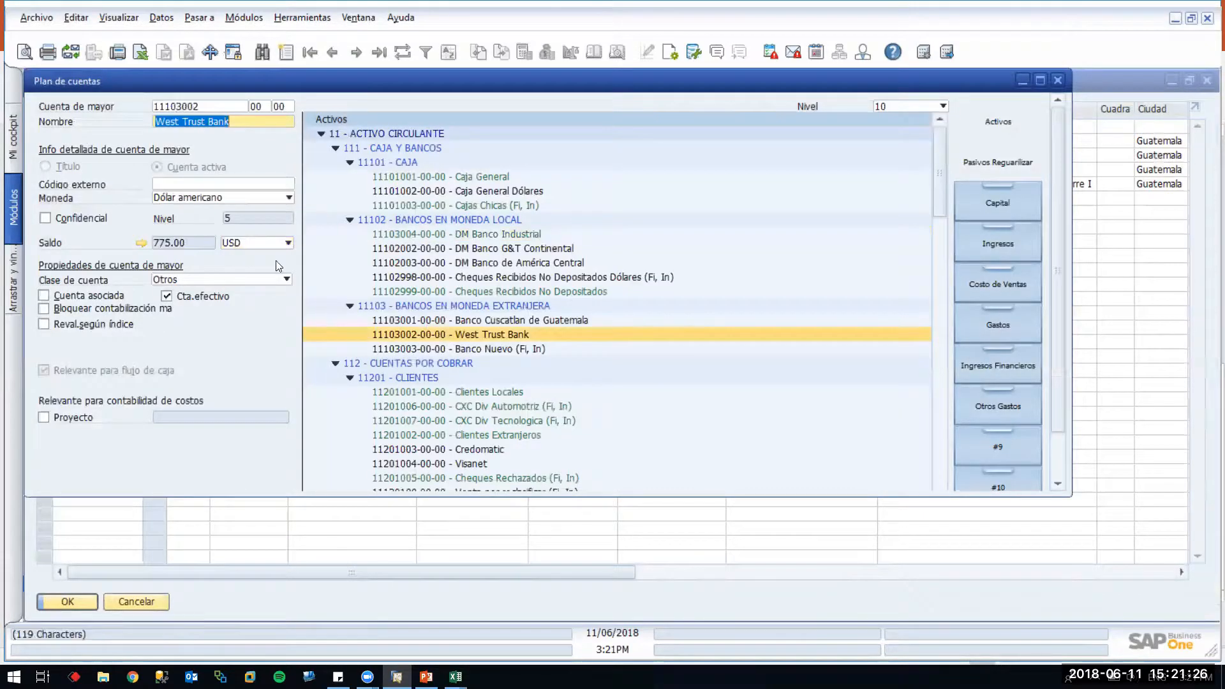
pyautogui.click(472, 263)
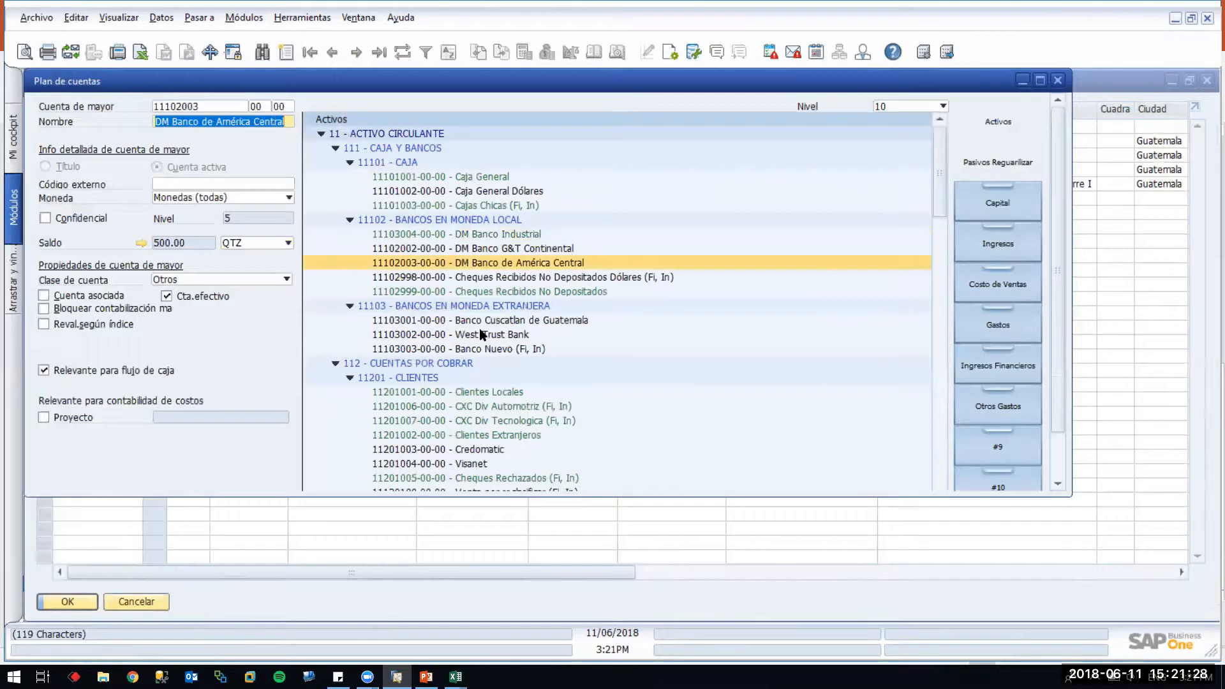
pyautogui.click(482, 335)
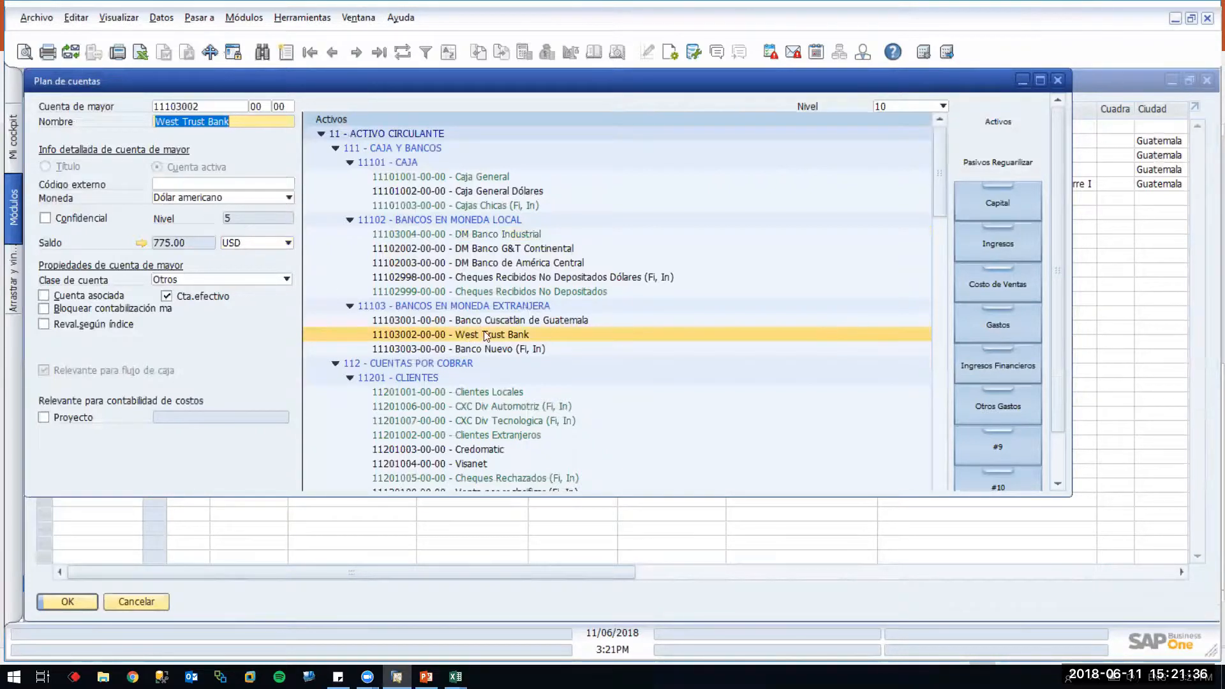
pyautogui.click(1057, 79)
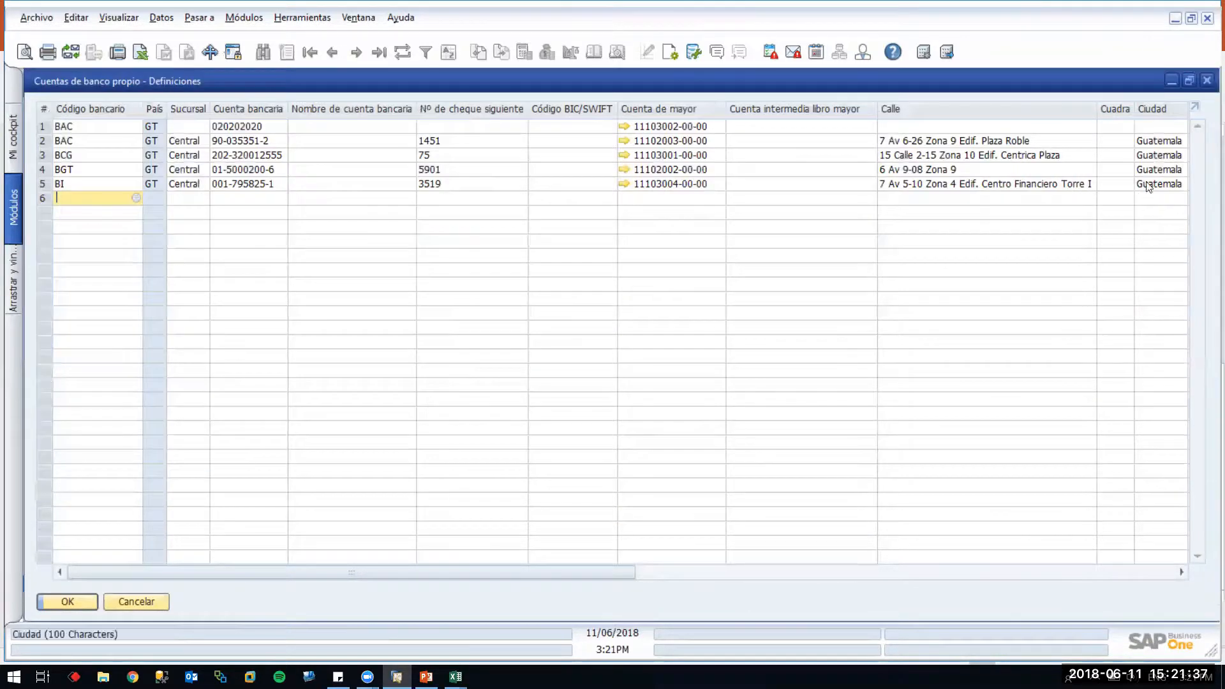
pyautogui.click(1205, 81)
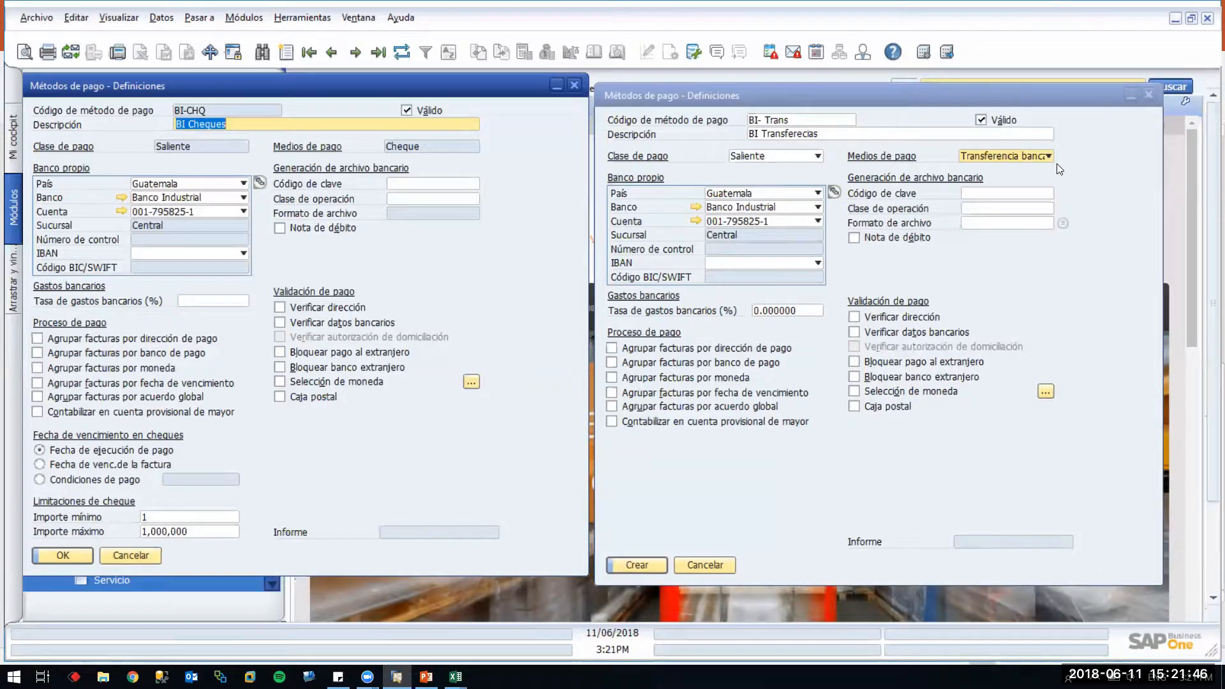
# Attempt to create BI- Trans, then list the file formats from the missing File Format field
pyautogui.click(652, 565)
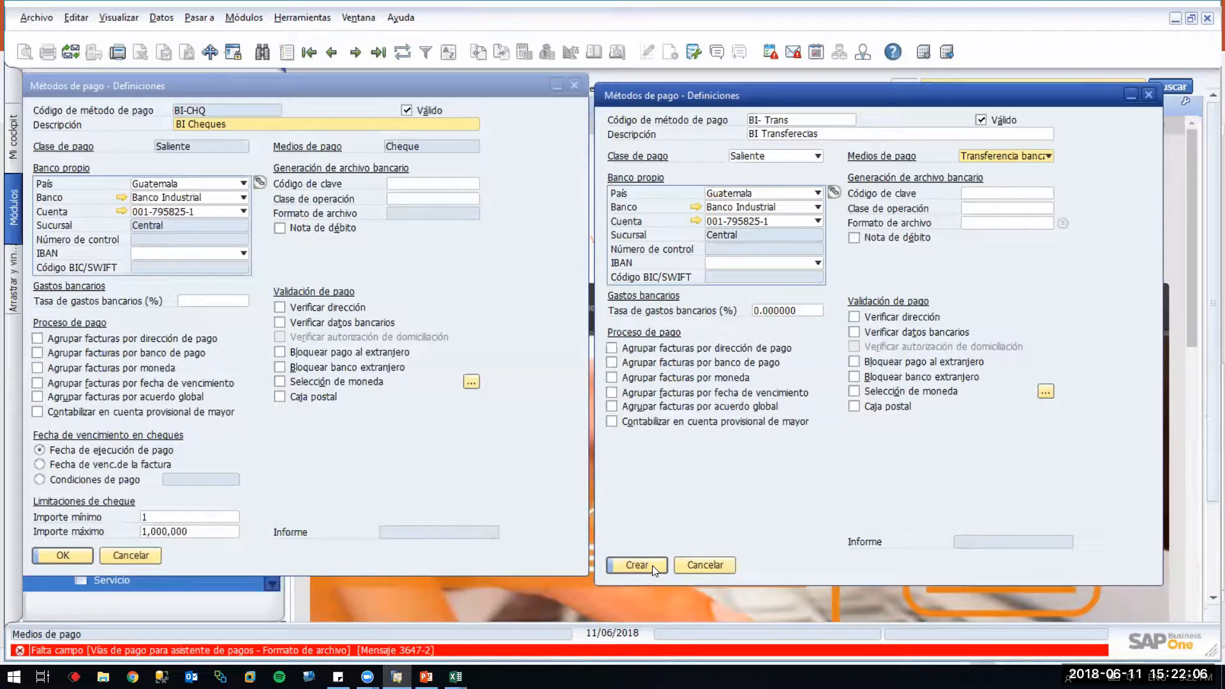
pyautogui.click(1008, 221)
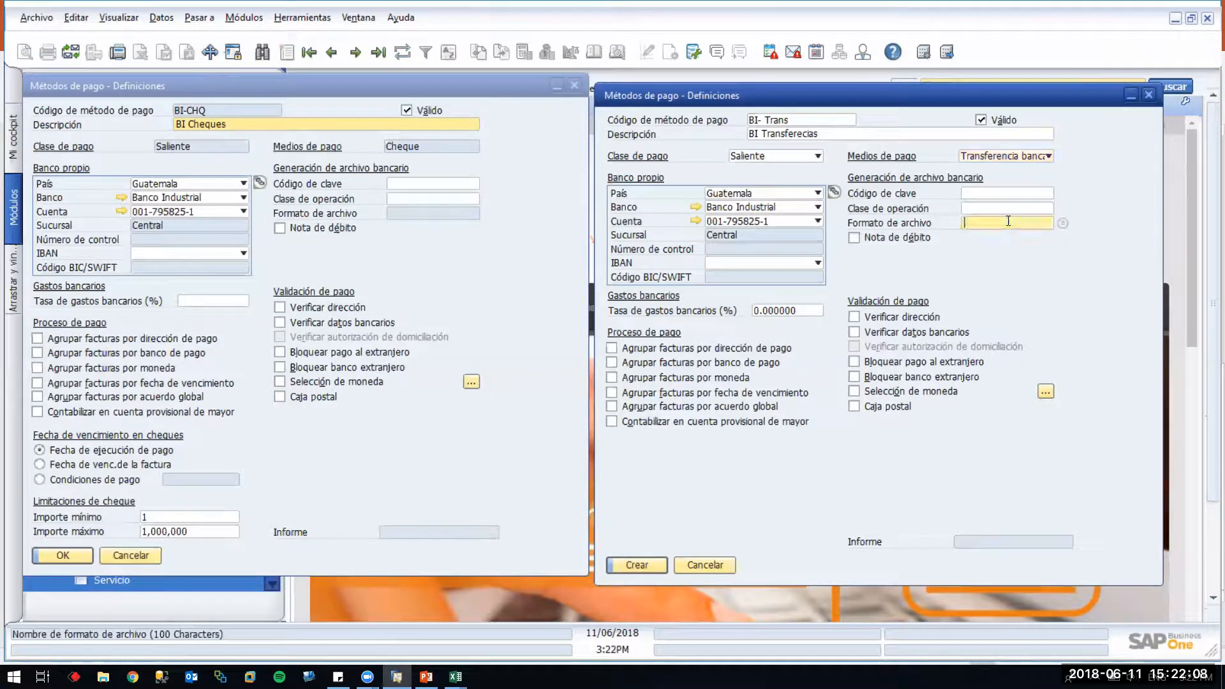
pyautogui.press('Tab')
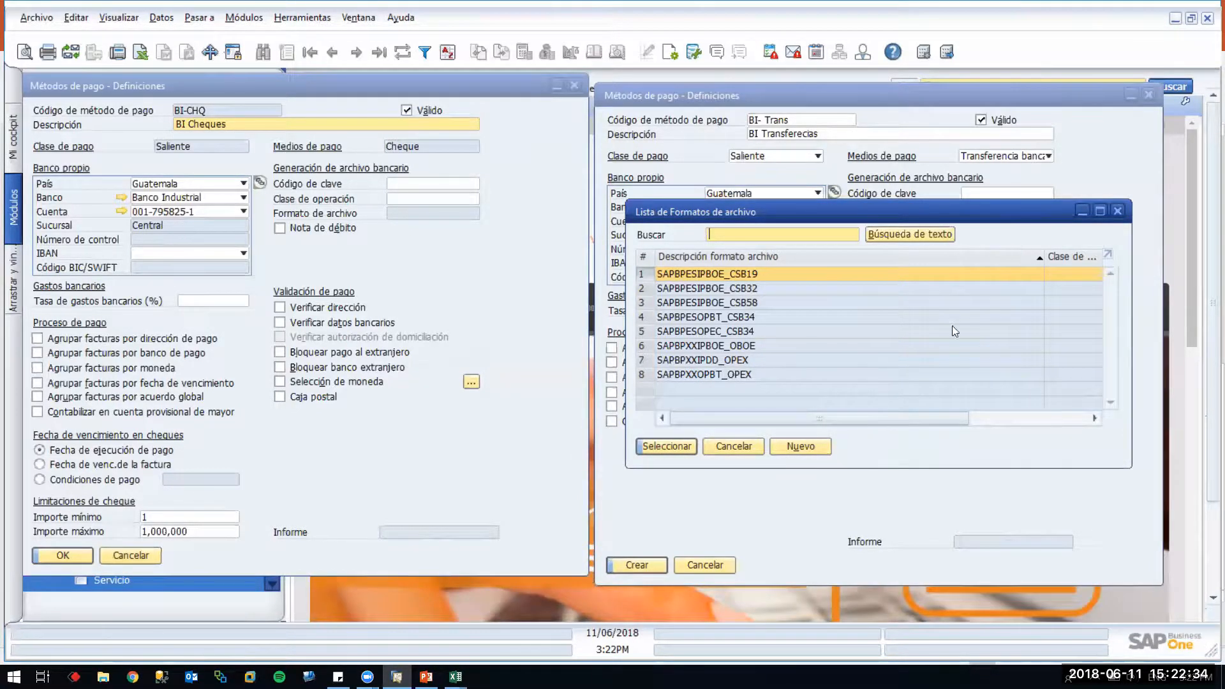
# Assign file format SAPBPESIPBOE_CSB19 to the BI- Trans transfer method and create it
pyautogui.click(800, 447)
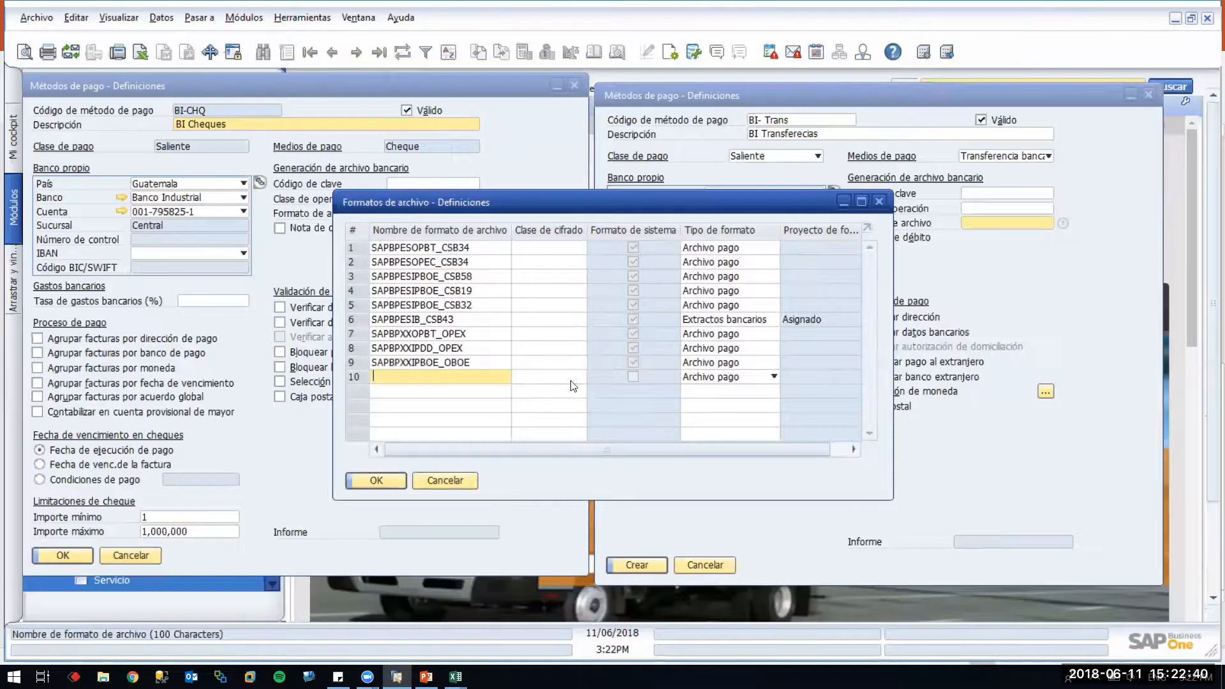
pyautogui.click(444, 480)
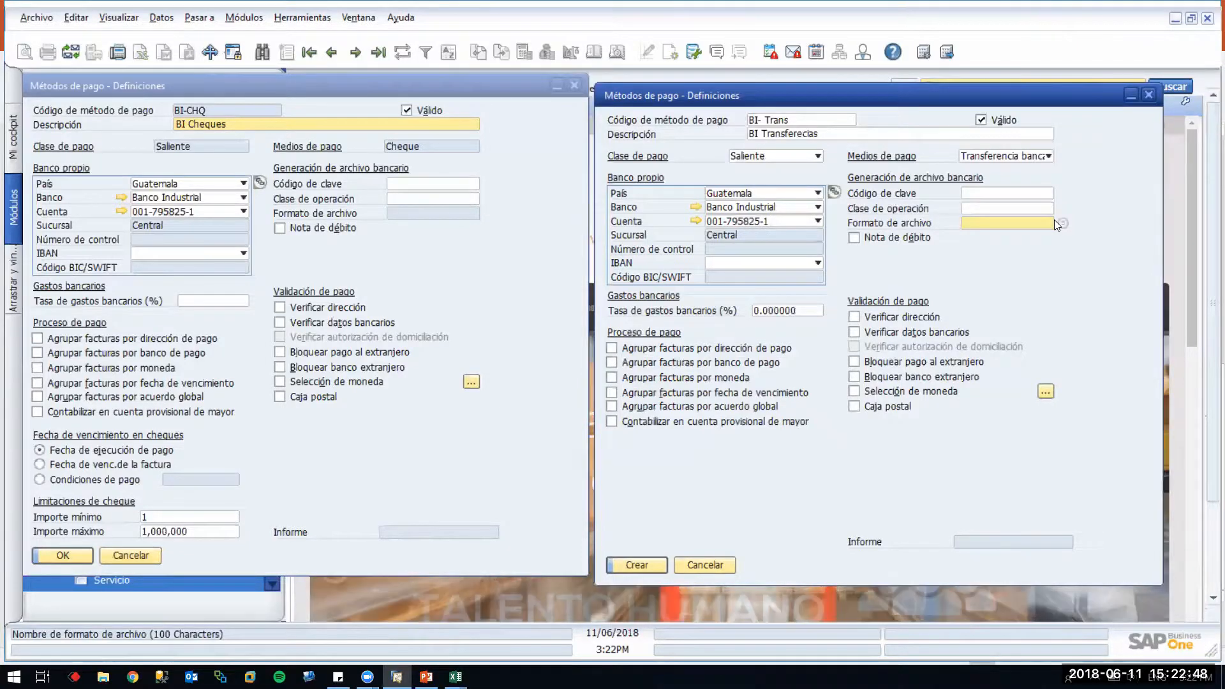
pyautogui.click(1062, 224)
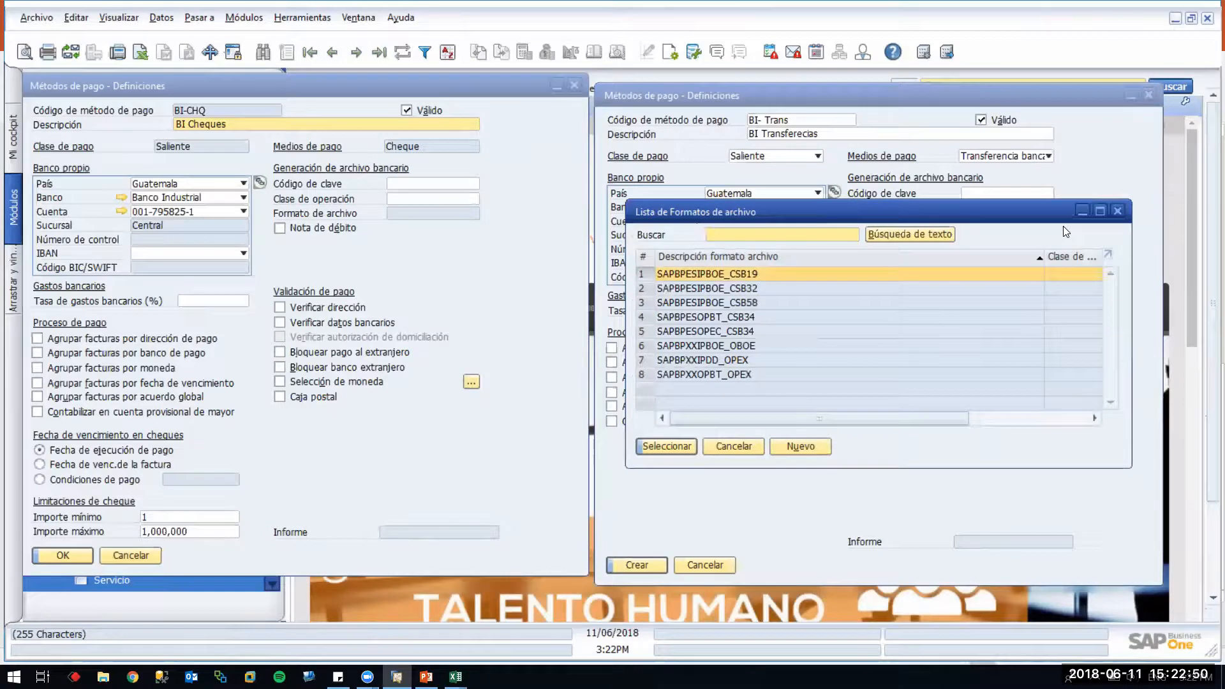
pyautogui.doubleClick(644, 272)
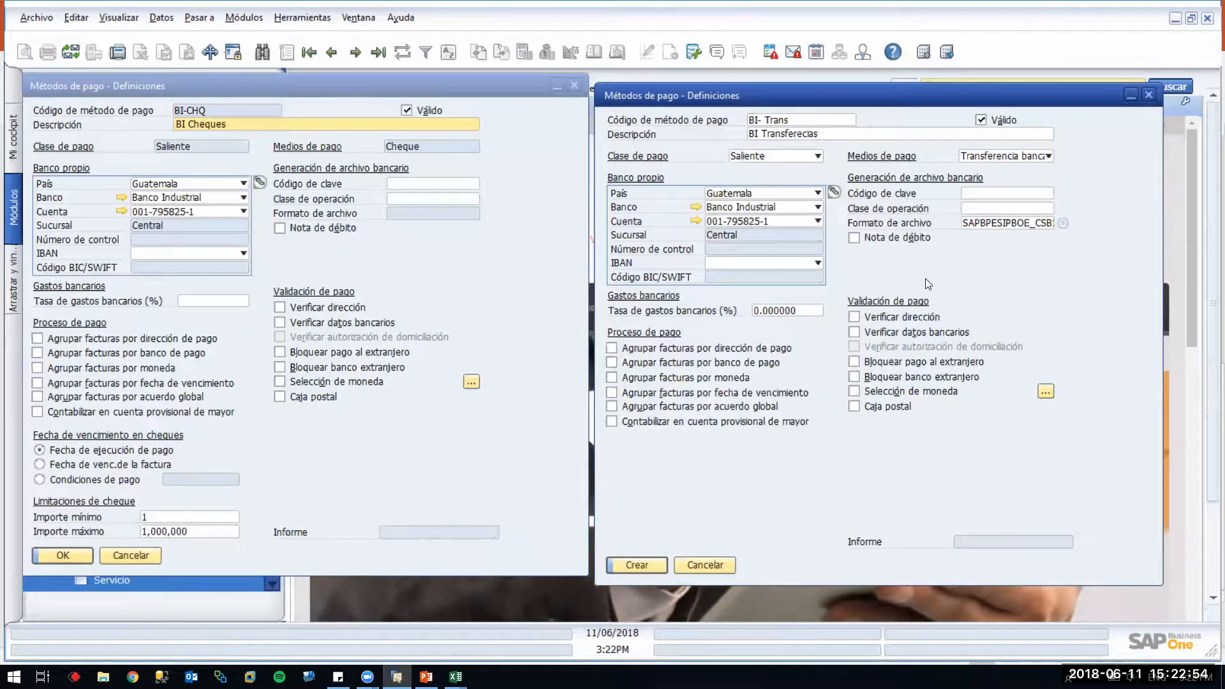
pyautogui.click(653, 570)
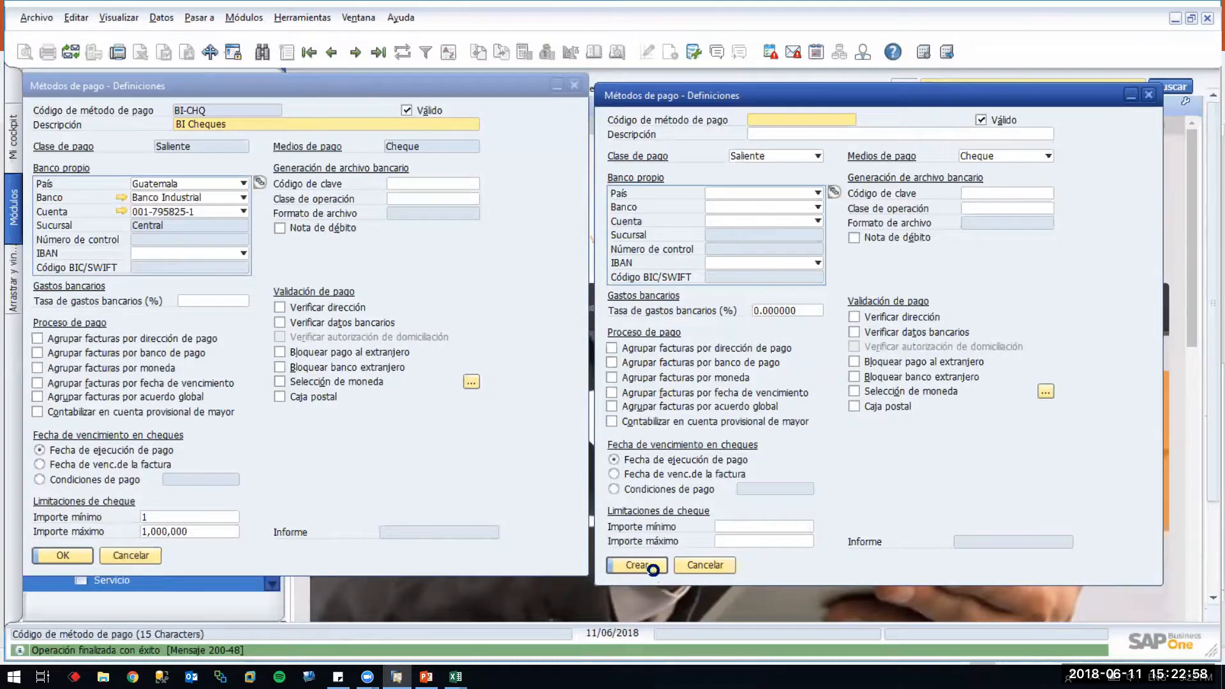
# Browse the saved payment methods BI-CHQ, BI- Trans and BI-TRA-EGR, stopping on BI-TRA-ING
pyautogui.hotkey('ctrl', 'pagedown')
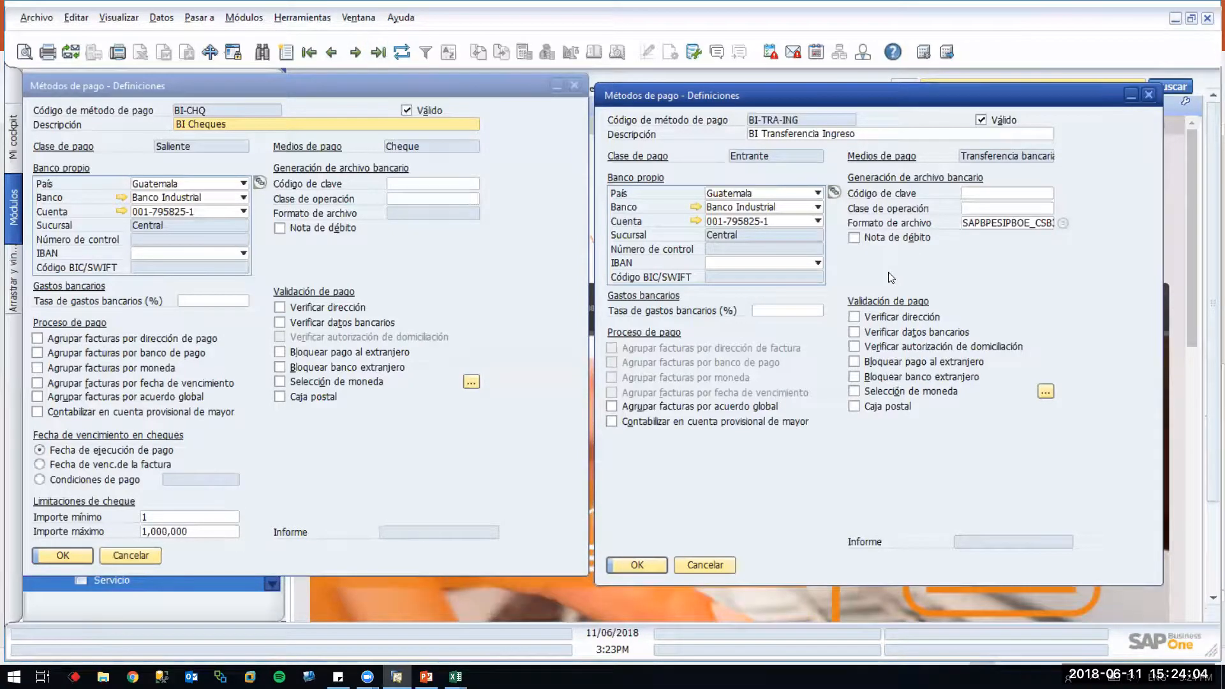
pyautogui.hotkey('ctrl', 'pageup')
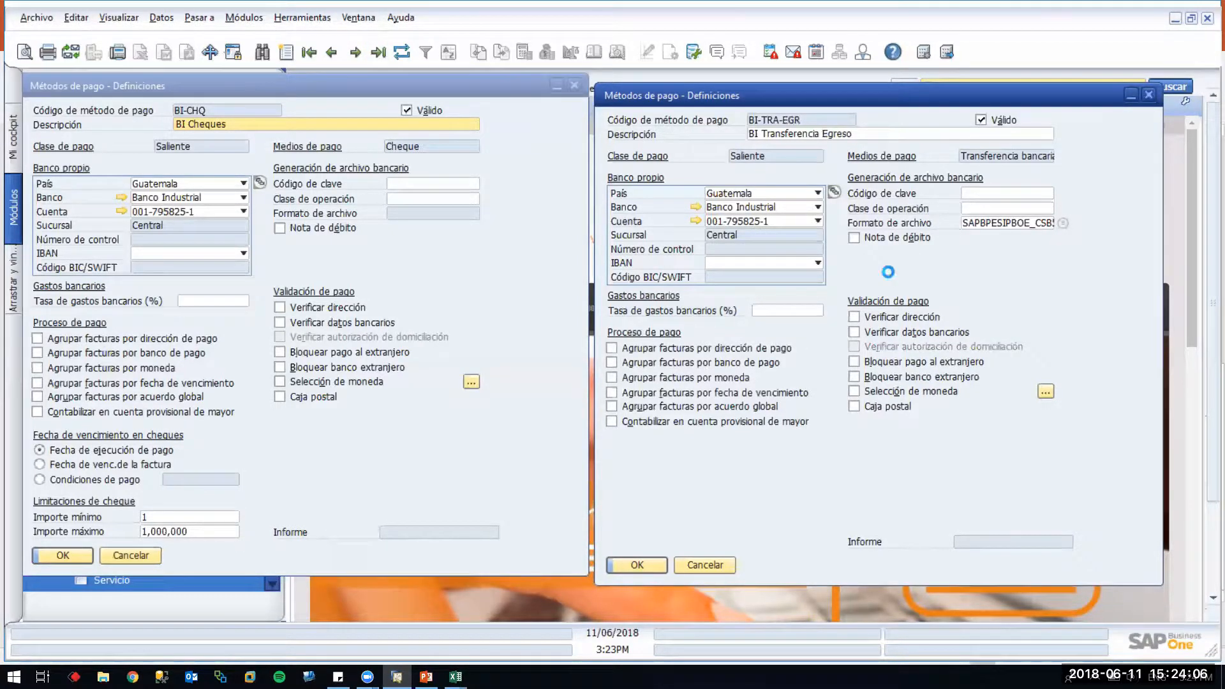
pyautogui.hotkey('ctrl', 'pageup')
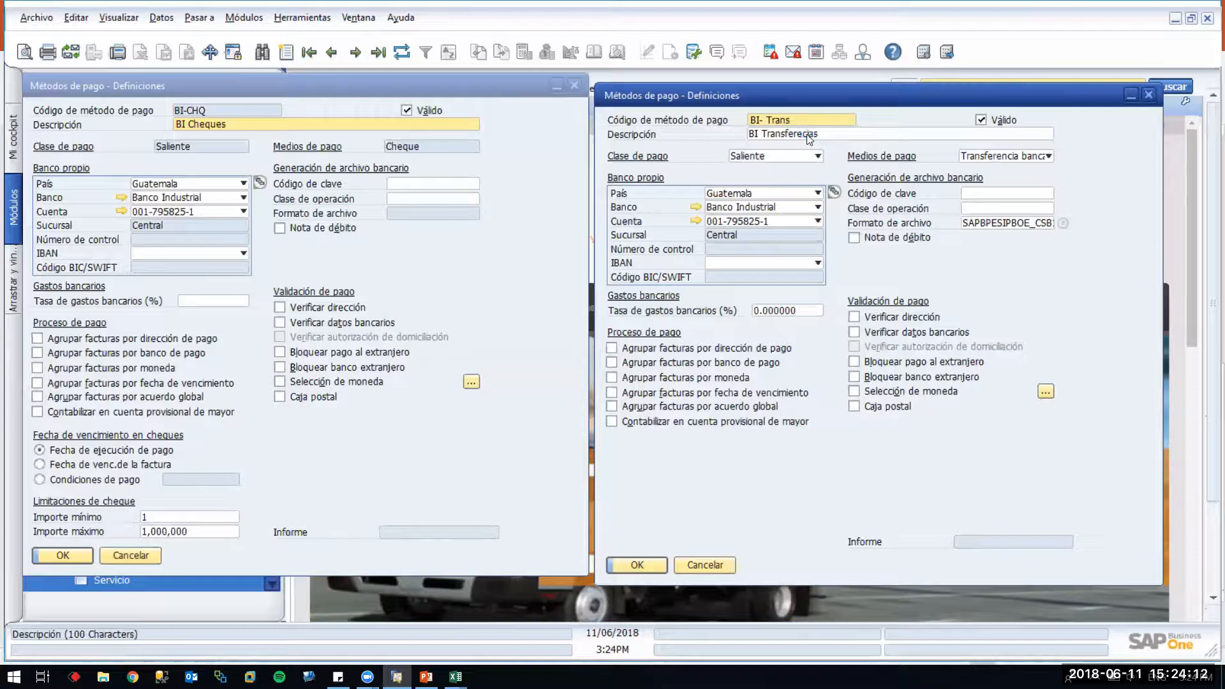
pyautogui.hotkey('ctrl', 'pagedown')
pyautogui.hotkey('ctrl', 'pagedown')
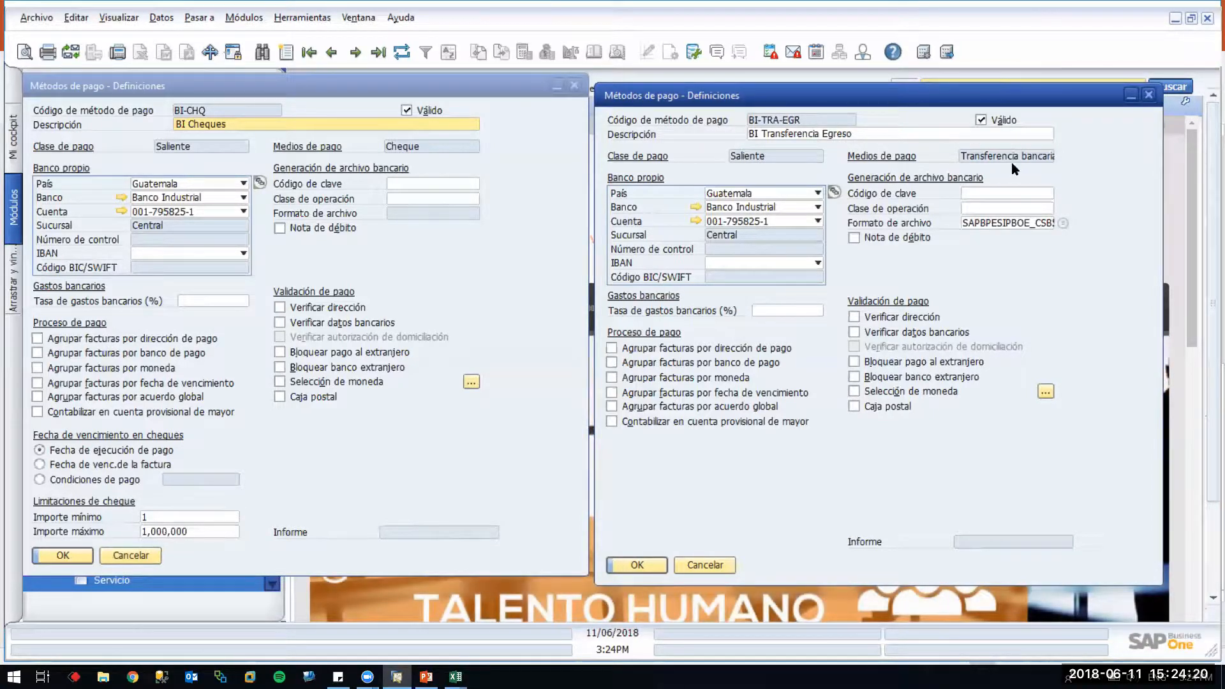
pyautogui.press('pageup')
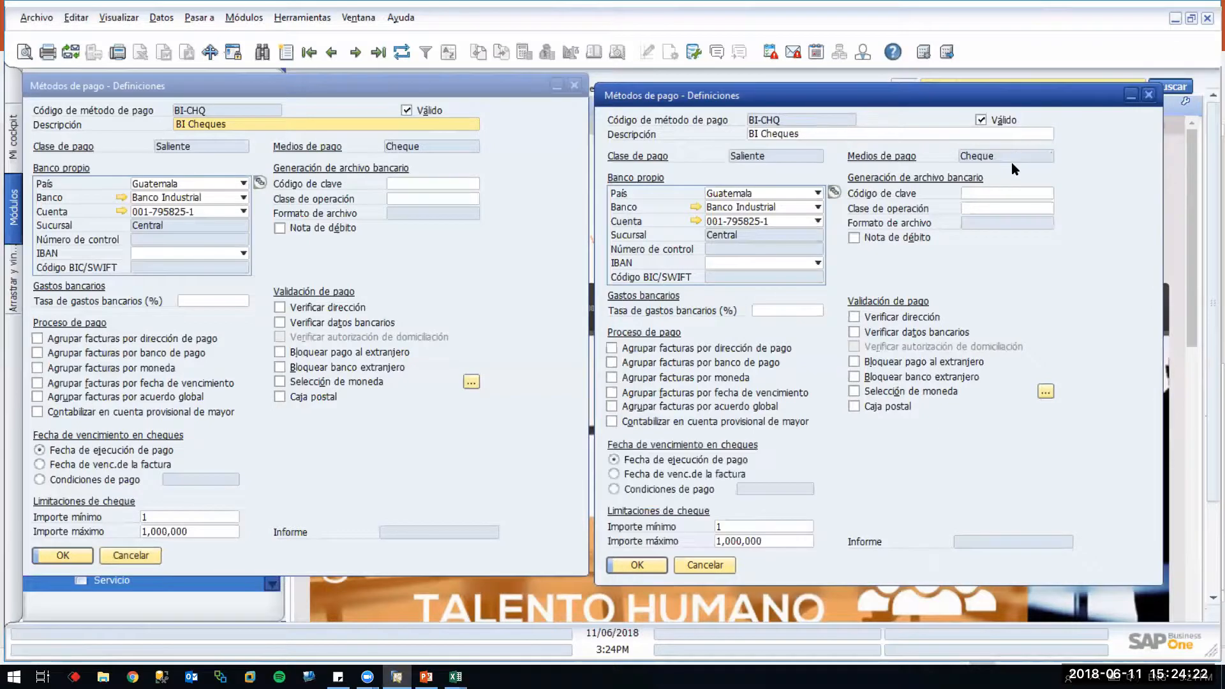
pyautogui.press('pageup')
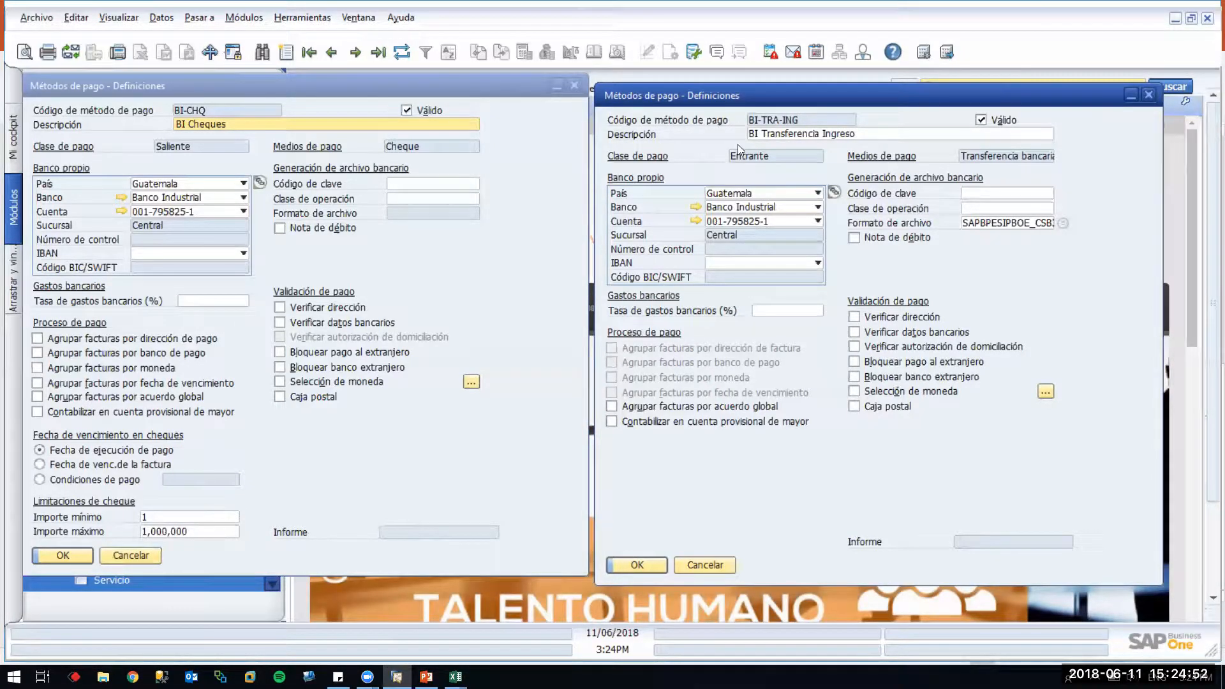
# In PowerPoint, highlight the covered agenda topics and the Método de Pago sub-item
pyautogui.click(425, 677)
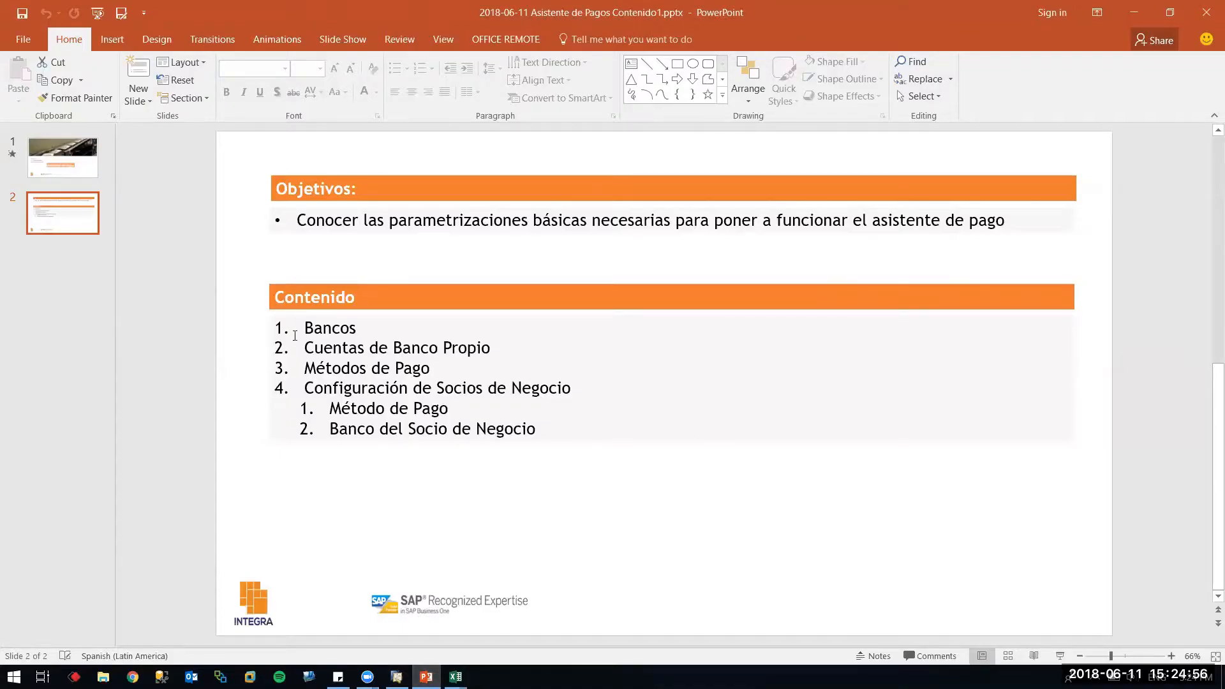
pyautogui.moveTo(304, 328); pyautogui.dragTo(427, 364)
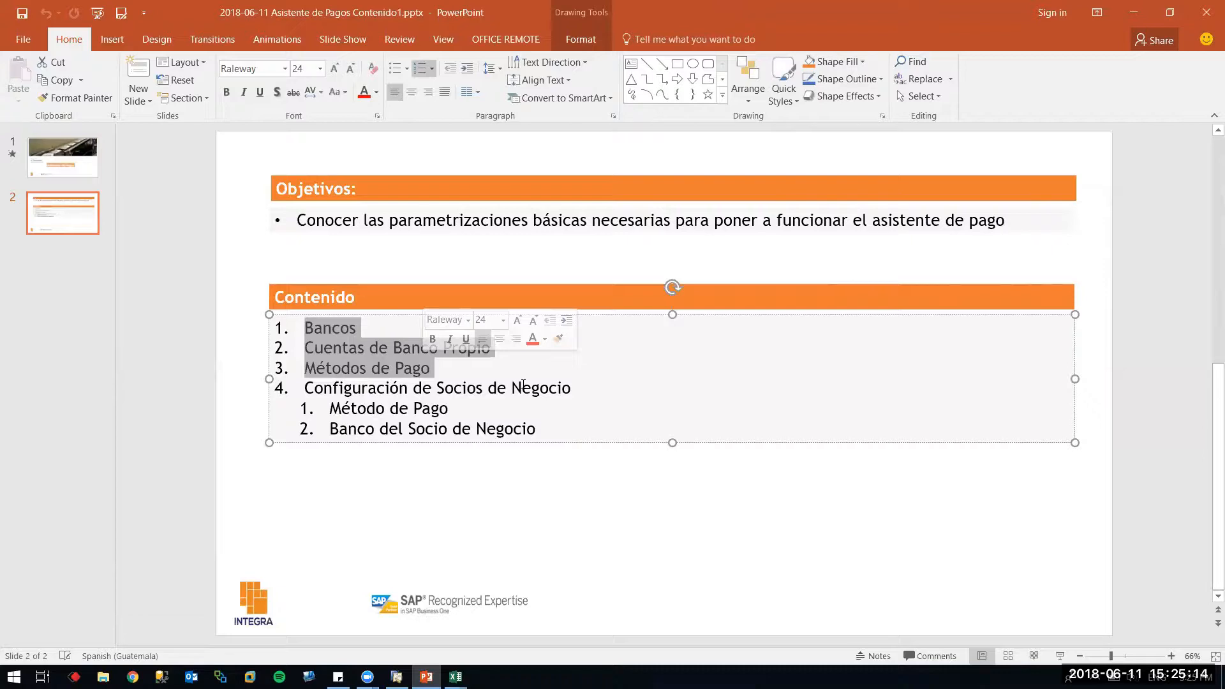
pyautogui.click(387, 421)
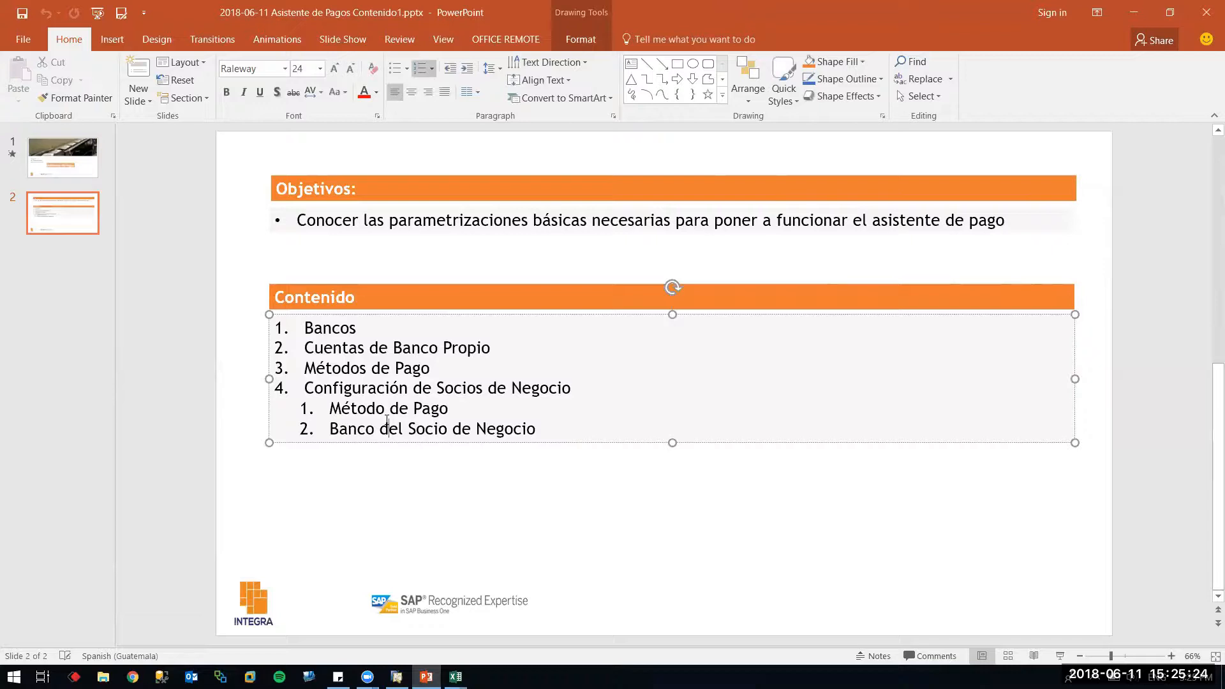
pyautogui.moveTo(465, 407); pyautogui.dragTo(329, 409)
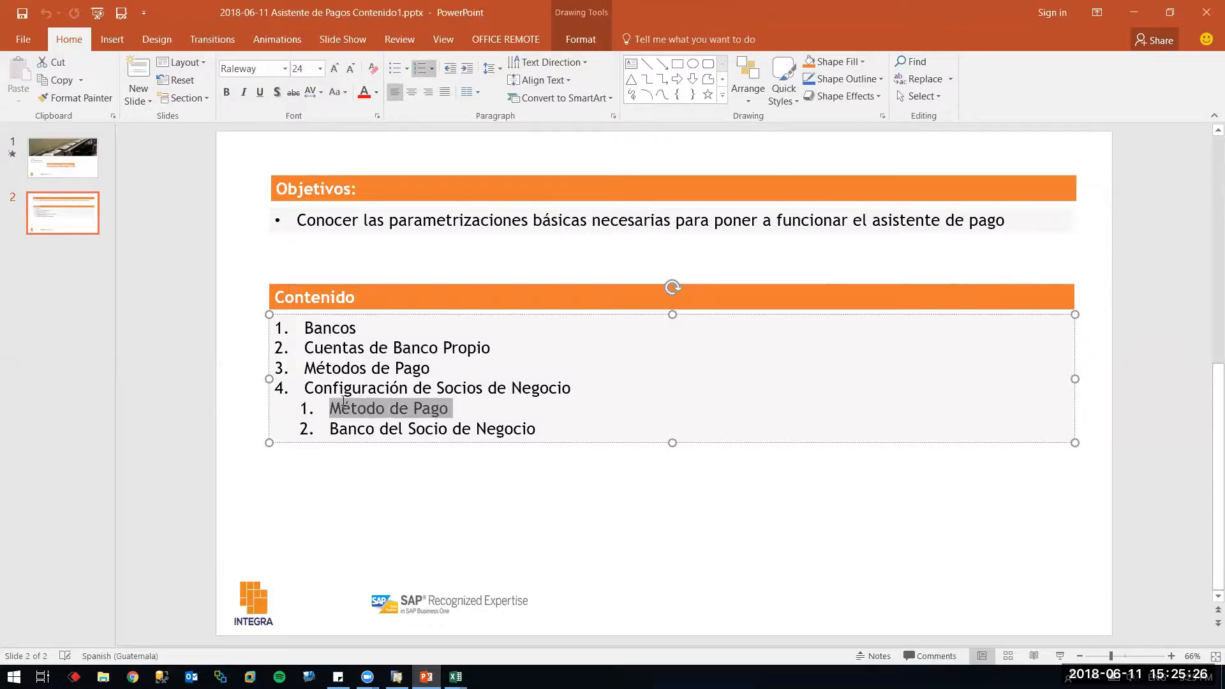
pyautogui.click(511, 389)
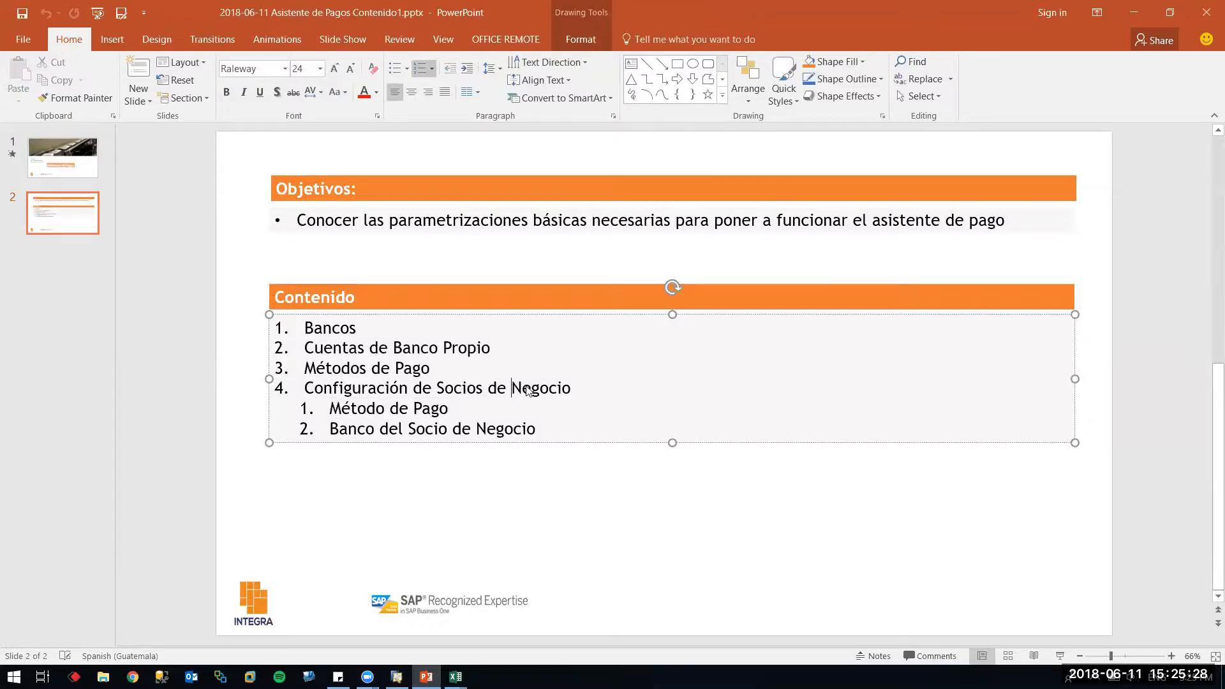
# Back in SAP, move the BI-CHQ form aside and expand the Socios de Negocios module
pyautogui.hotkey('alt', 'Tab')
pyautogui.moveTo(367, 81); pyautogui.dragTo(932, 128)
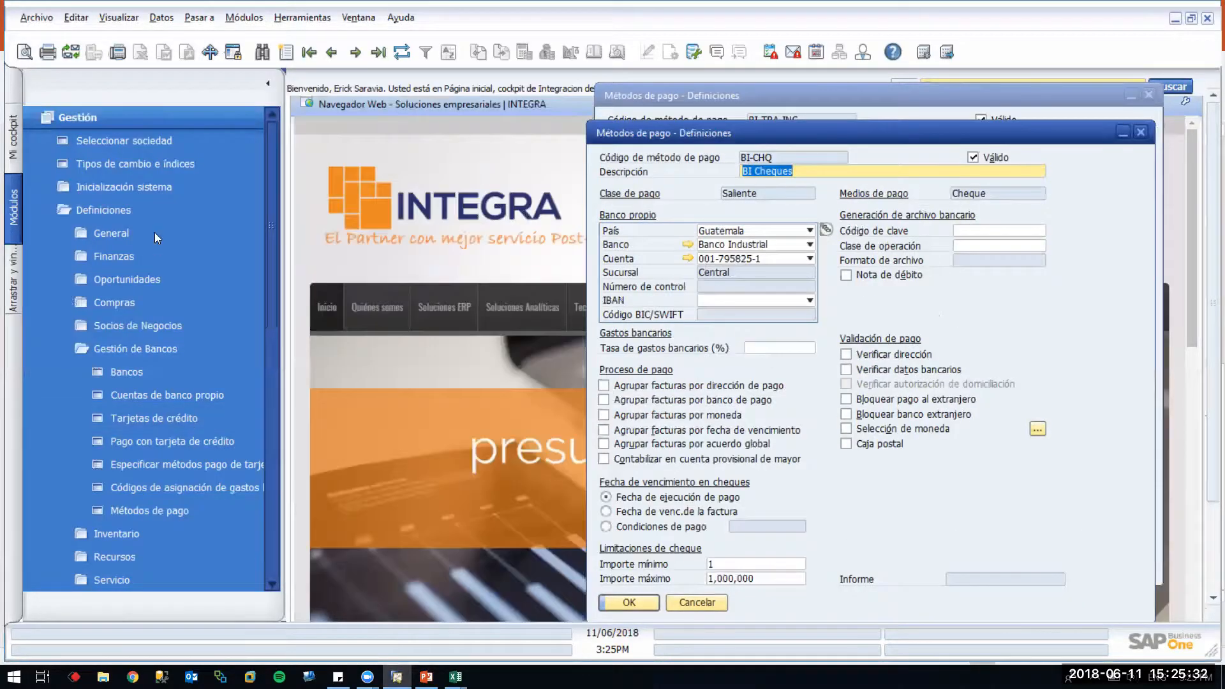
pyautogui.click(141, 117)
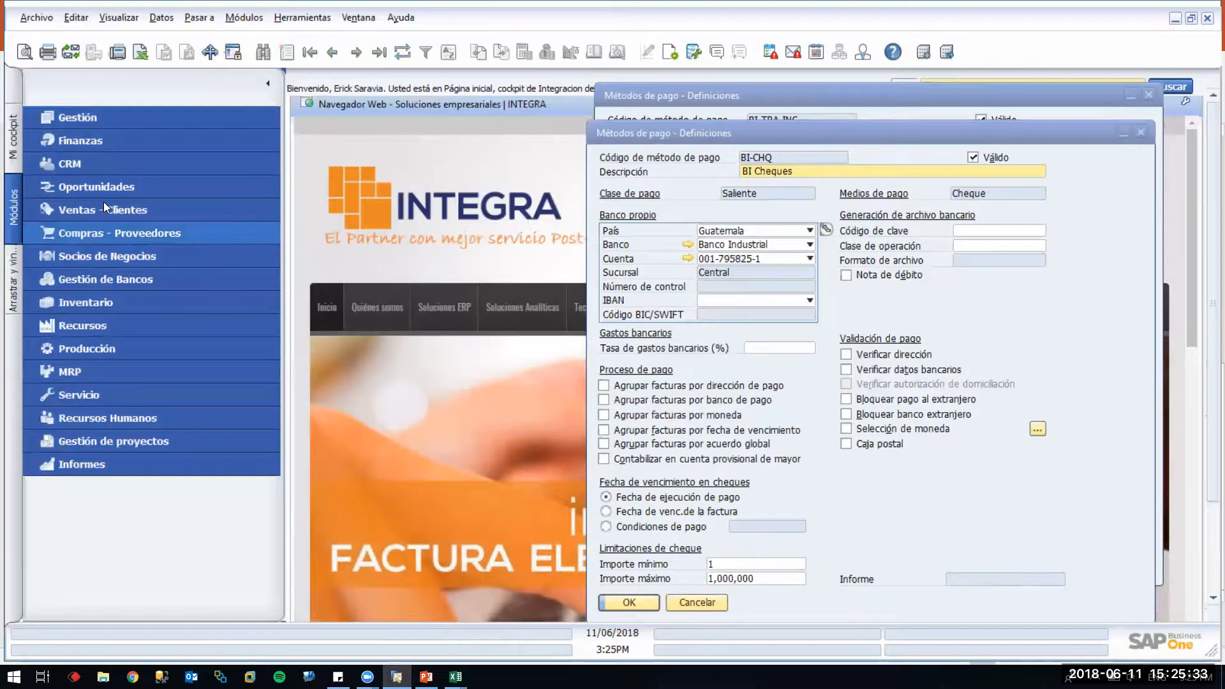
pyautogui.click(108, 254)
# Start a new business partner record and show its Ejecución de pago settings
pyautogui.click(123, 302)
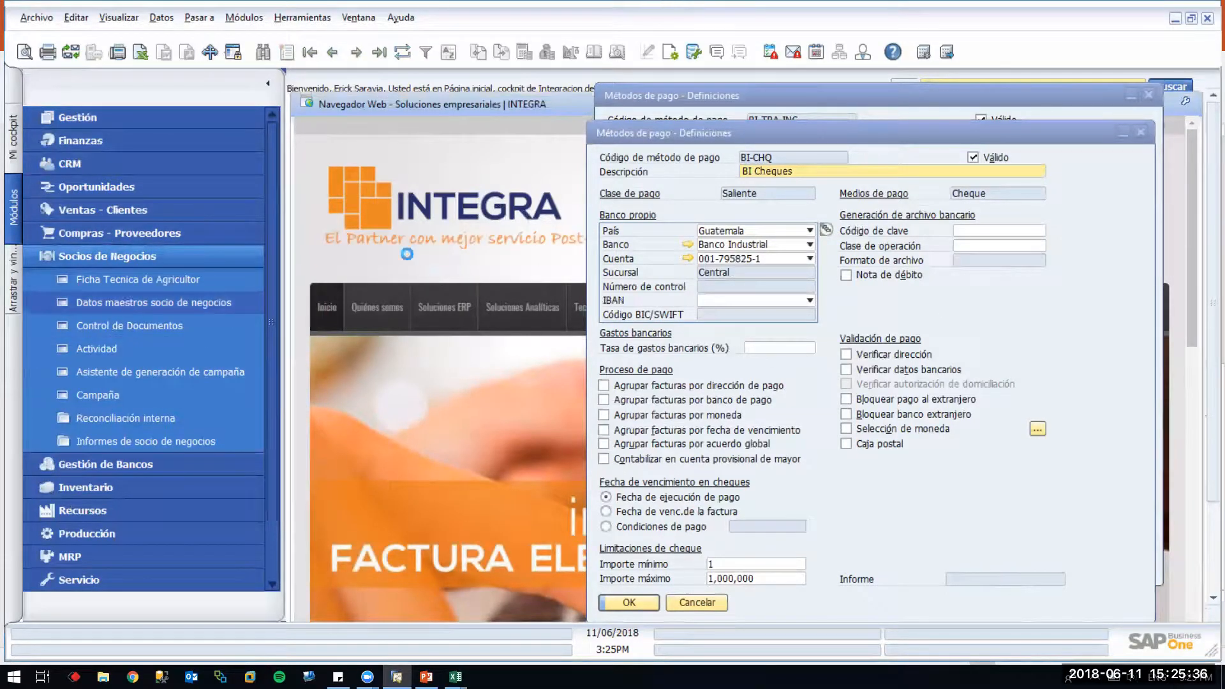
pyautogui.hotkey('ctrl', 'a')
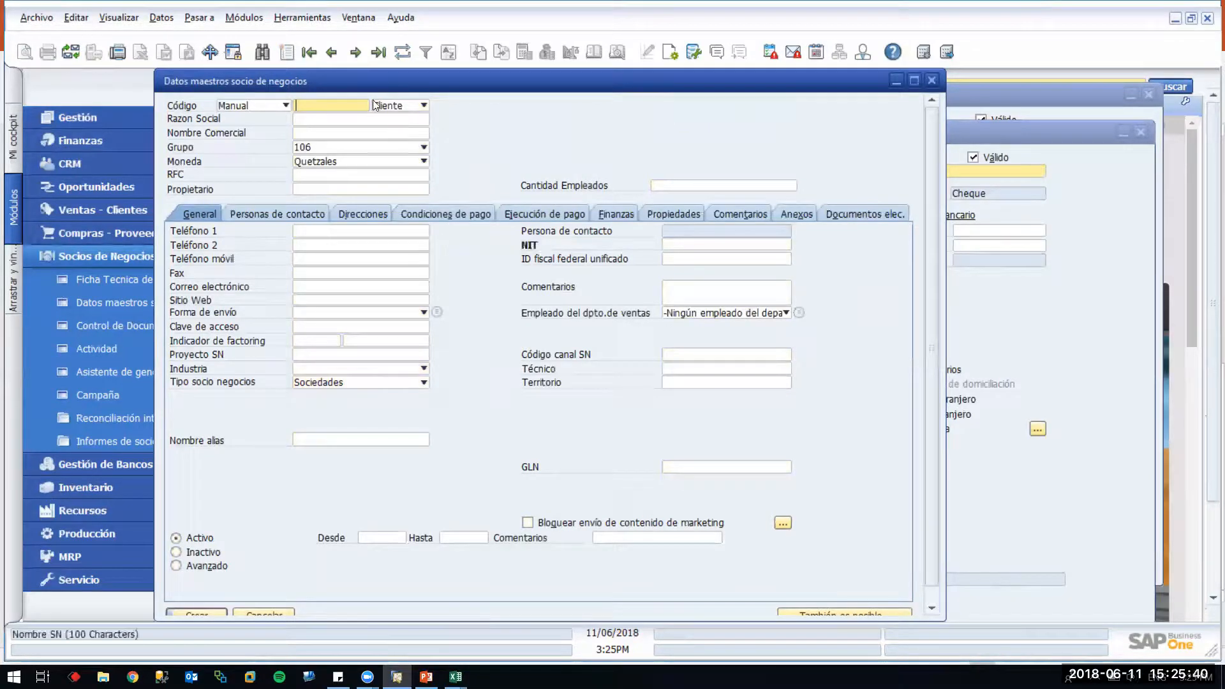
pyautogui.click(545, 217)
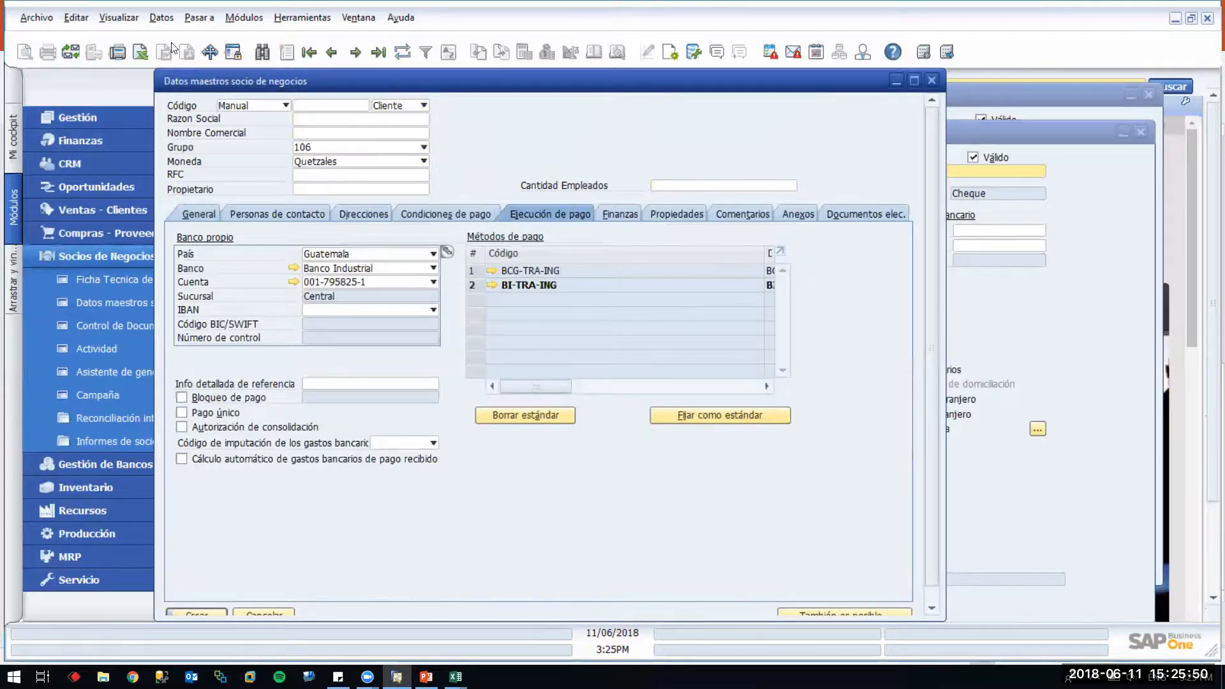
# Fit the payment-methods column widths to their contents with Visualizar > Encajar ancho columna
pyautogui.click(120, 18)
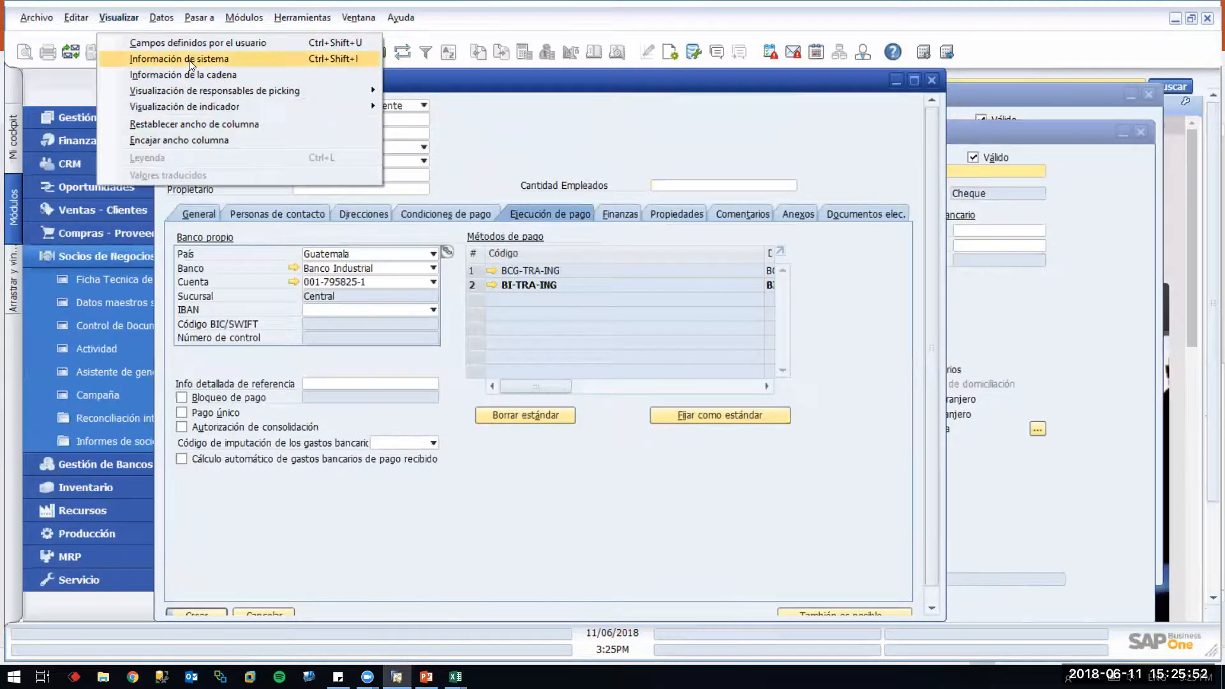
pyautogui.click(184, 140)
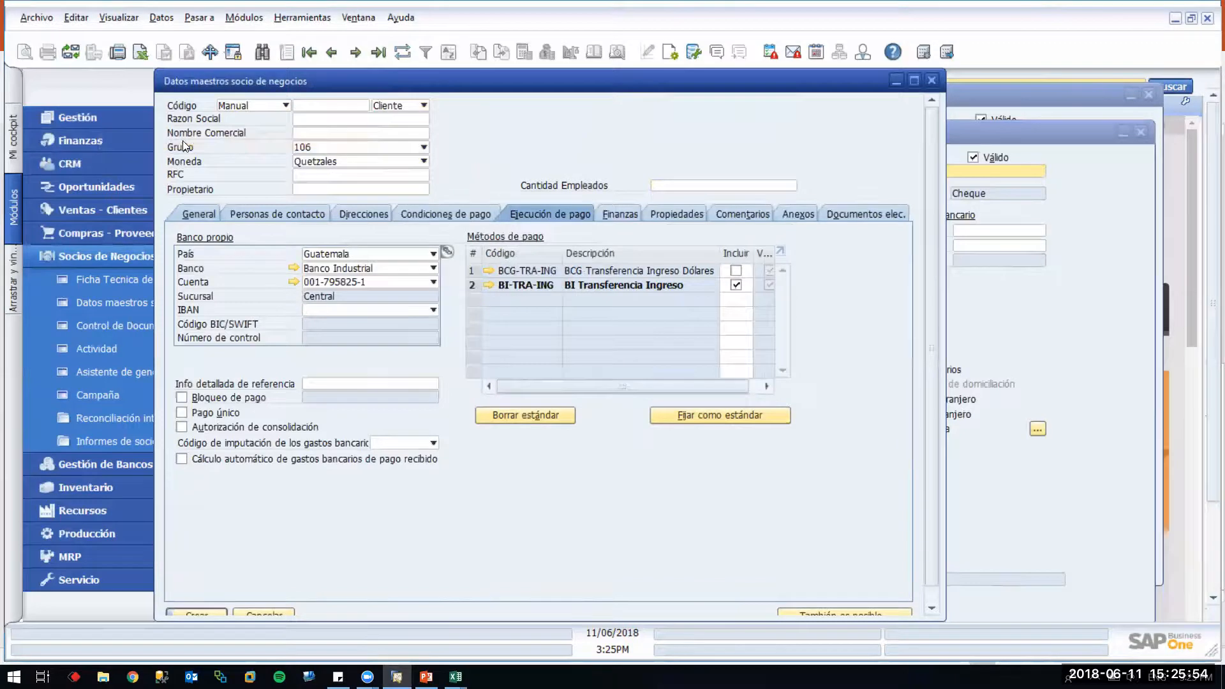
pyautogui.moveTo(730, 379); pyautogui.dragTo(755, 371)
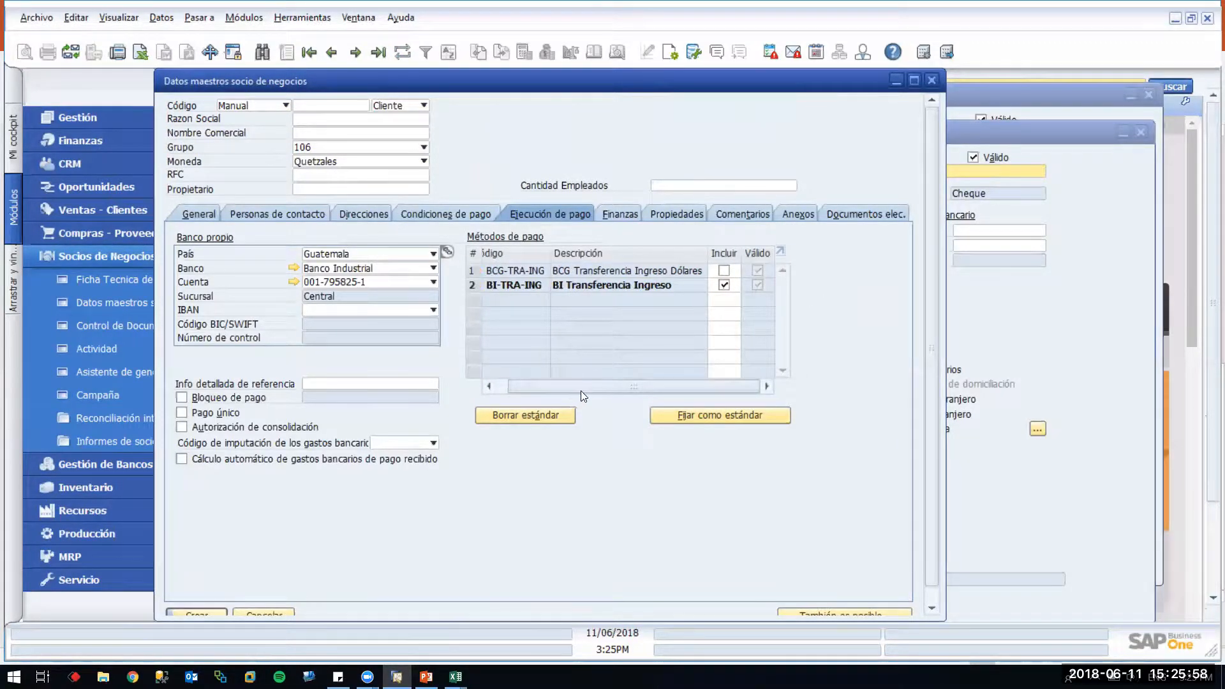
pyautogui.moveTo(580, 389); pyautogui.dragTo(541, 389)
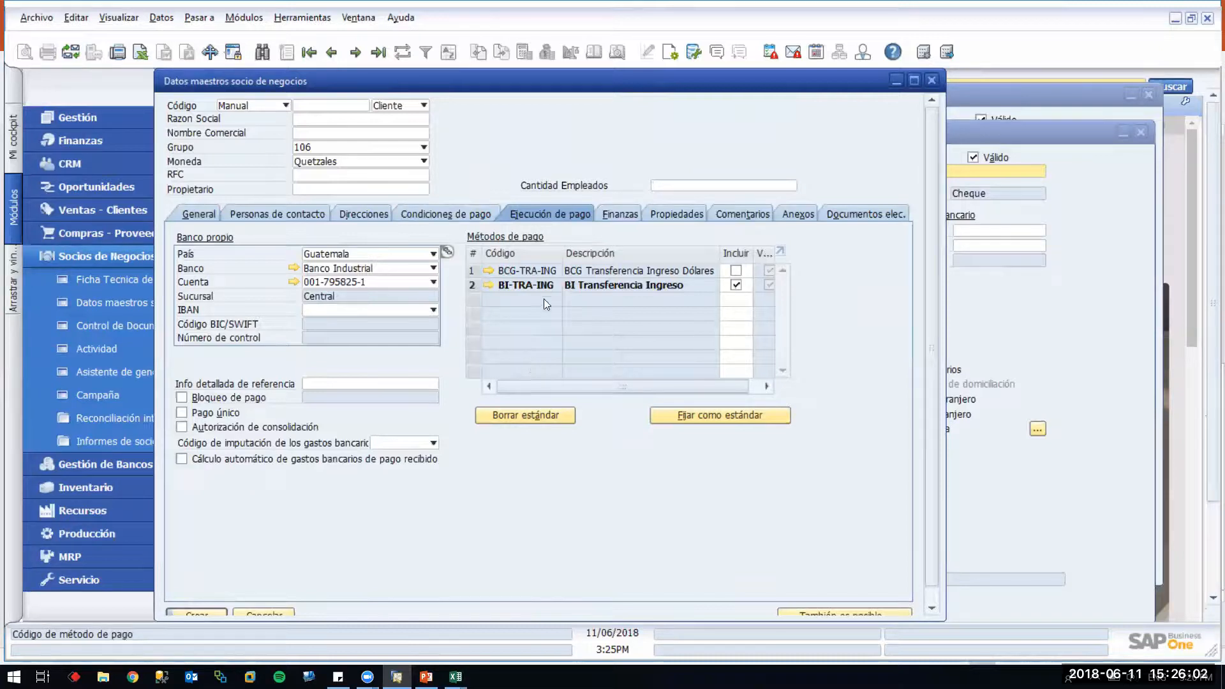
pyautogui.moveTo(541, 283)
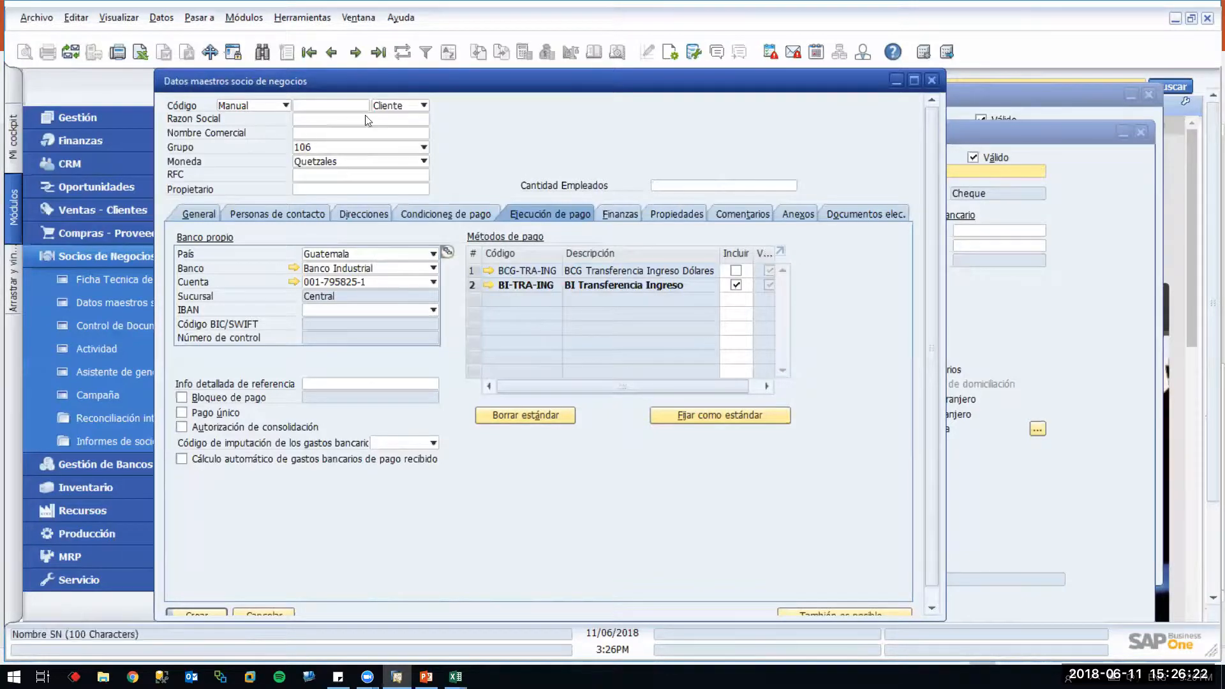
pyautogui.click(392, 106)
# Make the new business partner a supplier (Proveedor)
pyautogui.click(389, 133)
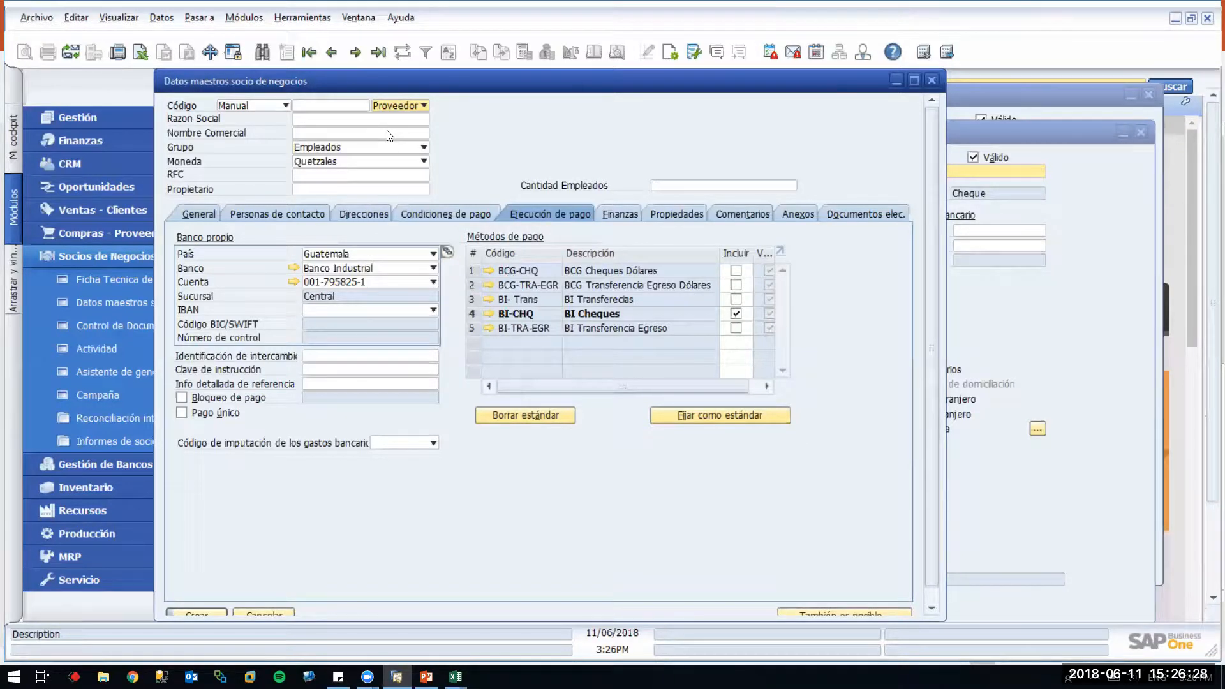
pyautogui.click(1057, 137)
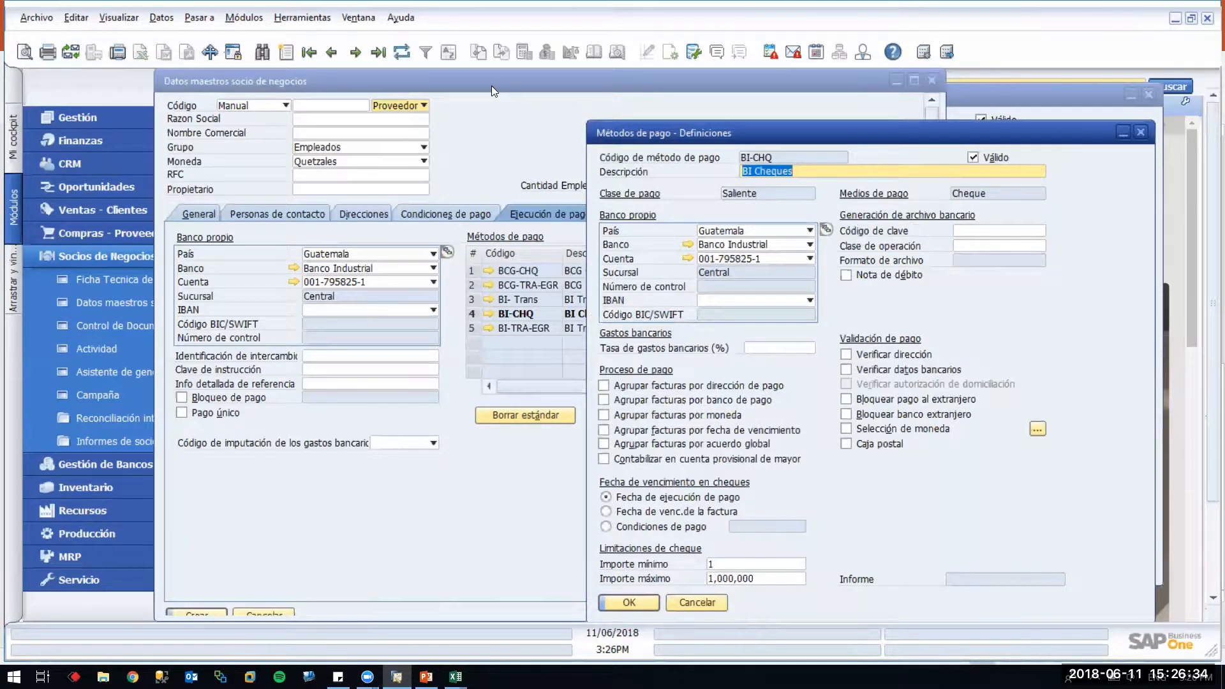
pyautogui.click(396, 86)
pyautogui.moveTo(396, 86); pyautogui.dragTo(293, 85)
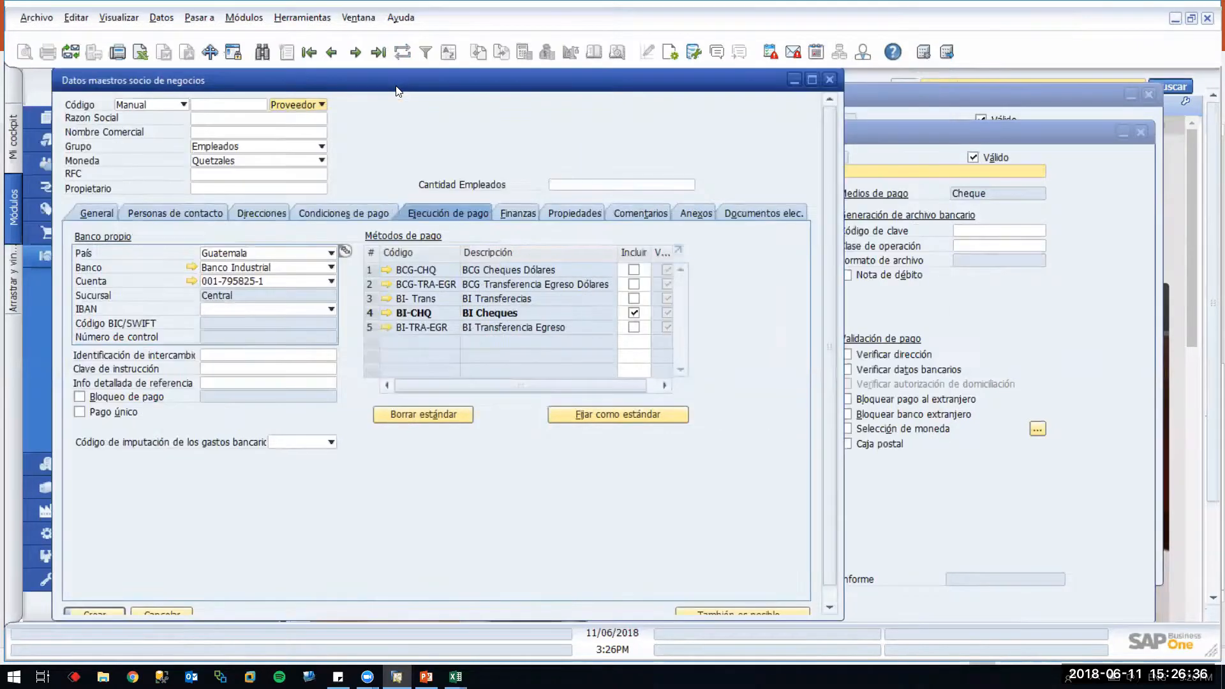
# Rearrange the windows and open the BCG-CHQ payment method definition from the Métodos de pago grid
pyautogui.click(943, 137)
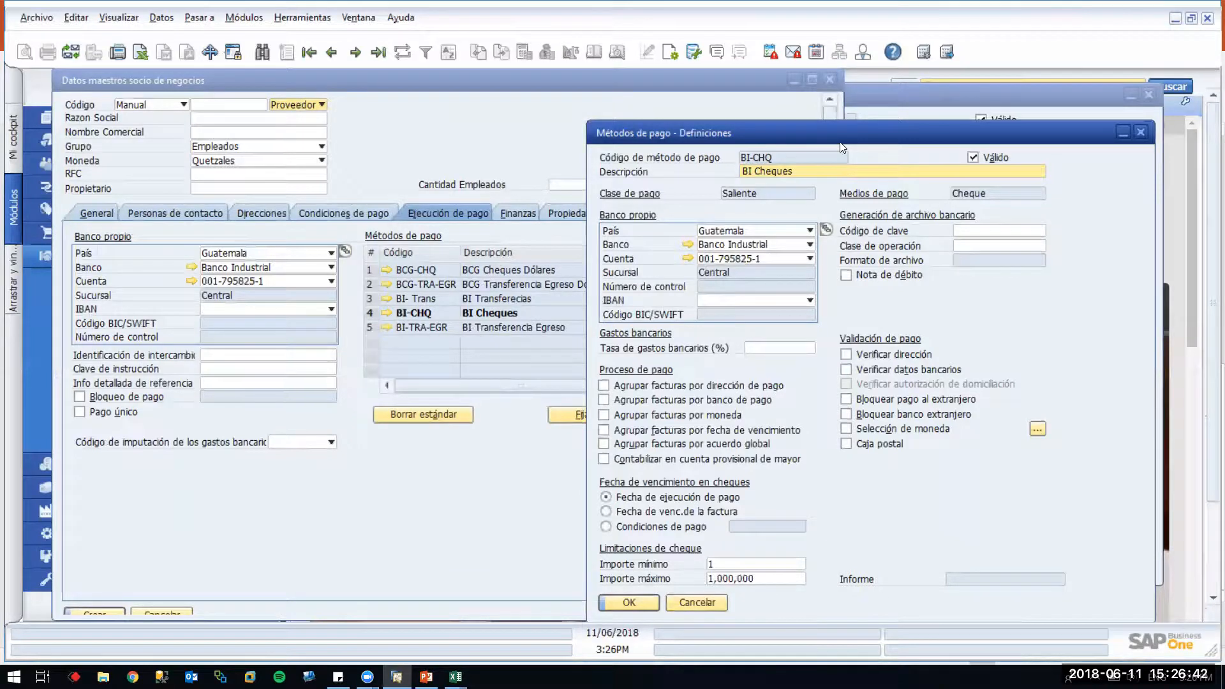
pyautogui.moveTo(841, 147); pyautogui.dragTo(883, 150)
pyautogui.click(472, 331)
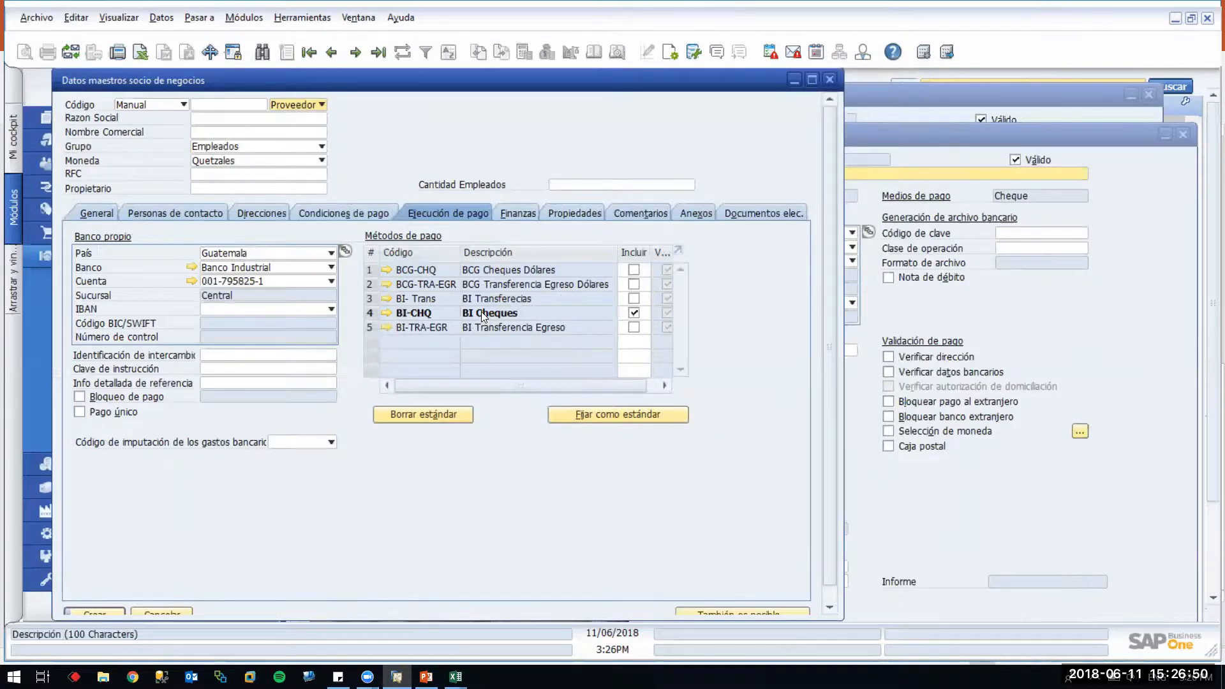
pyautogui.moveTo(535, 81); pyautogui.dragTo(682, 102)
pyautogui.click(534, 290)
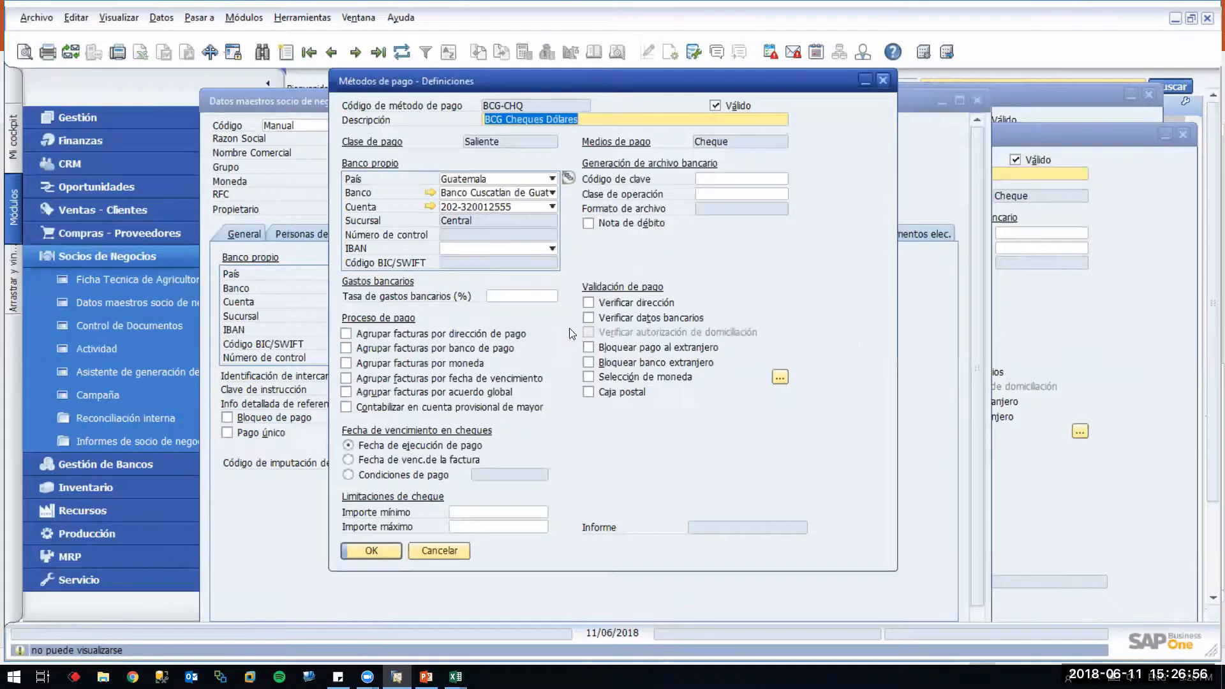
# Cancel the BCG-CHQ definition and return to the PowerPoint agenda slide
pyautogui.click(883, 80)
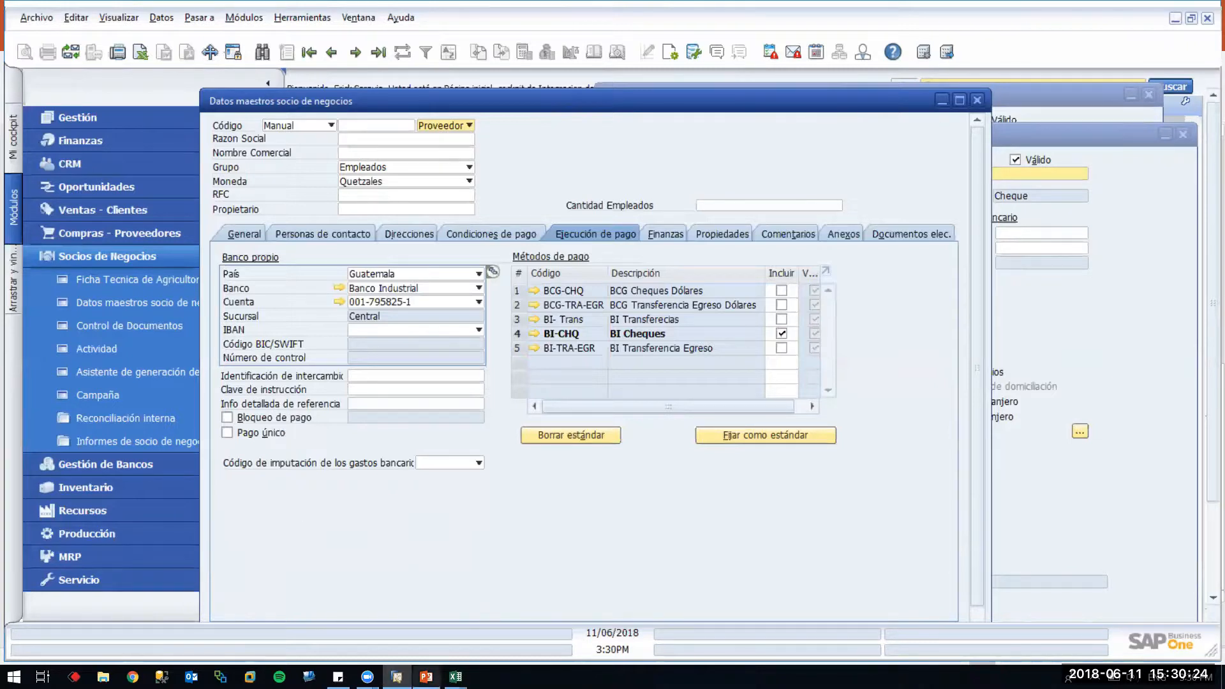
pyautogui.click(426, 677)
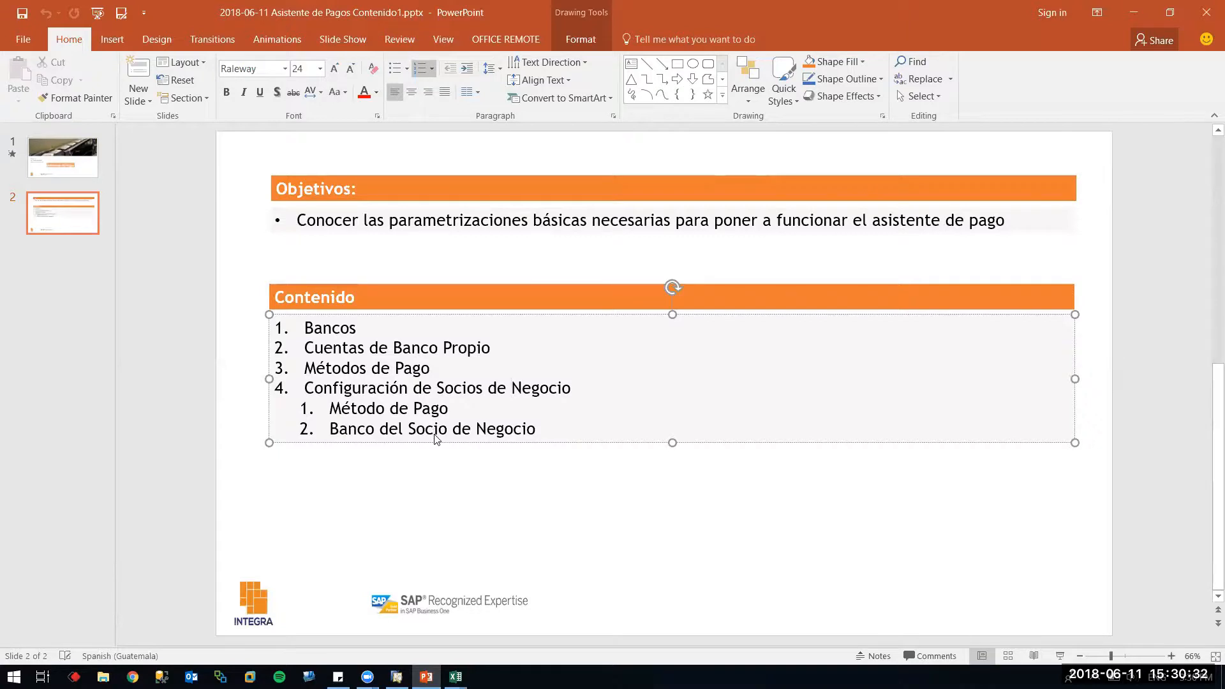
pyautogui.hotkey('alt', 'Tab')
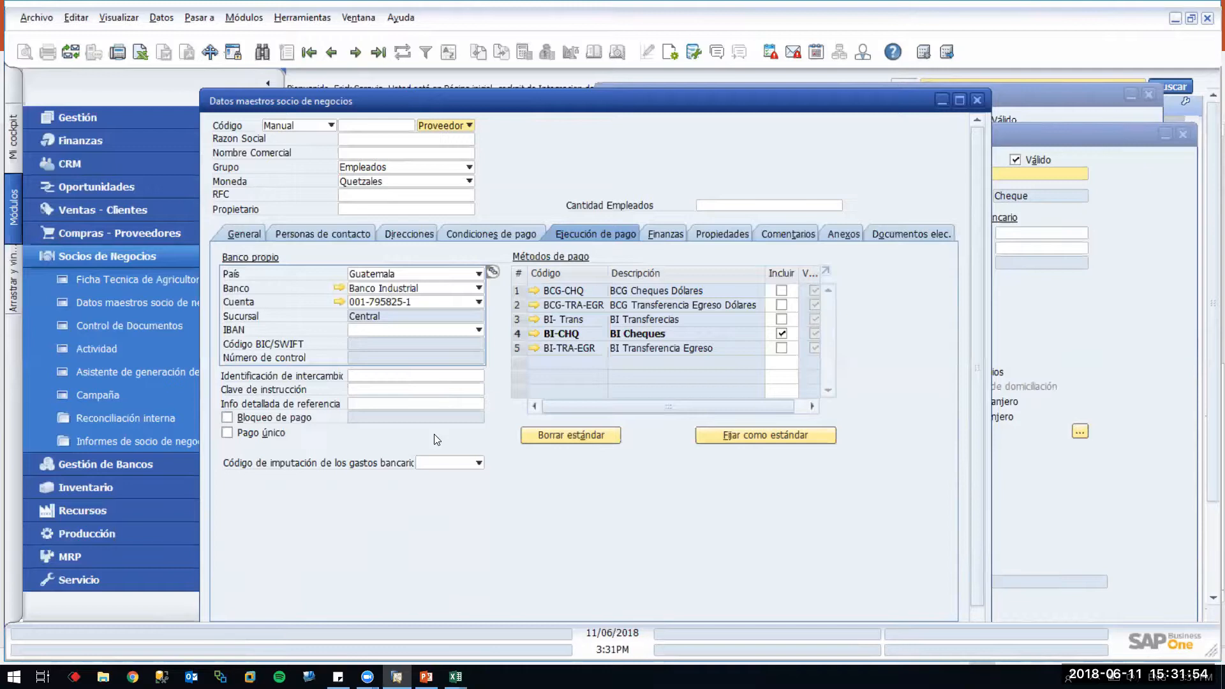
pyautogui.hotkey('alt', 'Tab')
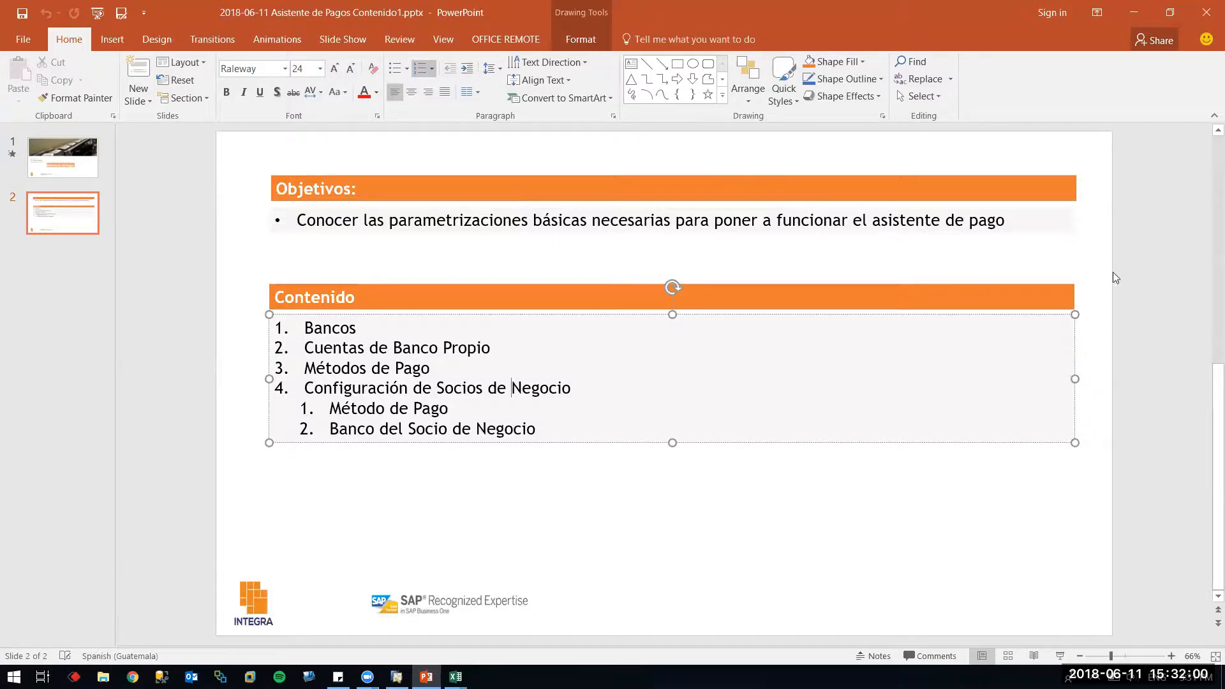
pyautogui.hotkey('alt', 'Tab')
# Show the supplier's Condiciones de pago (Crédito 30 Días) and maximize the master data form
pyautogui.click(502, 238)
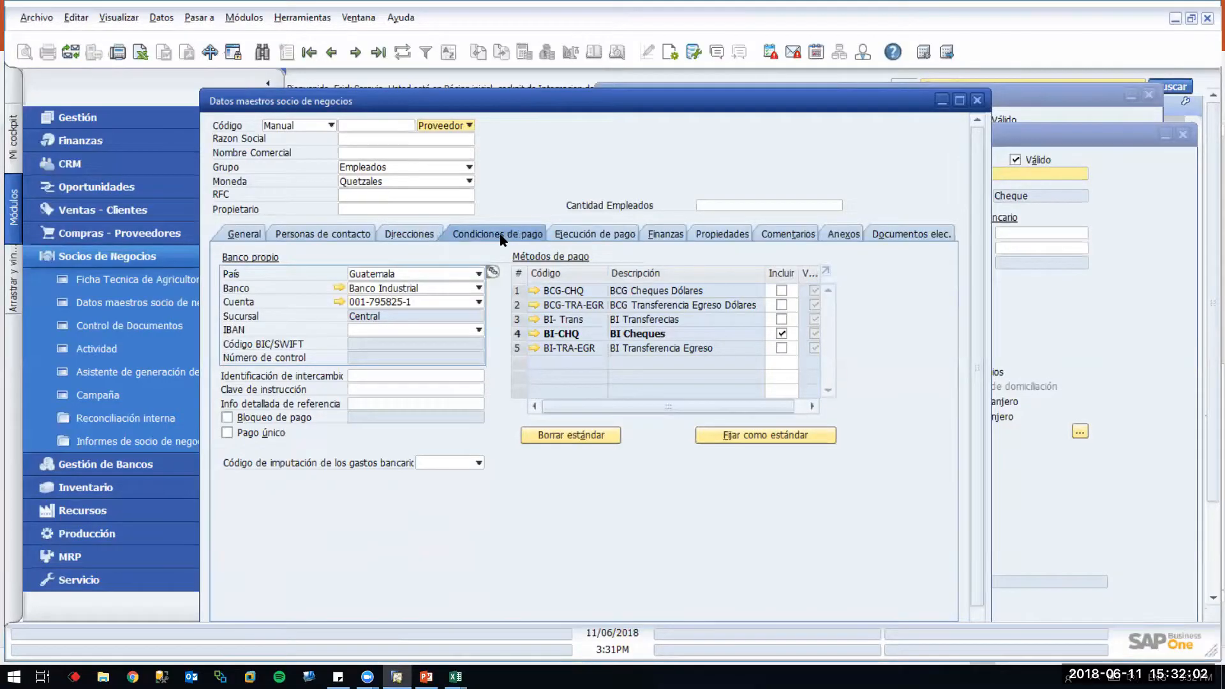
pyautogui.click(1183, 135)
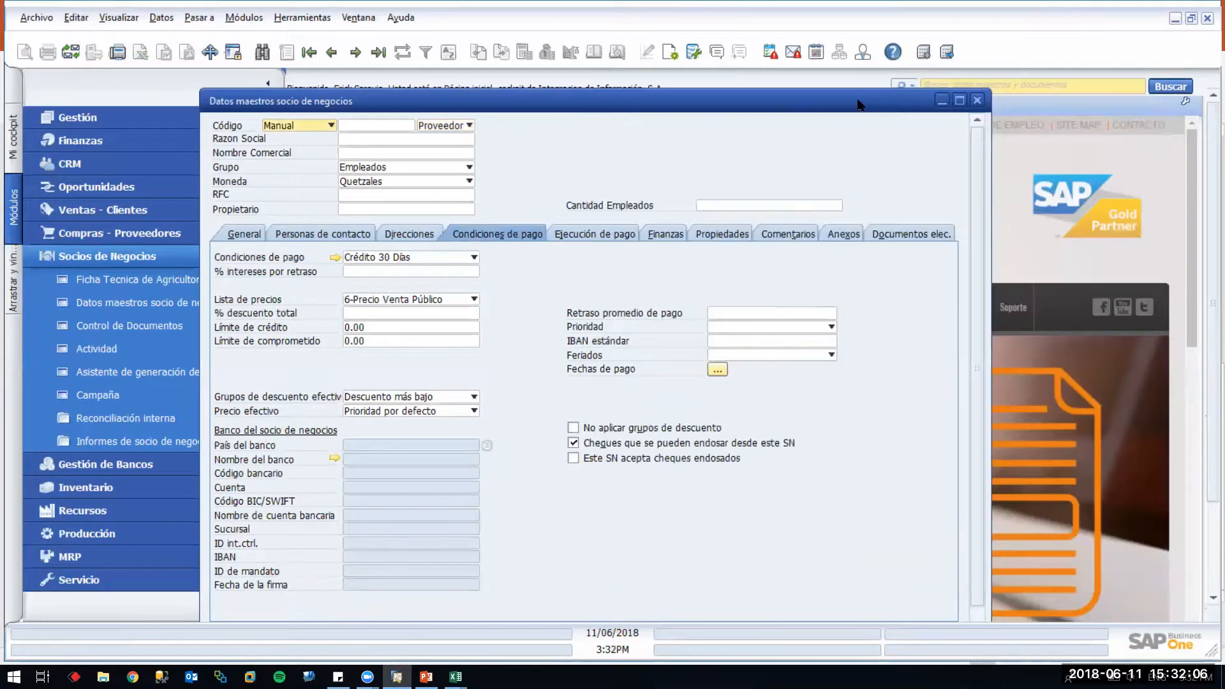
pyautogui.moveTo(555, 103); pyautogui.dragTo(951, 95)
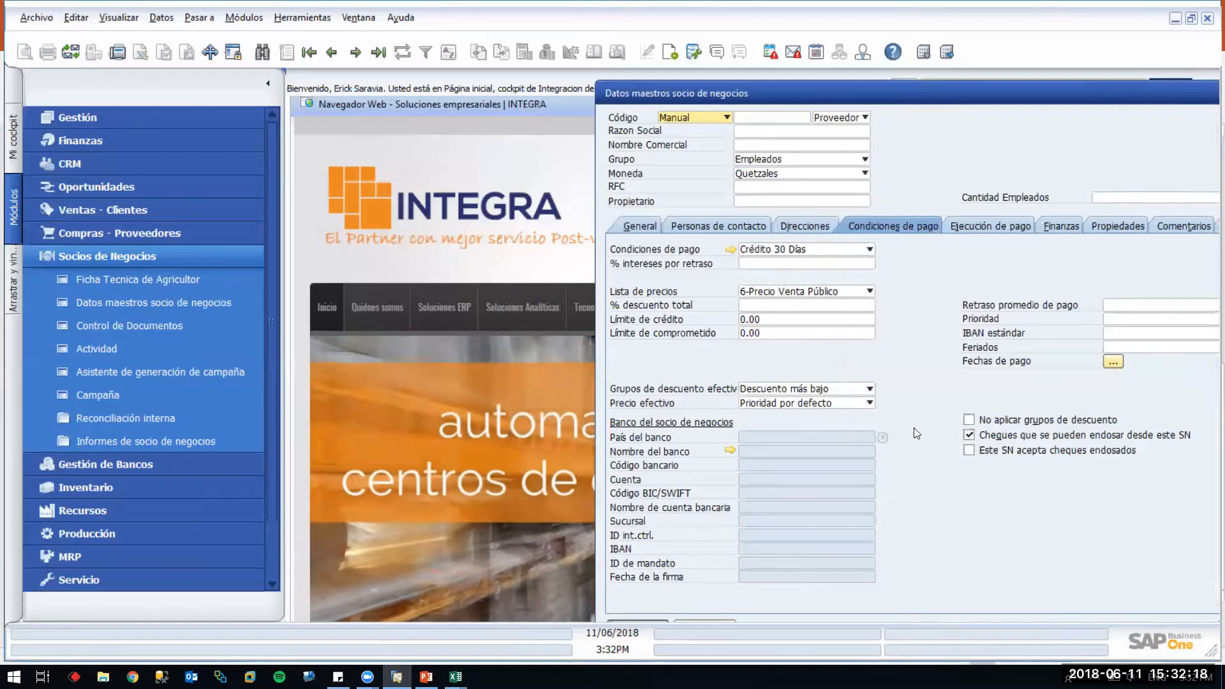
pyautogui.doubleClick(973, 93)
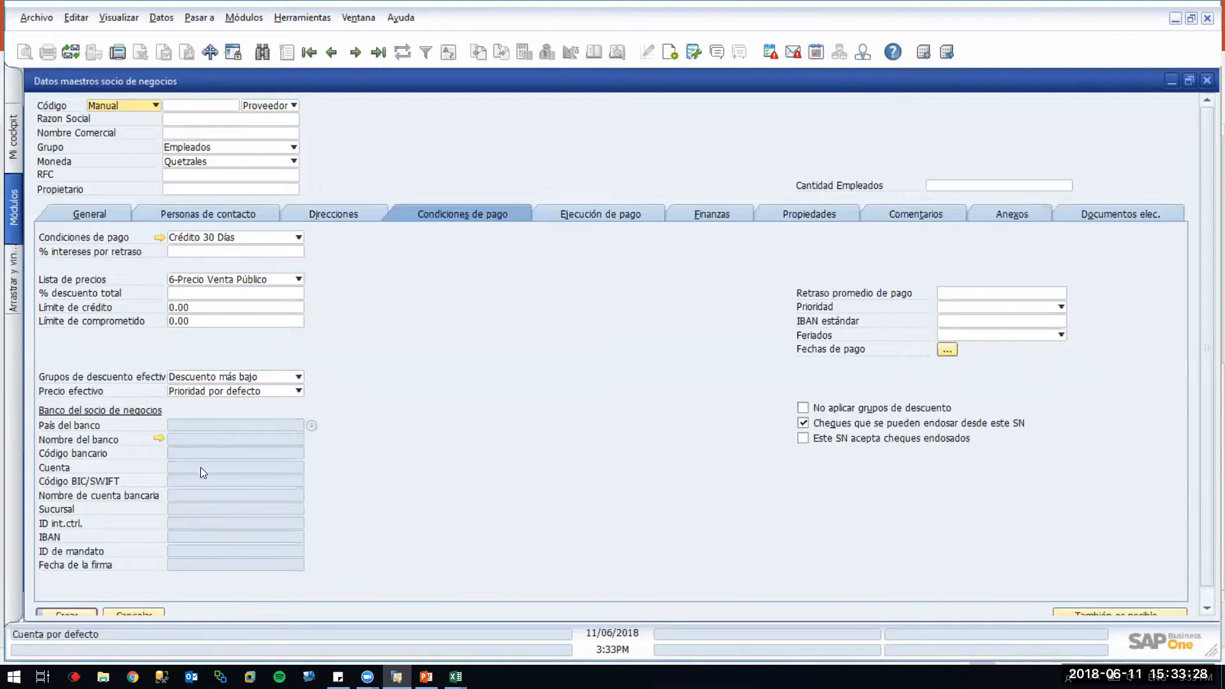
# Open the supplier's bank accounts table and bring up the Guatemalan bank list for Código bancario
pyautogui.click(311, 425)
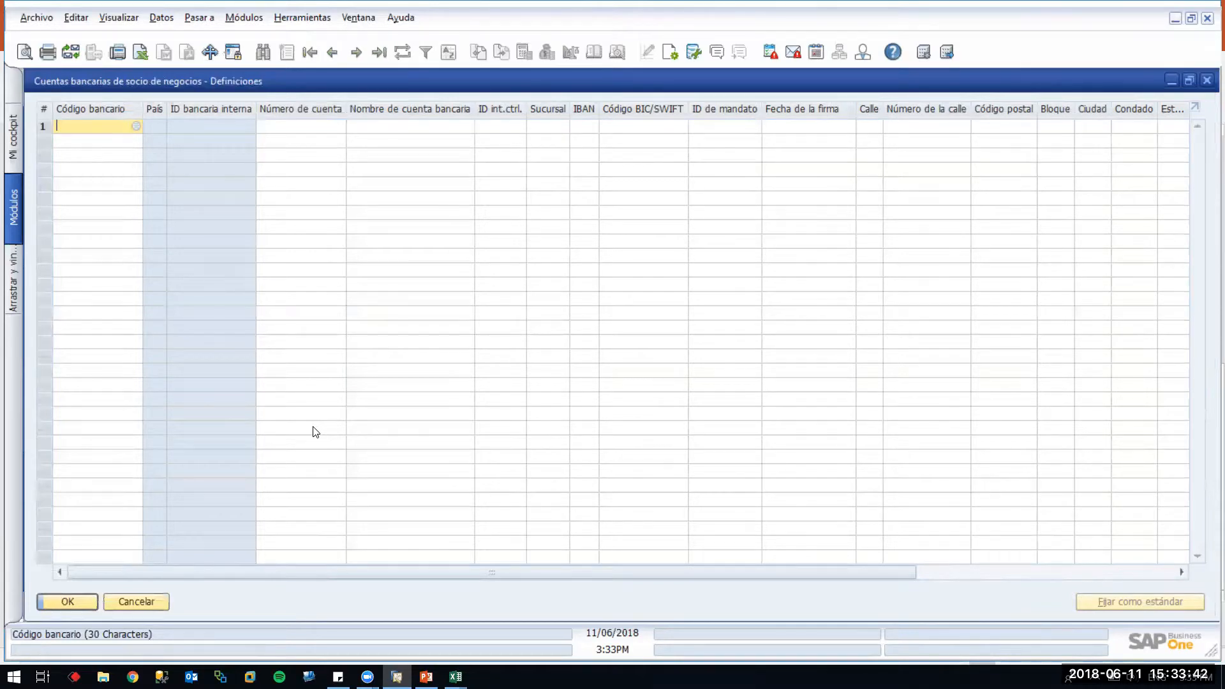
pyautogui.press('Escape')
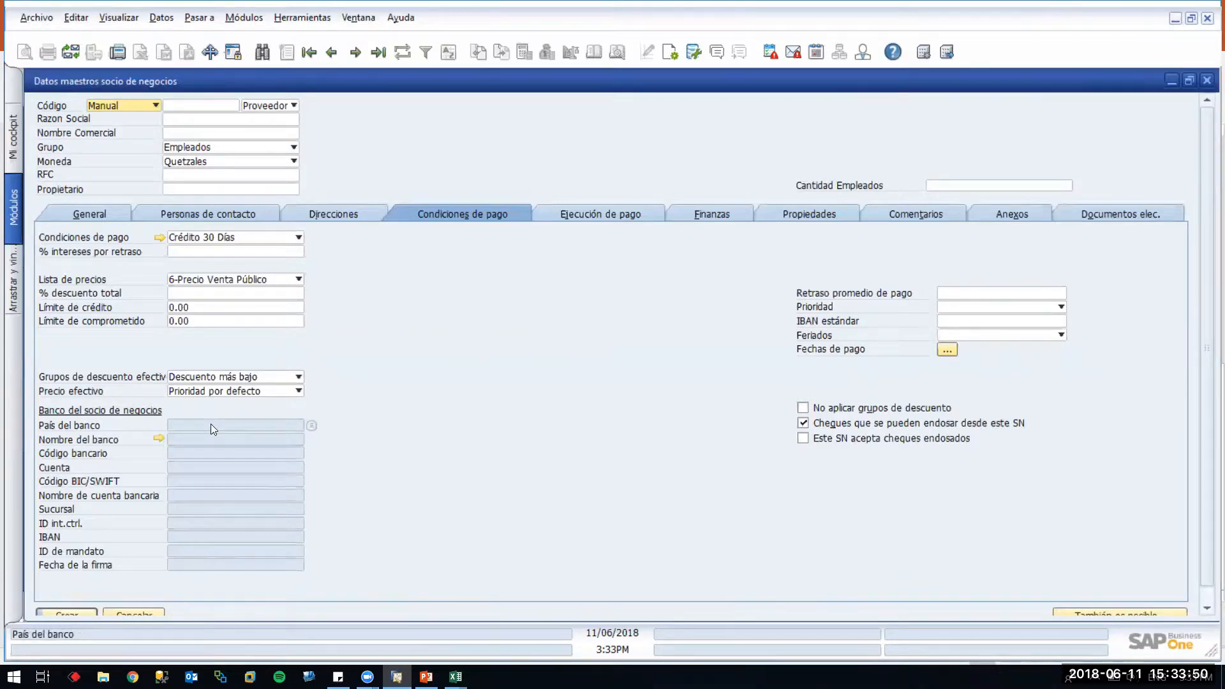
pyautogui.click(312, 425)
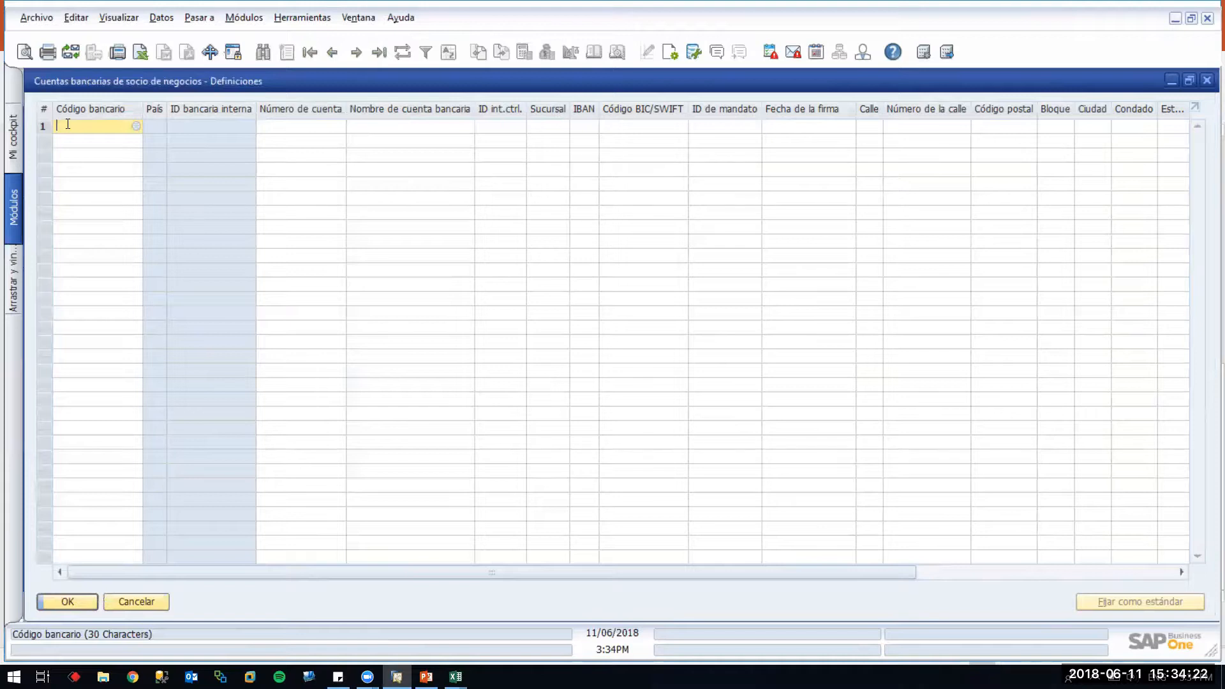
pyautogui.press('Tab')
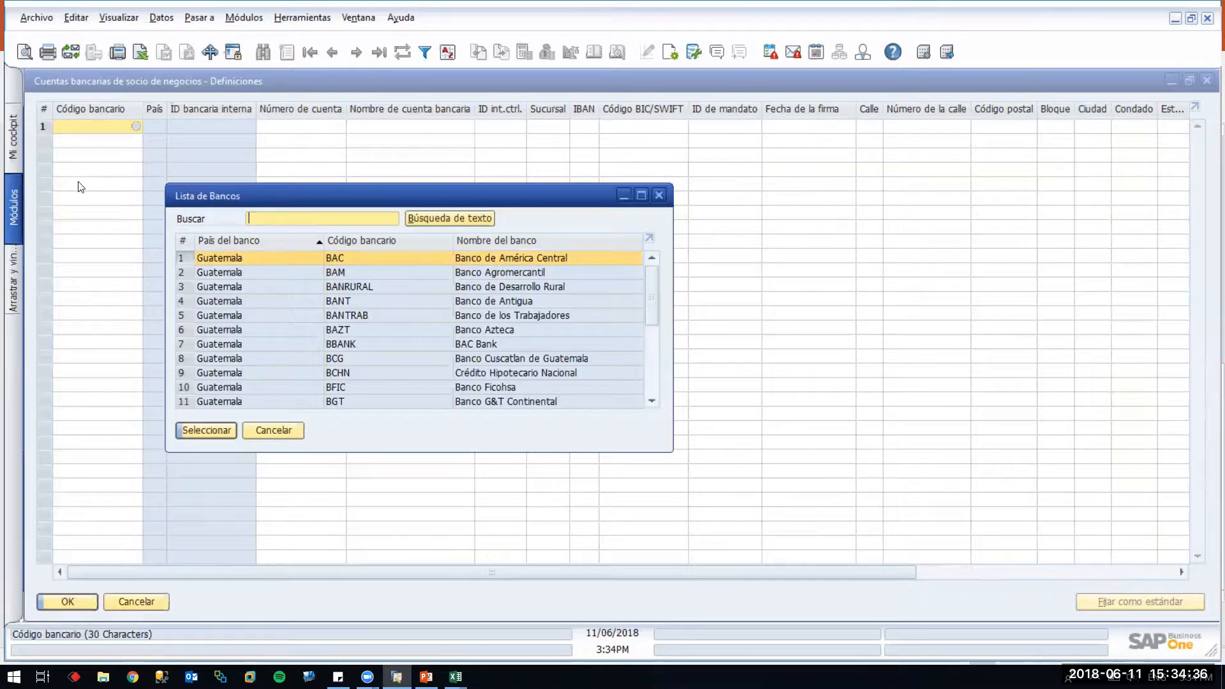
# Fill row 1 with Banco Promerica (BPRO) and account number 121212, and save it
pyautogui.scroll(-4, 447, 338)
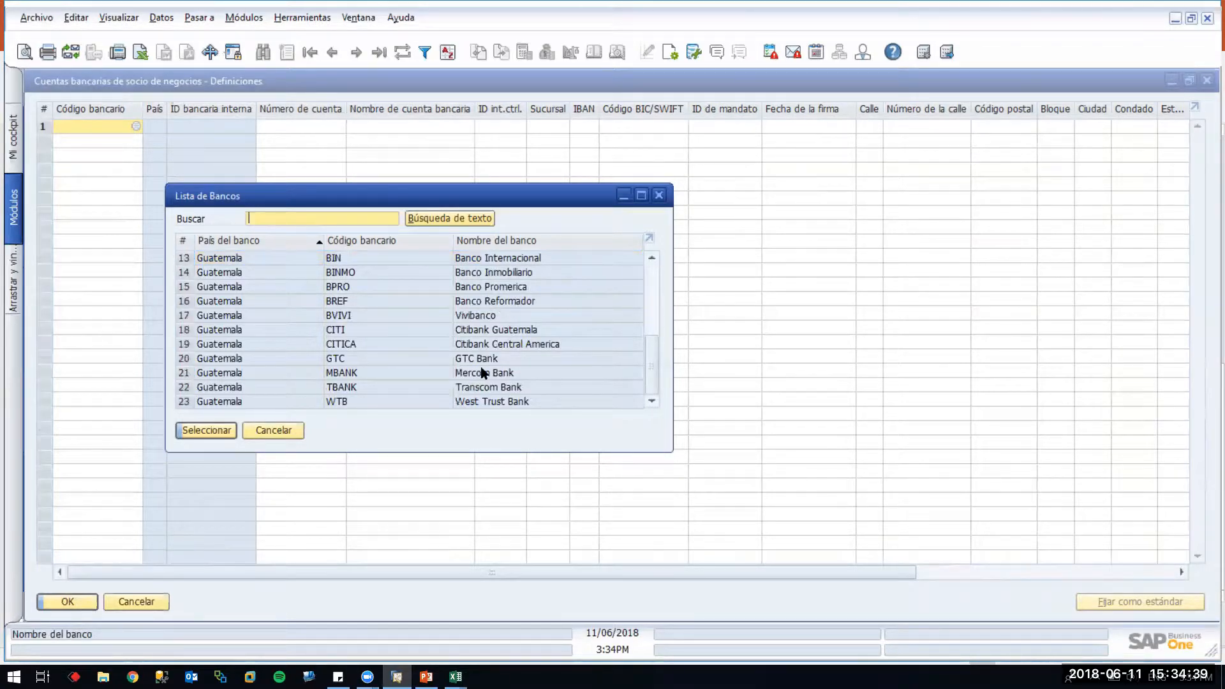
pyautogui.click(518, 287)
pyautogui.doubleClick(518, 287)
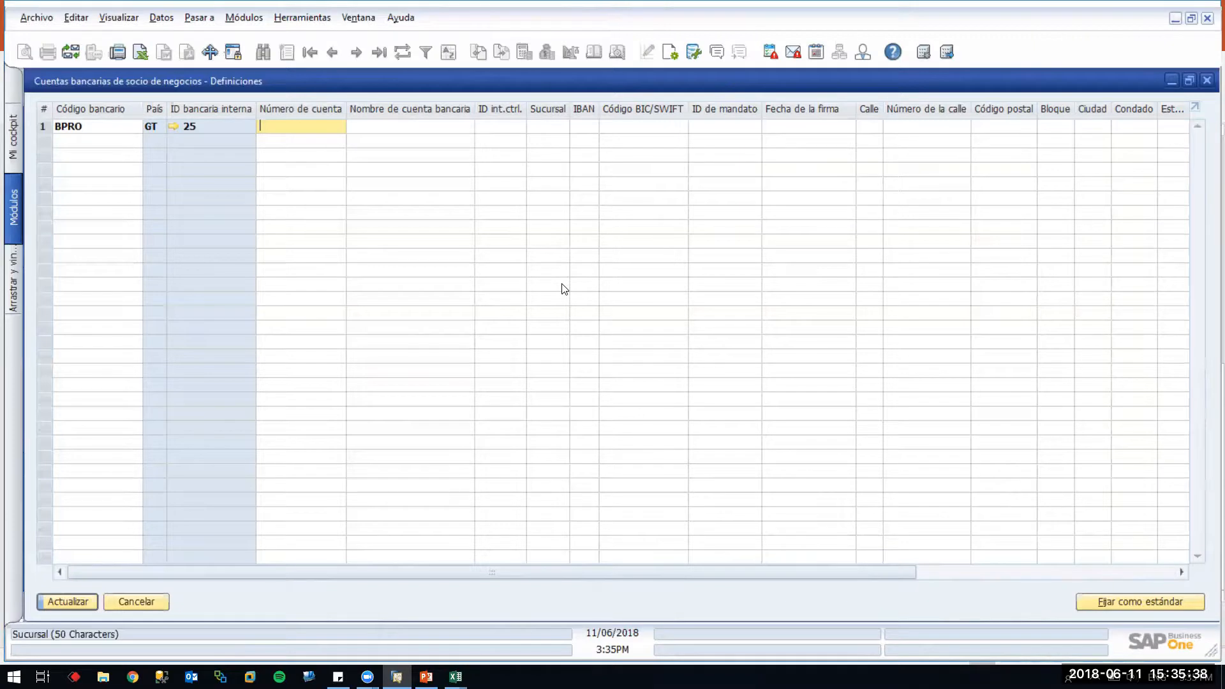
pyautogui.press('Return')
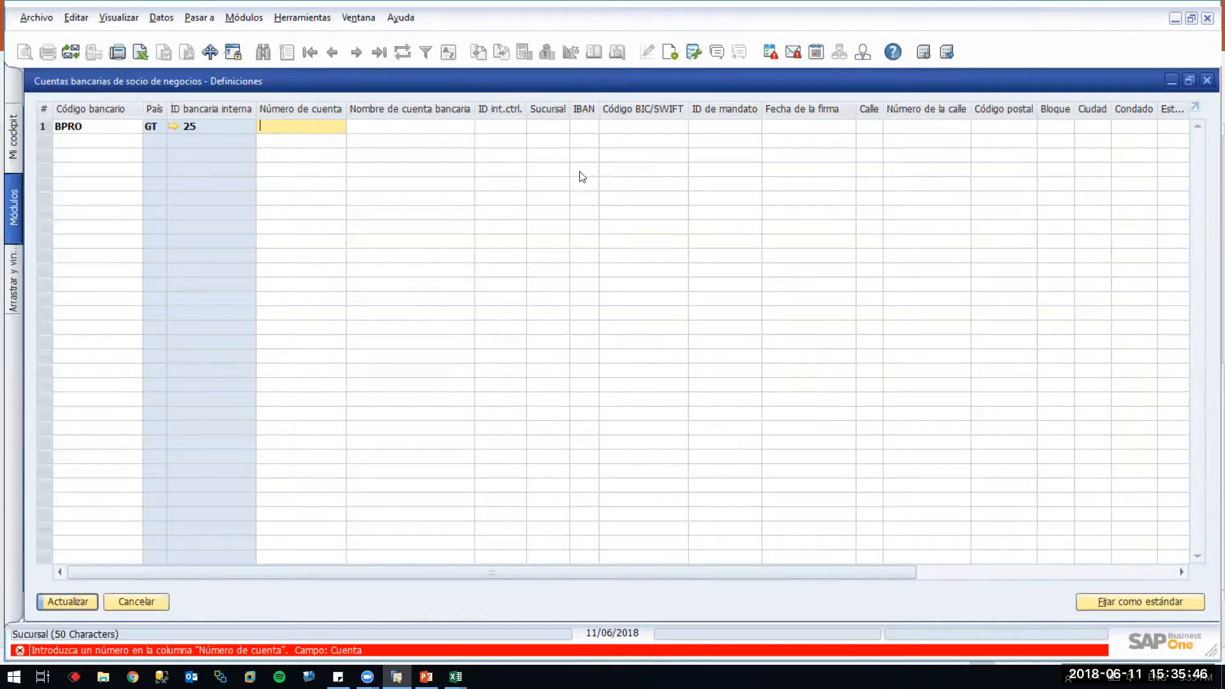
pyautogui.write('121212')
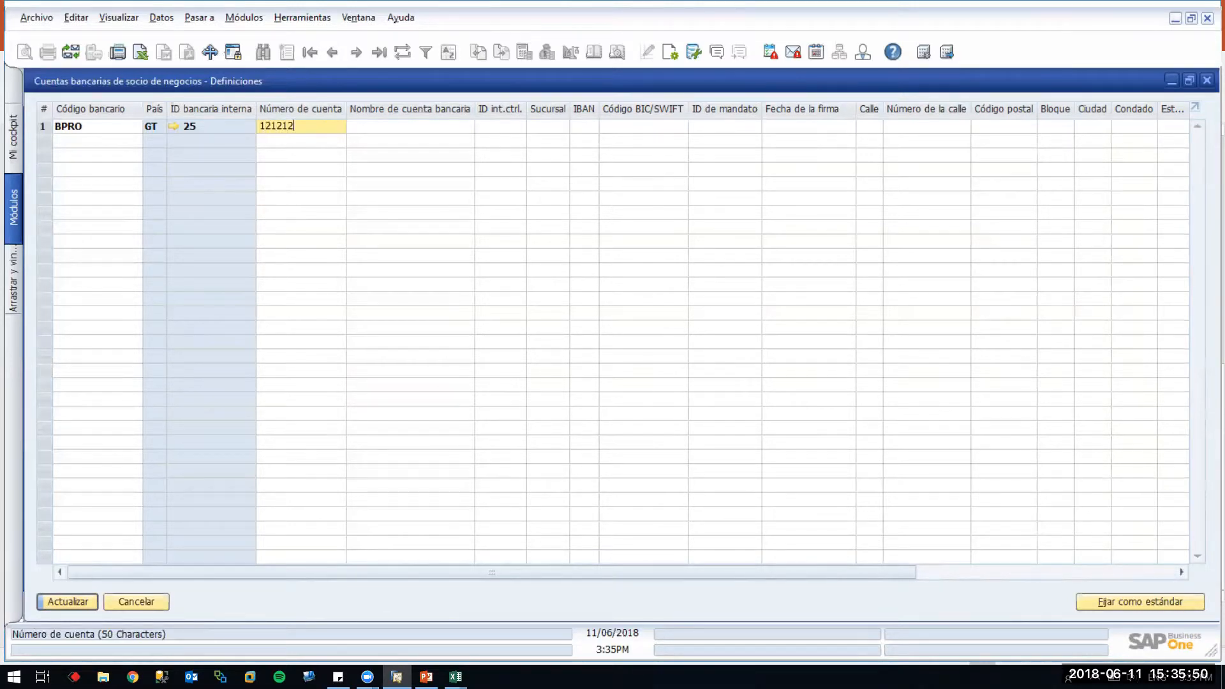
pyautogui.press('Return')
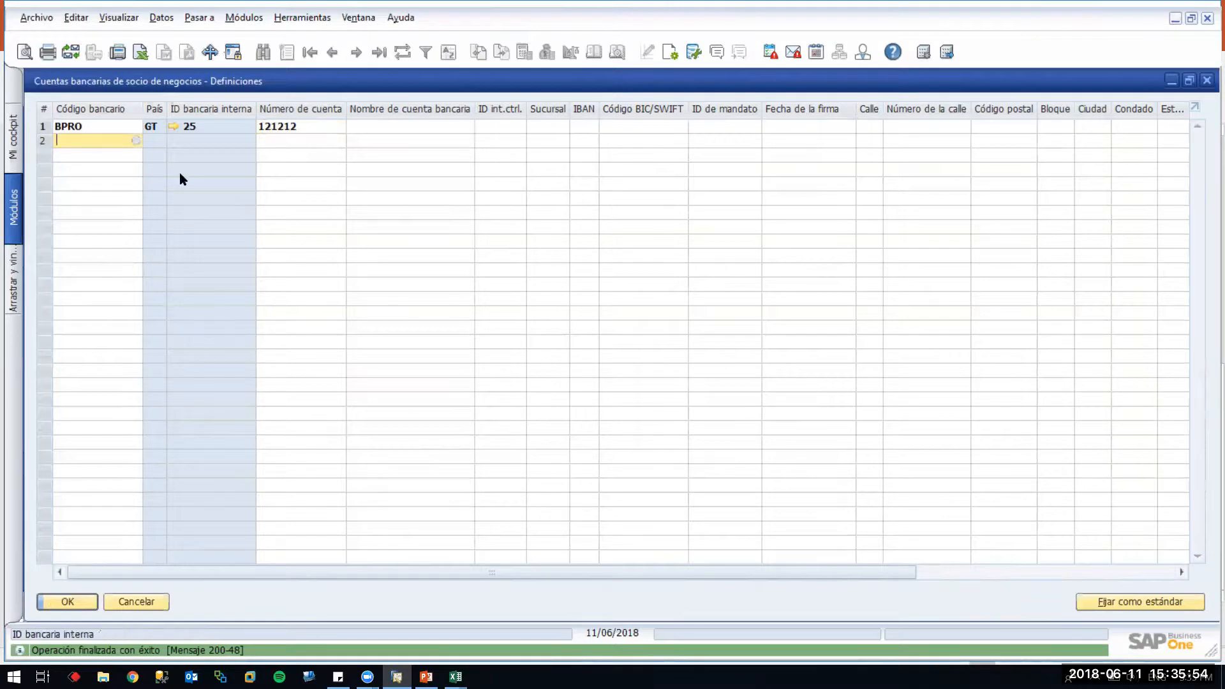
pyautogui.click(87, 126)
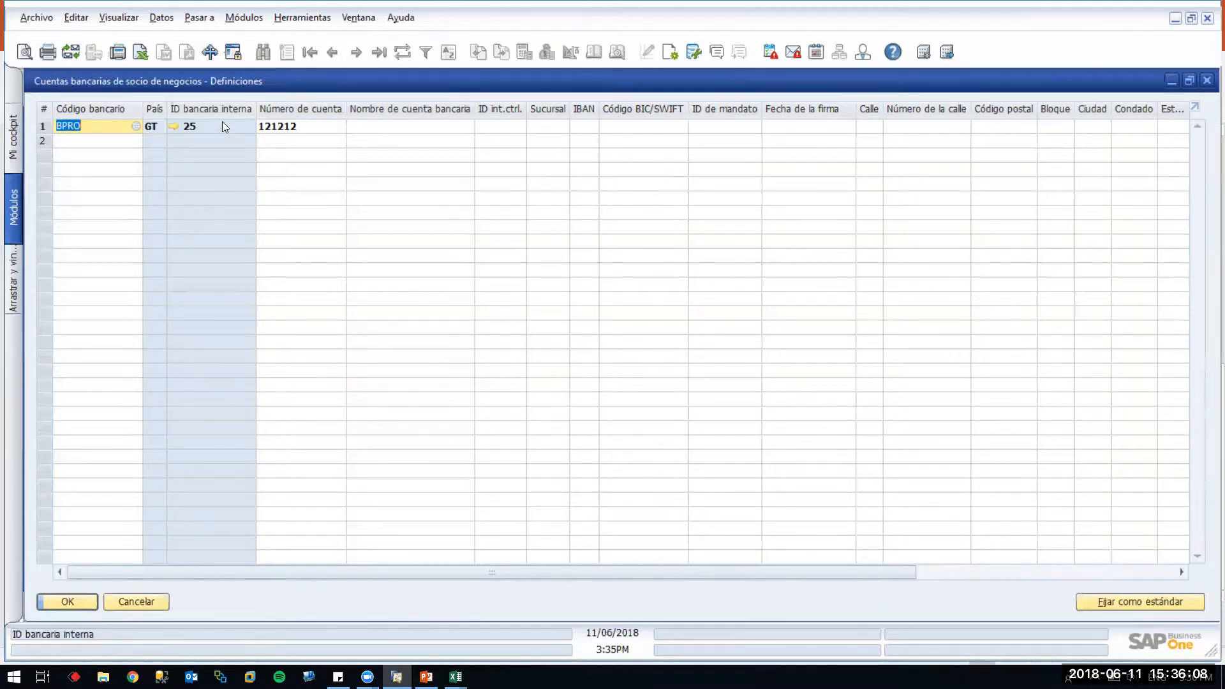
# Open the linked Bancos definitions, listing BAC, BAM and BANRURAL, and check its system information
pyautogui.click(173, 125)
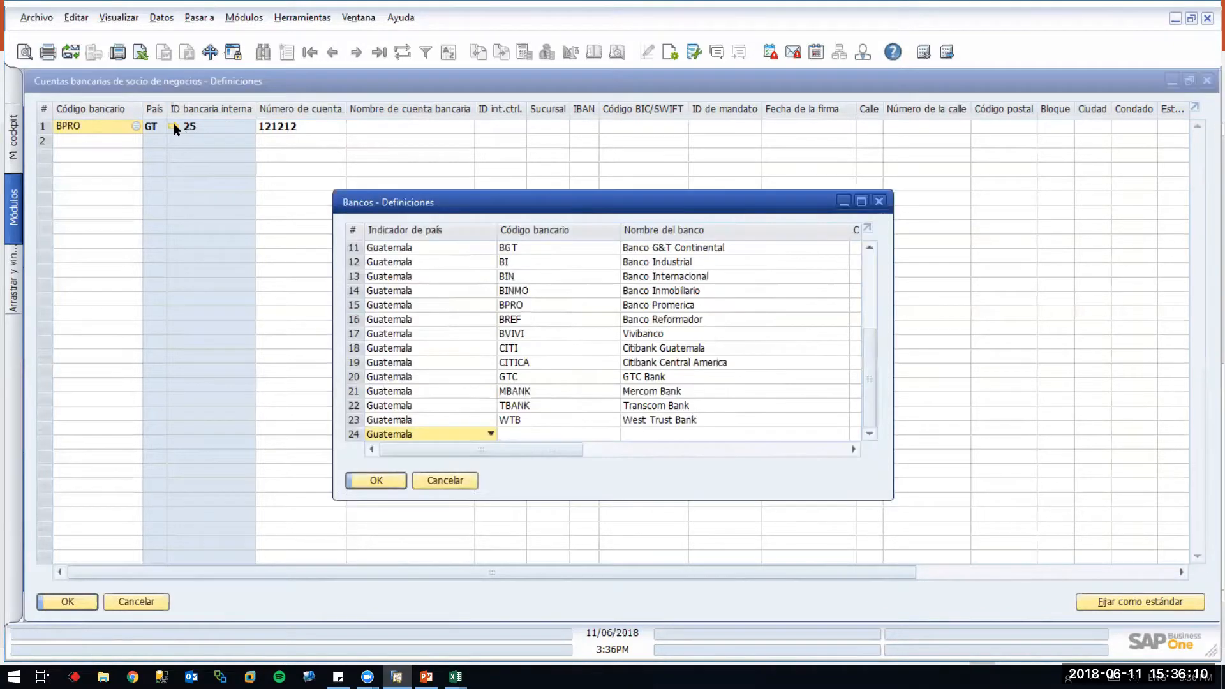
pyautogui.scroll(4, 521, 347)
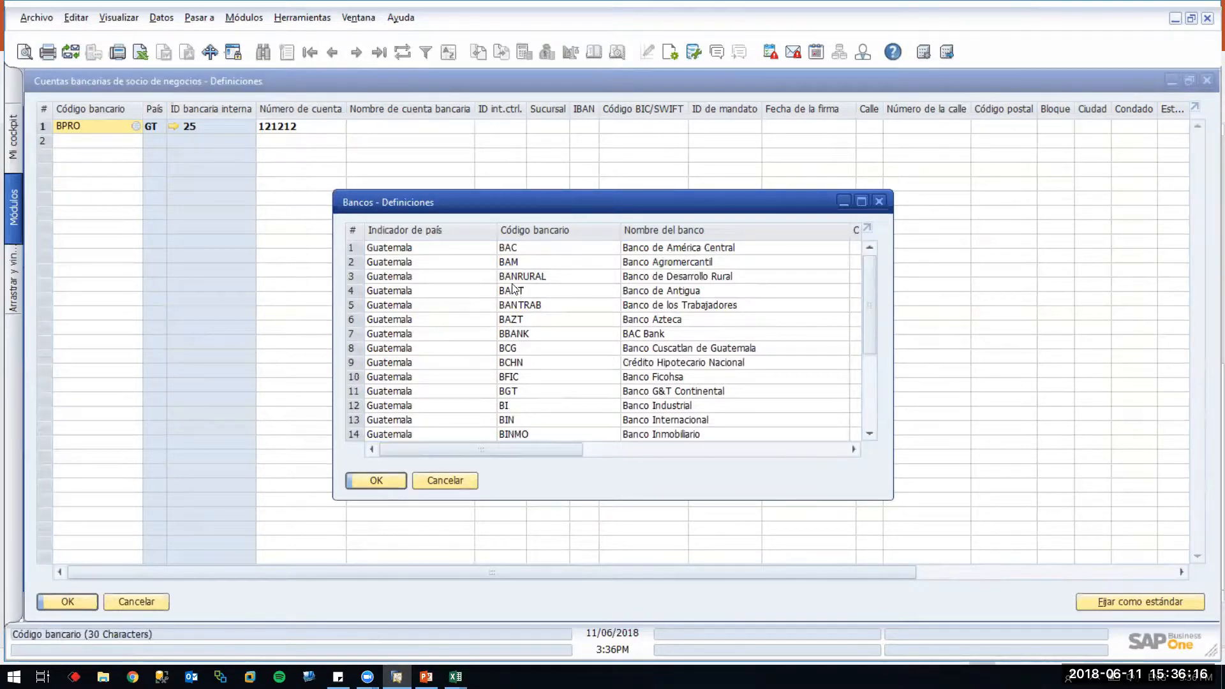
pyautogui.click(121, 19)
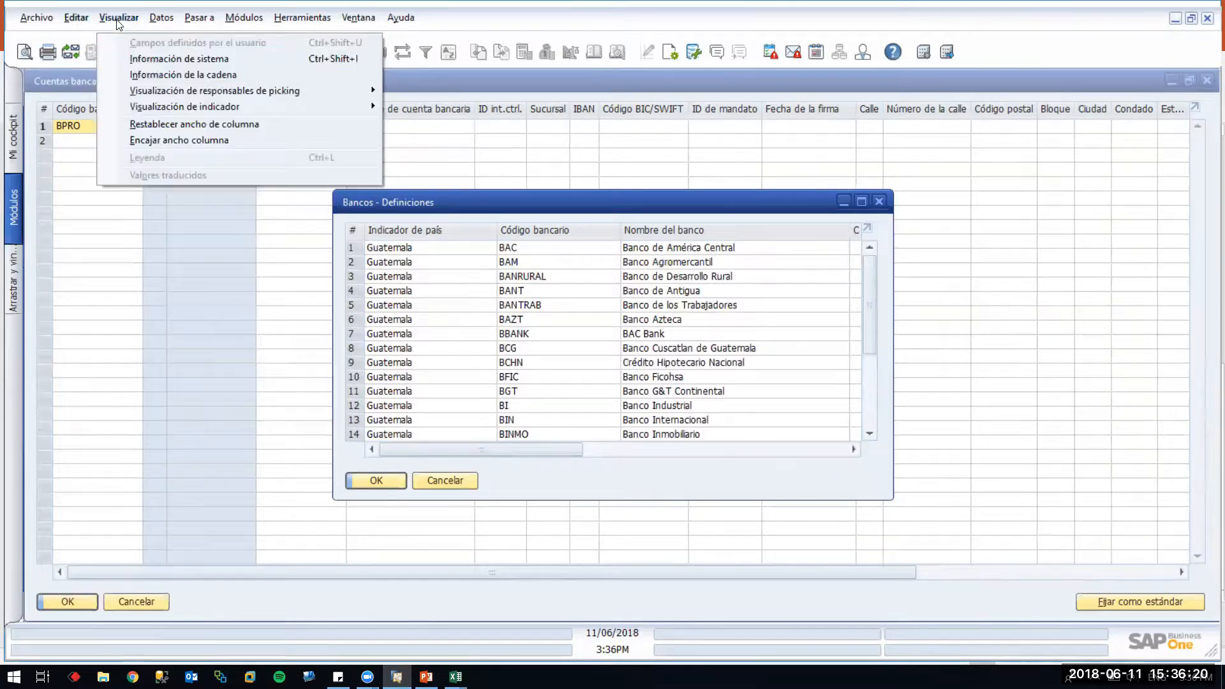
pyautogui.click(154, 60)
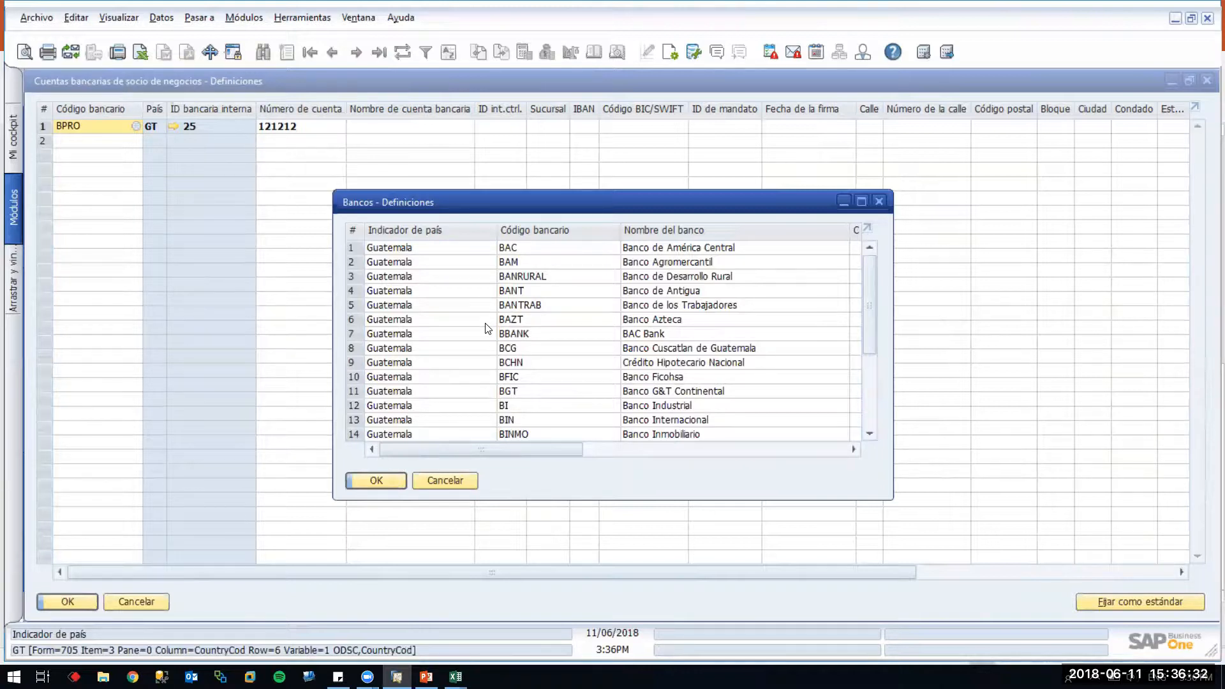
pyautogui.click(298, 18)
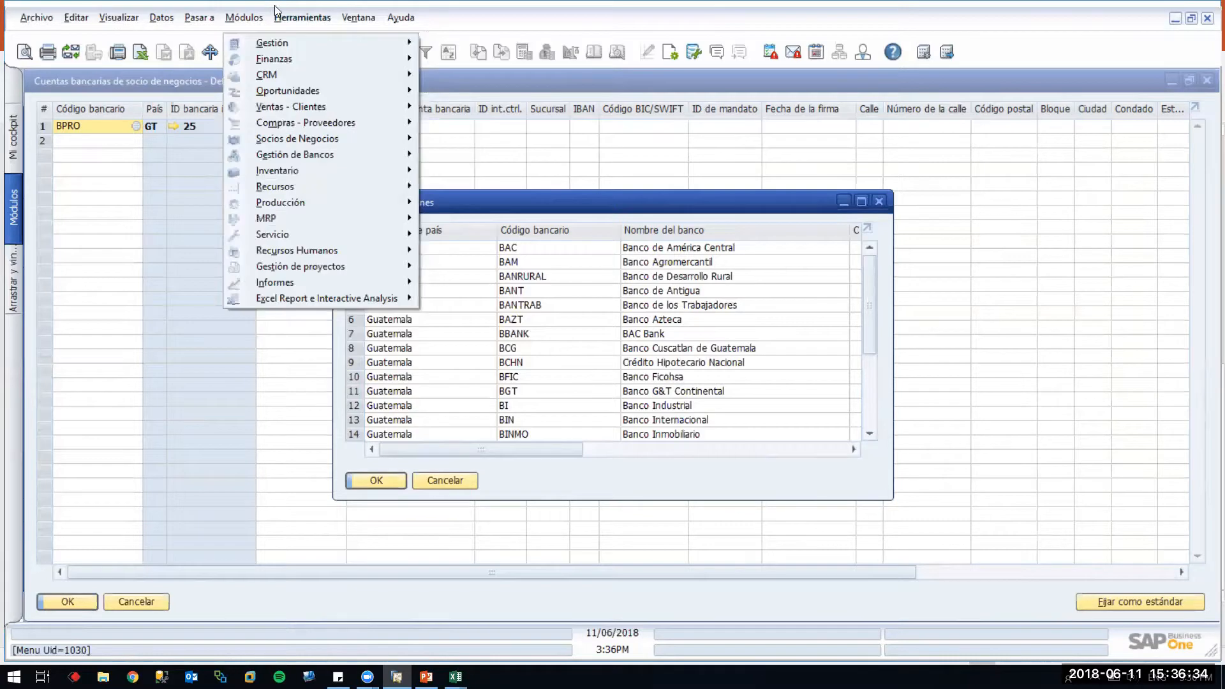
# Load the ODSC banks table into the query generator and run SELECT * on it
pyautogui.moveTo(278, 13)
pyautogui.moveTo(481, 202)
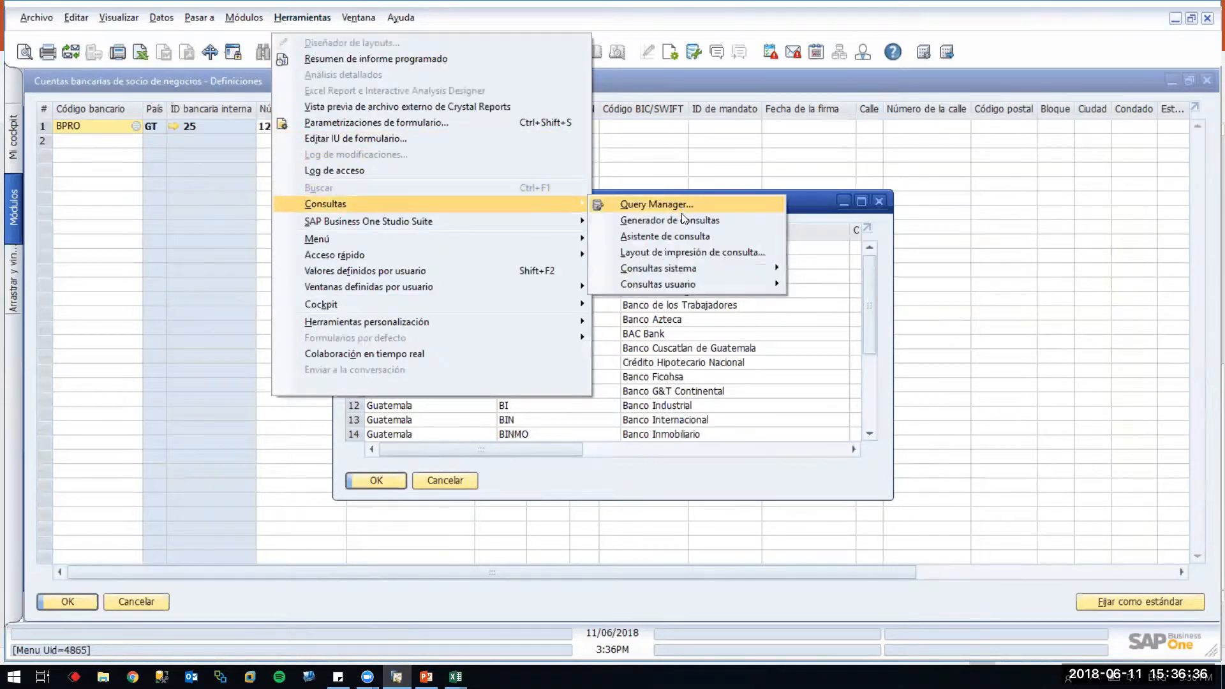
pyautogui.click(682, 220)
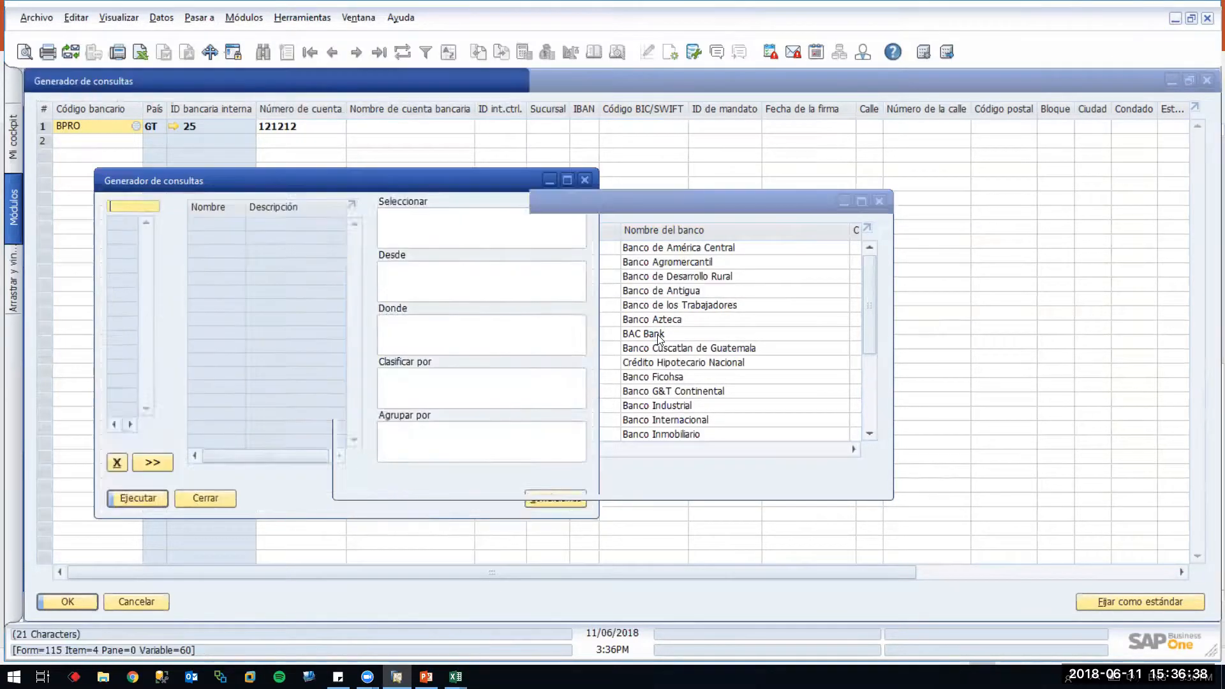
pyautogui.write('odsc')
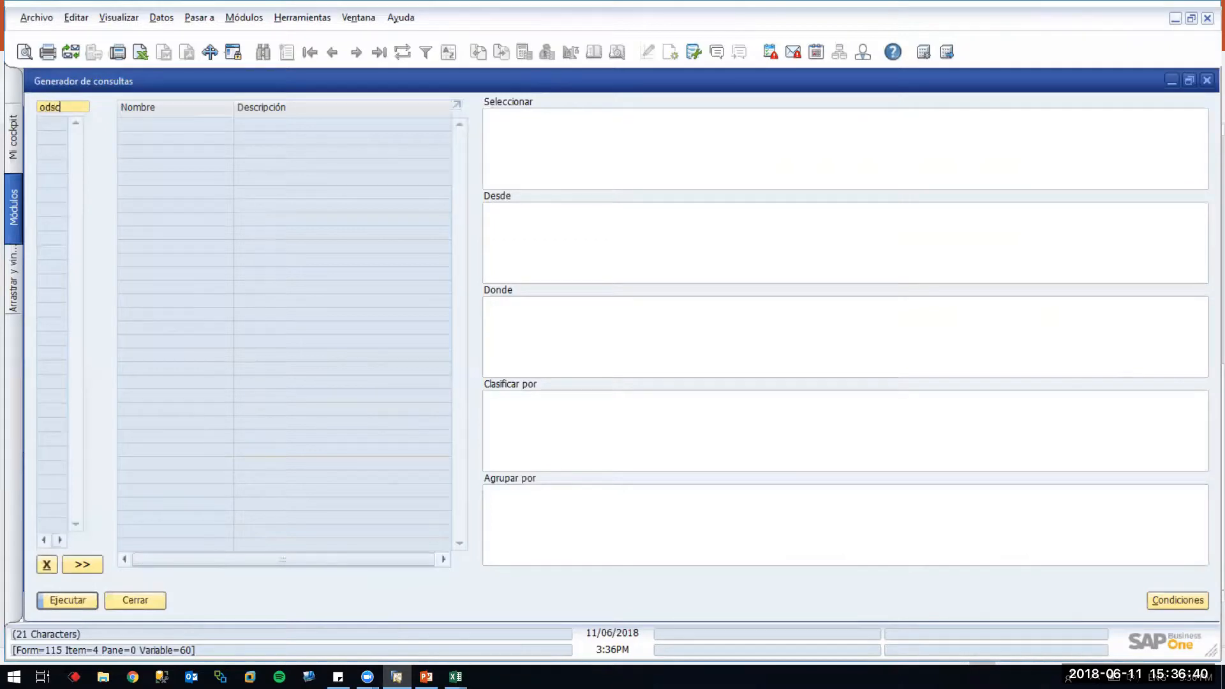
pyautogui.press('Tab')
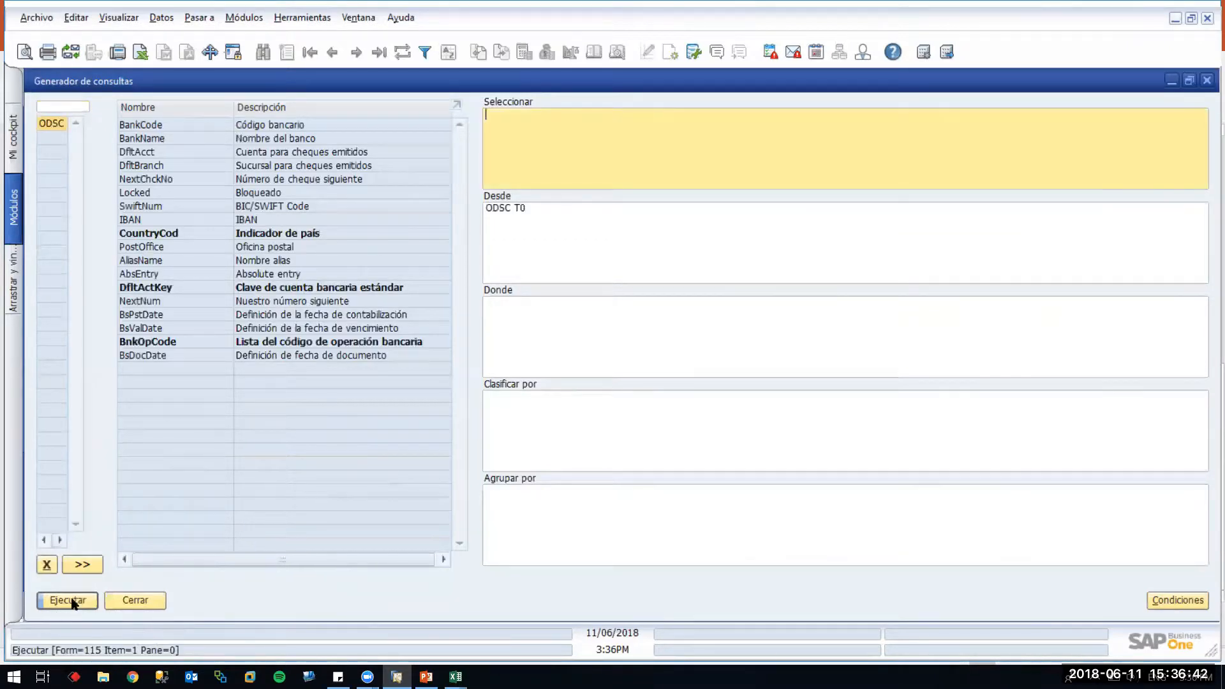
pyautogui.click(71, 599)
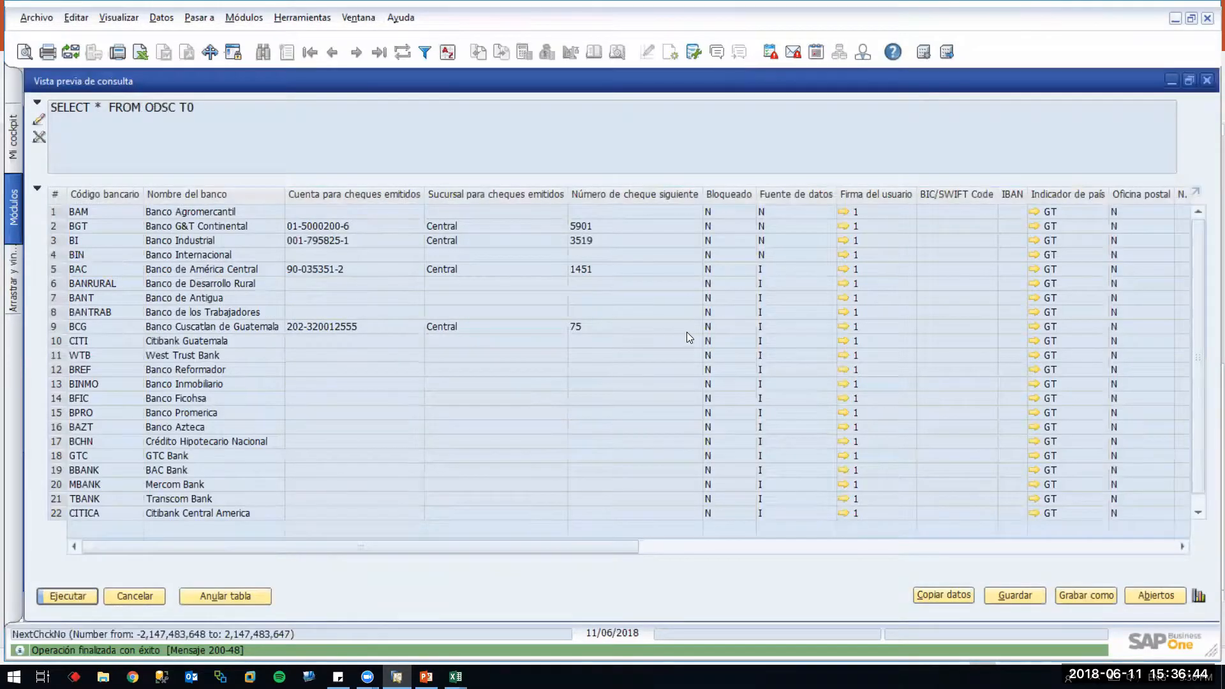
# Scroll through the 22 Guatemalan bank records in the query preview, then close it
pyautogui.scroll(-1, 687, 332)
pyautogui.scroll(1, 687, 337)
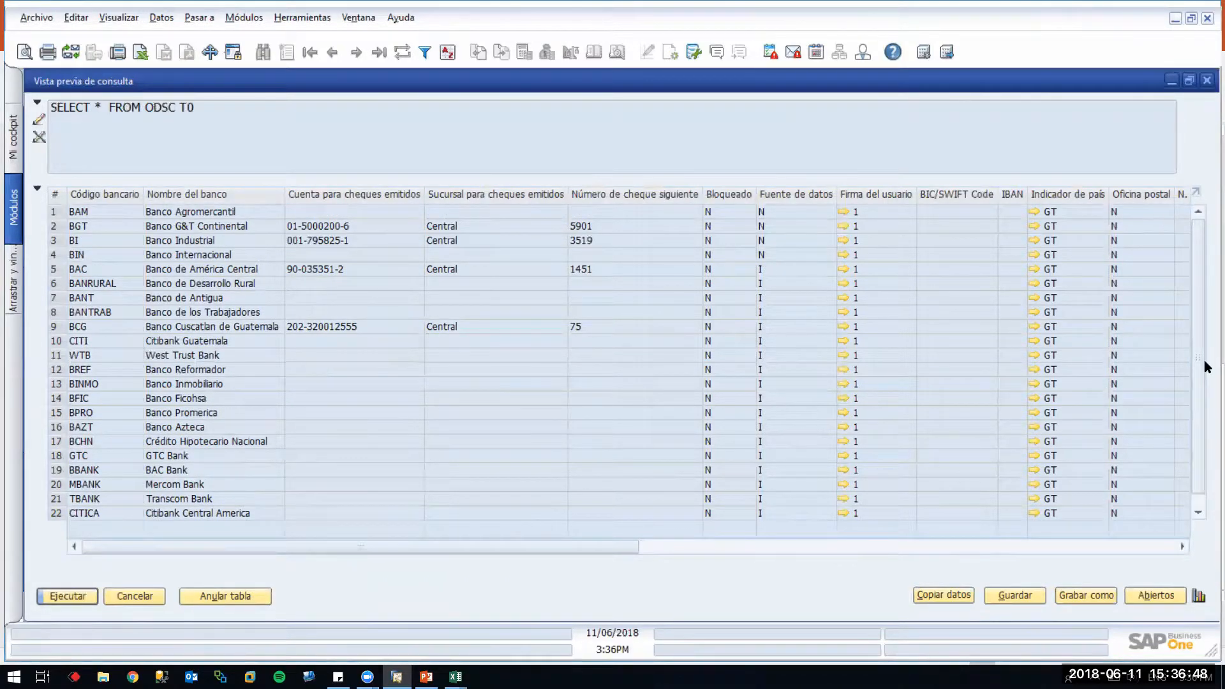
pyautogui.moveTo(1201, 350); pyautogui.dragTo(1200, 411)
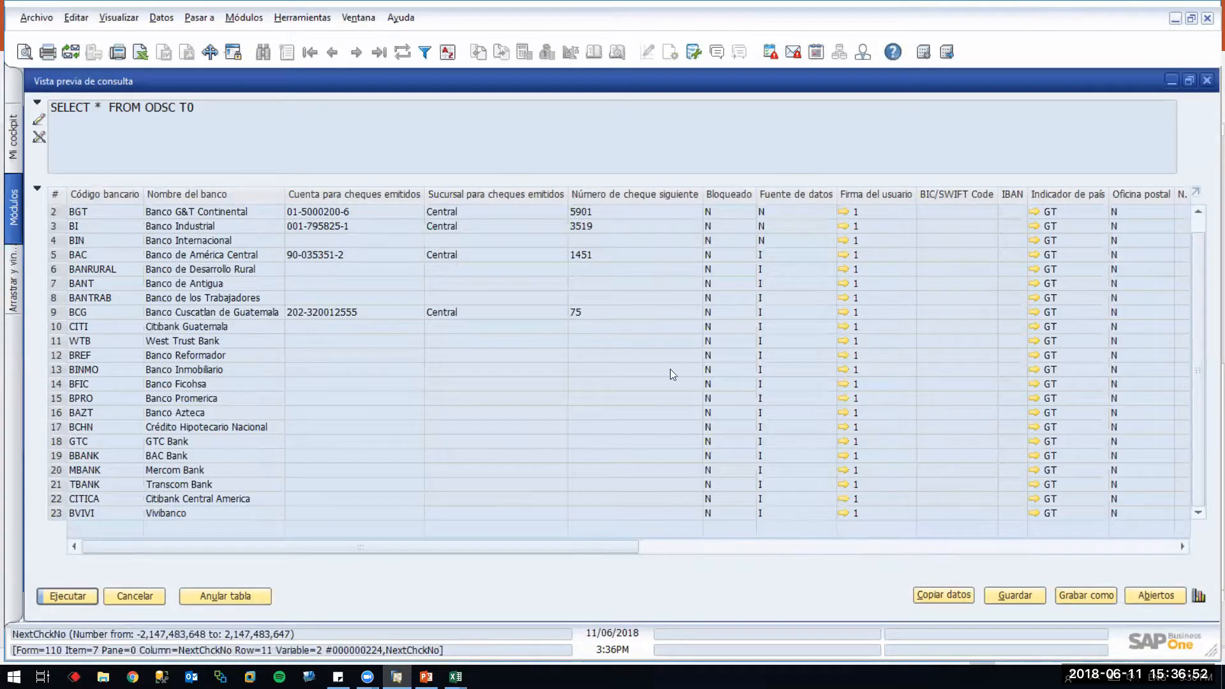
pyautogui.click(684, 547)
pyautogui.scroll(1, 163, 430)
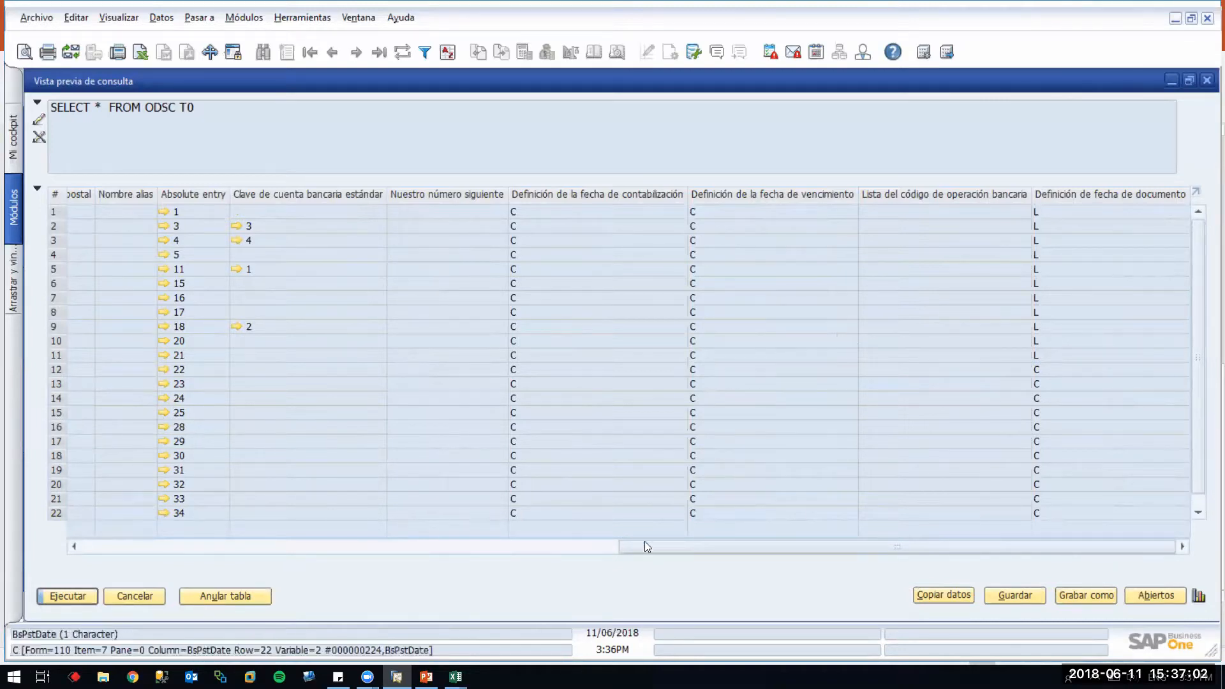
pyautogui.moveTo(692, 547); pyautogui.dragTo(82, 542)
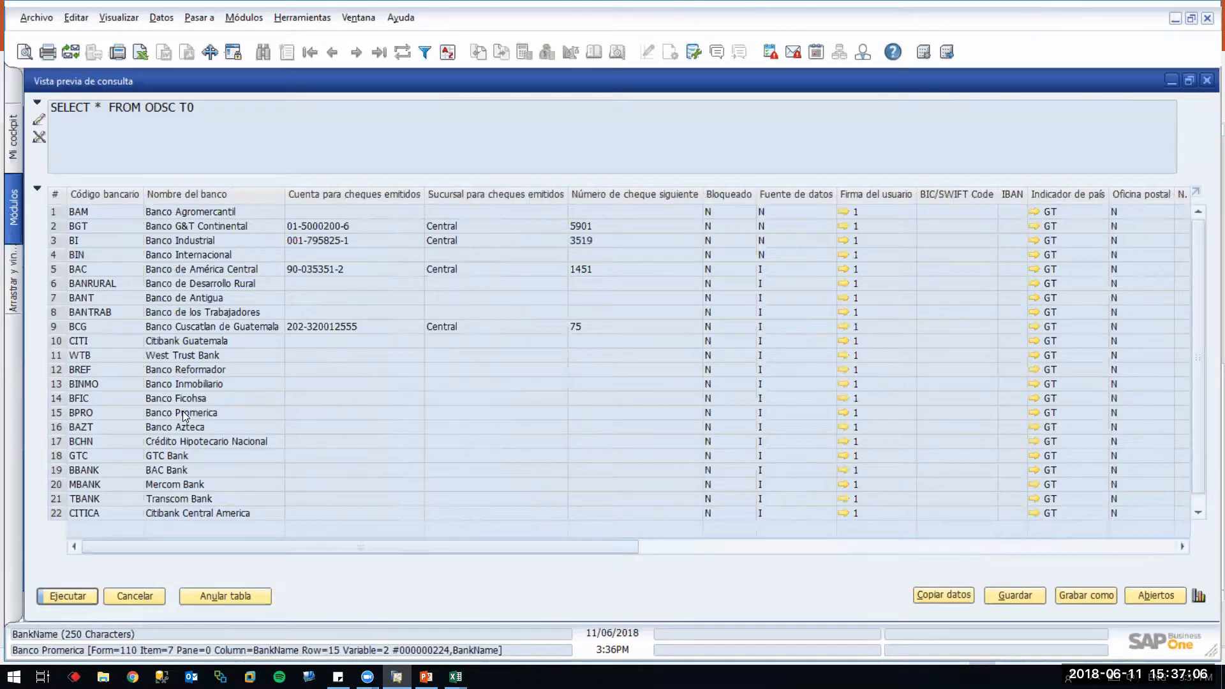
pyautogui.click(709, 546)
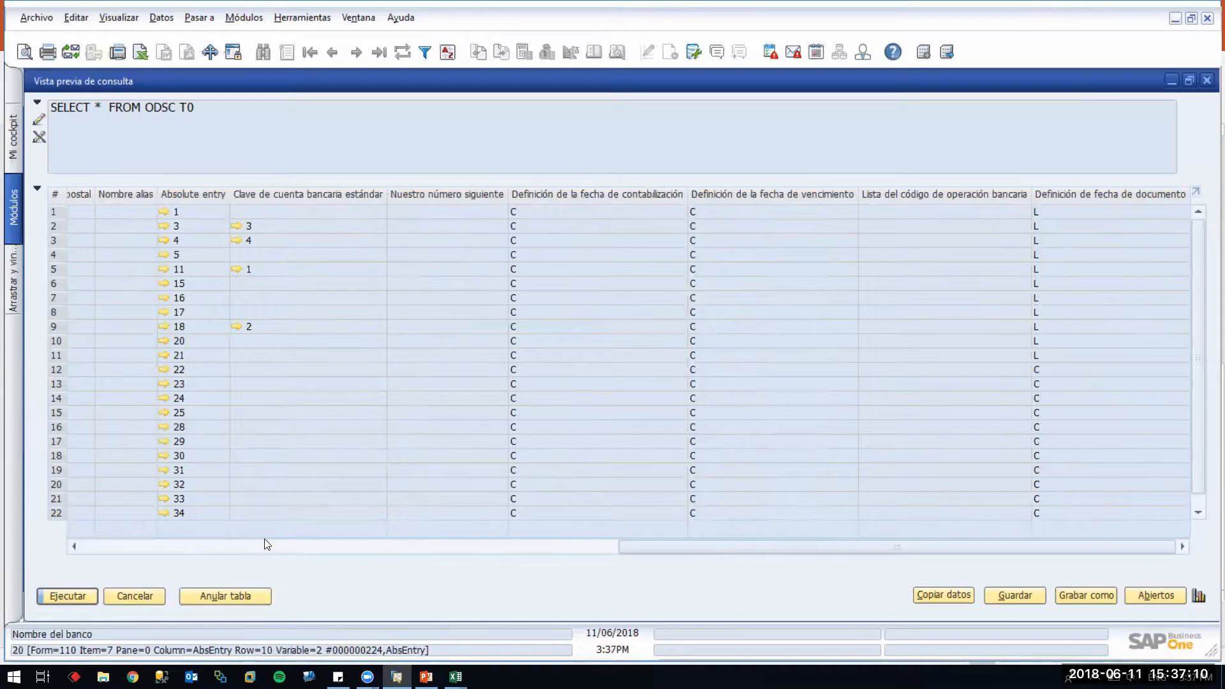
pyautogui.click(1206, 79)
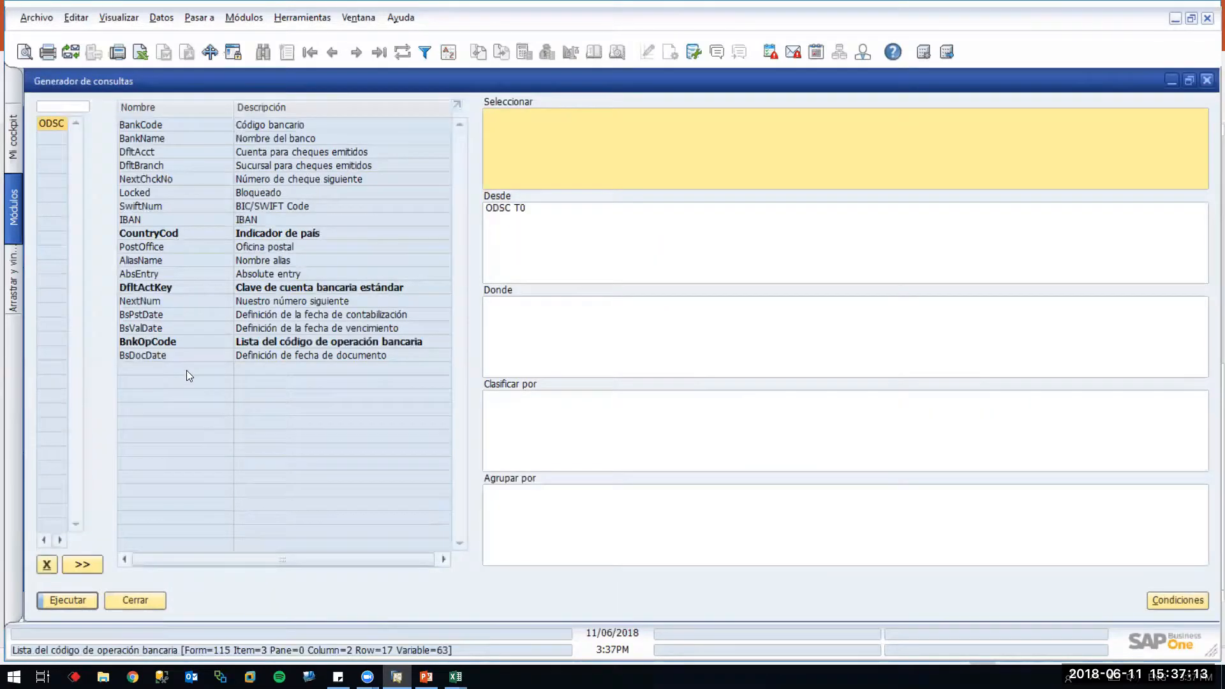
# Close the query generator and bank list, returning to row 1's BPRO code and account 121212
pyautogui.click(148, 600)
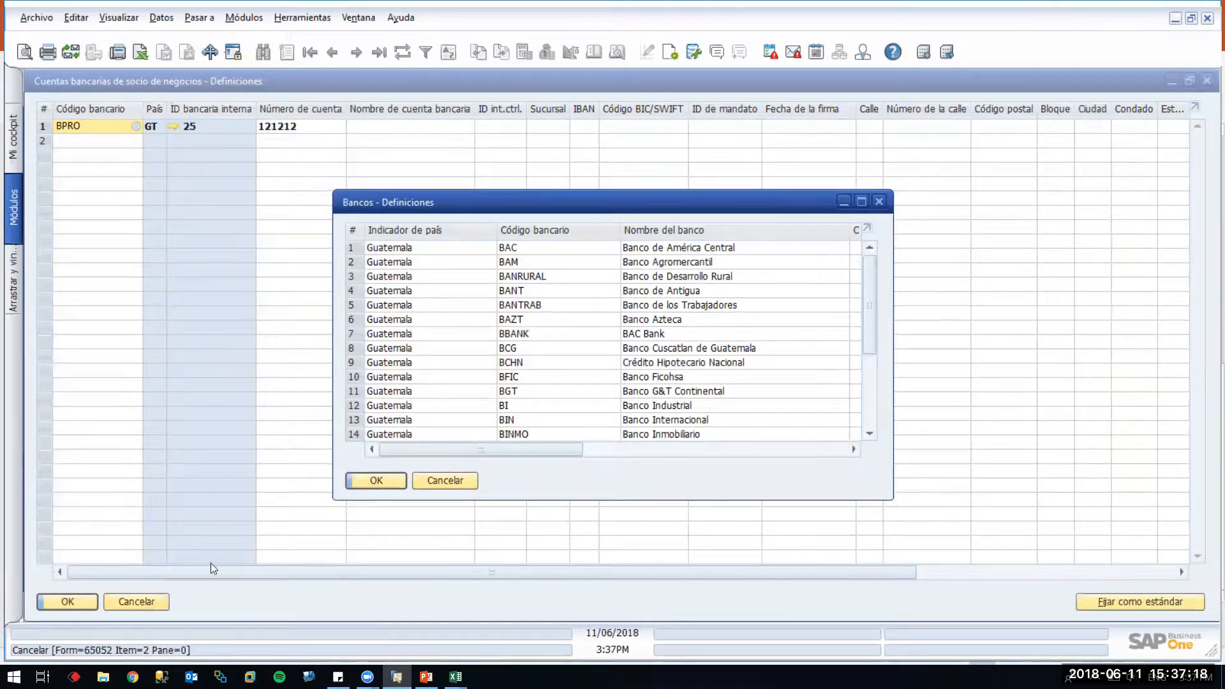
pyautogui.click(444, 480)
pyautogui.click(88, 125)
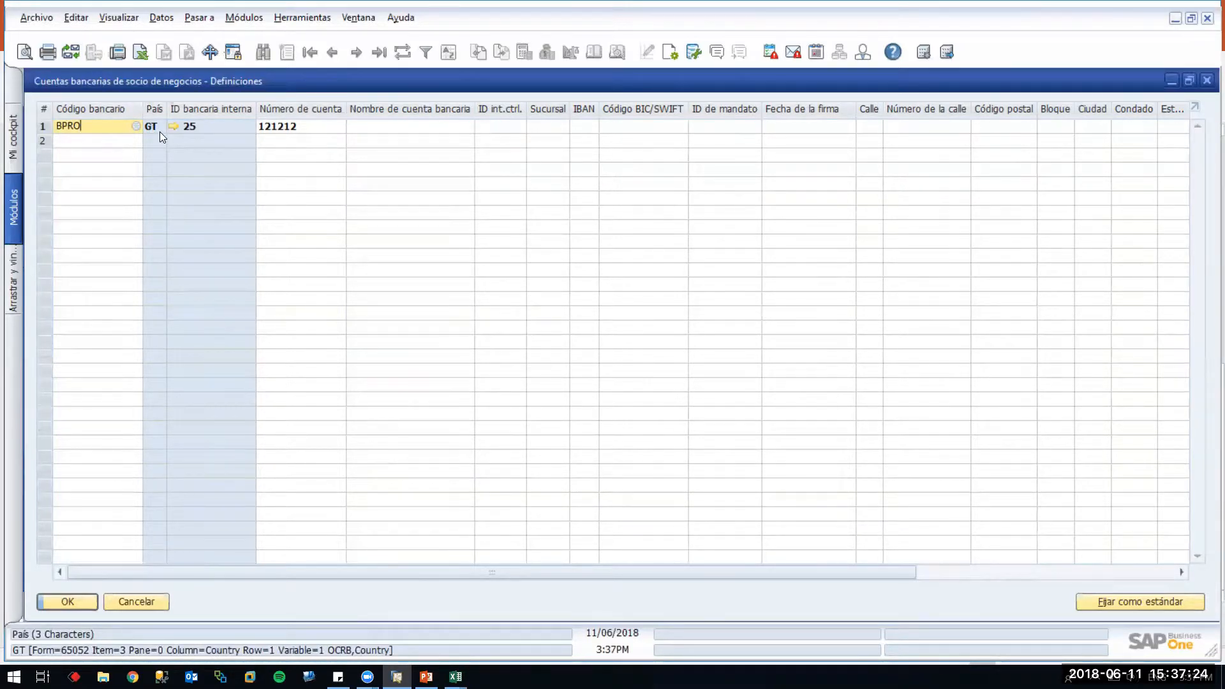
pyautogui.click(308, 125)
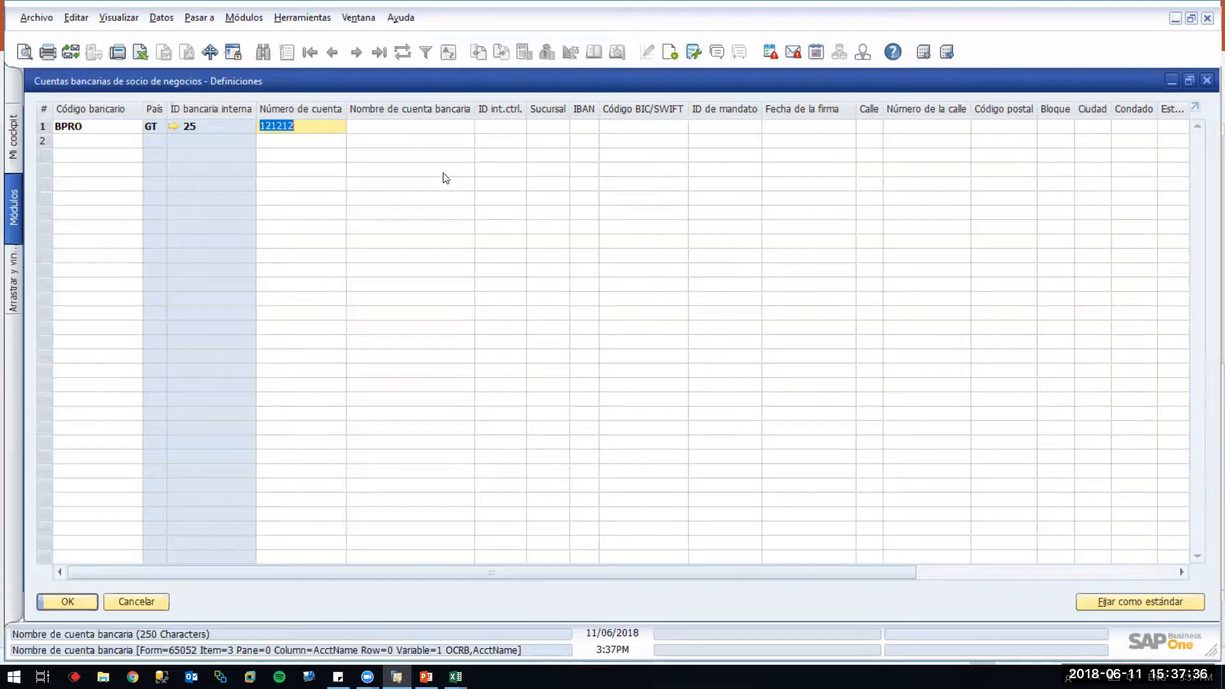
# Check row 1's branch, IBAN and BIC/SWIFT fields and scroll the table right
pyautogui.click(560, 126)
pyautogui.click(585, 126)
pyautogui.click(638, 126)
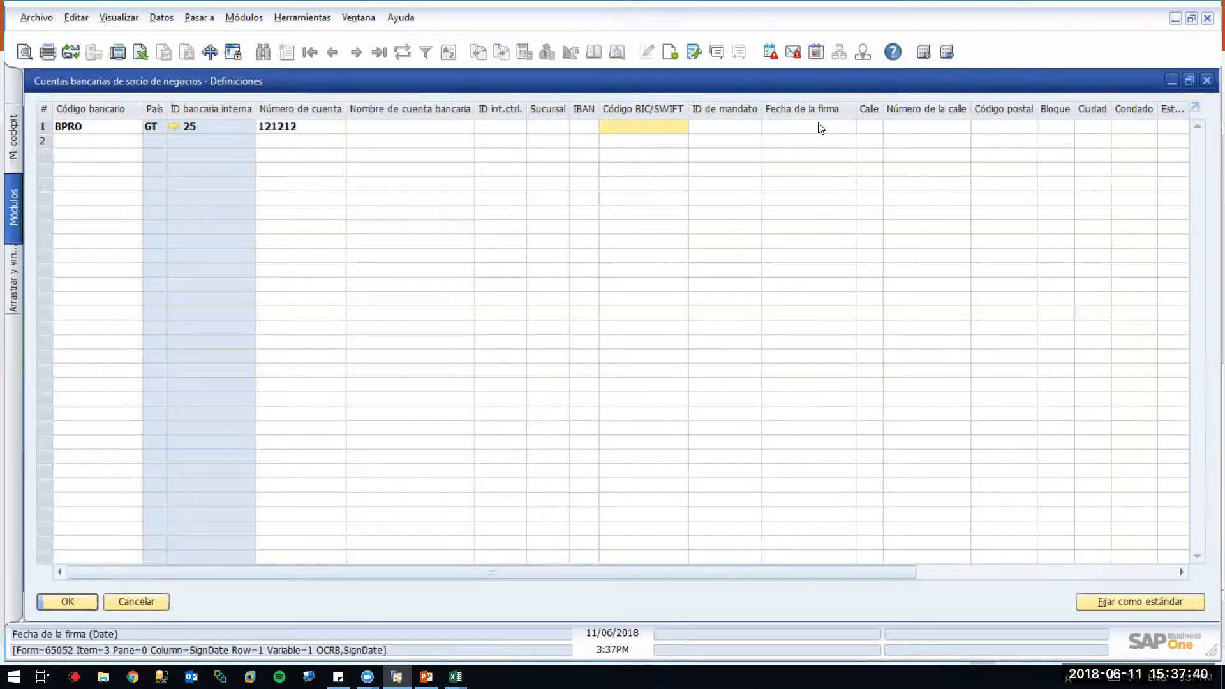
pyautogui.moveTo(882, 574); pyautogui.dragTo(1184, 571)
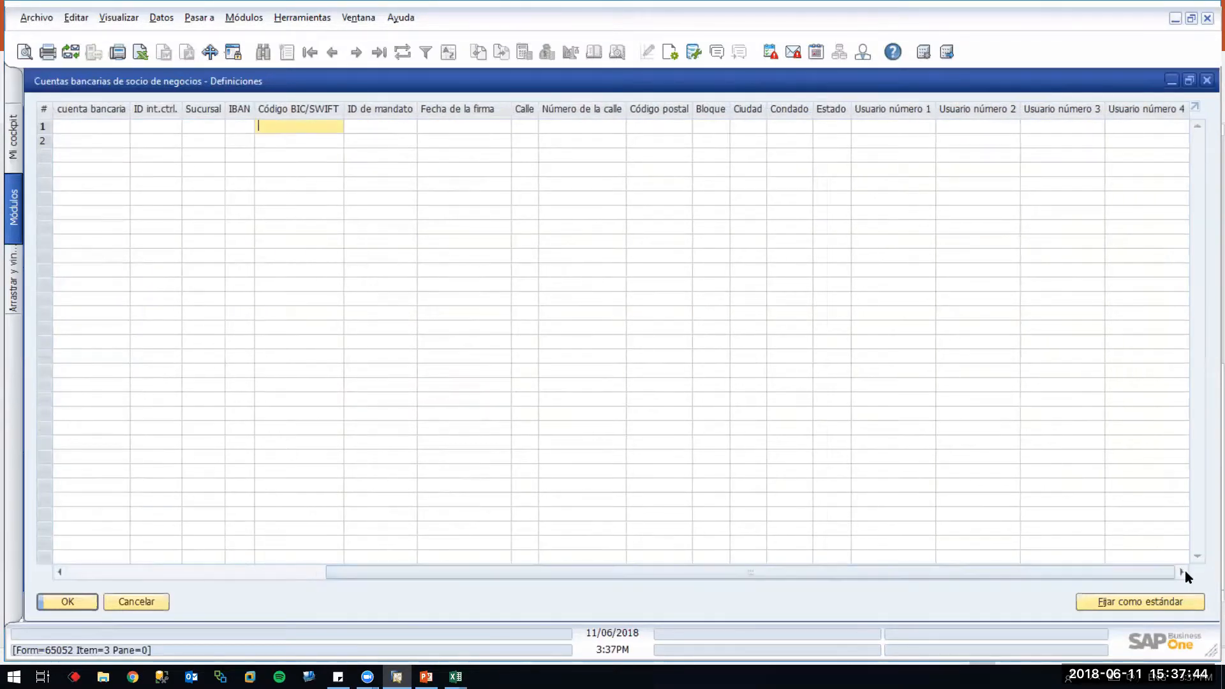
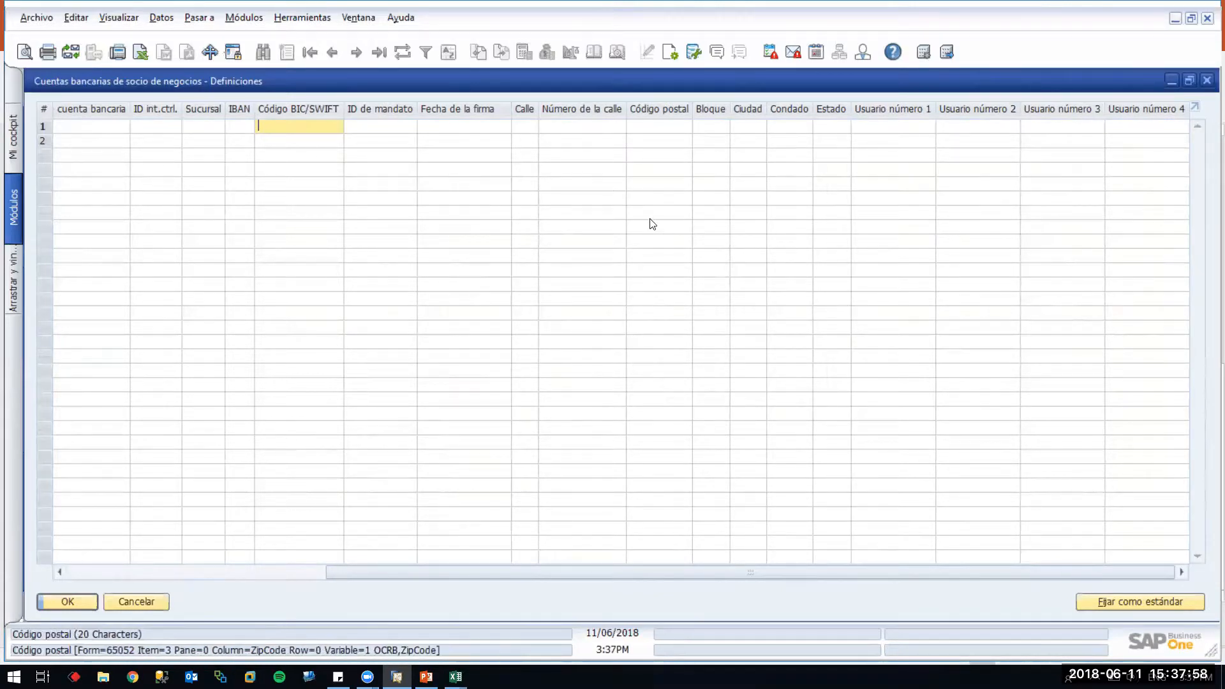
# Cancel the bank account definitions and close the business partner form, answering No to saving
pyautogui.click(874, 128)
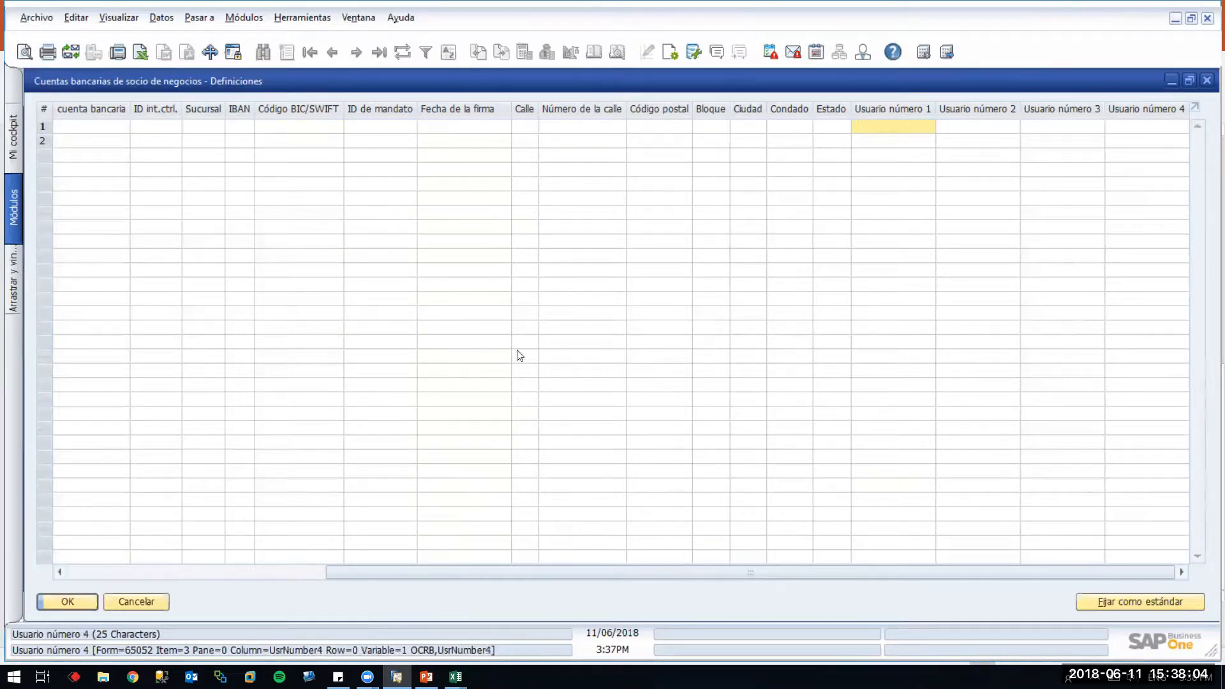
pyautogui.click(144, 605)
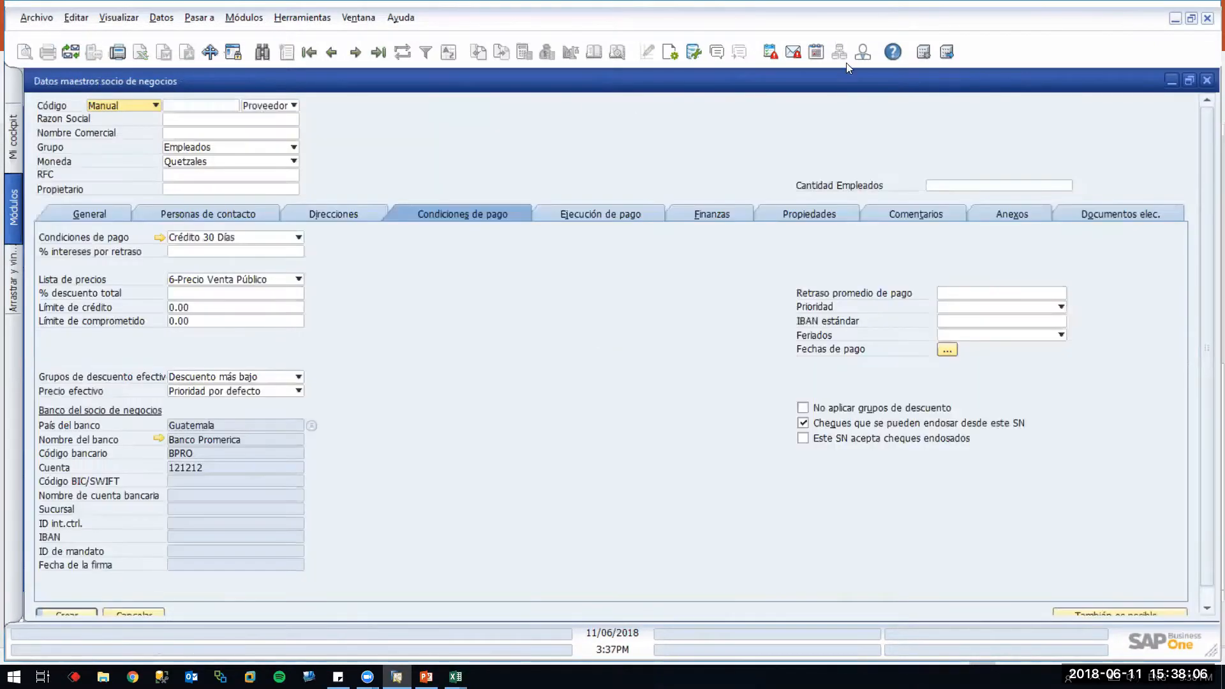
pyautogui.click(1206, 80)
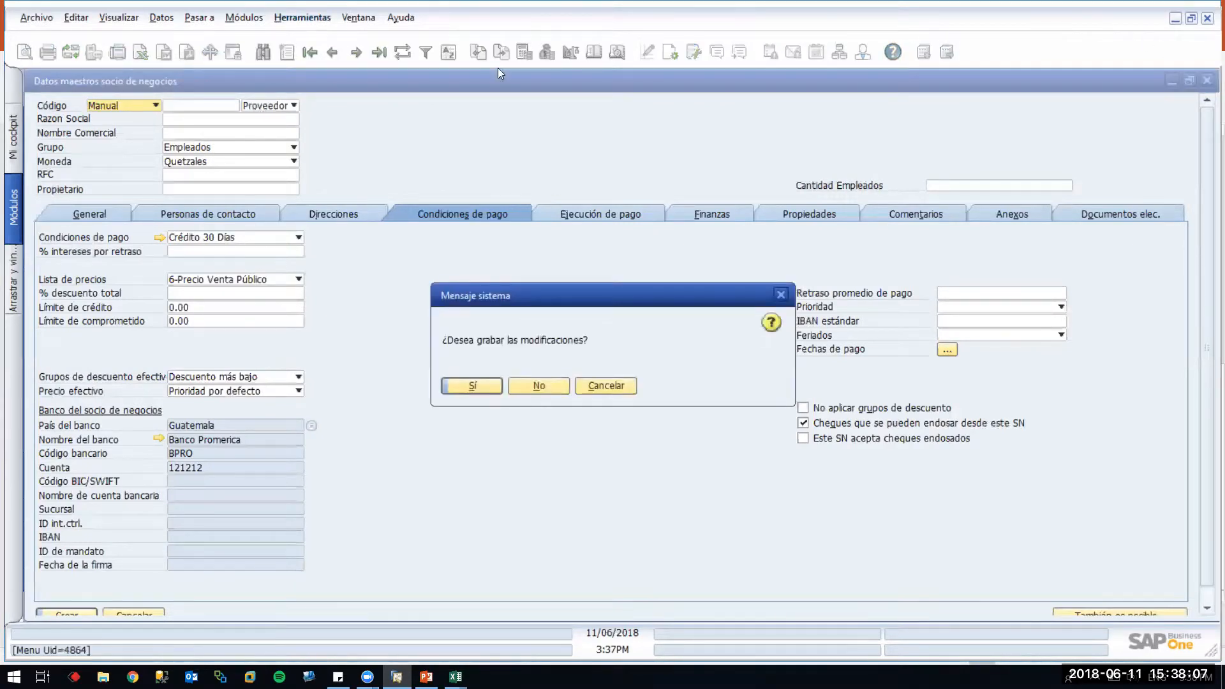
pyautogui.click(539, 389)
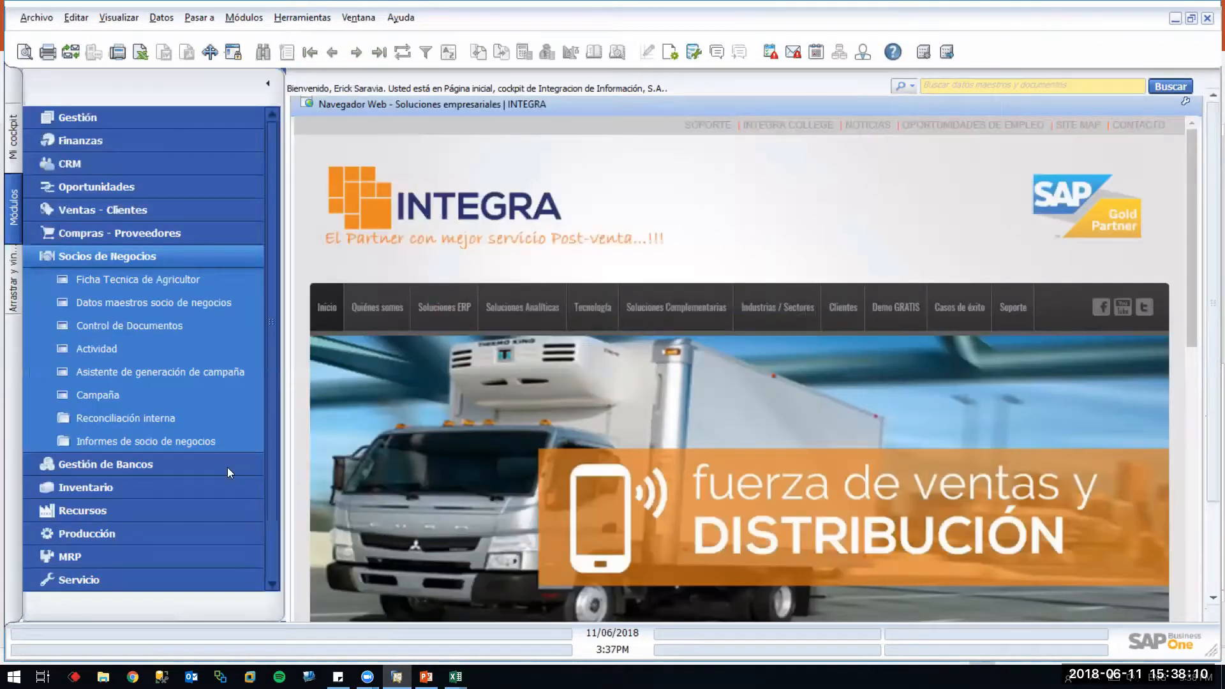
pyautogui.click(118, 264)
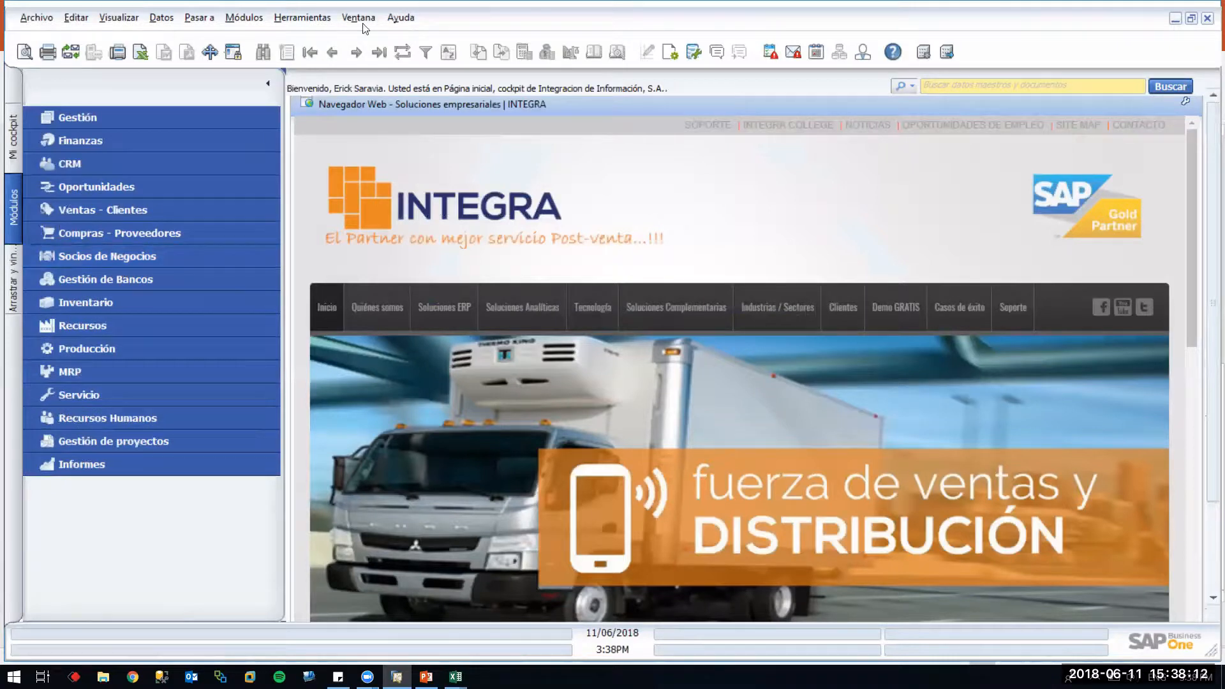
pyautogui.click(303, 18)
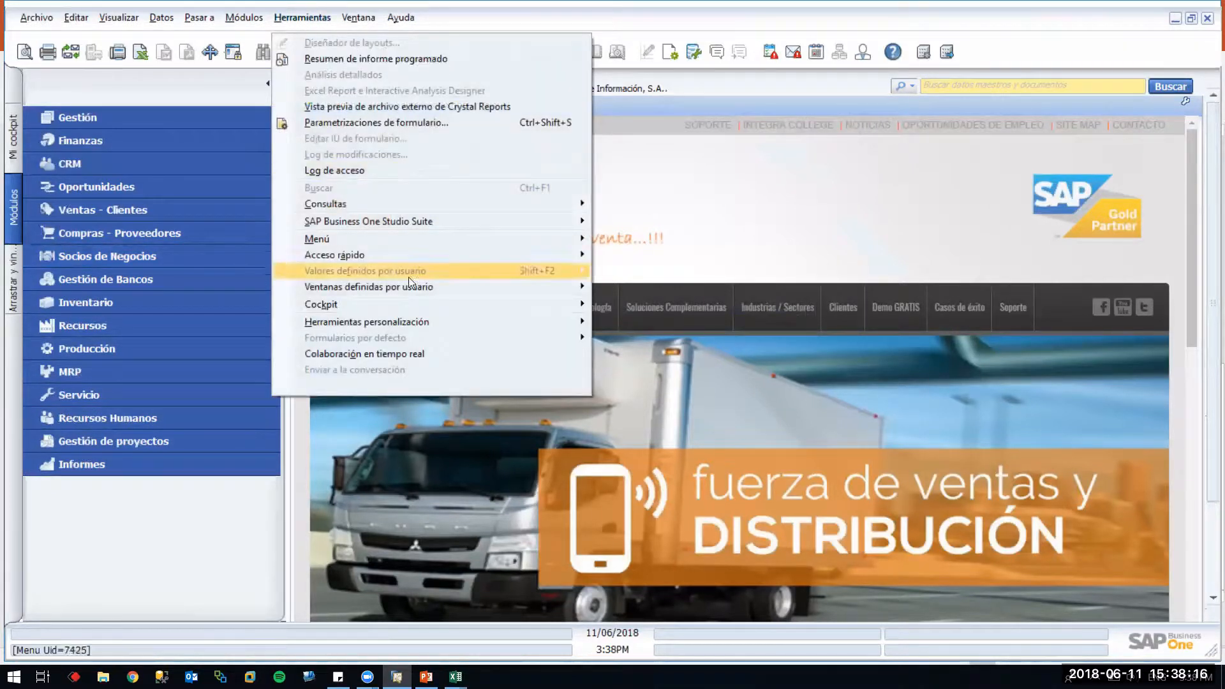
pyautogui.click(408, 316)
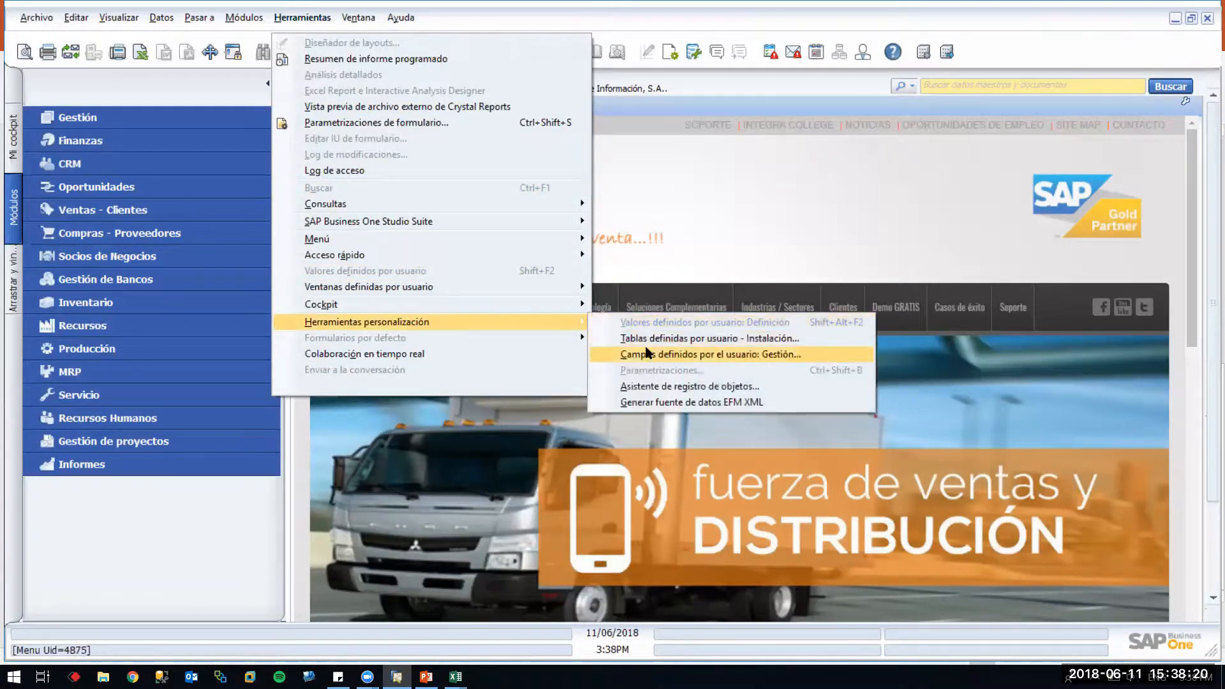
pyautogui.click(646, 350)
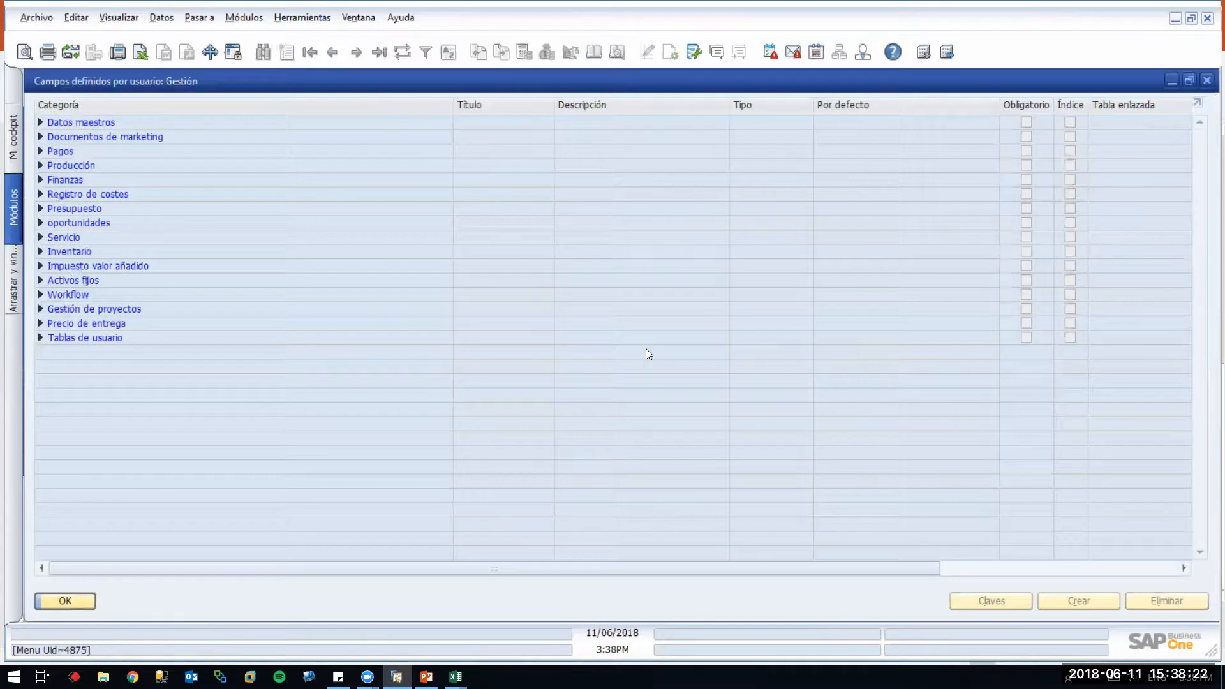
pyautogui.click(40, 122)
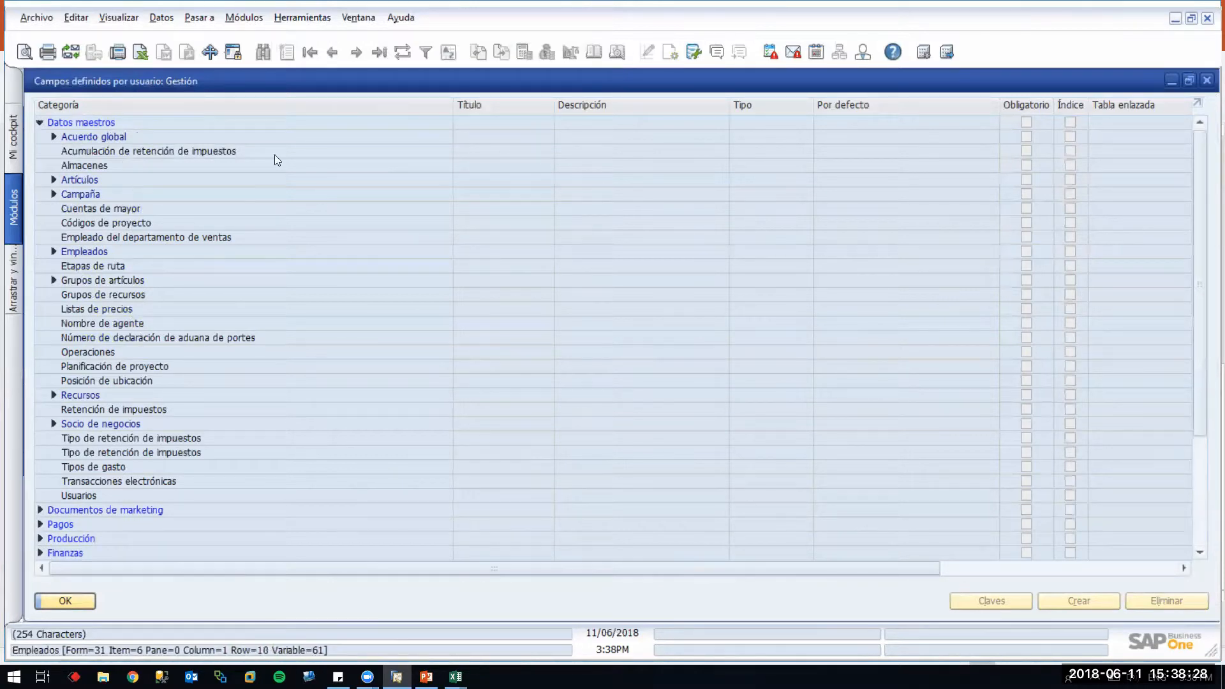
pyautogui.click(54, 424)
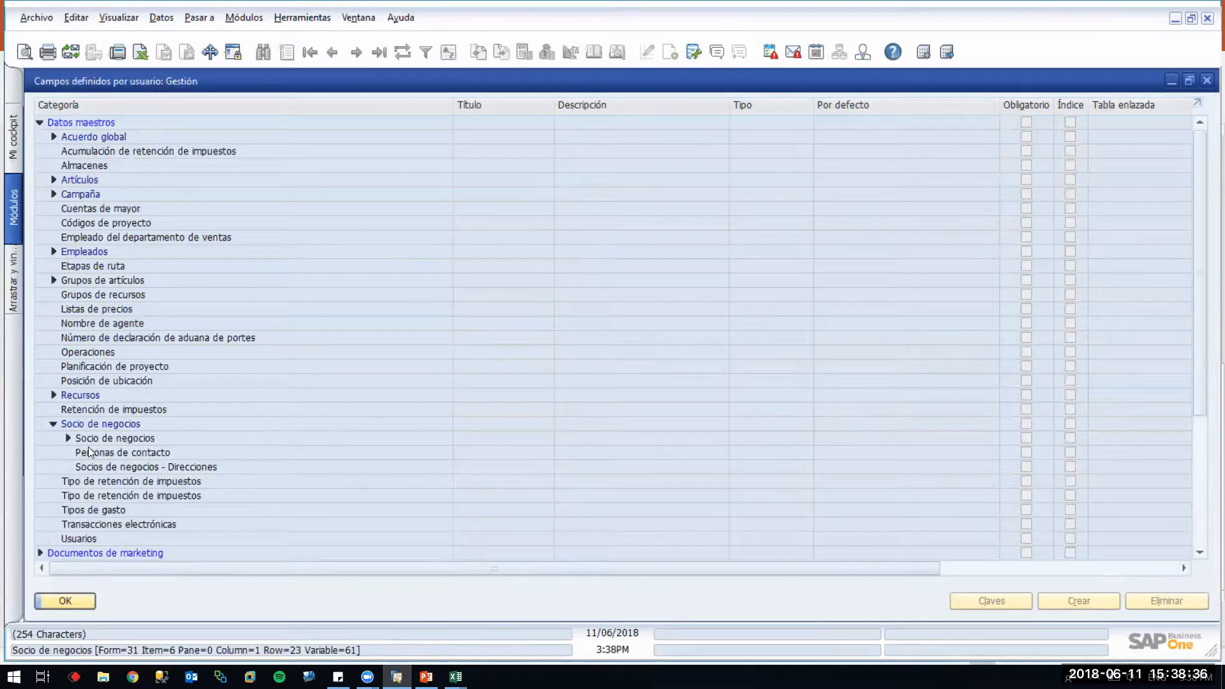
pyautogui.scroll(-1, 99, 470)
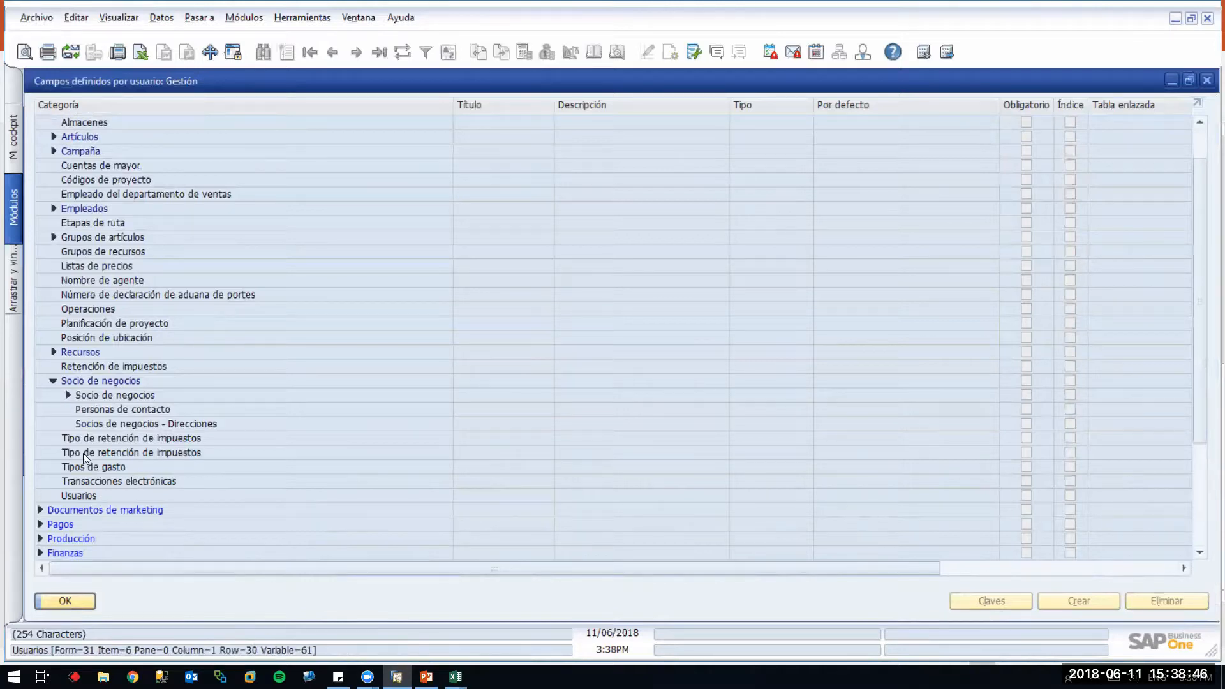
pyautogui.scroll(1, 98, 407)
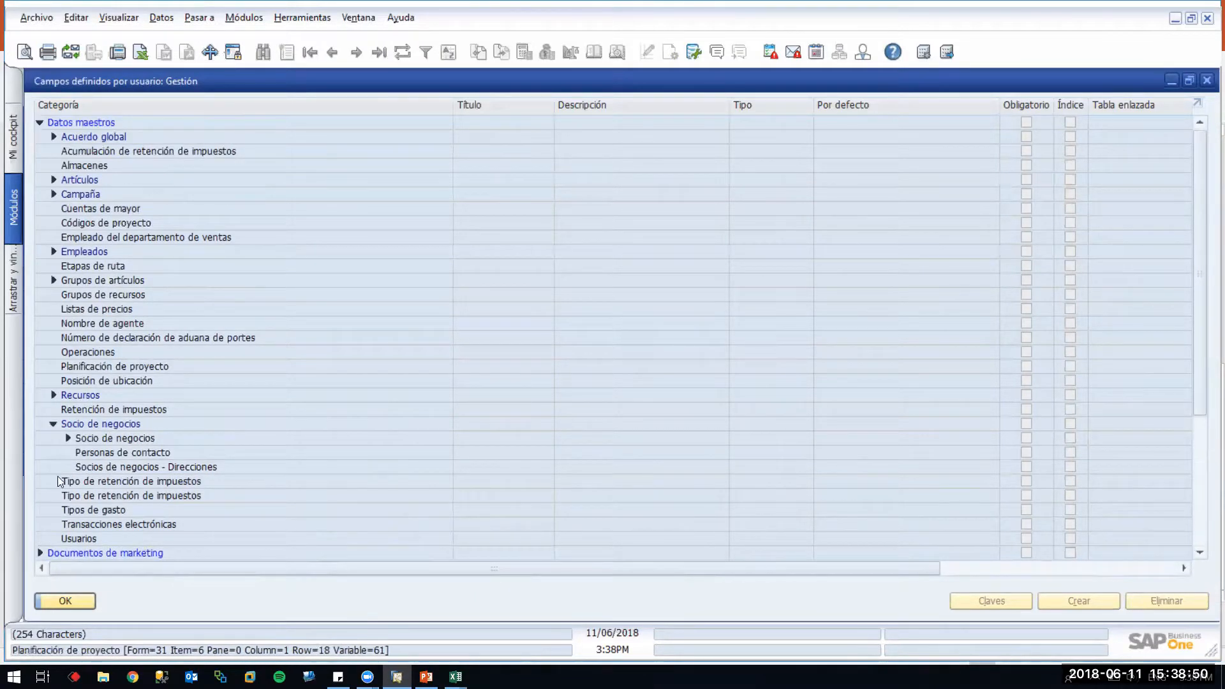
pyautogui.click(81, 600)
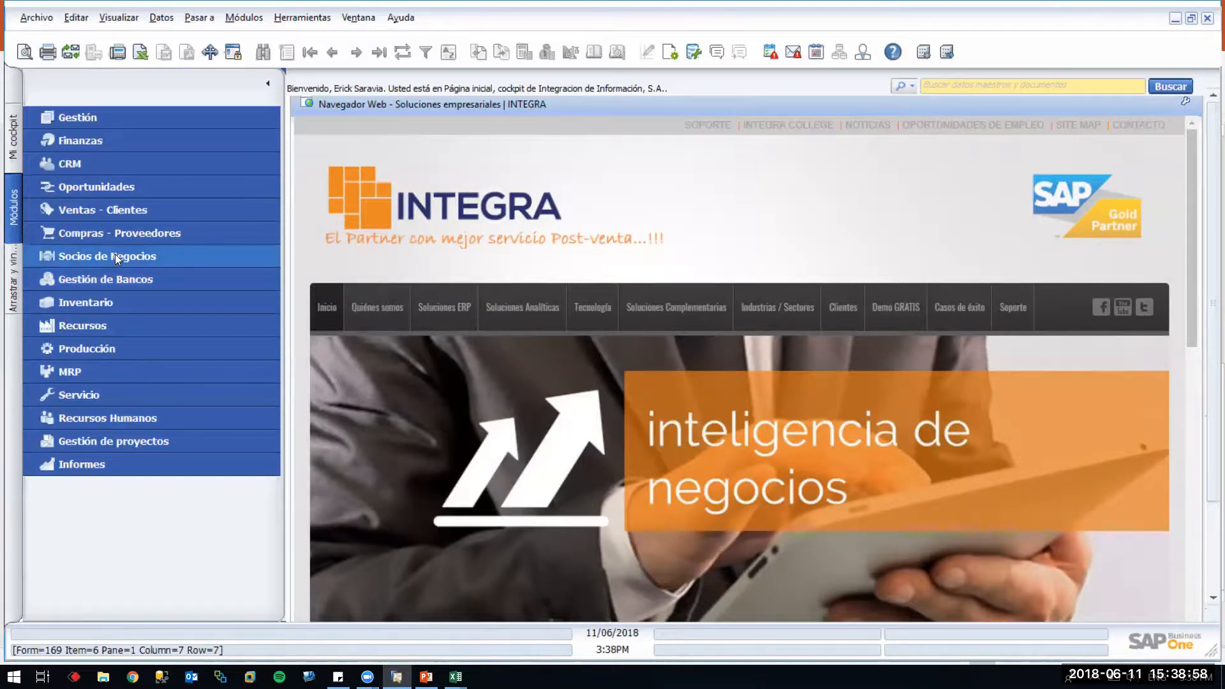
# Open Datos maestros socio de negocios, view a partner's bank accounts, and browse records
pyautogui.click(115, 254)
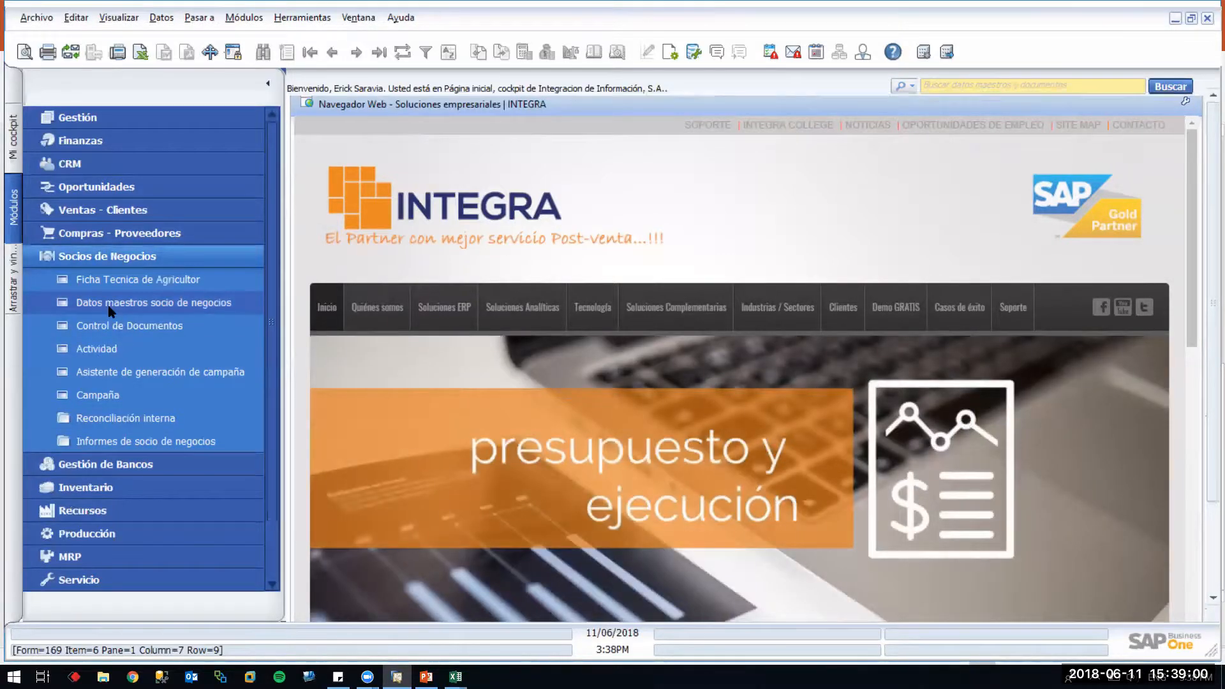
pyautogui.click(109, 308)
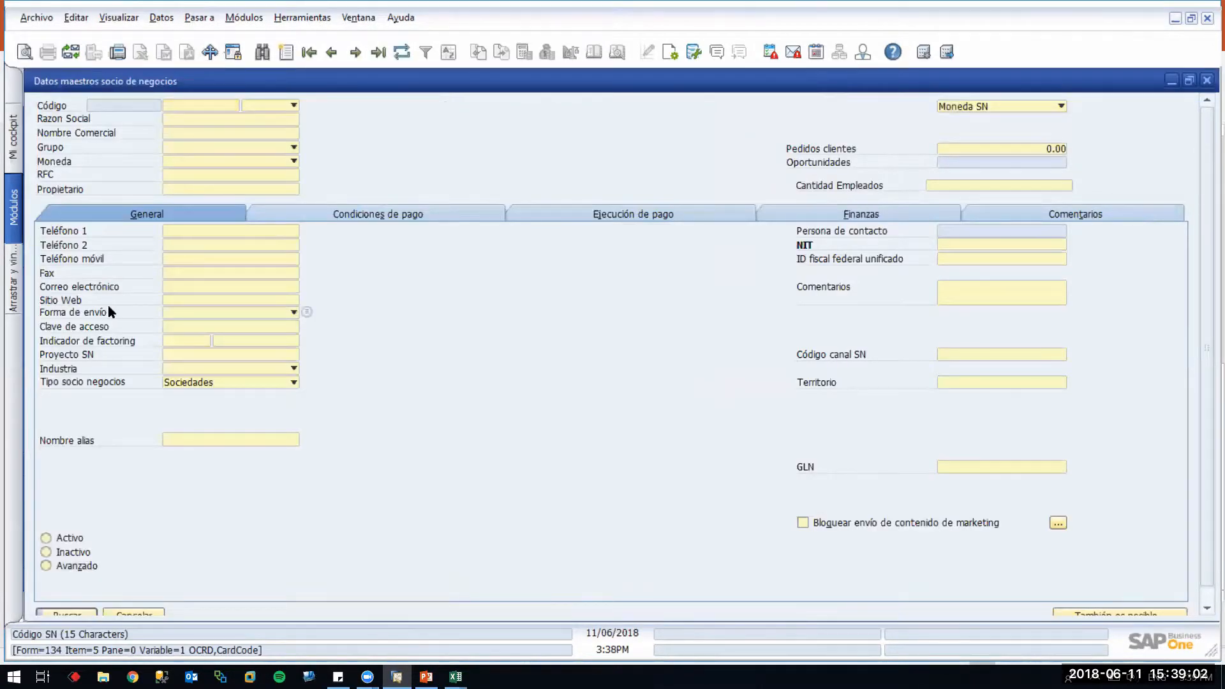
pyautogui.hotkey('ctrl', 'Right')
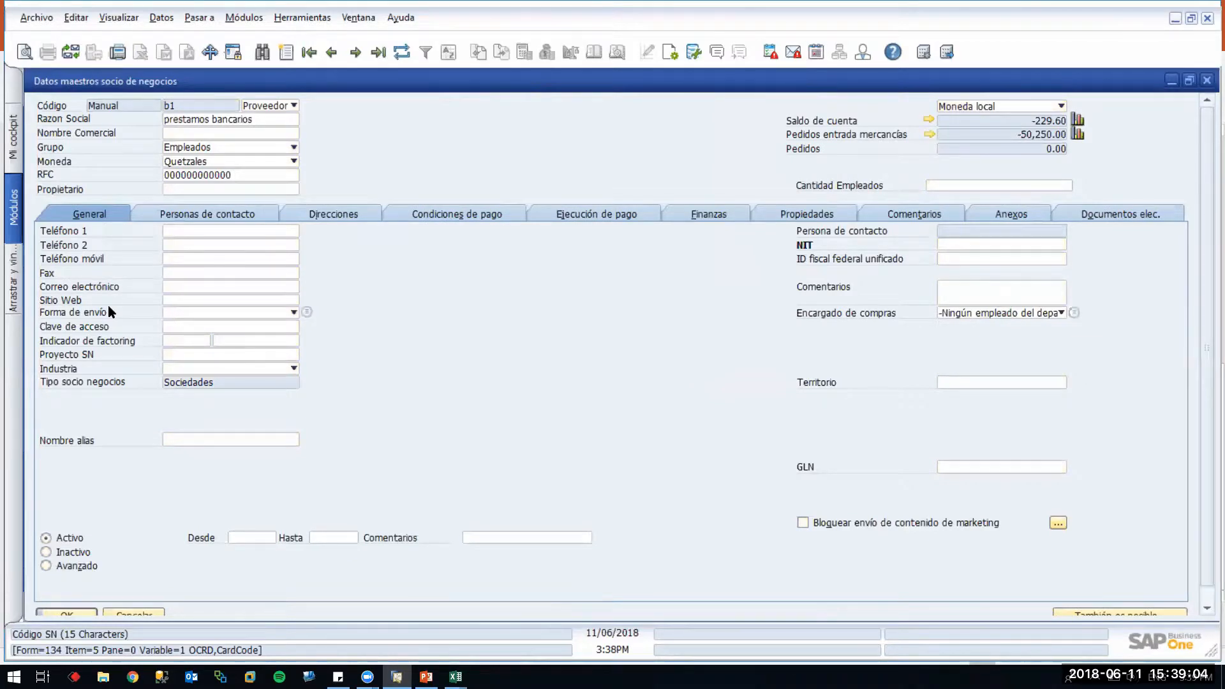
pyautogui.click(462, 214)
pyautogui.click(310, 426)
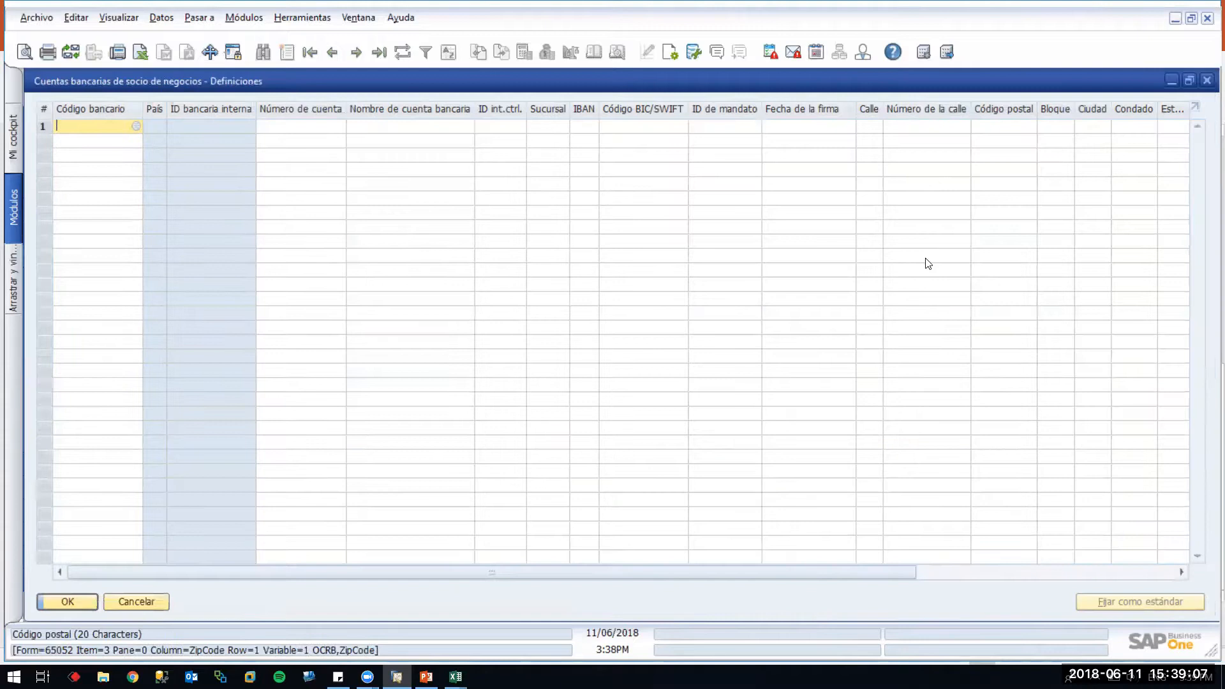
pyautogui.click(1043, 573)
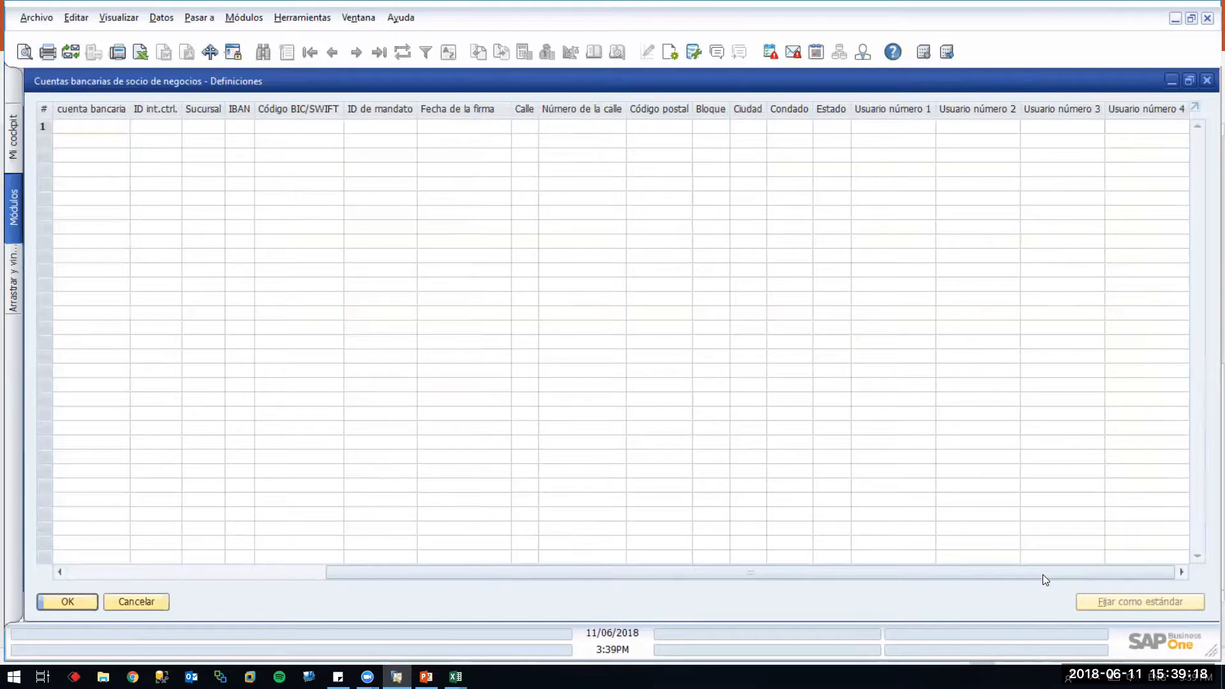
pyautogui.click(158, 601)
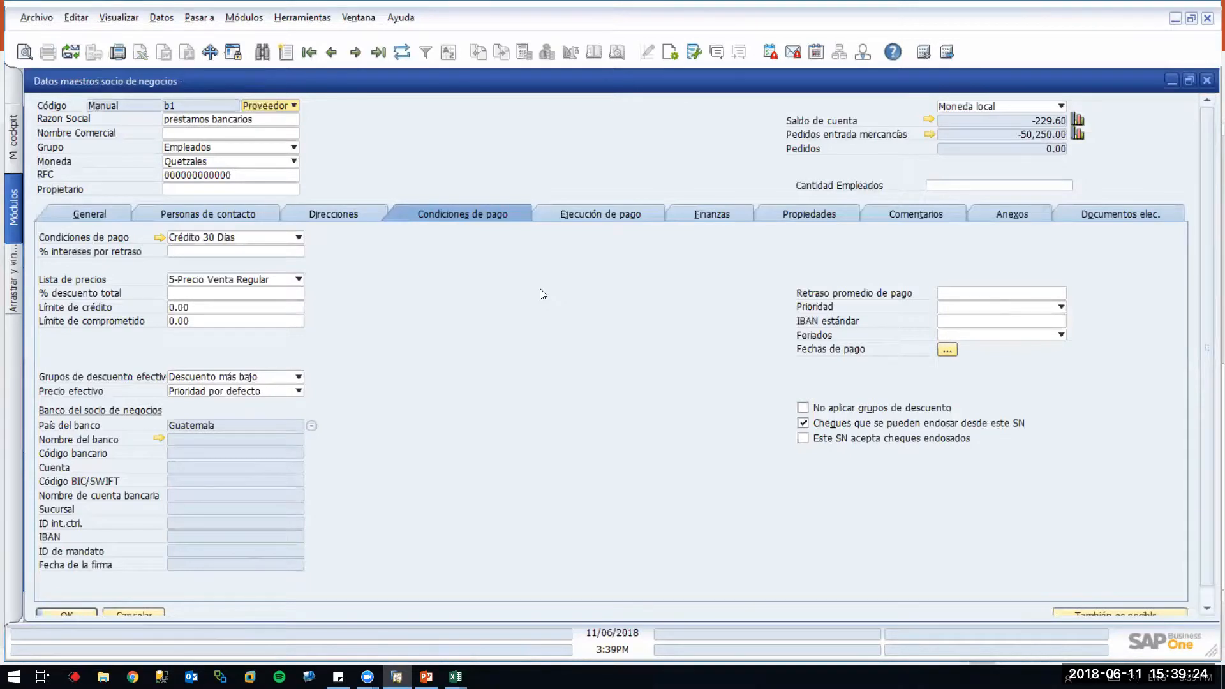
pyautogui.hotkey('ctrl', 'pagedown')
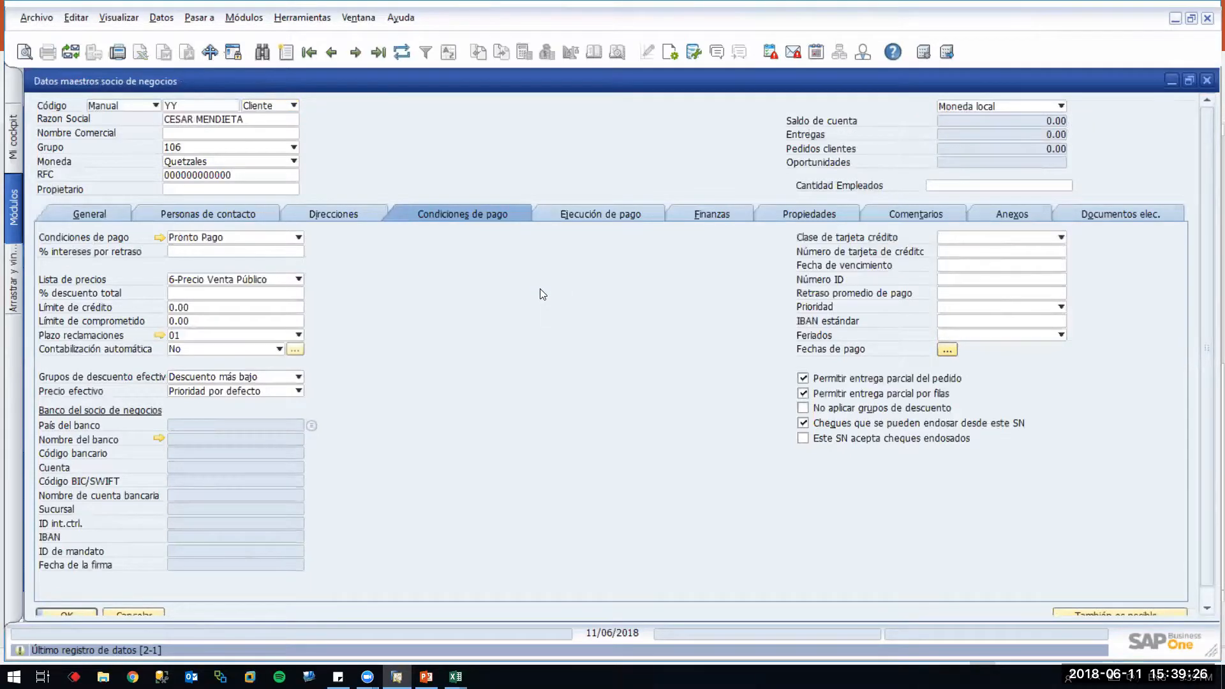
pyautogui.hotkey('ctrl', 'Left')
pyautogui.hotkey('ctrl', 'Right')
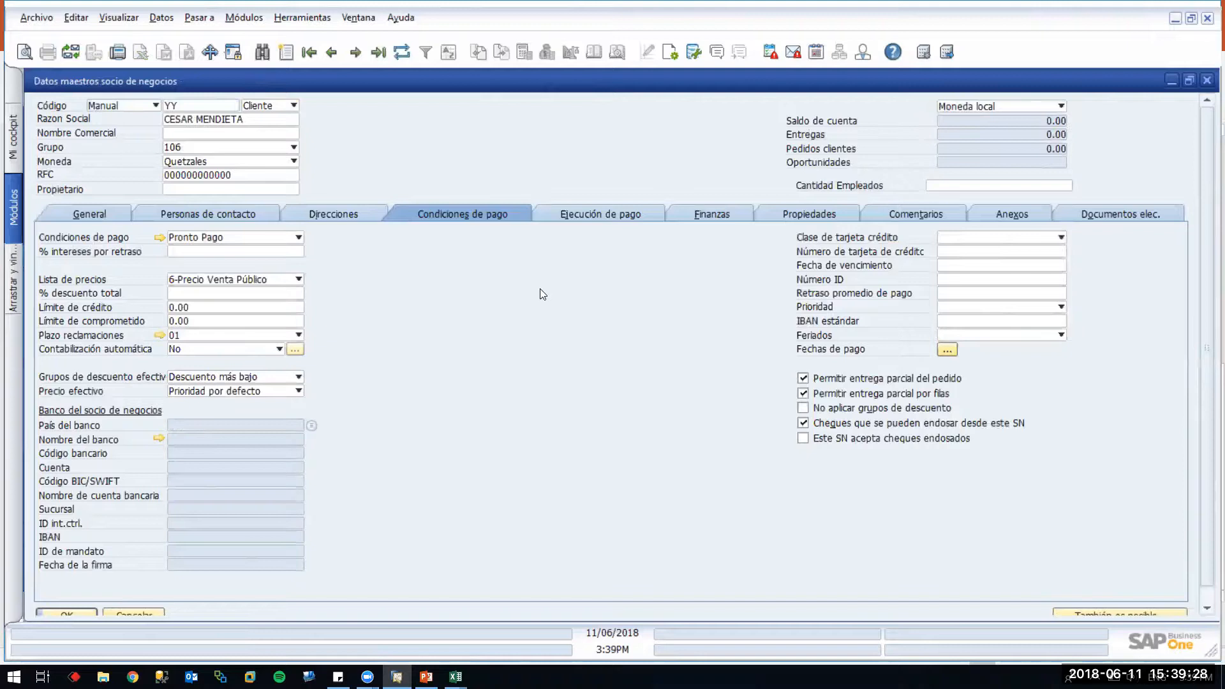
# Search vendors and open Empresa Administradora De Gobierno's bank account definitions showing its BI account
pyautogui.hotkey('ctrl', 'f')
pyautogui.click(276, 106)
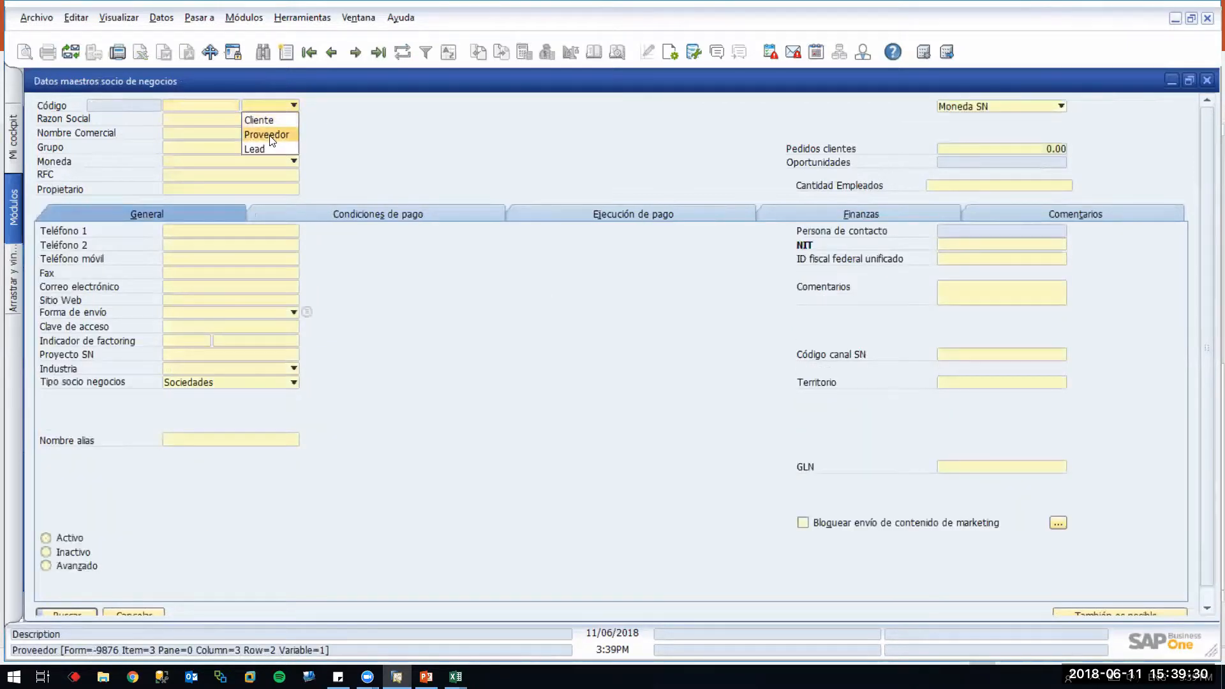
pyautogui.click(275, 128)
pyautogui.press('Return')
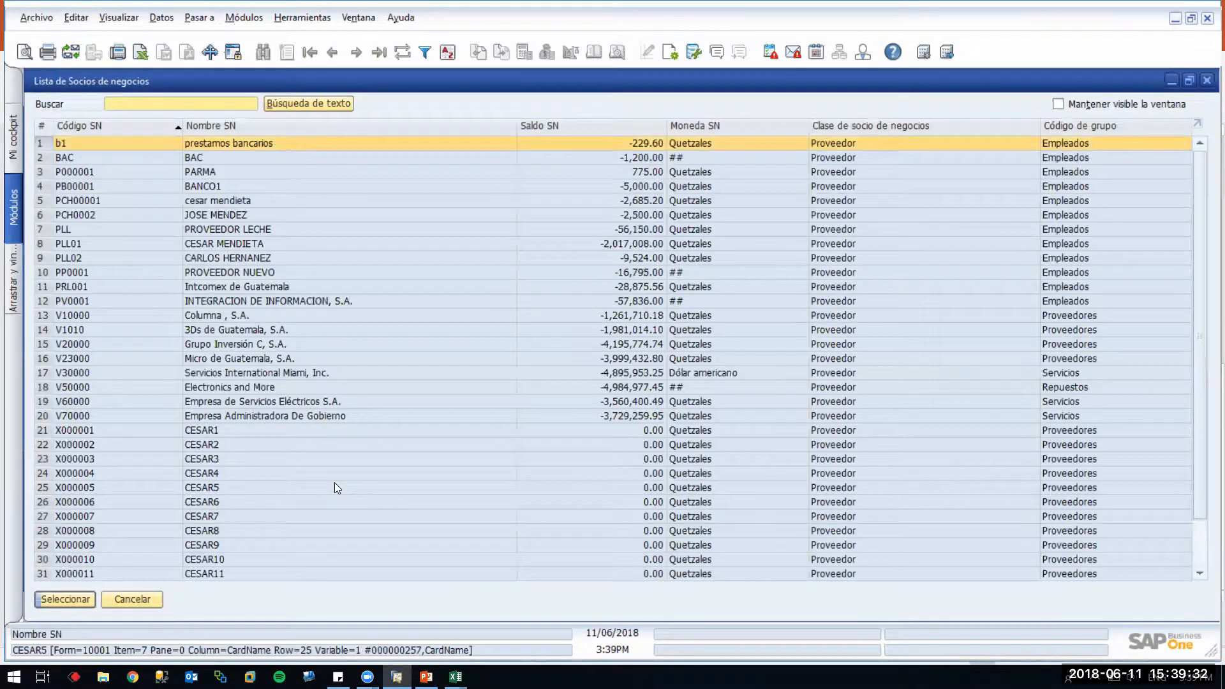
pyautogui.click(229, 415)
pyautogui.doubleClick(229, 414)
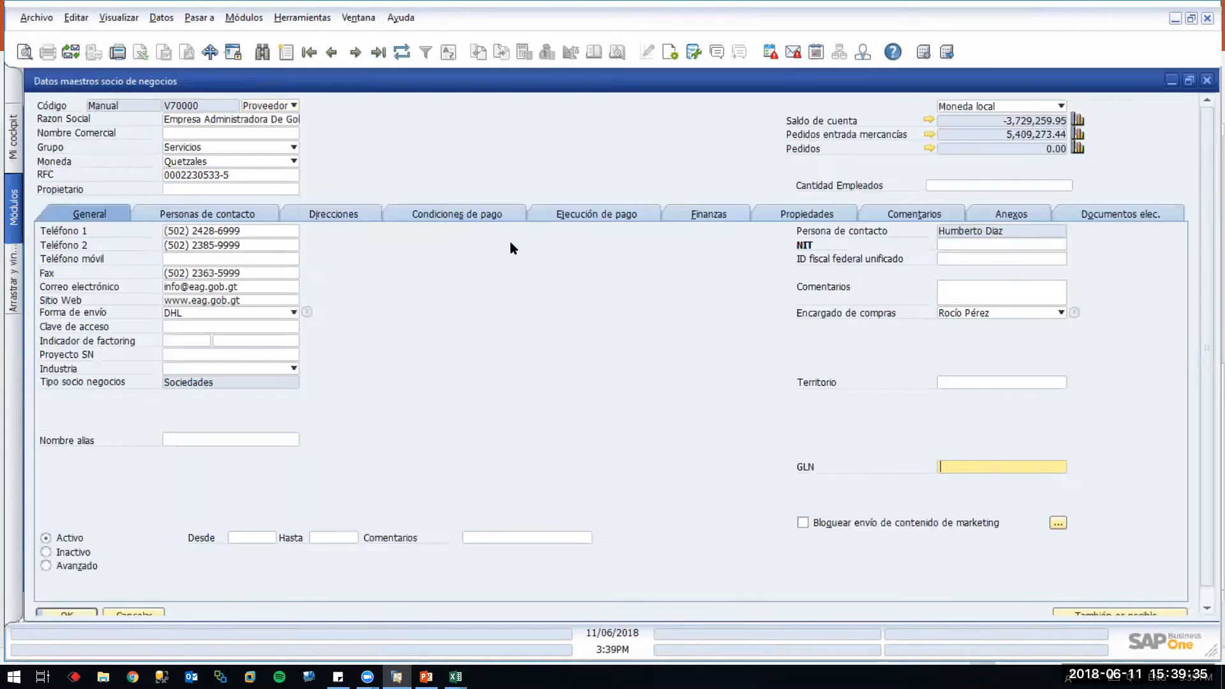
pyautogui.click(442, 215)
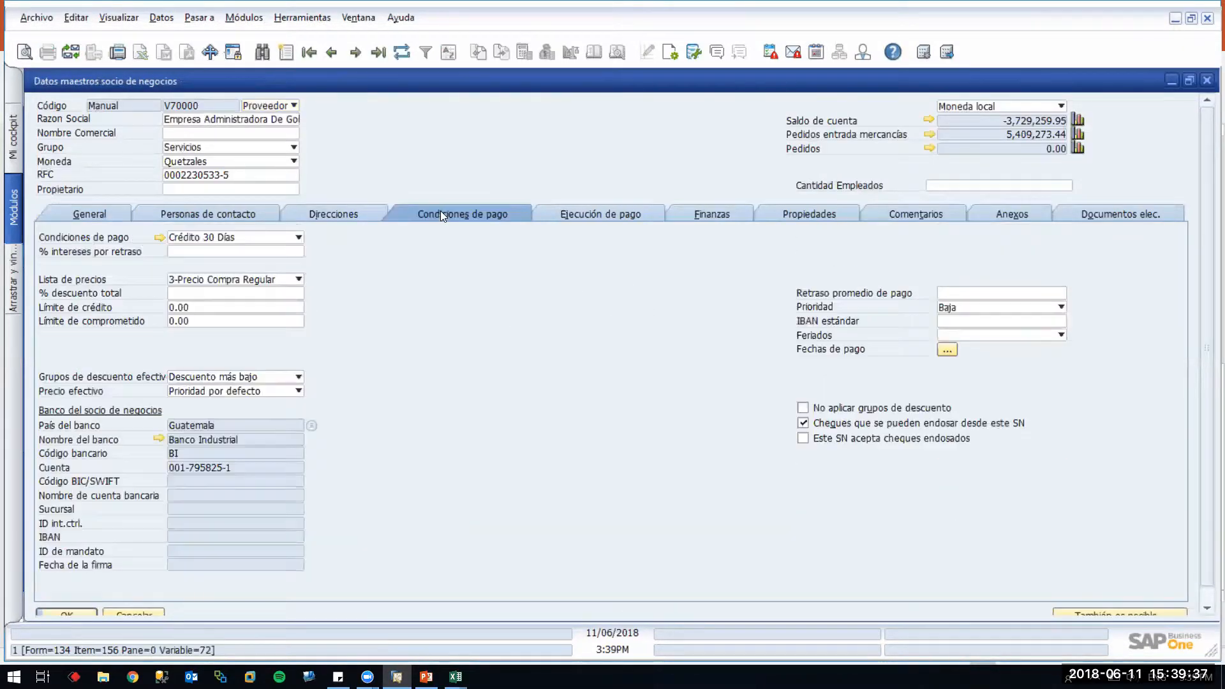
pyautogui.click(312, 427)
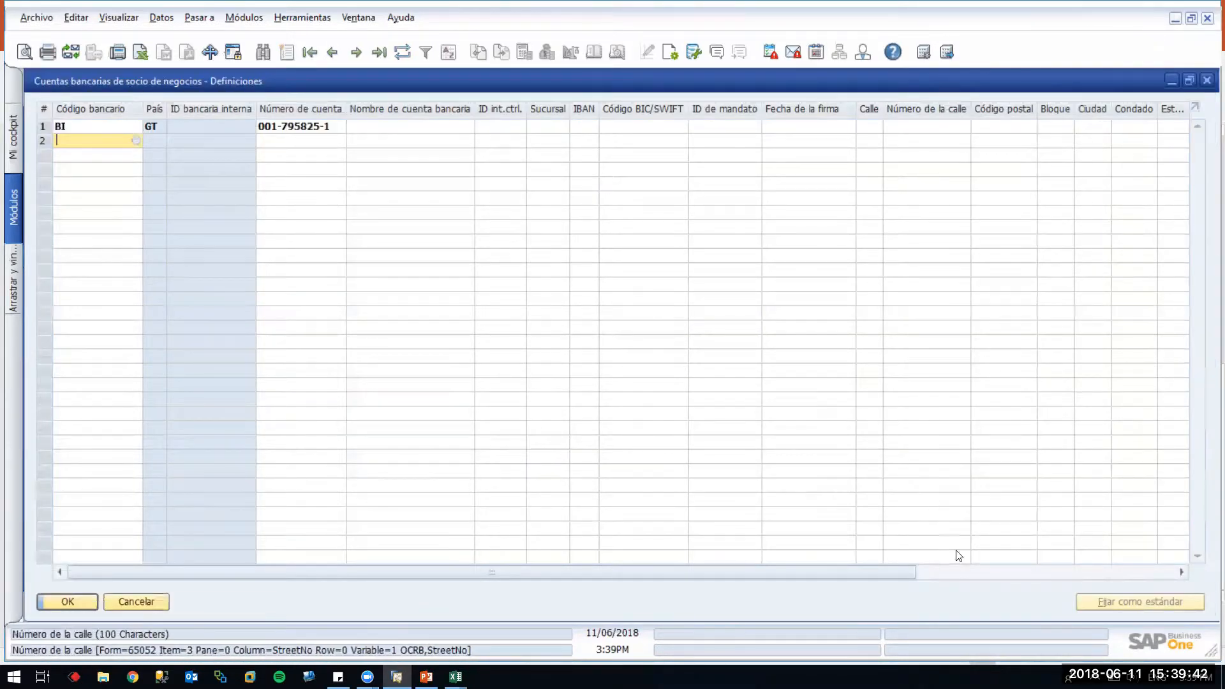
pyautogui.click(992, 573)
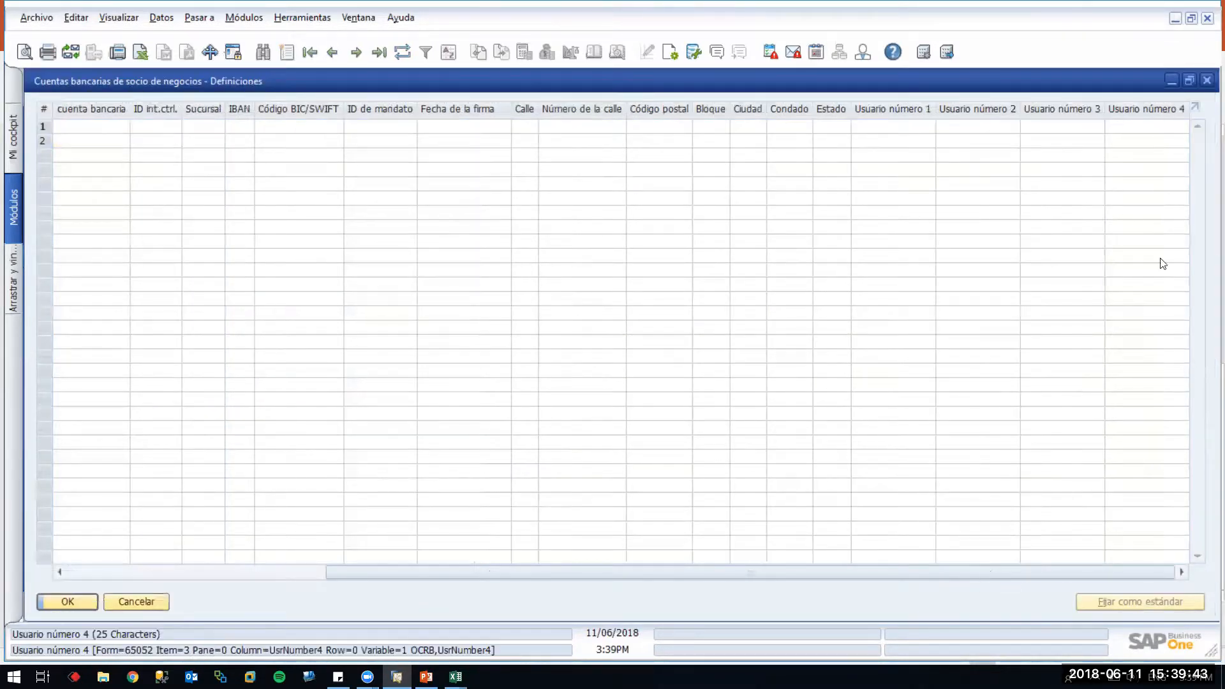
pyautogui.click(112, 576)
pyautogui.click(82, 155)
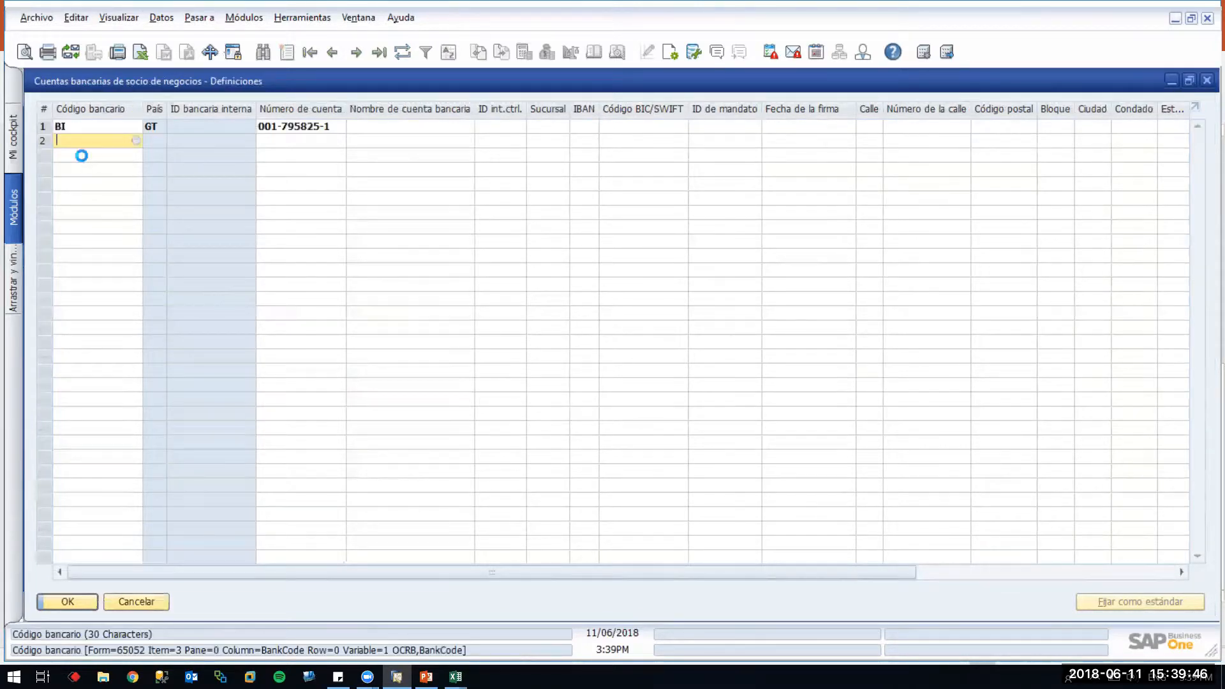
pyautogui.doubleClick(315, 273)
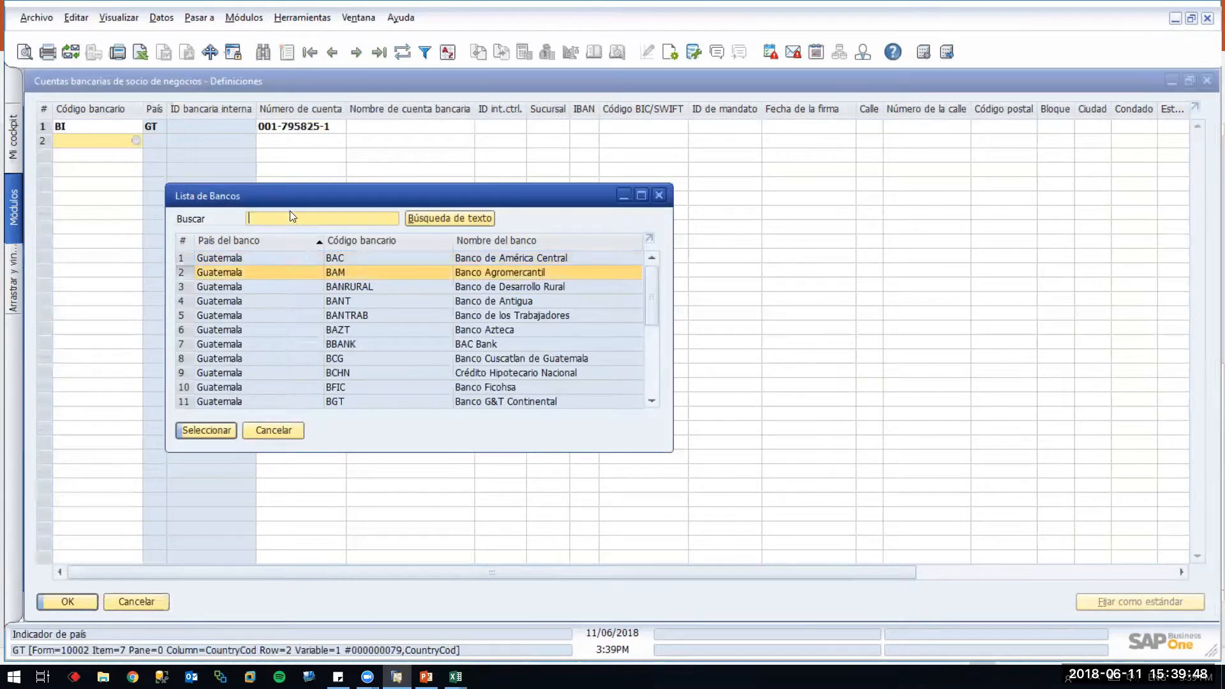
pyautogui.click(296, 139)
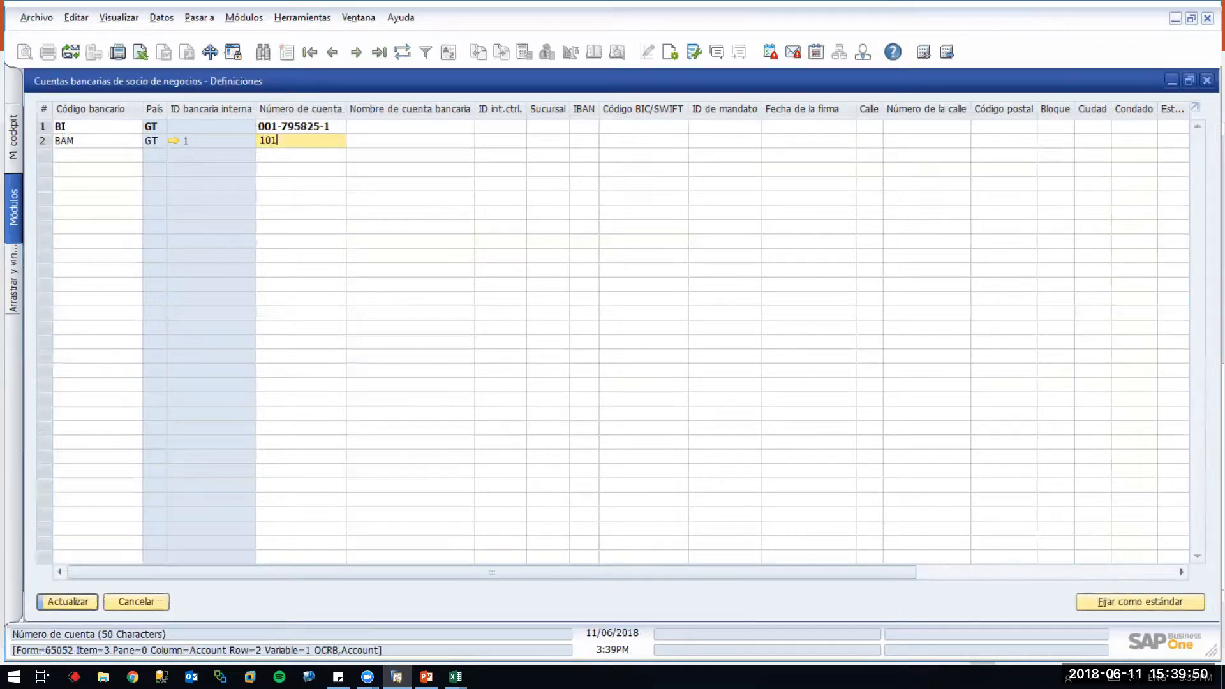
pyautogui.press('Return')
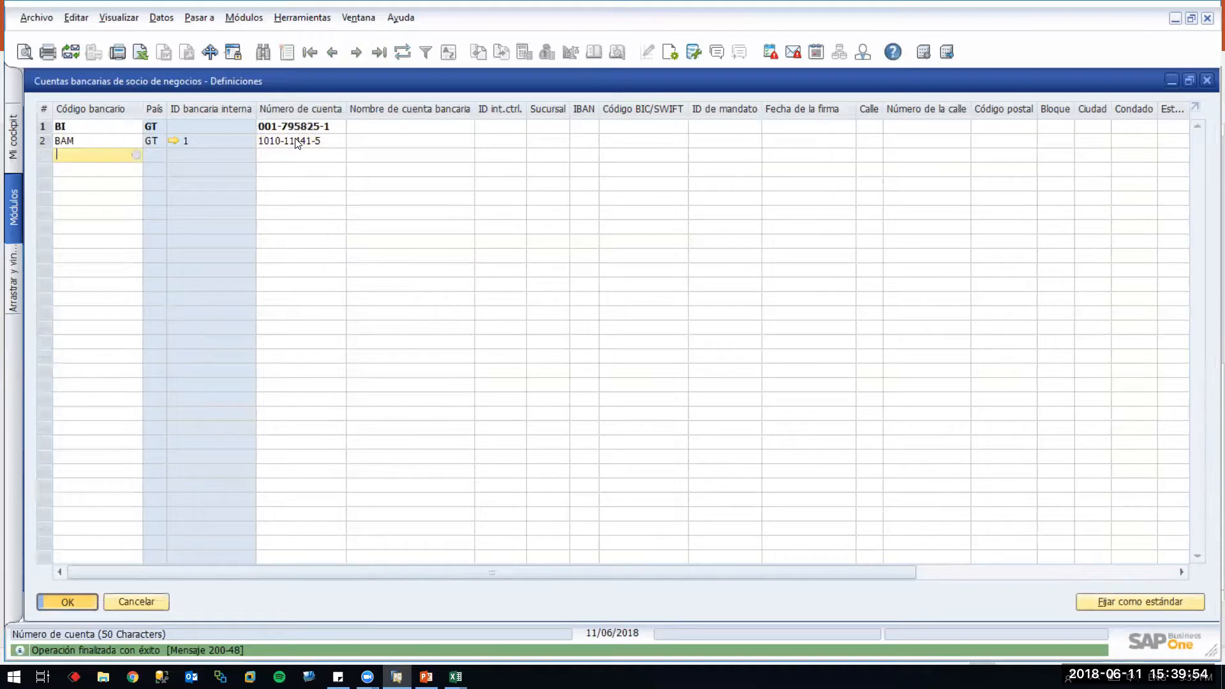
pyautogui.press('Return')
pyautogui.press('Return')
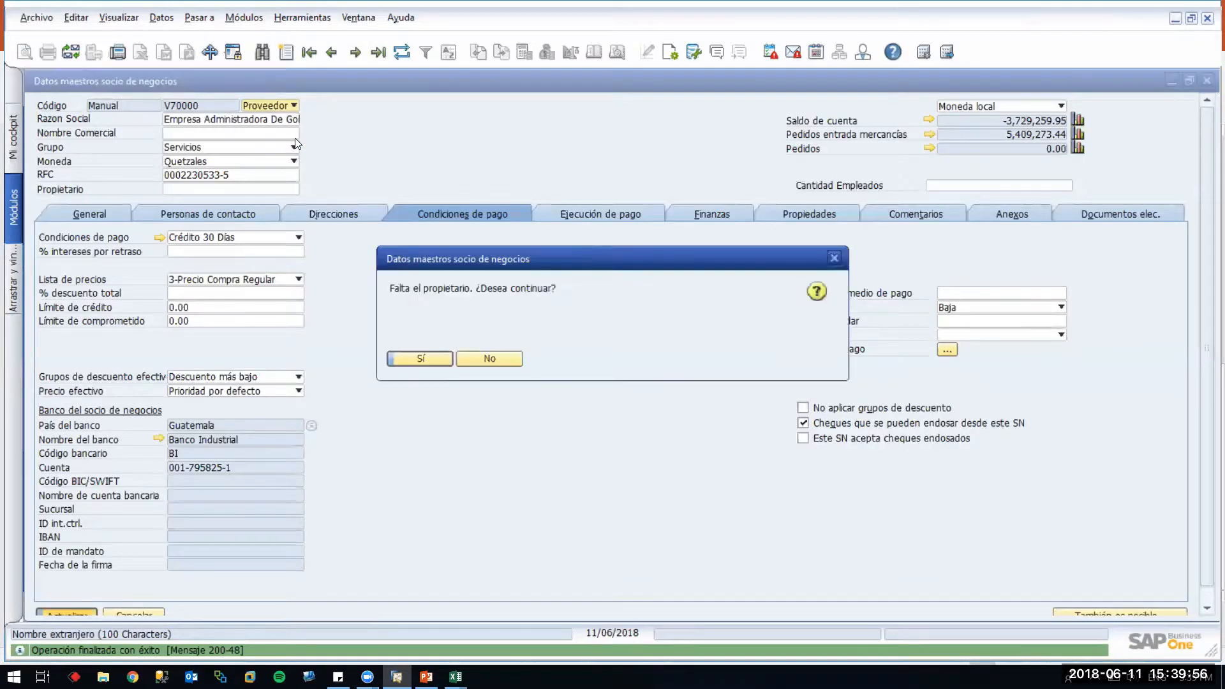
pyautogui.press('Return')
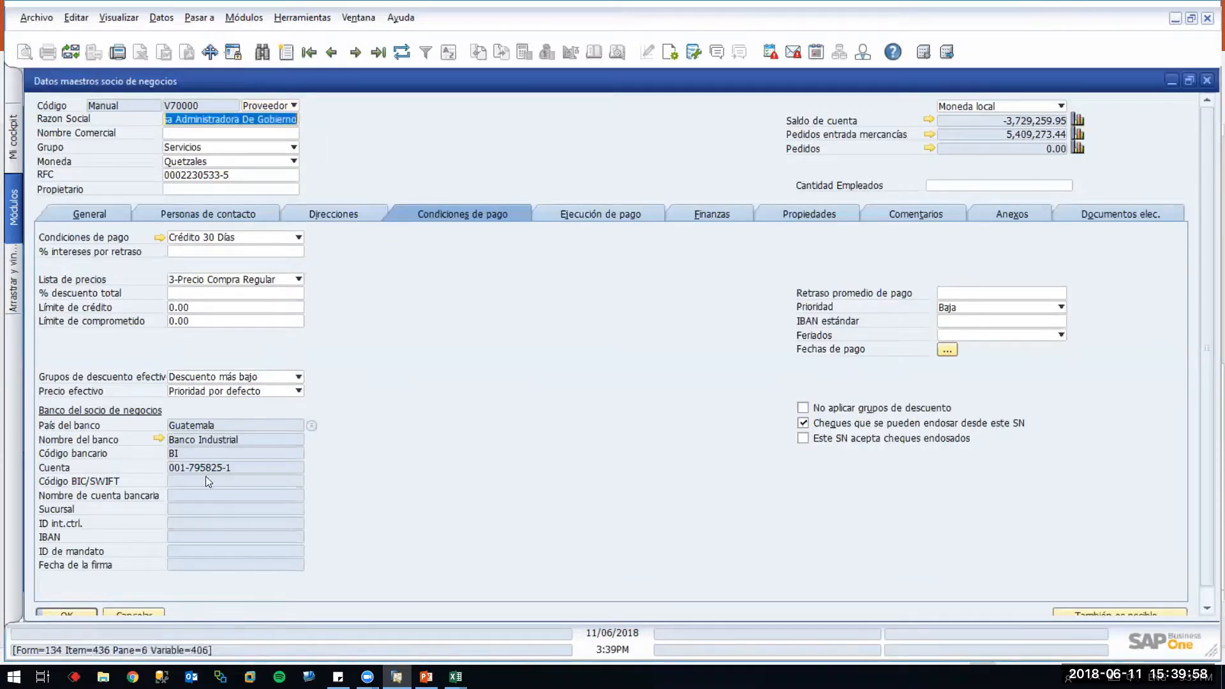
# Set the BAM account as the vendor's default bank and update, confirming the save
pyautogui.click(313, 425)
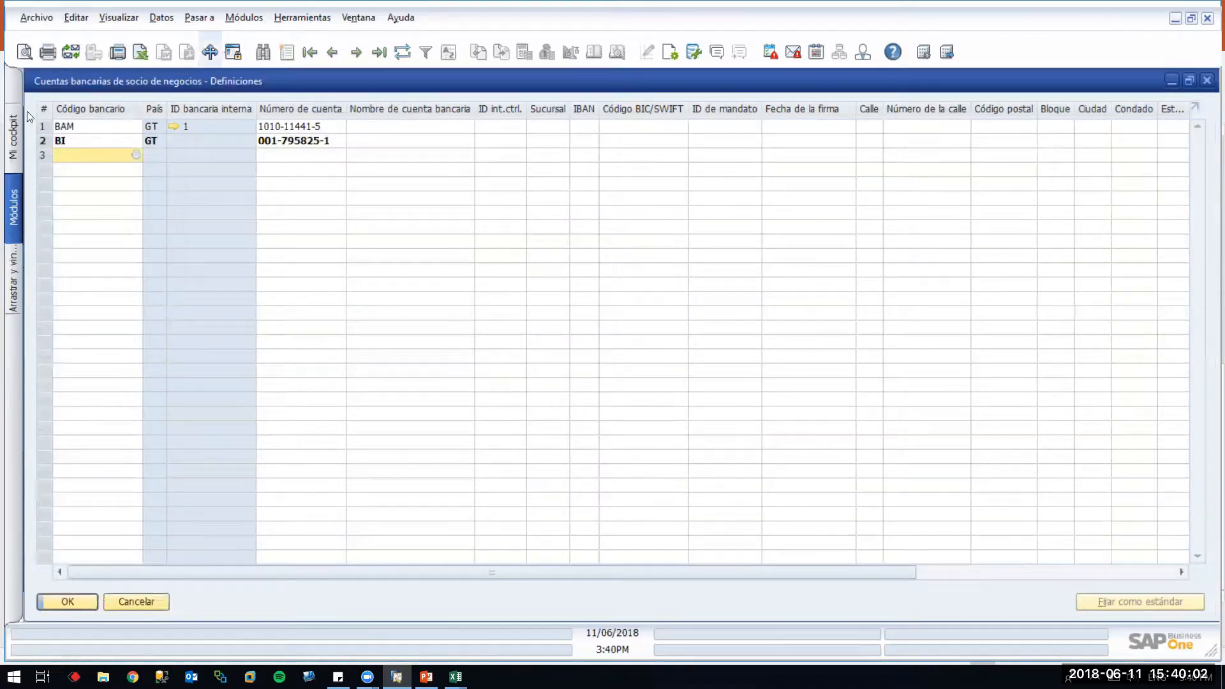
pyautogui.click(40, 126)
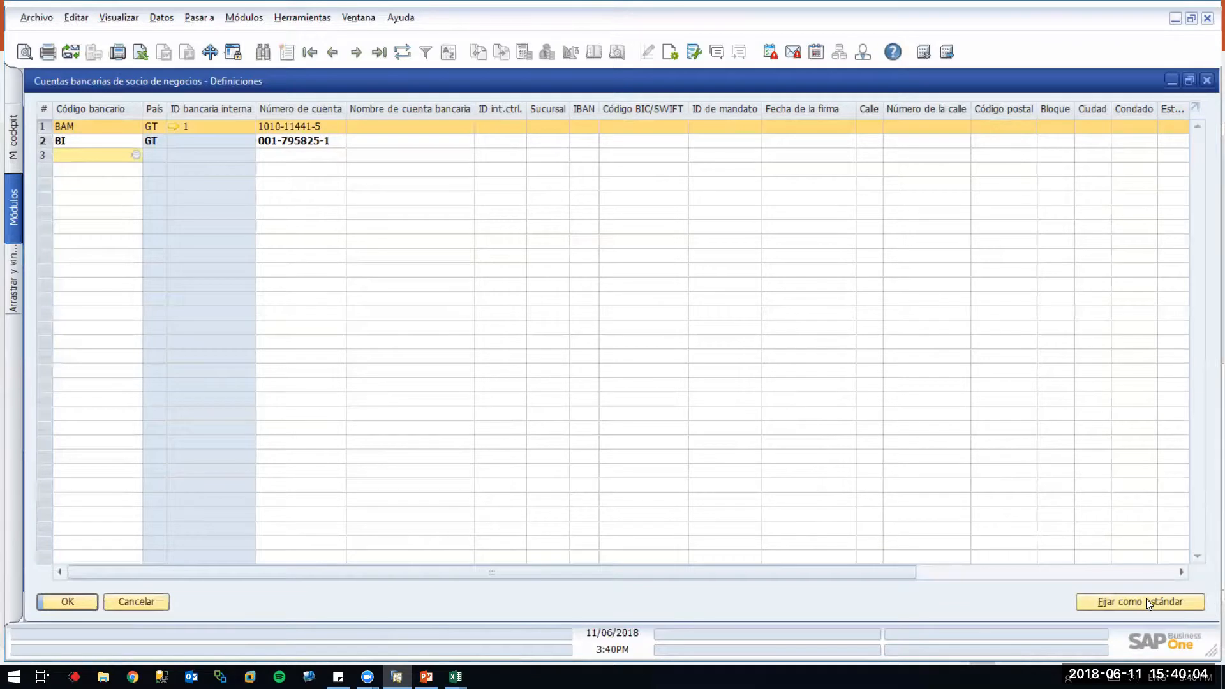
pyautogui.click(83, 603)
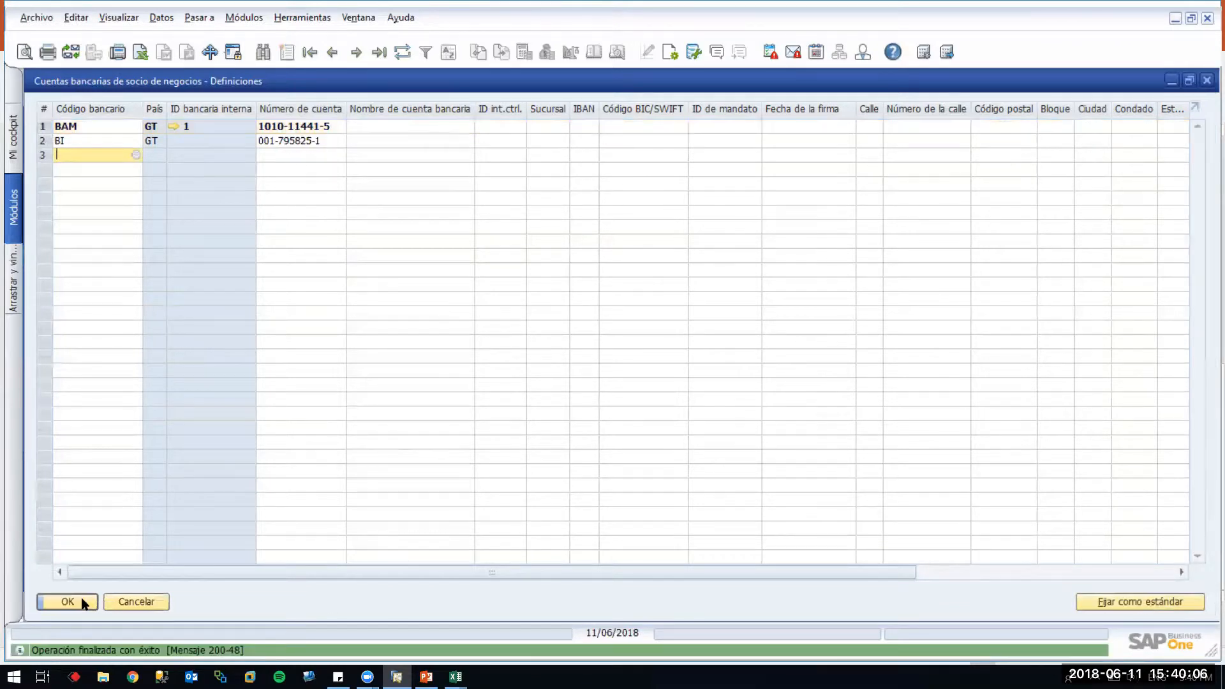
pyautogui.click(81, 602)
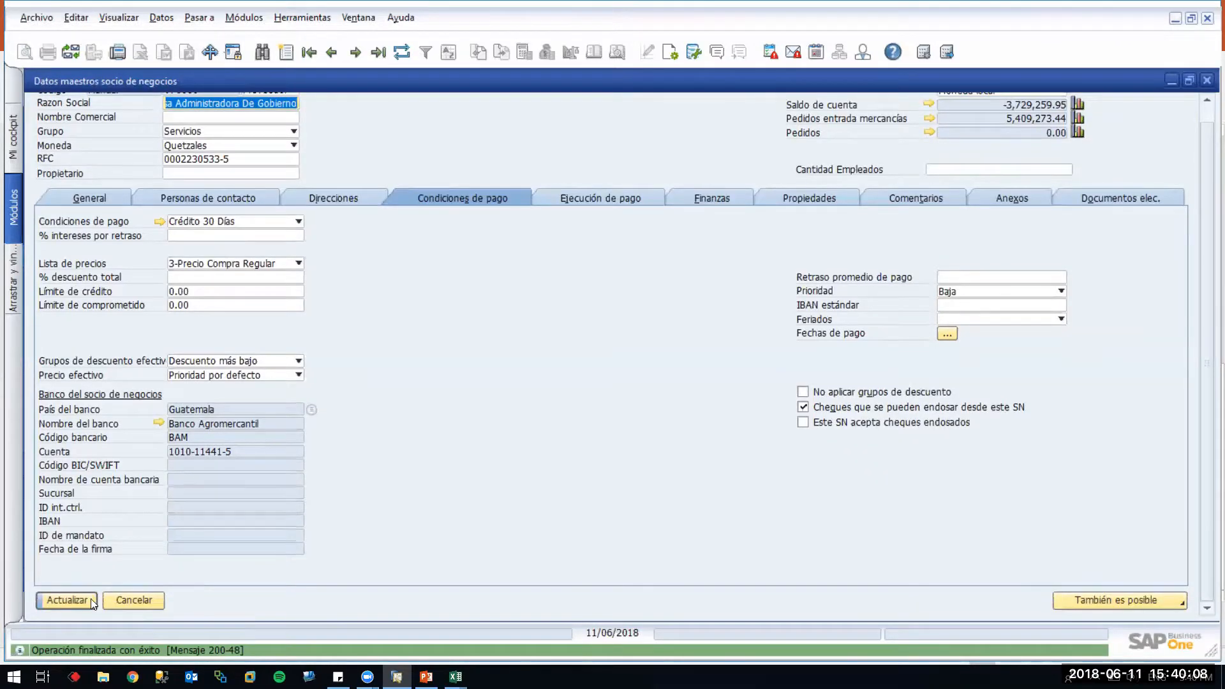
pyautogui.click(90, 601)
pyautogui.click(479, 355)
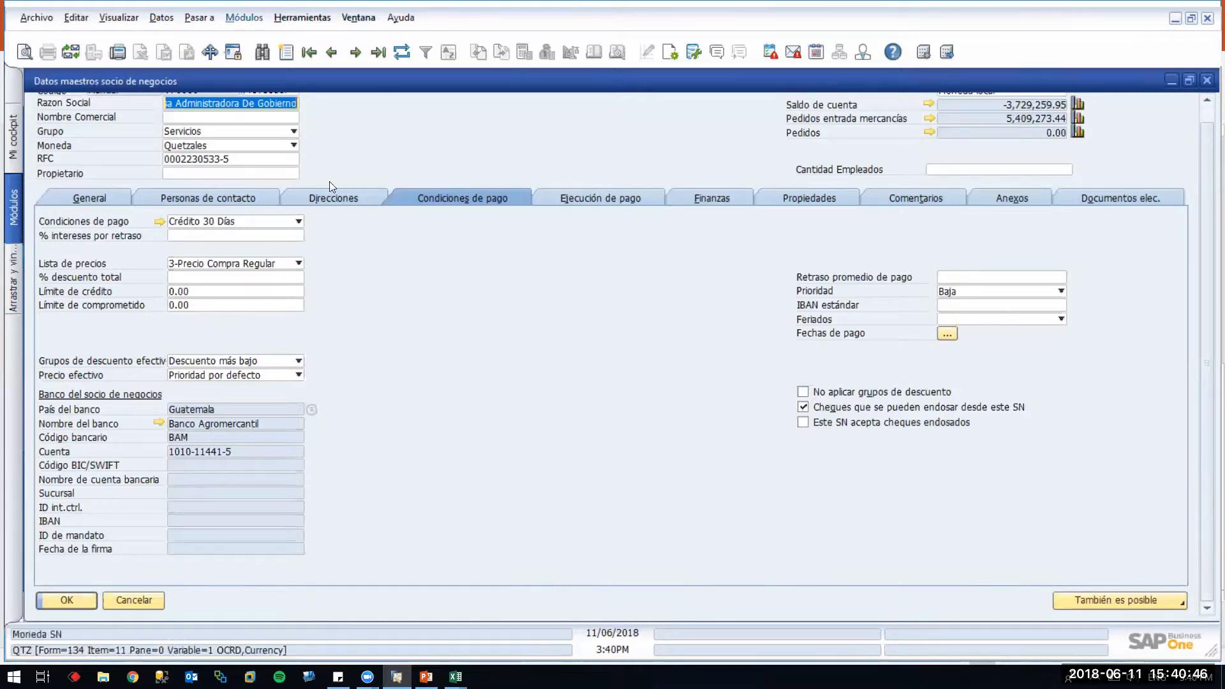
# Show vendor V70000's Ejecución de pago settings, check the Visualizar menu, then launch File Explorer
pyautogui.click(601, 198)
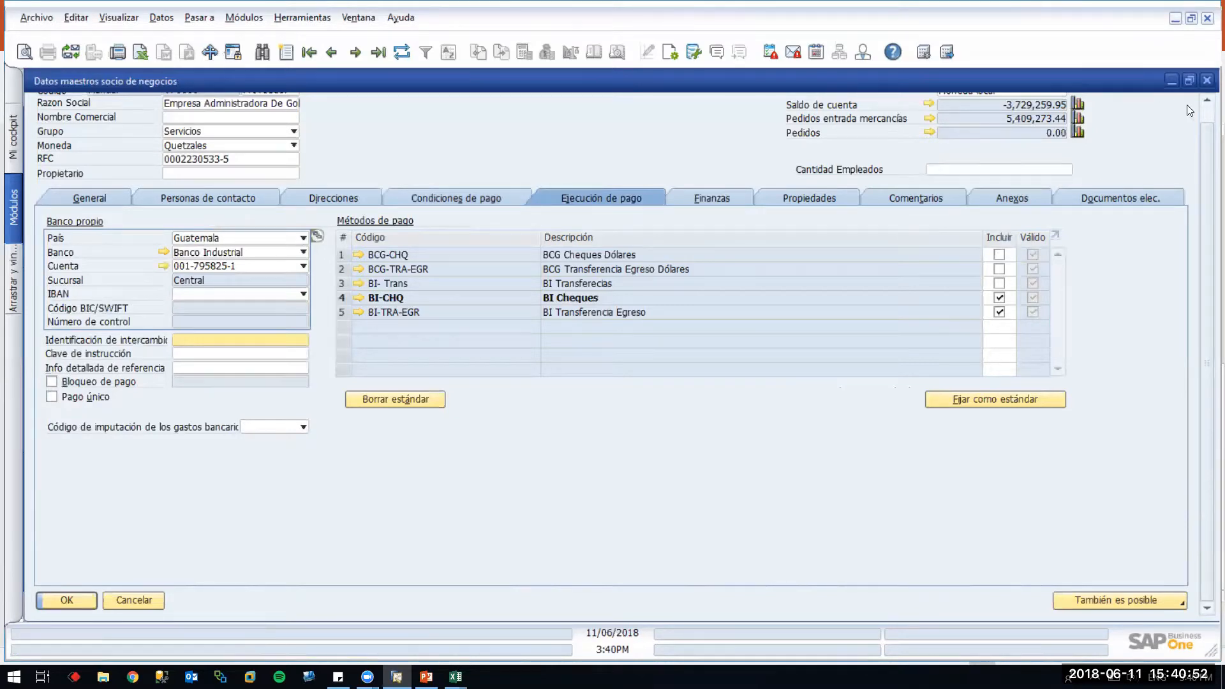
pyautogui.click(1203, 116)
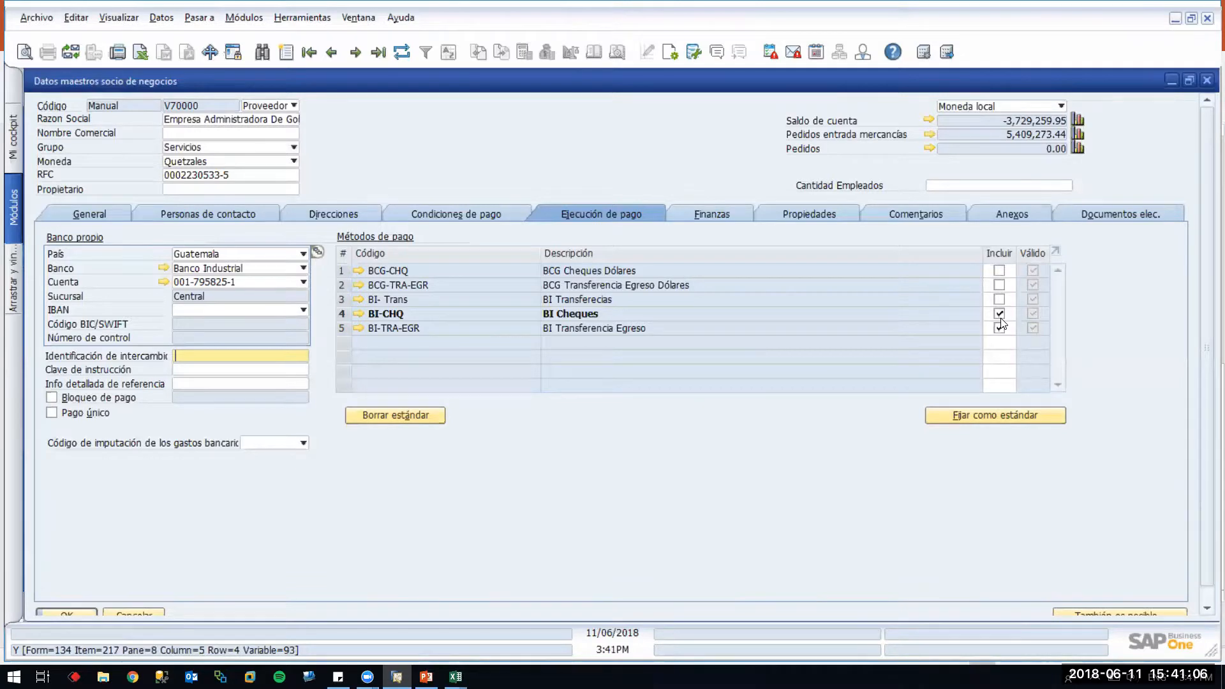
pyautogui.click(117, 17)
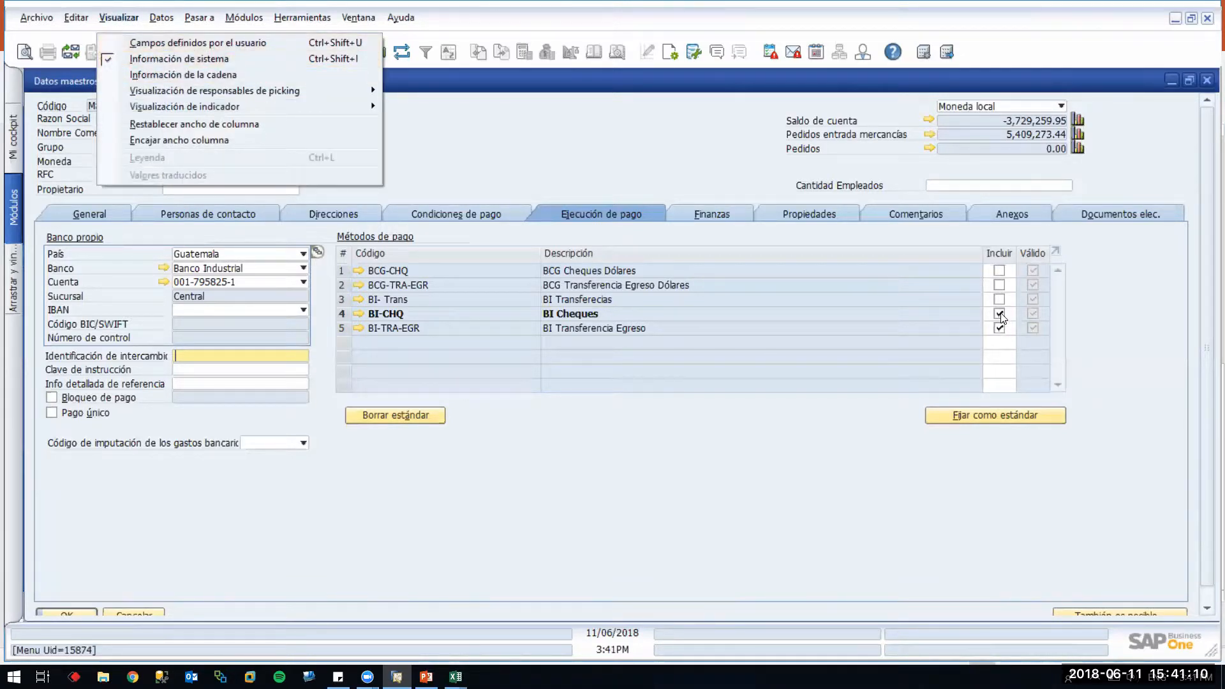
pyautogui.click(723, 241)
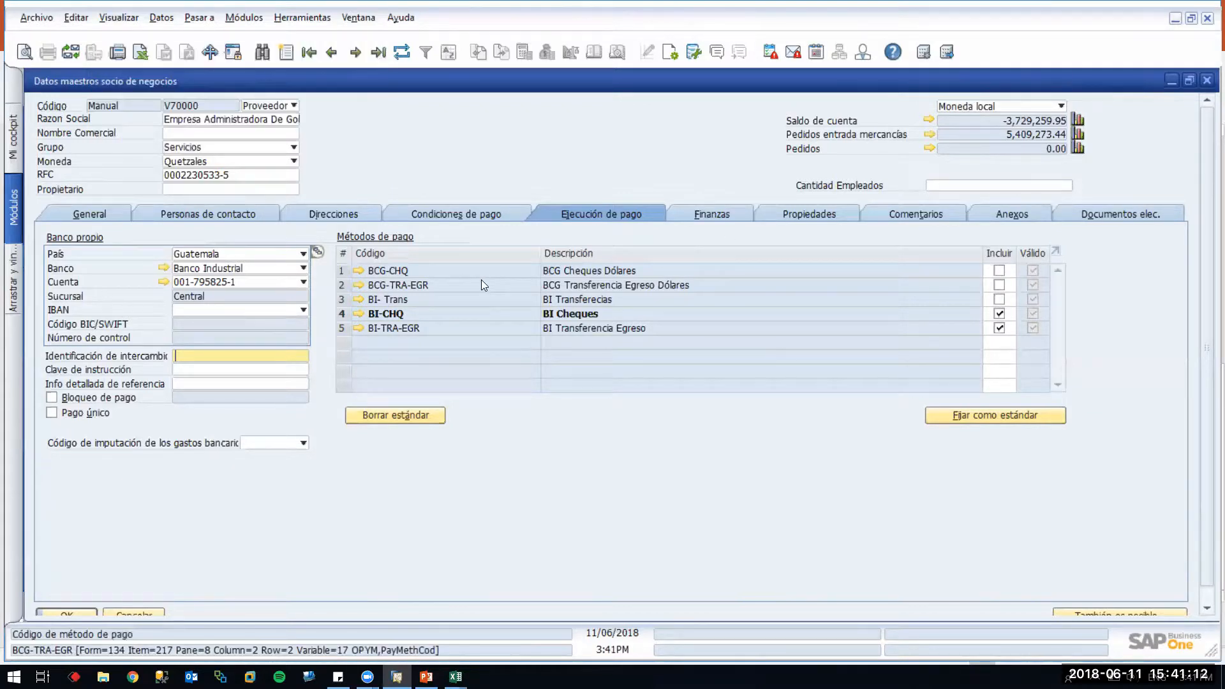
pyautogui.moveTo(481, 280)
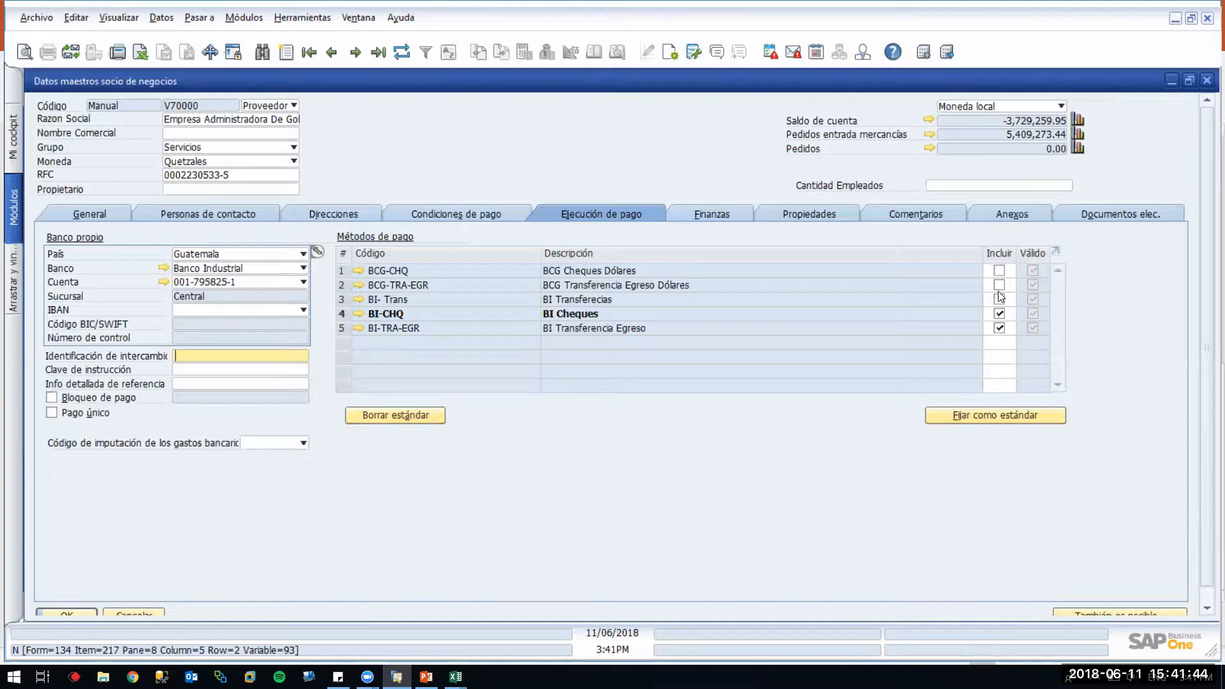
pyautogui.click(103, 677)
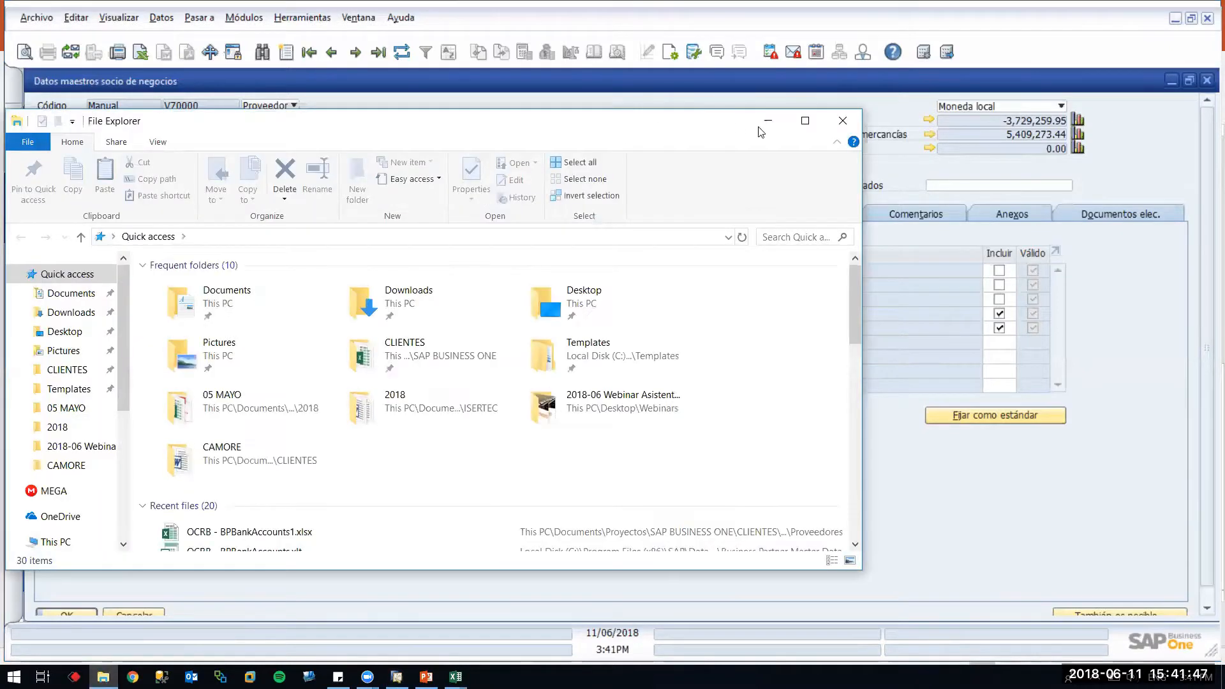
# Maximize File Explorer and navigate to the DTW Business Partners > Business Partner Master Data templates
pyautogui.click(805, 120)
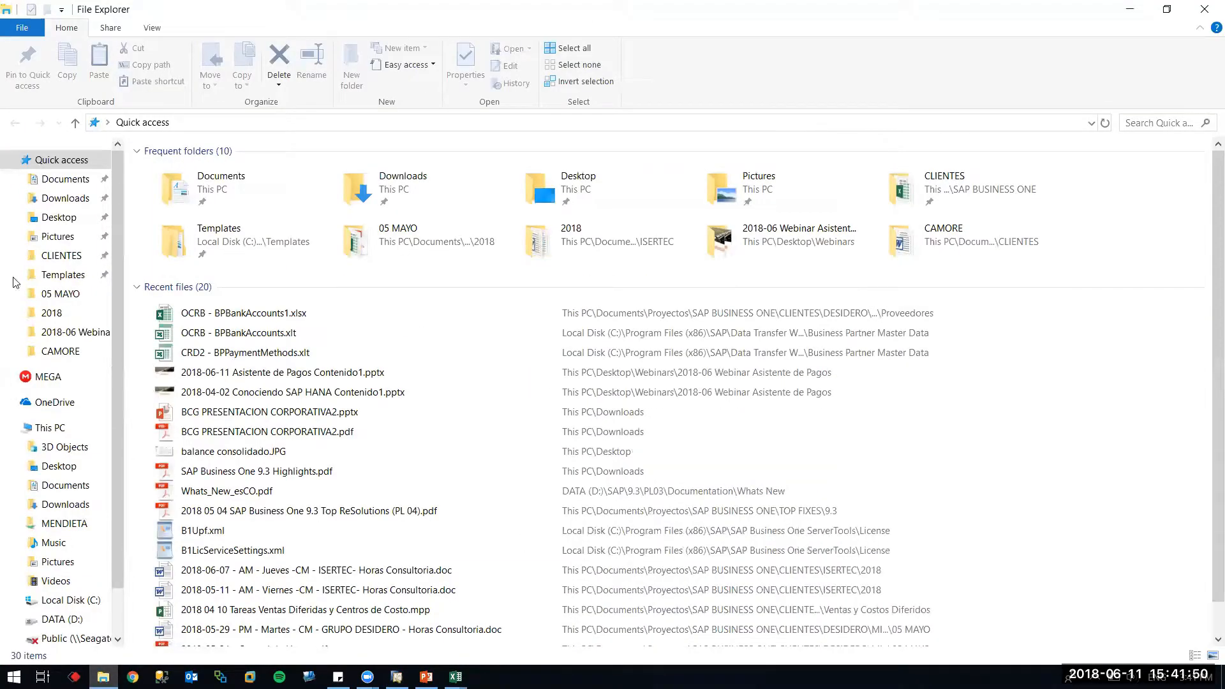
pyautogui.click(64, 276)
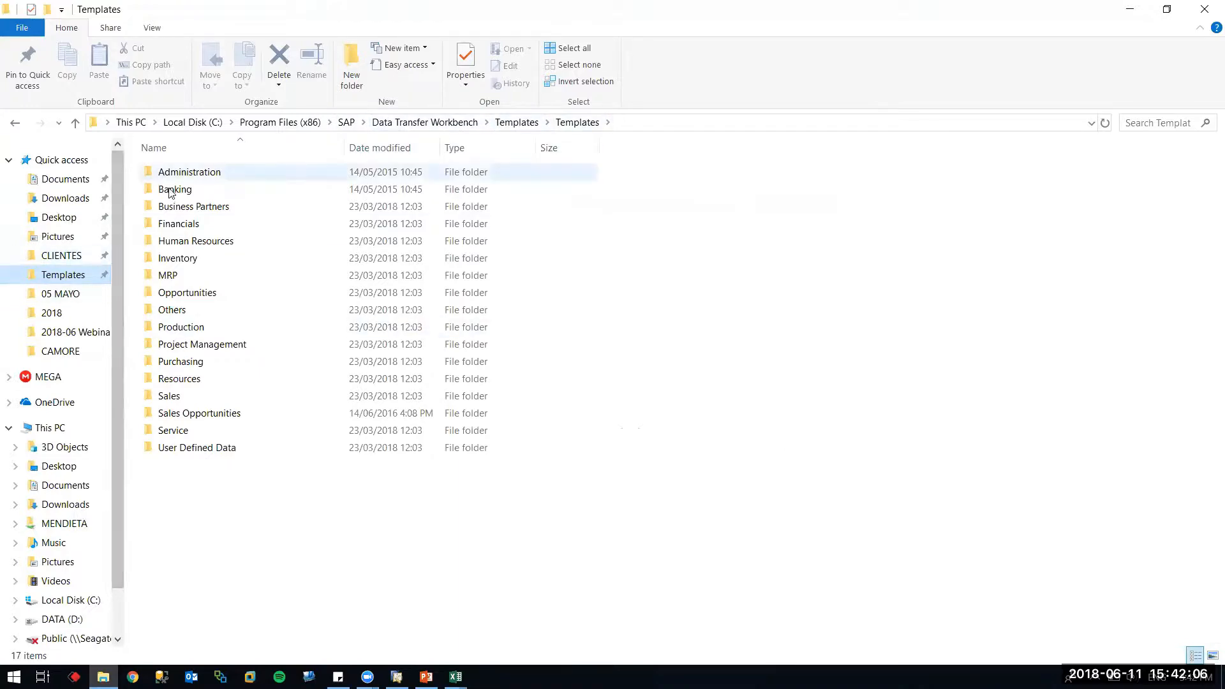
pyautogui.doubleClick(183, 211)
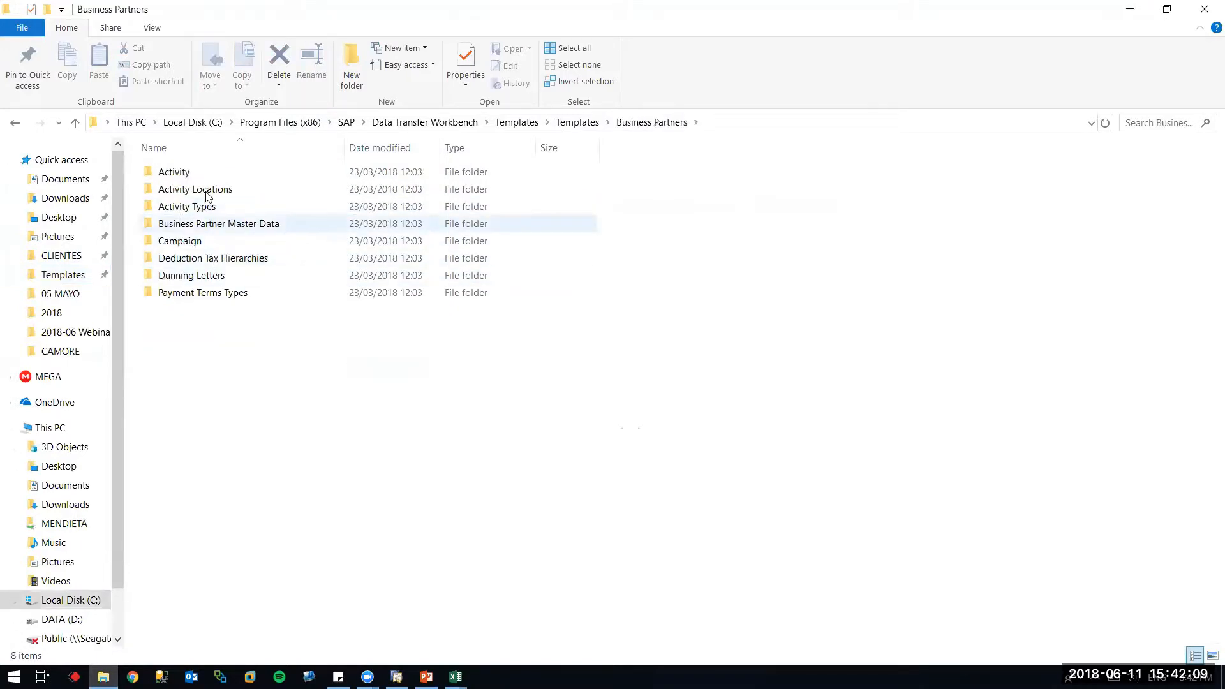
pyautogui.doubleClick(211, 225)
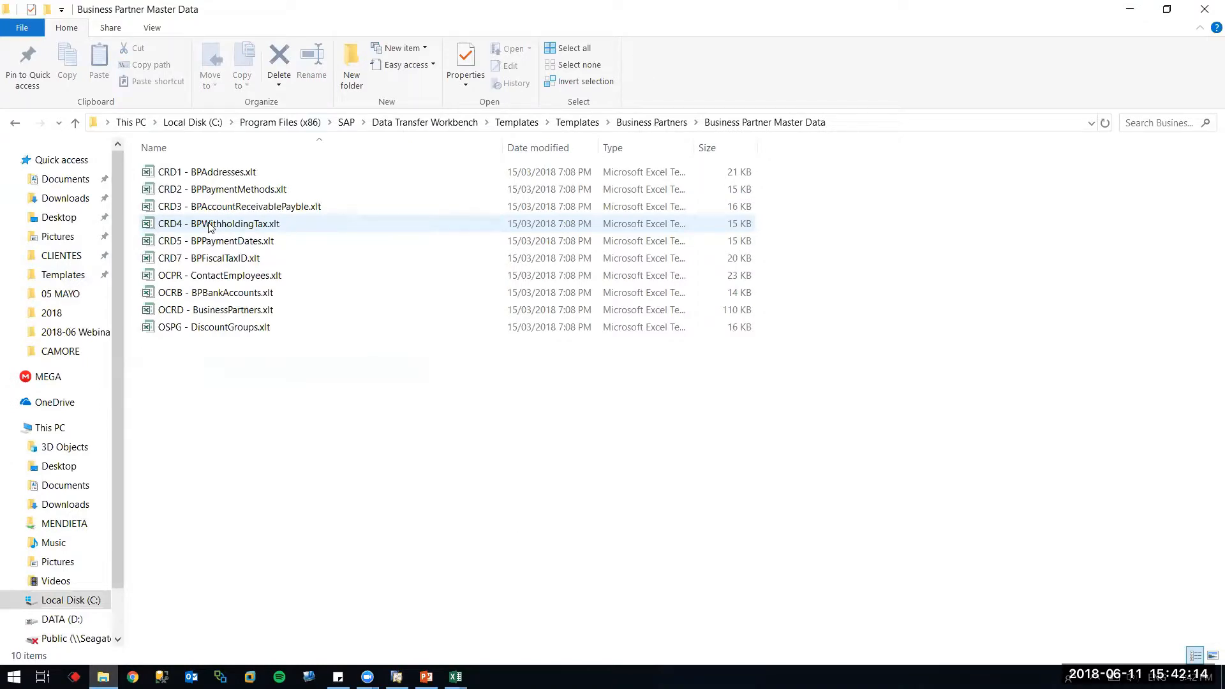
# Look over the .xlt templates and open CRD2 - BPPaymentMethods.xlt in Excel
pyautogui.click(214, 312)
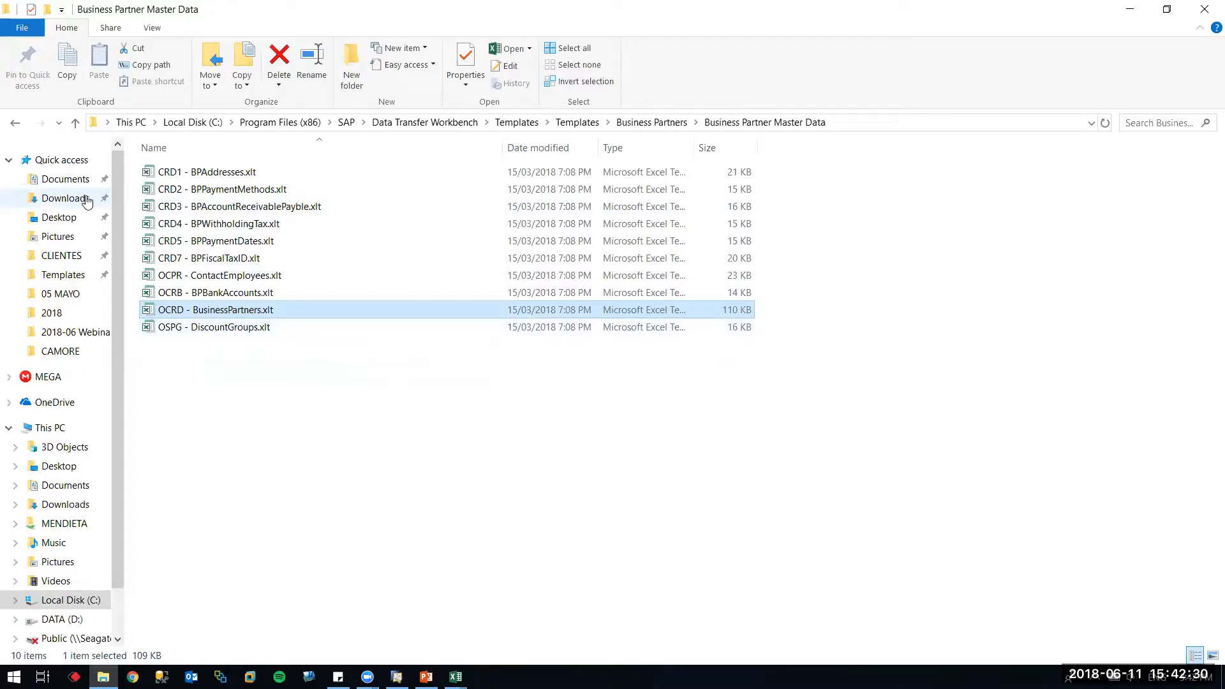
pyautogui.click(232, 174)
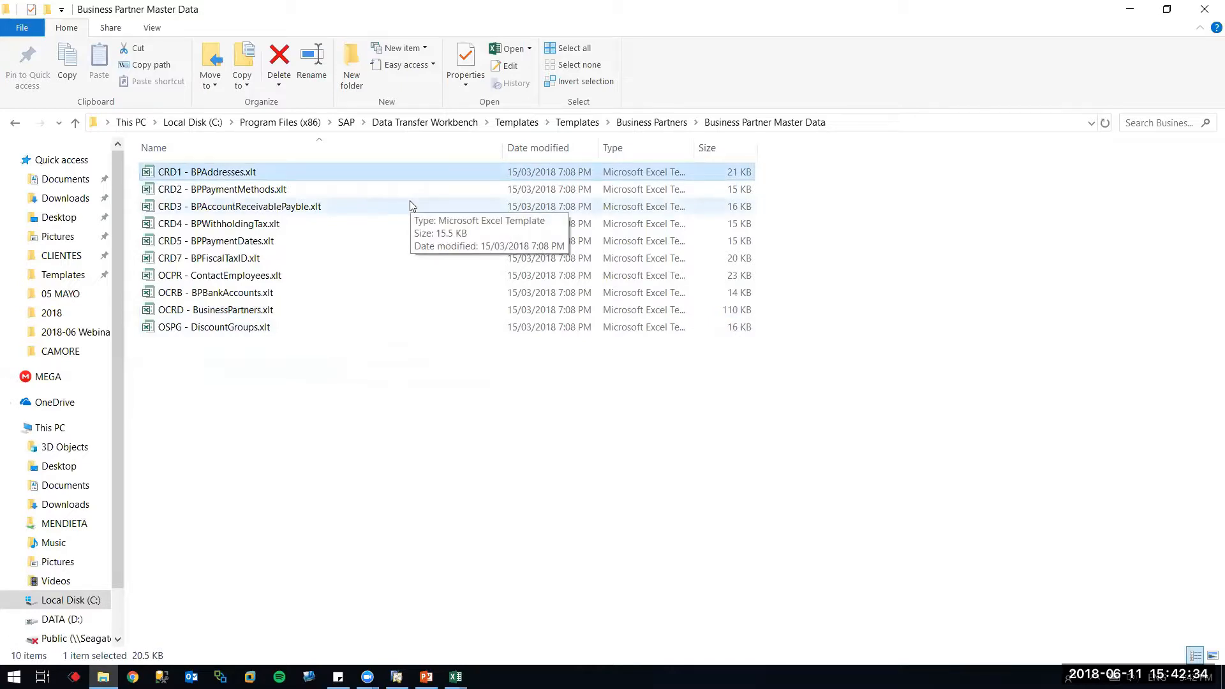
pyautogui.click(185, 192)
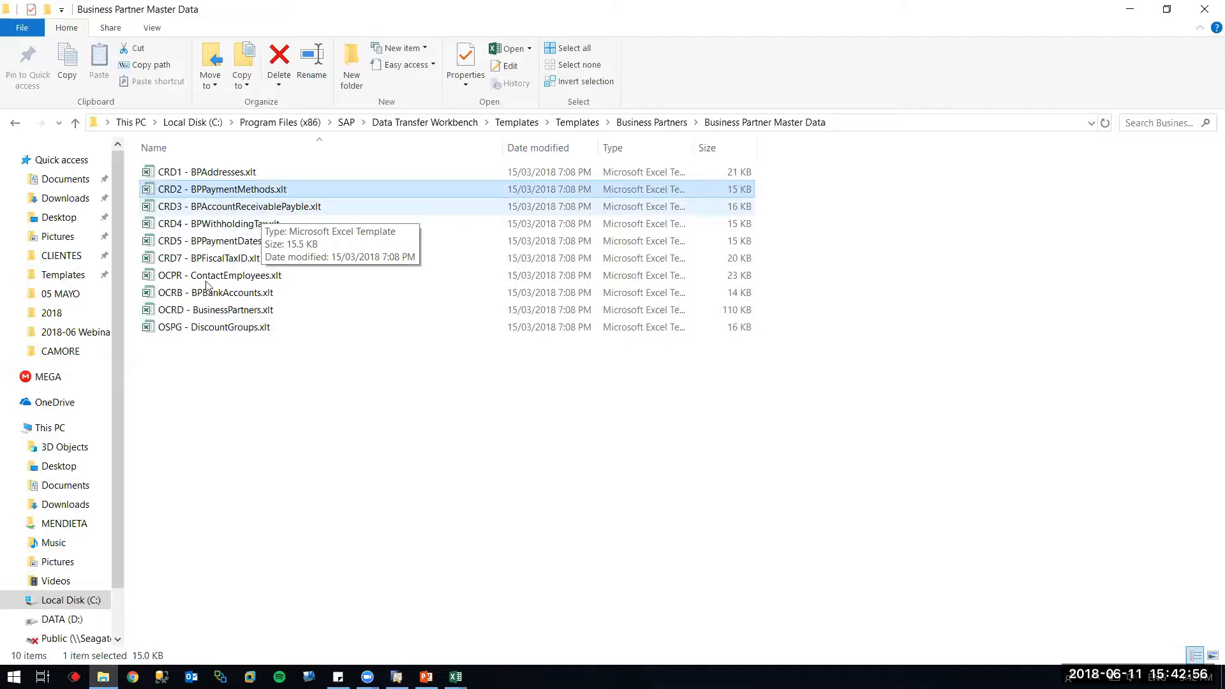
pyautogui.click(202, 228)
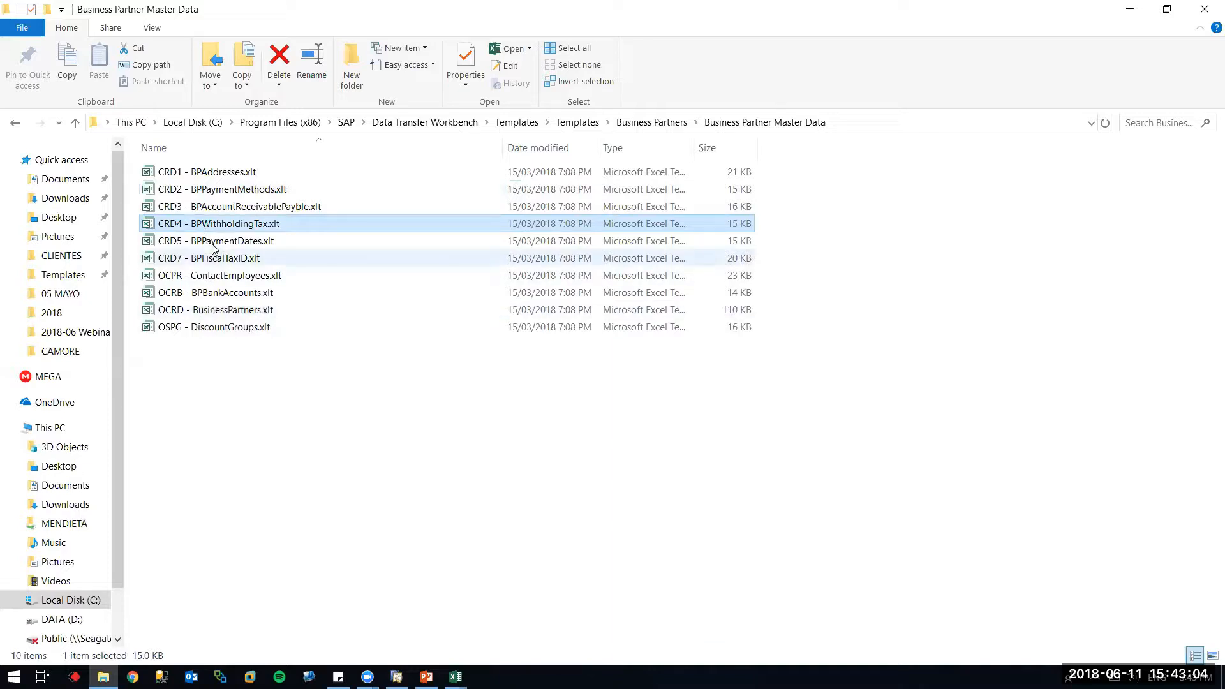
pyautogui.click(215, 242)
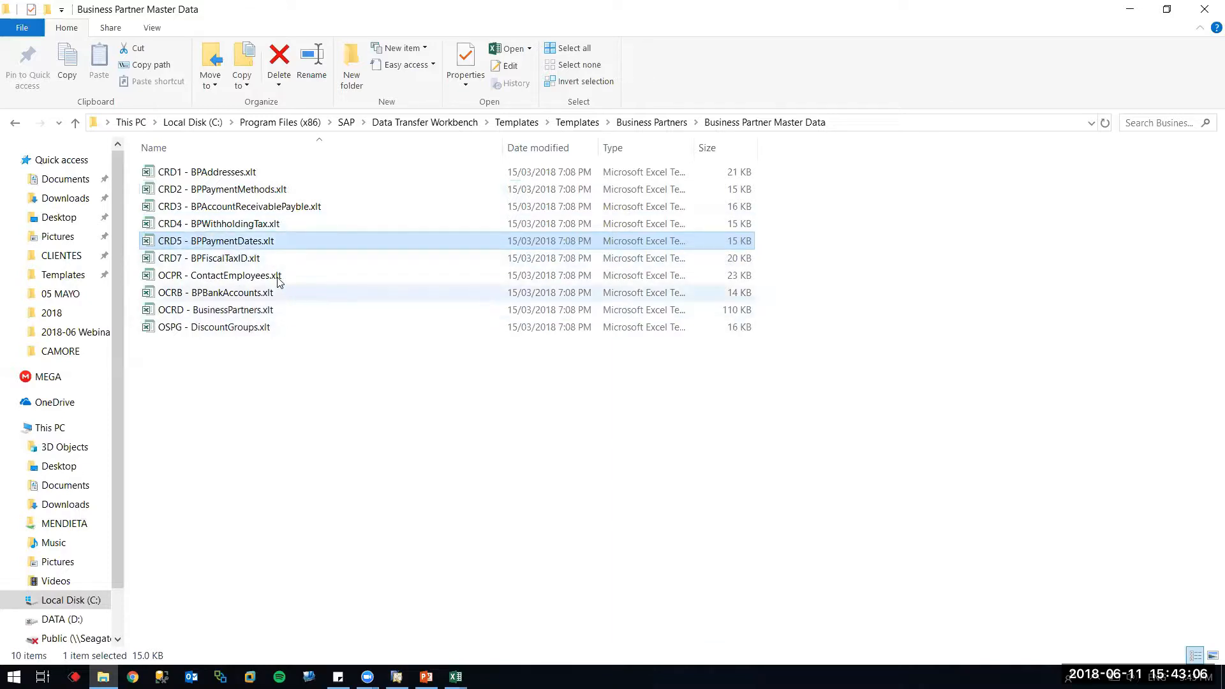
pyautogui.click(250, 261)
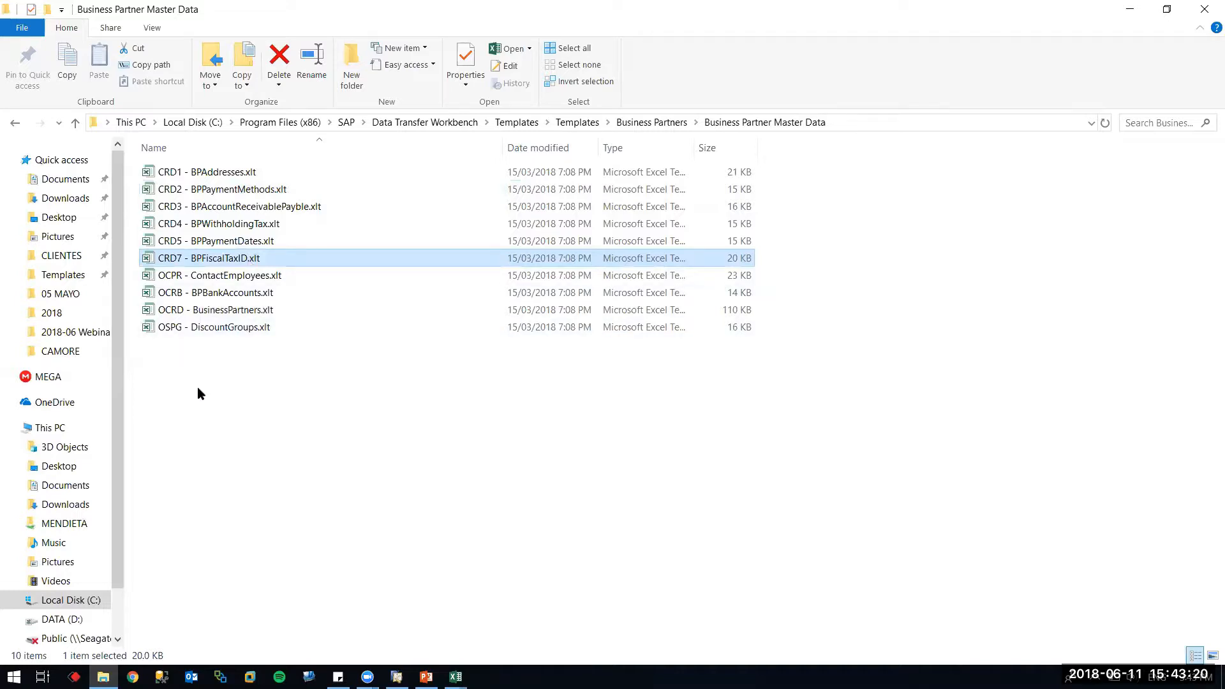
pyautogui.click(255, 298)
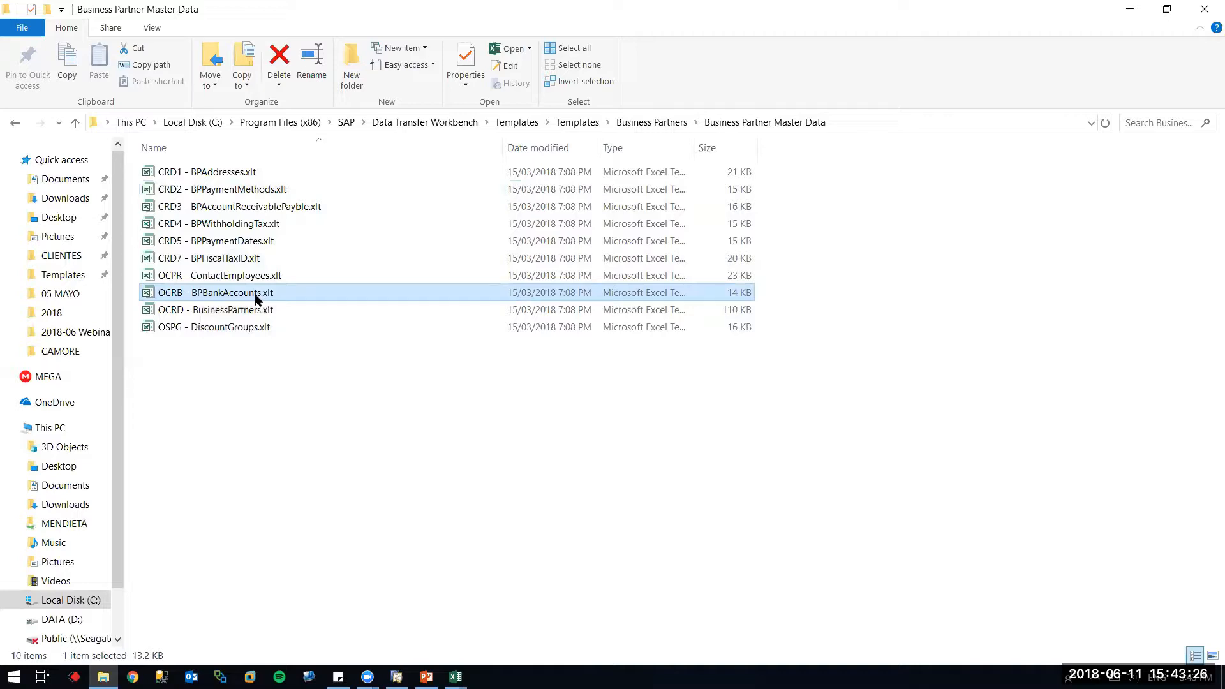
pyautogui.doubleClick(251, 191)
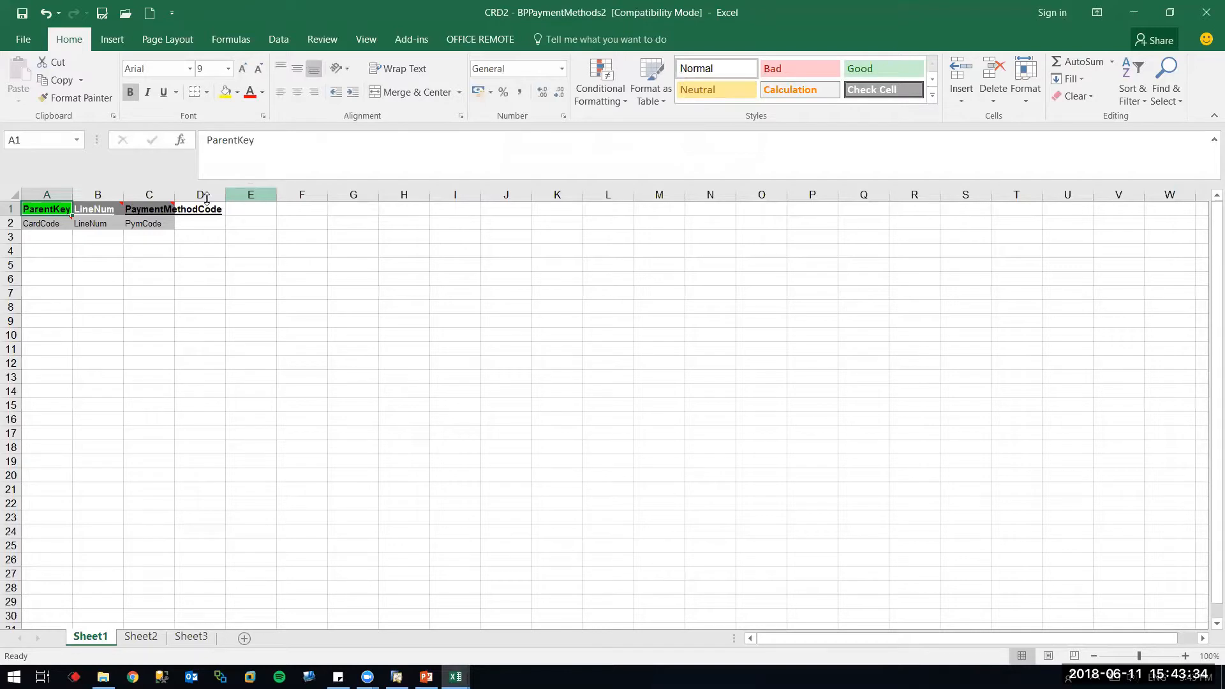
# Check the CRD2 template's ParentKey, LineNum and PaymentMethodCode cells, then return to SAP Business One
pyautogui.doubleClick(174, 192)
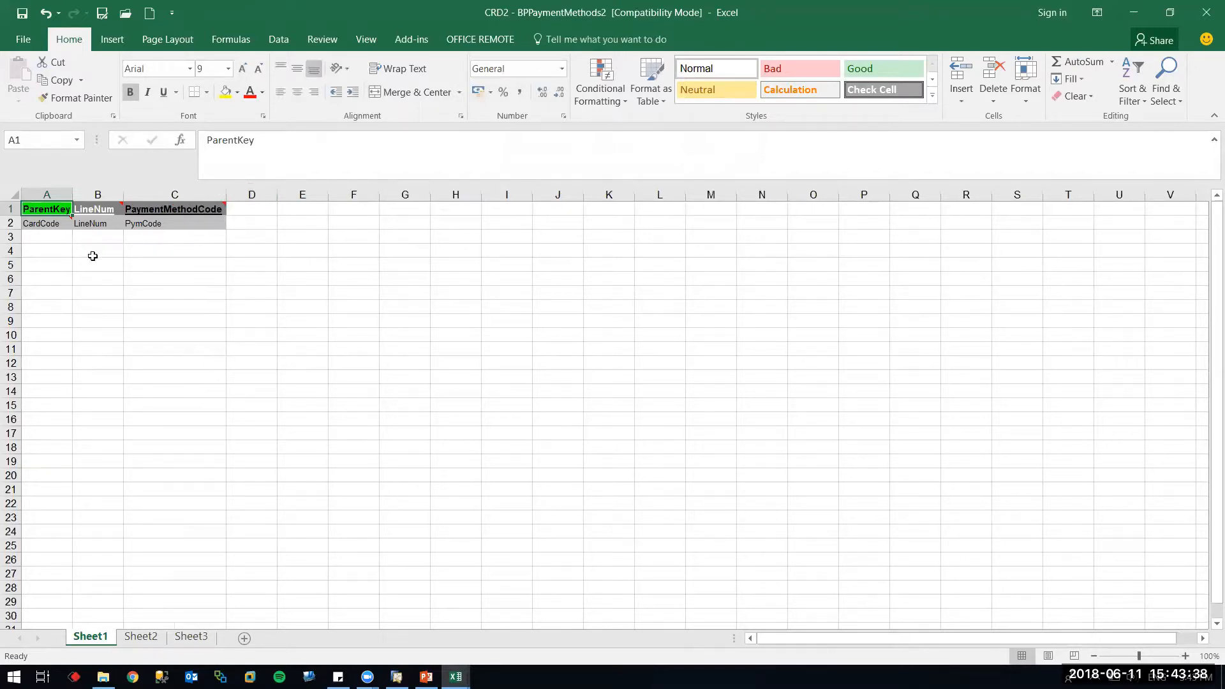
pyautogui.click(41, 235)
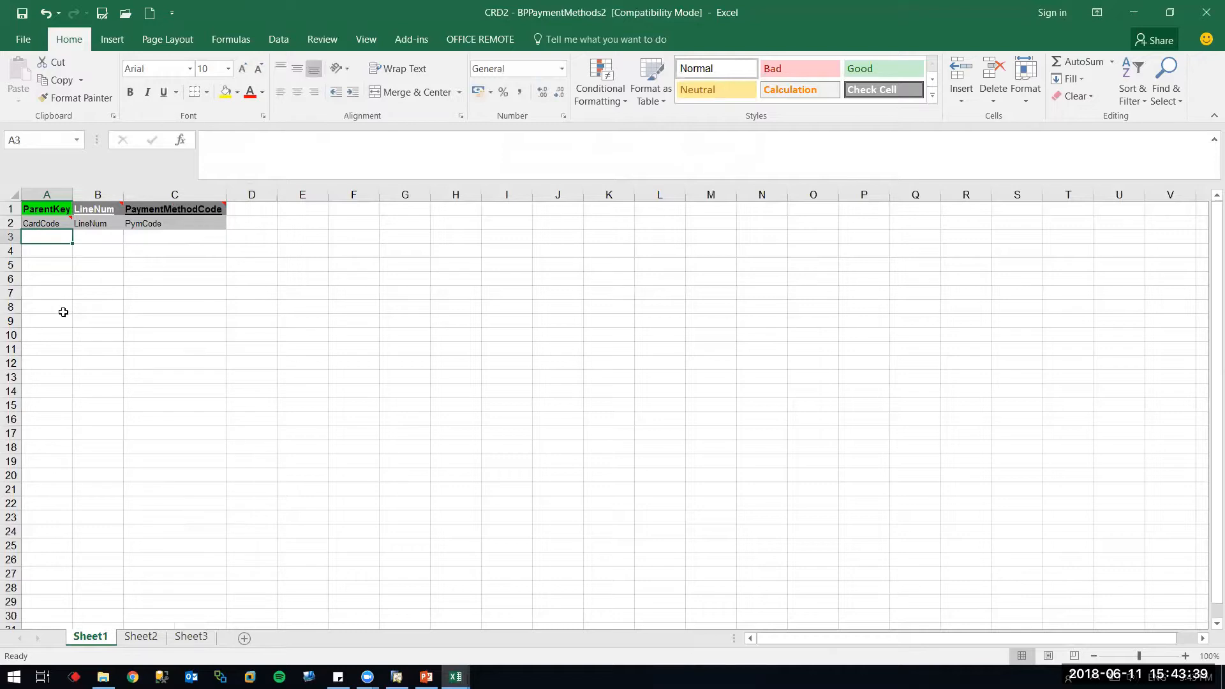
pyautogui.click(102, 236)
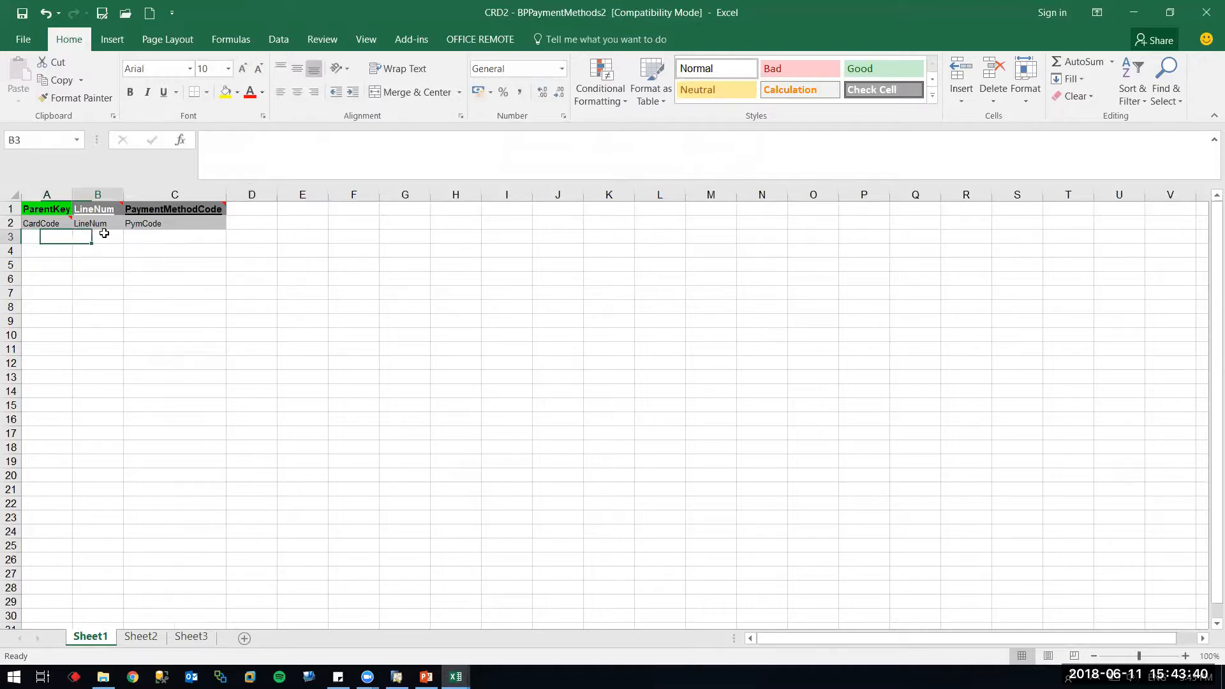
pyautogui.click(167, 241)
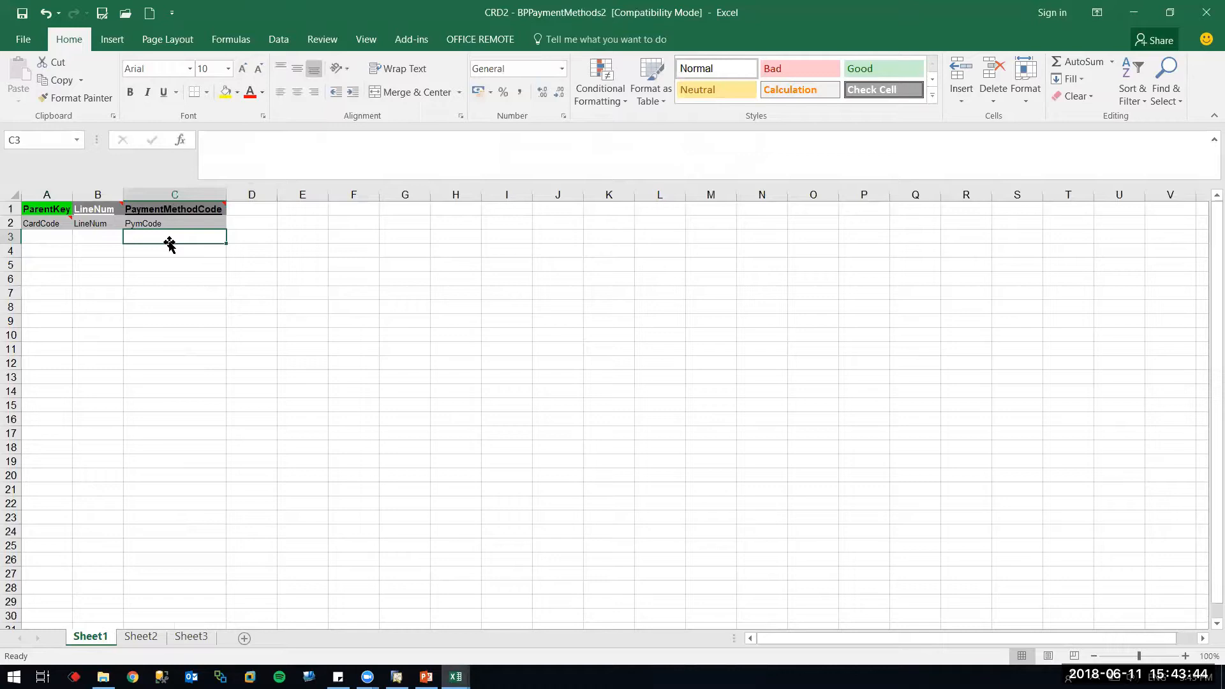
pyautogui.moveTo(222, 205)
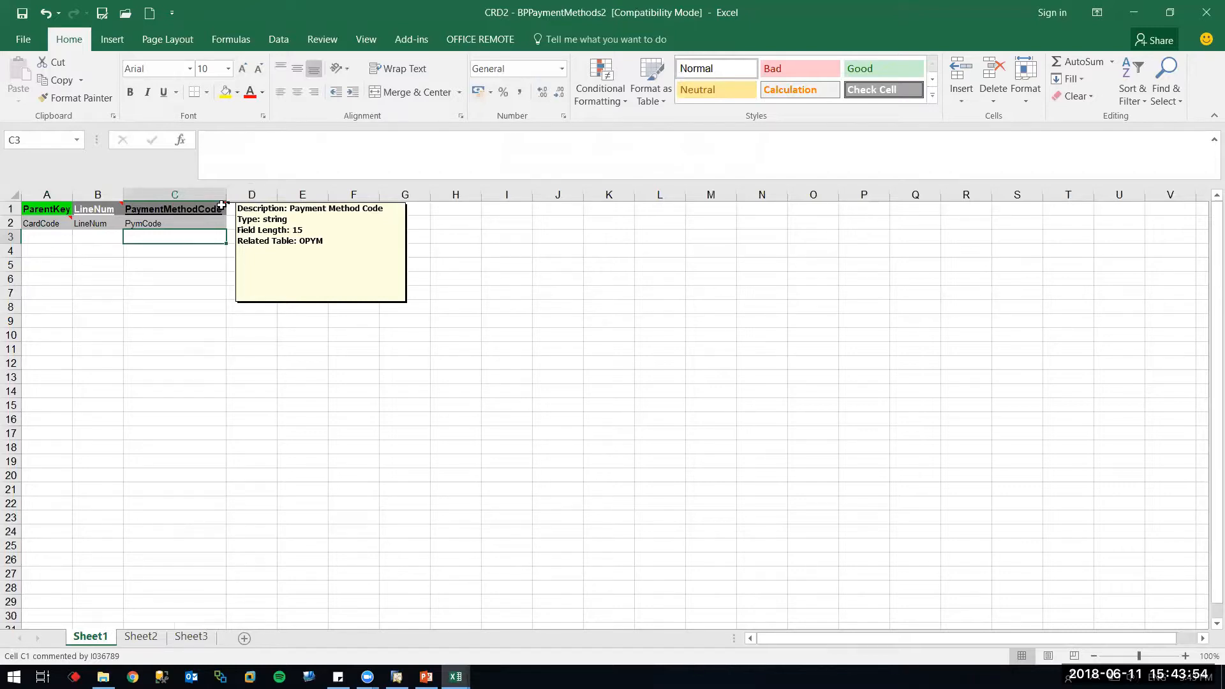
pyautogui.click(397, 676)
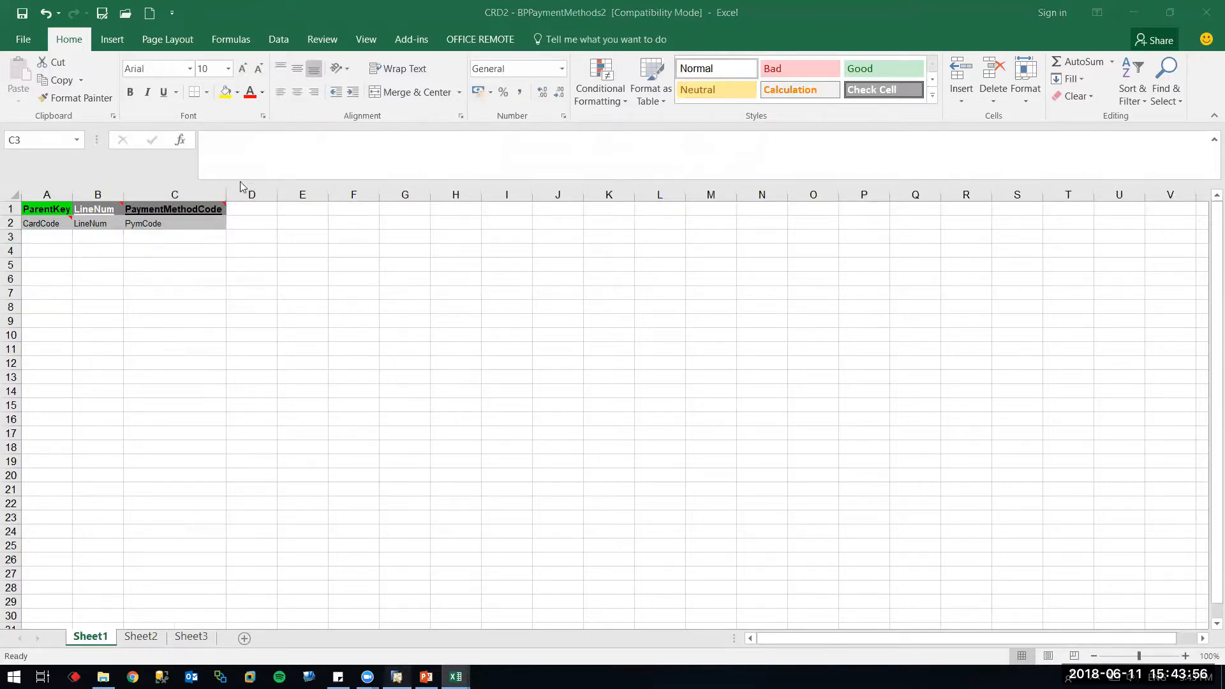
pyautogui.click(300, 20)
# Run a query generator query on table OPYM to list all payment methods
pyautogui.moveTo(421, 205)
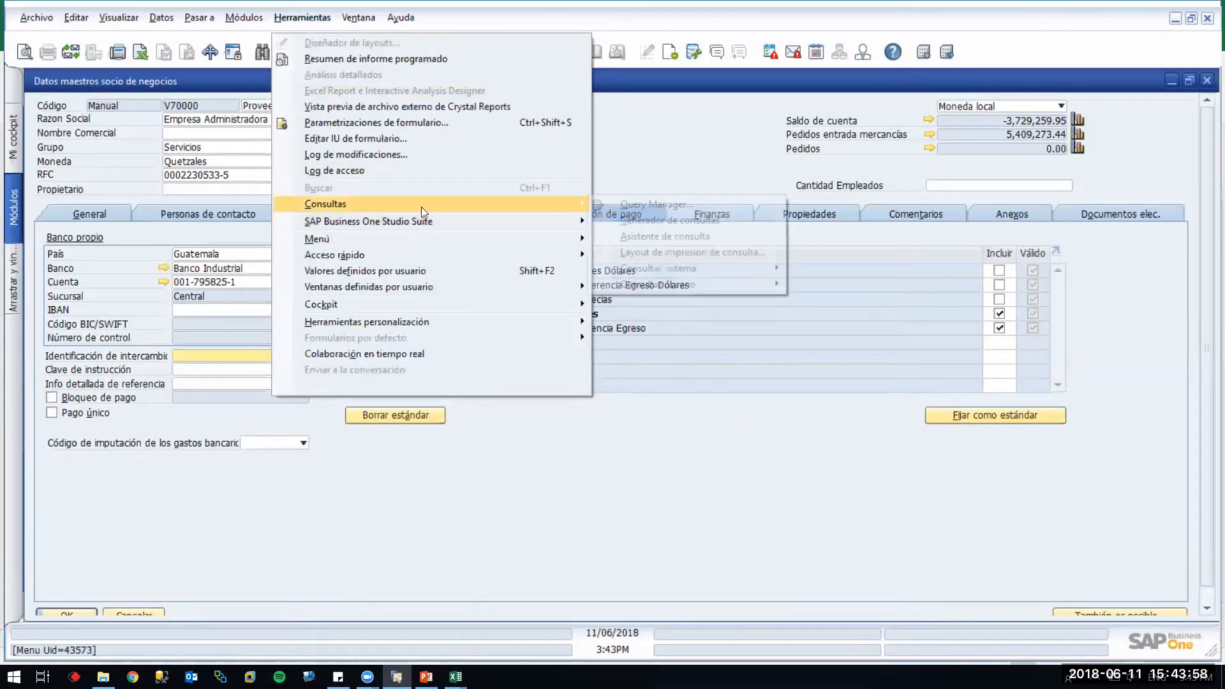
pyautogui.click(663, 220)
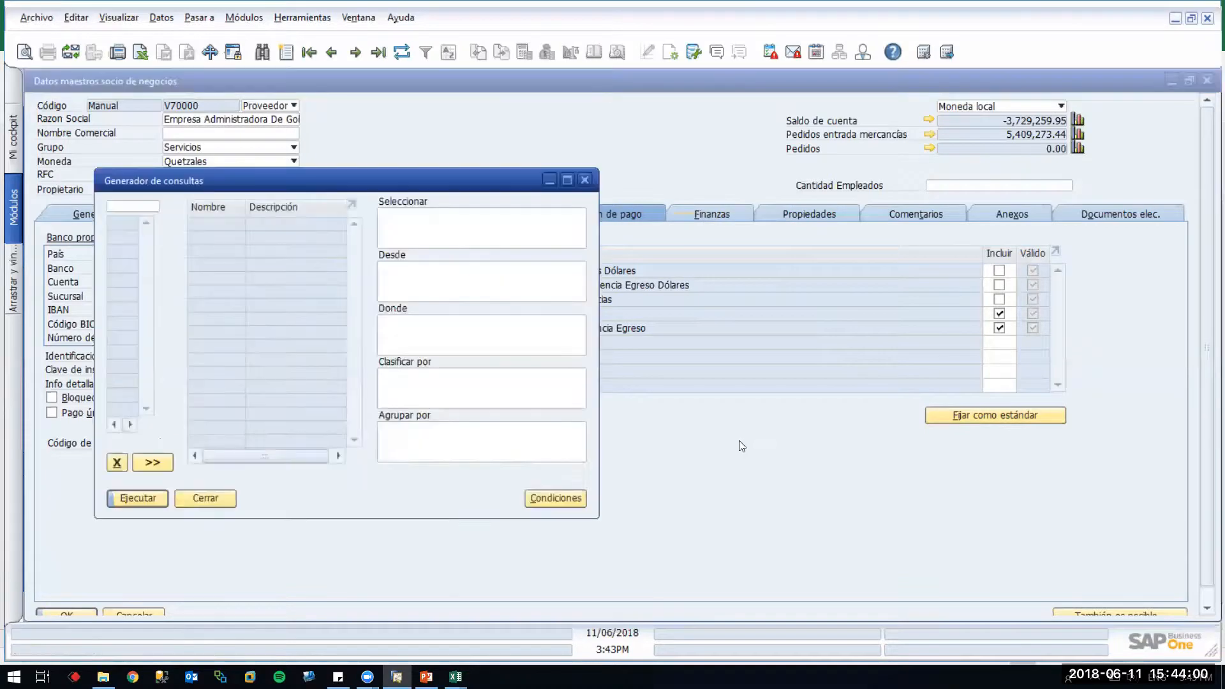
pyautogui.write('op')
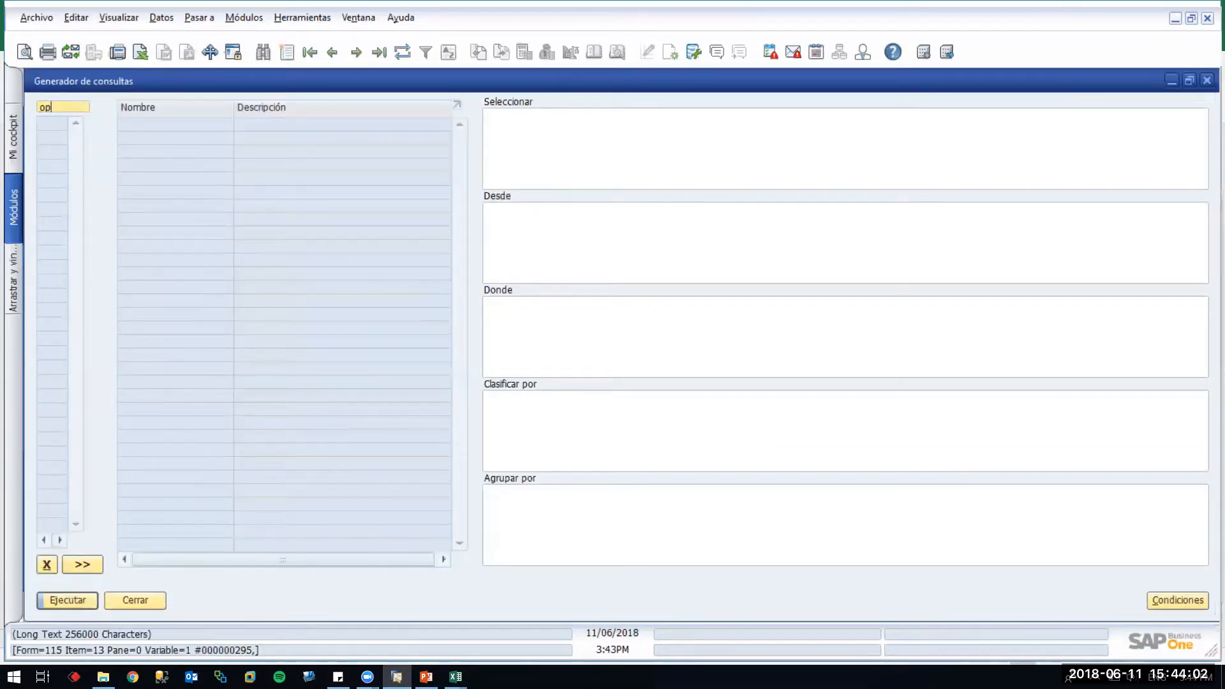
pyautogui.write('ym')
pyautogui.press('Tab')
pyautogui.click(72, 600)
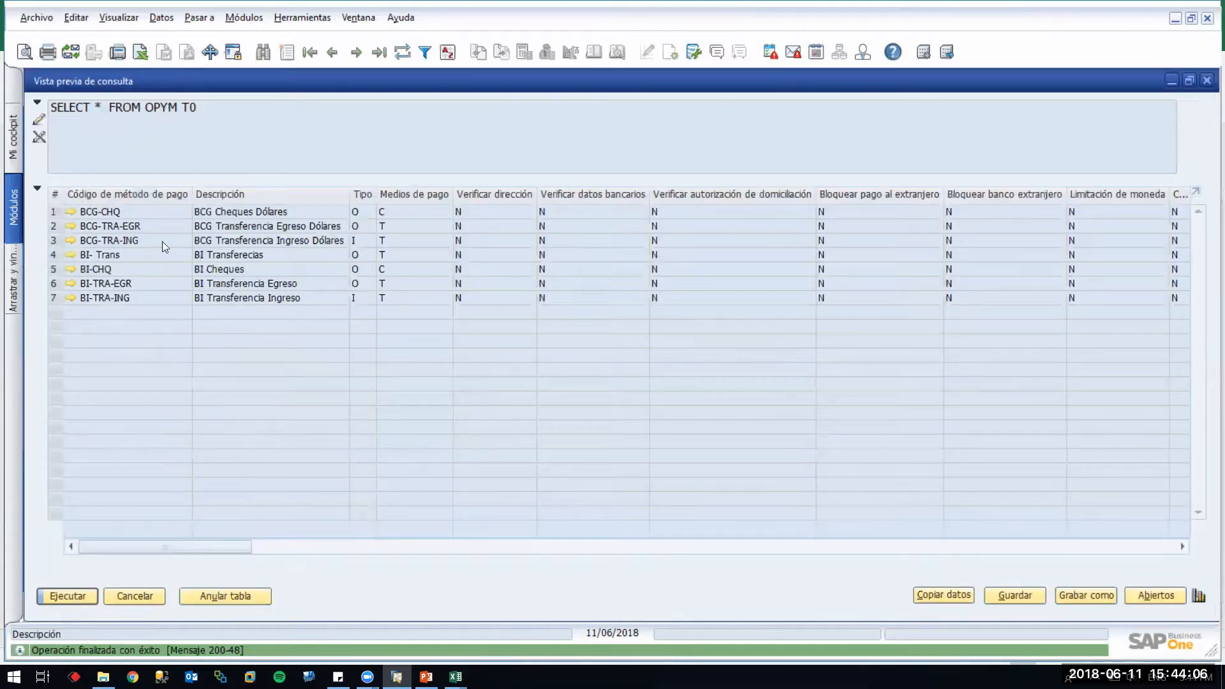
# Inspect payment method BCG-CHQ, rerun the OPYM query, and resize the result windows
pyautogui.click(71, 214)
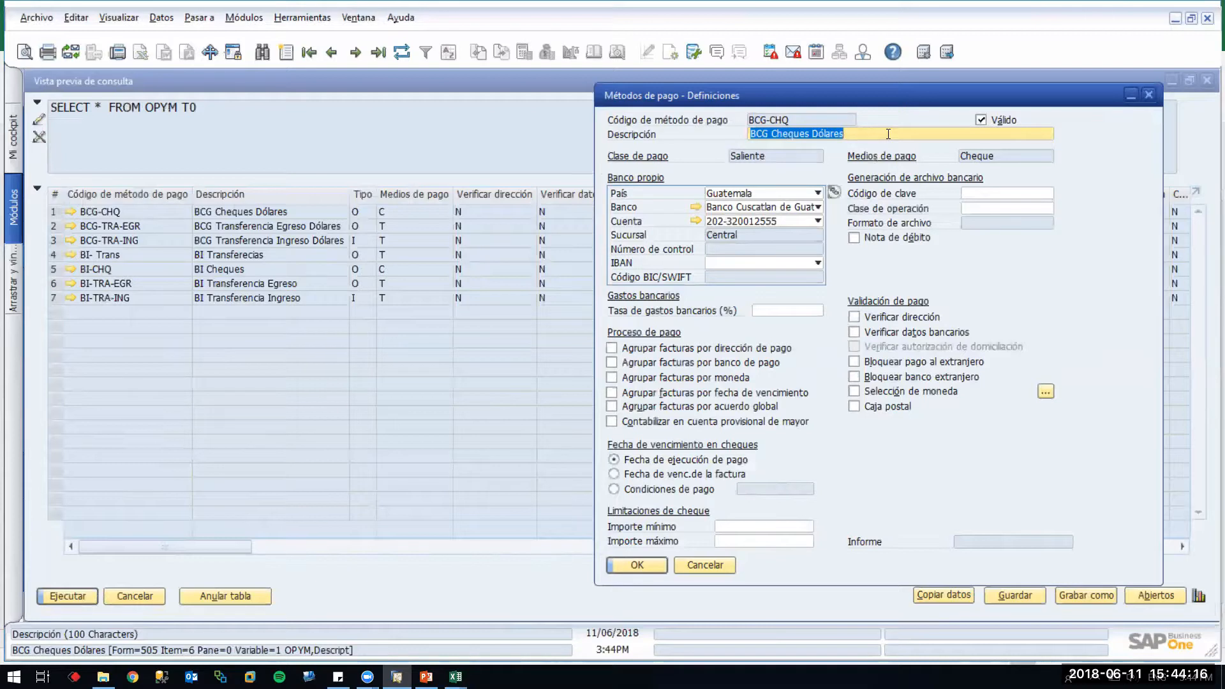
pyautogui.click(213, 363)
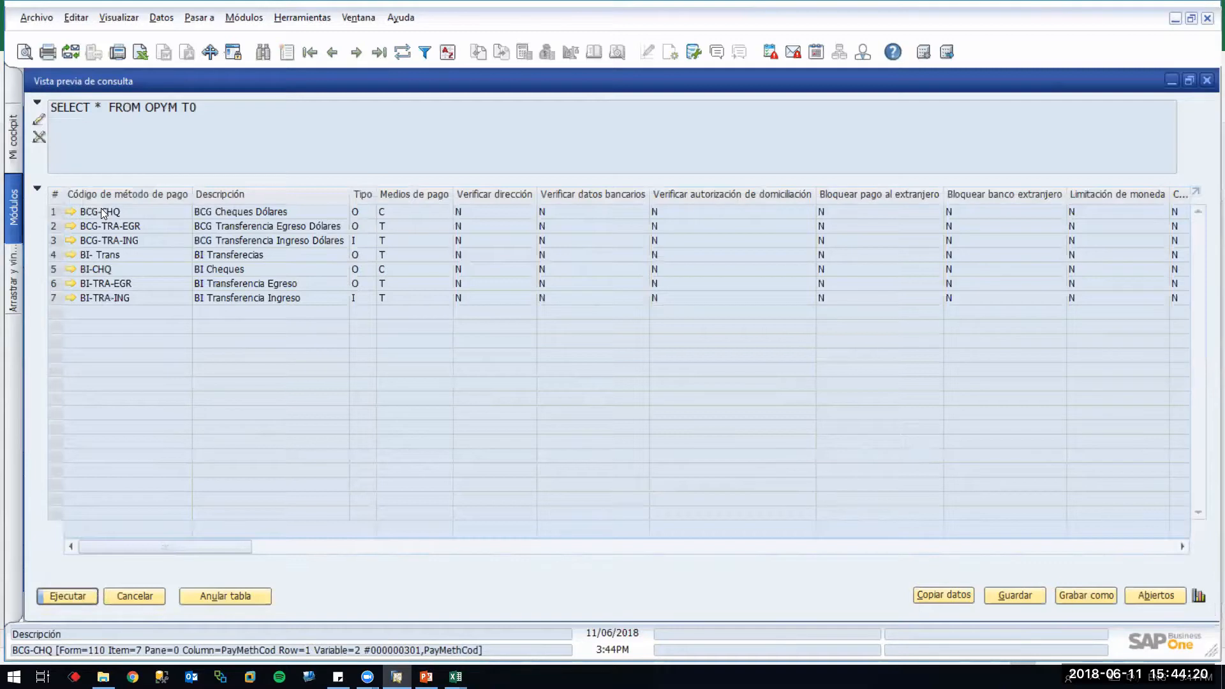
pyautogui.click(145, 595)
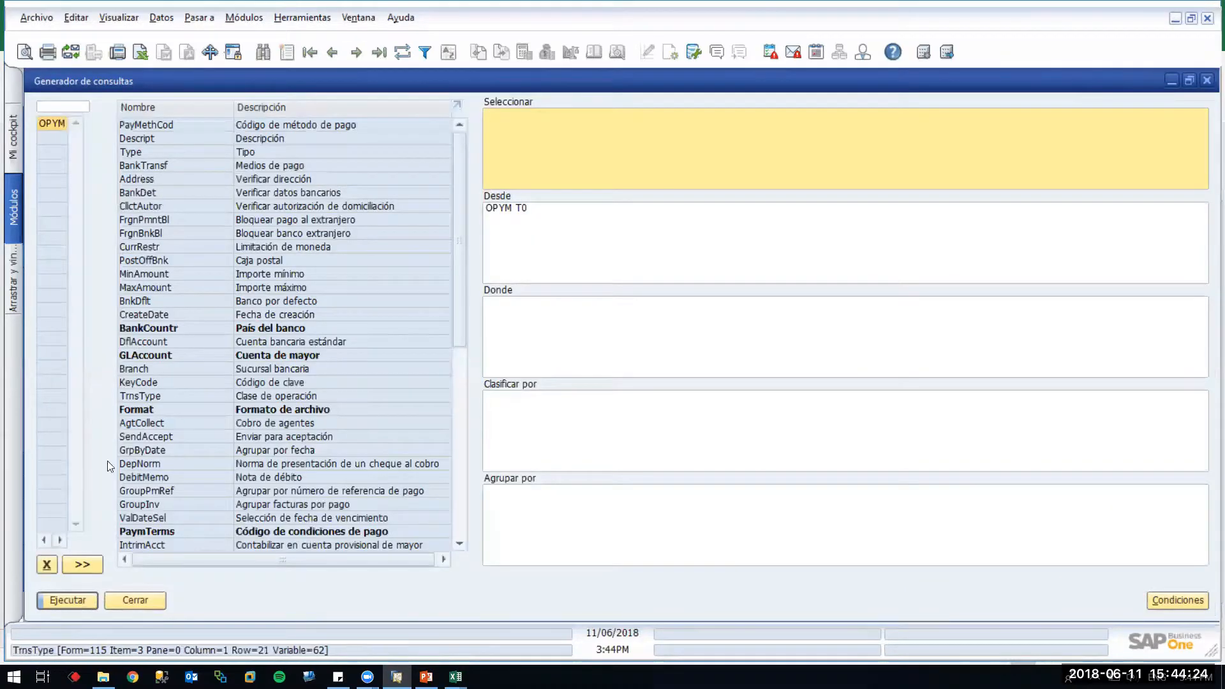
pyautogui.click(67, 599)
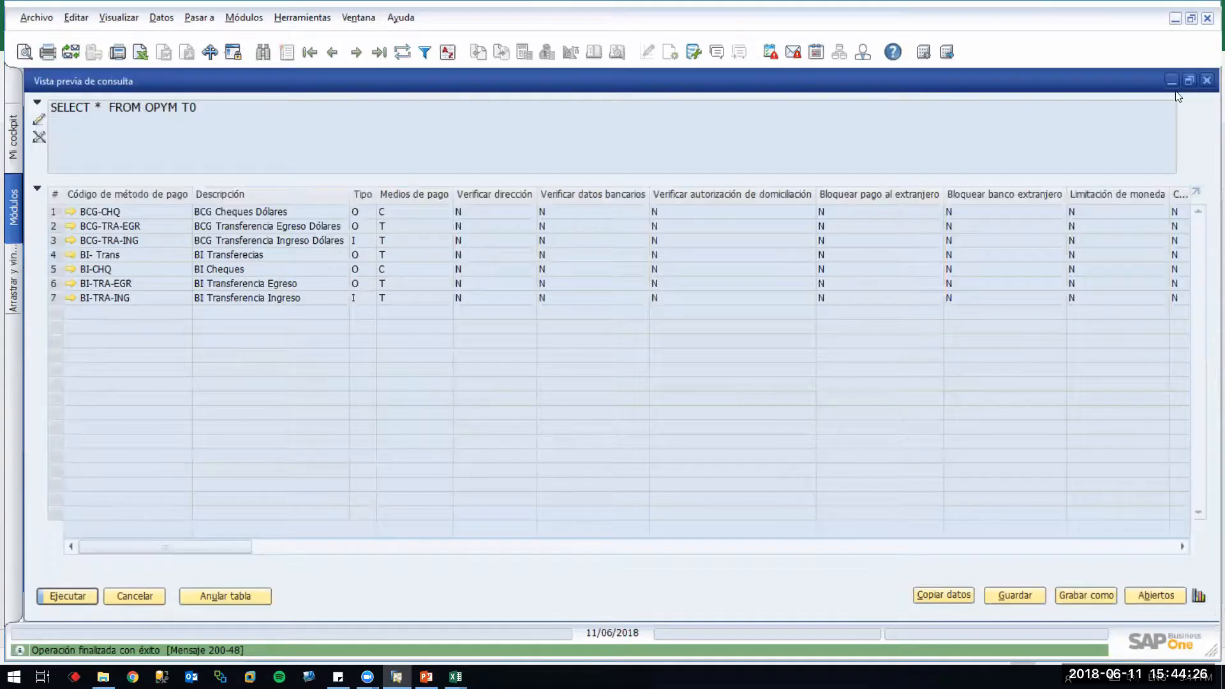
pyautogui.click(1191, 81)
pyautogui.click(1172, 81)
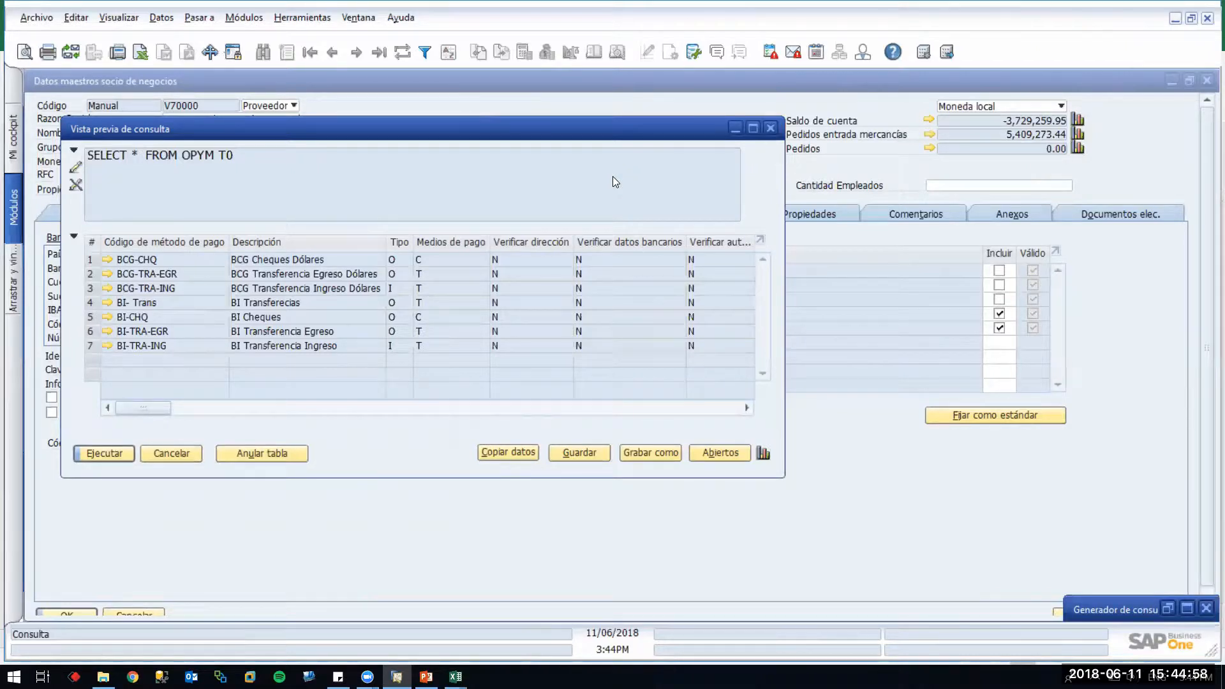
pyautogui.hotkey('alt', 'Tab')
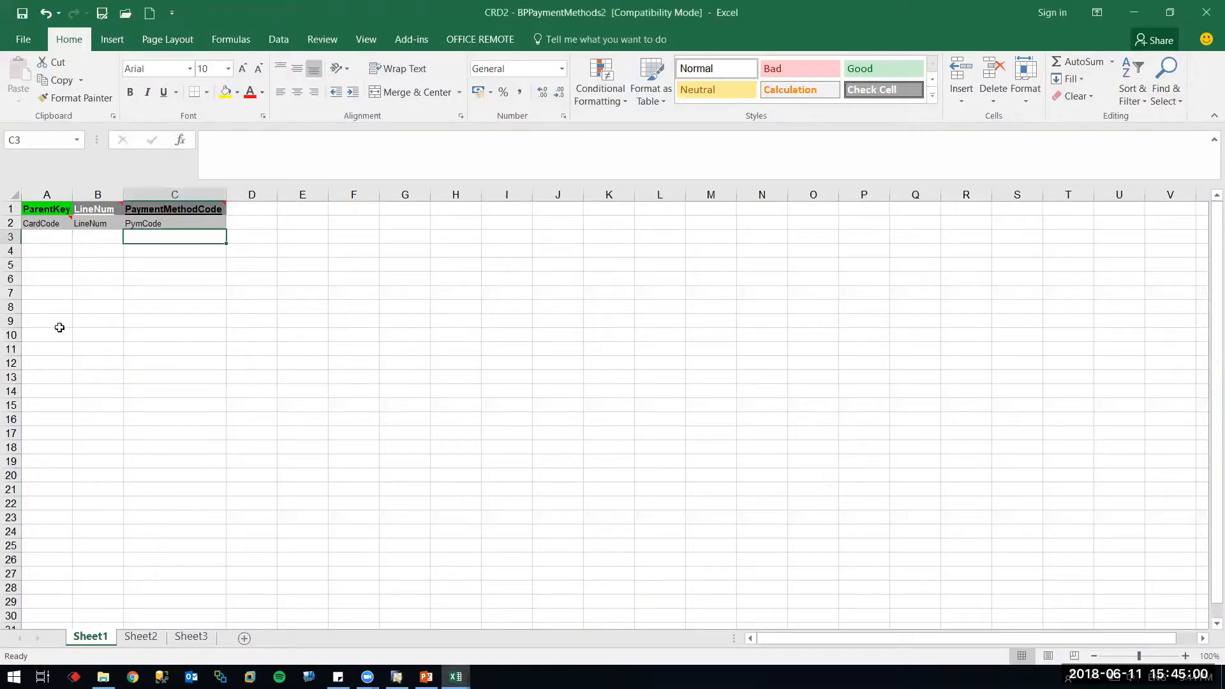
pyautogui.click(96, 240)
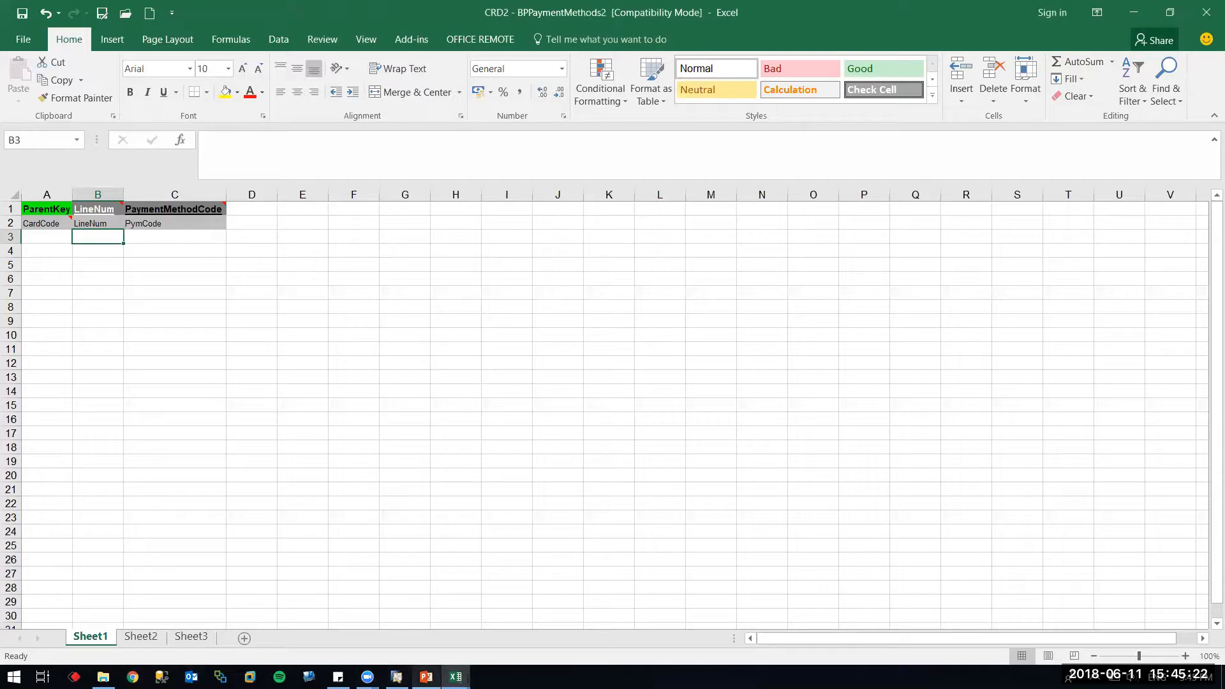
pyautogui.click(396, 676)
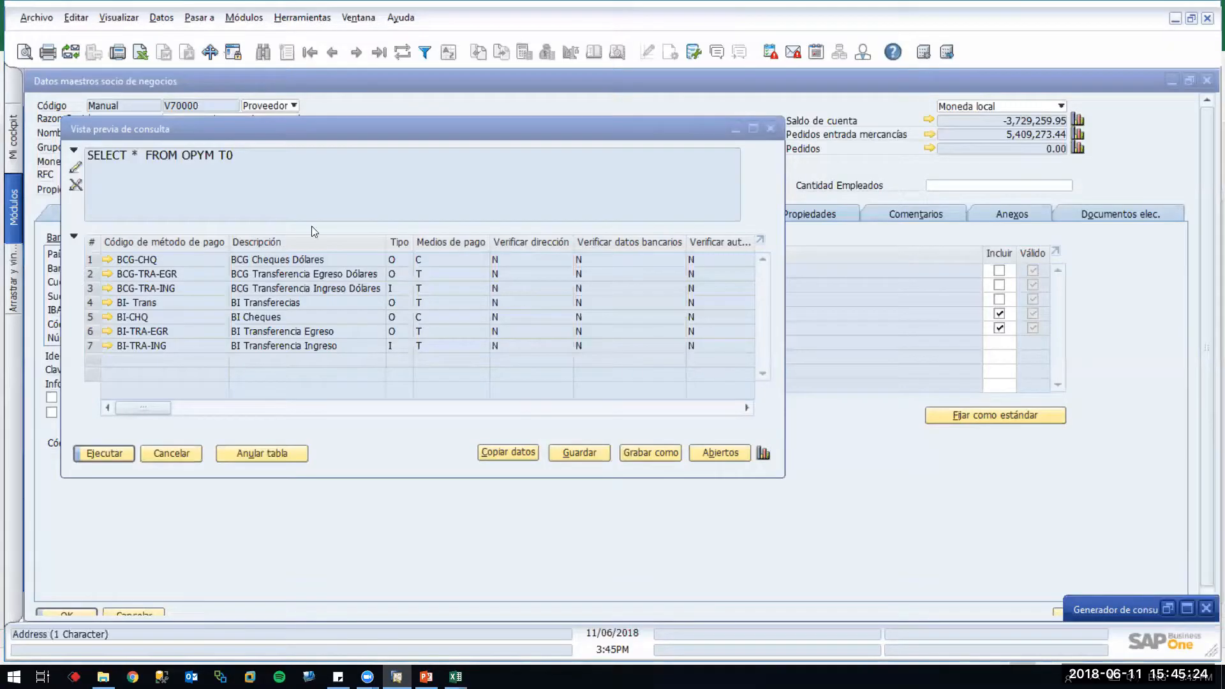
# Open a new query generator and move it clear of the OPYM results
pyautogui.click(300, 18)
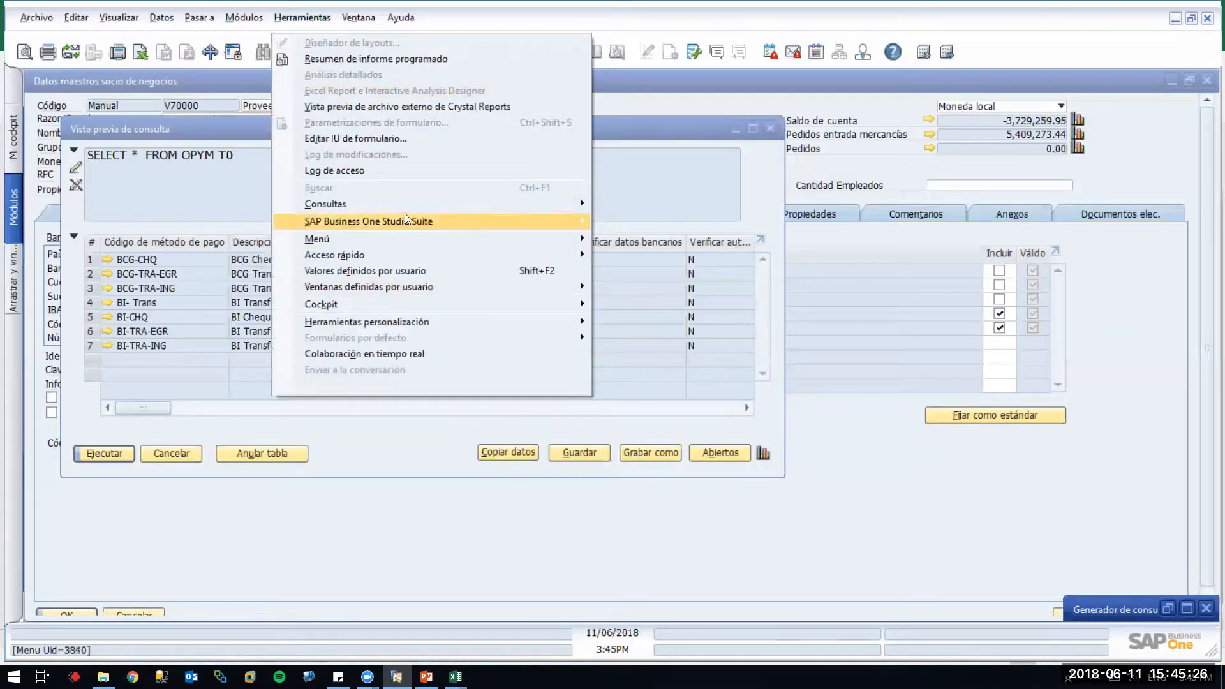
pyautogui.moveTo(405, 209)
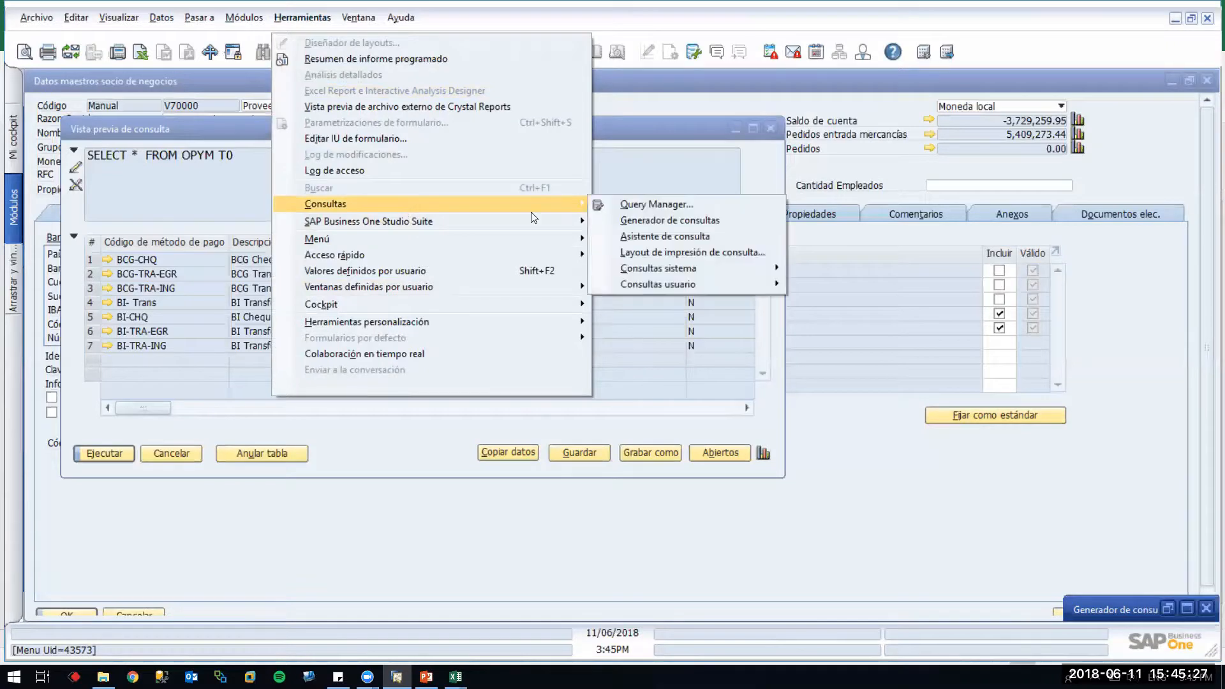
pyautogui.click(630, 219)
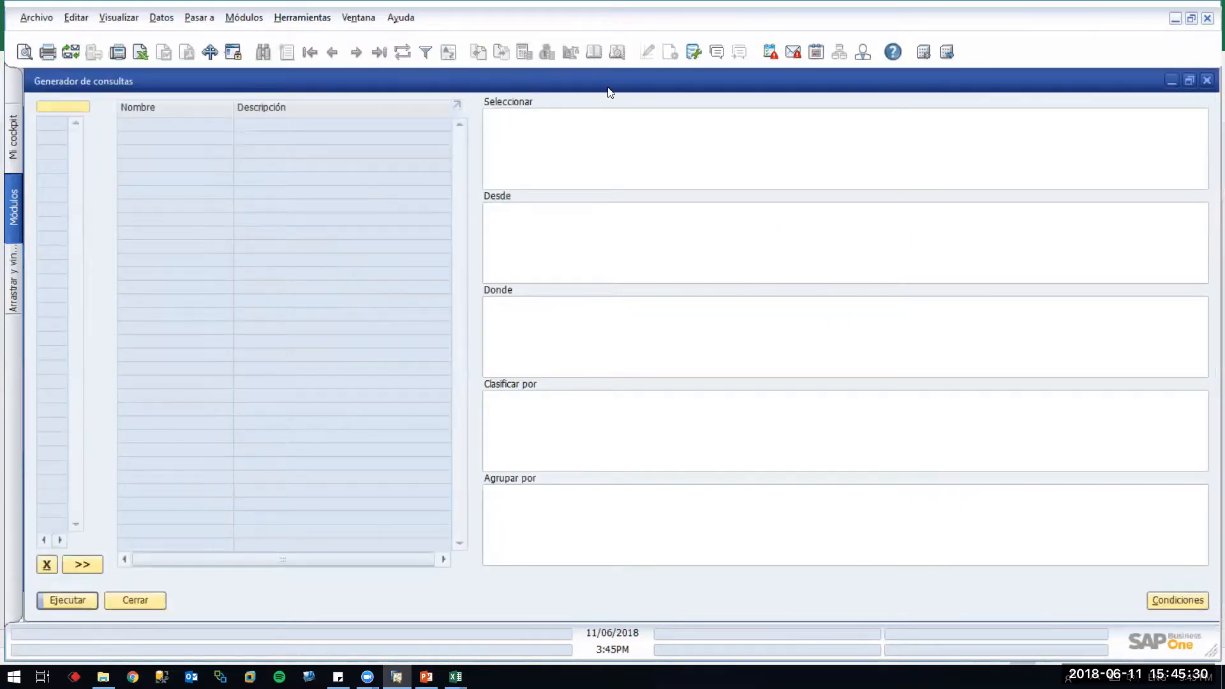
pyautogui.doubleClick(608, 87)
pyautogui.click(513, 137)
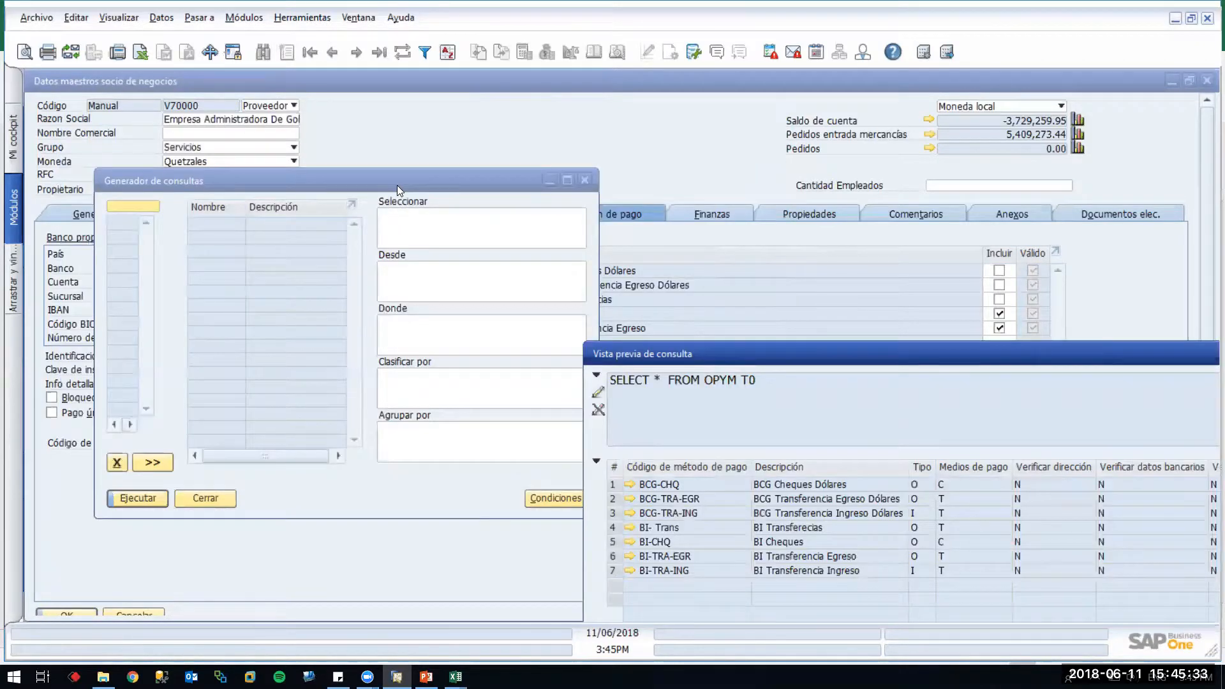
pyautogui.moveTo(396, 185); pyautogui.dragTo(527, 268)
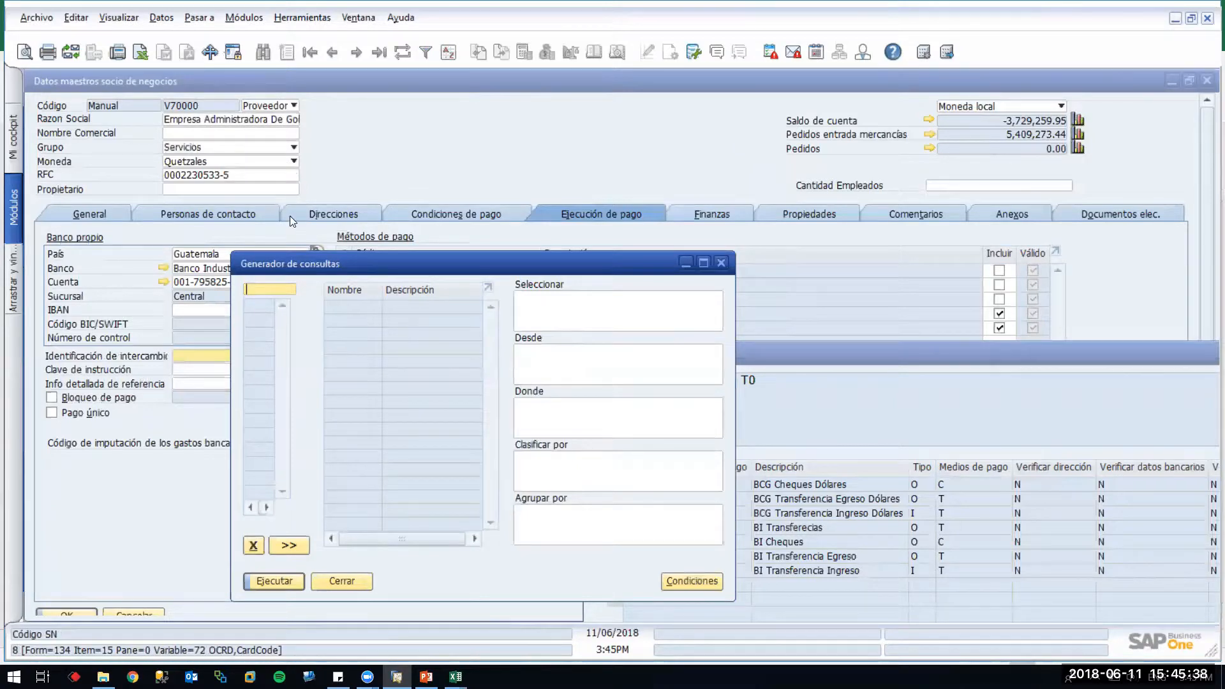
# Query table CRD2 filtered on CardCode = 'v70000' for the vendor's payment methods
pyautogui.write('crd2')
pyautogui.press('Return')
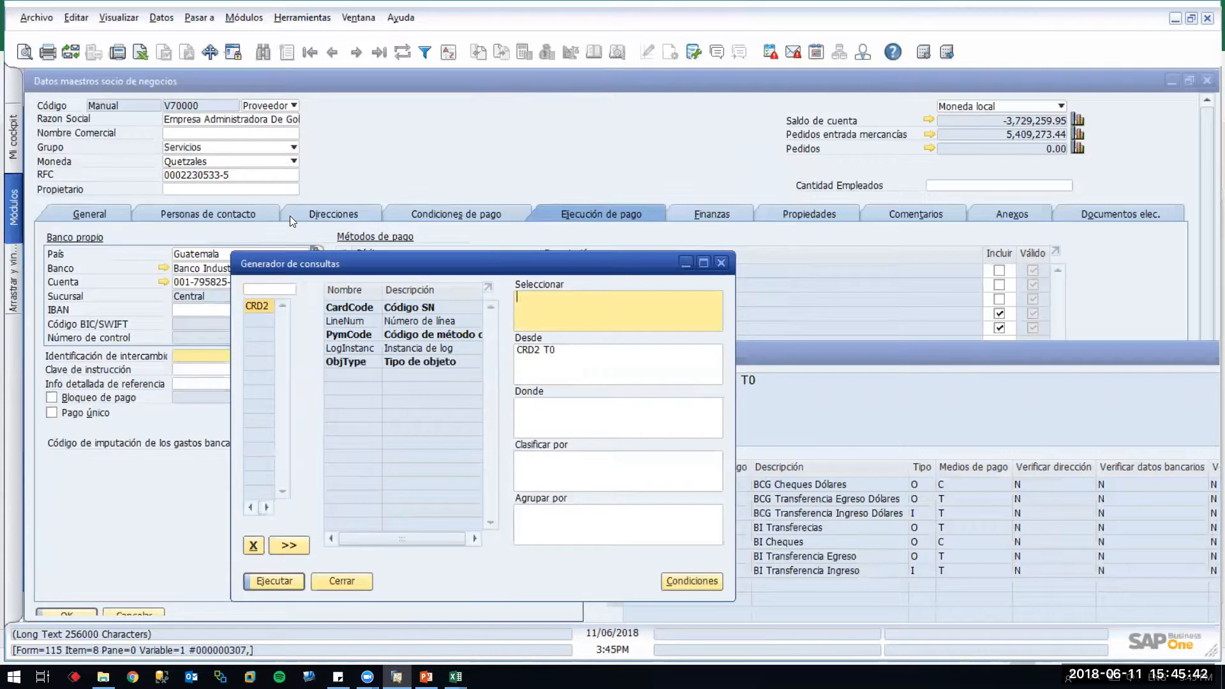
pyautogui.click(565, 409)
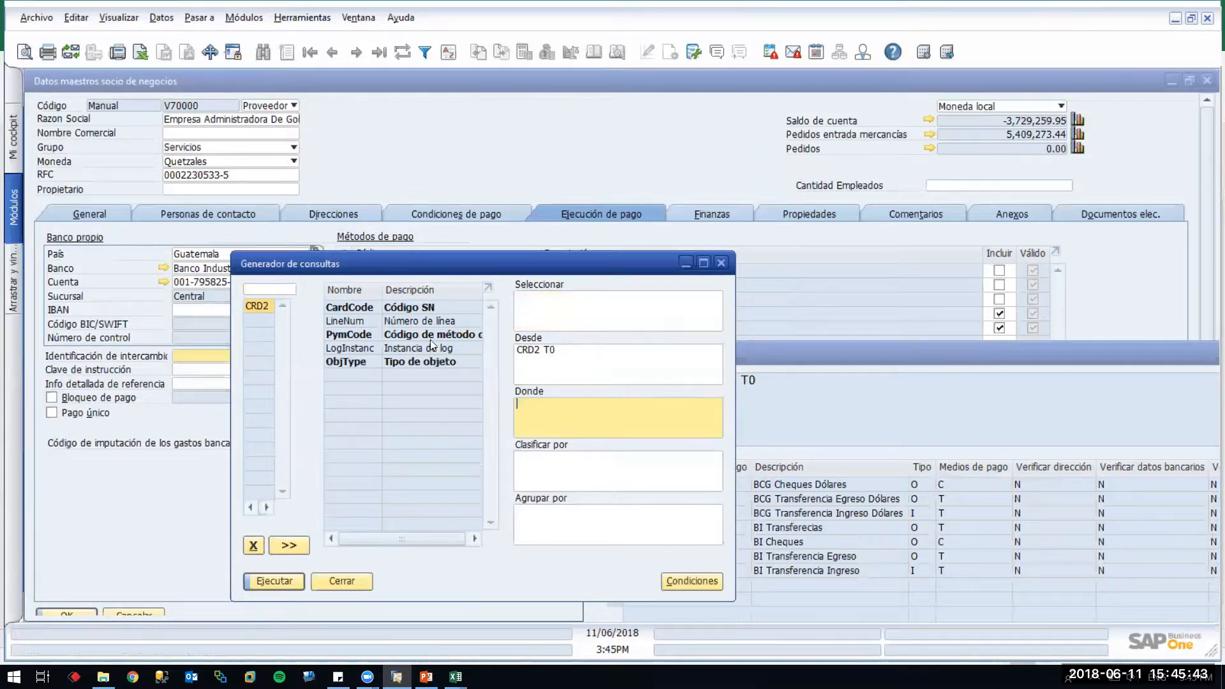
pyautogui.doubleClick(413, 307)
pyautogui.write("='")
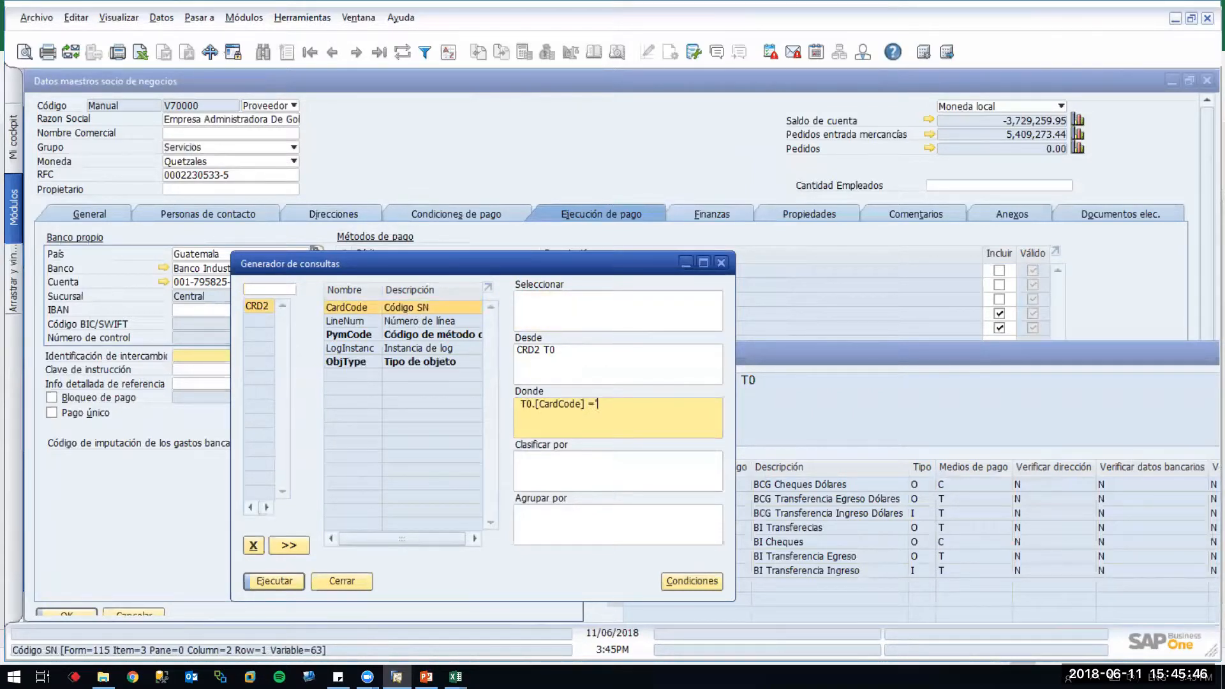
pyautogui.write("v7'")
pyautogui.write('0')
pyautogui.write('000')
pyautogui.click(295, 578)
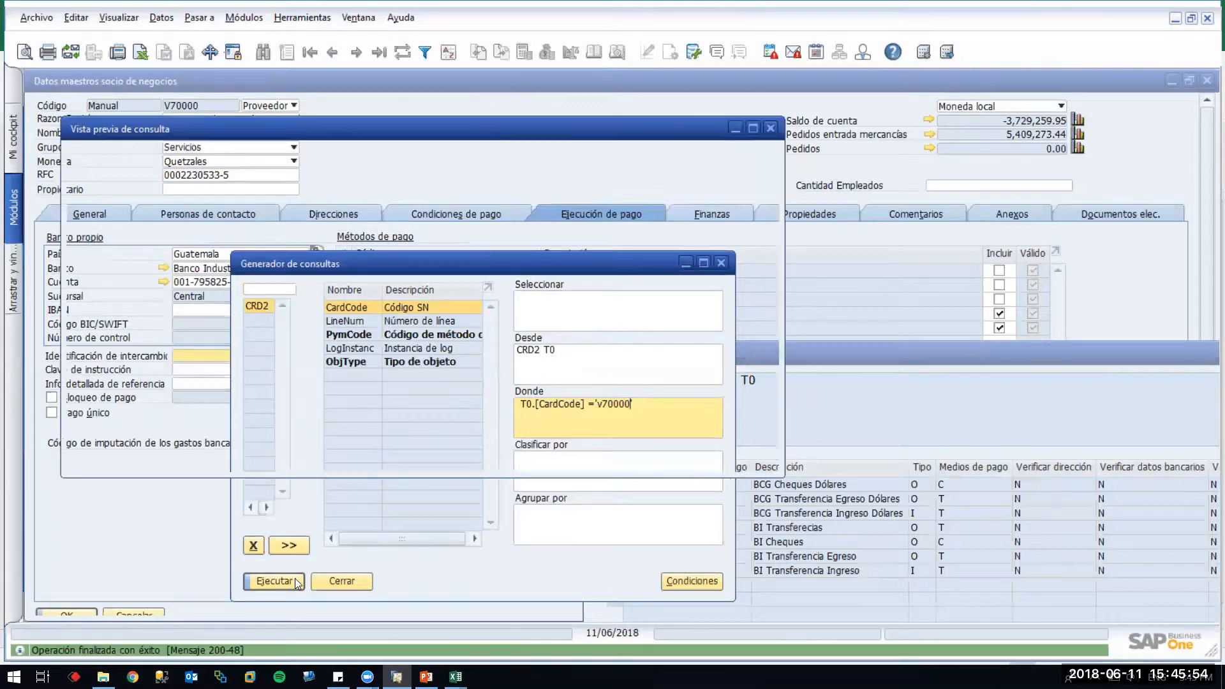
# Arrange the windows so the BI-CHQ and BI-TRA-EGR results sit beside the vendor's payment grid
pyautogui.doubleClick(398, 85)
pyautogui.moveTo(513, 137); pyautogui.dragTo(549, 335)
pyautogui.click(529, 260)
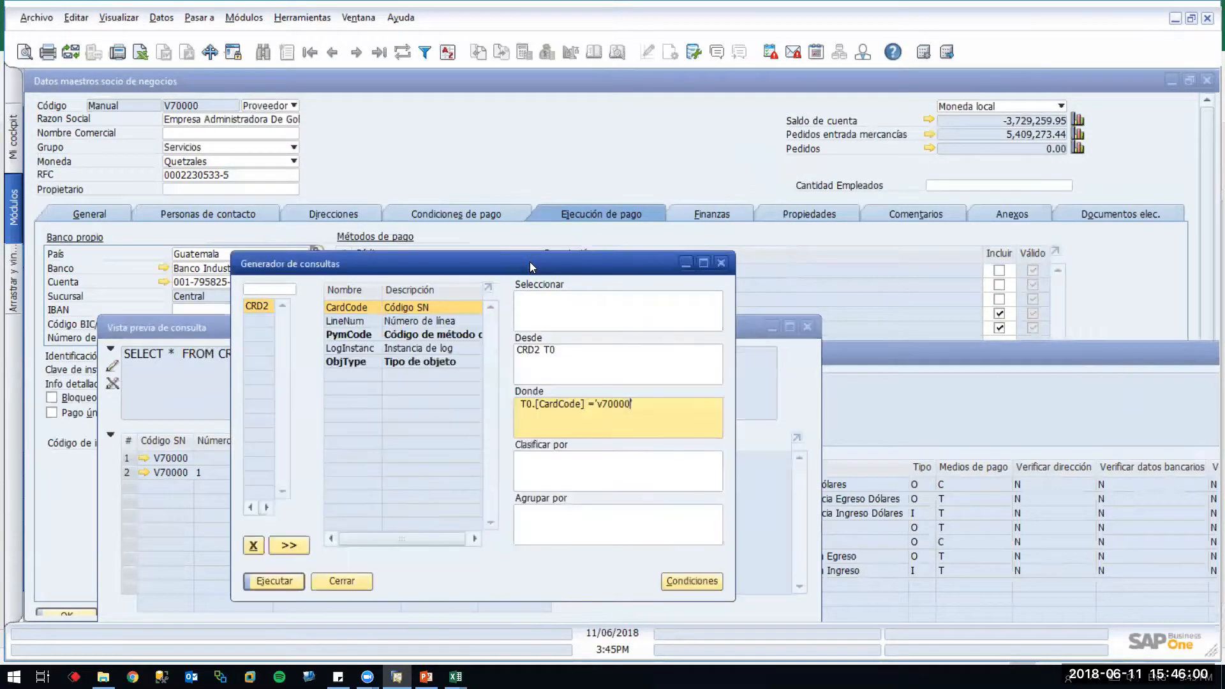
pyautogui.moveTo(529, 261); pyautogui.dragTo(998, 385)
pyautogui.click(491, 325)
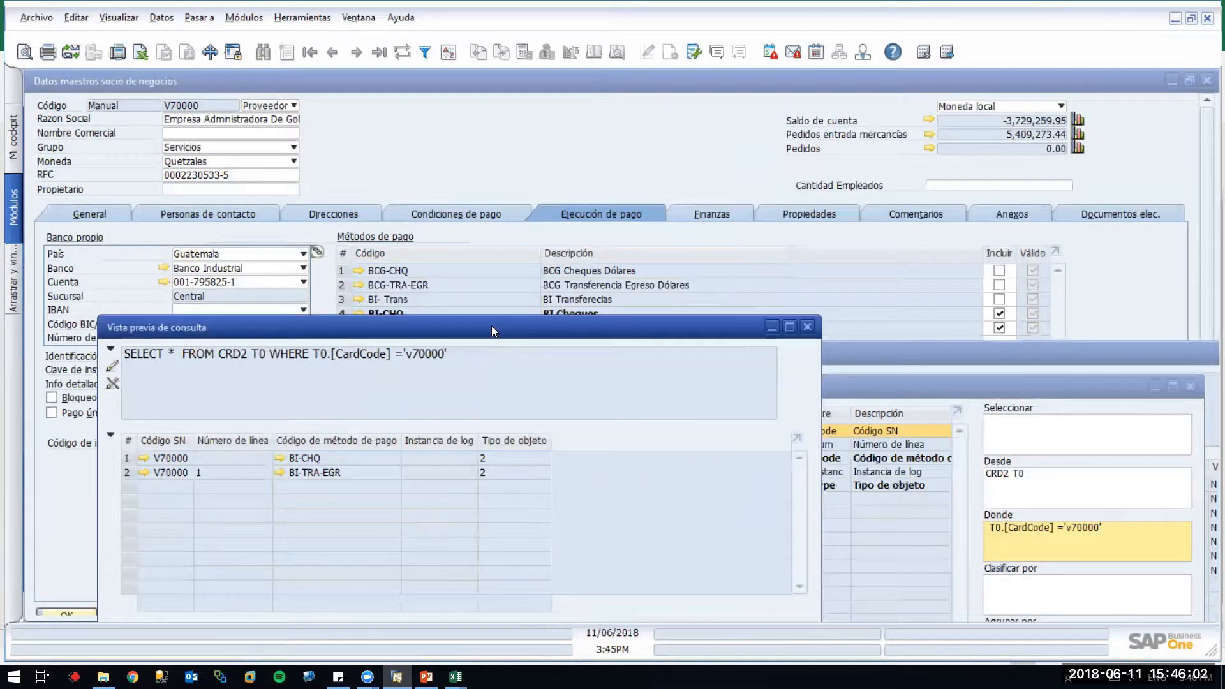
pyautogui.moveTo(491, 325); pyautogui.dragTo(445, 240)
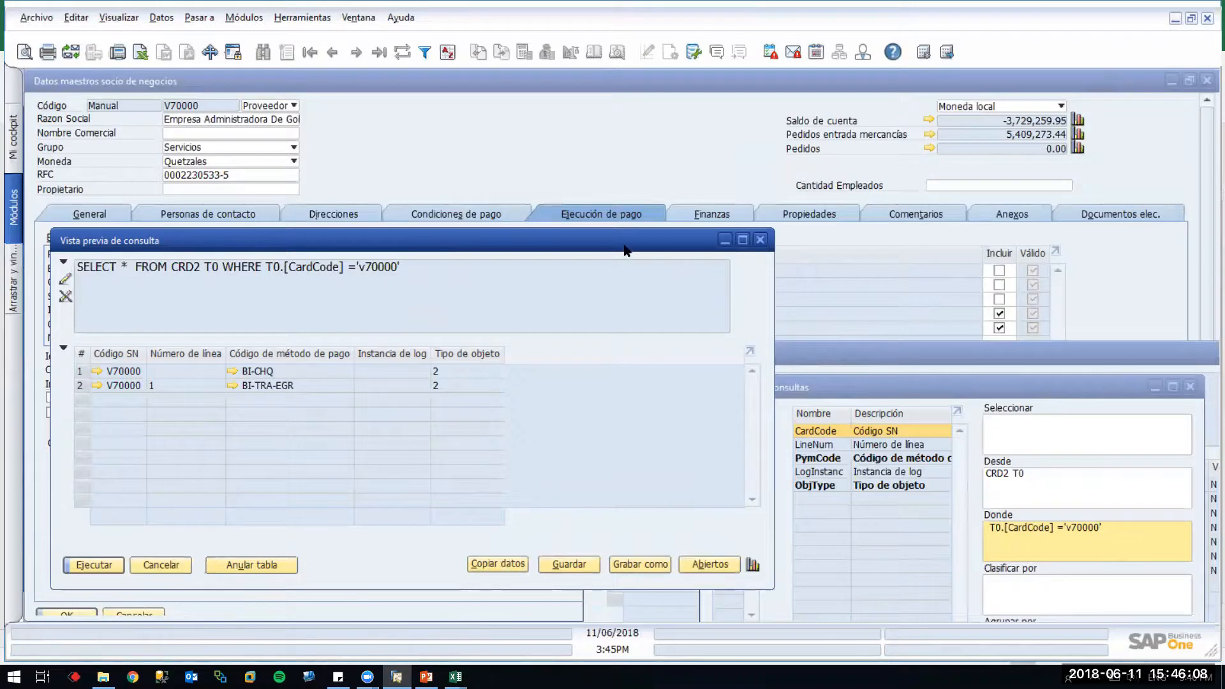
pyautogui.moveTo(624, 245); pyautogui.dragTo(983, 352)
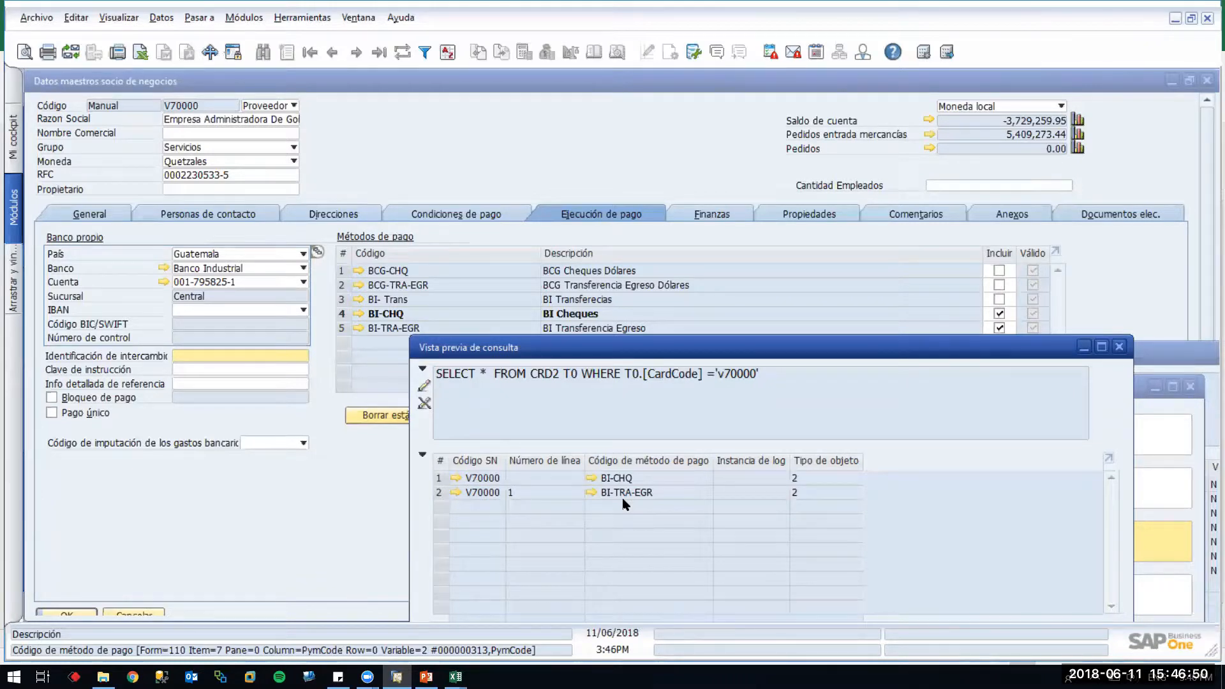
# Browse back two partner records, switch to Add mode with type Proveedor, then minimize the form
pyautogui.click(534, 182)
pyautogui.hotkey('ctrl', 'pageup')
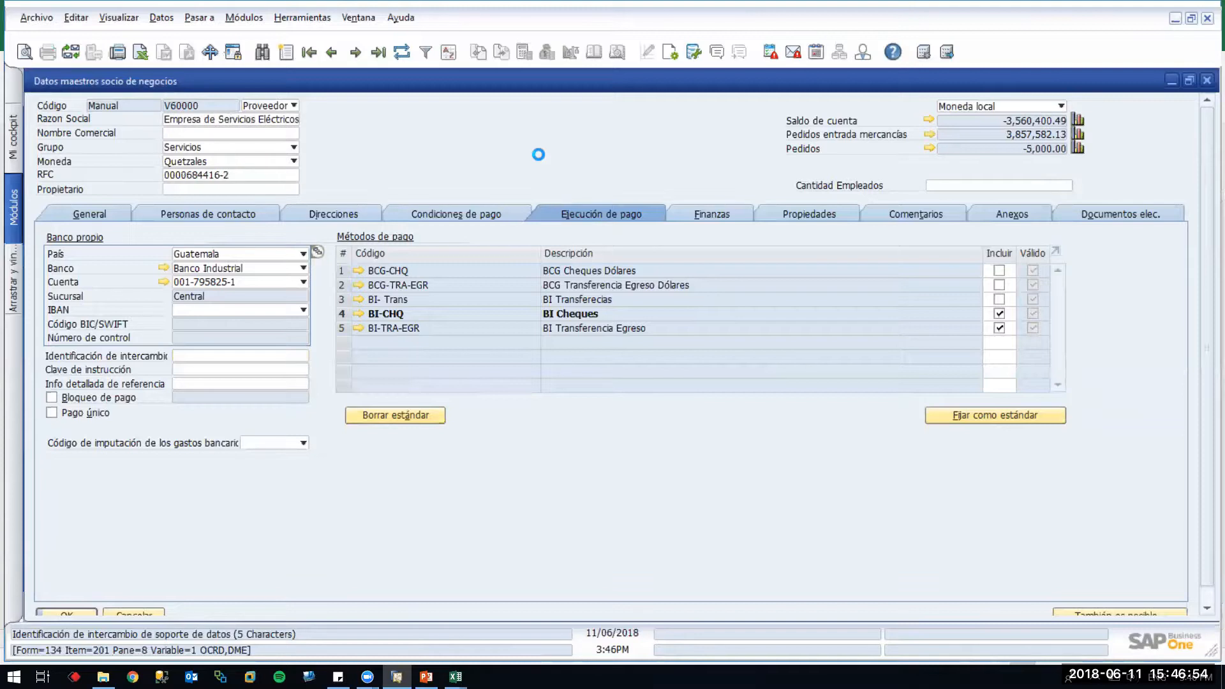
pyautogui.hotkey('ctrl', 'pageup')
pyautogui.hotkey('ctrl', 'pageup')
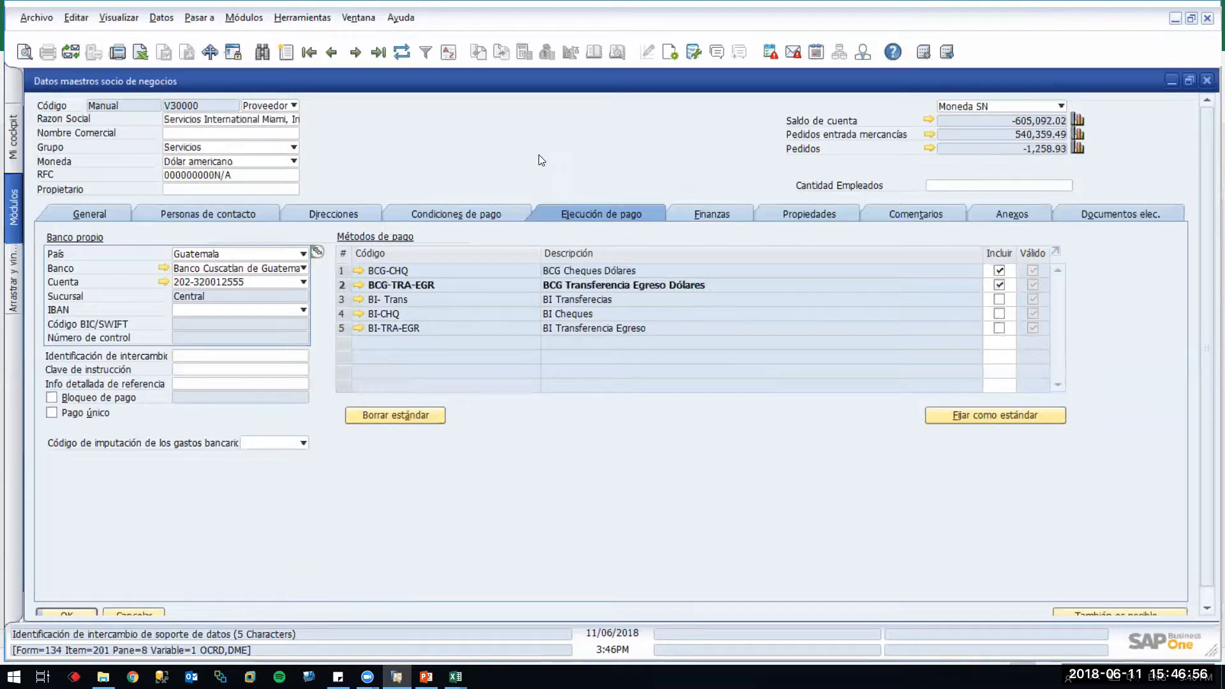
pyautogui.hotkey('ctrl', 'a')
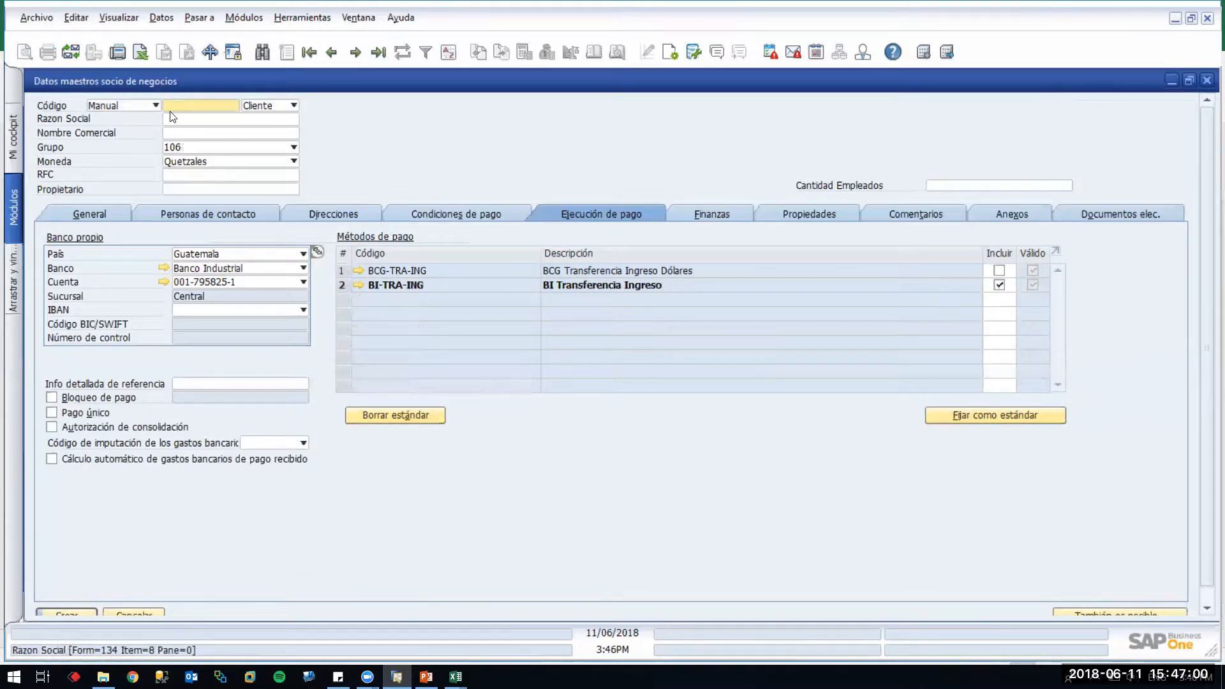
pyautogui.click(266, 106)
pyautogui.click(257, 135)
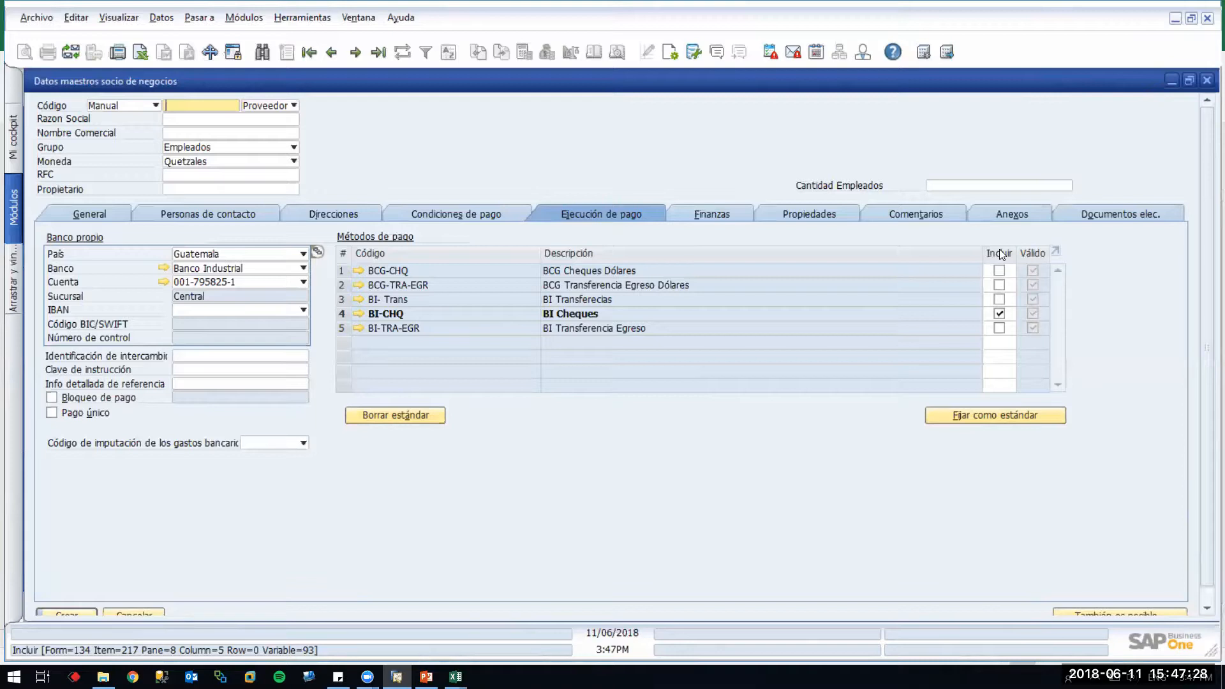
pyautogui.click(1172, 82)
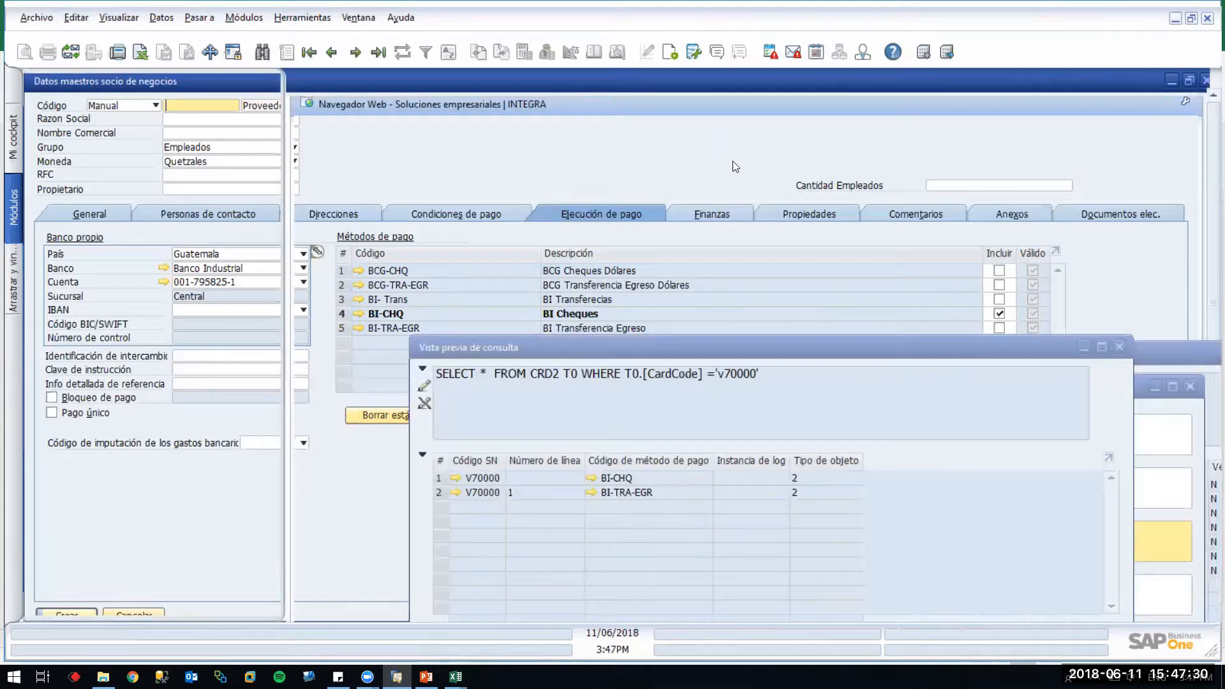
pyautogui.click(177, 260)
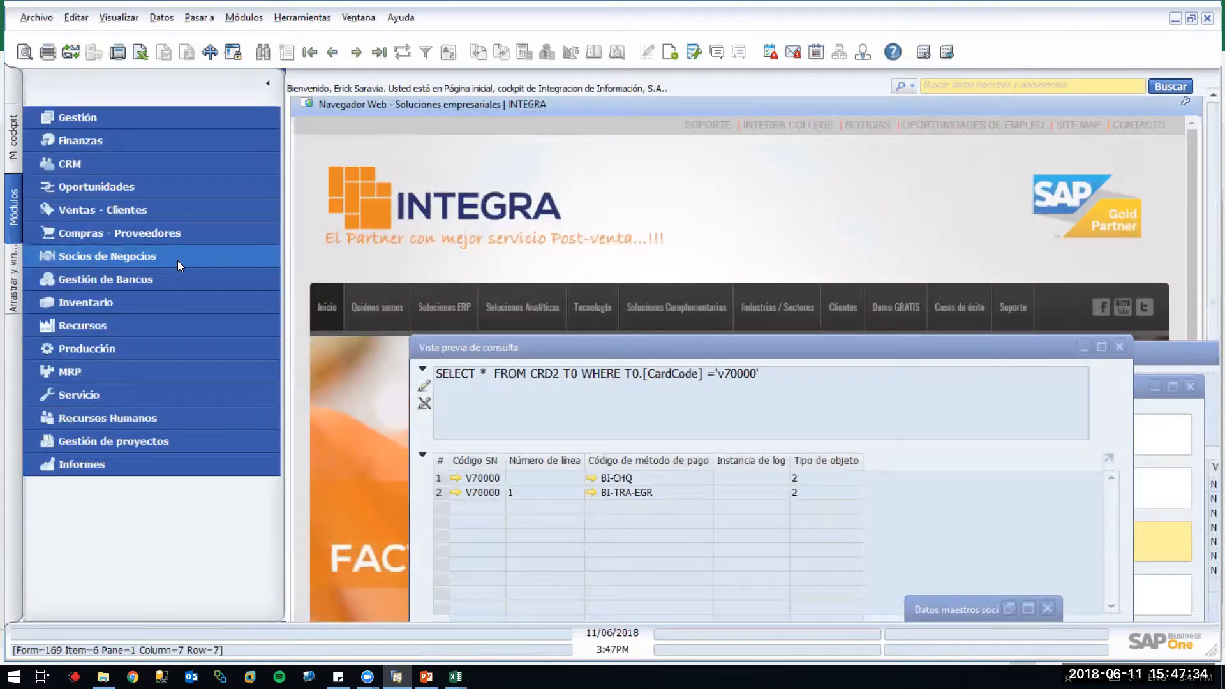
# In Parametrizaciones generales, change Método de pago para proveedores from BI-CHQ to blank and update
pyautogui.click(159, 118)
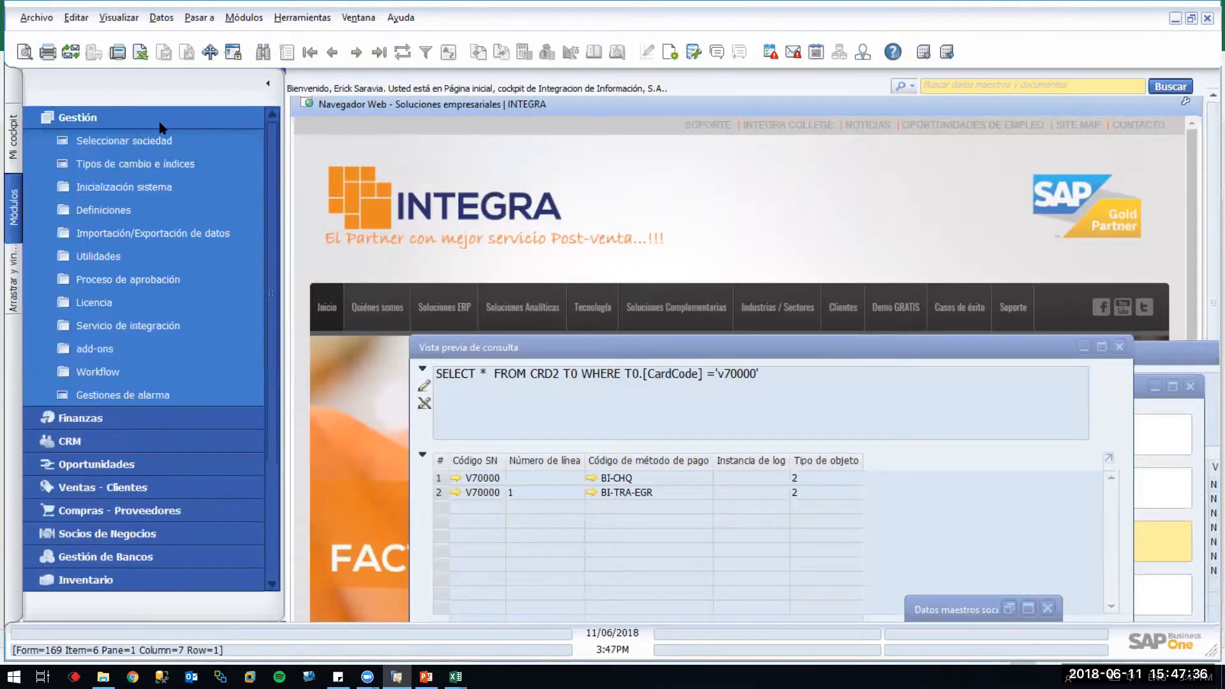
pyautogui.click(155, 187)
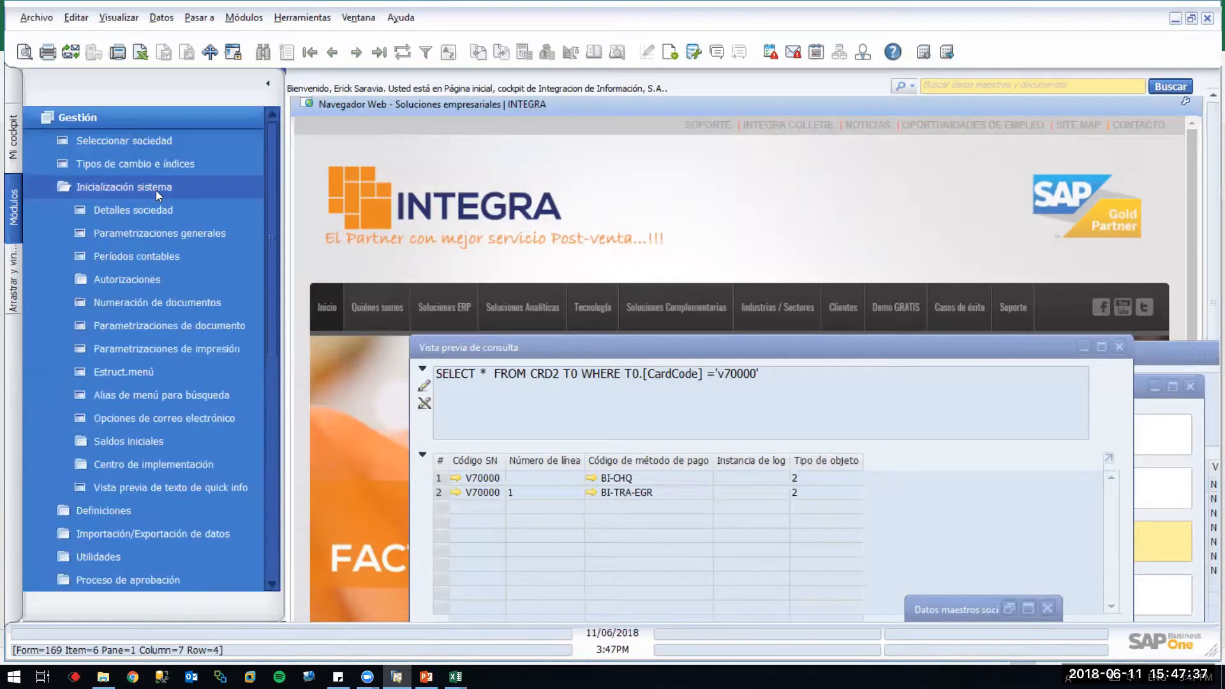
pyautogui.click(155, 233)
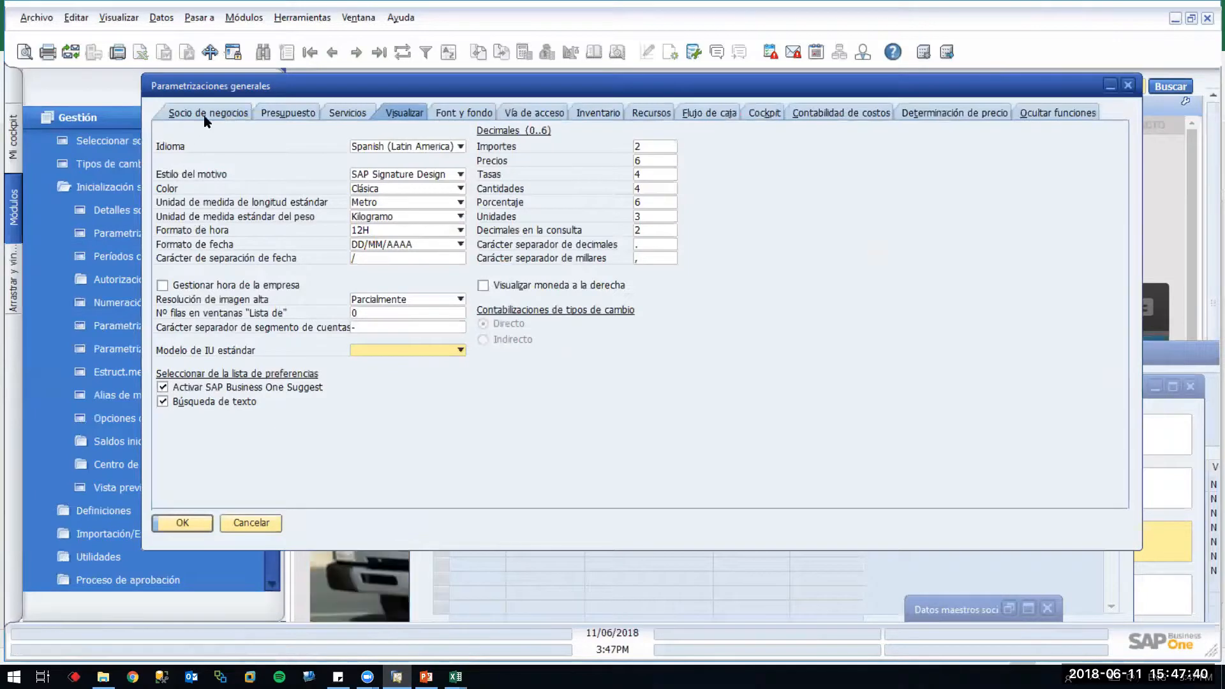
pyautogui.click(204, 115)
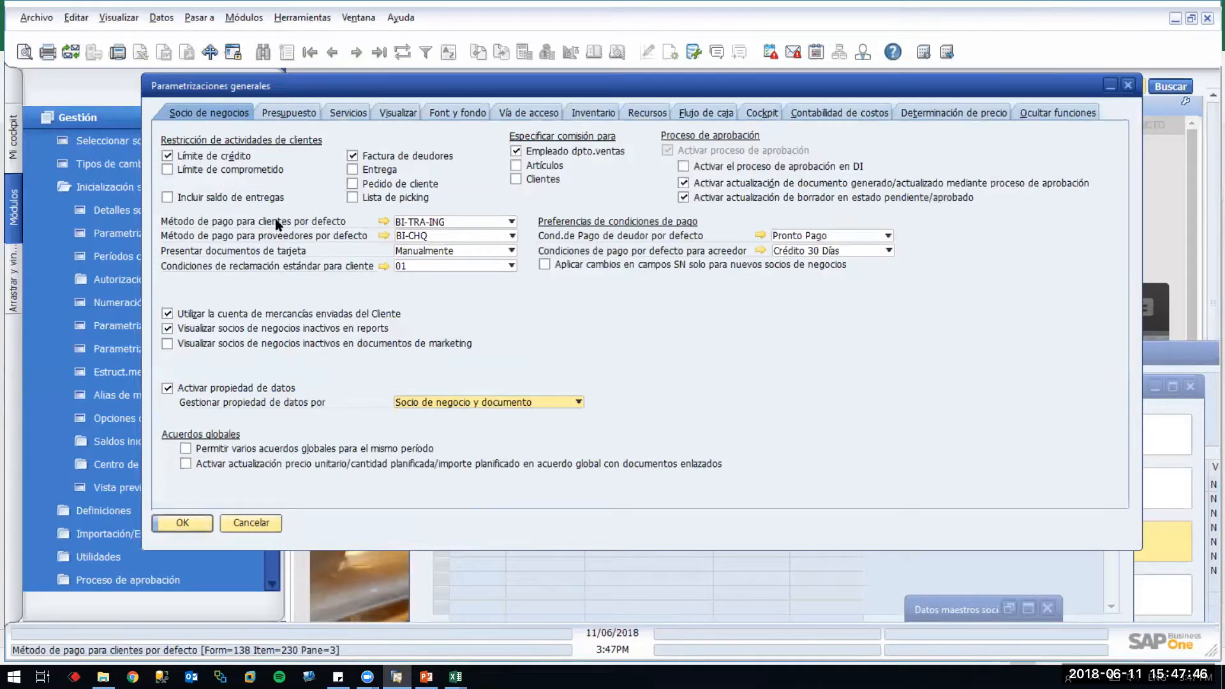
pyautogui.click(451, 237)
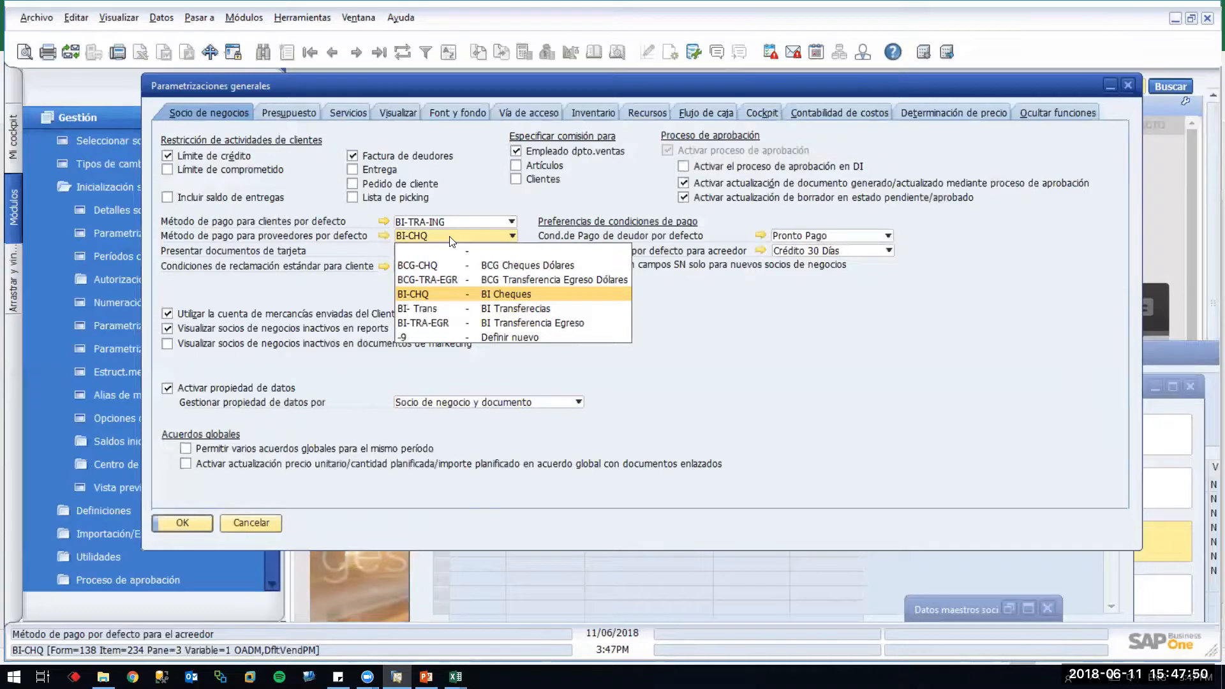
pyautogui.click(478, 250)
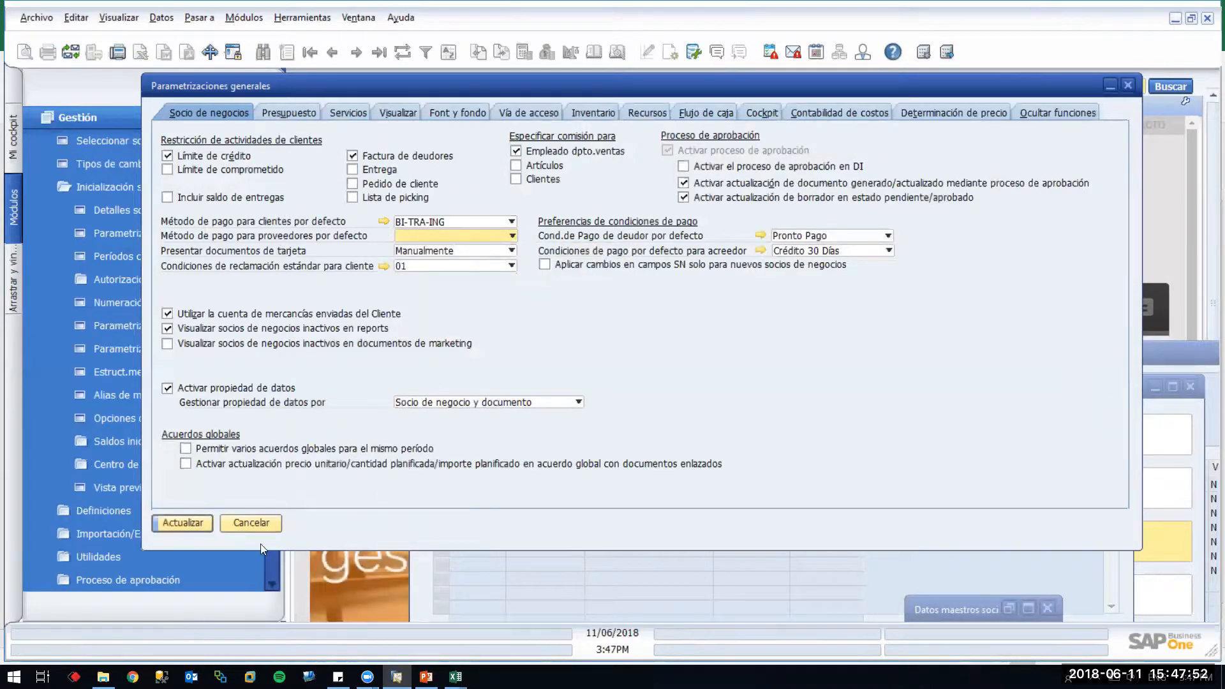
pyautogui.click(182, 521)
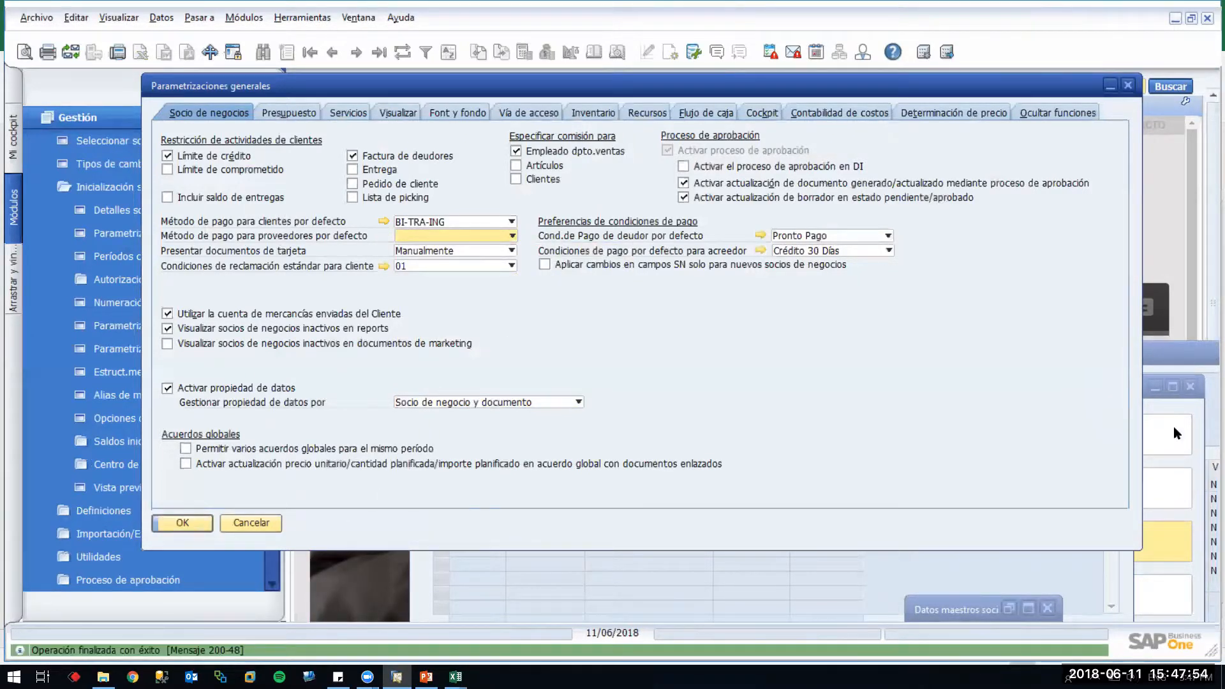
pyautogui.click(116, 119)
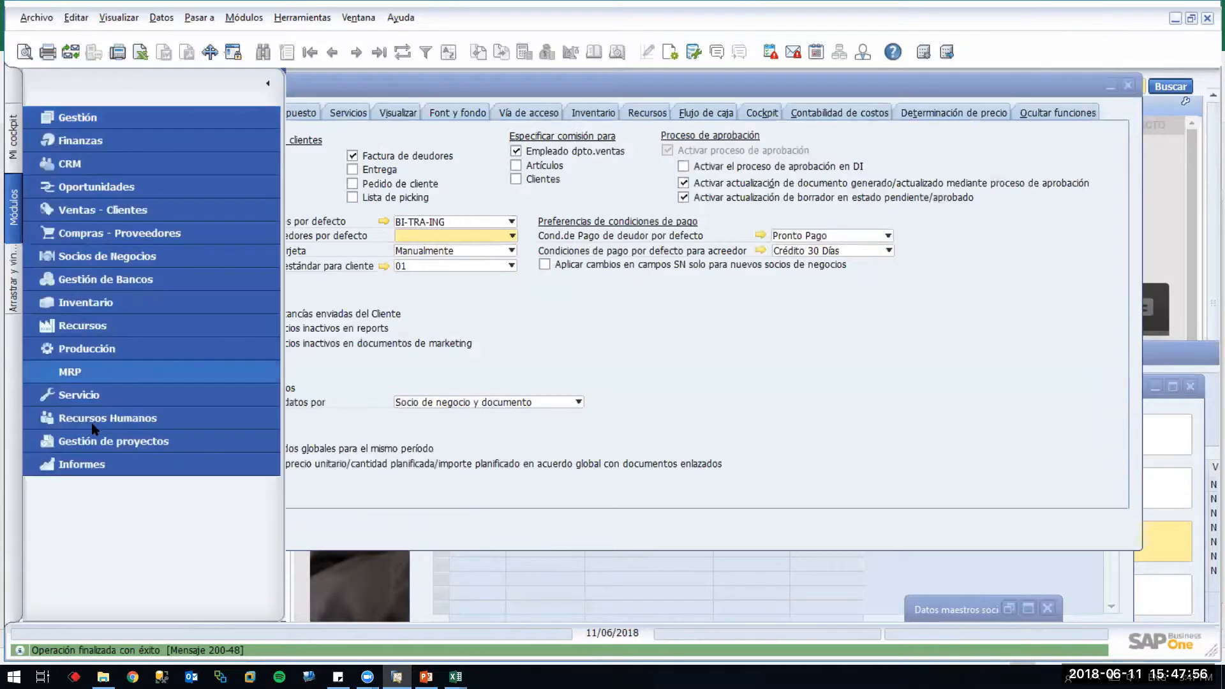
# Start a new business partner record of type Proveedor and view its Ejecución de pago payment methods
pyautogui.click(111, 254)
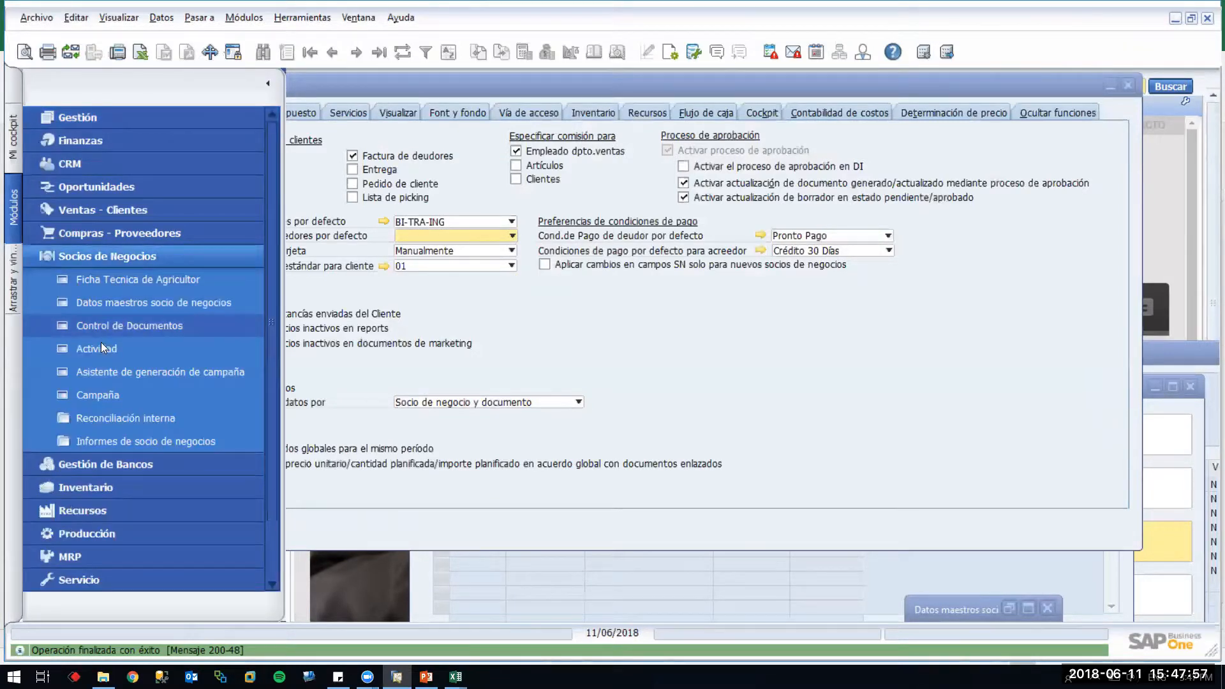
pyautogui.click(104, 304)
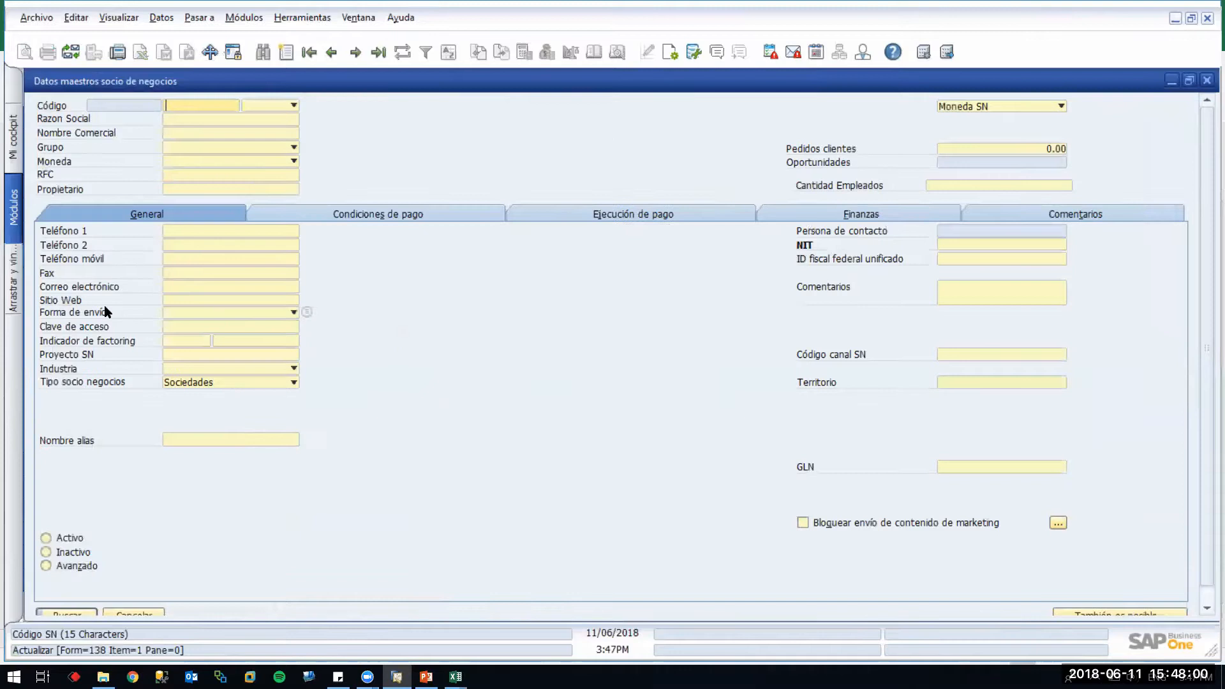
pyautogui.hotkey('ctrl', 'a')
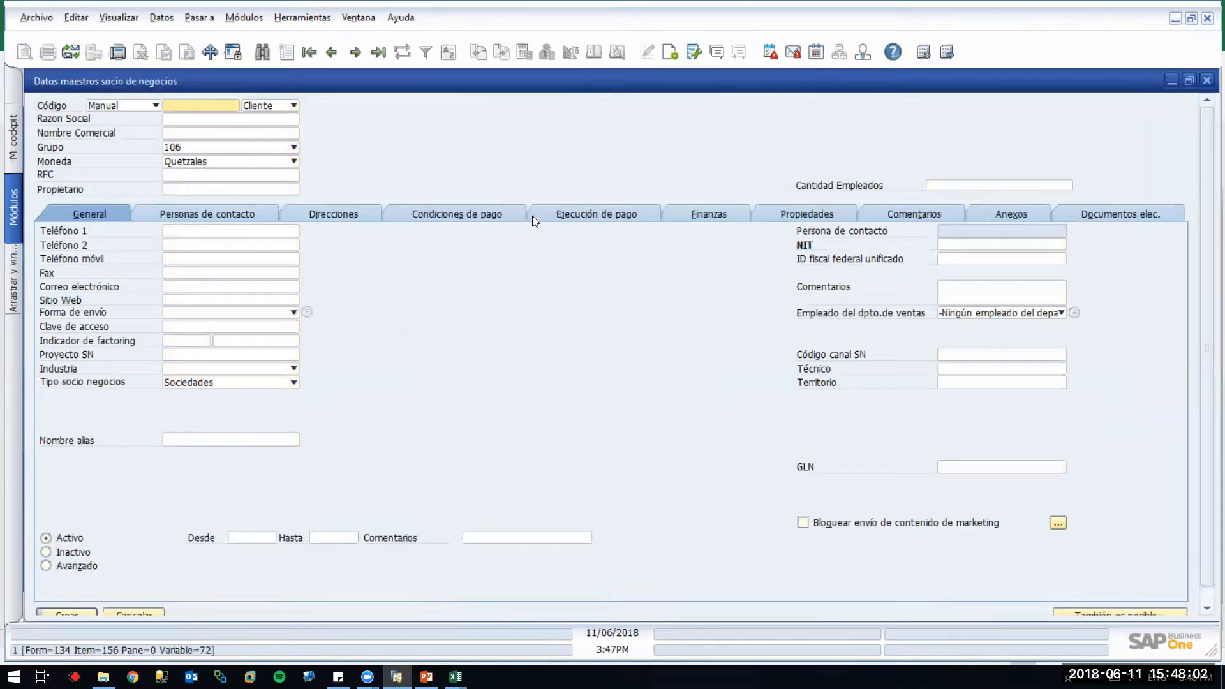
pyautogui.click(501, 220)
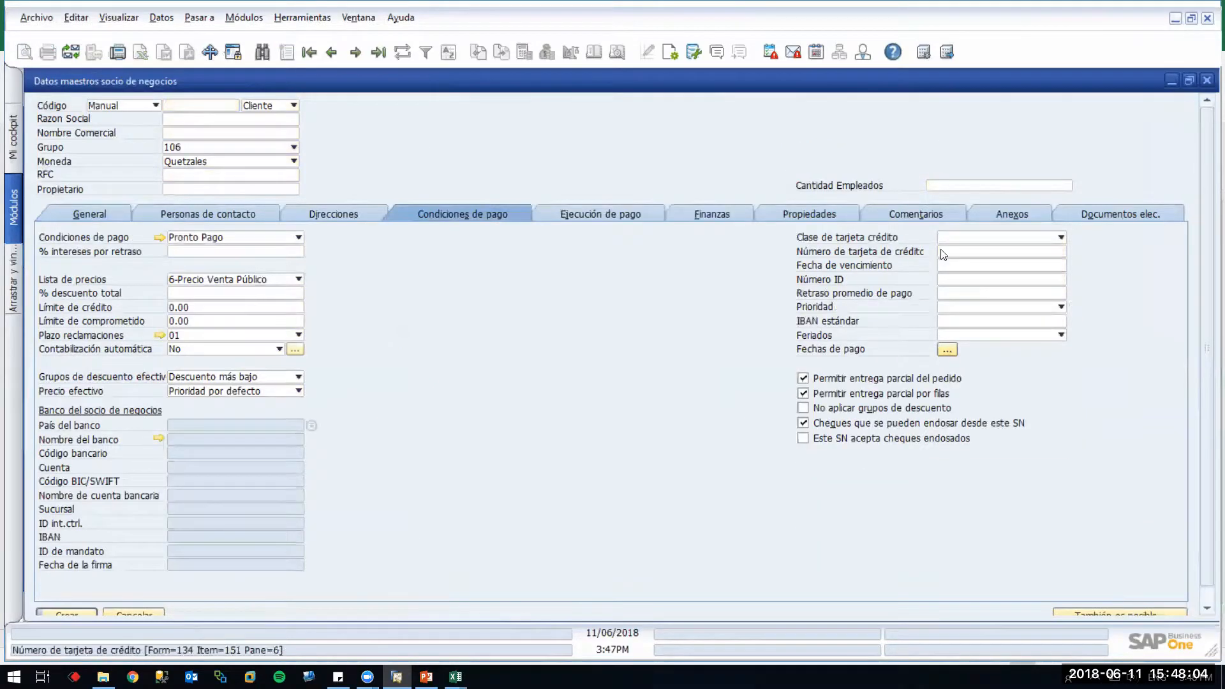
pyautogui.click(593, 214)
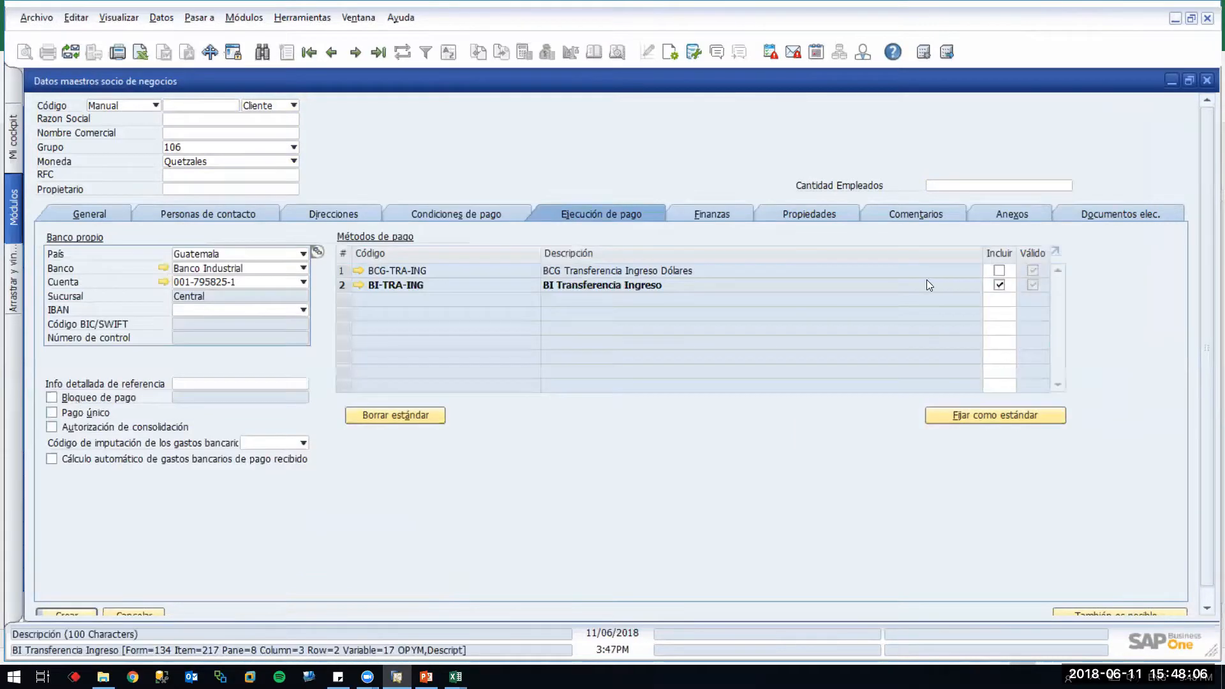
pyautogui.click(269, 105)
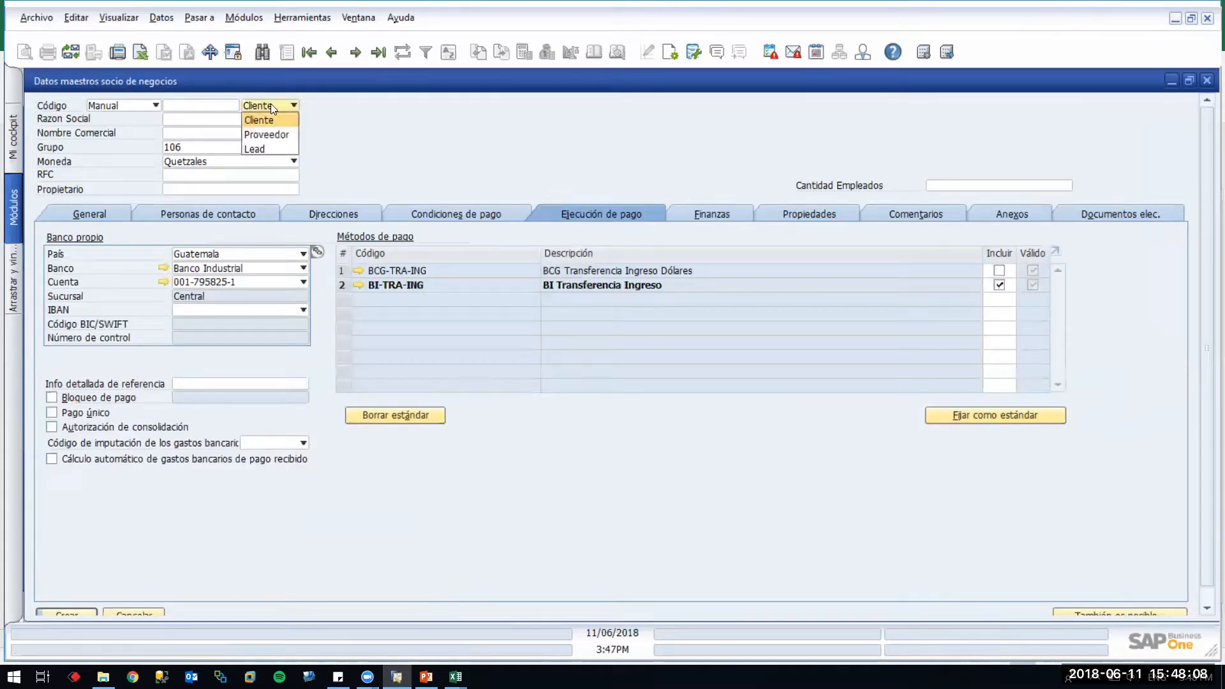
pyautogui.click(263, 135)
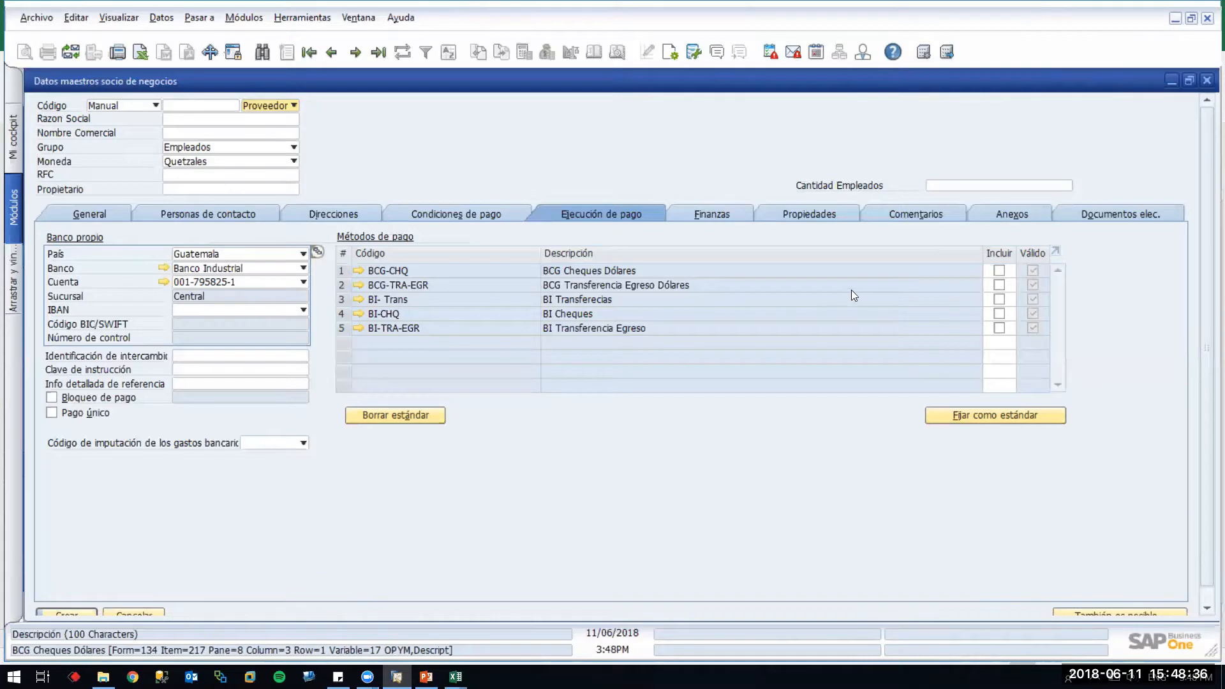
pyautogui.click(189, 107)
pyautogui.write('v80000')
pyautogui.press('Tab')
pyautogui.press('Tab')
pyautogui.press('Tab')
pyautogui.press('Tab')
pyautogui.press('Tab')
pyautogui.press('Tab')
pyautogui.press('Tab')
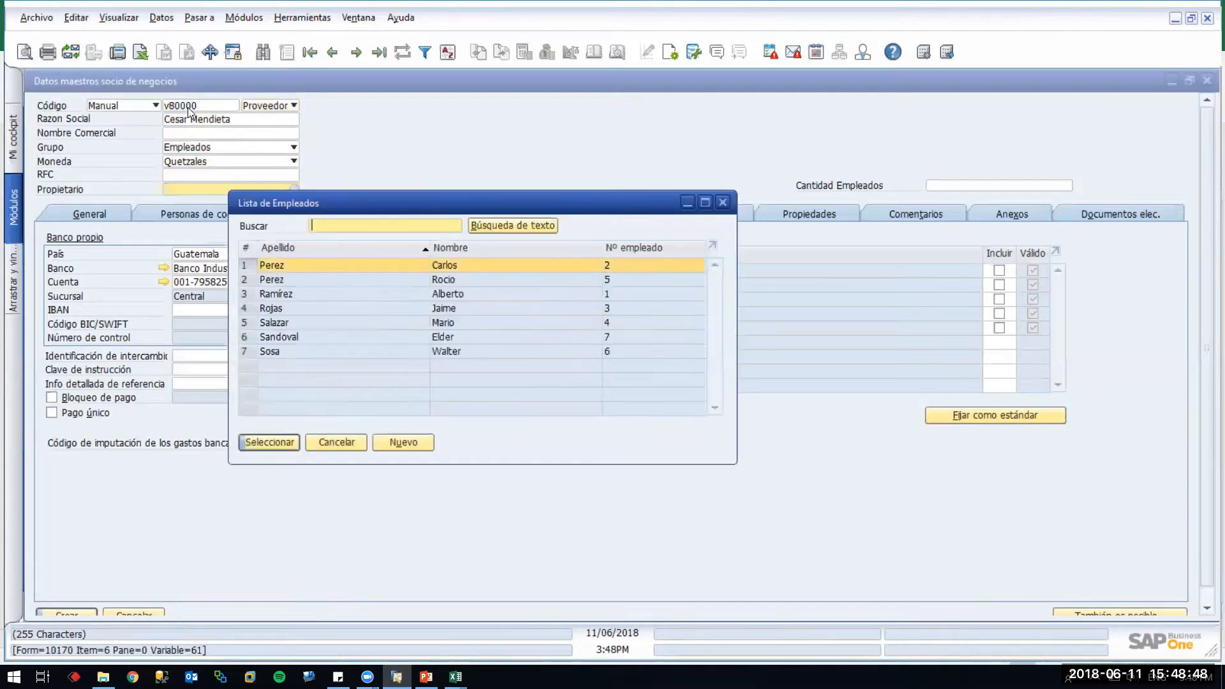
pyautogui.press('Escape')
pyautogui.click(200, 176)
pyautogui.write('000000000000')
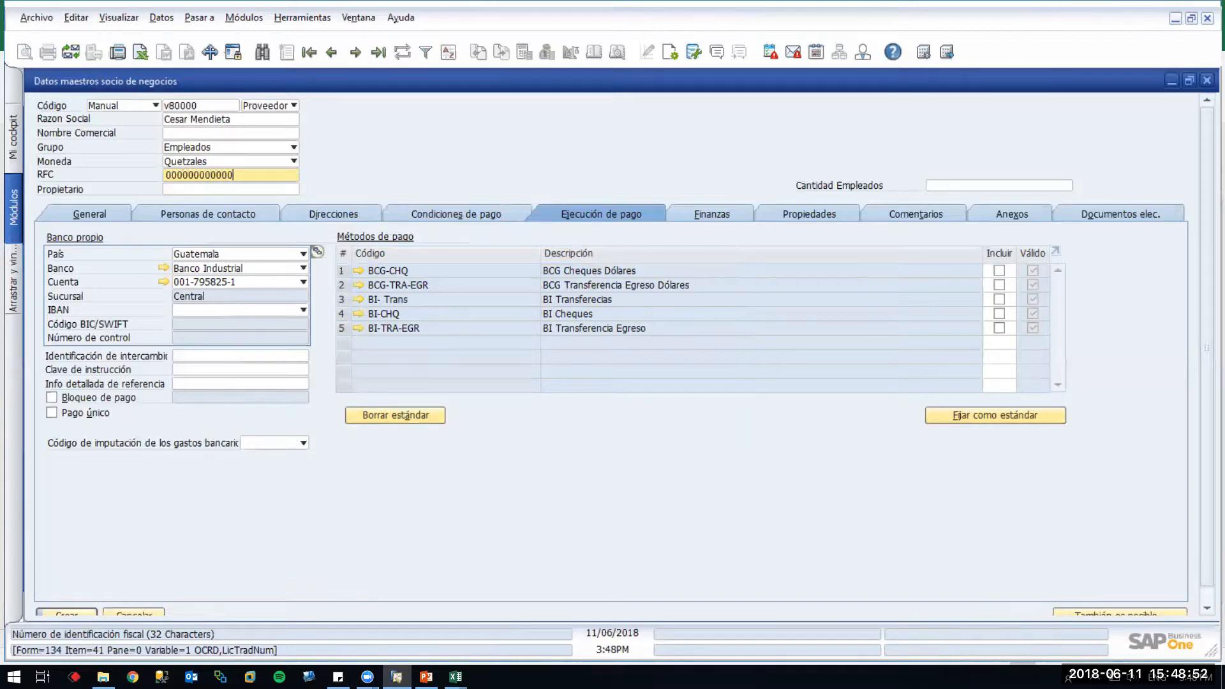
pyautogui.press('Return')
pyautogui.press('Return')
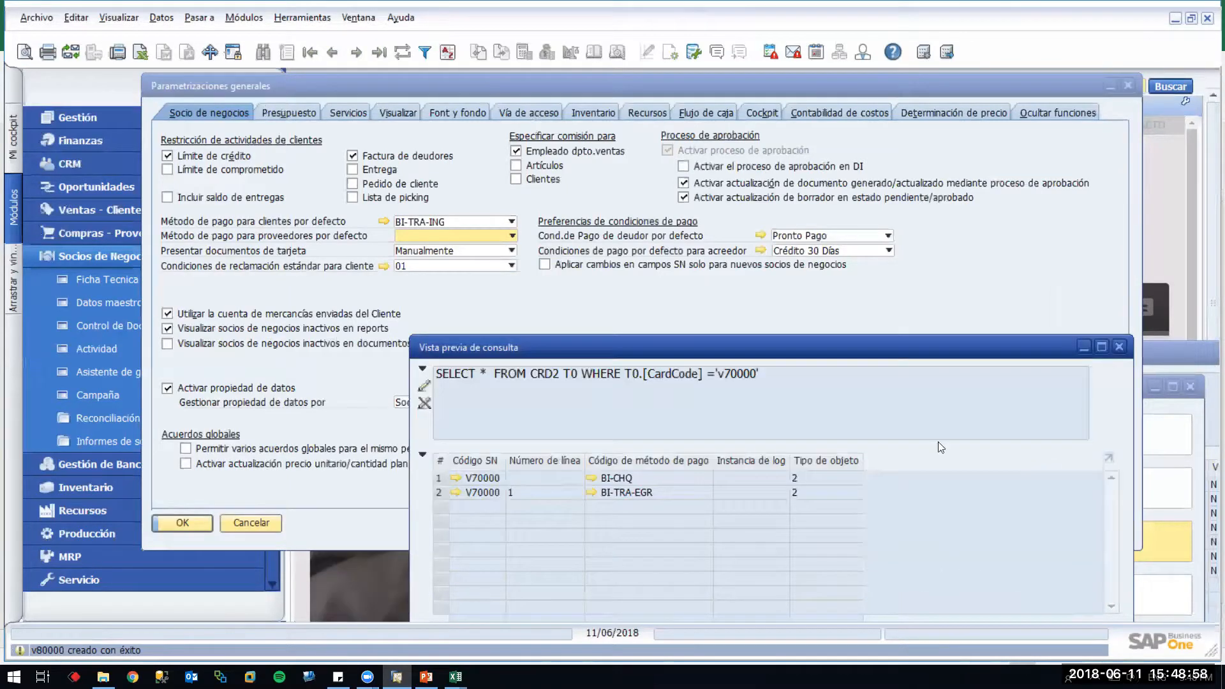
# Change the query's card code filter from an equals comparison to an IN list with quoted slots
pyautogui.click(741, 383)
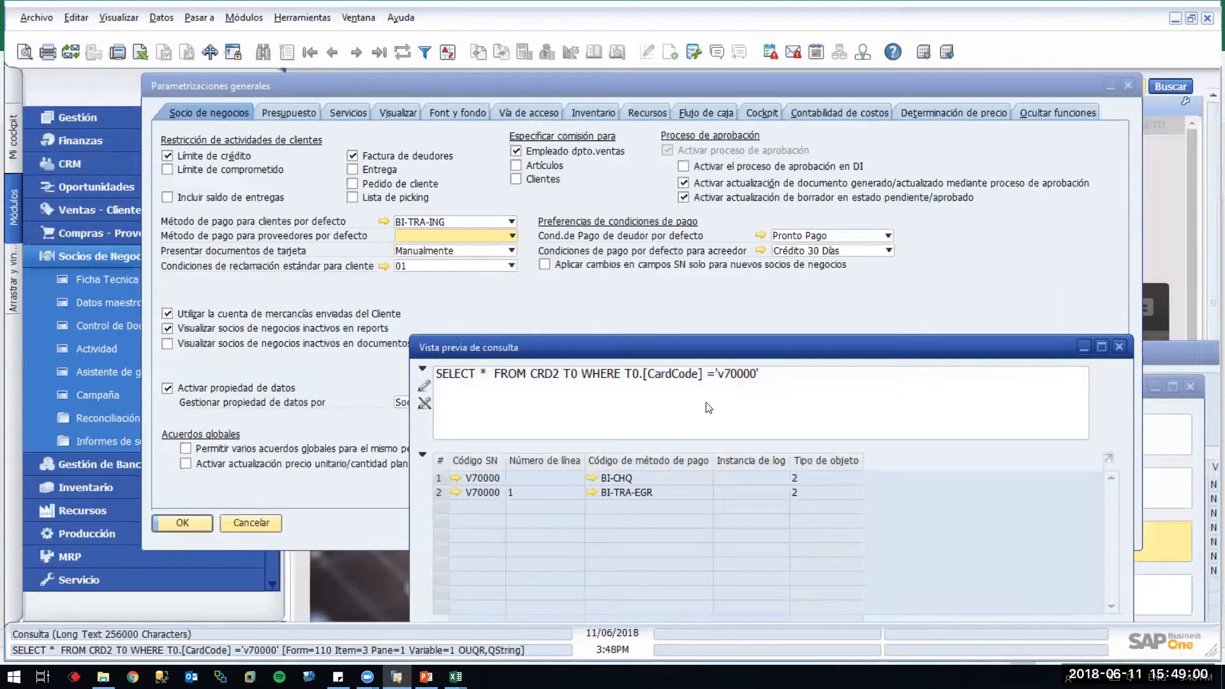
pyautogui.press('BackSpace')
pyautogui.write('in')
pyautogui.click(724, 375)
pyautogui.write('(')
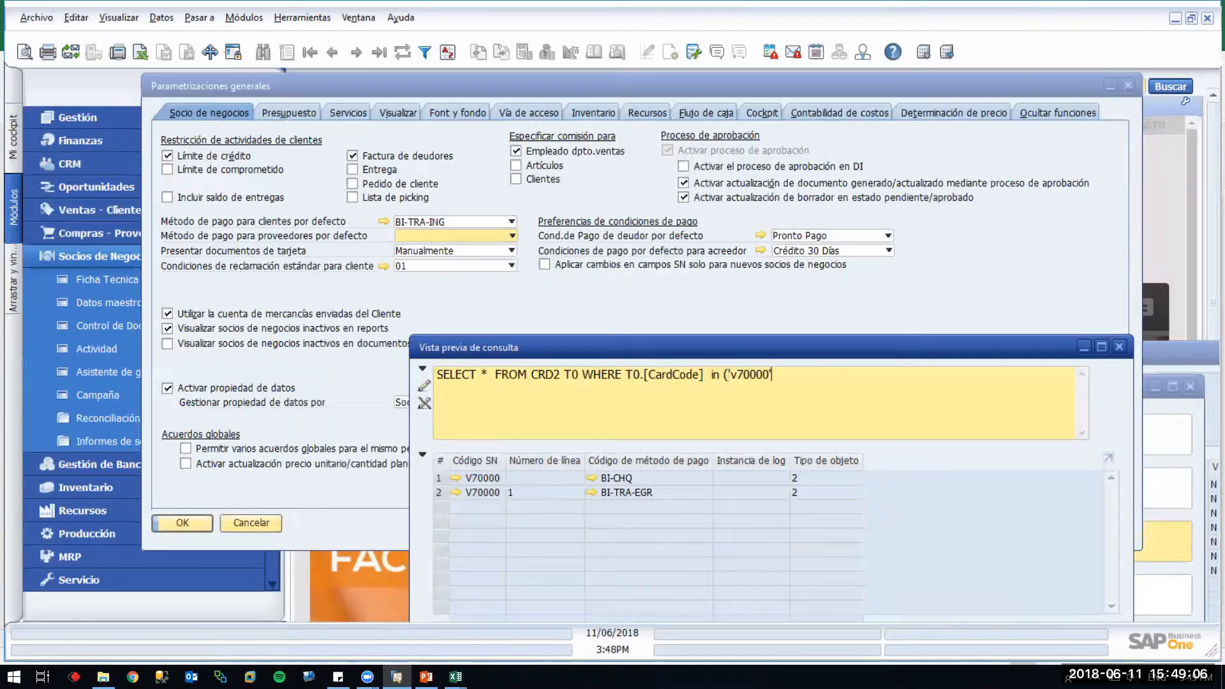
pyautogui.write(',)')
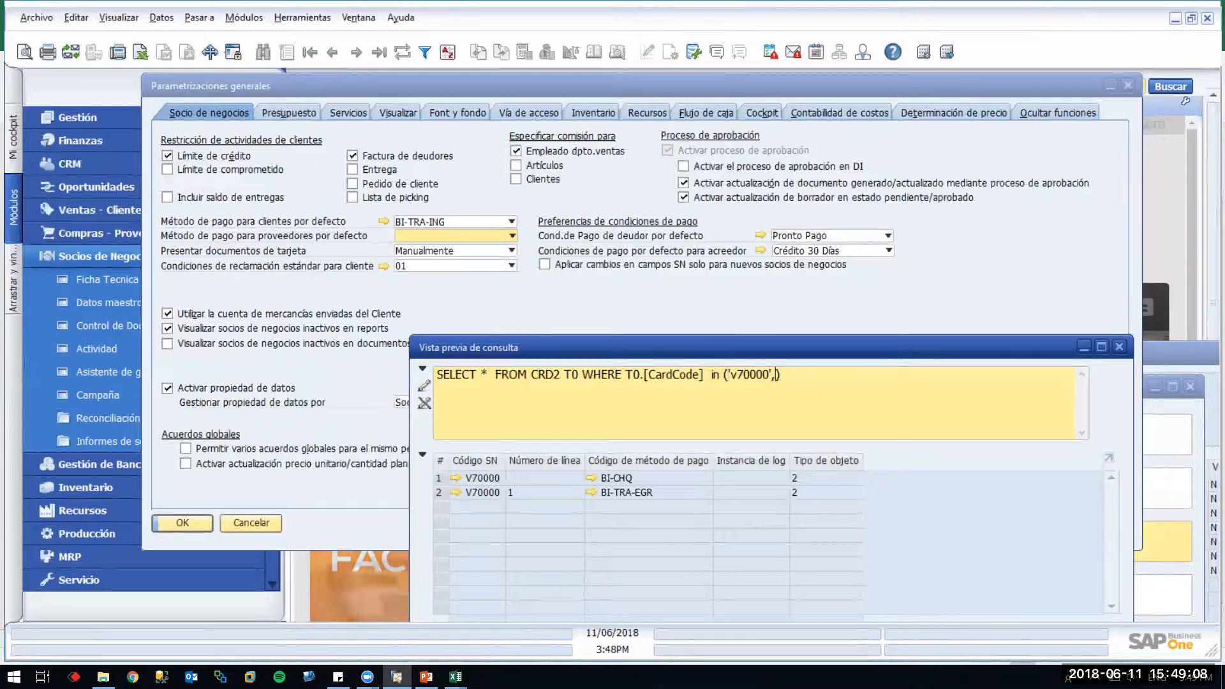
pyautogui.press('Left')
pyautogui.write("''")
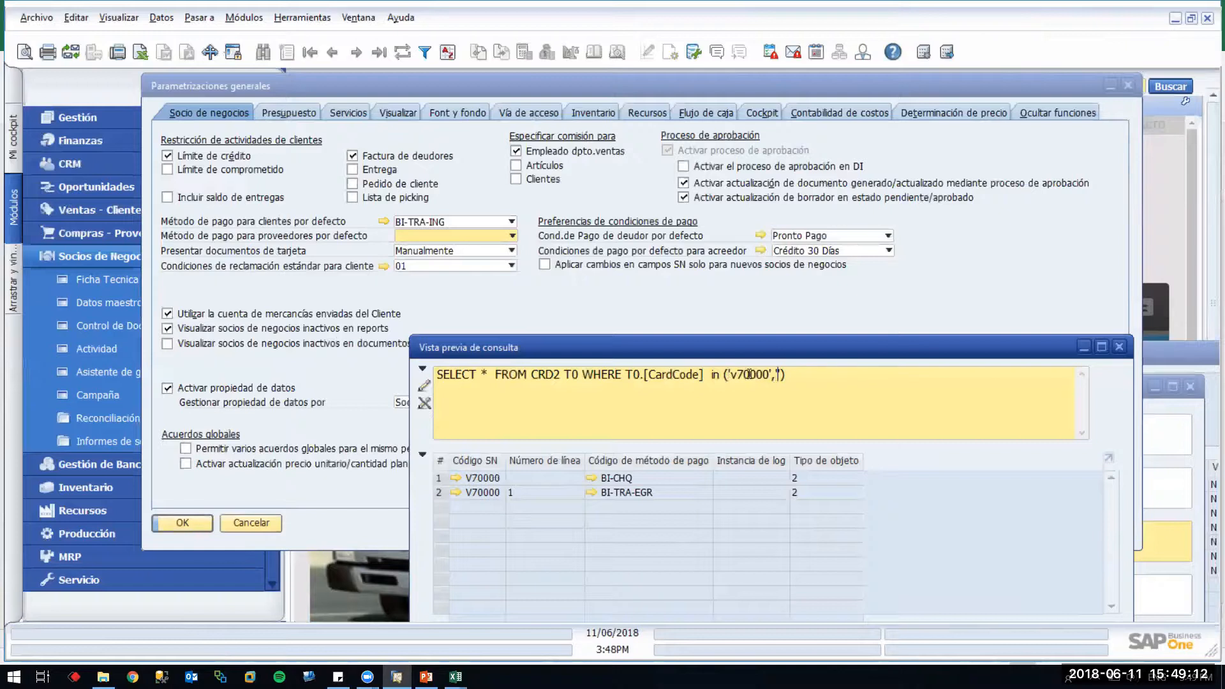
# Fill the IN list with 'v70000' and 'v80000' and run the CRD2 query
pyautogui.doubleClick(751, 375)
pyautogui.click(733, 375)
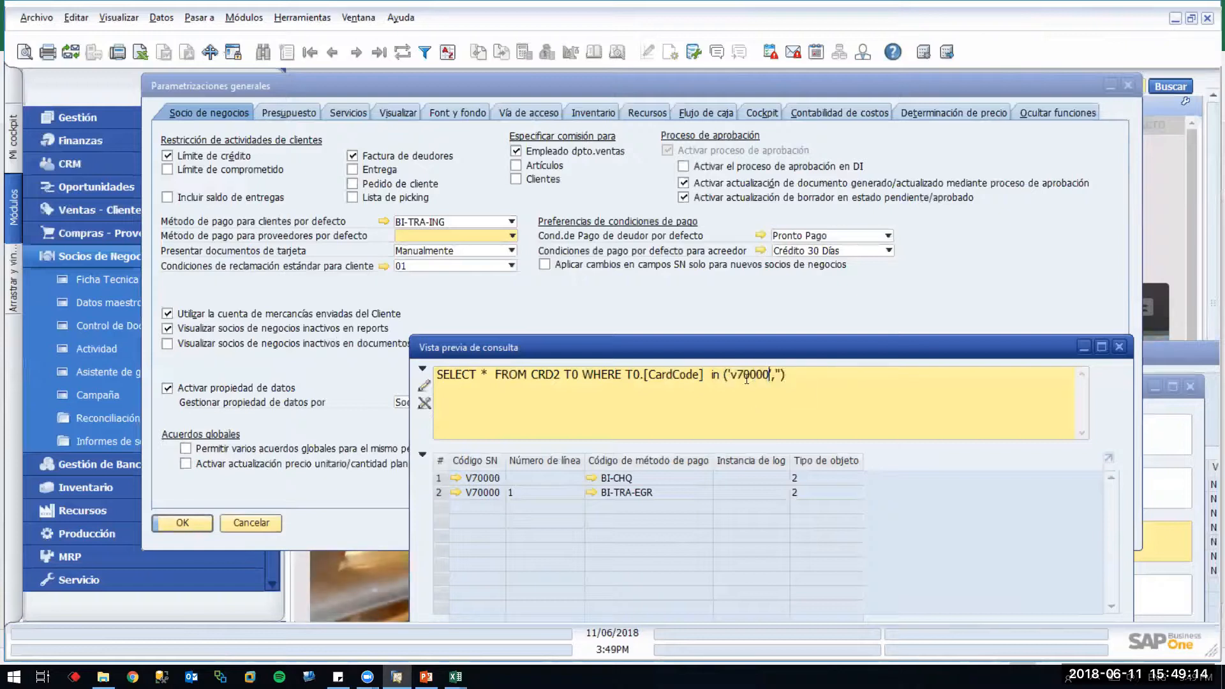
pyautogui.doubleClick(733, 375)
pyautogui.hotkey('ctrl', 'c')
pyautogui.click(777, 374)
pyautogui.hotkey('ctrl', 'v')
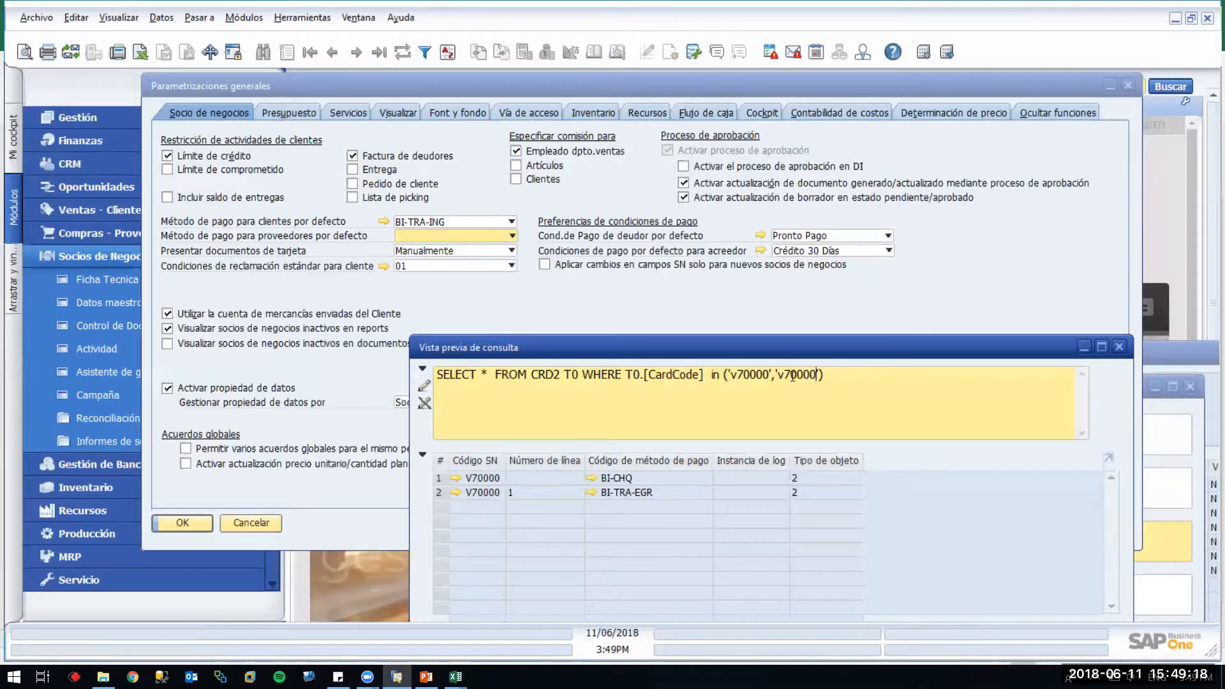
pyautogui.press('BackSpace')
pyautogui.write('8')
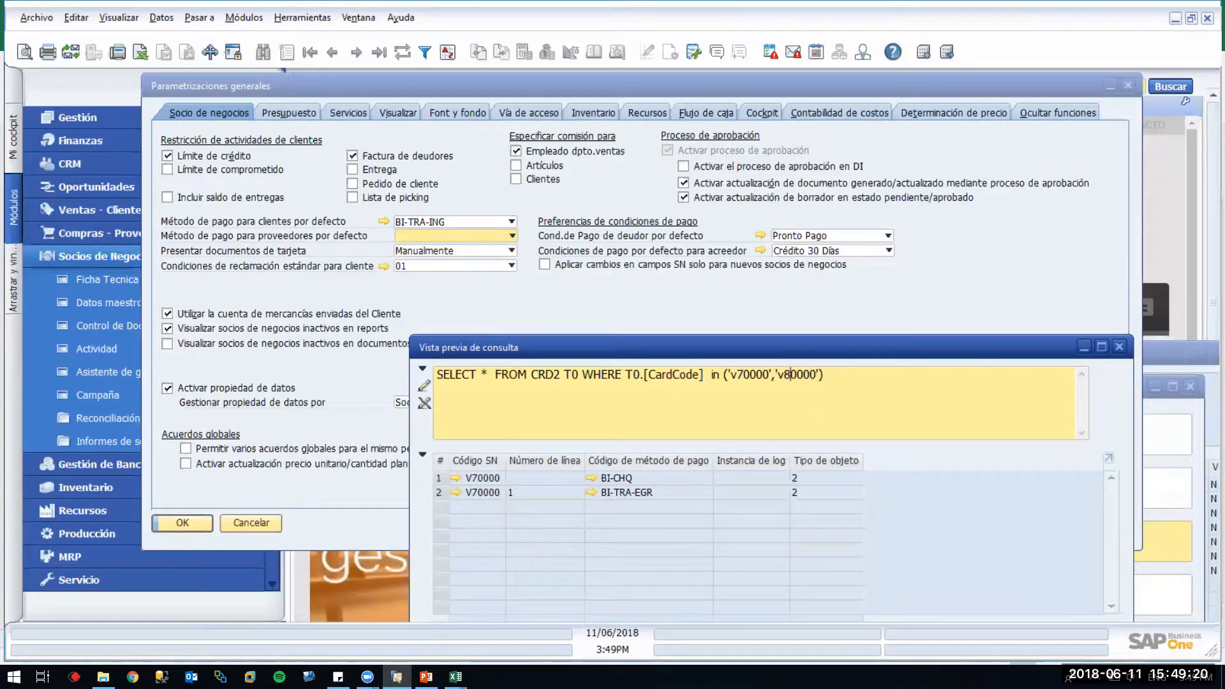
pyautogui.moveTo(823, 347); pyautogui.dragTo(832, 155)
pyautogui.click(460, 478)
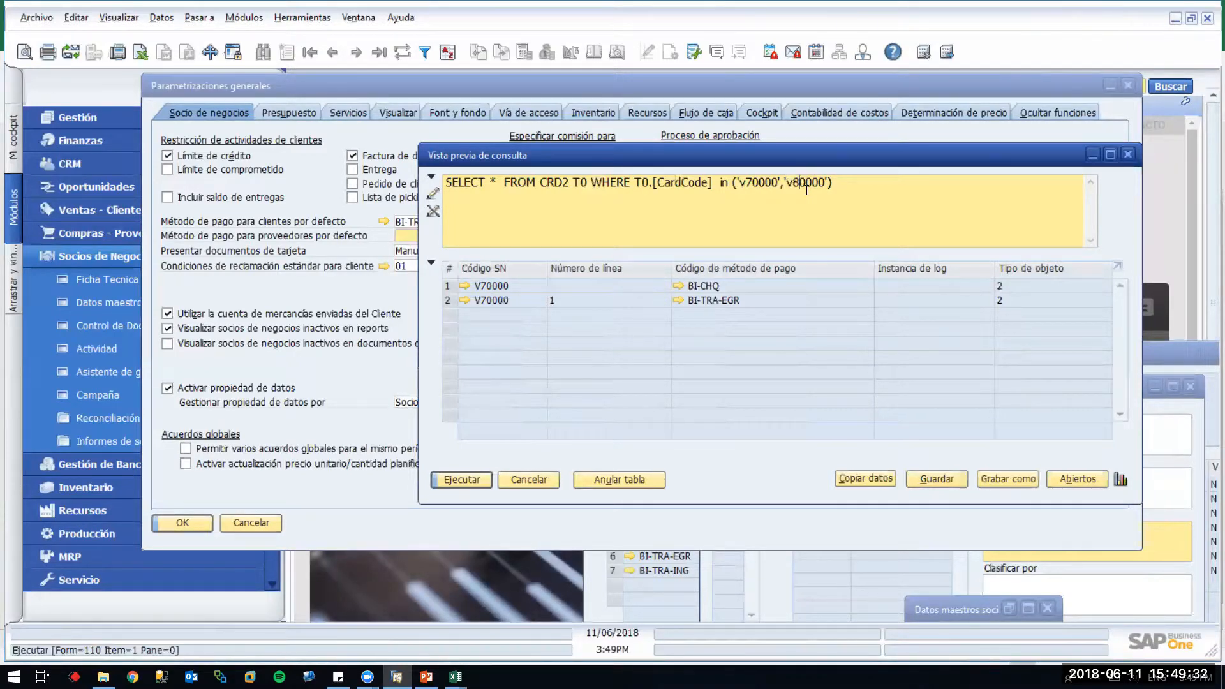
pyautogui.moveTo(455, 676)
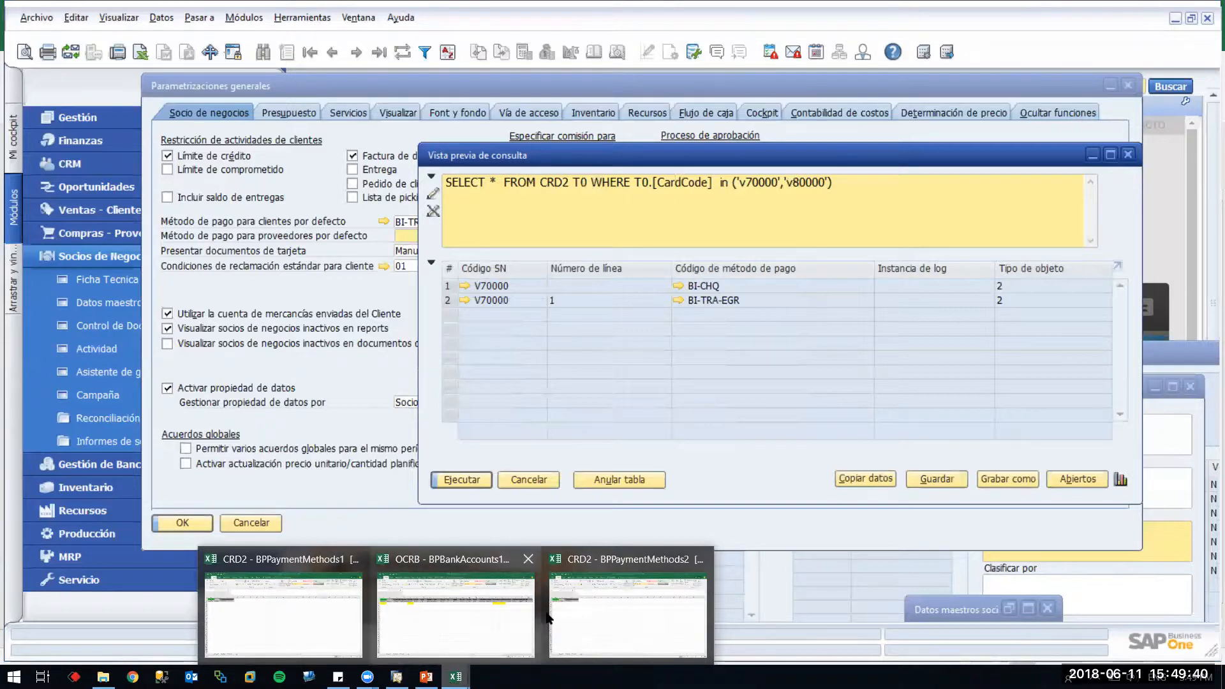
# Enter V70000 in cell A3 and V80000 in cells A4 and A5 of BPPaymentMethods2
pyautogui.click(588, 602)
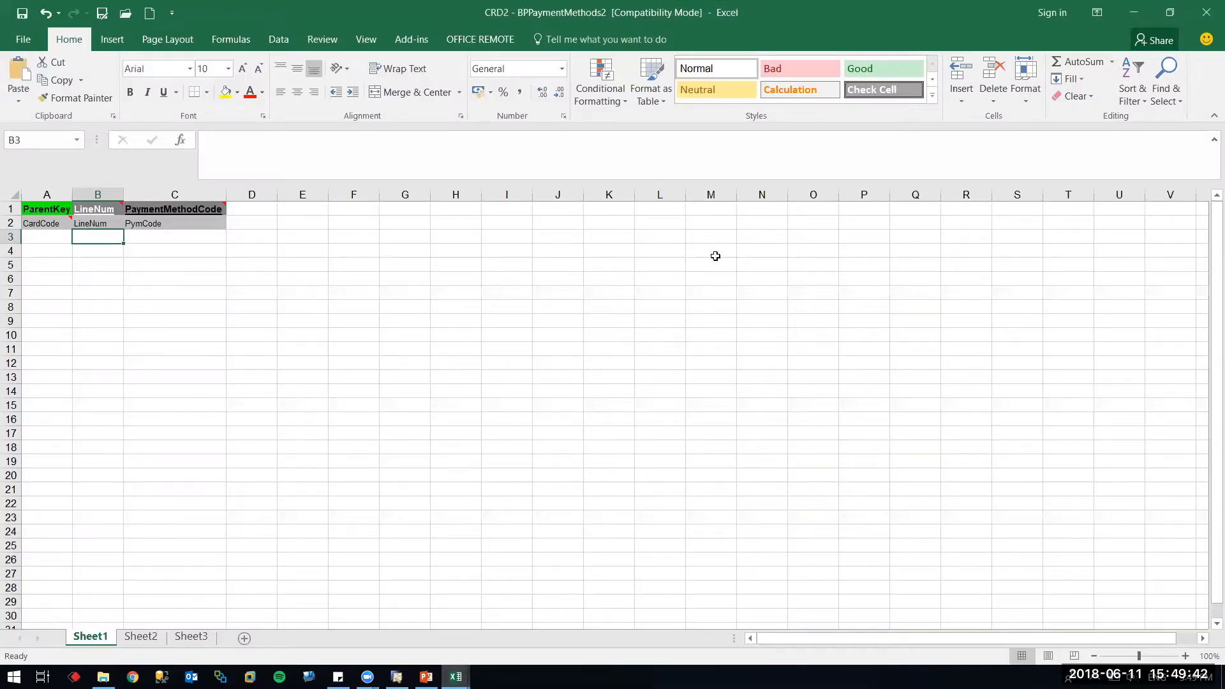
pyautogui.click(54, 235)
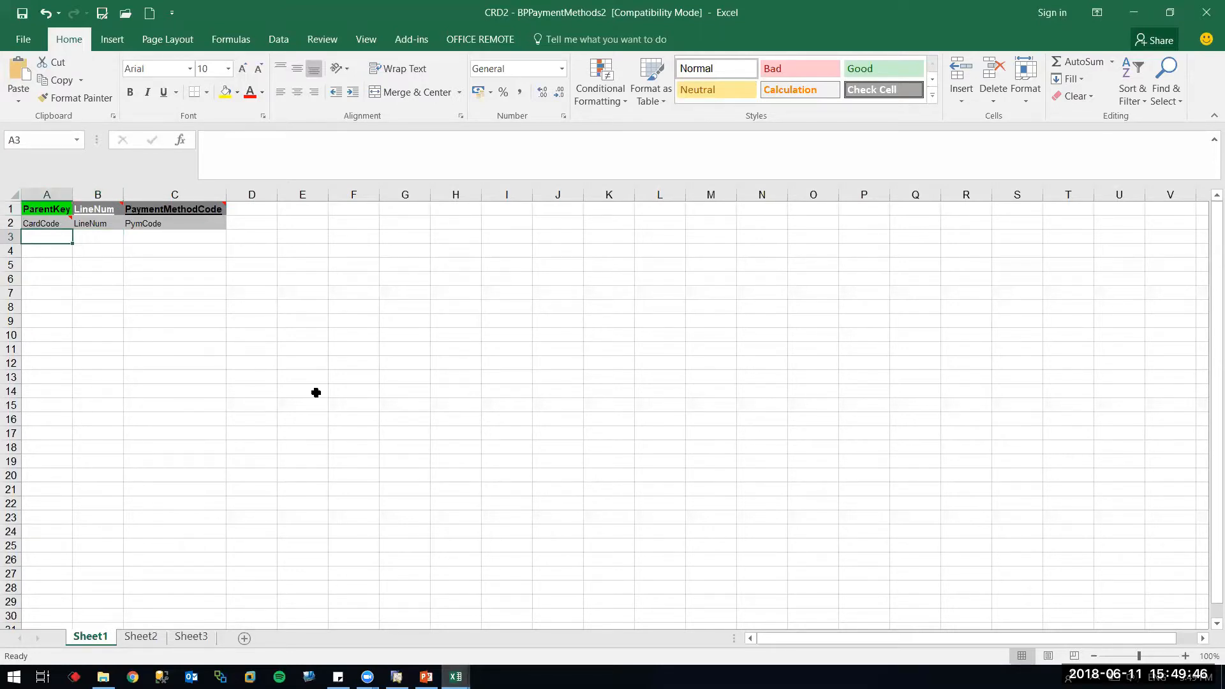
pyautogui.write('V0')
pyautogui.press('BackSpace')
pyautogui.write('70')
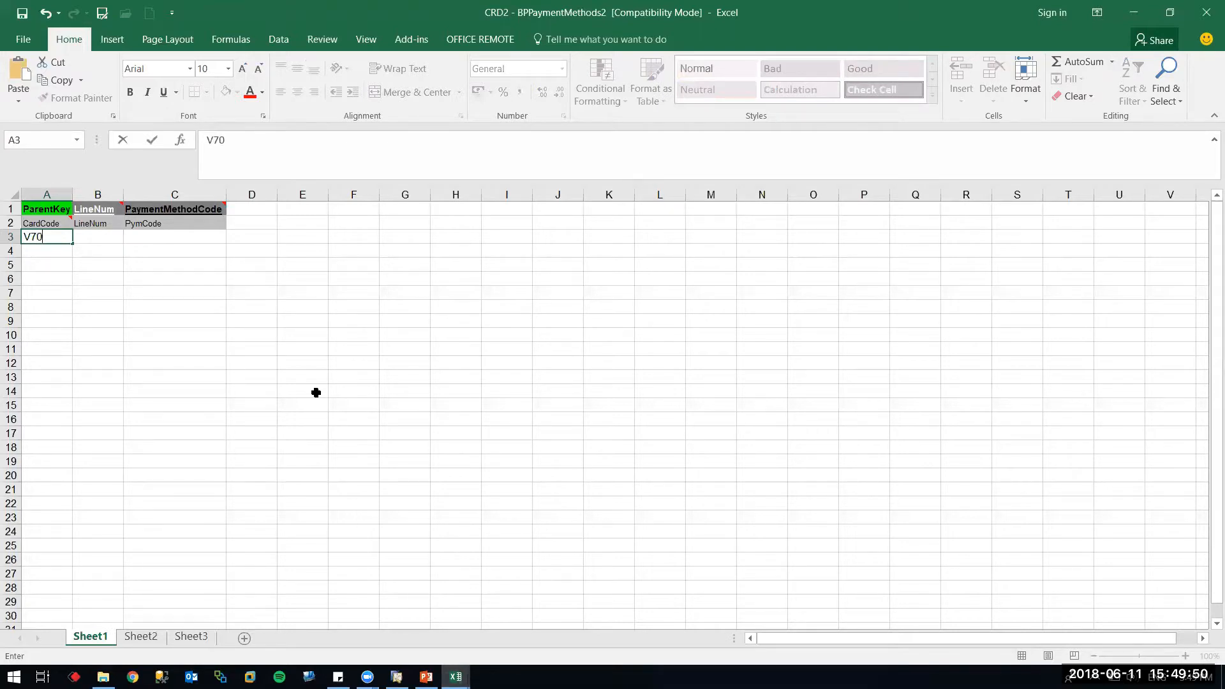
pyautogui.write('000')
pyautogui.press('Return')
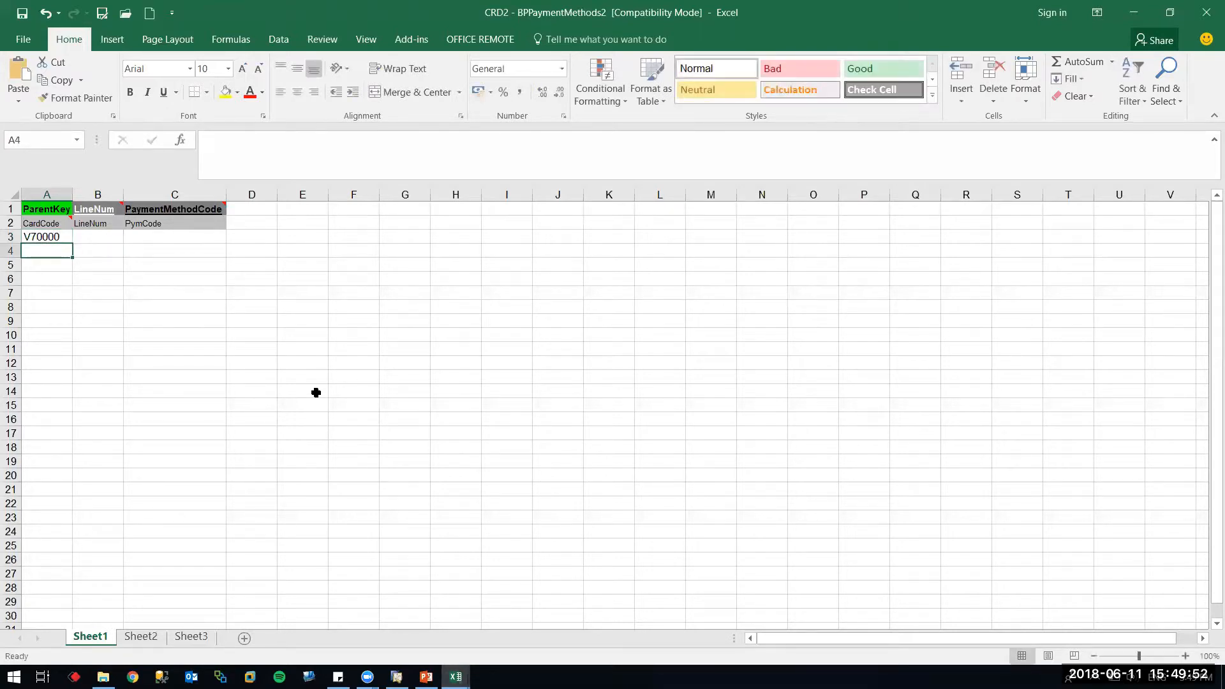
pyautogui.write('V80000')
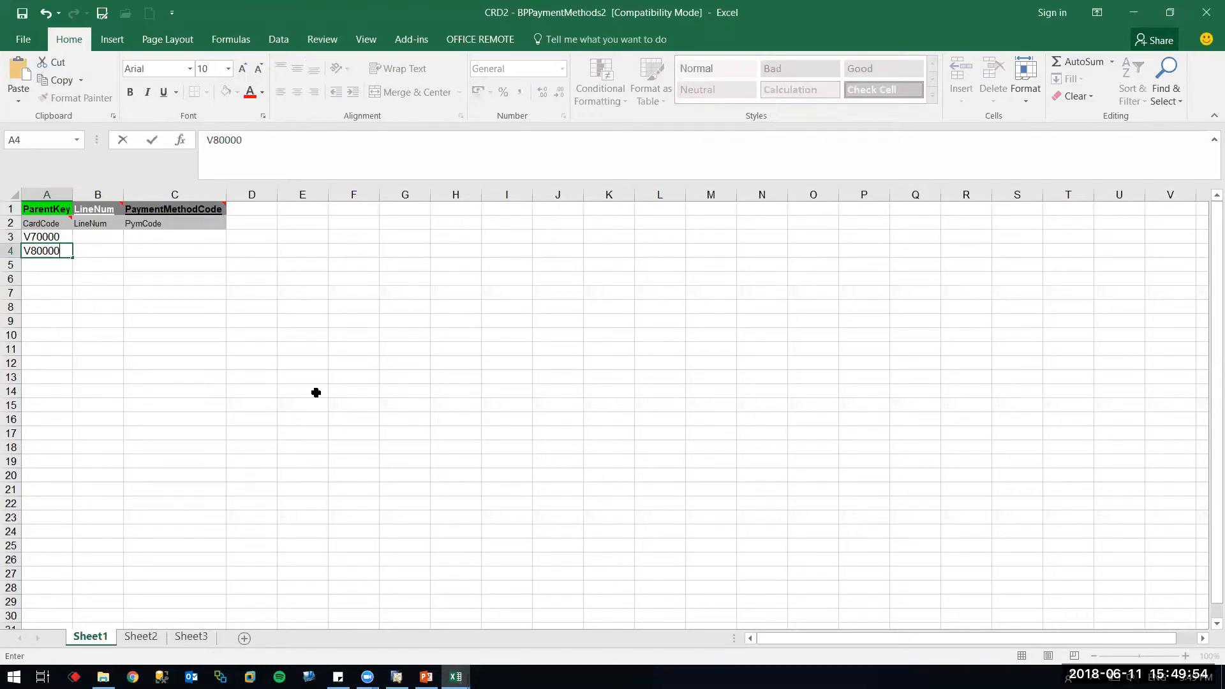
pyautogui.press('Return')
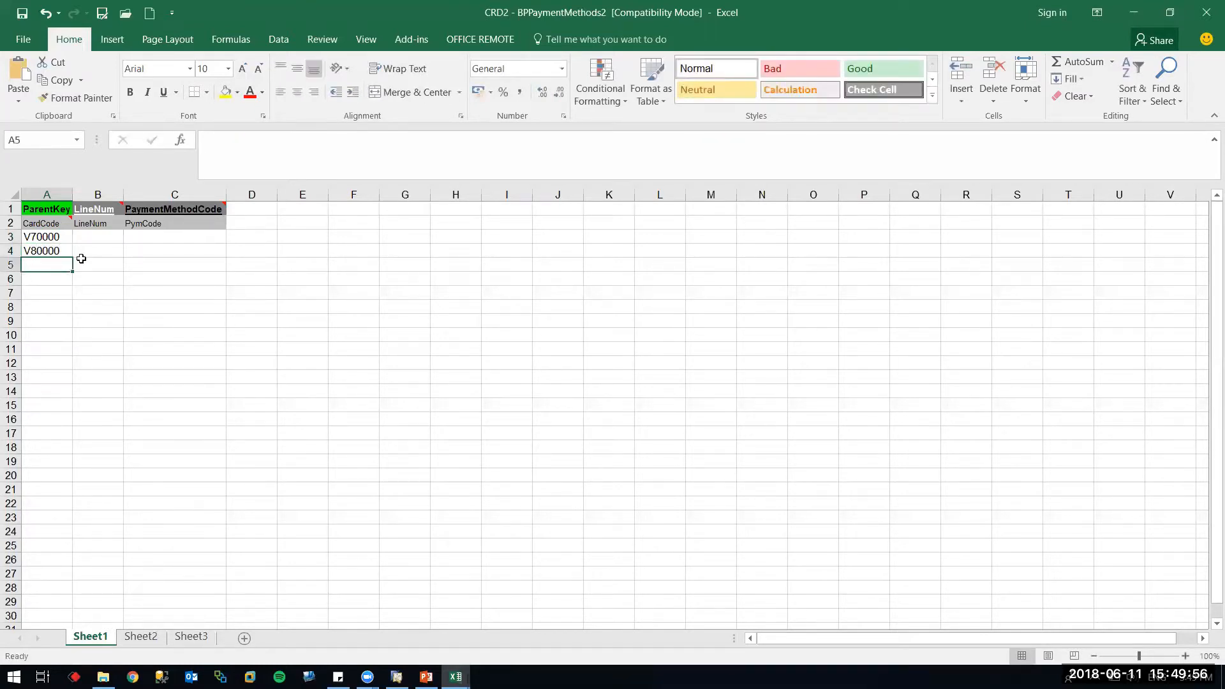
pyautogui.click(58, 251)
pyautogui.hotkey('ctrl', 'c')
pyautogui.click(57, 263)
pyautogui.hotkey('ctrl', 'v')
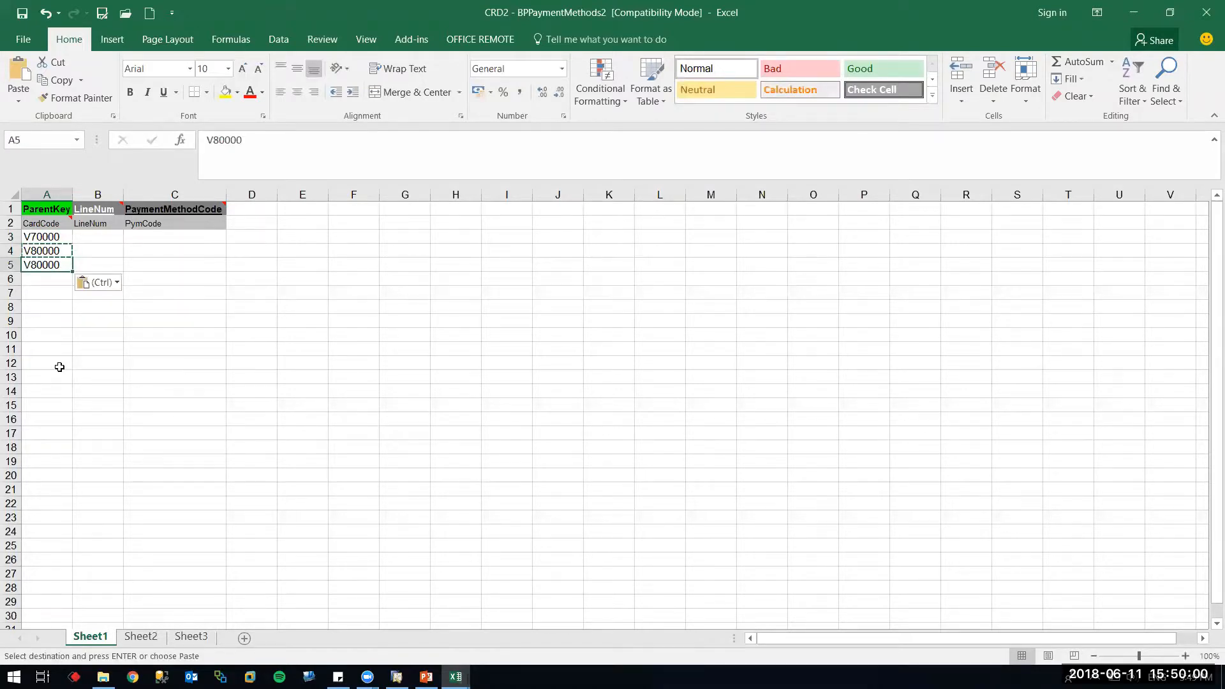
pyautogui.hotkey('alt', 'Tab')
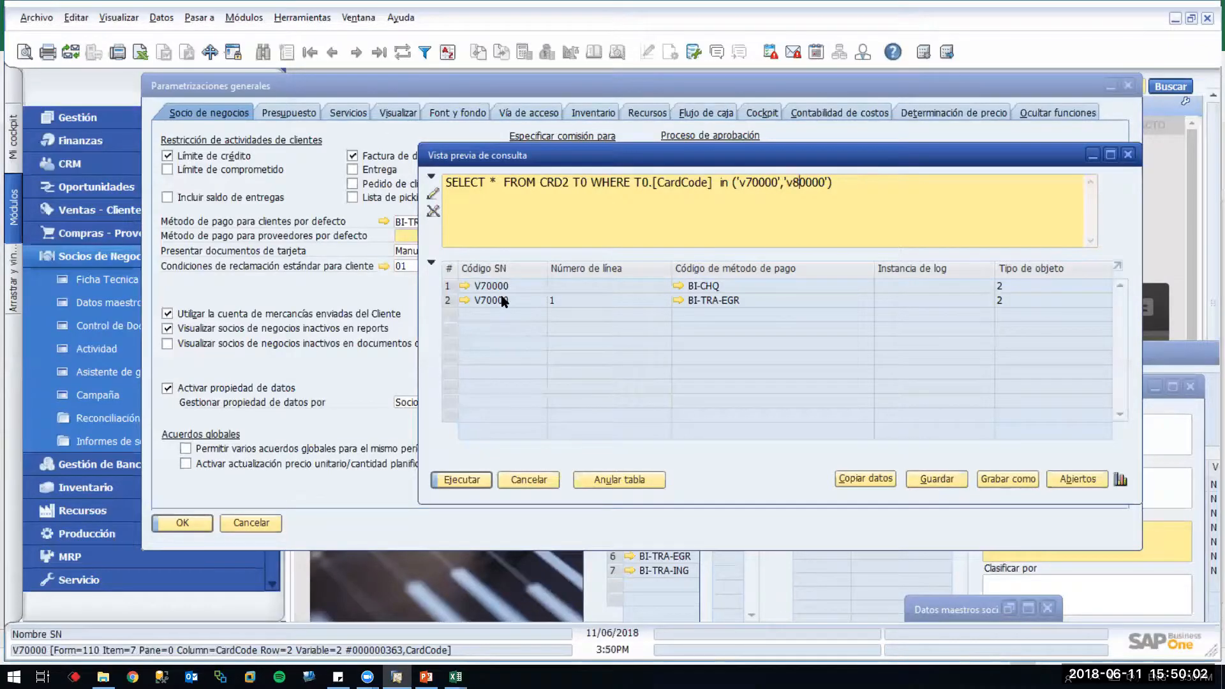
# Copy the BI- Trans payment method from V70000 in SAP into cells C3 and C4
pyautogui.click(462, 286)
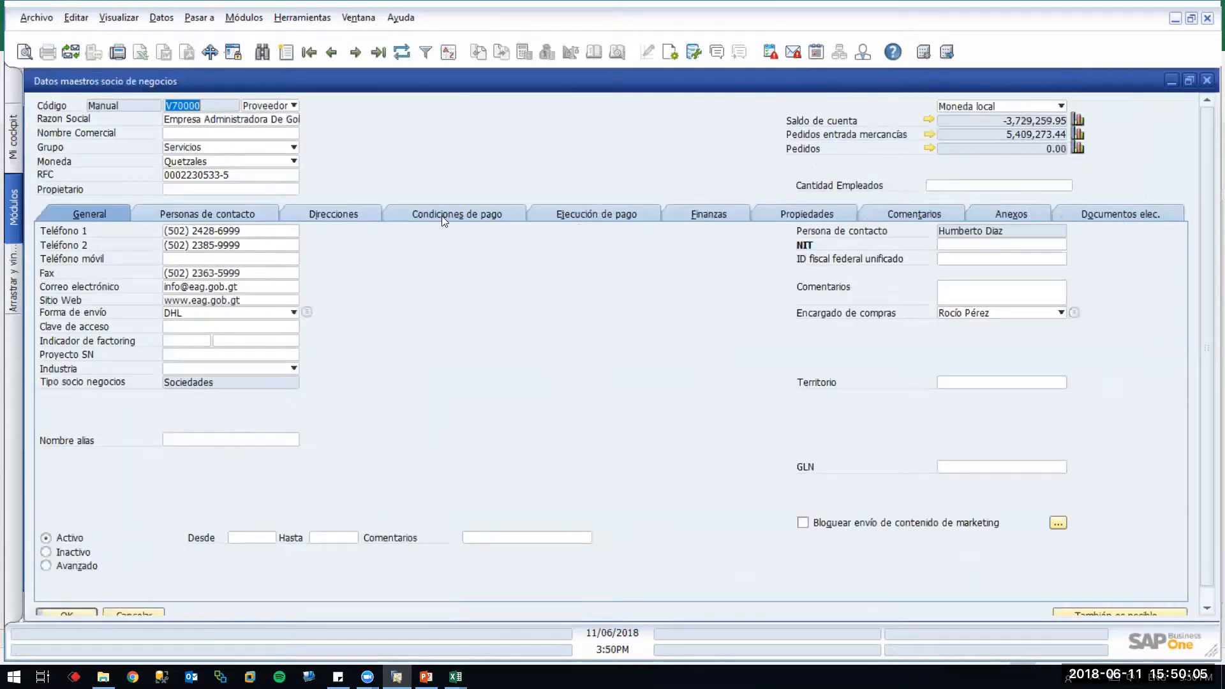
pyautogui.click(600, 214)
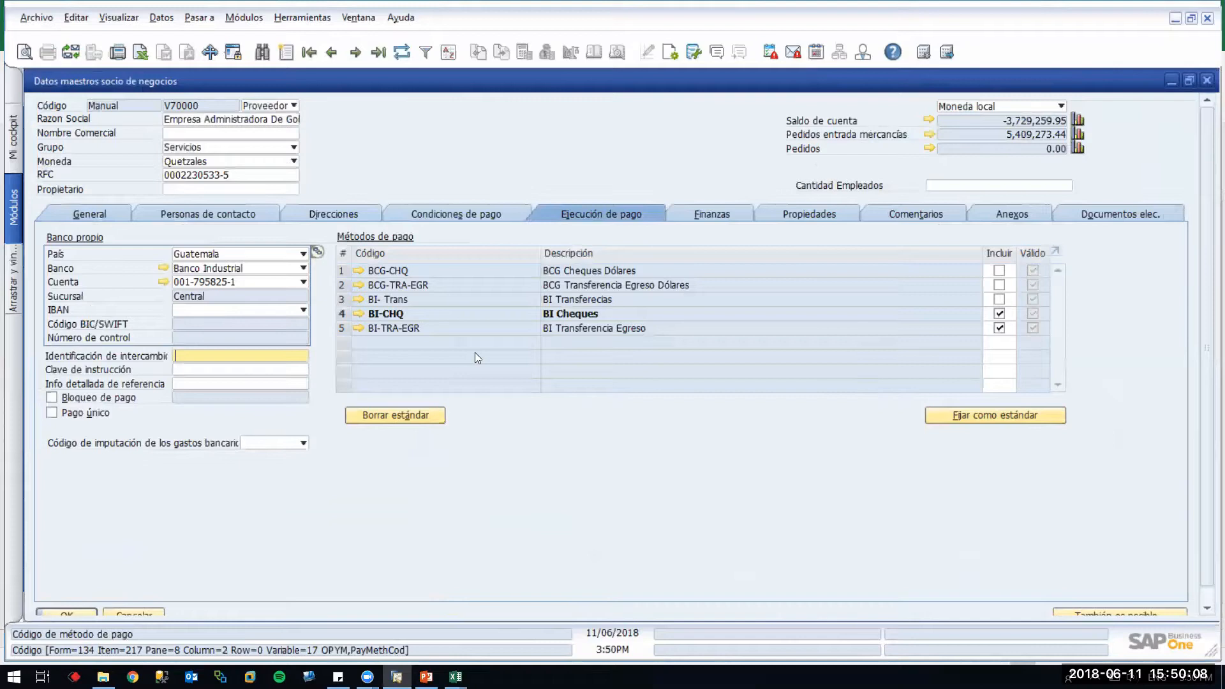
pyautogui.rightClick(395, 301)
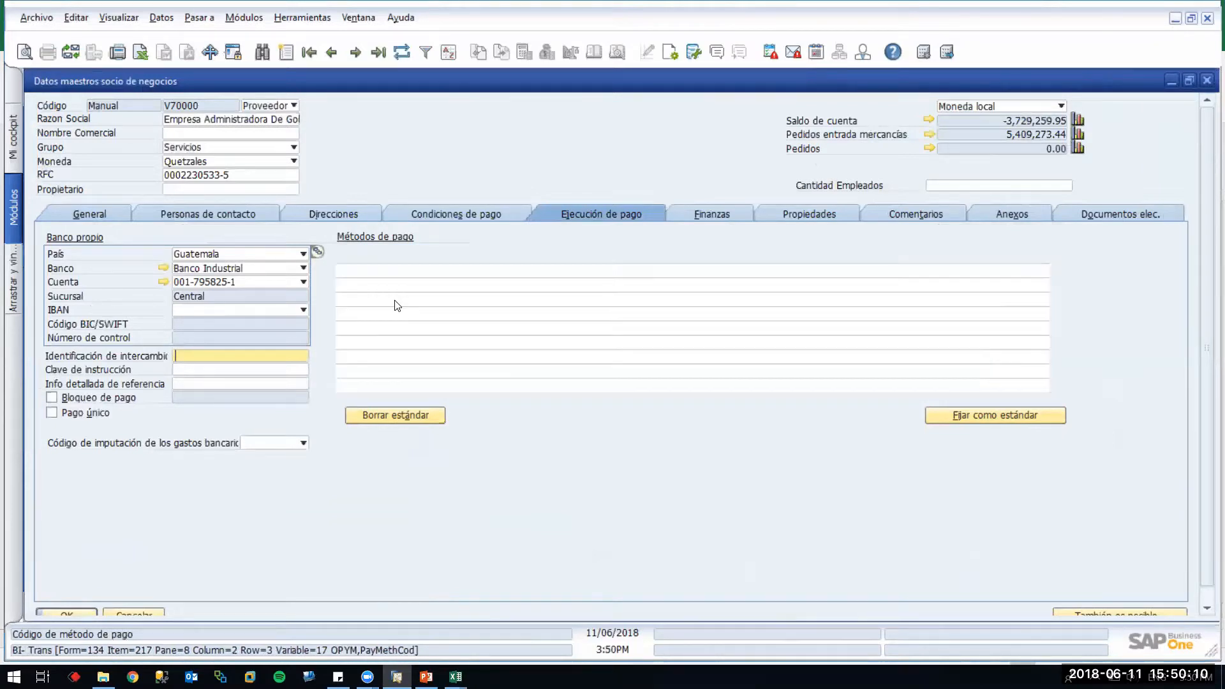
pyautogui.click(433, 315)
pyautogui.hotkey('alt', 'Tab')
pyautogui.click(172, 239)
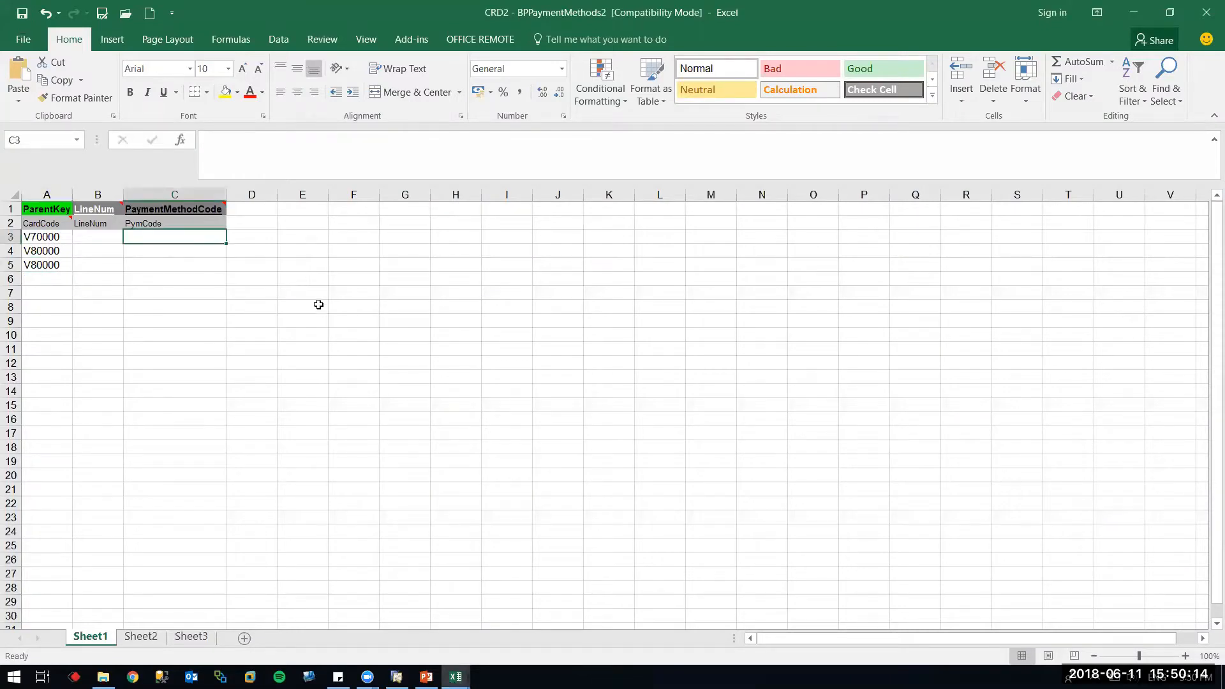
pyautogui.hotkey('ctrl', 'v')
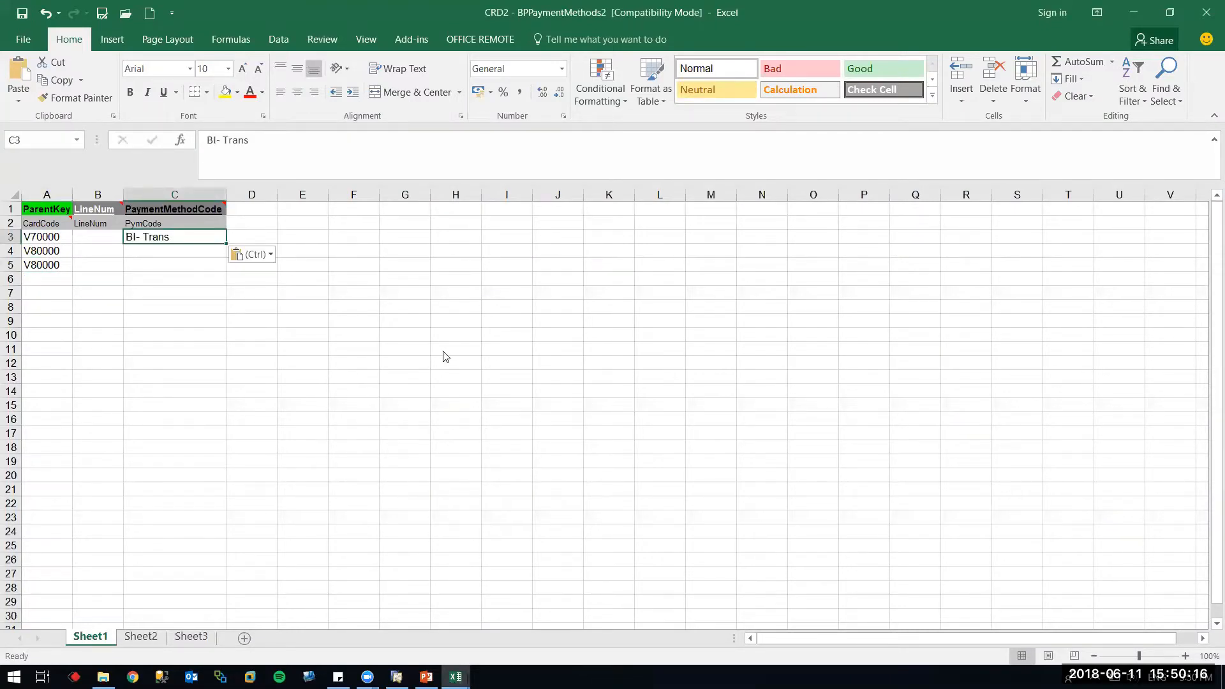
pyautogui.hotkey('alt', 'Tab')
pyautogui.hotkey('alt', 'Tab')
pyautogui.click(170, 251)
pyautogui.hotkey('ctrl', 'v')
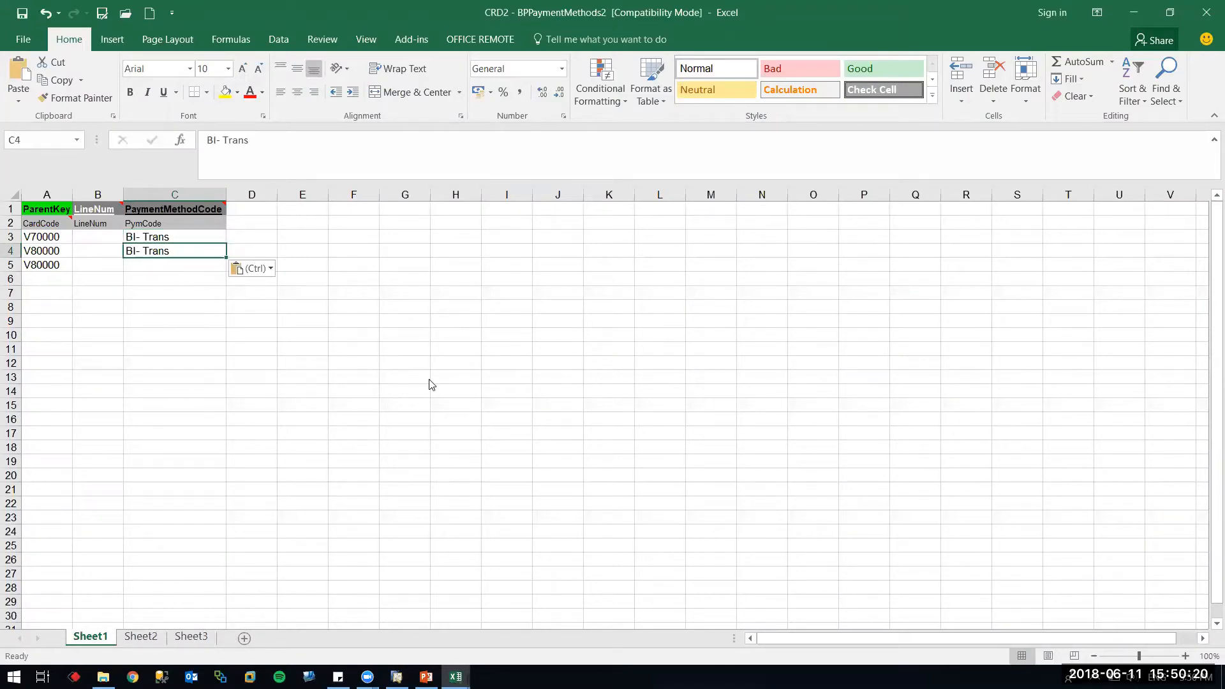
# Copy the BI-CHQ payment method from SAP into cell C5
pyautogui.hotkey('alt', 'Tab')
pyautogui.click(475, 316)
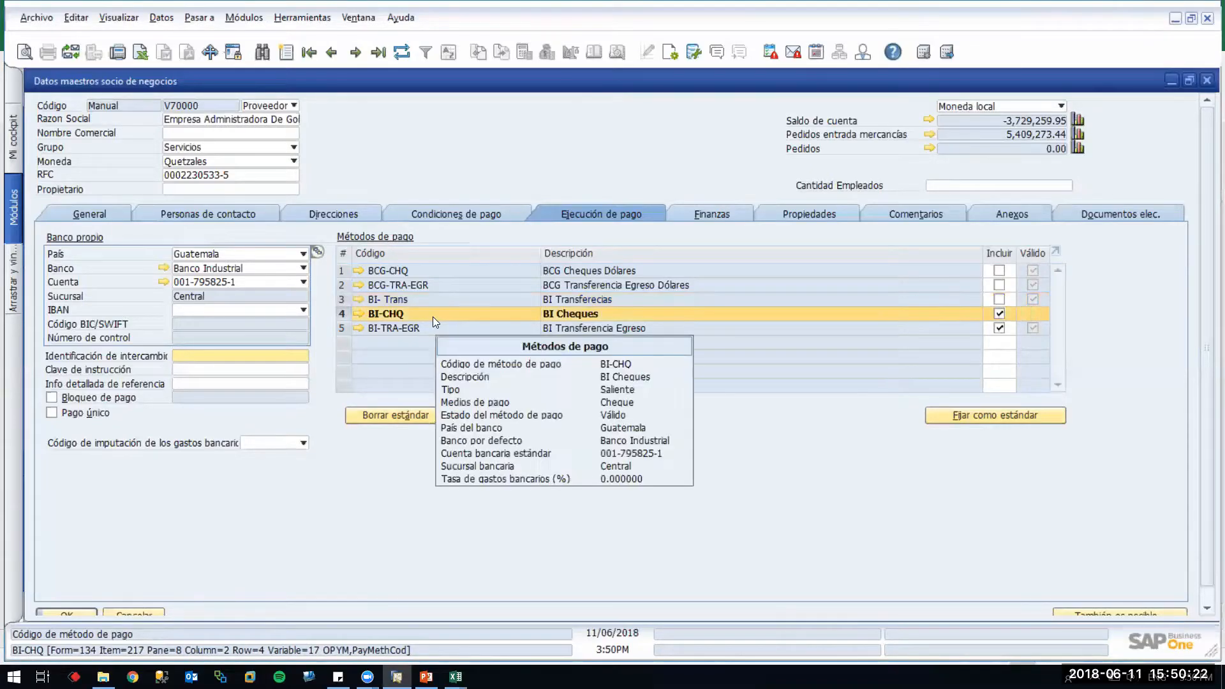
pyautogui.rightClick(434, 317)
pyautogui.click(458, 331)
pyautogui.hotkey('alt', 'Tab')
pyautogui.click(151, 266)
pyautogui.hotkey('ctrl', 'v')
pyautogui.click(195, 350)
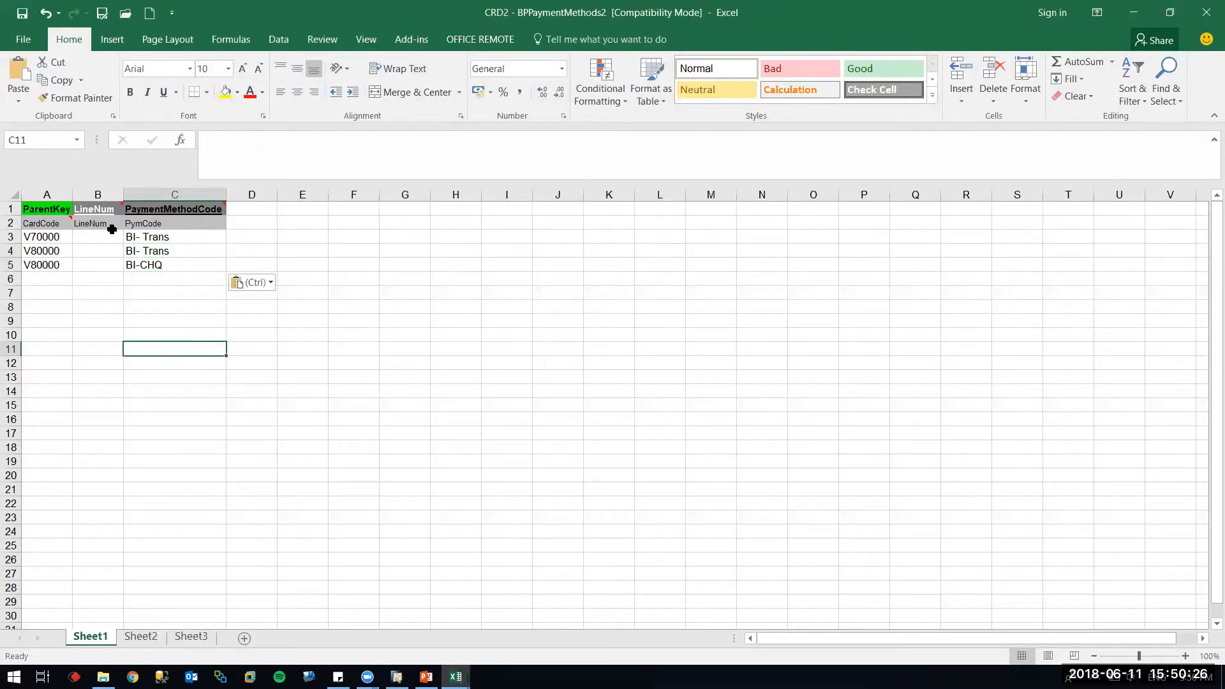
# Enter line numbers 2 and 0 in cells B3 and B4
pyautogui.click(97, 237)
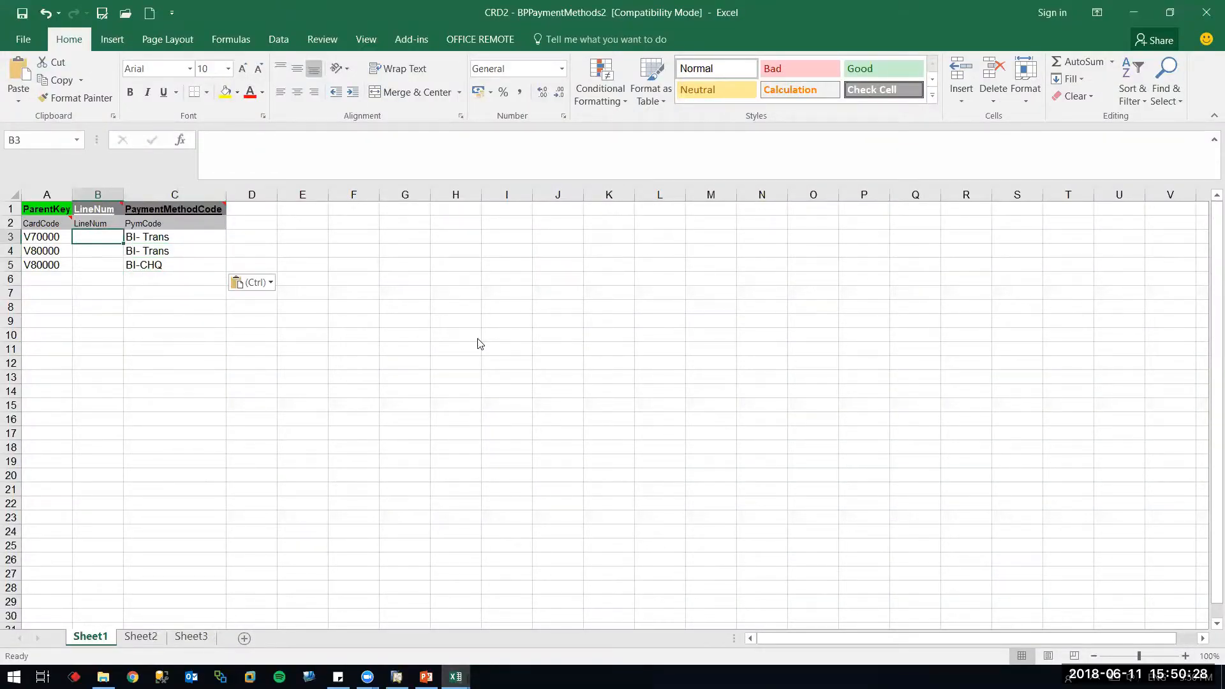
pyautogui.hotkey('alt', 'Tab')
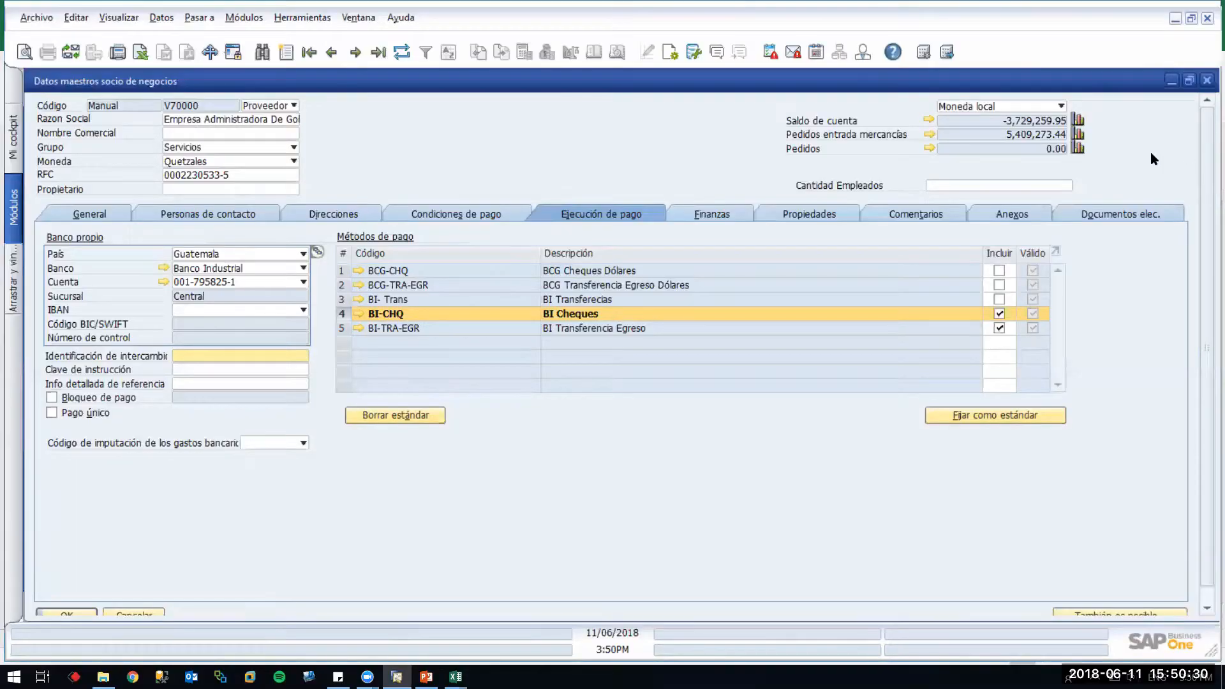
pyautogui.hotkey('alt', 'Tab')
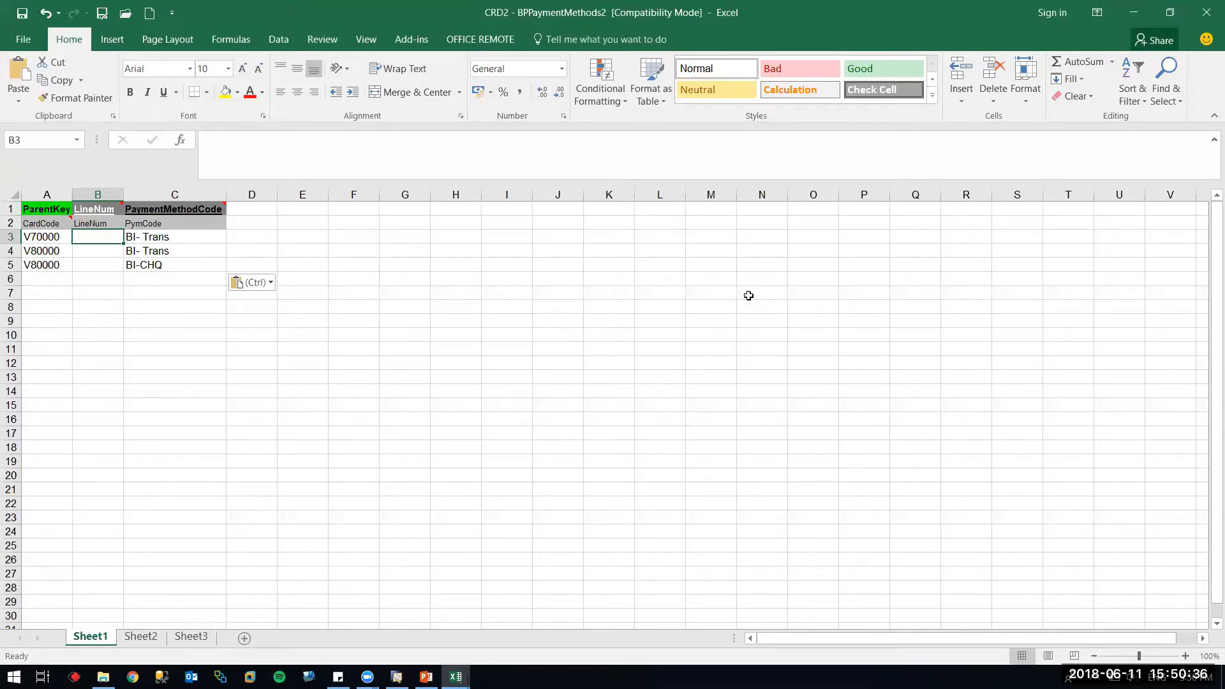
pyautogui.write('2')
pyautogui.press('Return')
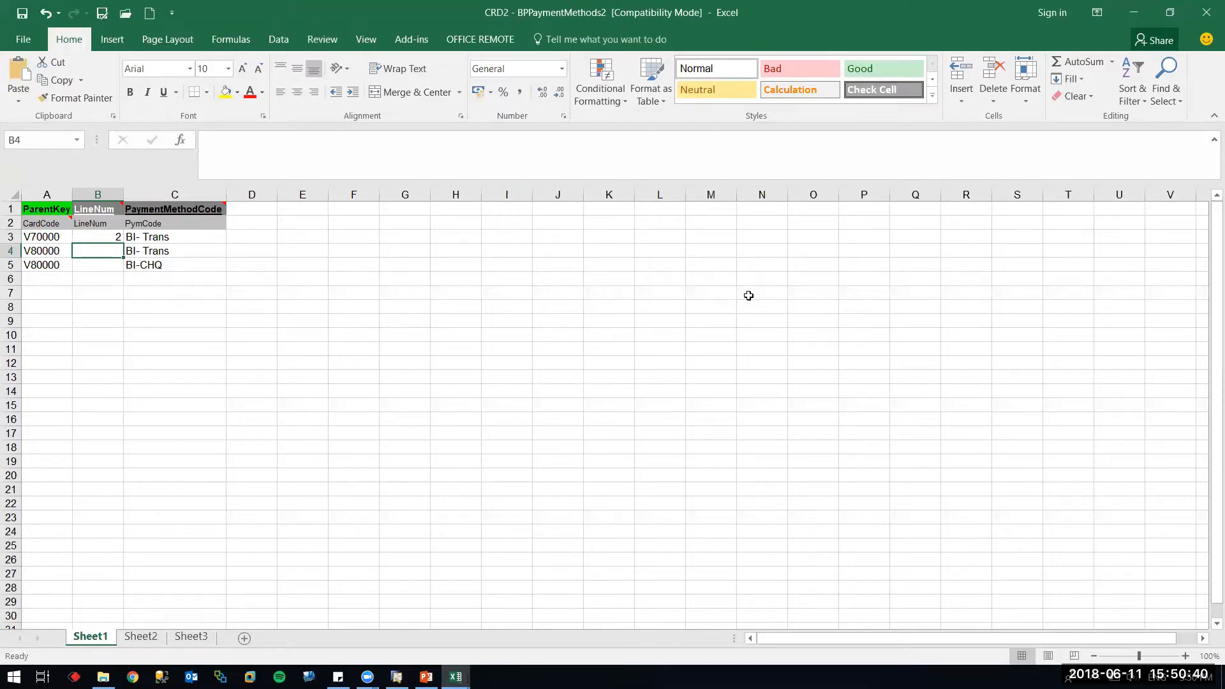
pyautogui.write('0')
pyautogui.press('Return')
# Enter line number 1 in B5 and save the workbook in the 2018-06 Webinar folder
pyautogui.write('1')
pyautogui.press('Return')
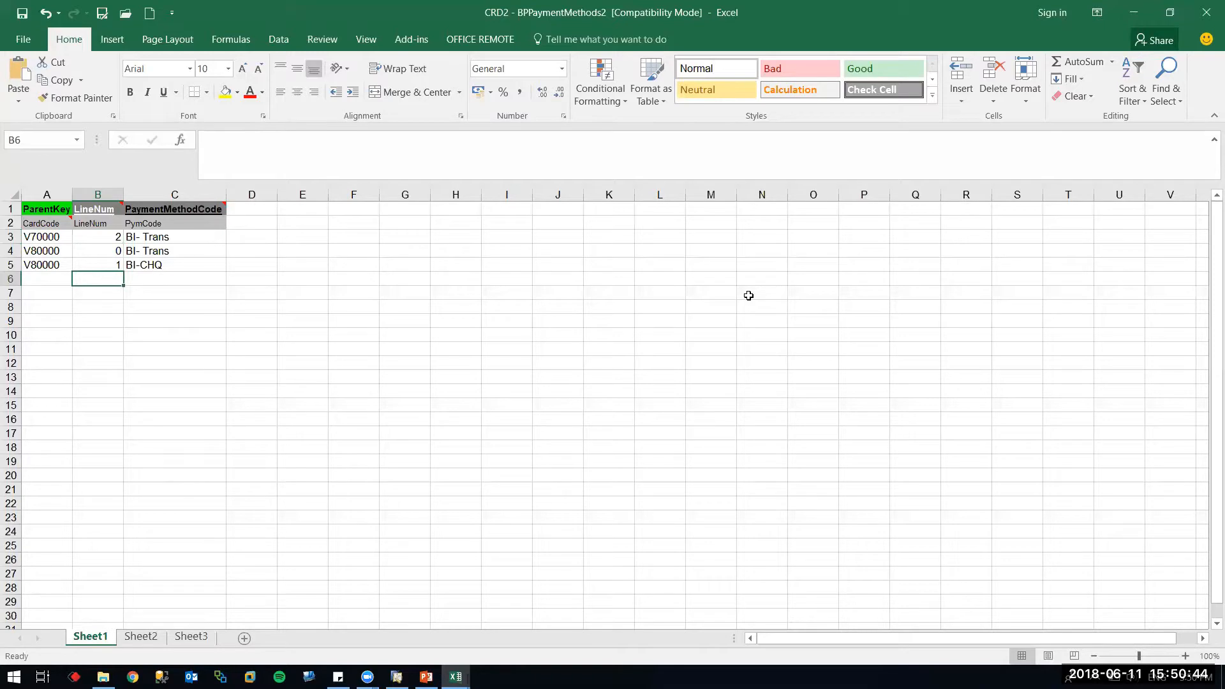
pyautogui.hotkey('ctrl', 's')
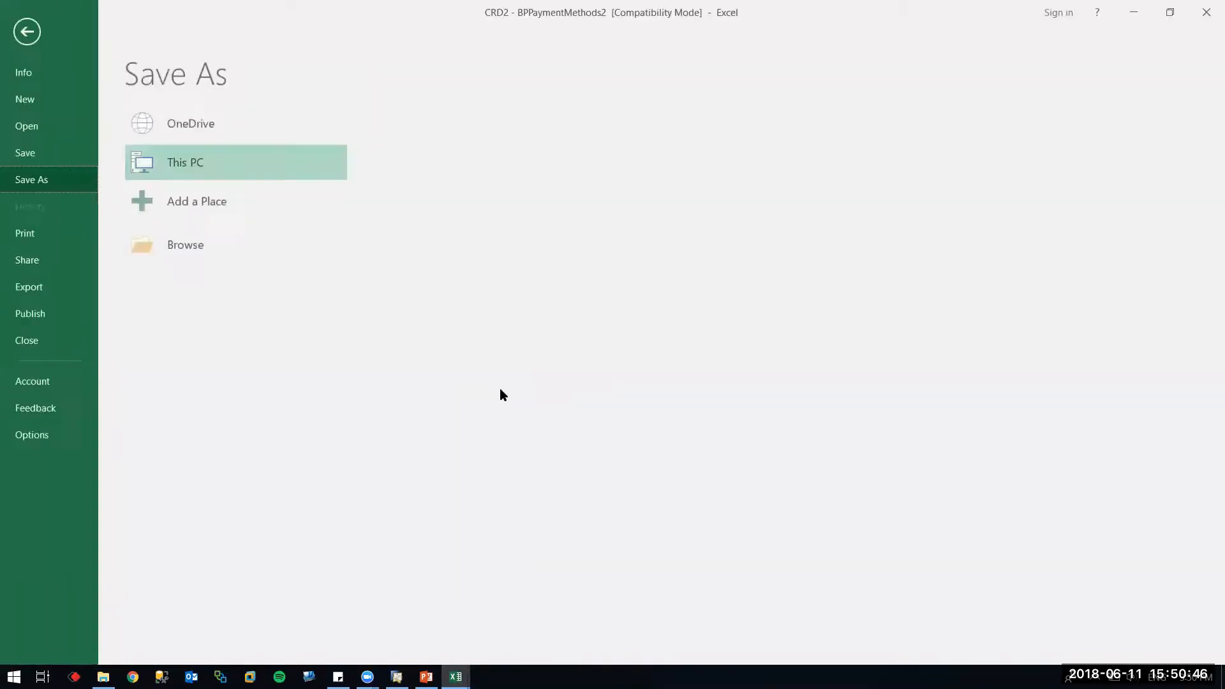
pyautogui.click(198, 253)
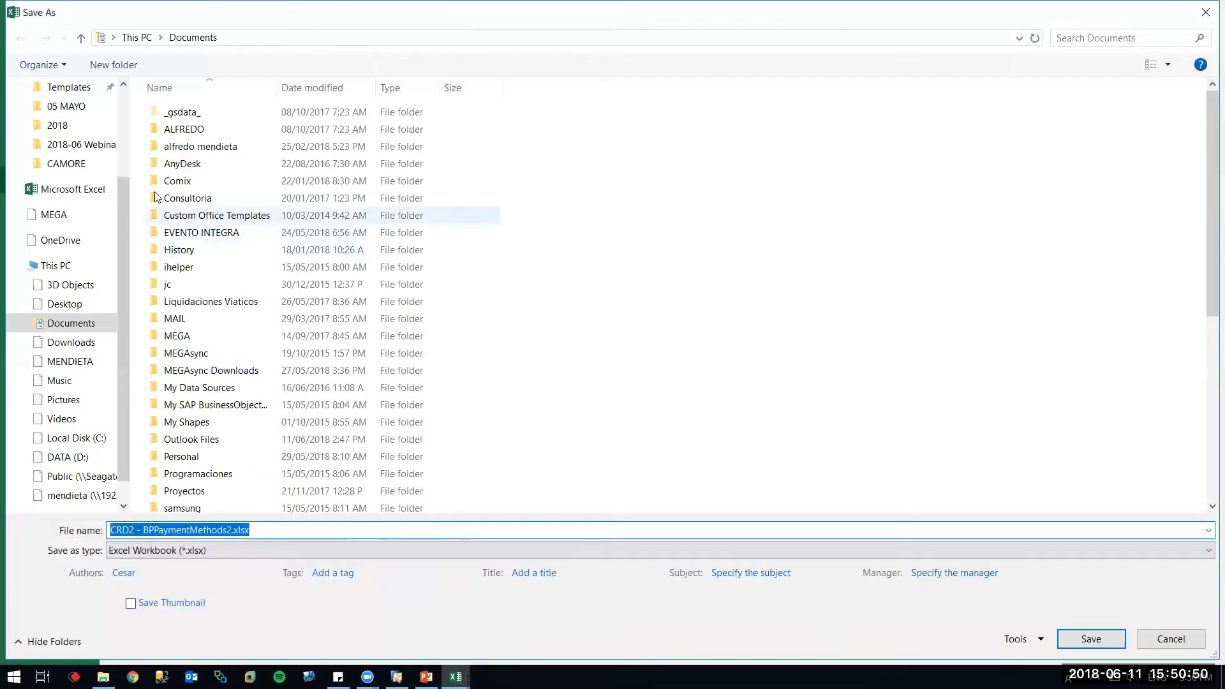
pyautogui.scroll(3, 123, 109)
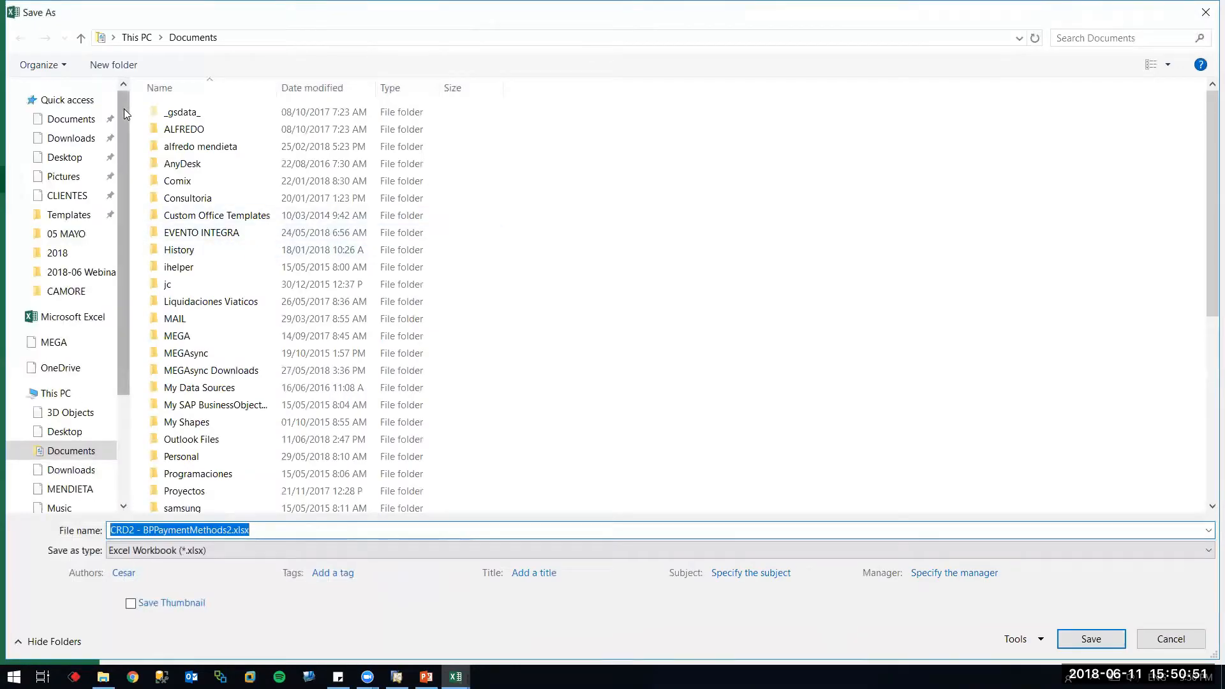
pyautogui.click(92, 273)
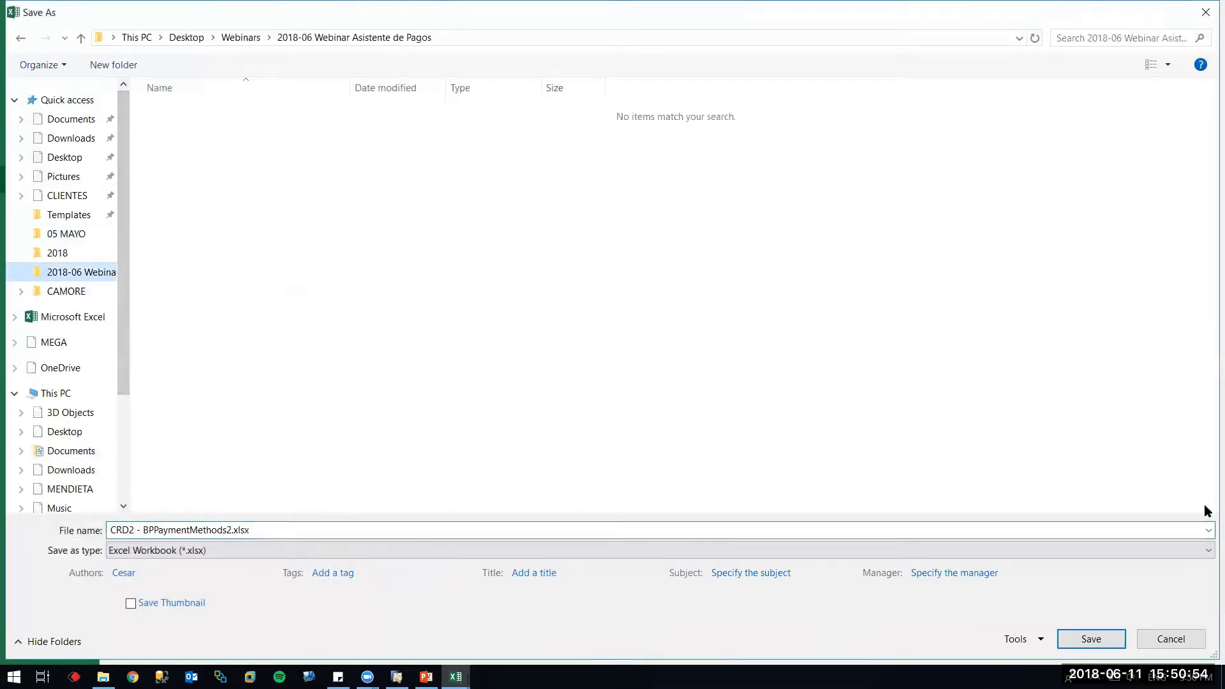
pyautogui.click(1081, 640)
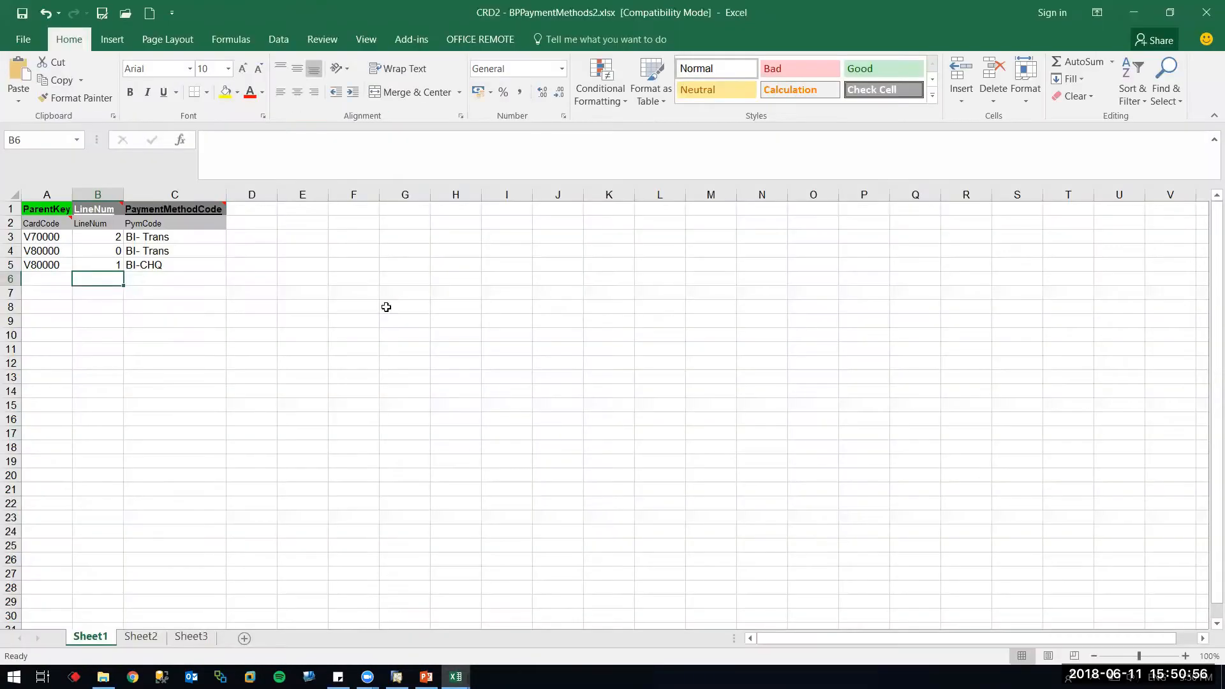
# Save a Text (Tab delimited) copy, then re-save as .xlsx, replacing the existing workbook
pyautogui.click(102, 12)
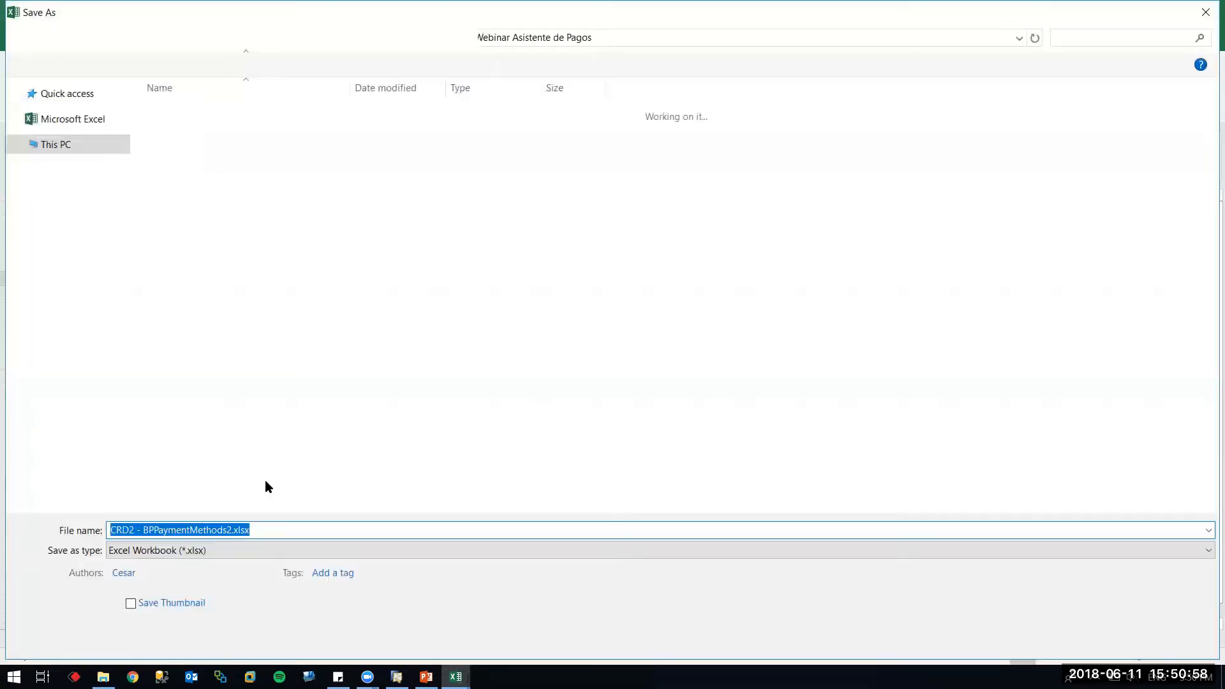
pyautogui.click(217, 552)
pyautogui.press('t')
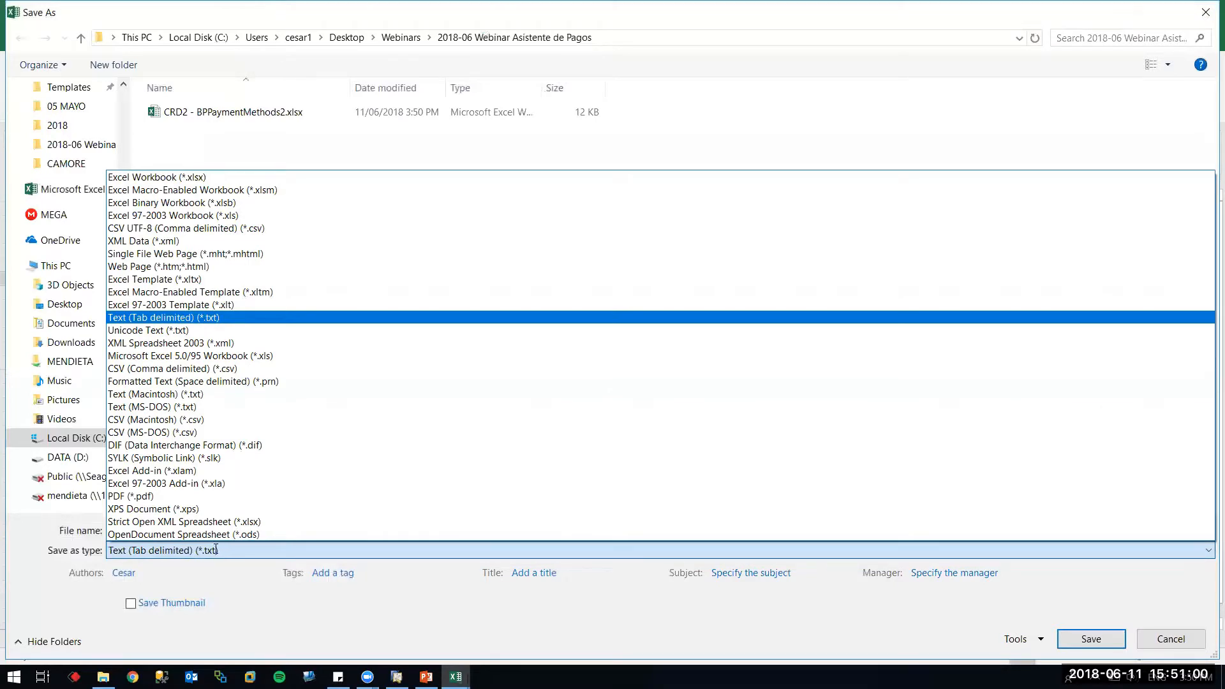
pyautogui.press('Return')
pyautogui.press('Return')
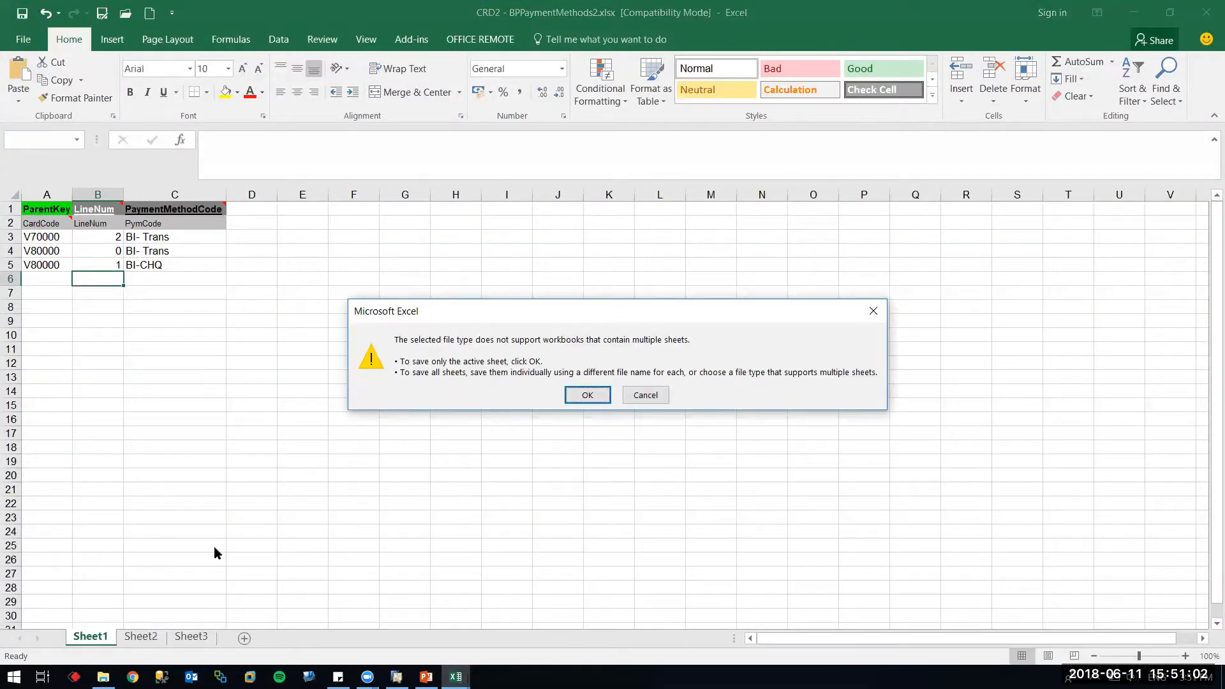
pyautogui.press('Return')
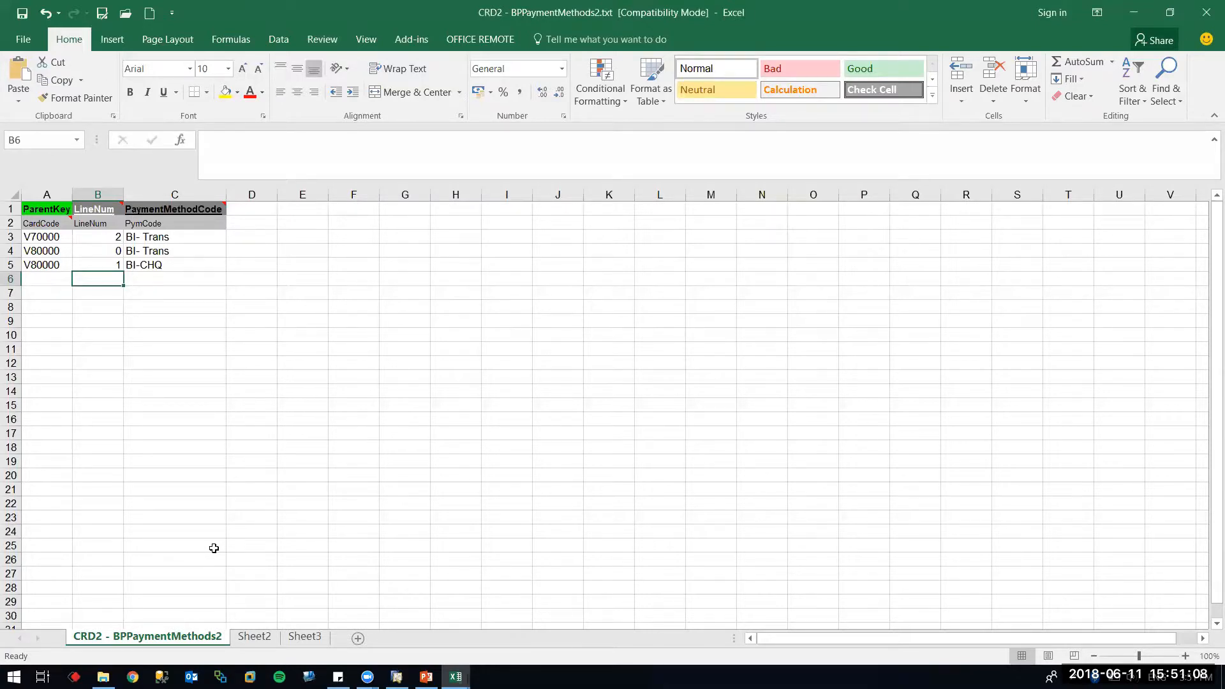
pyautogui.press('Tab')
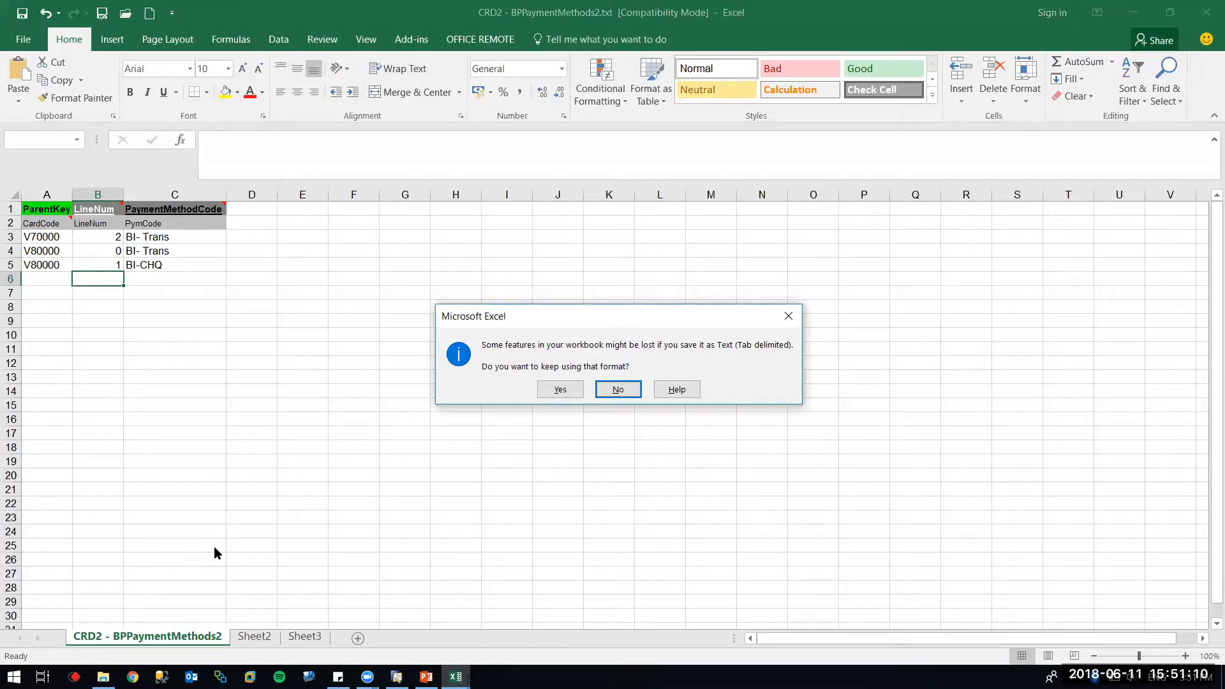
pyautogui.press('Return')
pyautogui.press('Return')
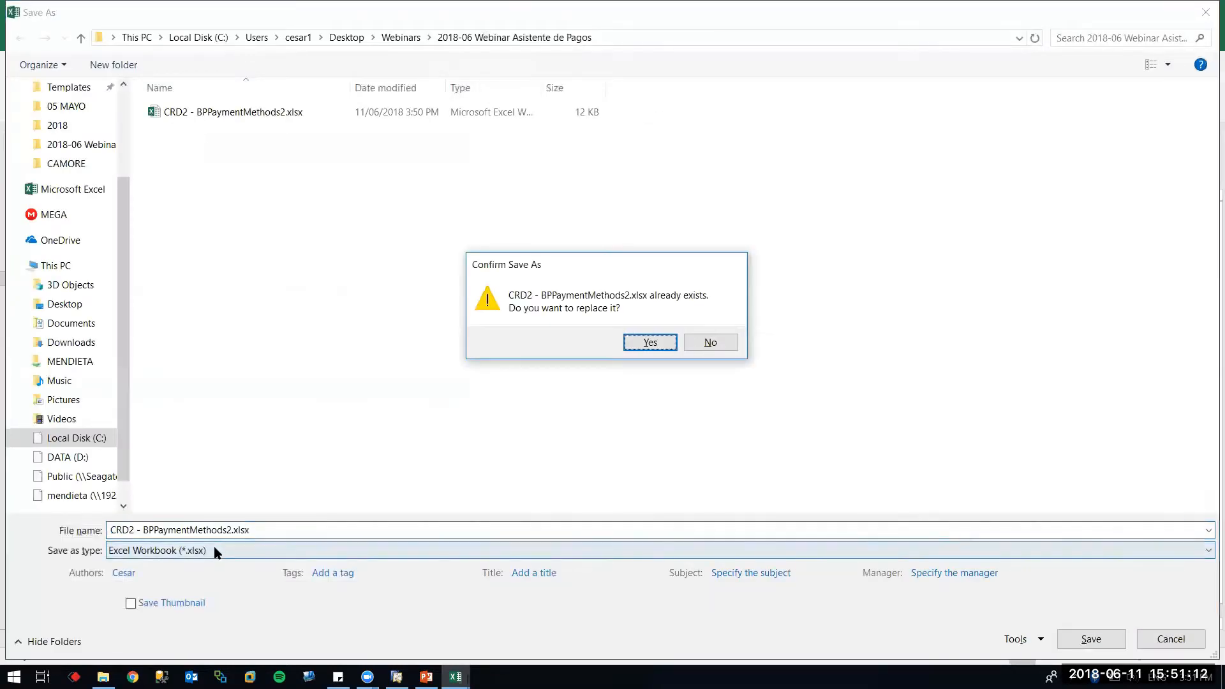
pyautogui.press('Return')
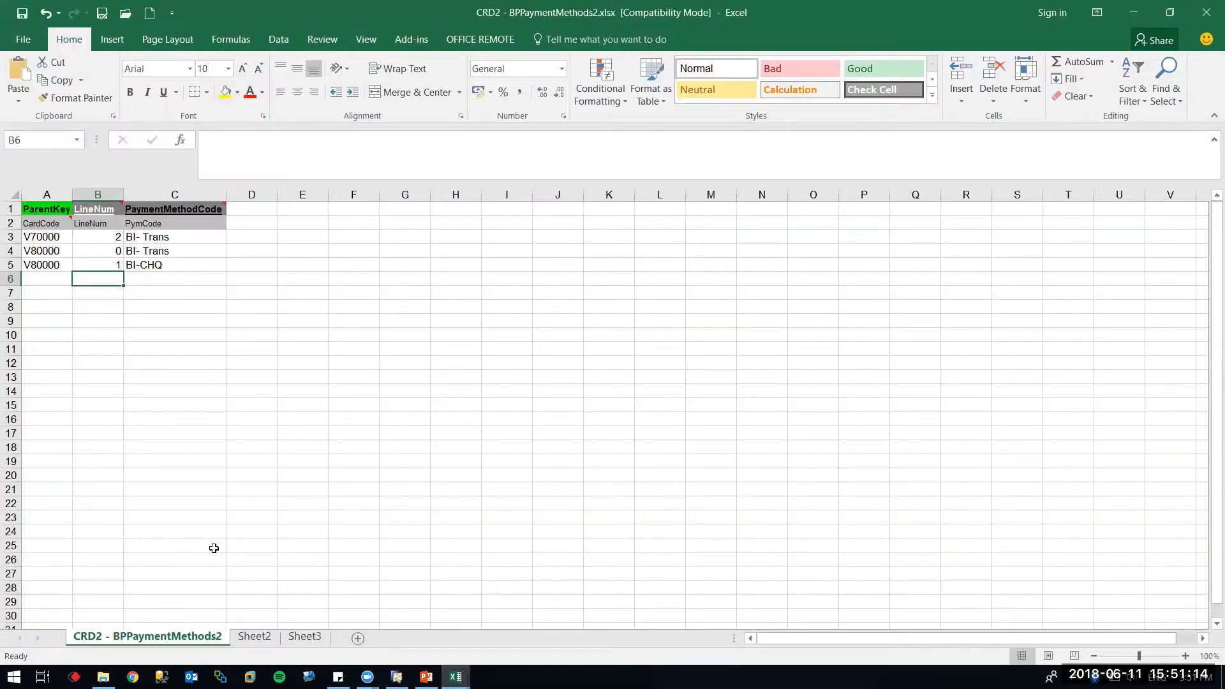
pyautogui.press('super')
# Launch Data Transfer Workbench via 'DAT' in Start search and pick the Integracion de Información company
pyautogui.write('DAT')
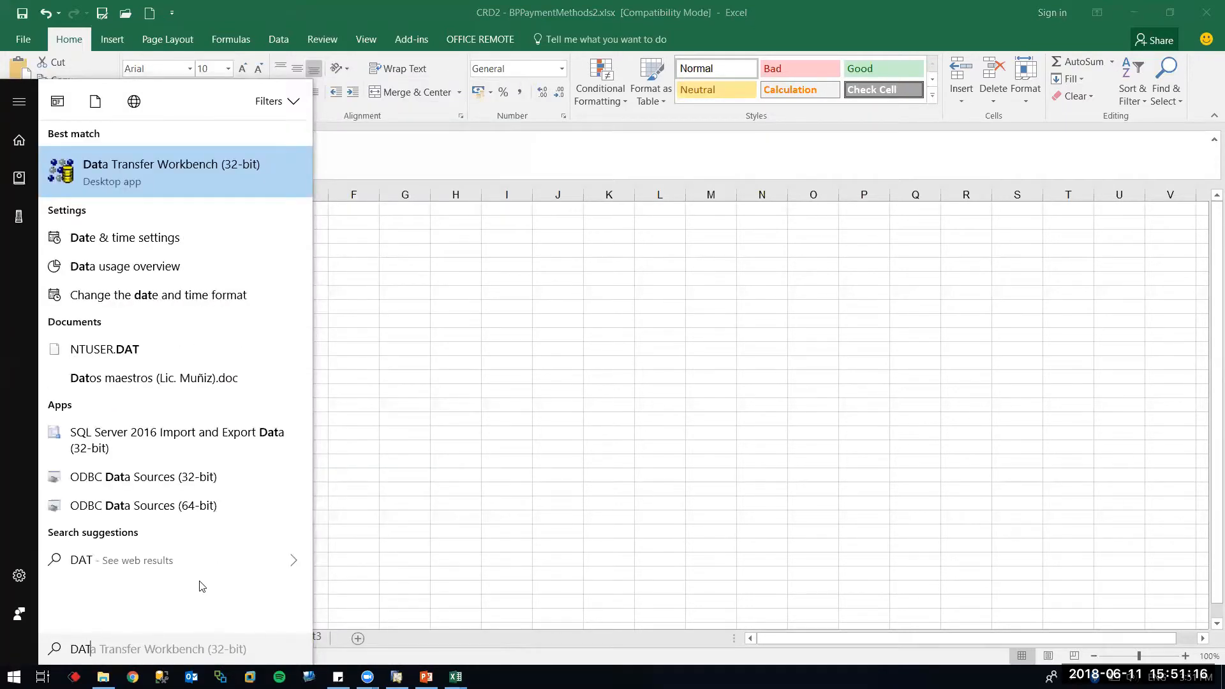
pyautogui.press('Return')
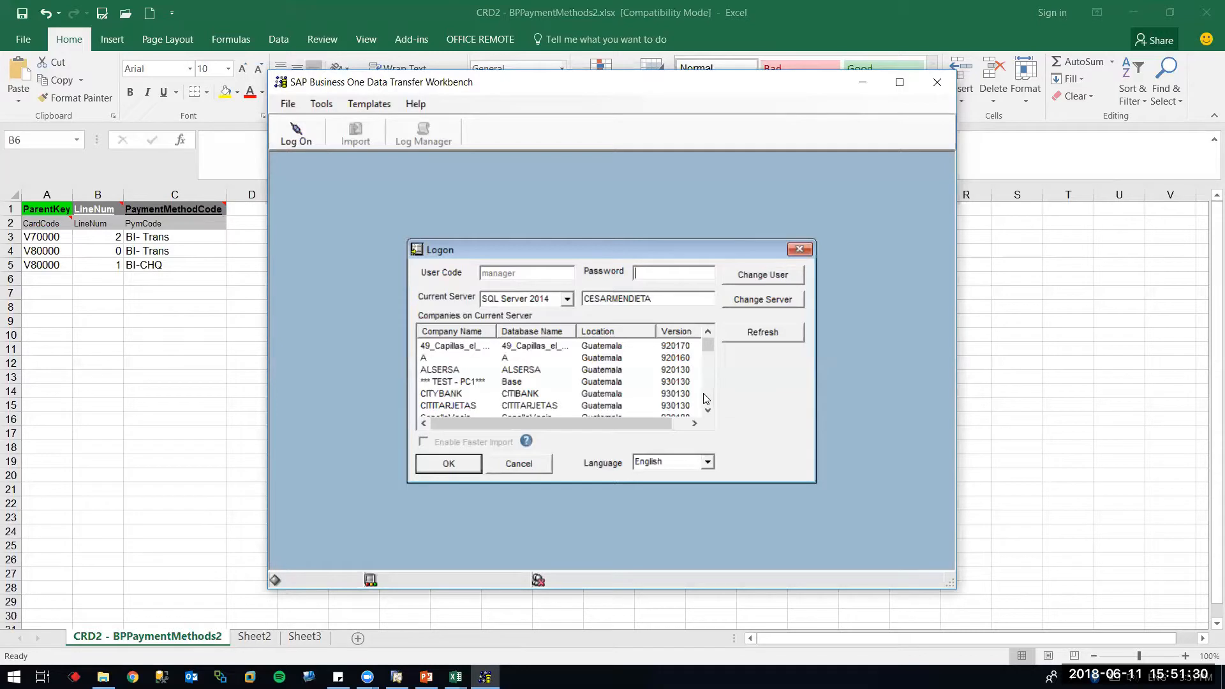
pyautogui.scroll(-2, 709, 387)
pyautogui.scroll(-4, 712, 392)
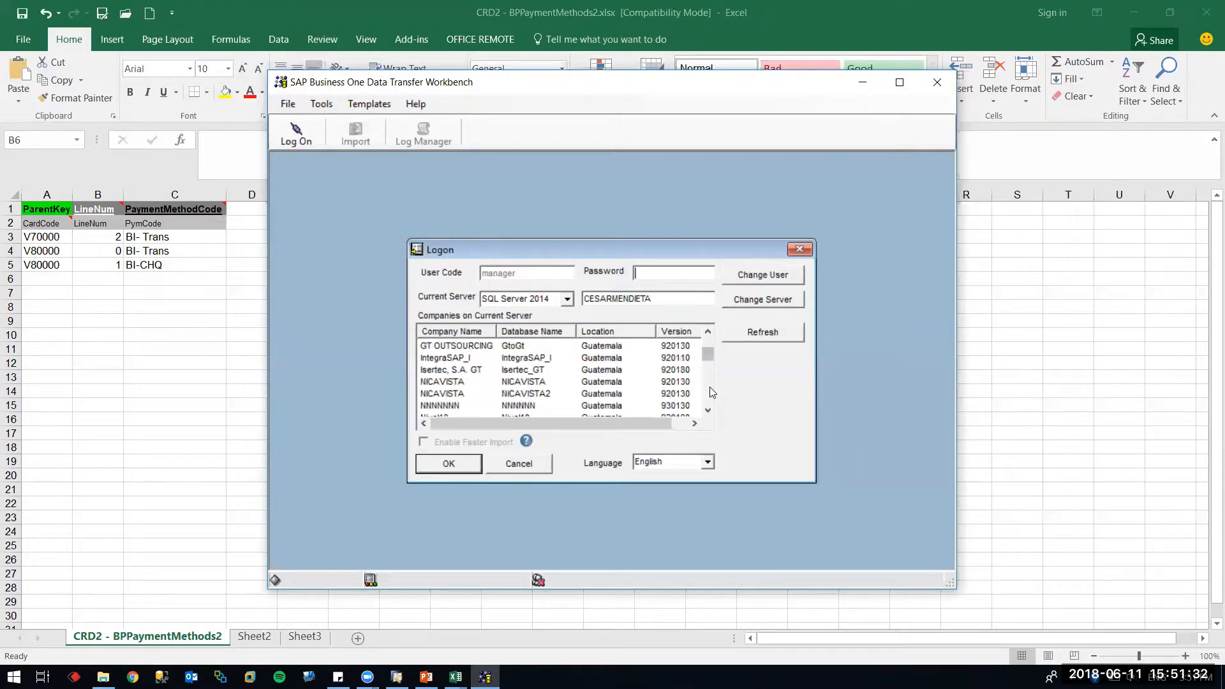
pyautogui.scroll(-2, 710, 393)
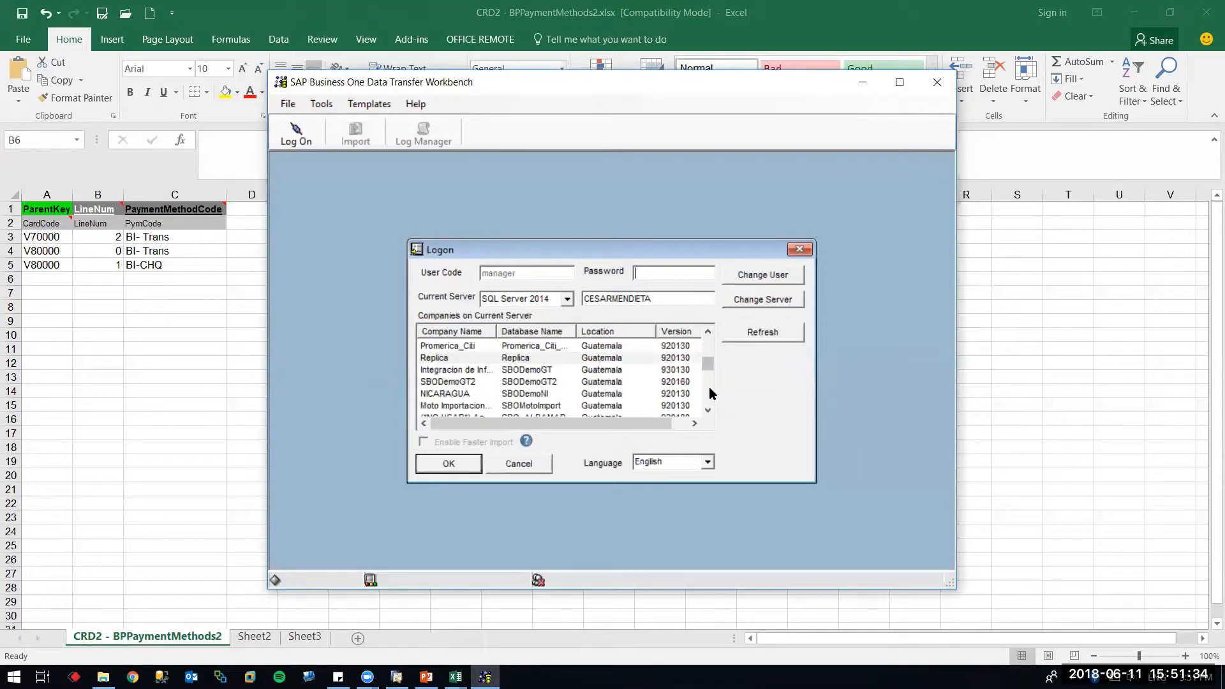
pyautogui.click(599, 371)
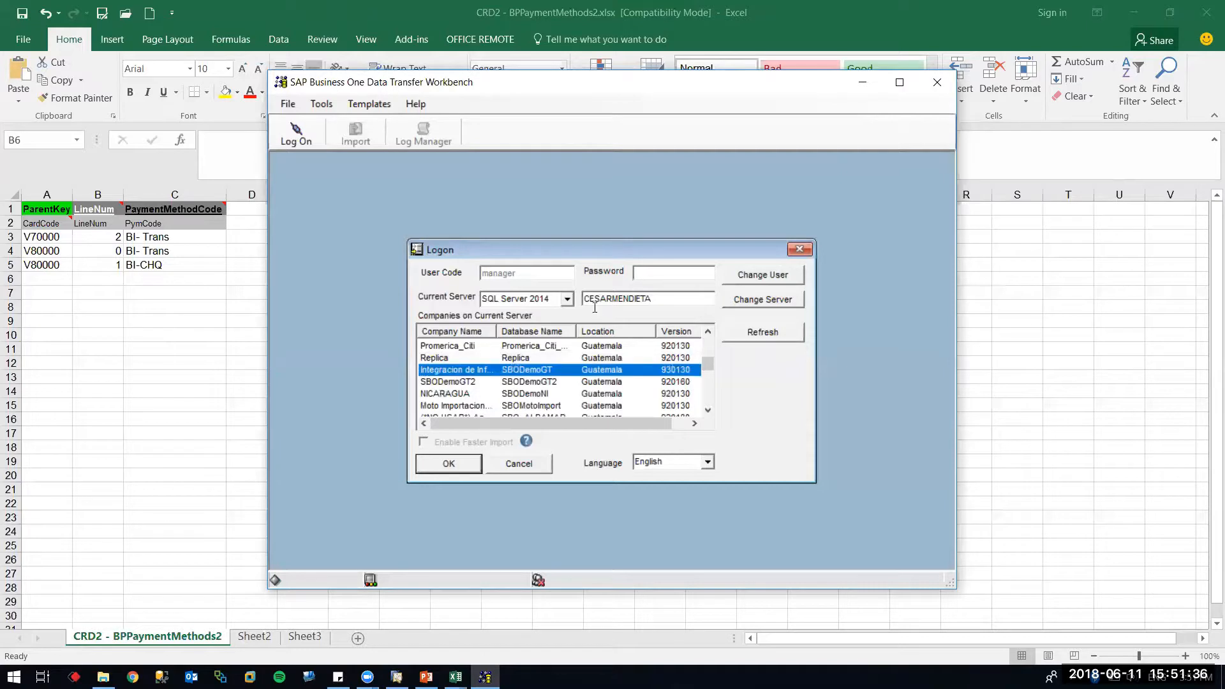
pyautogui.click(670, 268)
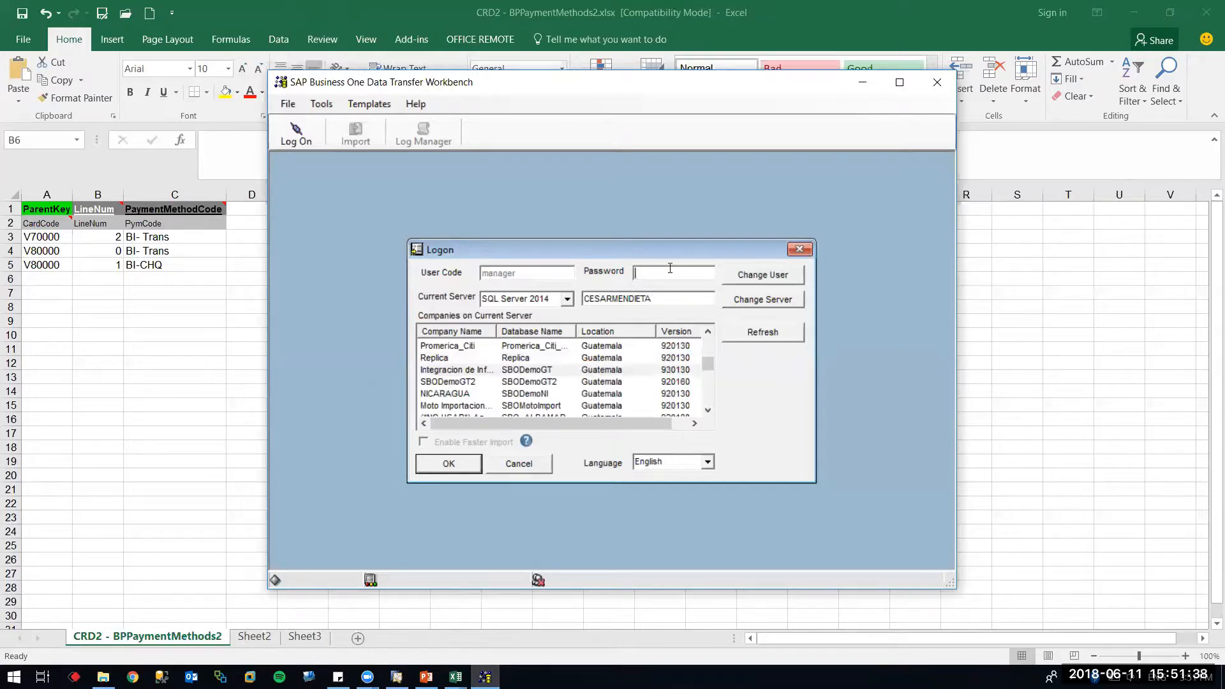
# Set the server type to SQL Server 2016 and log in to the database server as sa with its password
pyautogui.click(568, 300)
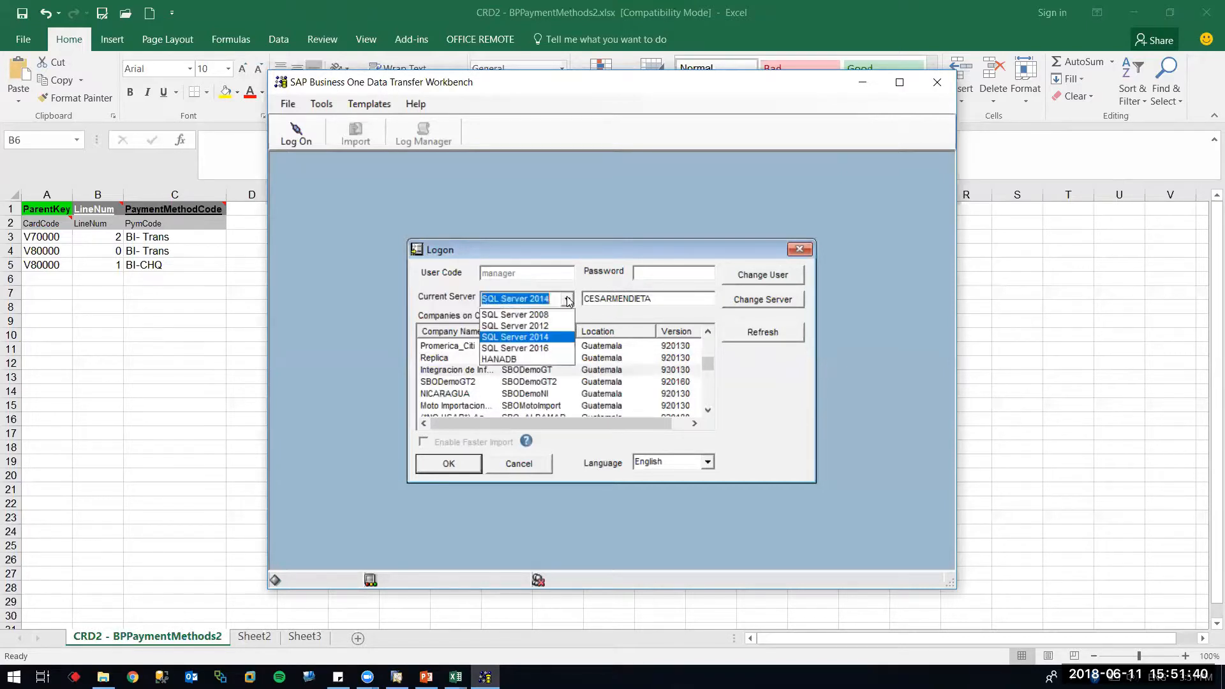
pyautogui.click(545, 350)
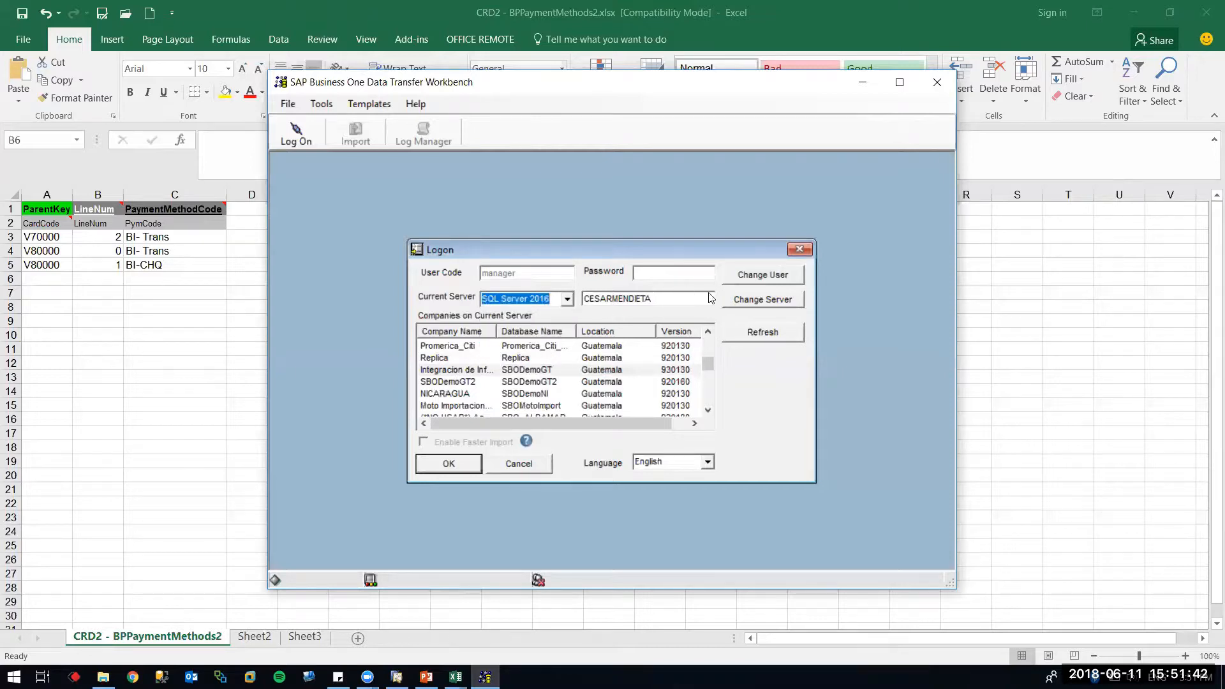
pyautogui.click(741, 302)
pyautogui.click(618, 353)
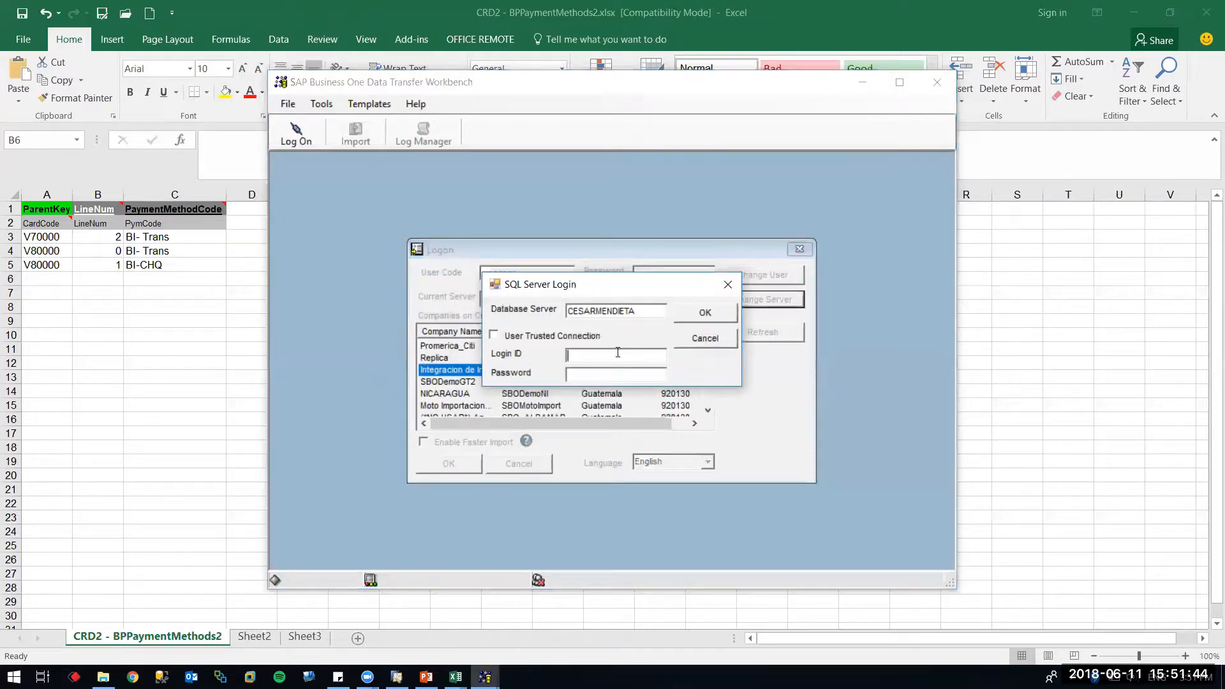
pyautogui.write('SA')
pyautogui.press('BackSpace')
pyautogui.press('BackSpace')
pyautogui.write('sa')
pyautogui.press('Tab')
pyautogui.write('B*****')
pyautogui.click(688, 315)
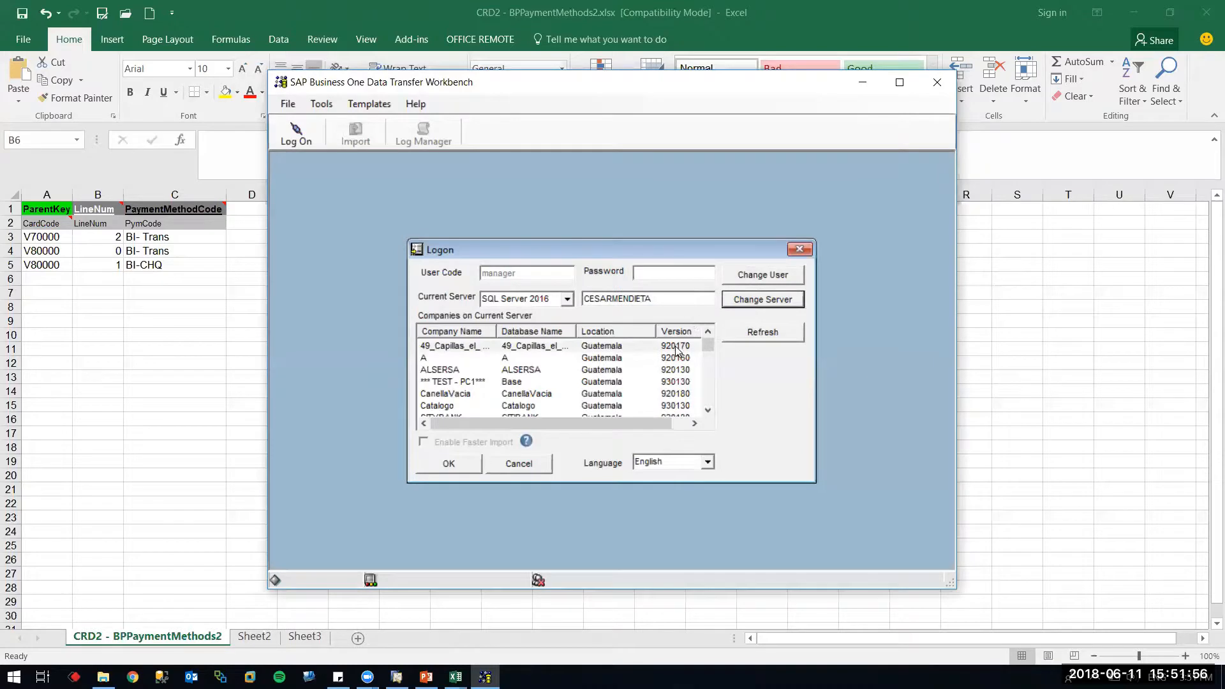
# Select the SBODemoGT company, enter the company password, and log on
pyautogui.scroll(-2, 715, 390)
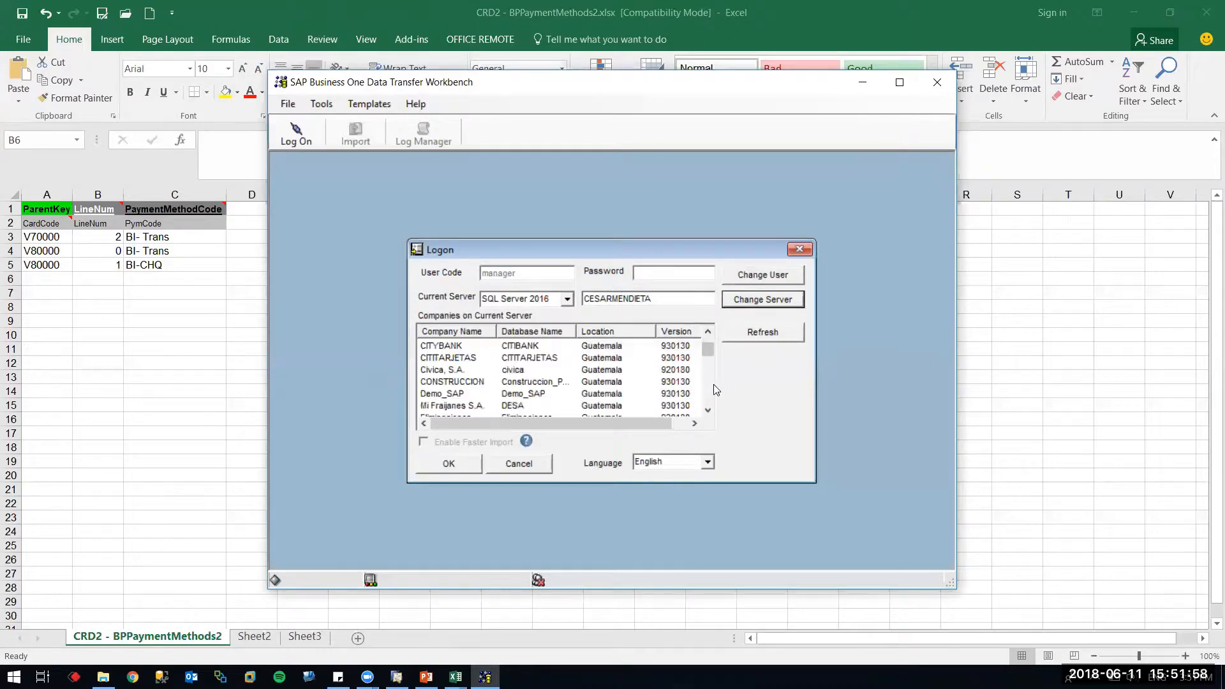
pyautogui.scroll(-2, 715, 389)
pyautogui.scroll(-2, 715, 390)
pyautogui.scroll(-2, 715, 390)
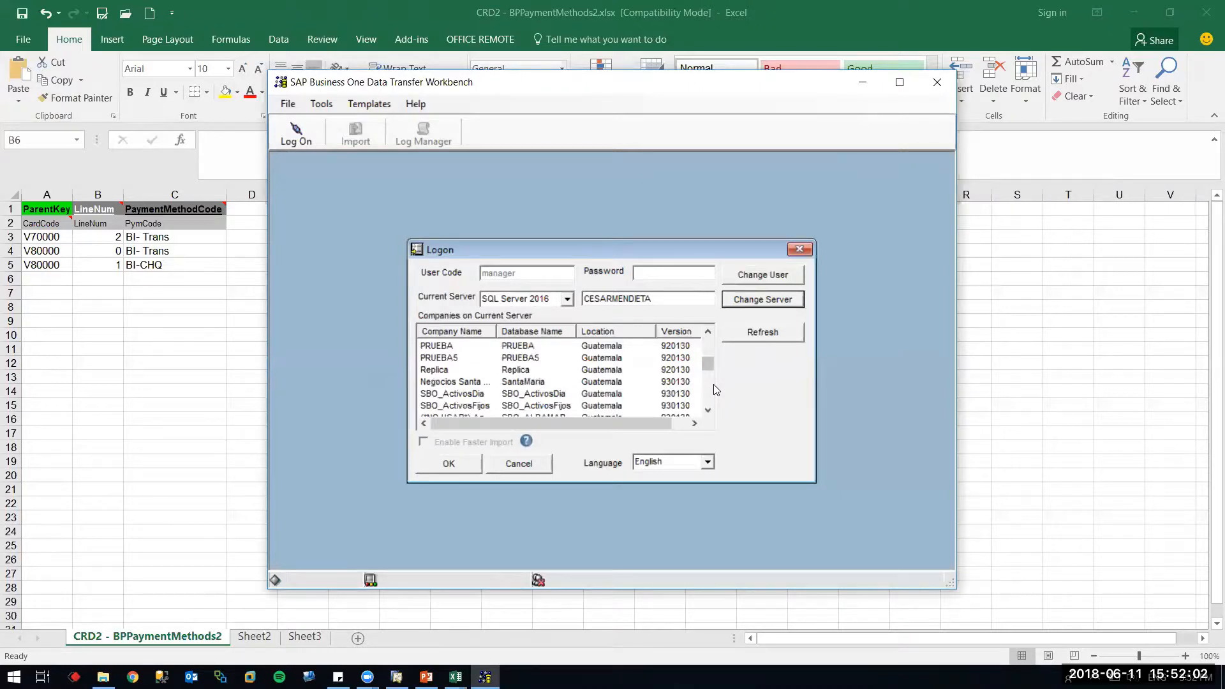
pyautogui.scroll(-2, 716, 390)
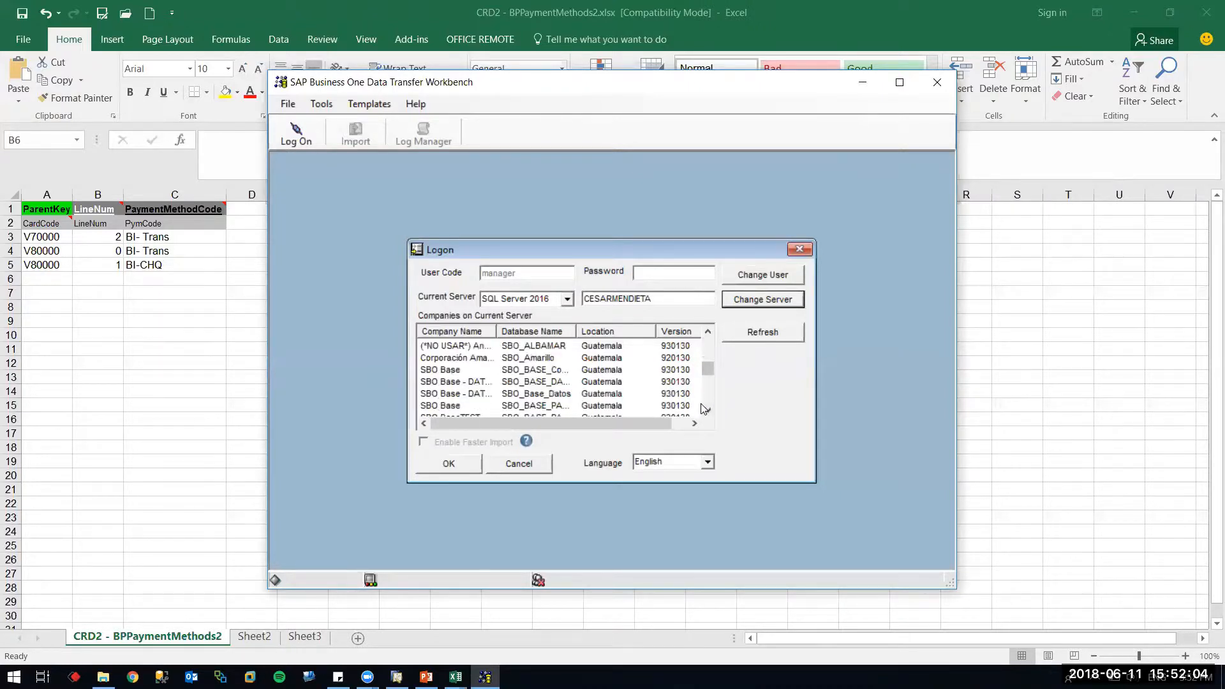
pyautogui.click(701, 407)
pyautogui.scroll(-2, 710, 402)
pyautogui.scroll(-4, 710, 403)
pyautogui.scroll(-4, 704, 413)
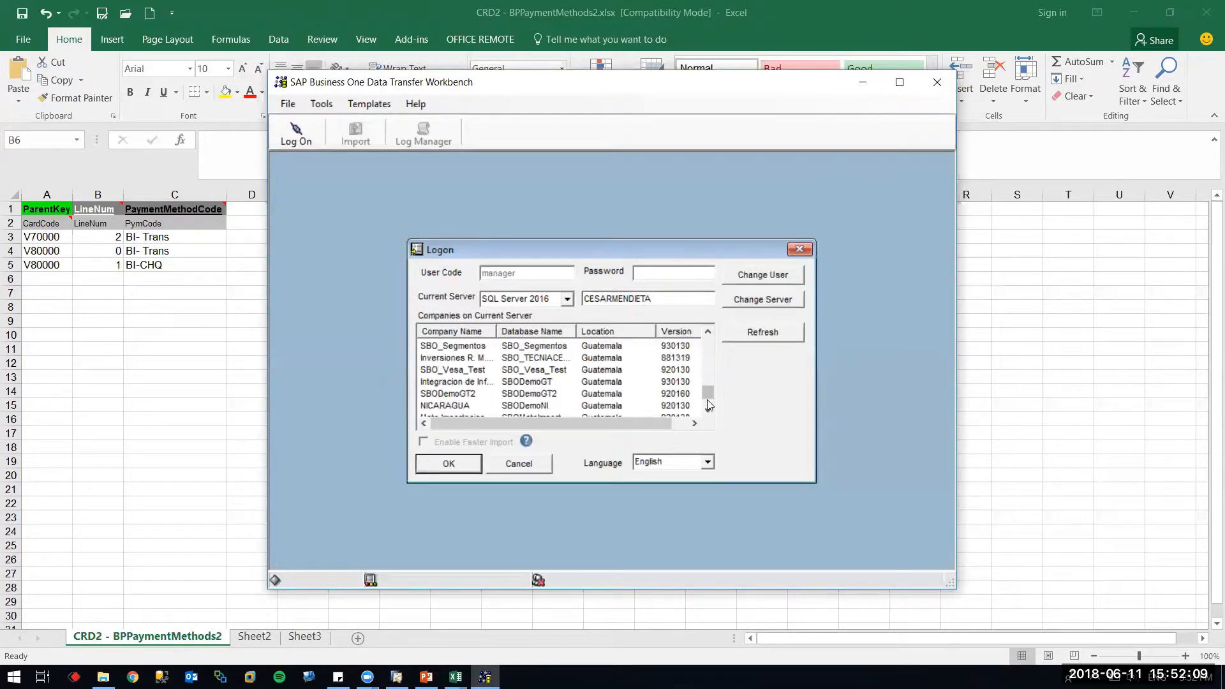
pyautogui.click(613, 381)
pyautogui.click(663, 274)
pyautogui.write('manager')
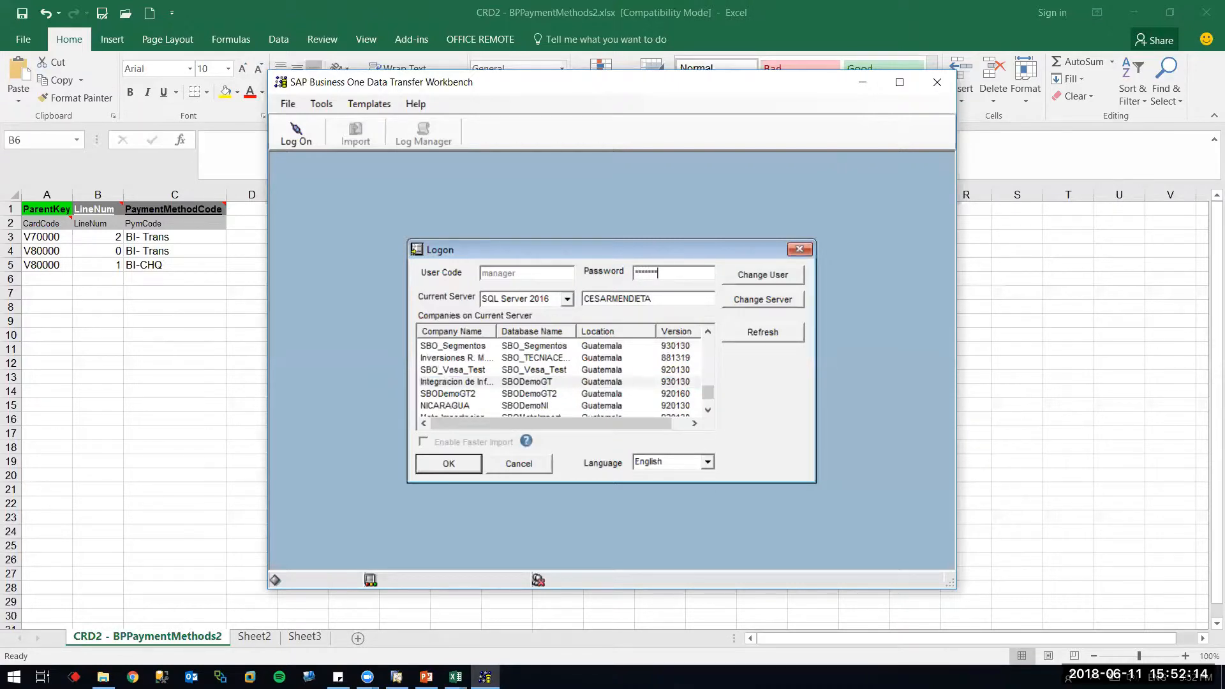
pyautogui.press('Return')
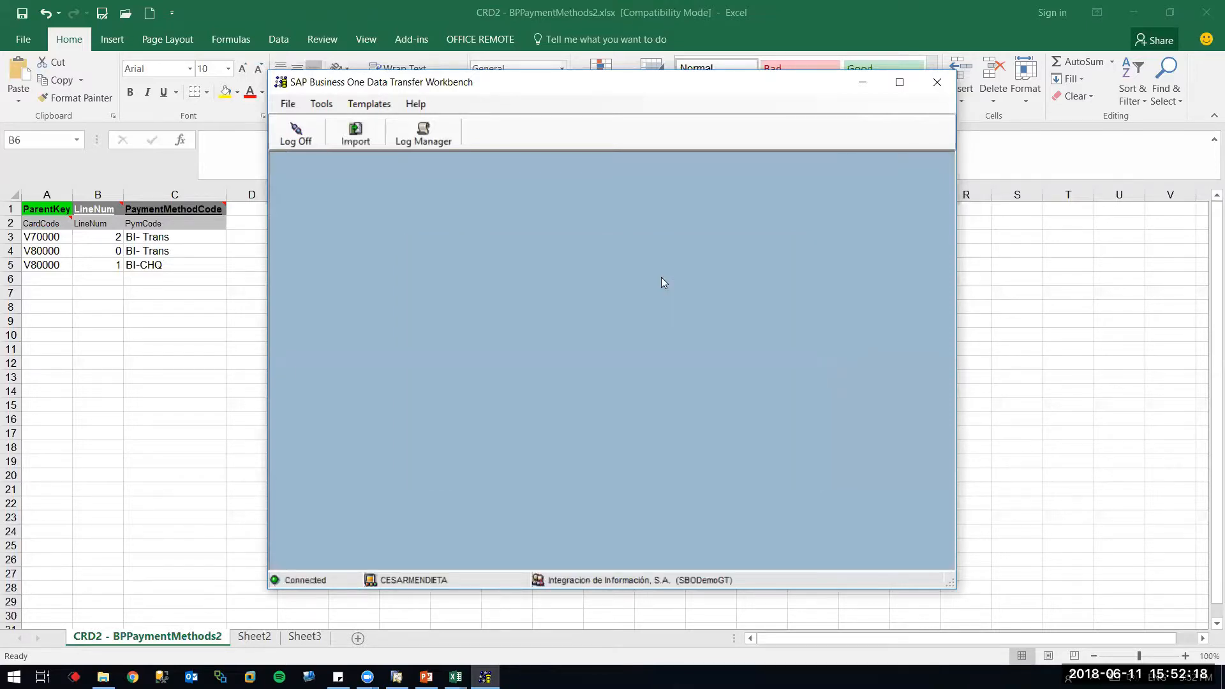
# Start a Master Data import with Update Existing Data for Business Partner Master Data
pyautogui.click(355, 134)
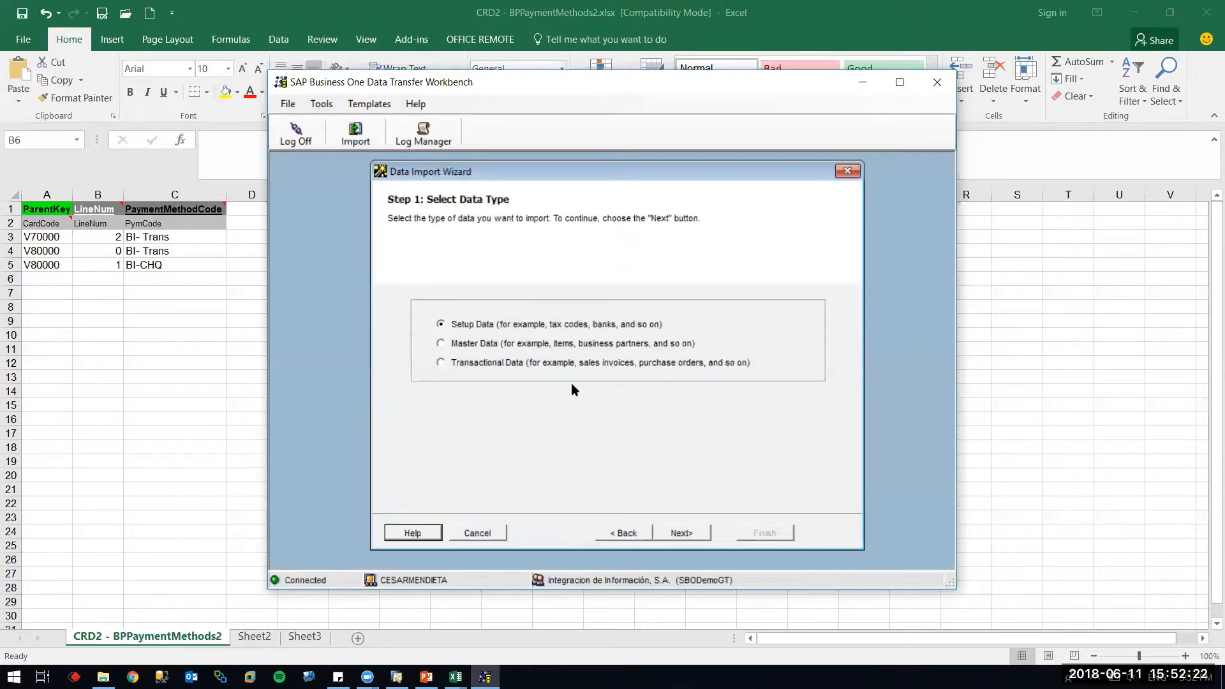
pyautogui.click(490, 348)
pyautogui.click(696, 533)
pyautogui.click(480, 344)
pyautogui.click(676, 535)
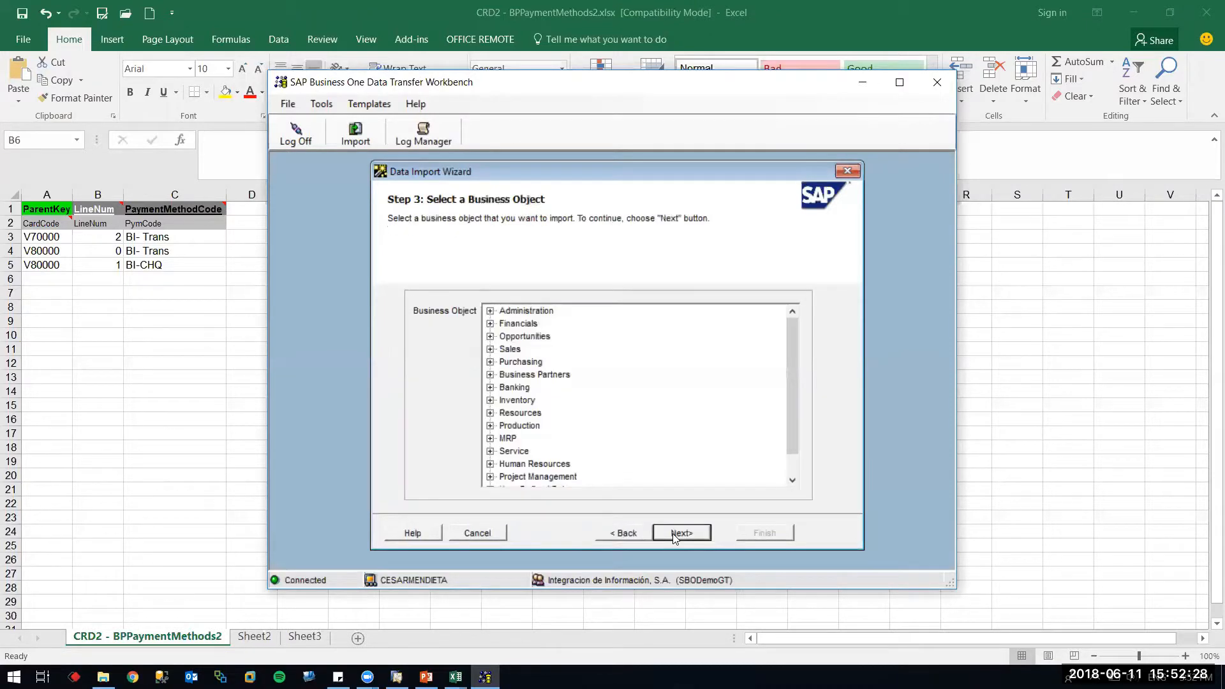
pyautogui.click(489, 375)
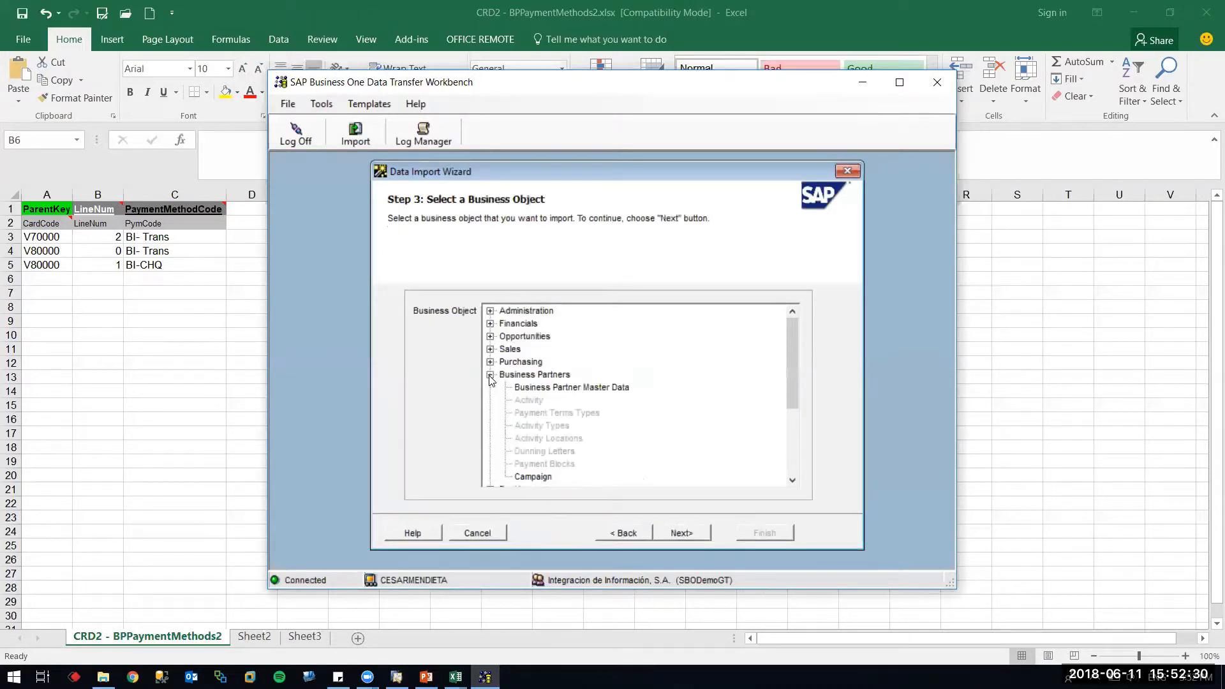
pyautogui.click(523, 388)
pyautogui.click(678, 532)
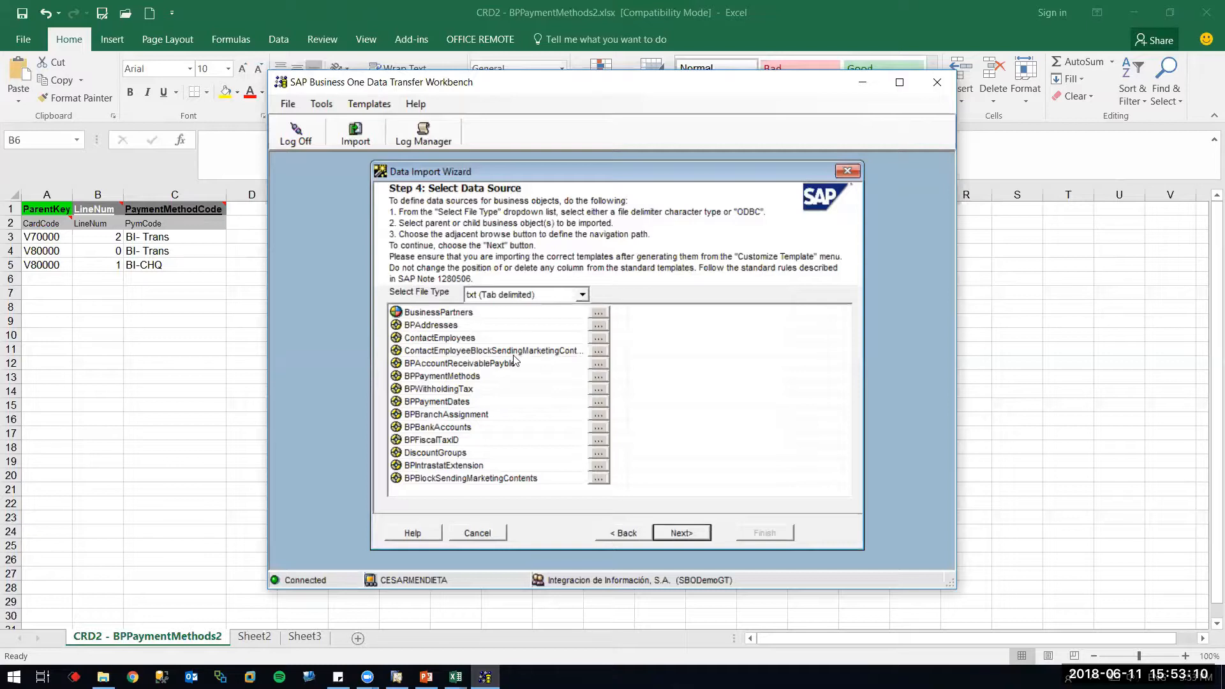
# Select CRD2 - BPPaymentMethods2.txt from Desktop > Webinars > 2018-06 as the BPPaymentMethods source
pyautogui.click(599, 377)
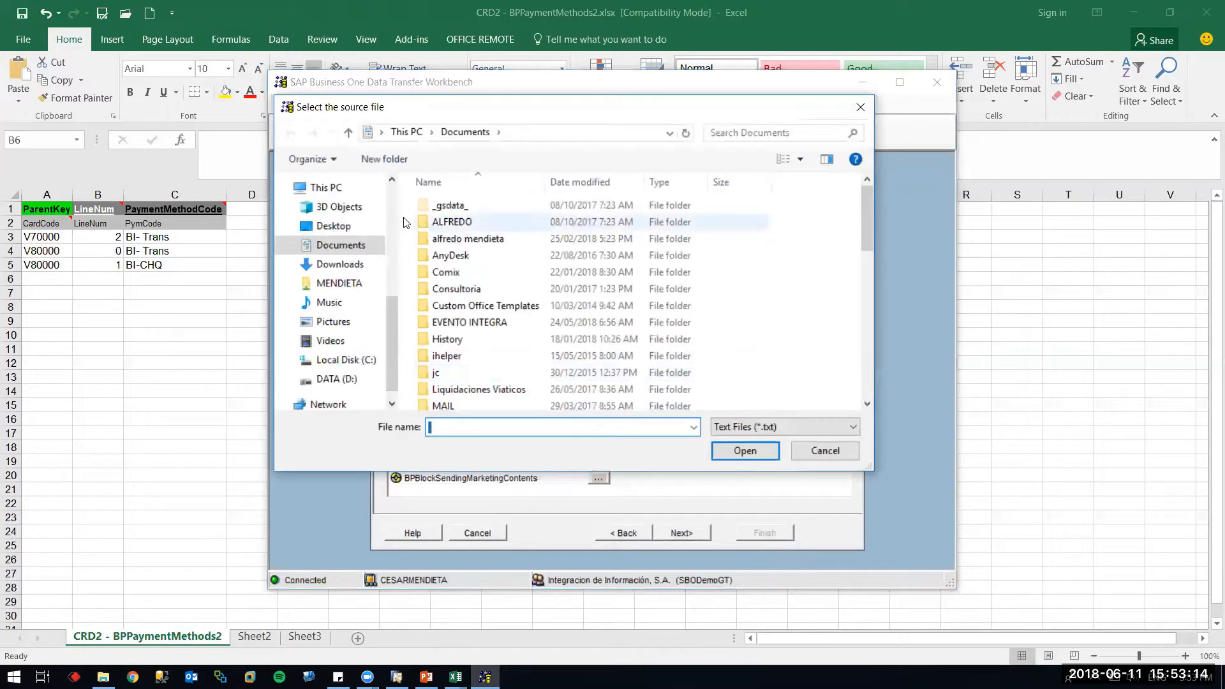
pyautogui.click(350, 227)
pyautogui.scroll(-5, 518, 285)
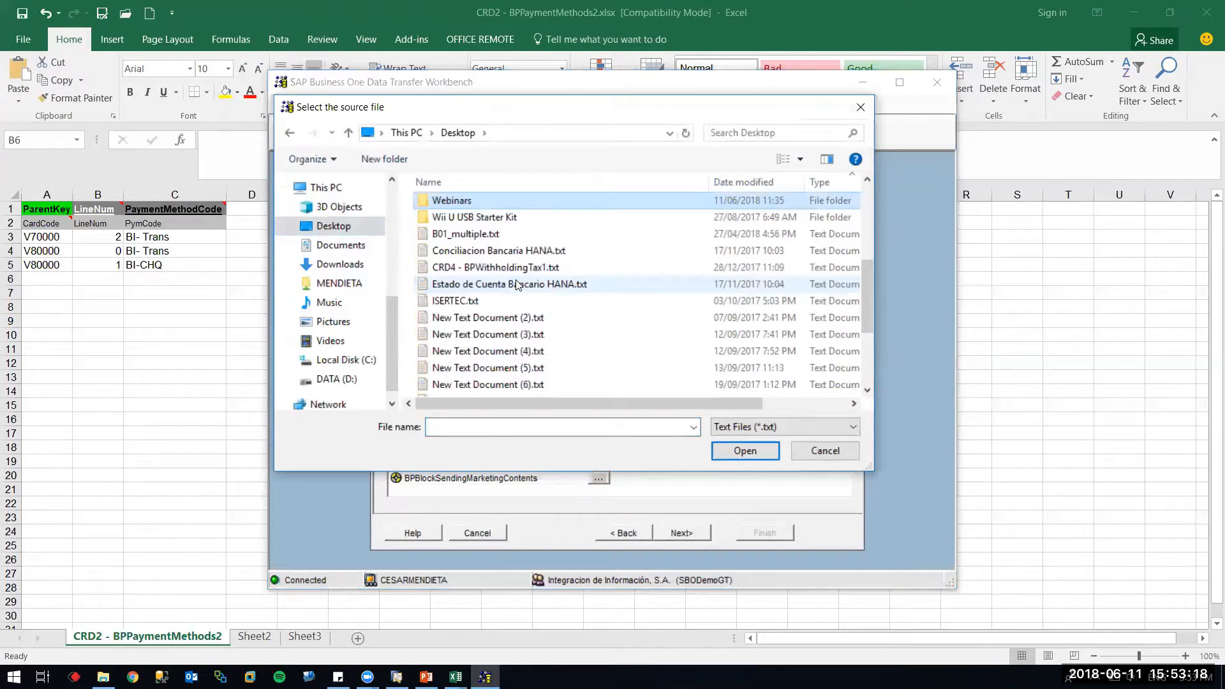
pyautogui.press('Return')
pyautogui.press('Down')
pyautogui.press('Down')
pyautogui.press('Up')
pyautogui.press('Return')
pyautogui.press('Down')
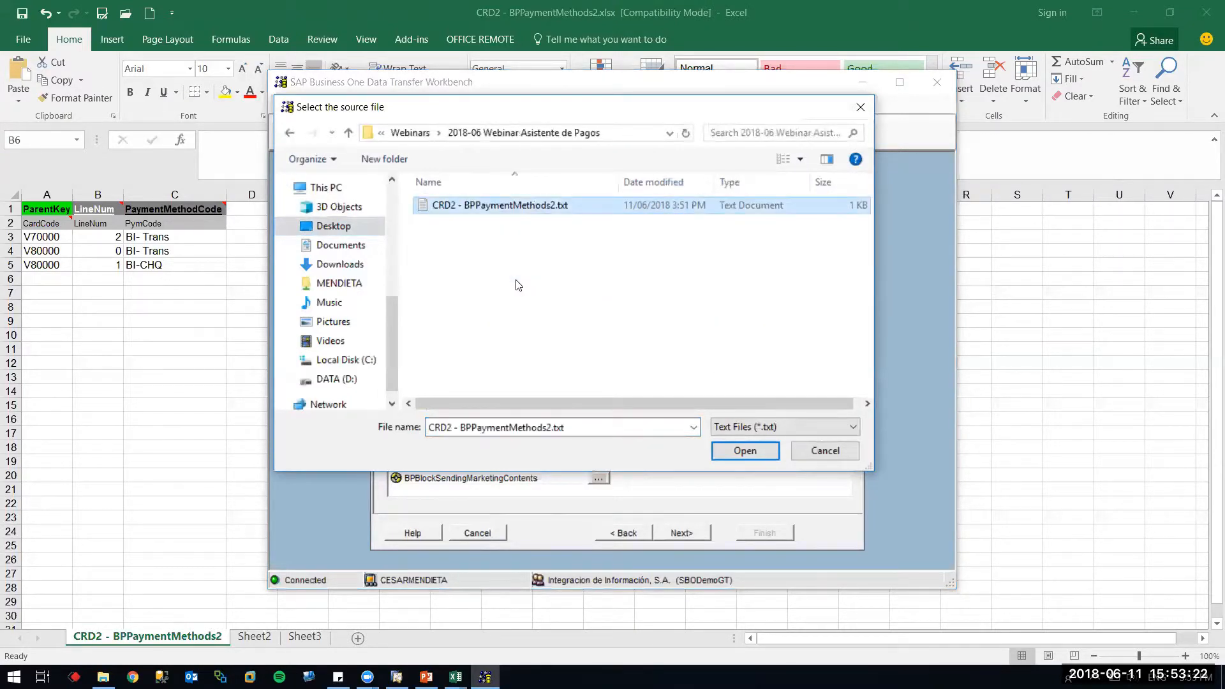
pyautogui.press('Return')
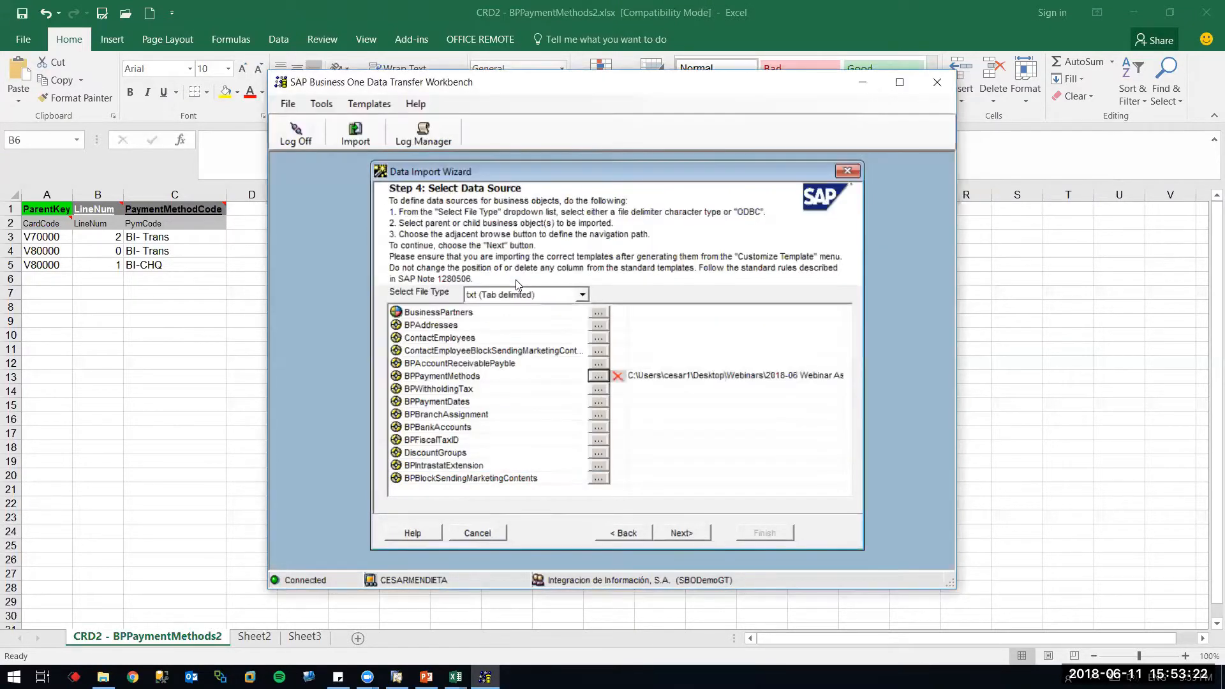
# Preview the BPPaymentMethods source rows, then advance to error handling
pyautogui.click(678, 536)
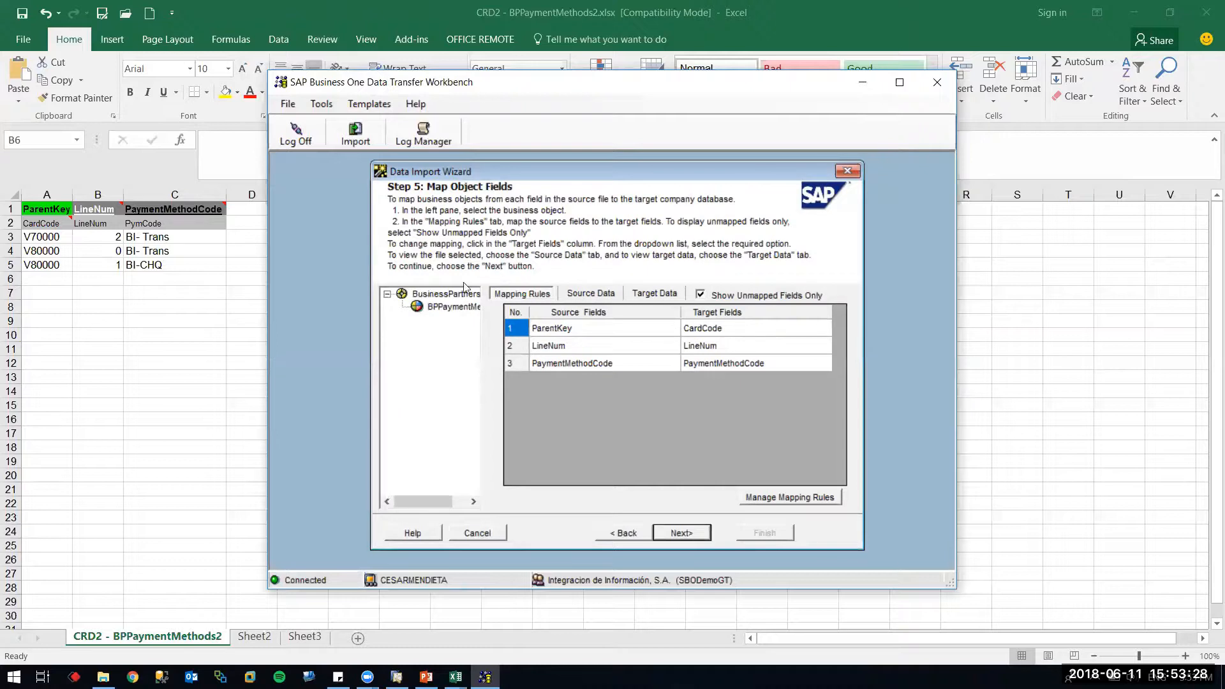
pyautogui.click(457, 305)
pyautogui.click(596, 293)
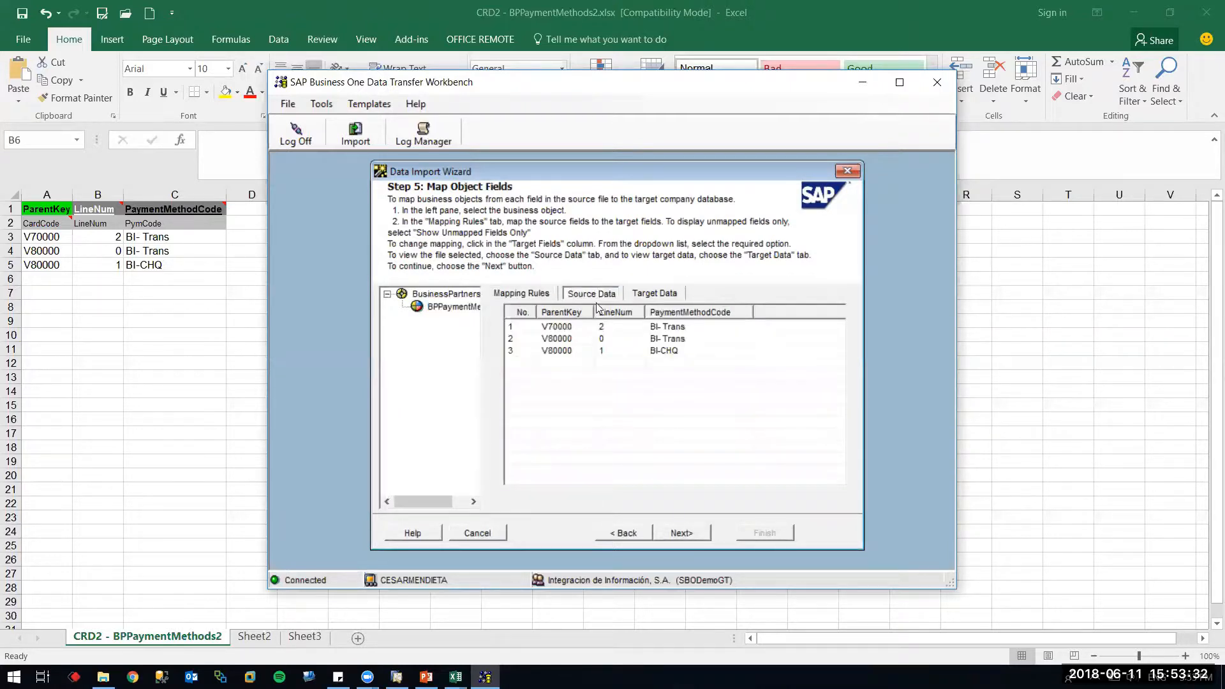
pyautogui.click(681, 533)
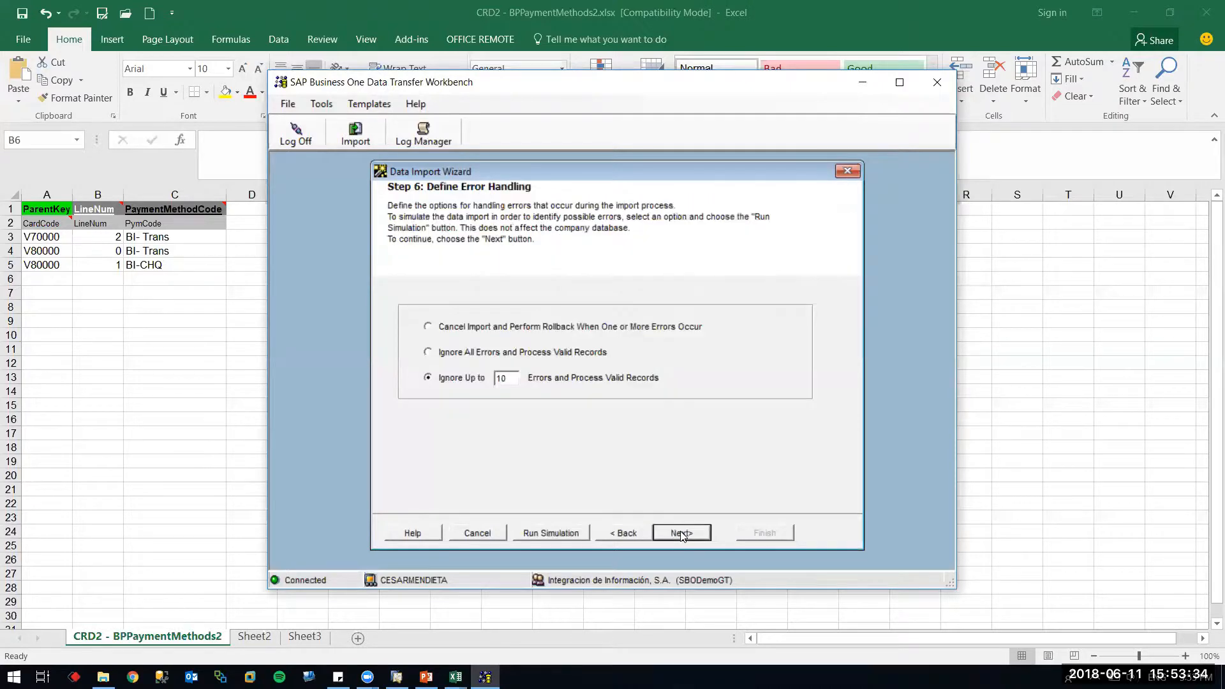
# Simulate the import, widen the log's Description to read V80000's error, then return to BPPaymentMethods2
pyautogui.click(560, 533)
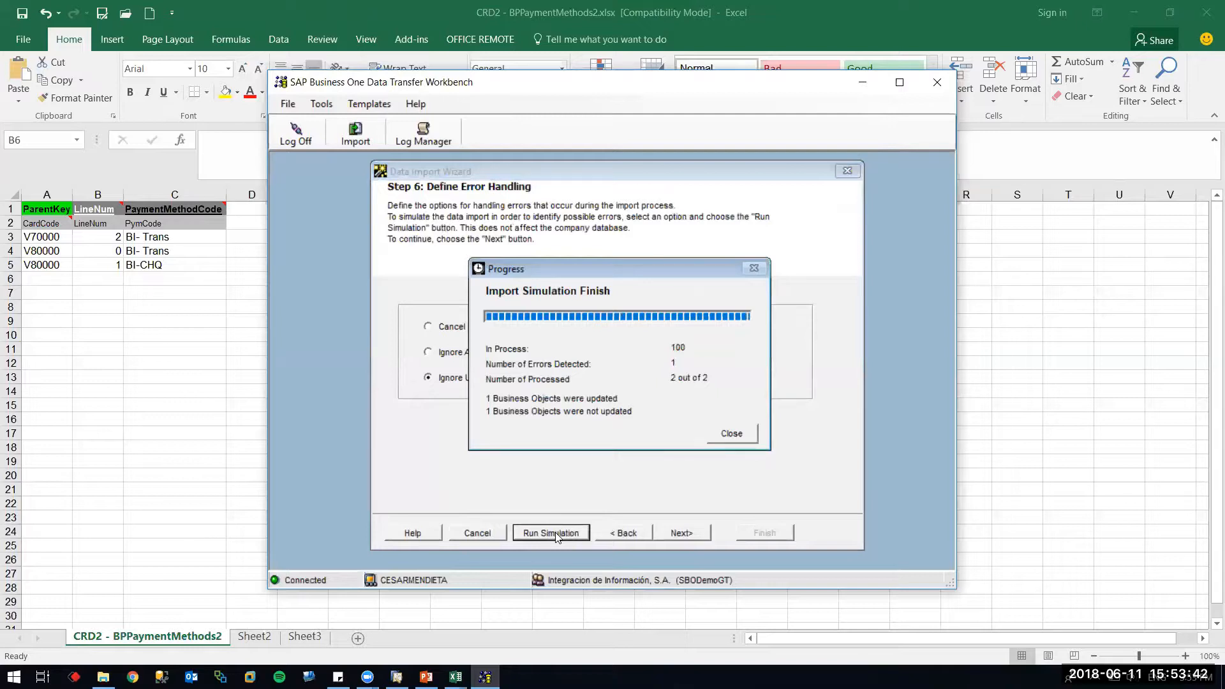
pyautogui.click(738, 435)
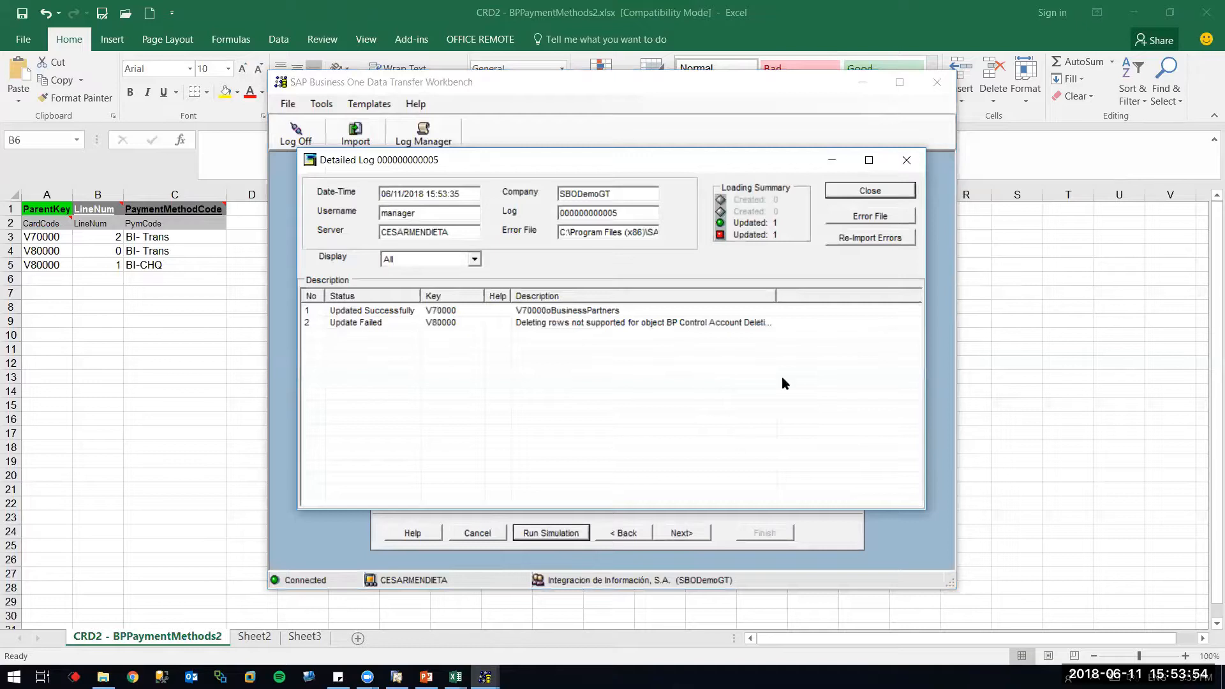
pyautogui.moveTo(776, 295); pyautogui.dragTo(882, 298)
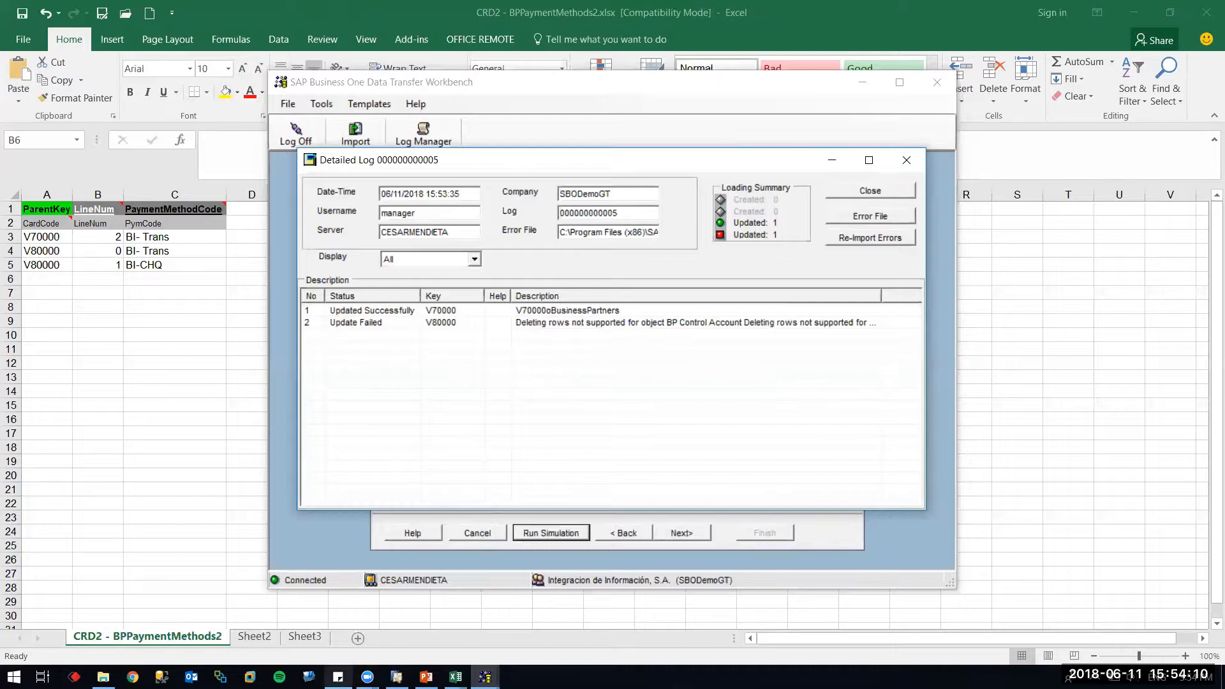
pyautogui.click(455, 676)
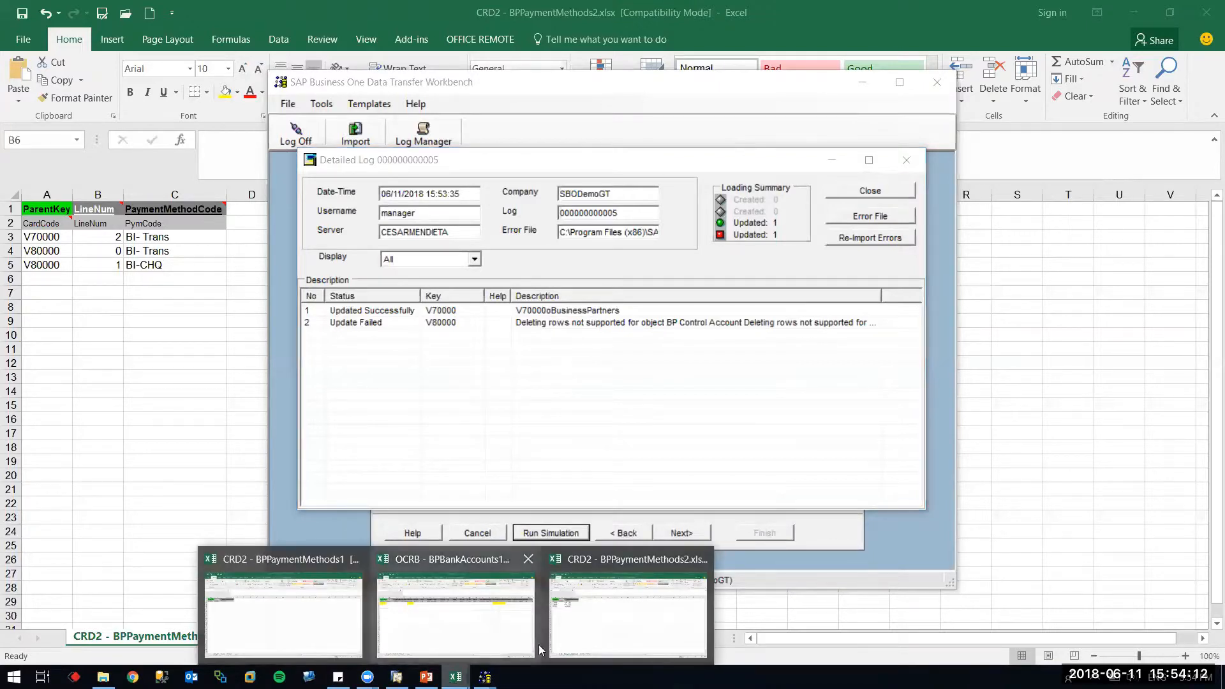
pyautogui.click(585, 639)
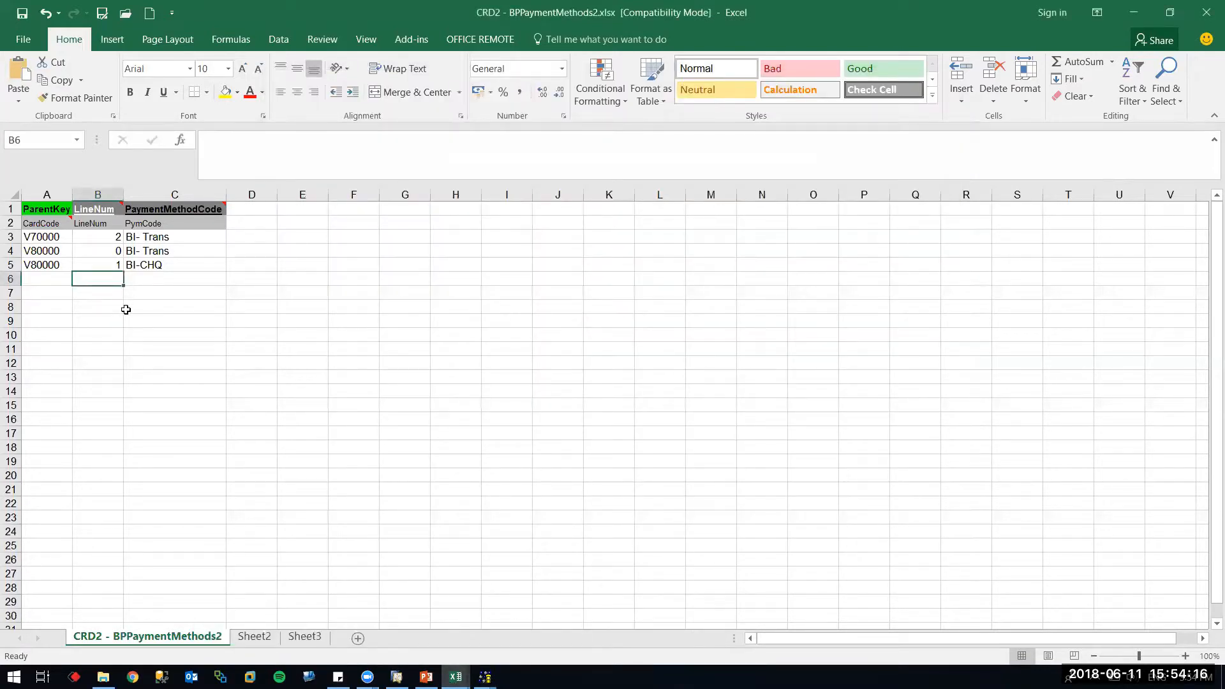
# Clear the first V80000 row's LineNum 0 in cell B4 and select cell B5
pyautogui.click(117, 255)
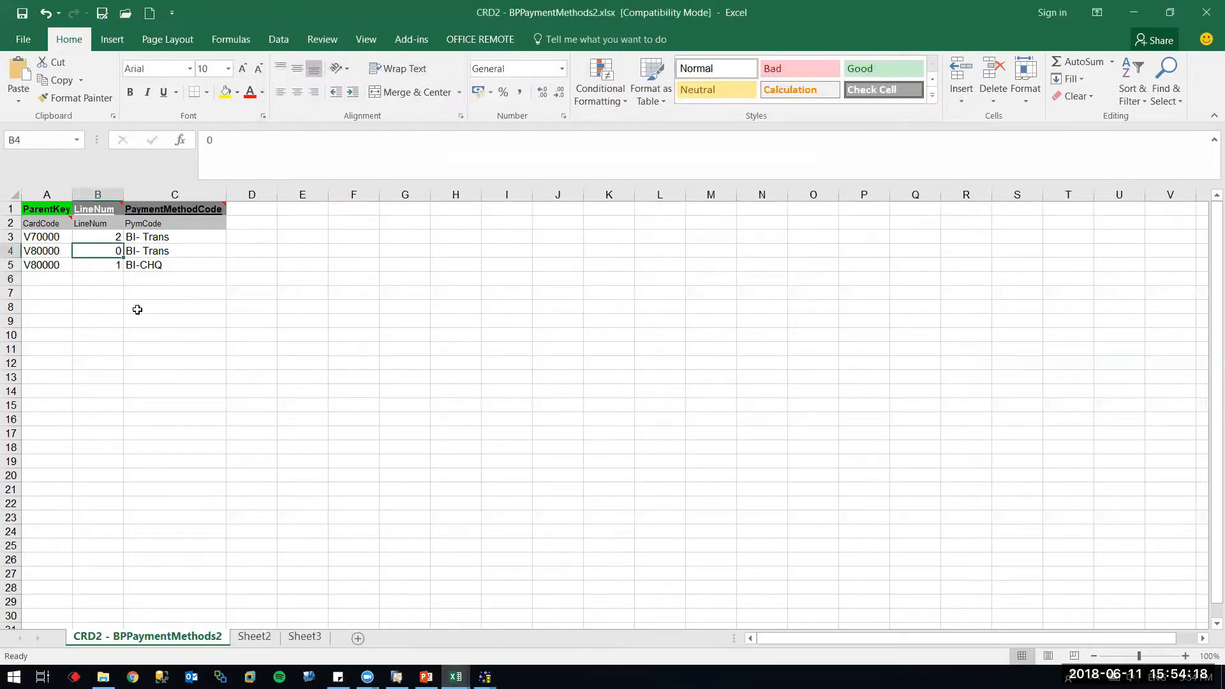
pyautogui.press('Delete')
pyautogui.click(101, 275)
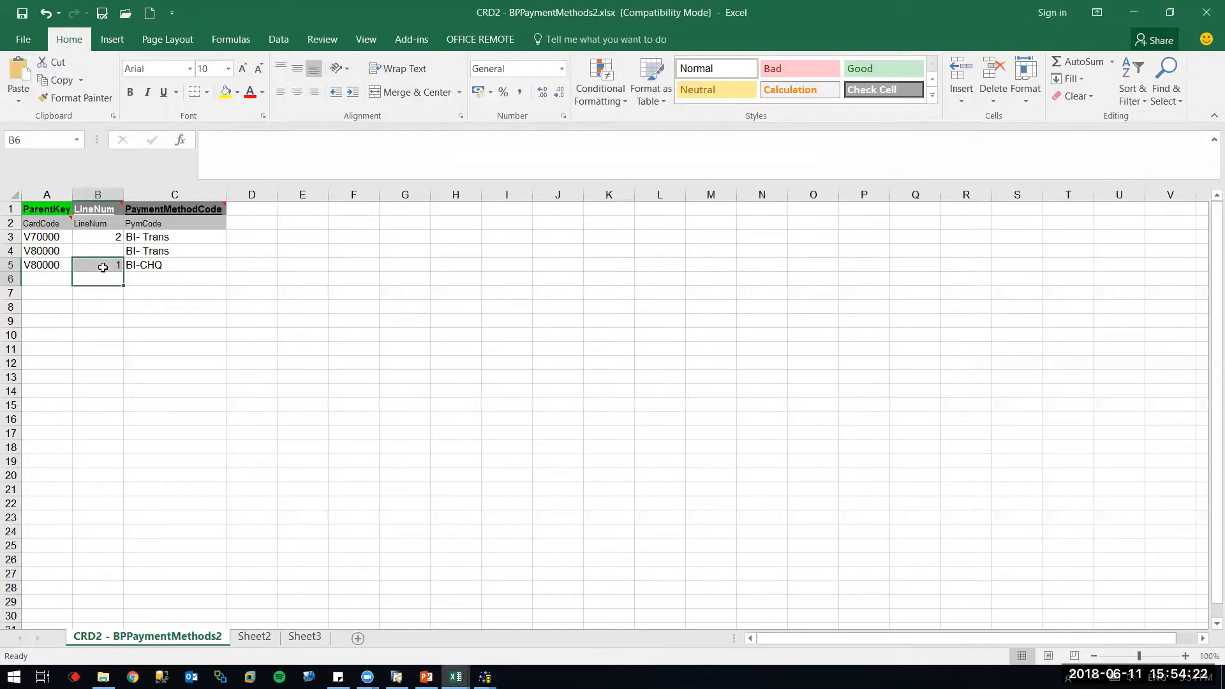
pyautogui.click(113, 267)
# Clear B5's LineNum 1 and save the sheet as tab-delimited CRD2 - BPPaymentMethods2.txt, replacing the old file
pyautogui.press('Delete')
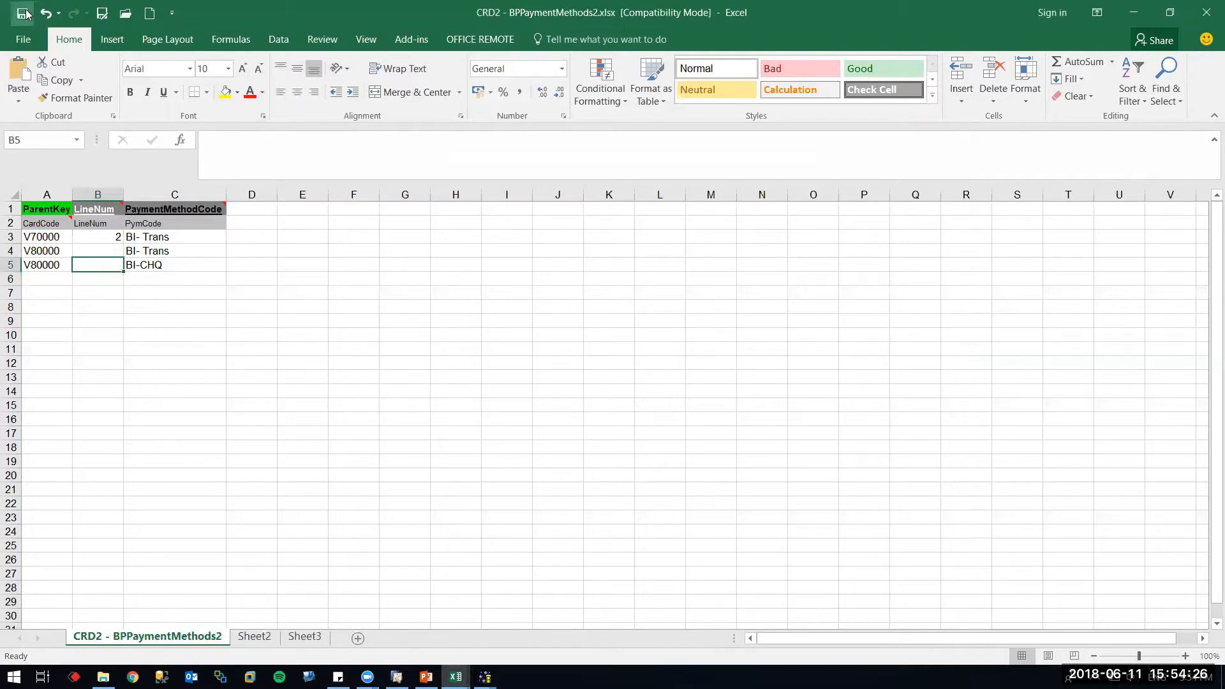
pyautogui.click(102, 14)
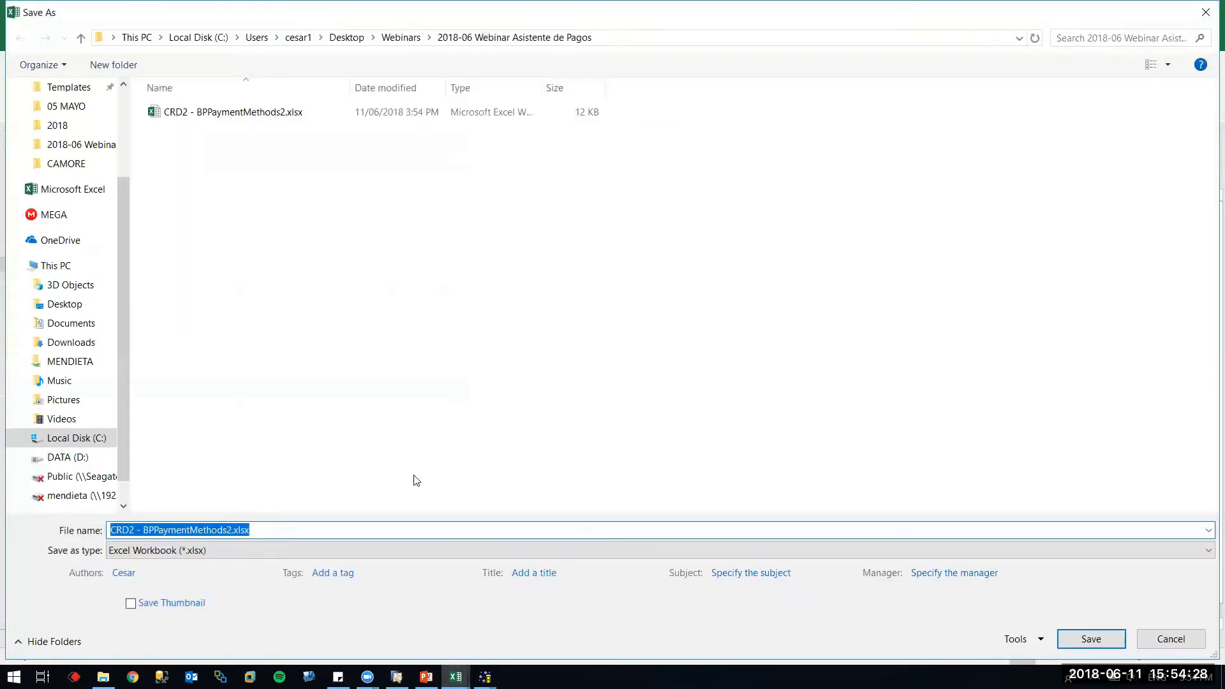
pyautogui.click(275, 550)
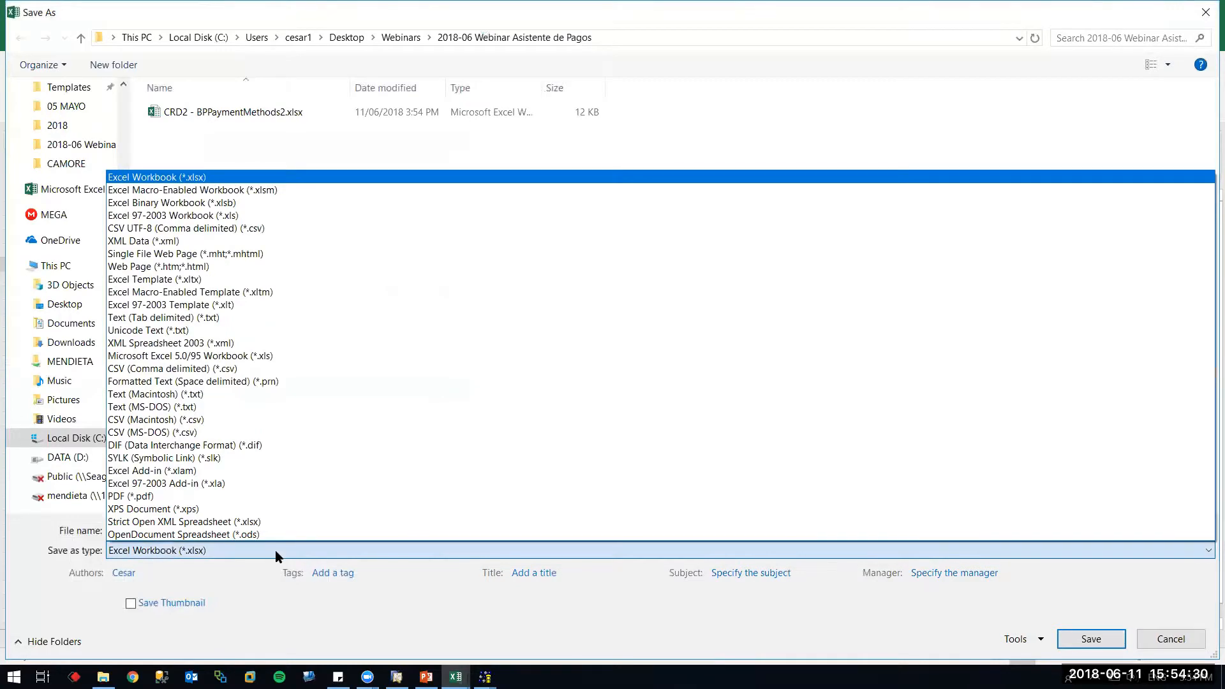
pyautogui.press('t')
pyautogui.press('Return')
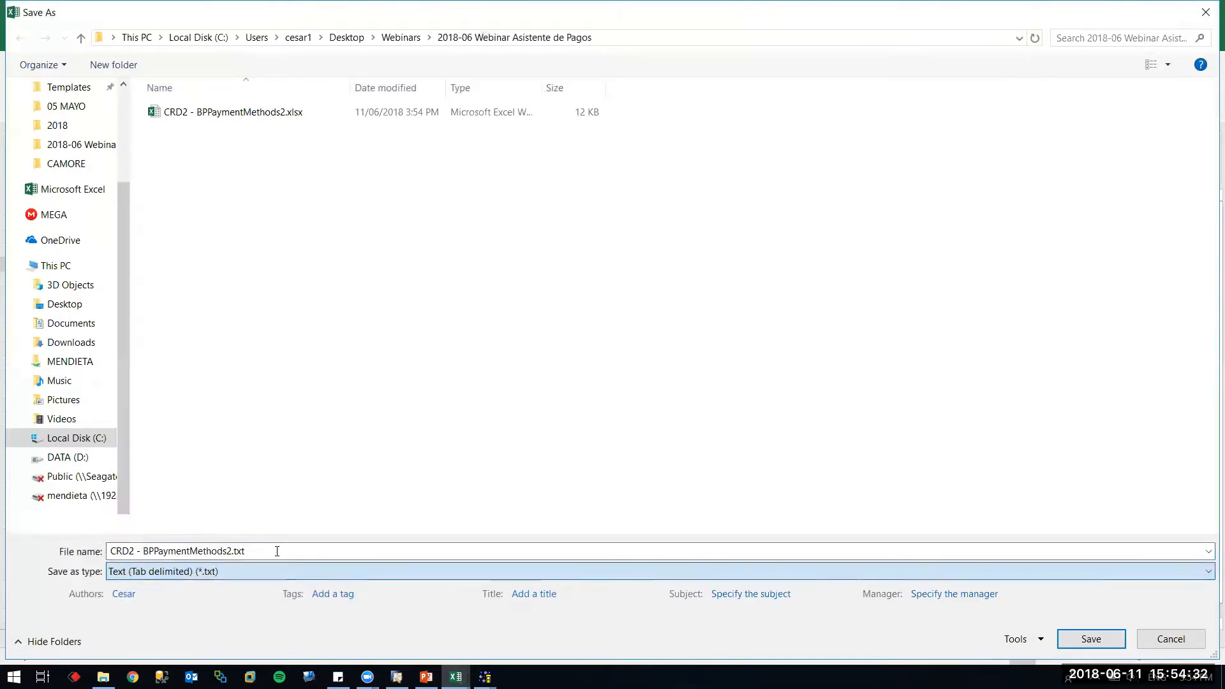
pyautogui.press('Return')
pyautogui.press('Left')
pyautogui.press('Return')
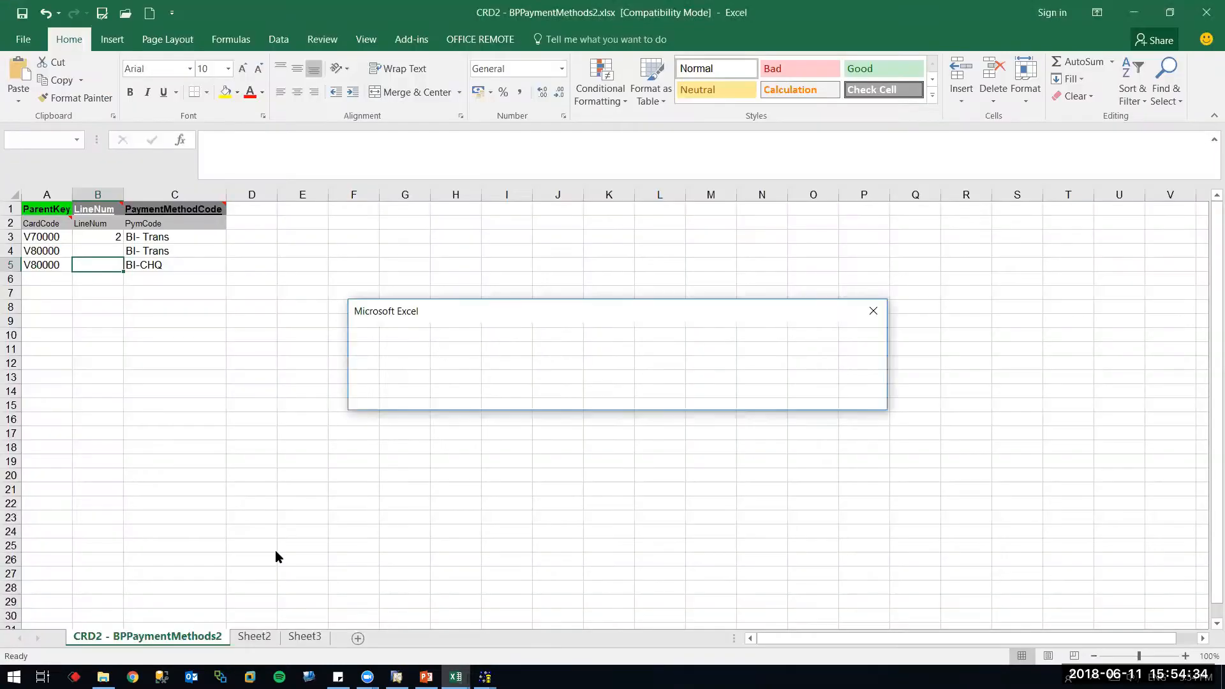
pyautogui.press('Return')
pyautogui.press('Return')
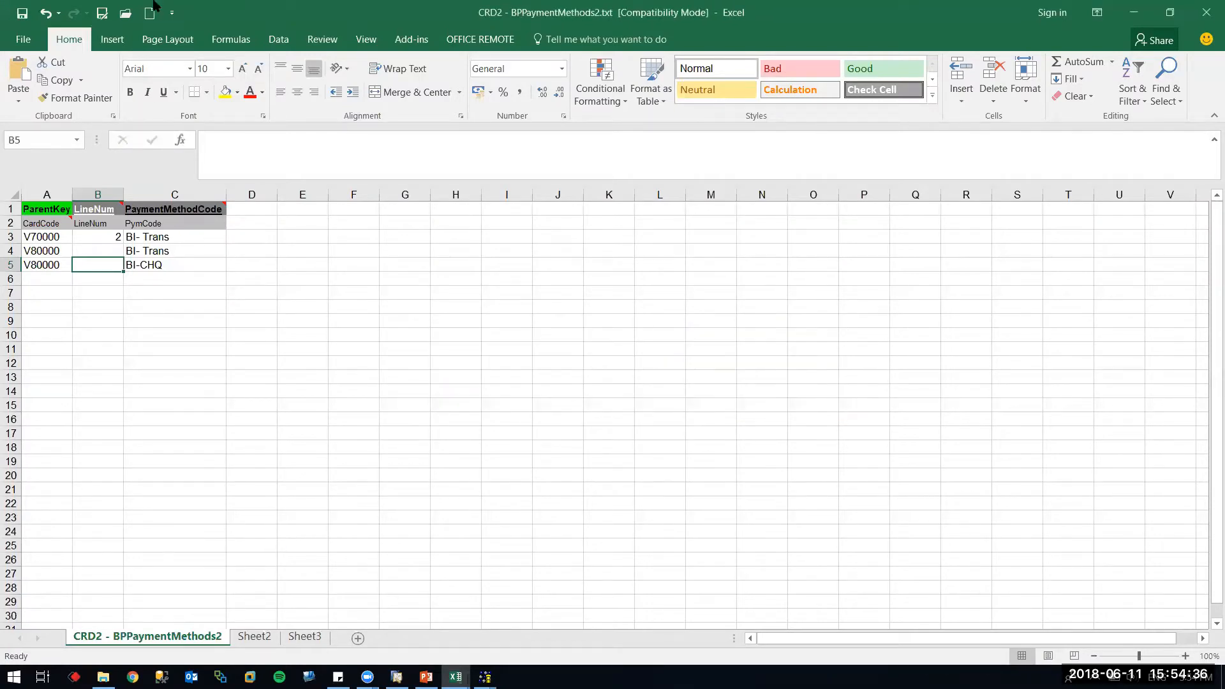
# Resave the sheet as an Excel .xlsx workbook instead of keeping the text format
pyautogui.click(22, 13)
pyautogui.click(619, 390)
pyautogui.press('Return')
# Confirm replacing the workbook and close the earlier Detailed Log
pyautogui.press('y')
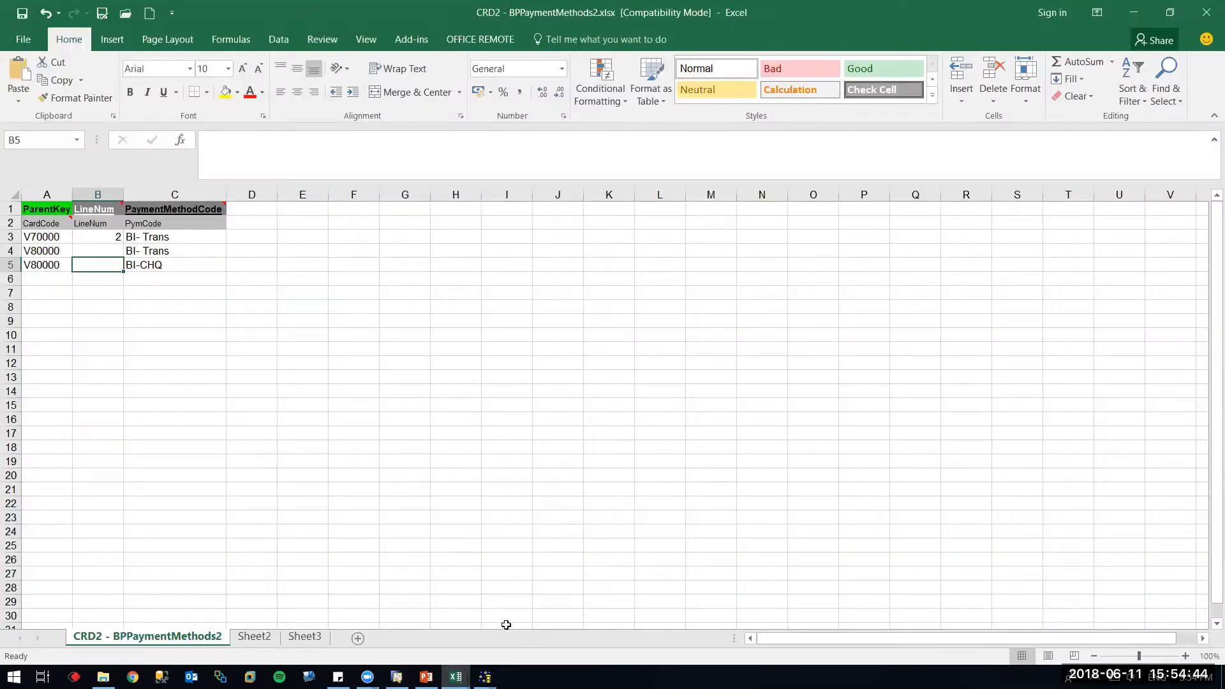
pyautogui.moveTo(484, 676)
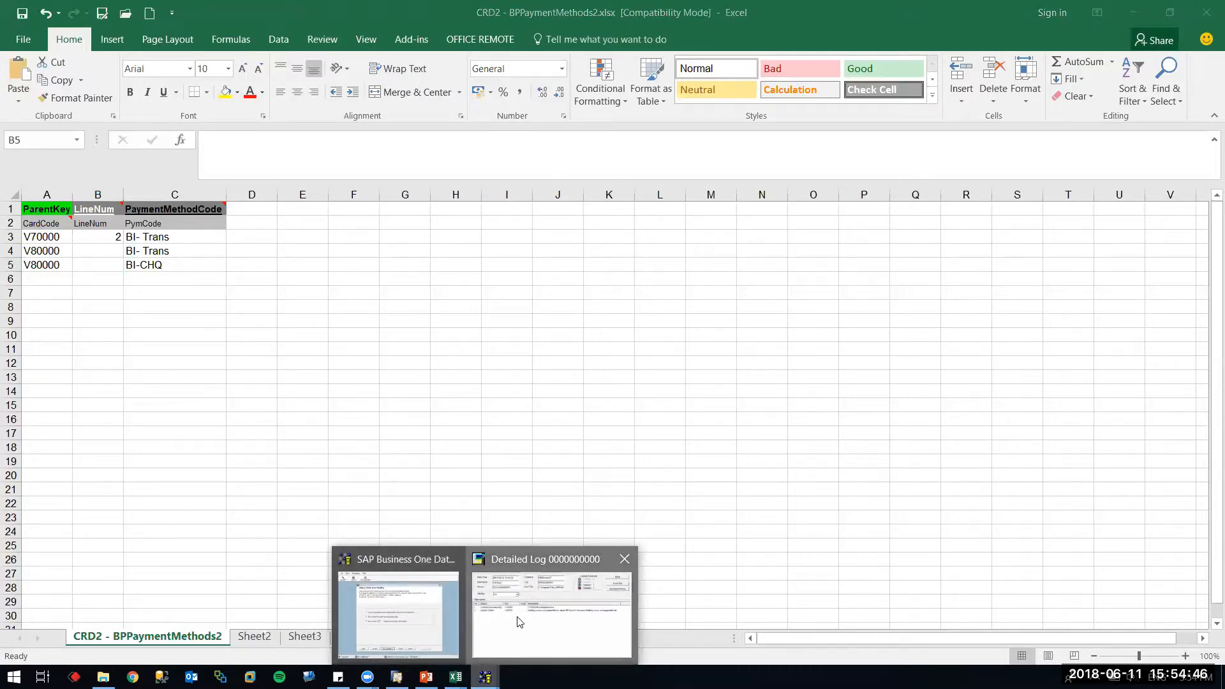
pyautogui.click(518, 626)
pyautogui.click(869, 191)
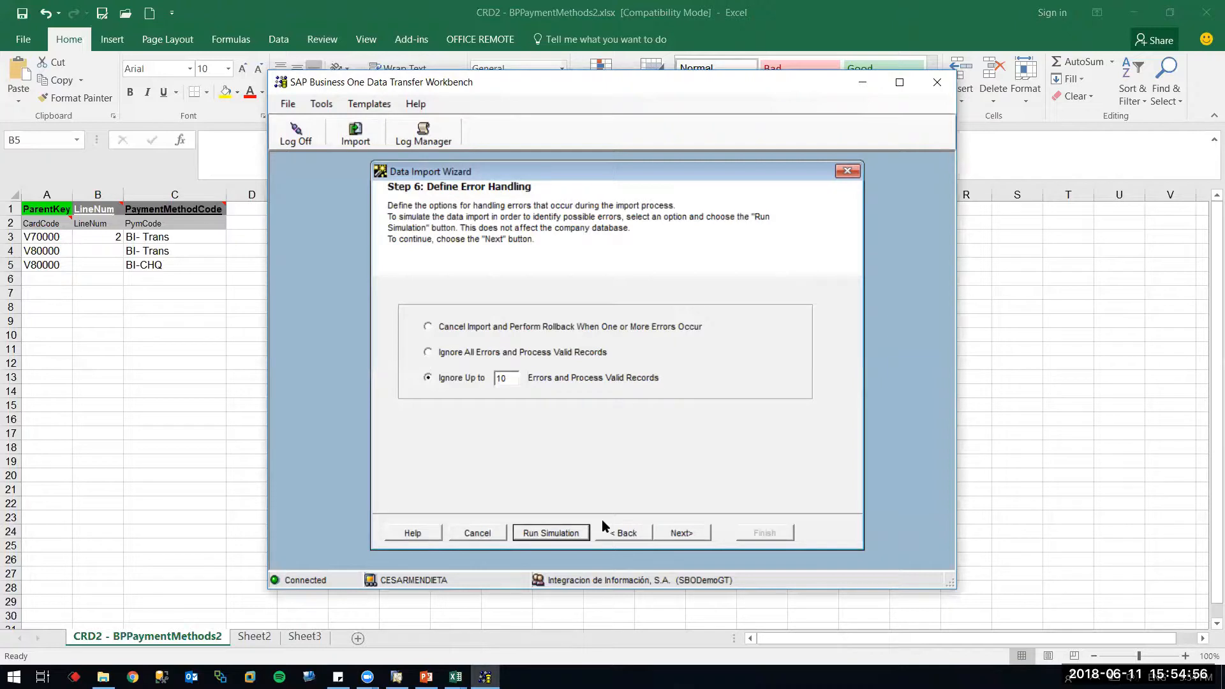
# Go back, recheck Source Data, and rerun the simulation; V80000 still fails while V70000 updates
pyautogui.click(627, 532)
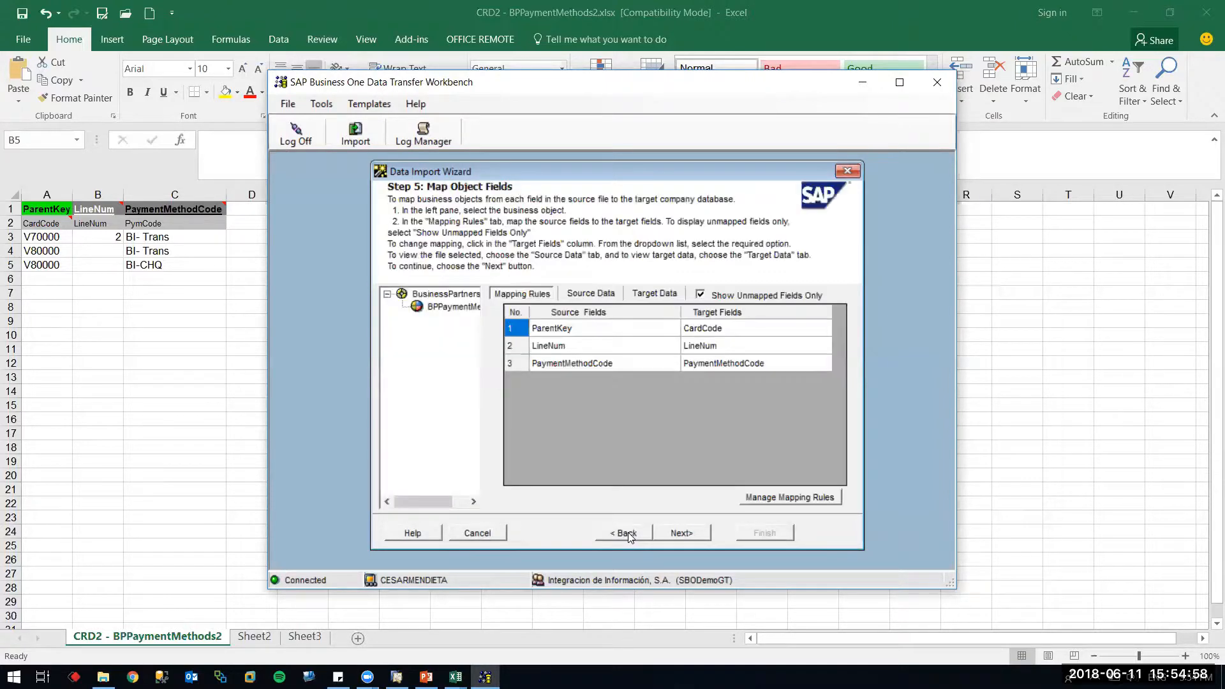
pyautogui.click(597, 294)
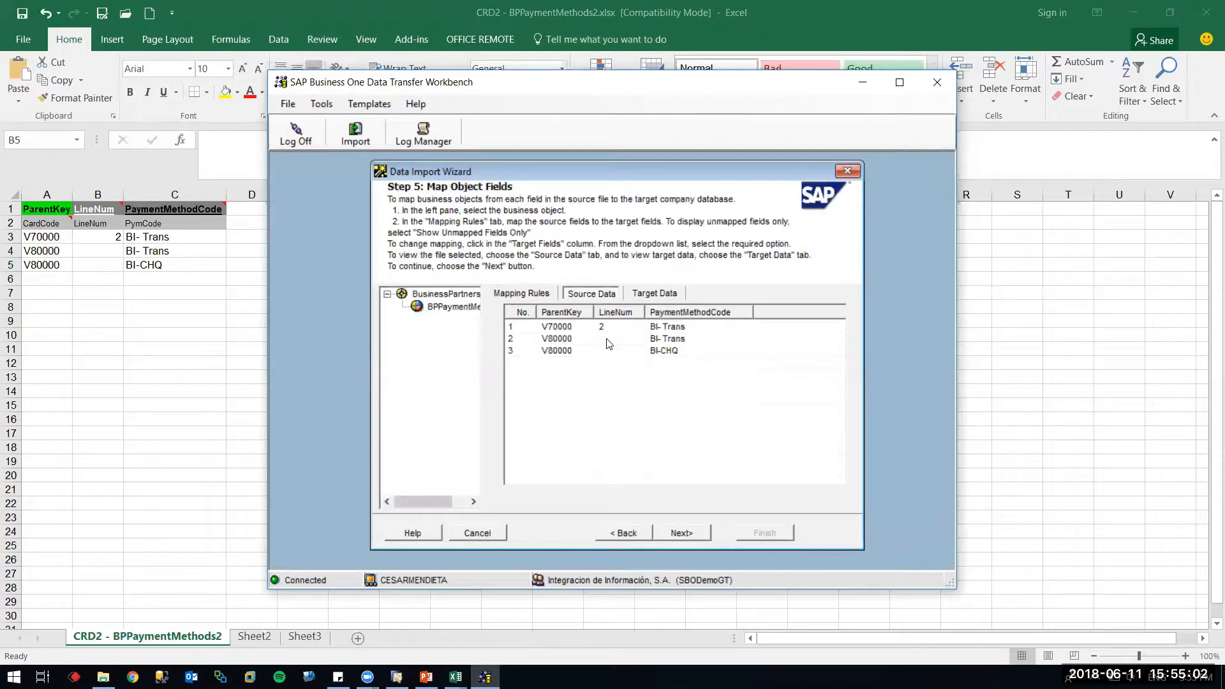
pyautogui.click(677, 532)
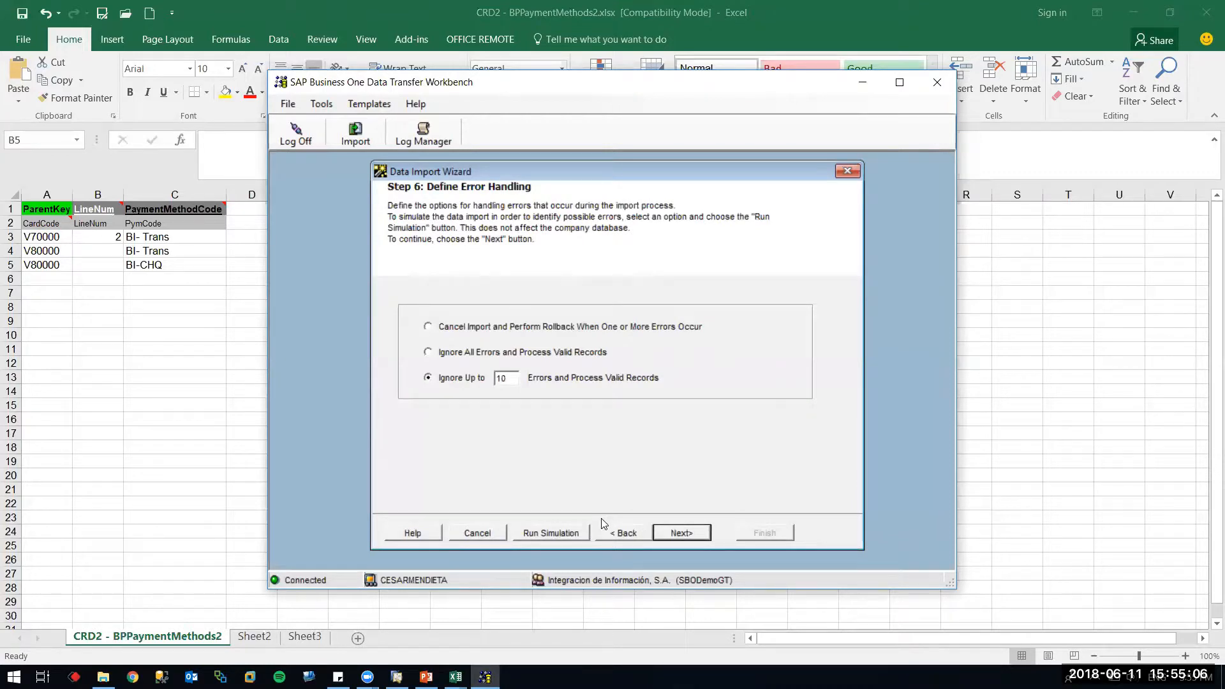
pyautogui.click(561, 533)
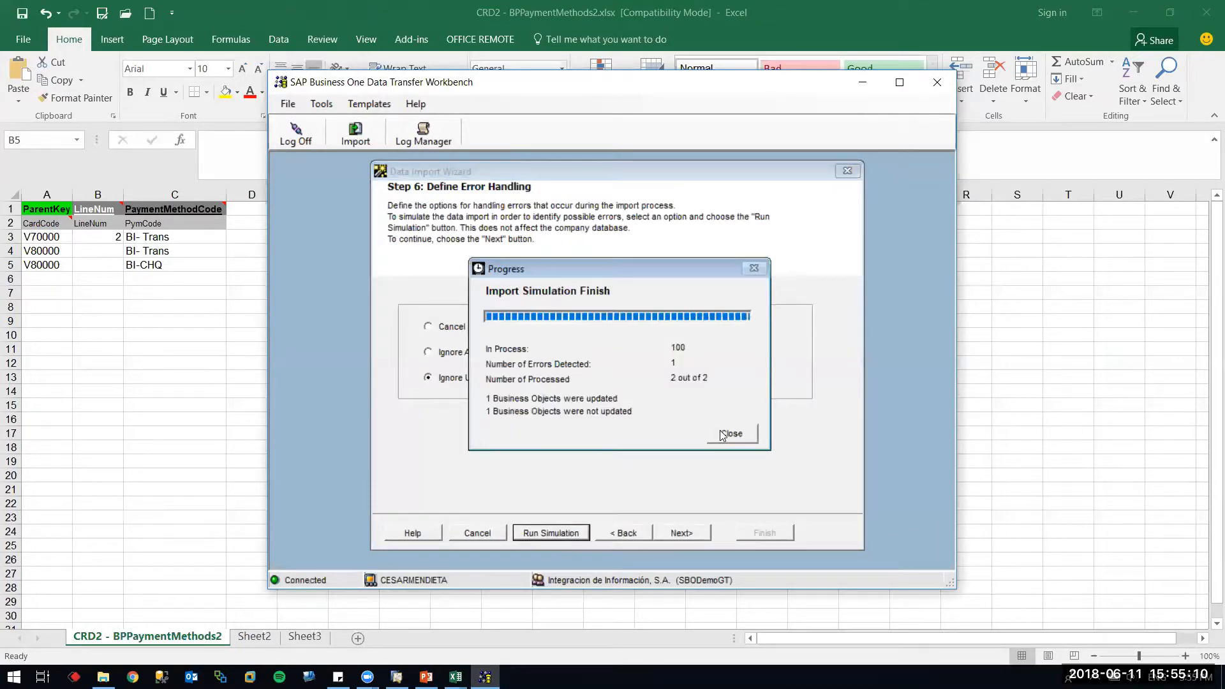
pyautogui.click(722, 434)
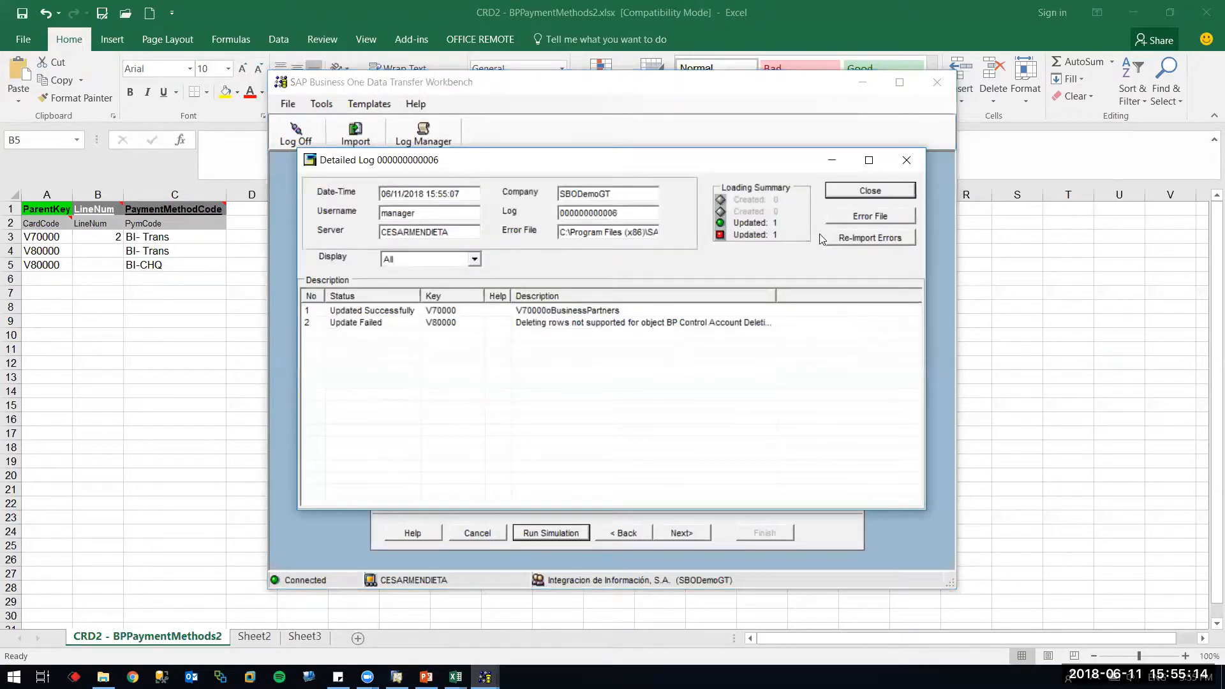
pyautogui.click(396, 676)
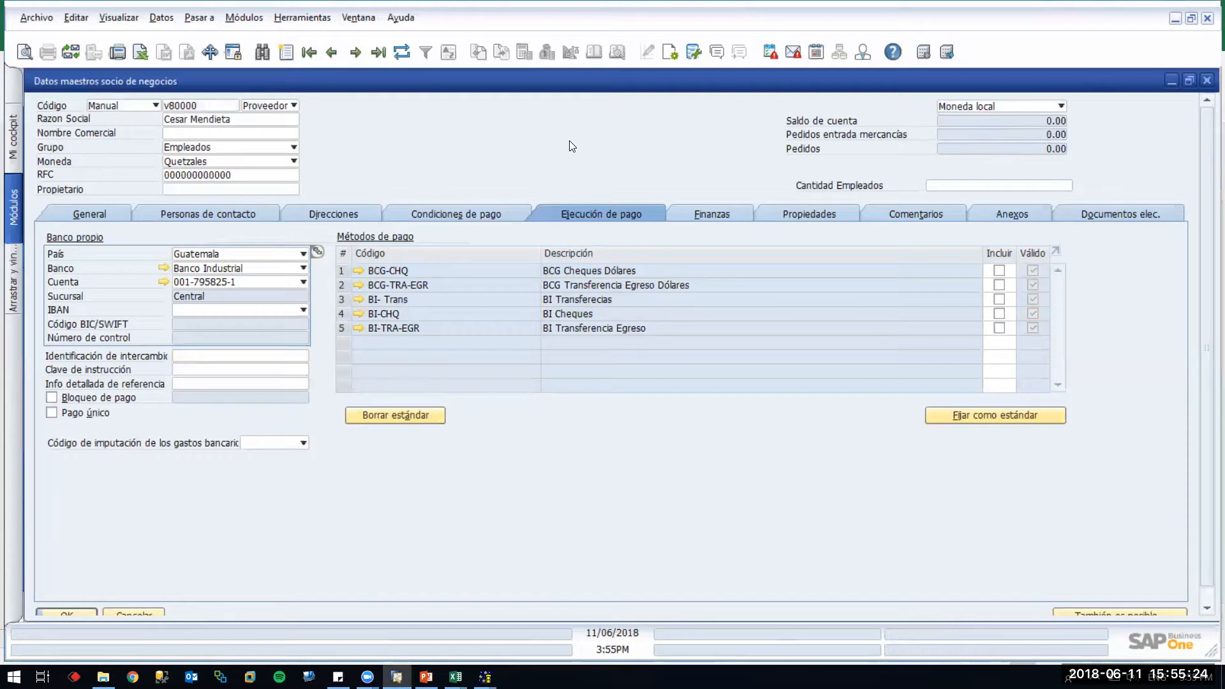
# Read V80000's error in the log, check the vendor's Finanzas and Condiciones de pago tabs, then close the log
pyautogui.hotkey('alt', 'Tab')
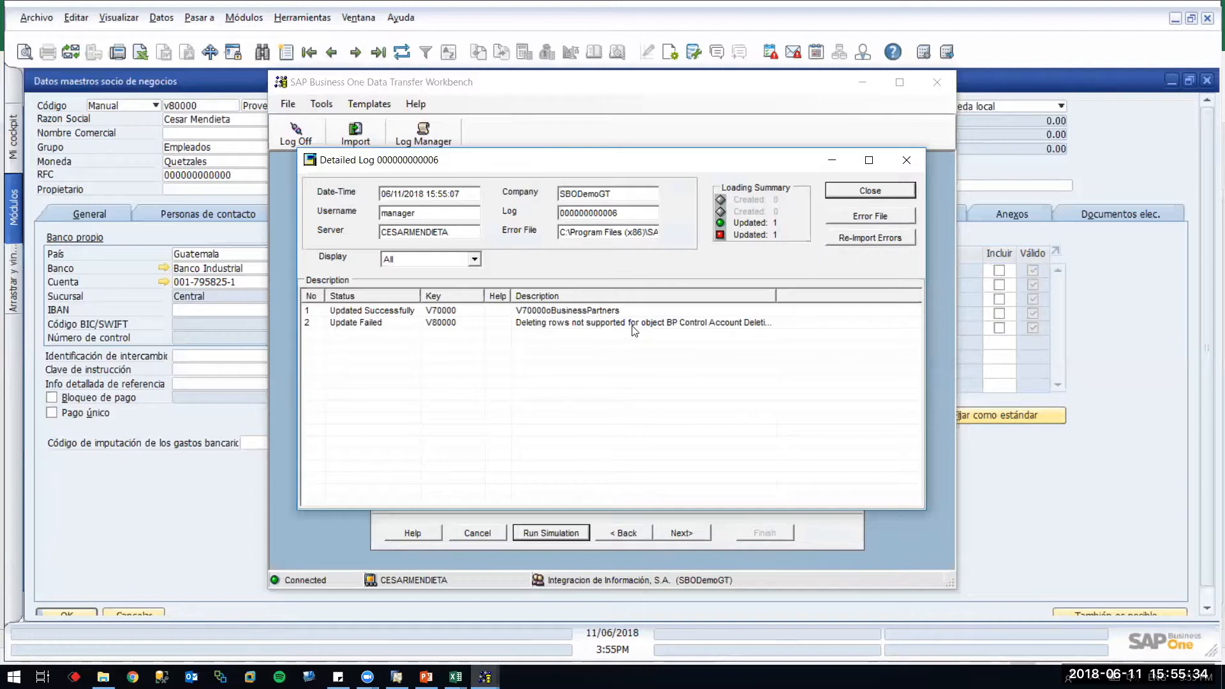
pyautogui.moveTo(777, 297); pyautogui.dragTo(899, 308)
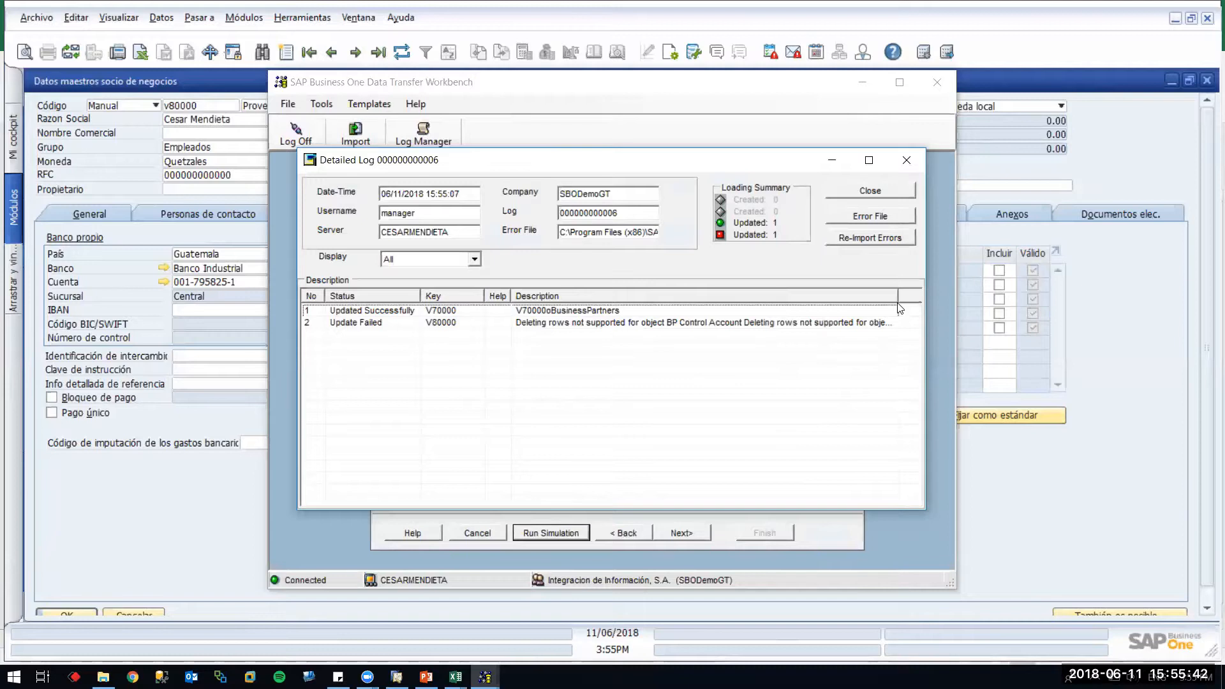
pyautogui.click(85, 413)
pyautogui.click(706, 216)
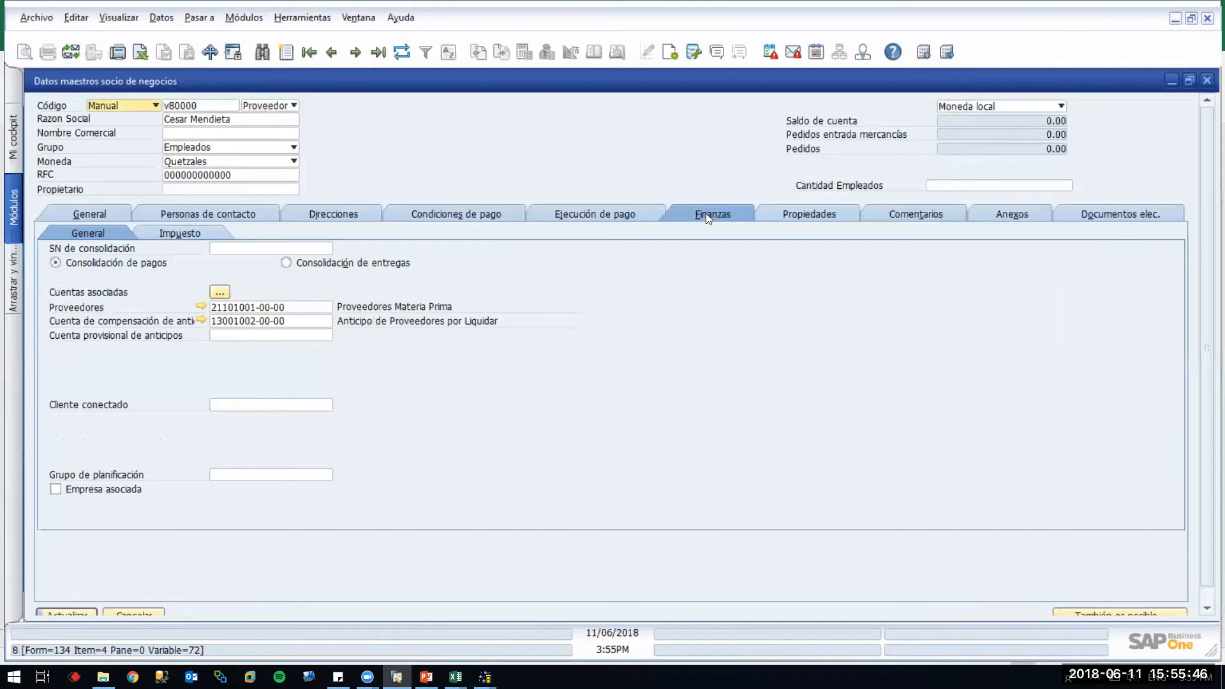
pyautogui.click(419, 219)
pyautogui.hotkey('alt', 'Tab')
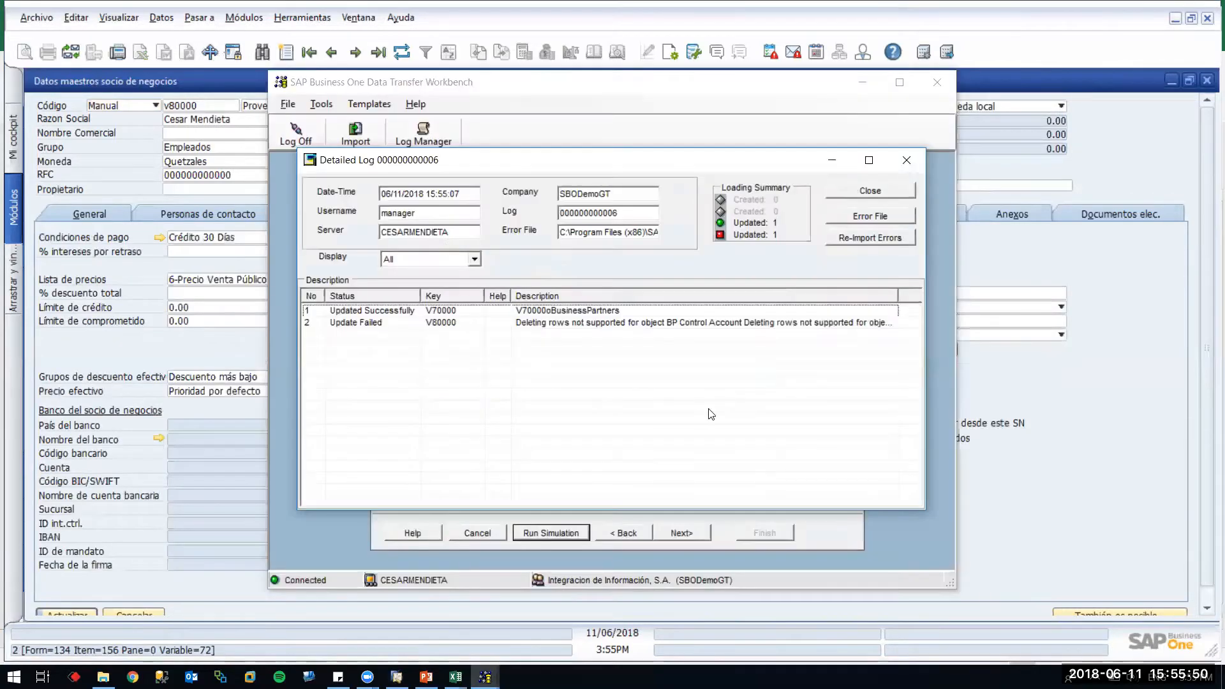
pyautogui.click(875, 194)
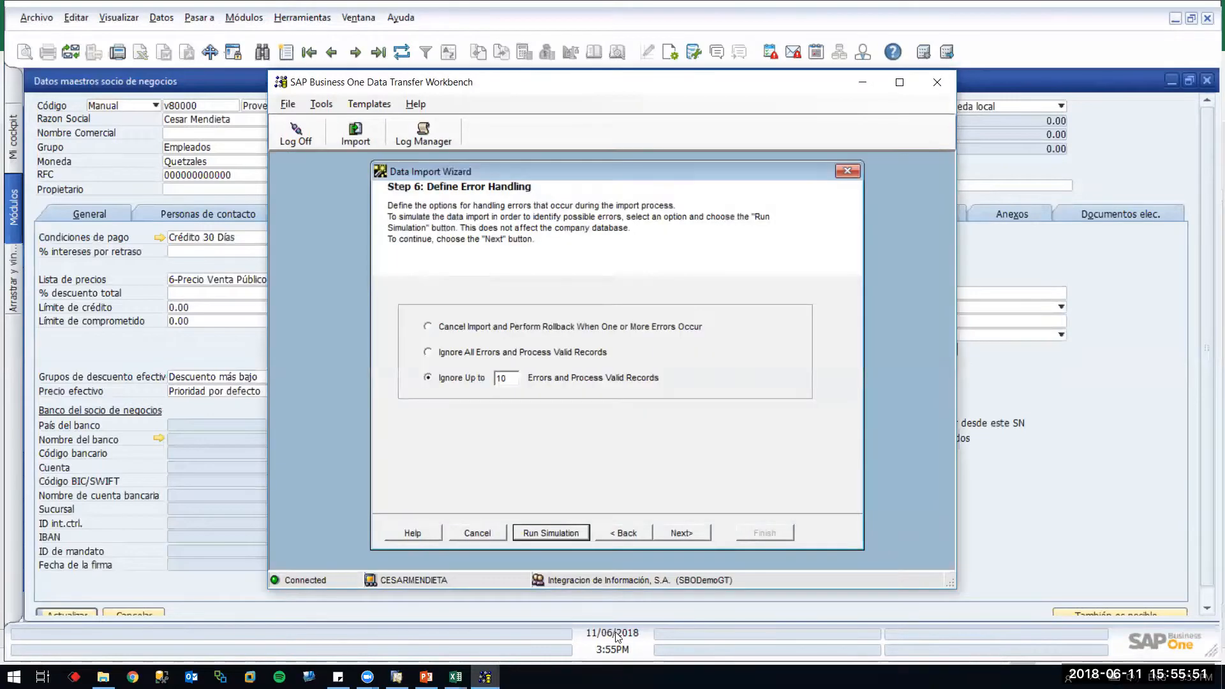
pyautogui.click(681, 533)
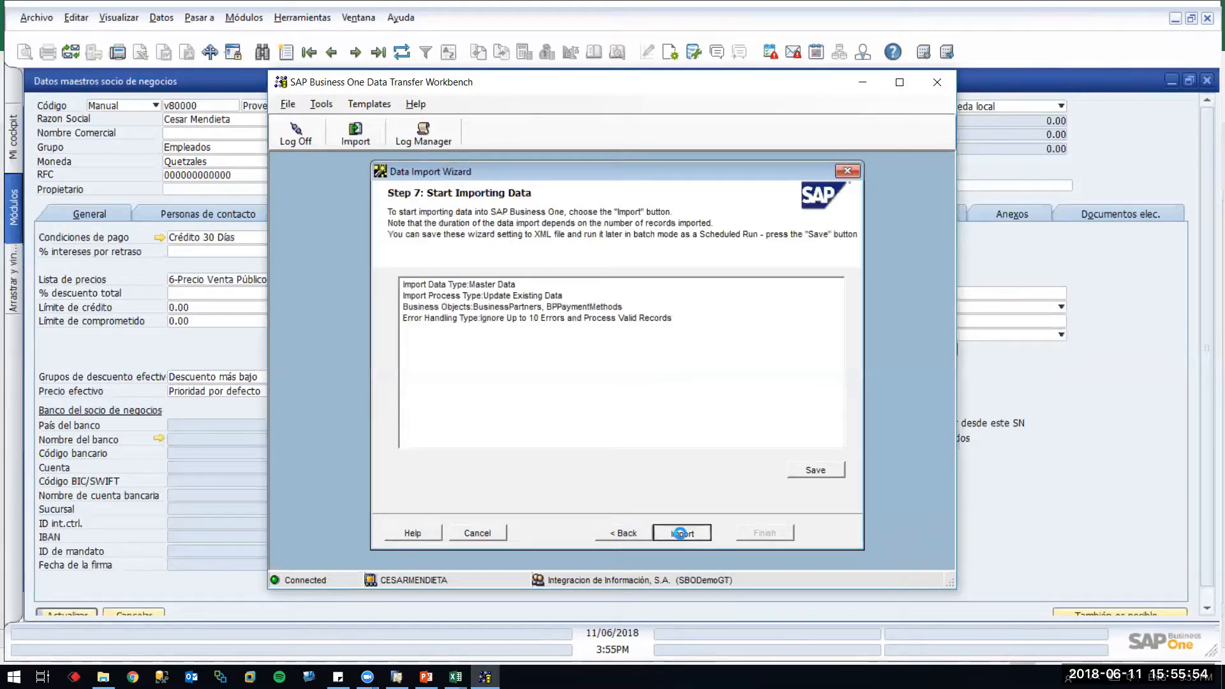
pyautogui.click(680, 533)
pyautogui.click(734, 435)
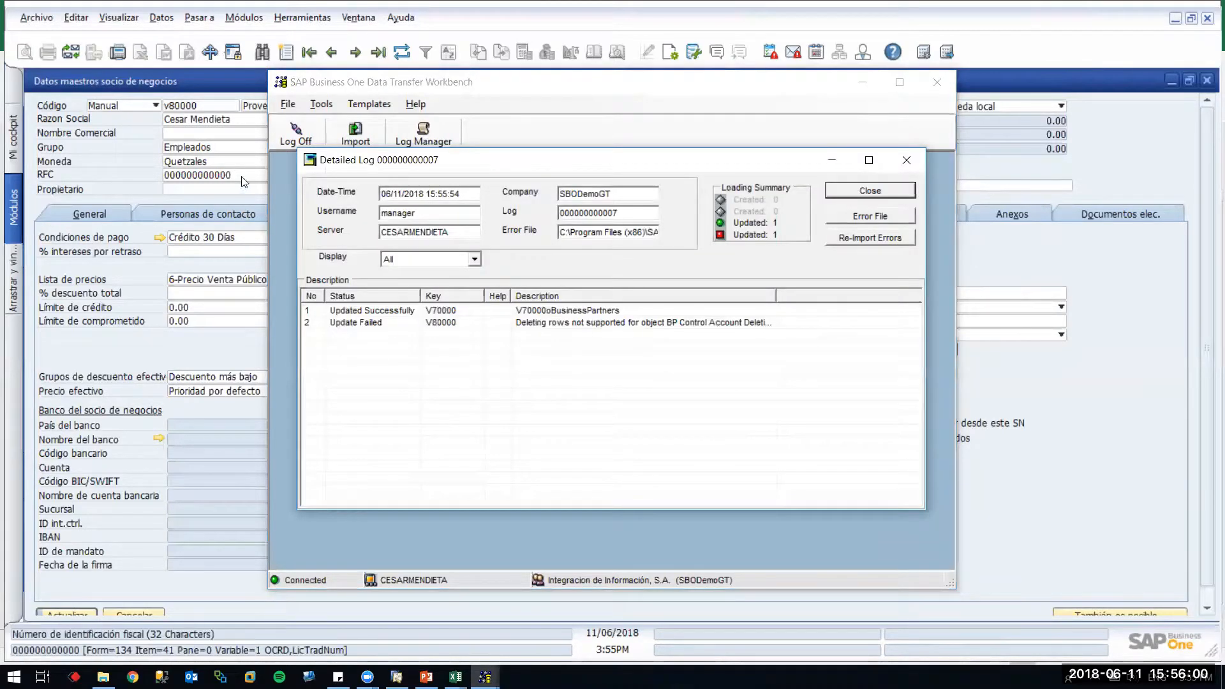
pyautogui.click(236, 209)
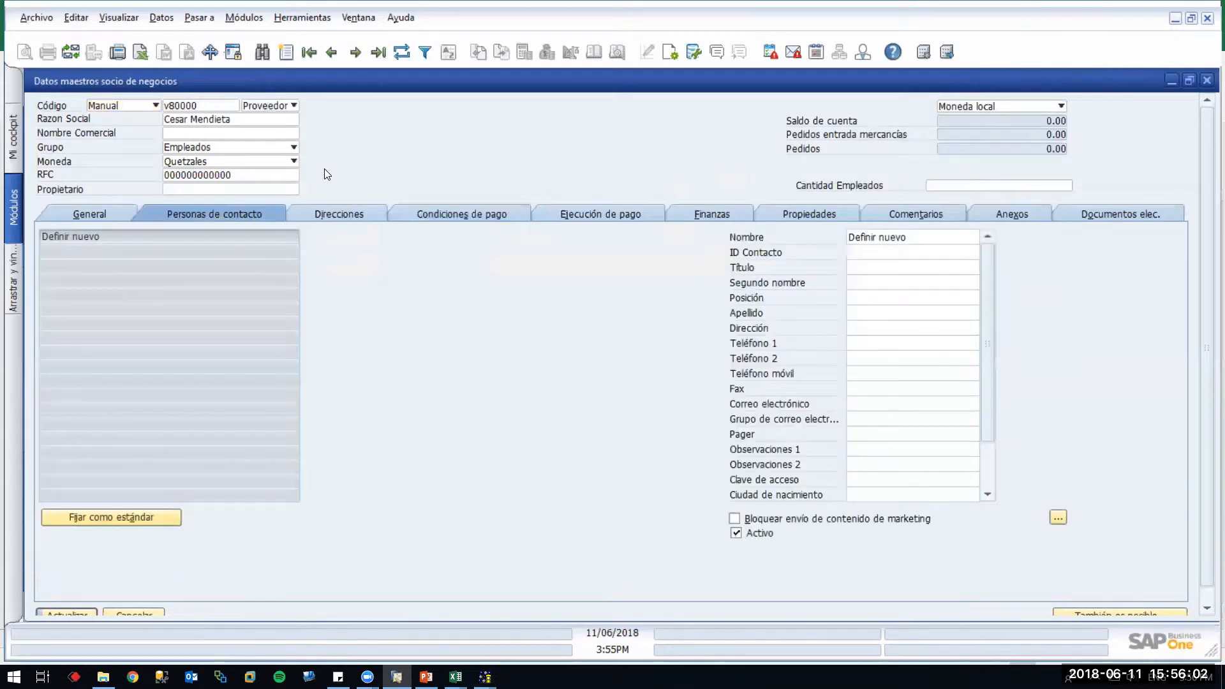
# Leave v80000 without saving and view V70000's payment methods under Ejecución de pago
pyautogui.press('Escape')
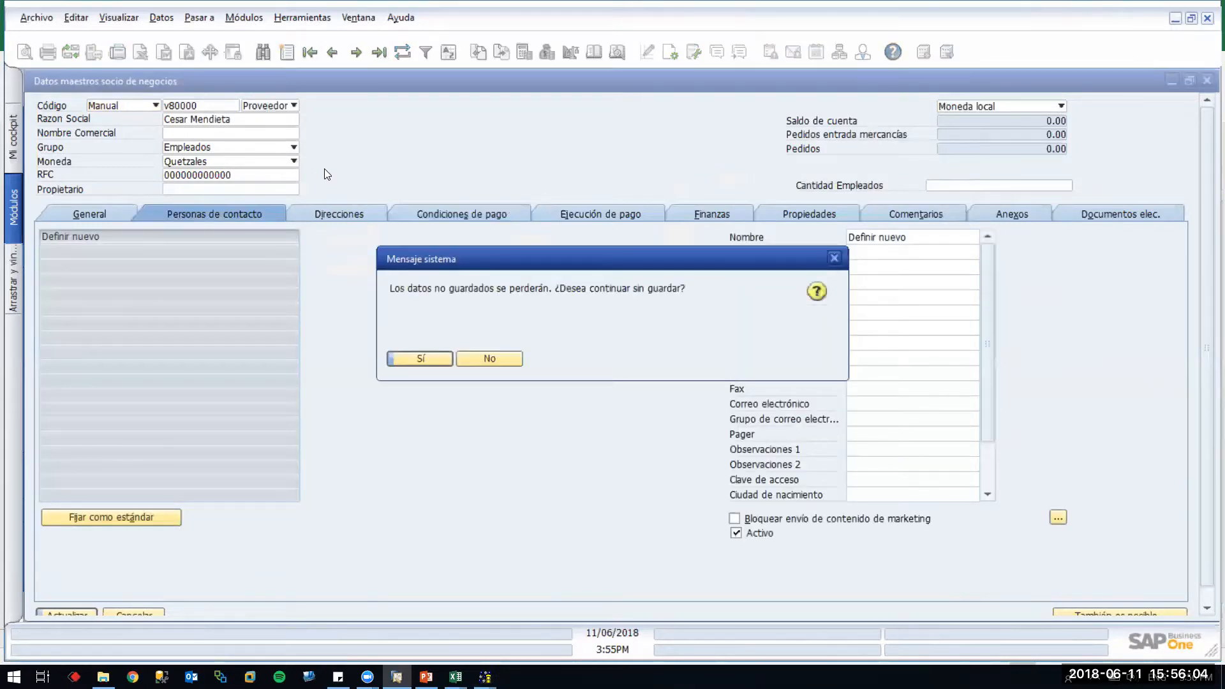
pyautogui.press('Return')
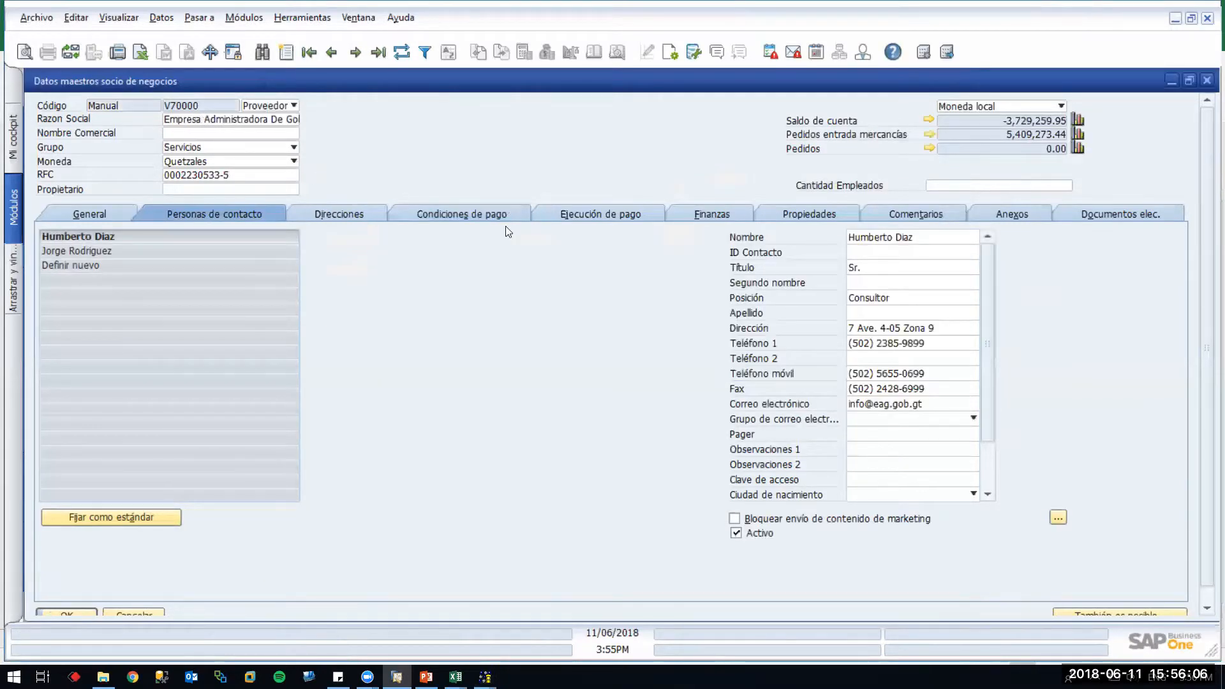
pyautogui.click(563, 211)
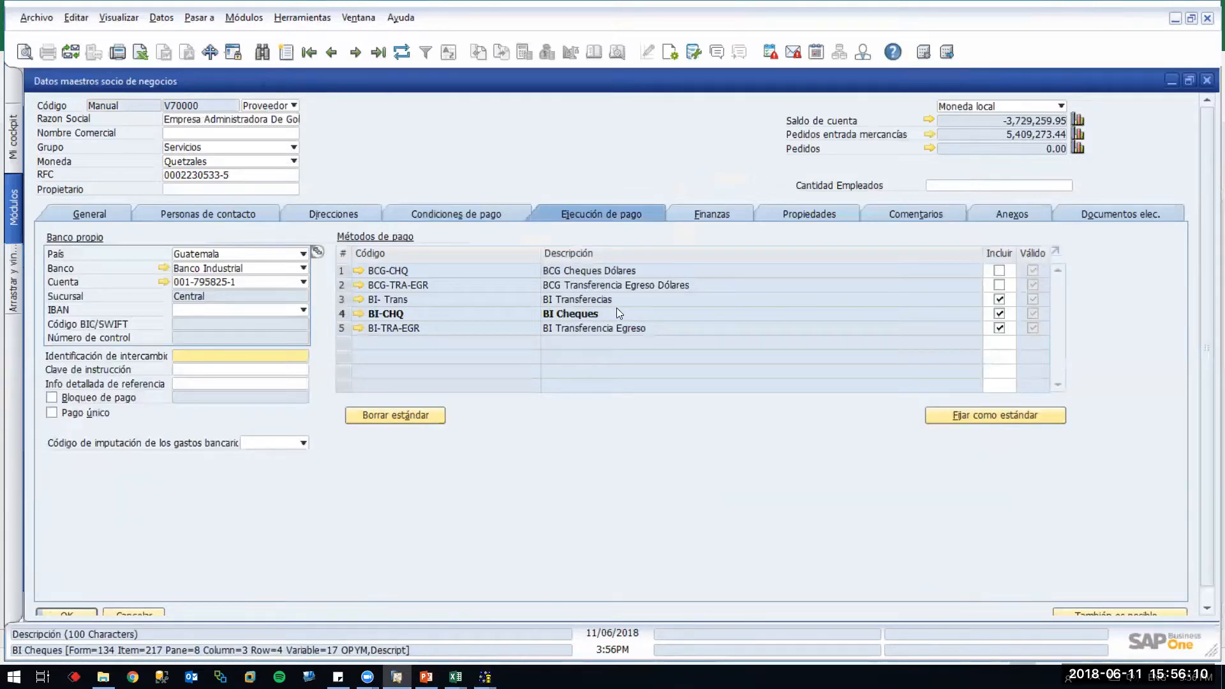
# Back on v80000, toggle BI- Trans Incluir and save the vendor with no payment methods included
pyautogui.click(1000, 301)
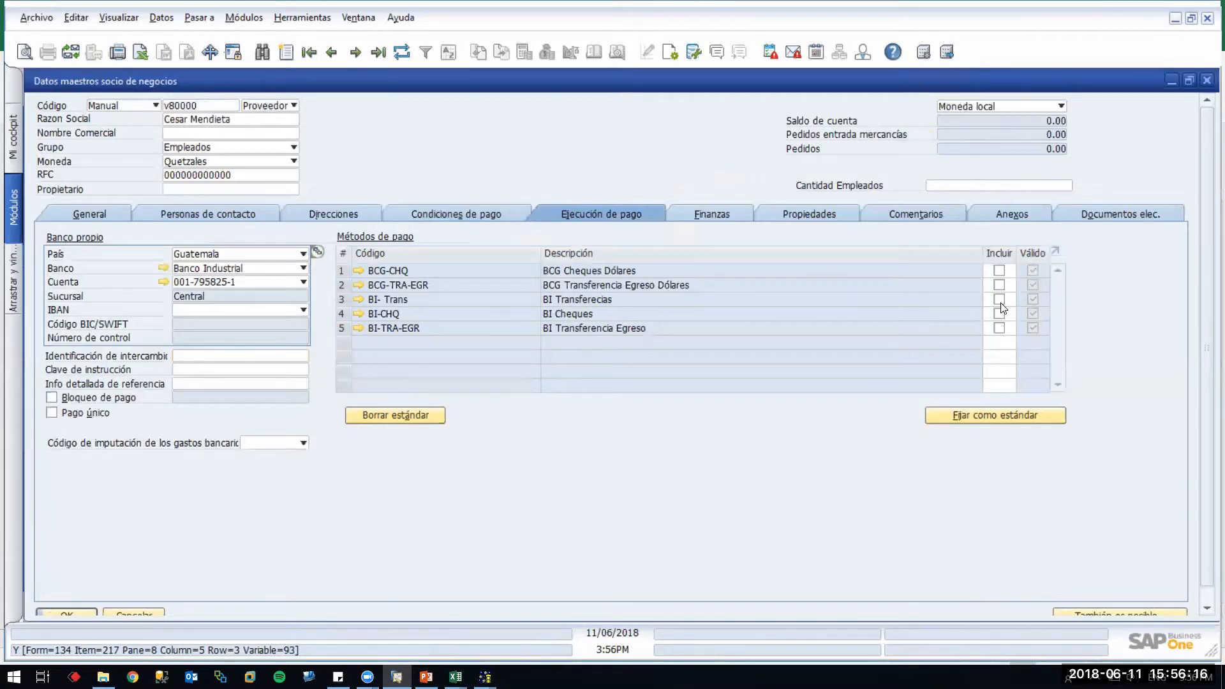
pyautogui.click(1000, 303)
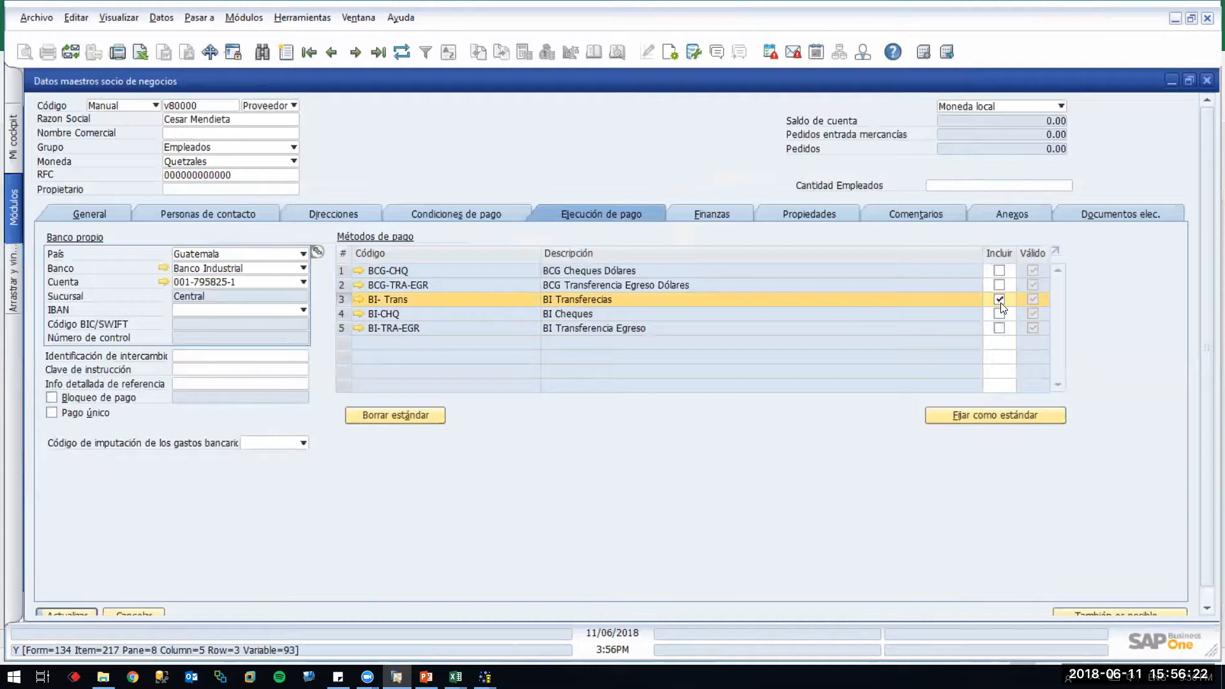
pyautogui.press('Return')
pyautogui.press('Return')
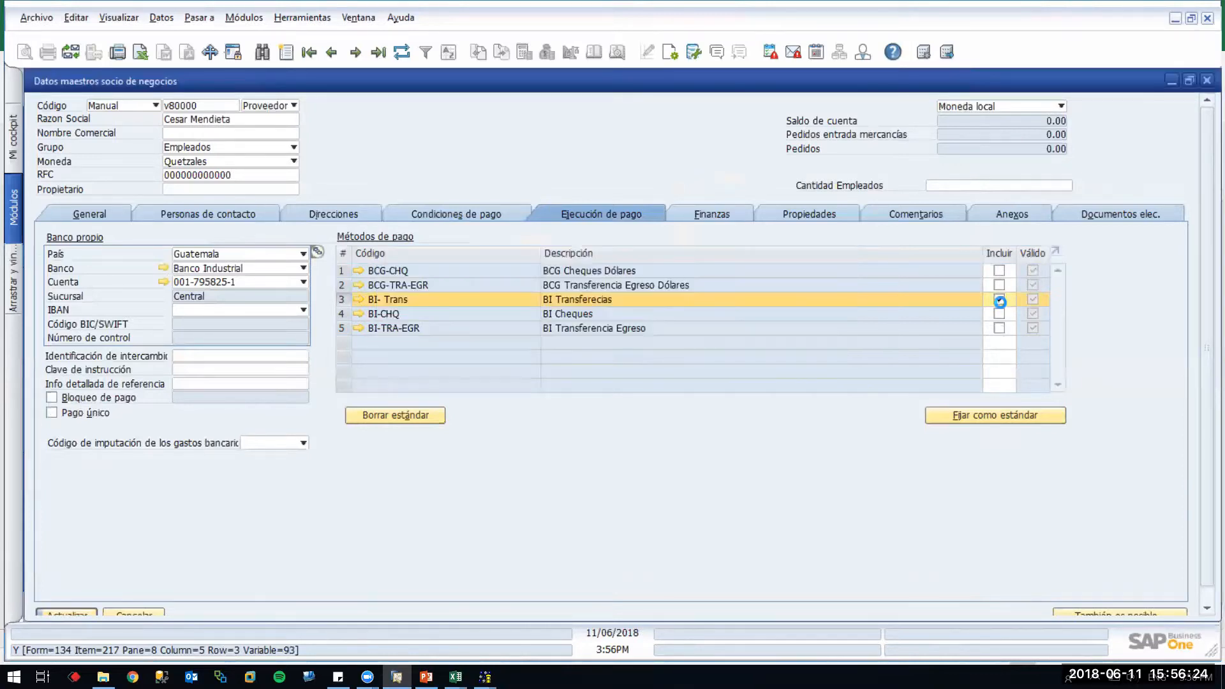
pyautogui.click(1000, 302)
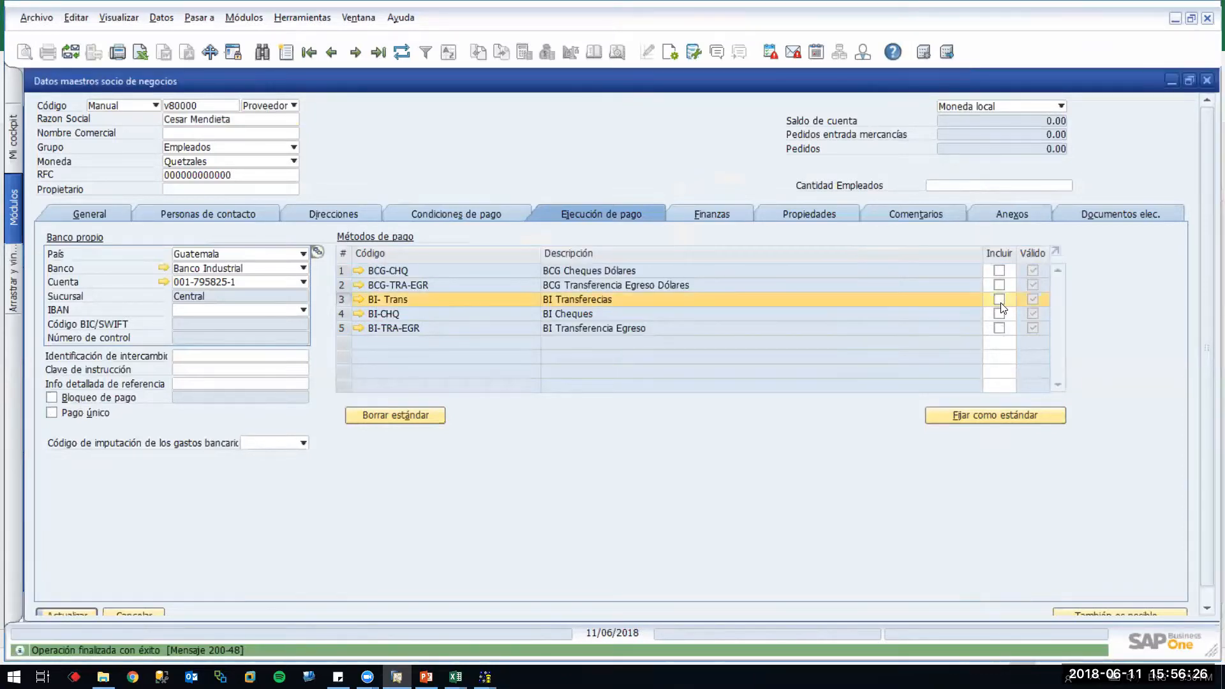
pyautogui.press('Return')
pyautogui.press('Return')
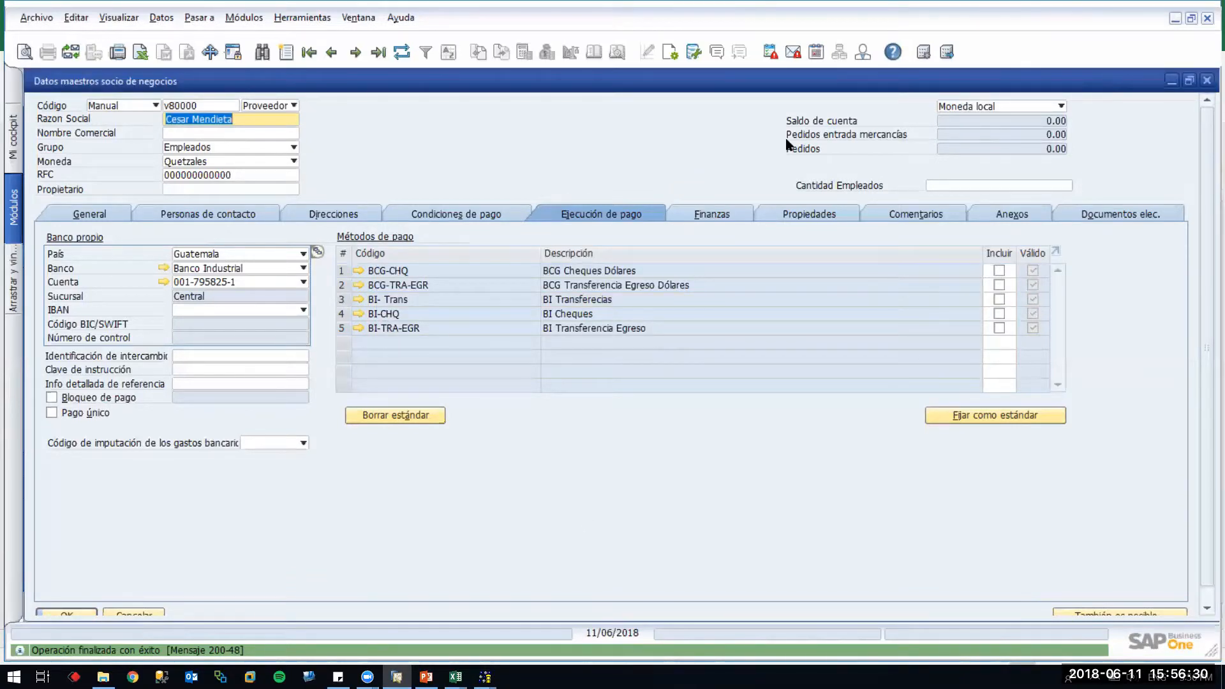
pyautogui.click(1189, 80)
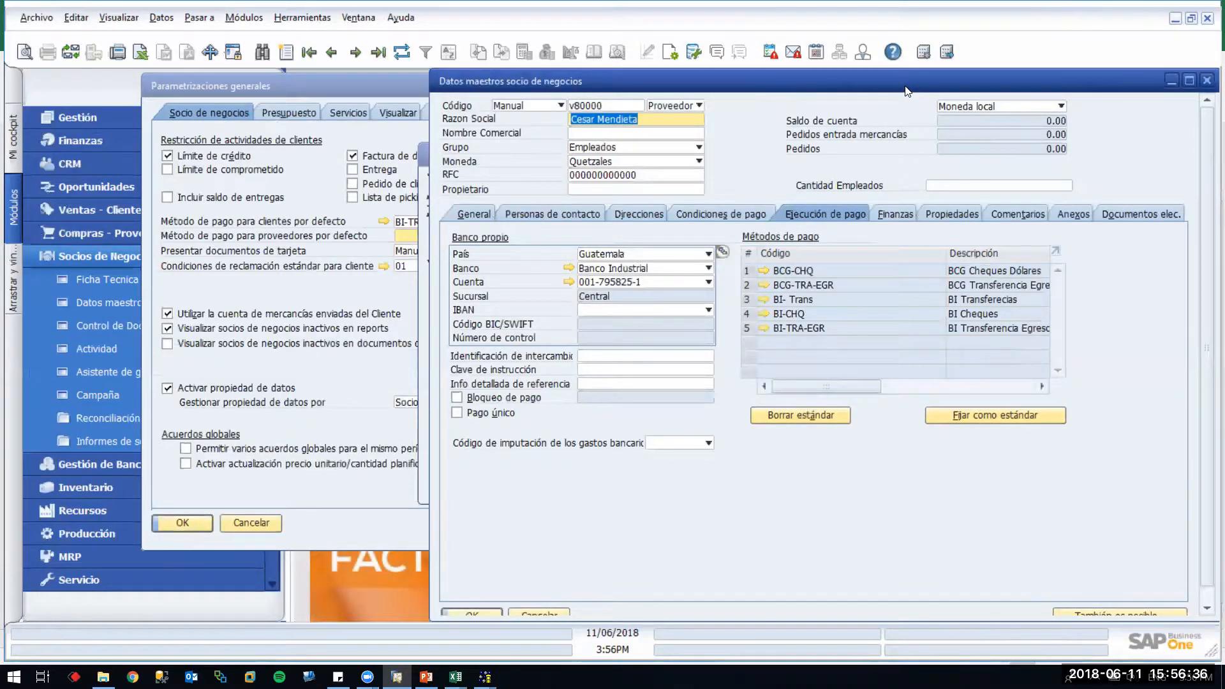
# Rerun the payment-method query, now listing BI- Trans as V70000's third method
pyautogui.moveTo(907, 91); pyautogui.dragTo(501, 114)
pyautogui.click(870, 154)
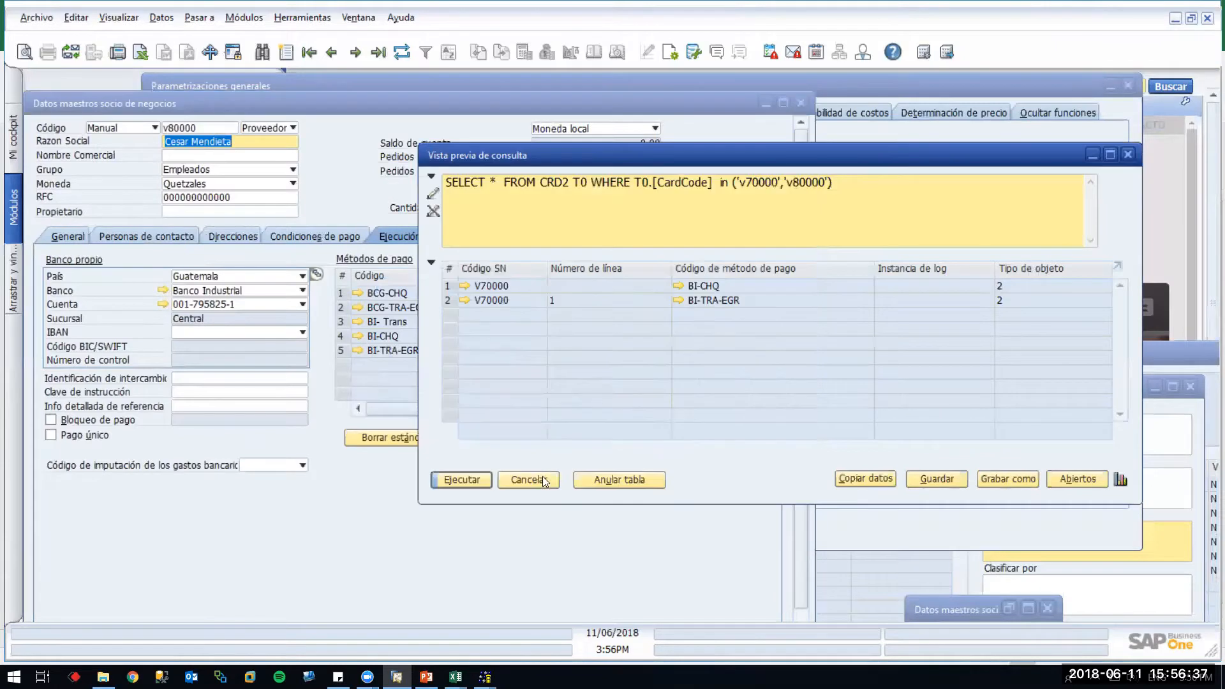
pyautogui.click(474, 478)
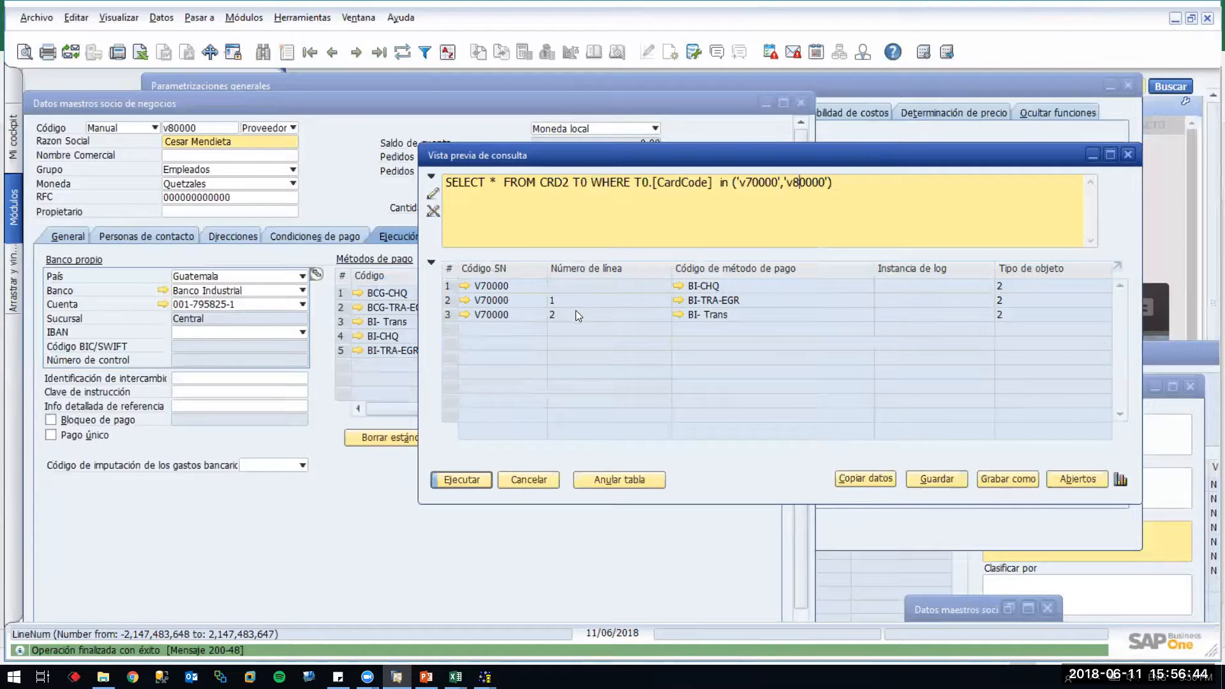
pyautogui.click(321, 105)
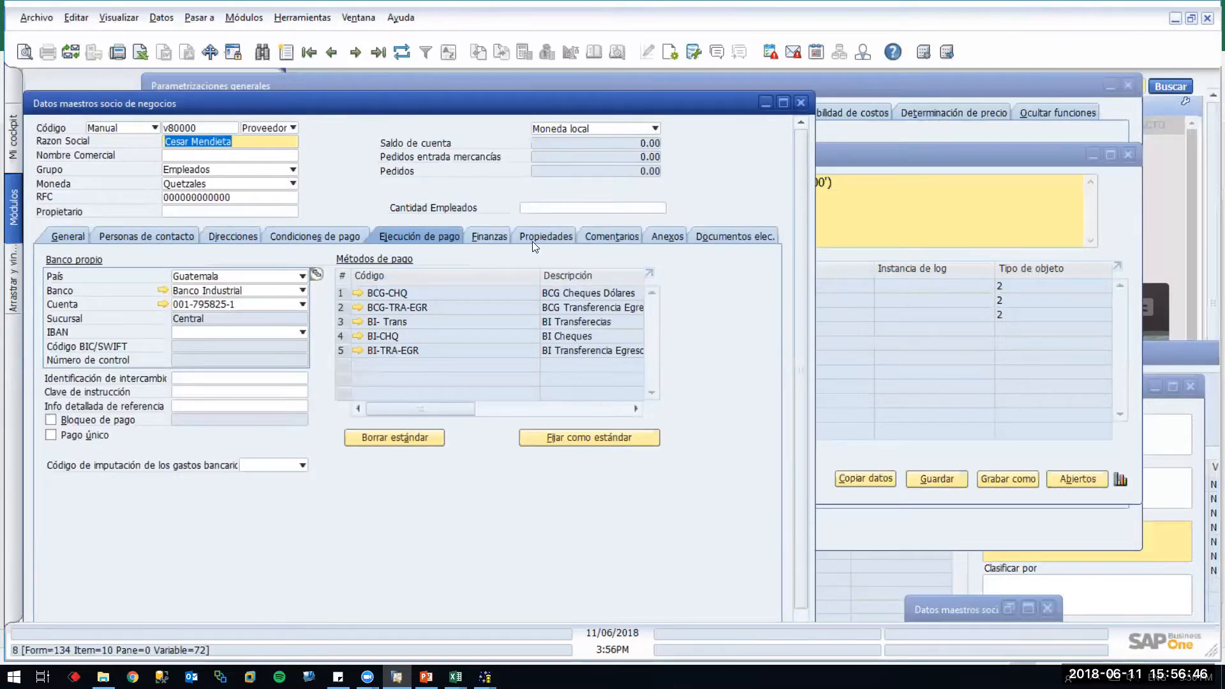
pyautogui.click(497, 236)
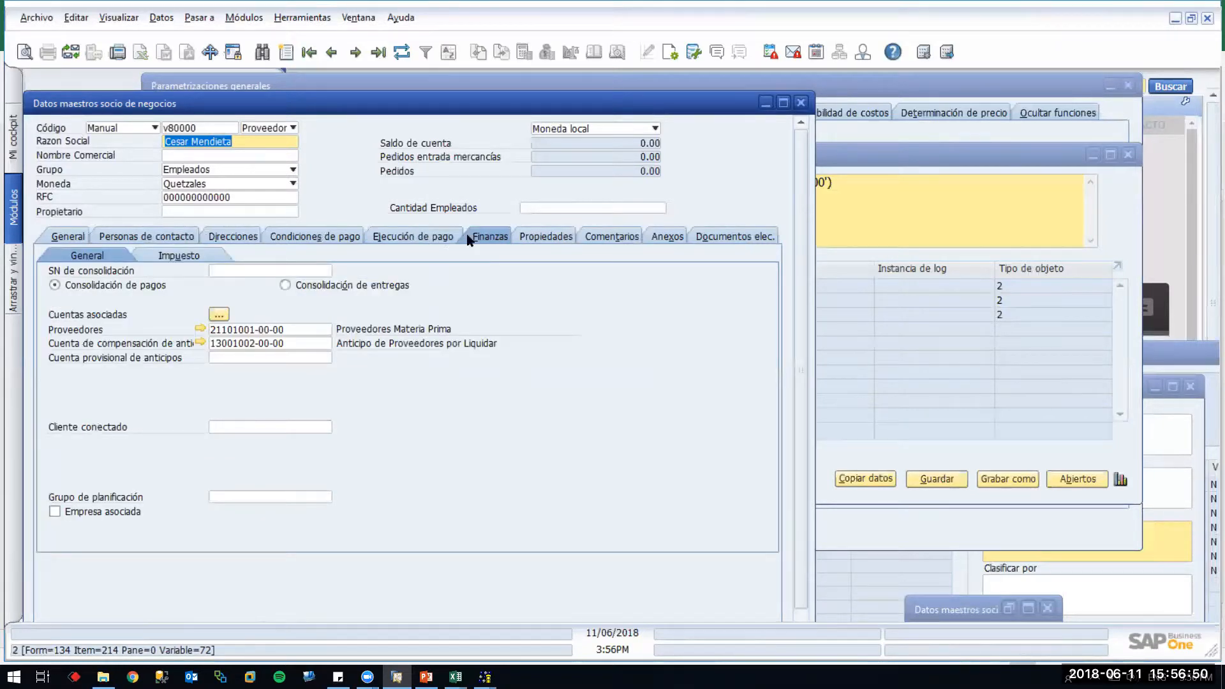
pyautogui.click(448, 235)
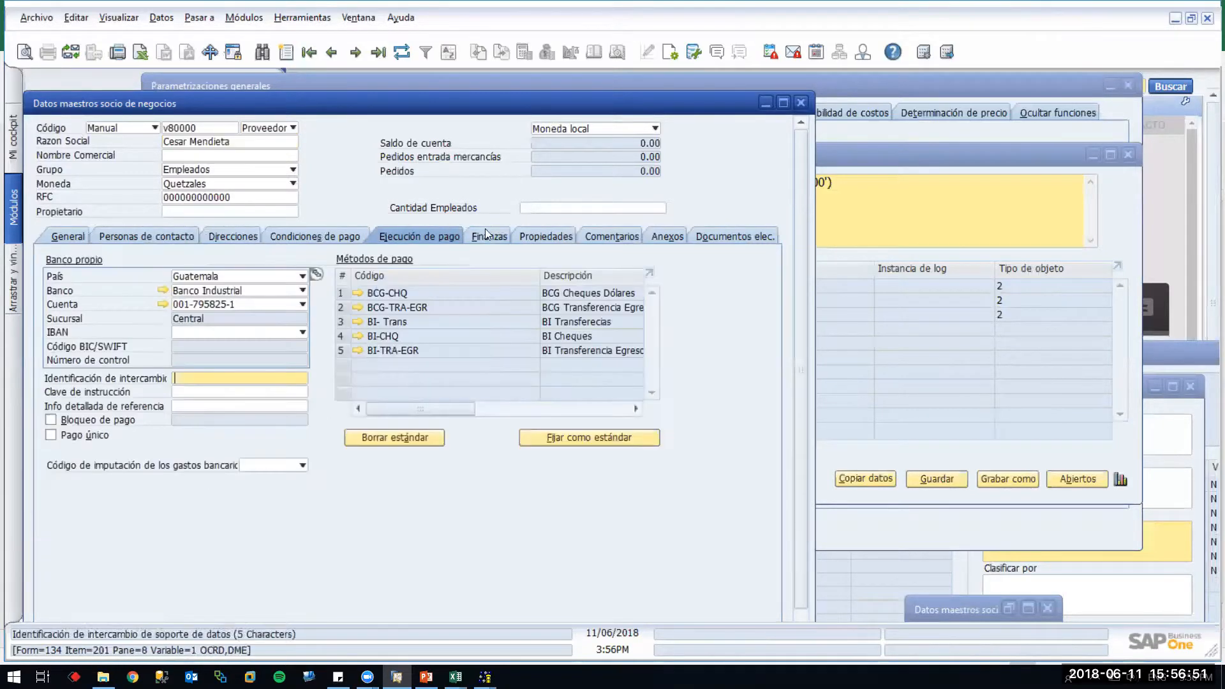
pyautogui.click(521, 235)
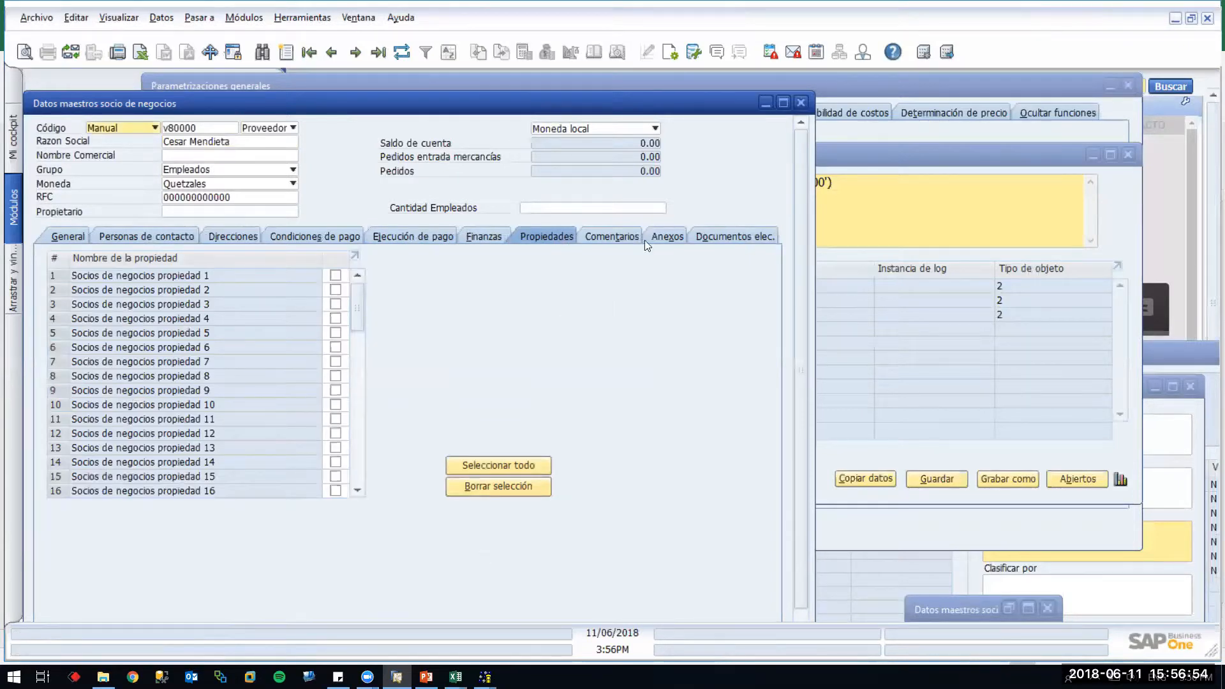
pyautogui.click(500, 239)
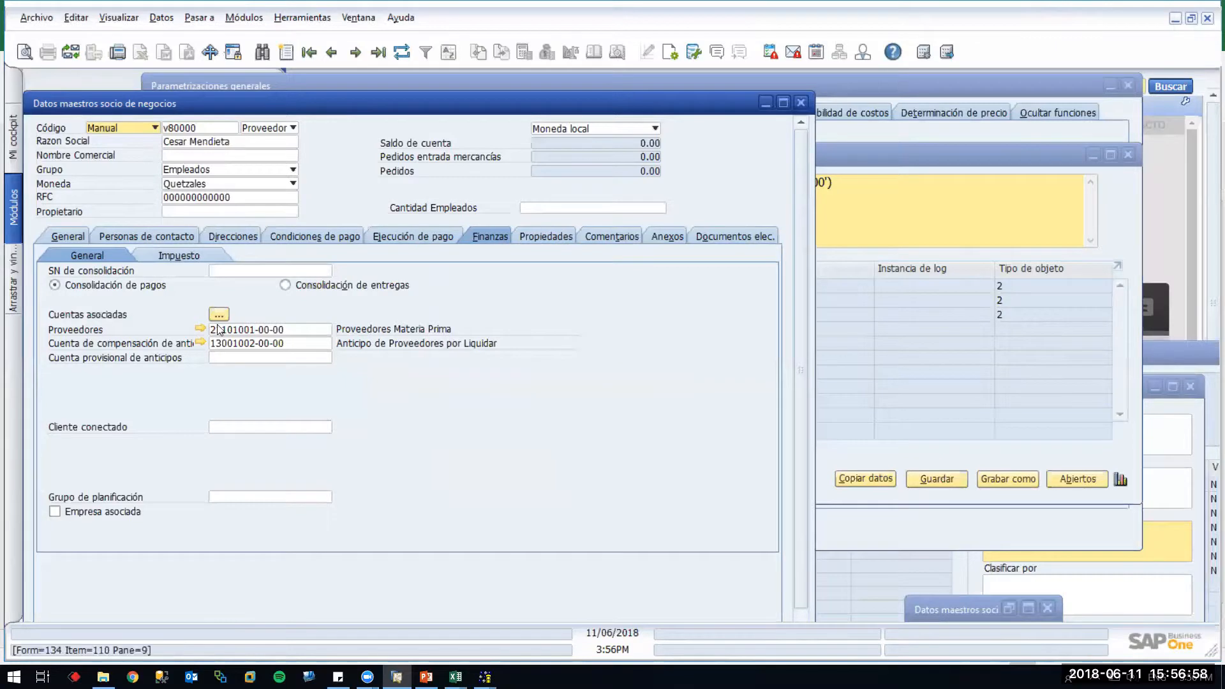
pyautogui.click(249, 329)
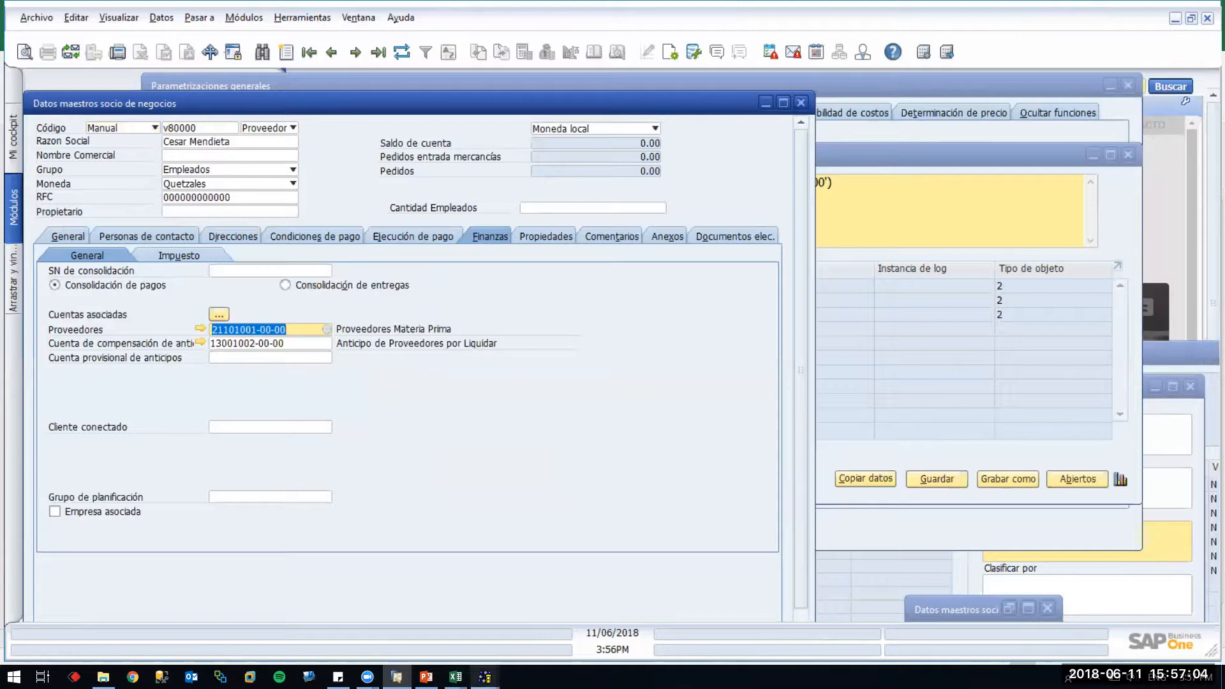
pyautogui.click(484, 676)
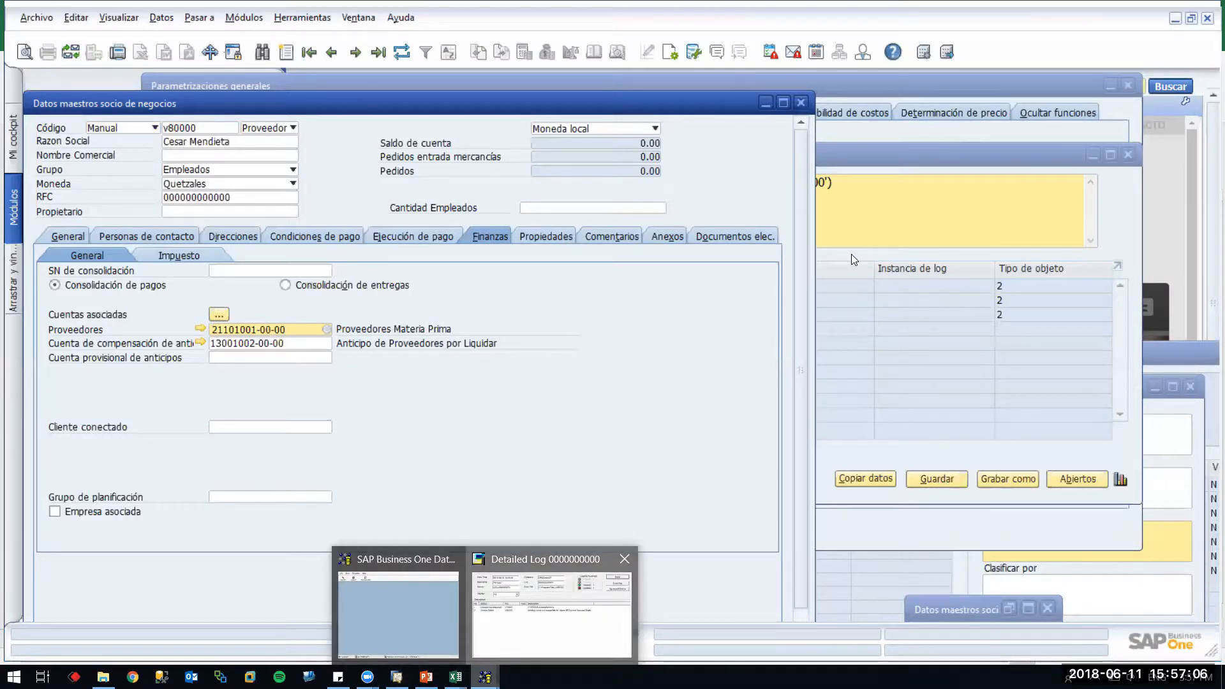
pyautogui.click(529, 630)
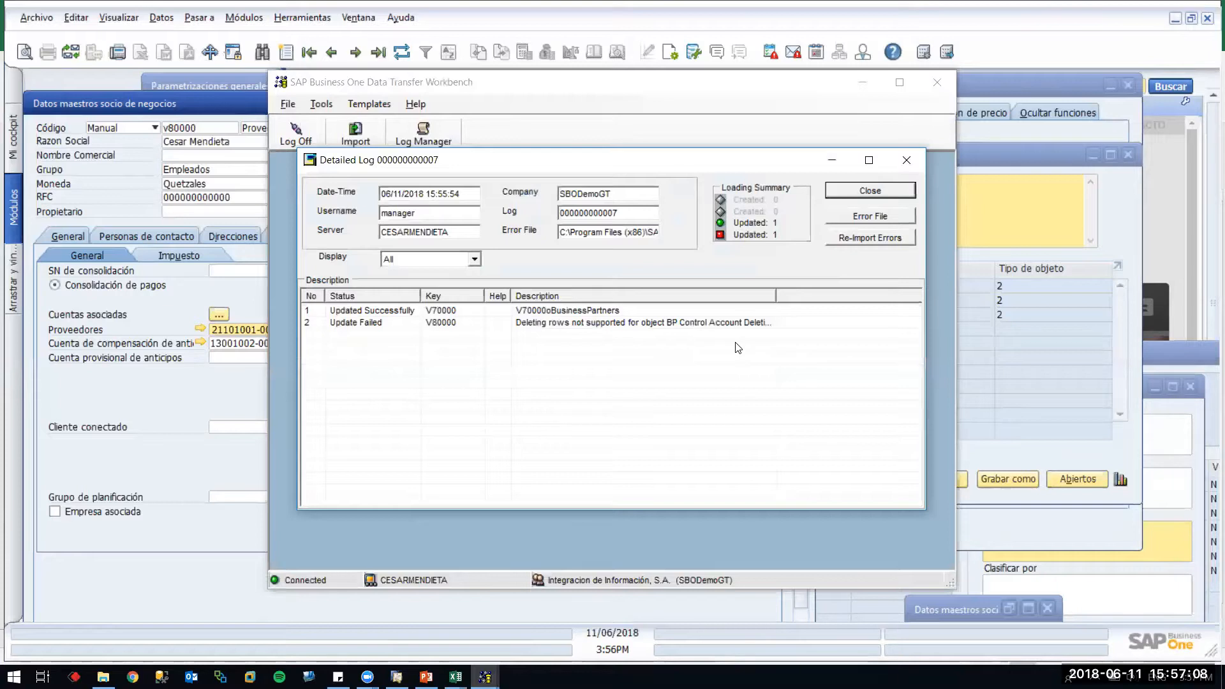
pyautogui.moveTo(779, 293); pyautogui.dragTo(913, 292)
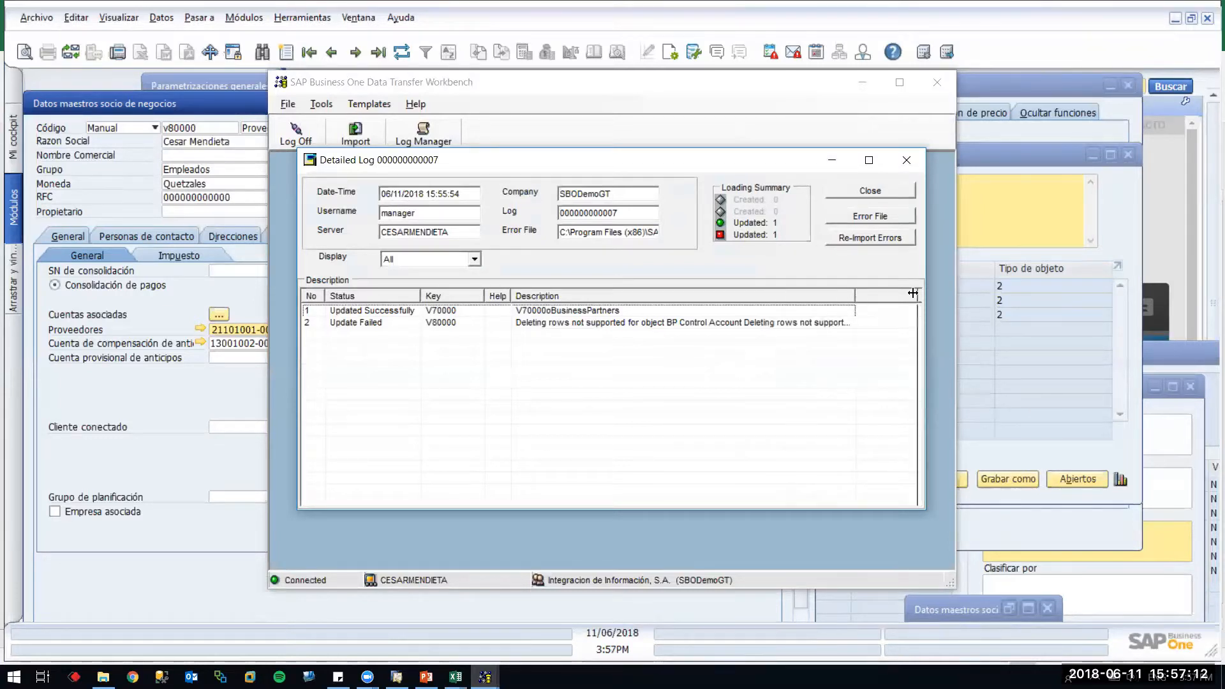
pyautogui.click(868, 160)
pyautogui.moveTo(619, 141); pyautogui.dragTo(867, 143)
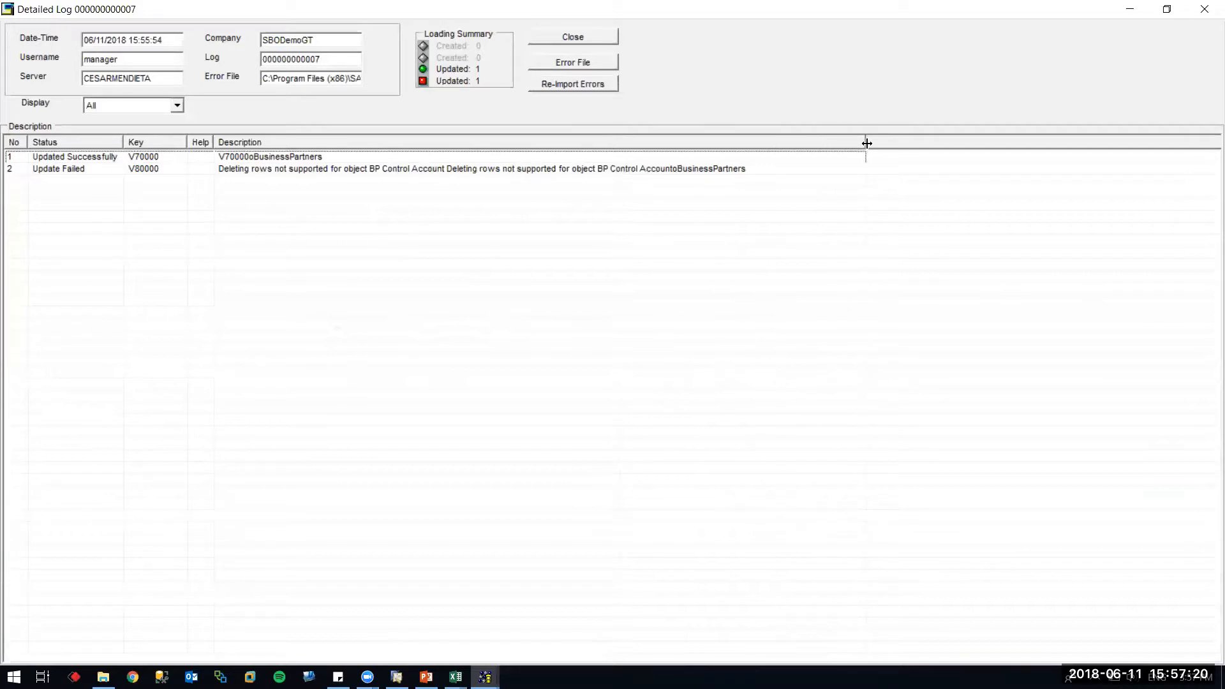
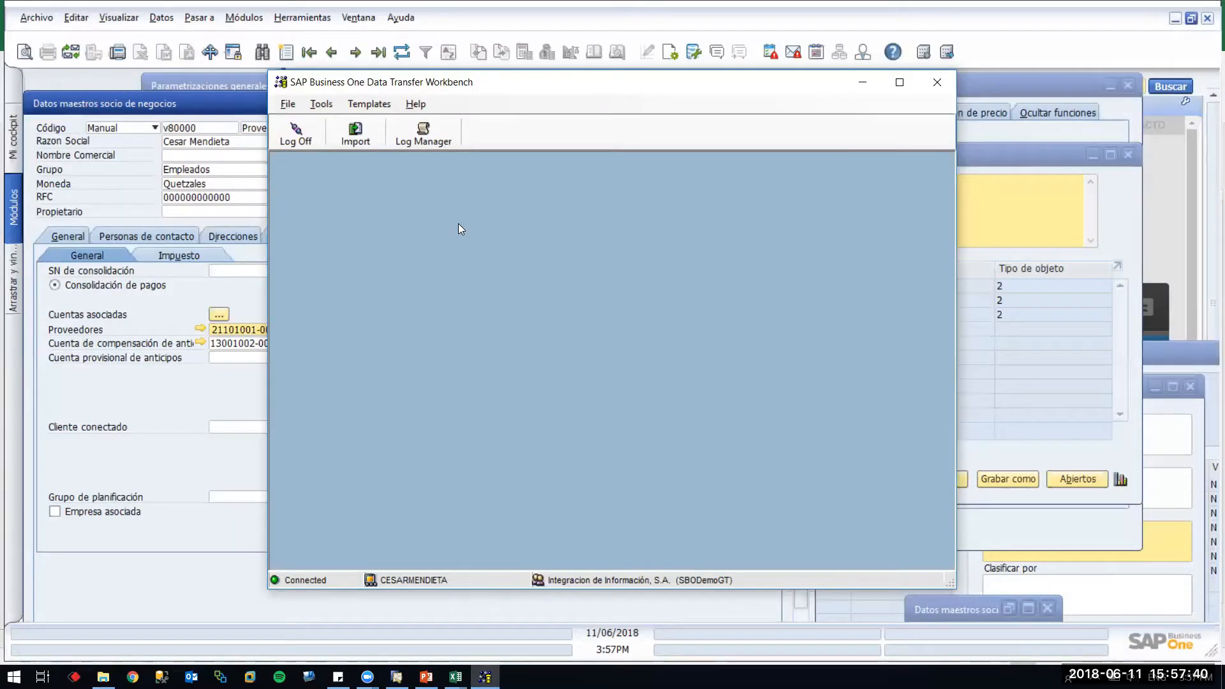
# Bring v80000's business partner form forward and review its Ejecución de pago payment methods
pyautogui.click(231, 282)
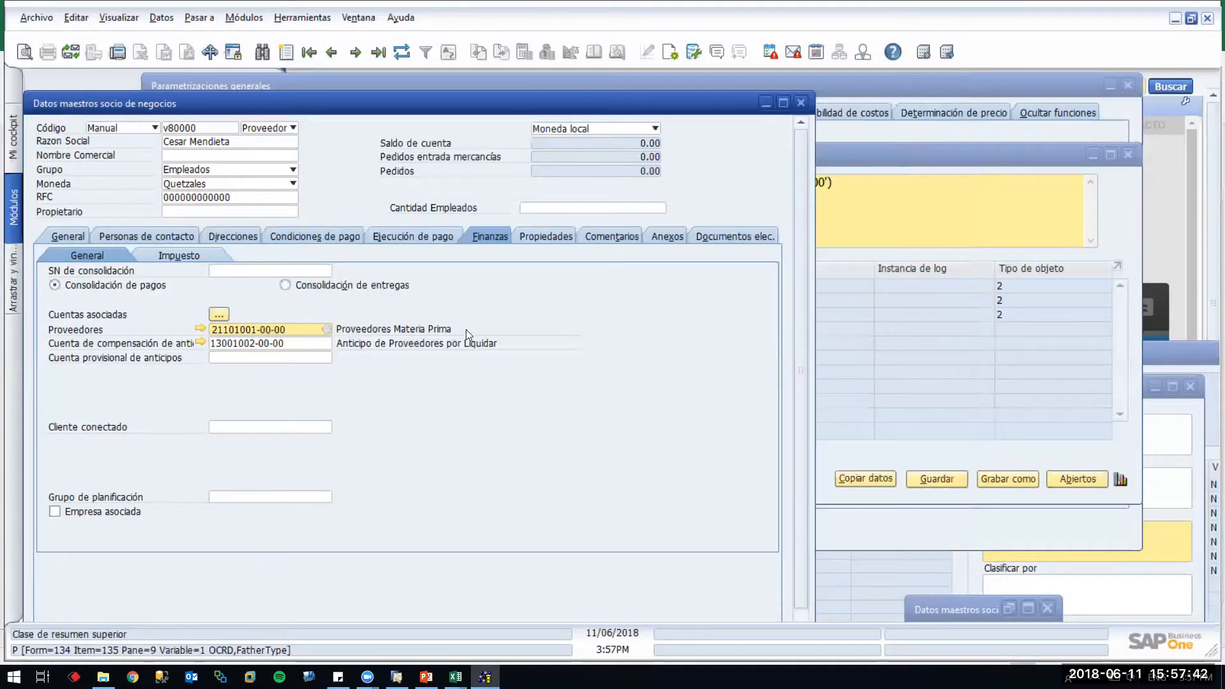
pyautogui.click(425, 232)
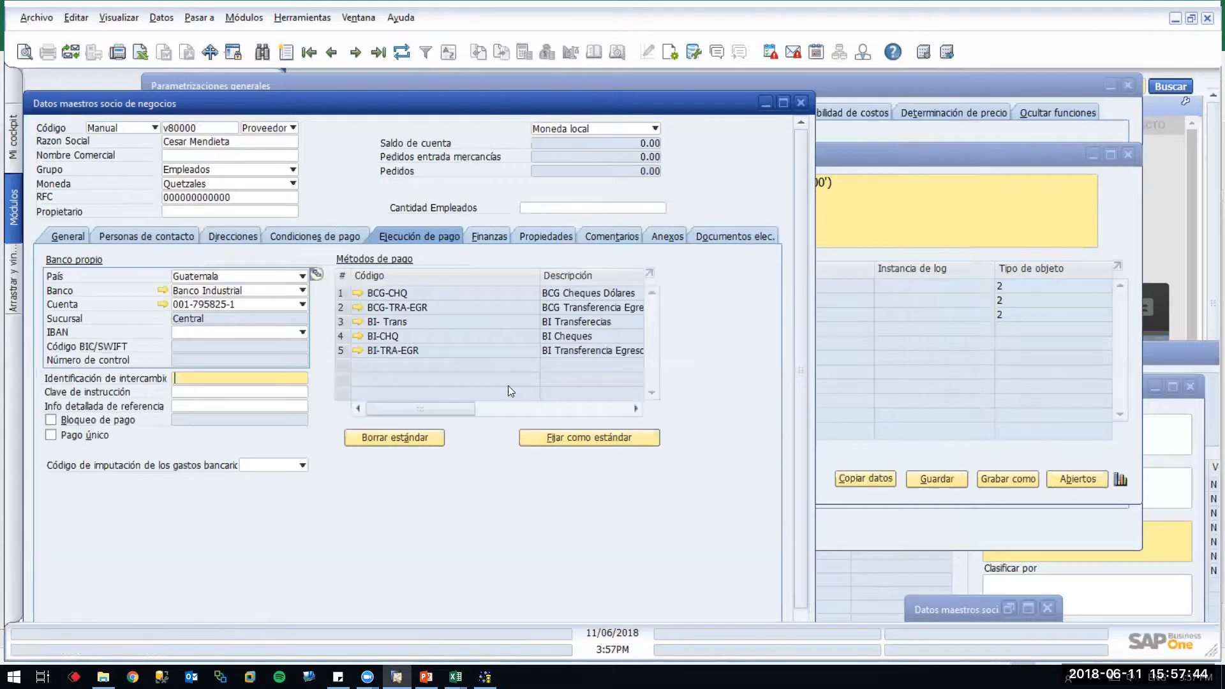
pyautogui.click(512, 414)
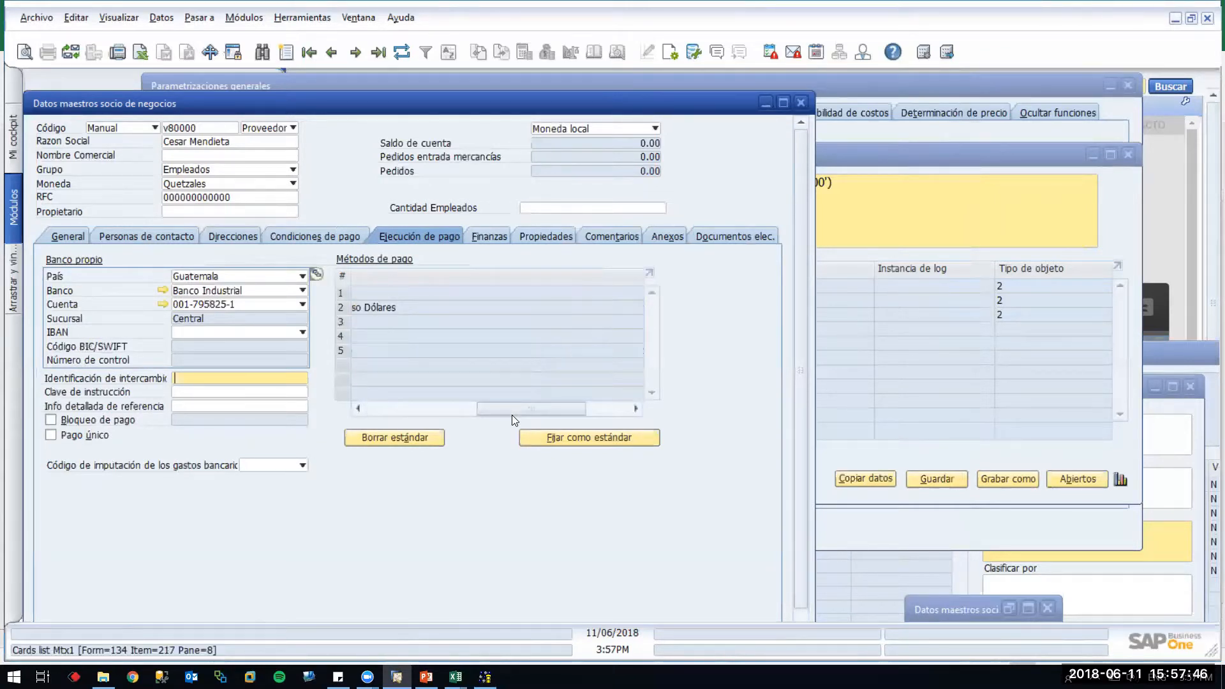
pyautogui.click(592, 408)
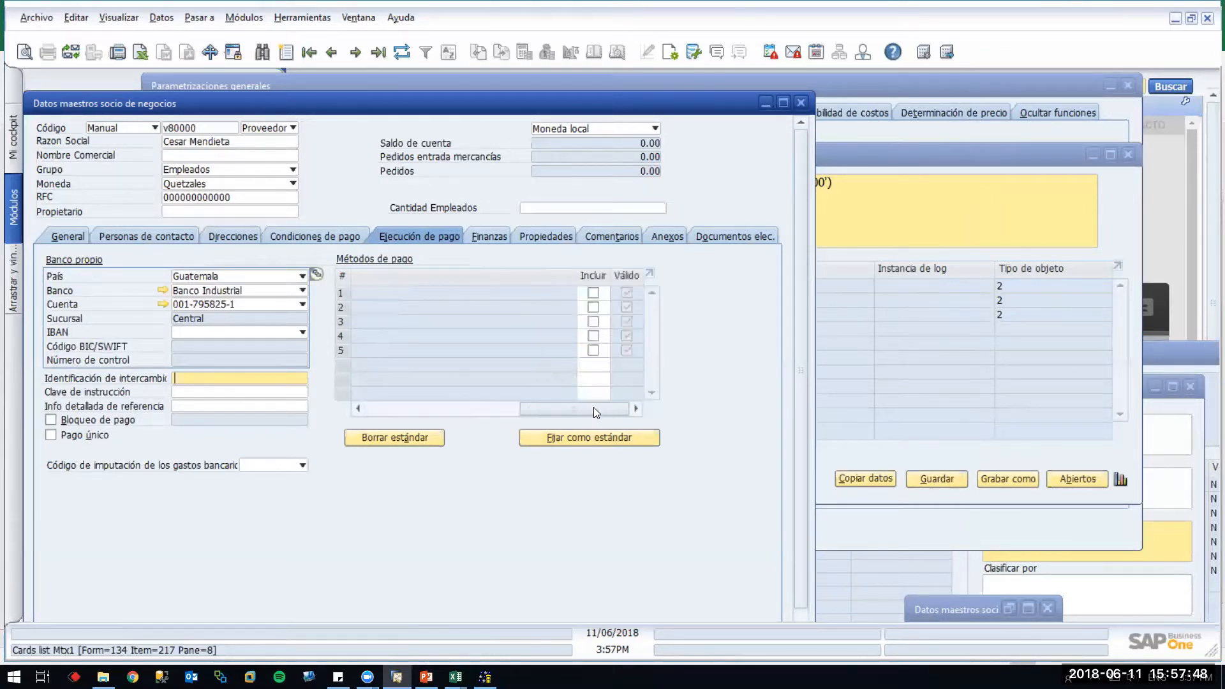
pyautogui.click(383, 408)
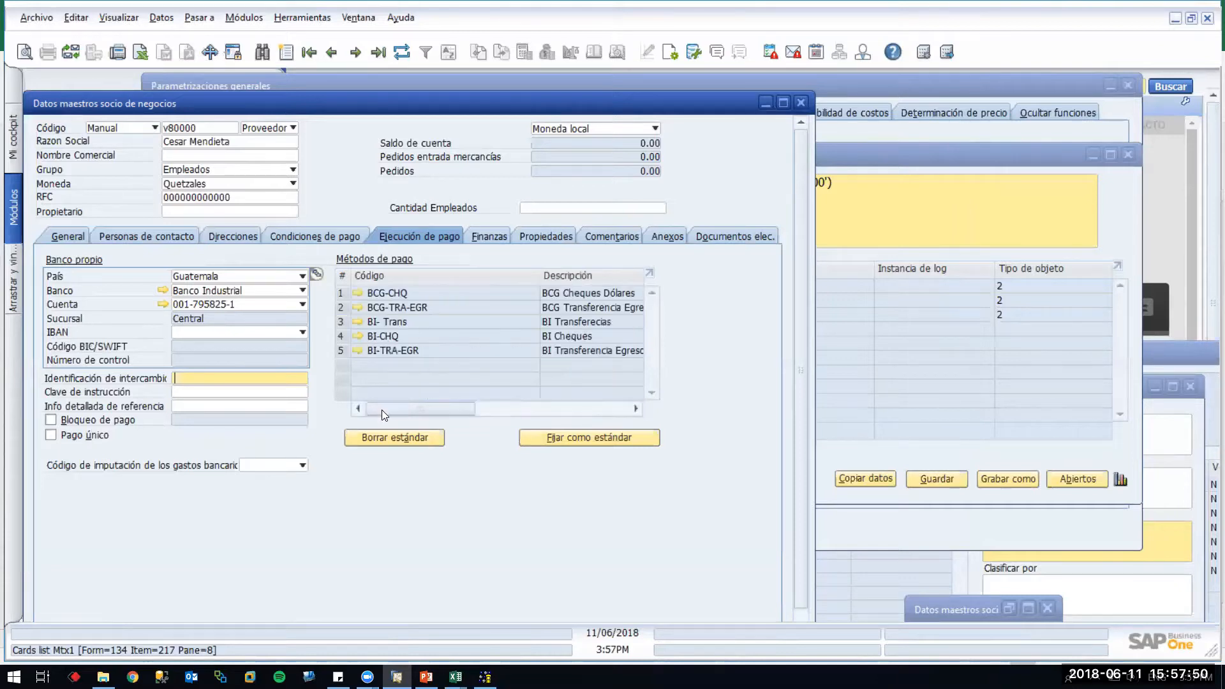
# Review the Finanzas tab and open, then cancel, the Cuentas asociadas control-accounts list
pyautogui.click(489, 238)
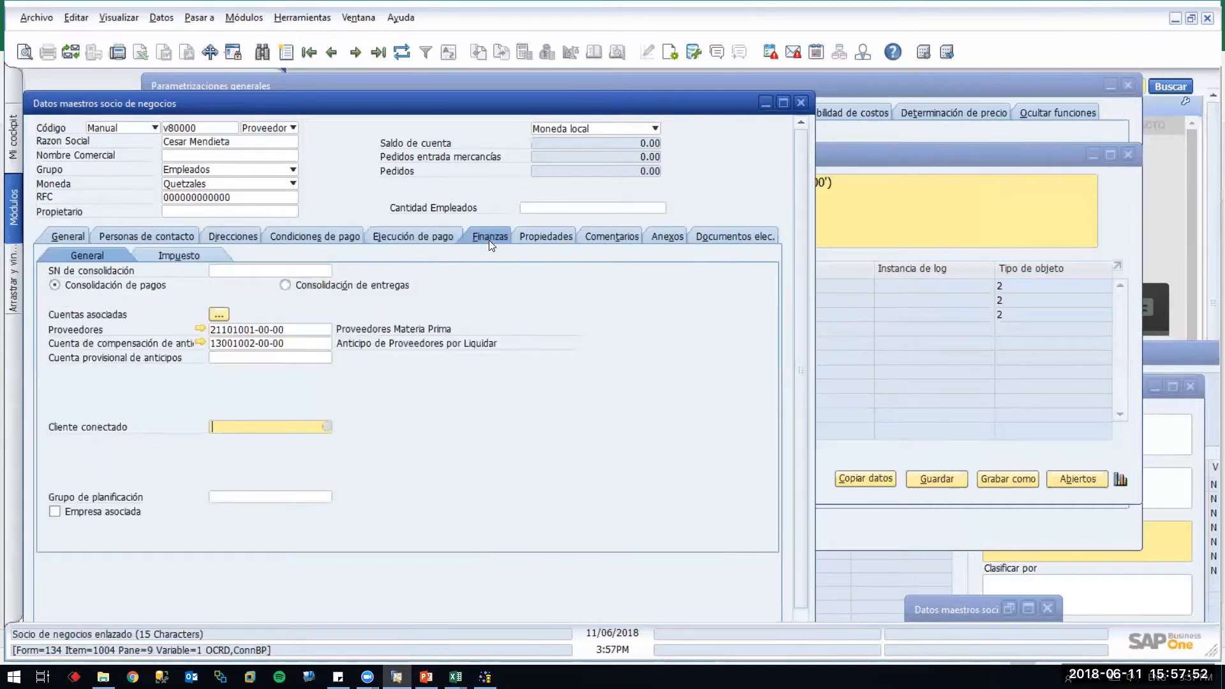
pyautogui.click(219, 316)
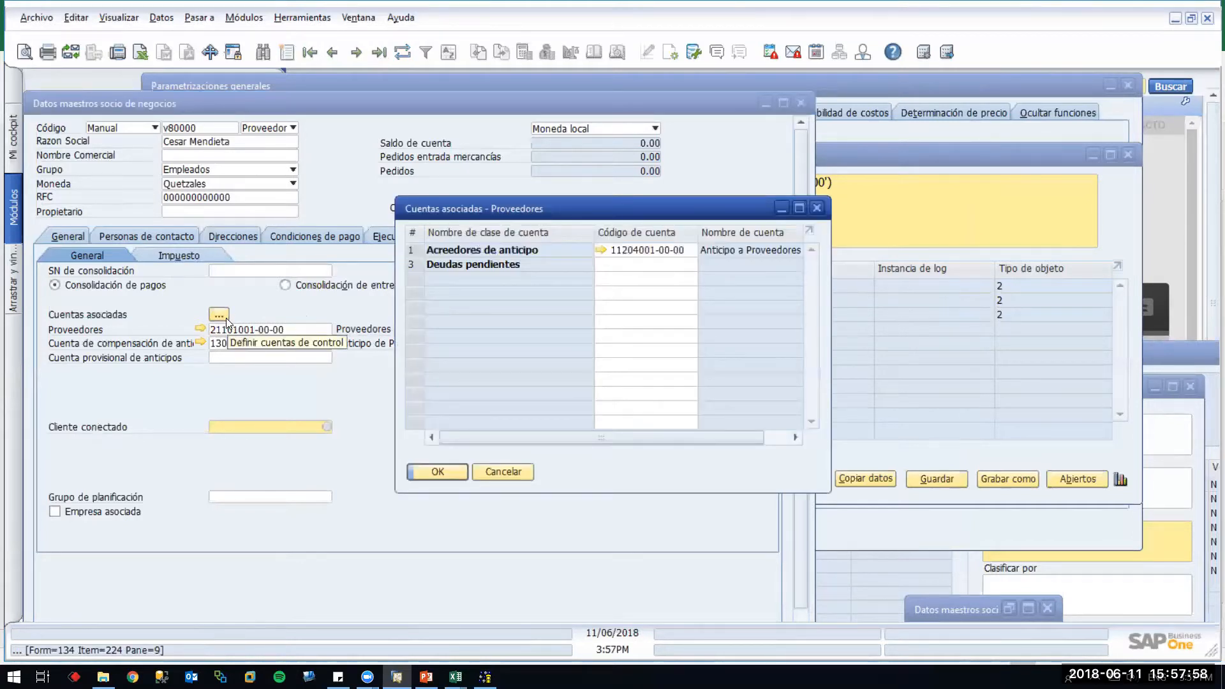
pyautogui.click(512, 470)
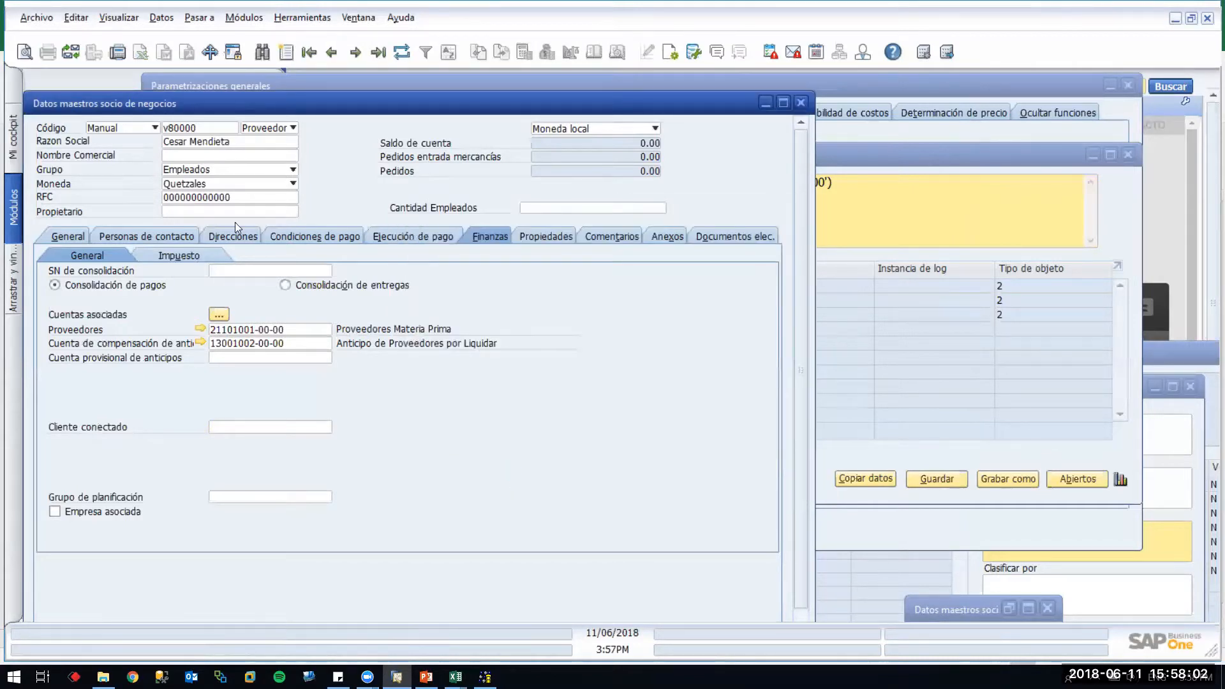
pyautogui.click(218, 314)
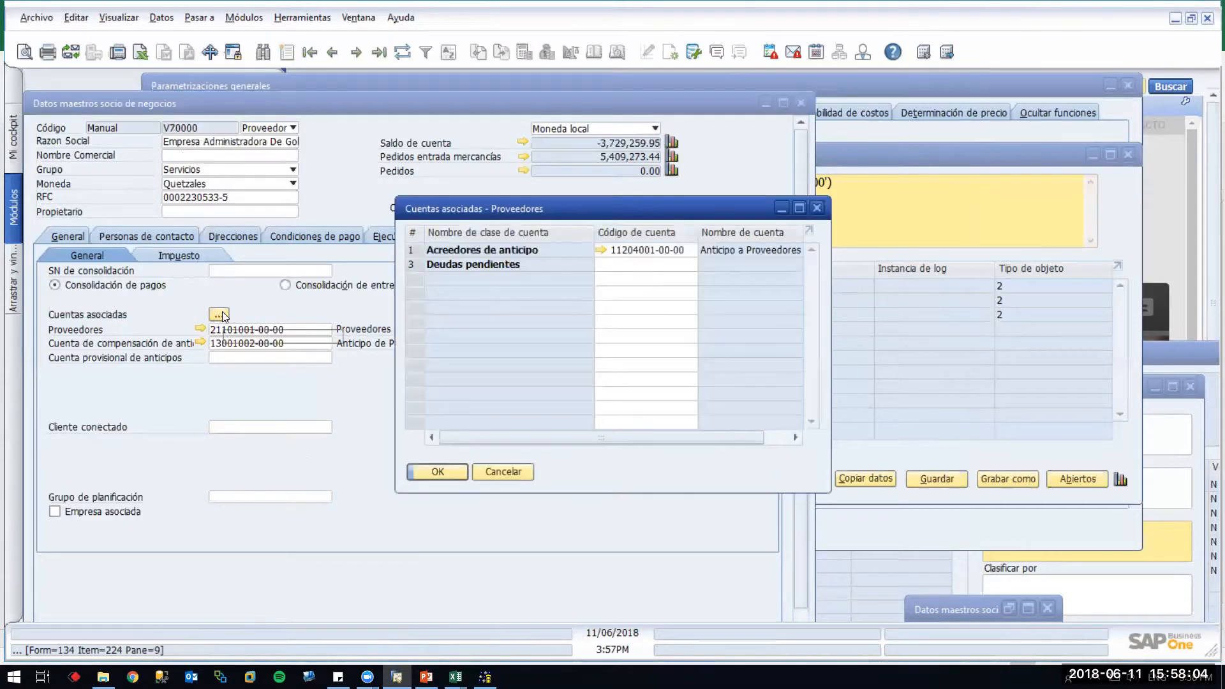
pyautogui.press('Escape')
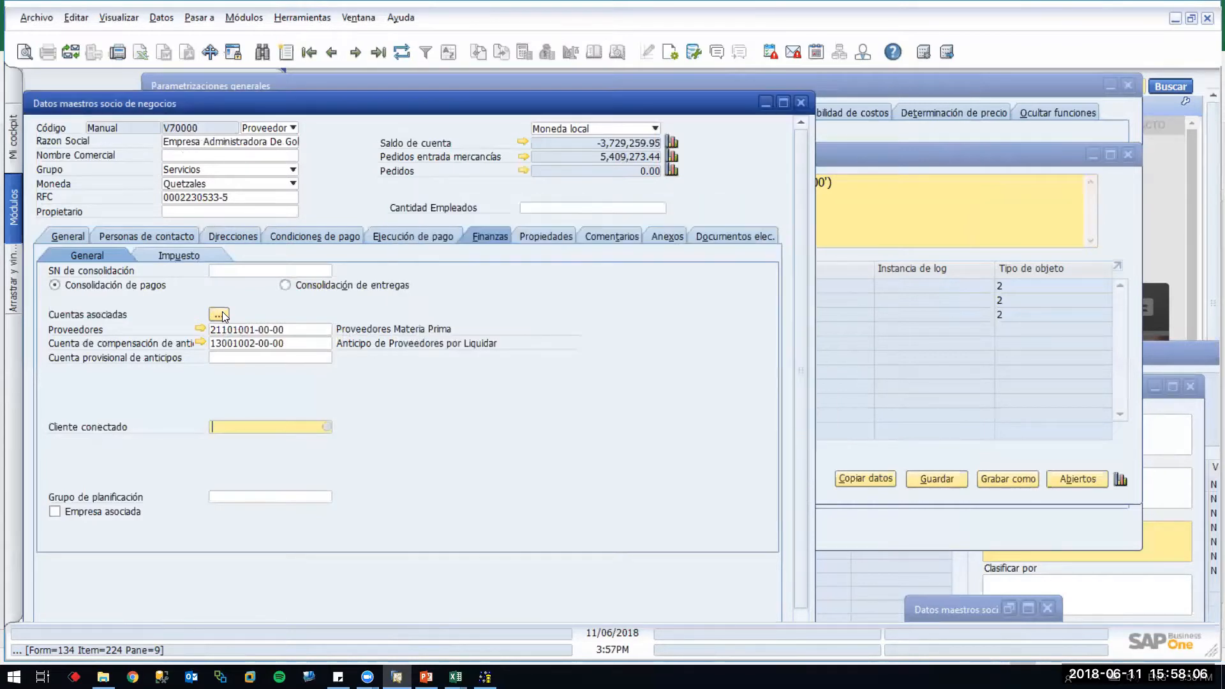
pyautogui.press('Escape')
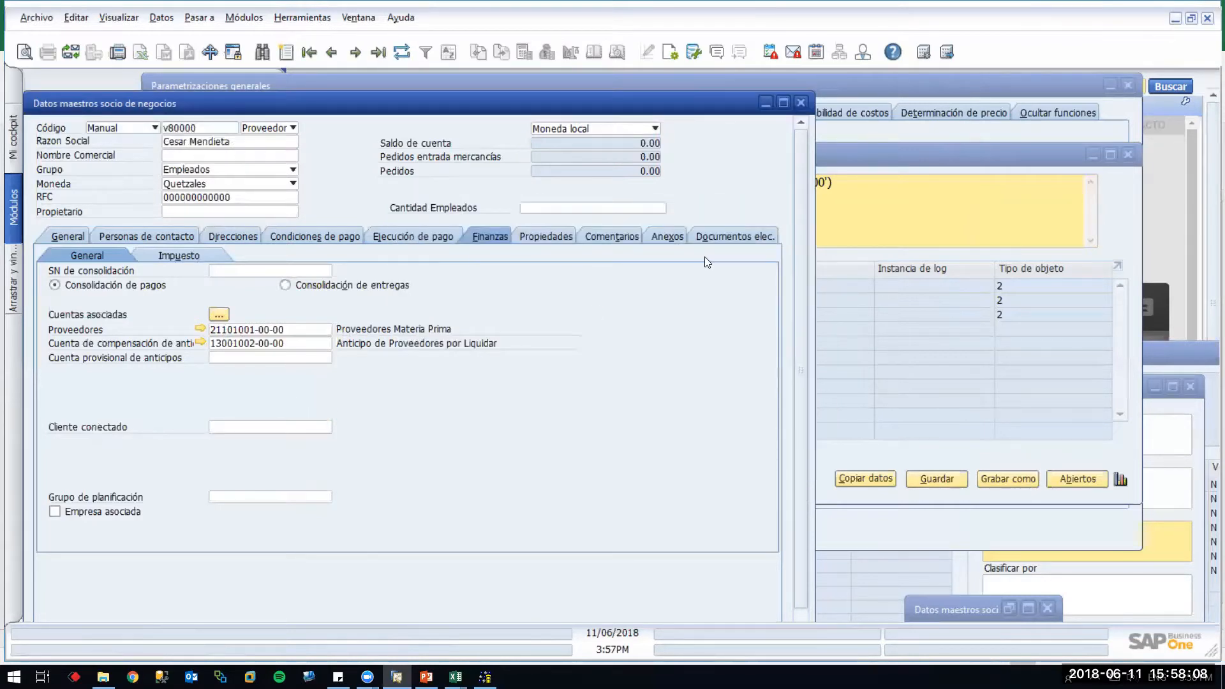
pyautogui.click(219, 315)
pyautogui.click(640, 249)
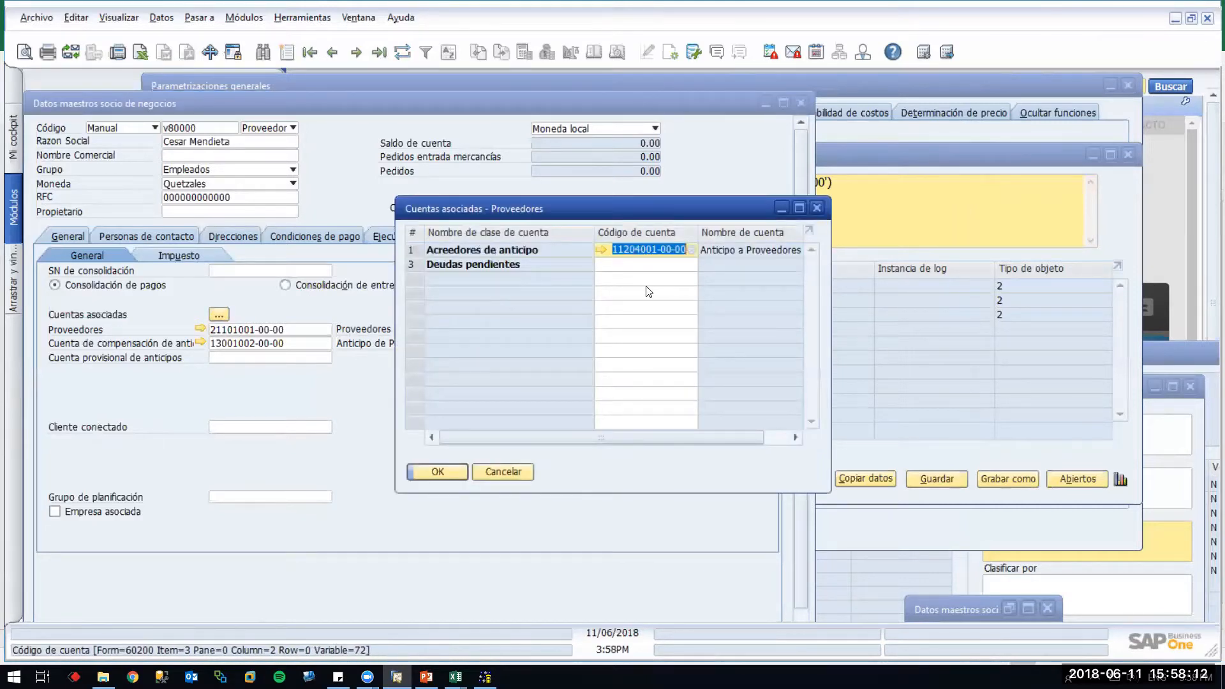
pyautogui.click(441, 472)
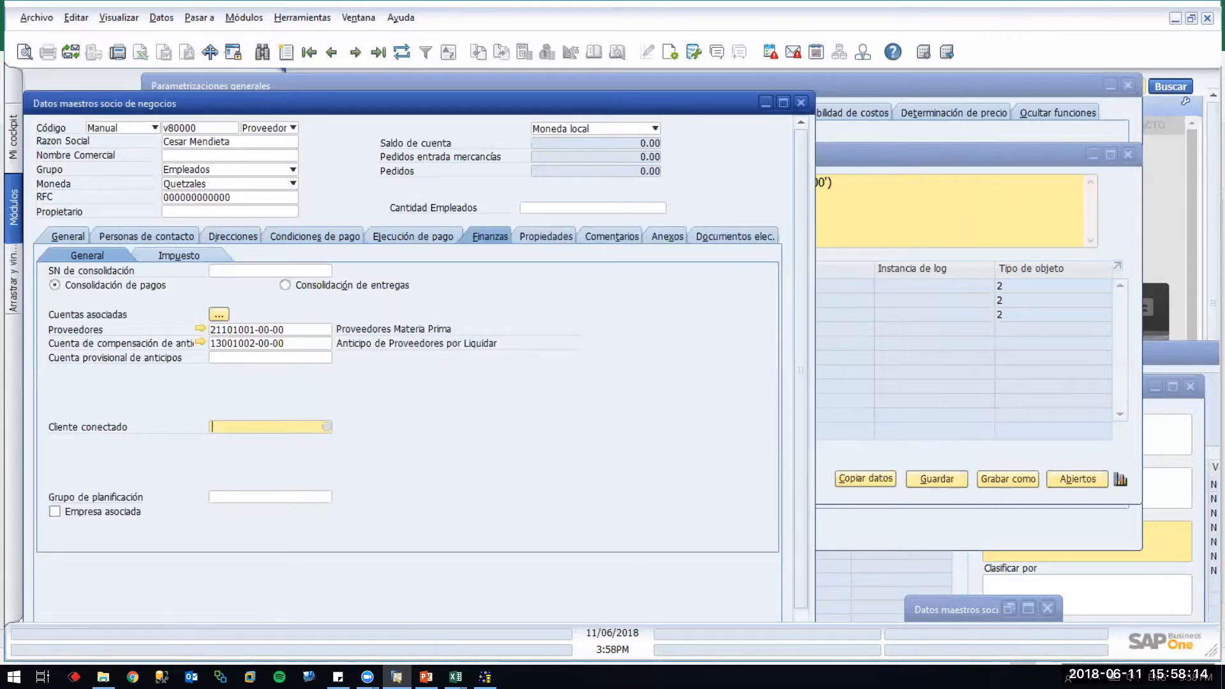
# In the CRD2 - BPPaymentMethods2 workbook, delete row 3 with the other vendor's entry
pyautogui.moveTo(456, 676)
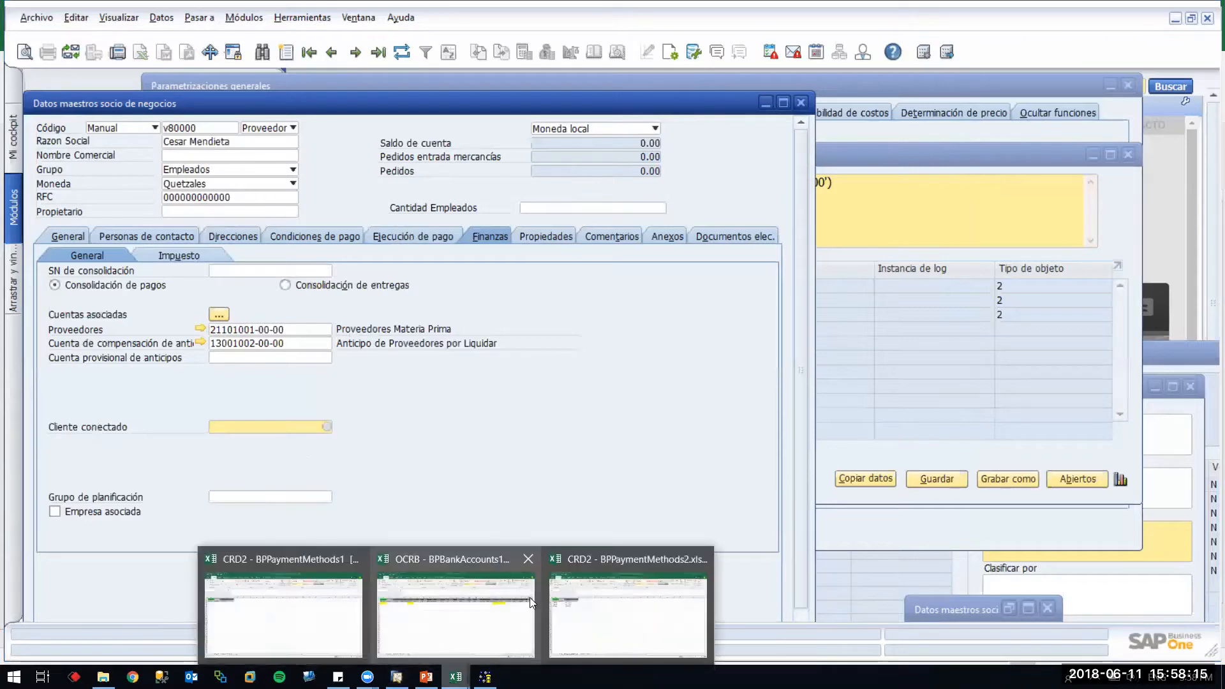
pyautogui.click(253, 591)
pyautogui.moveTo(455, 676)
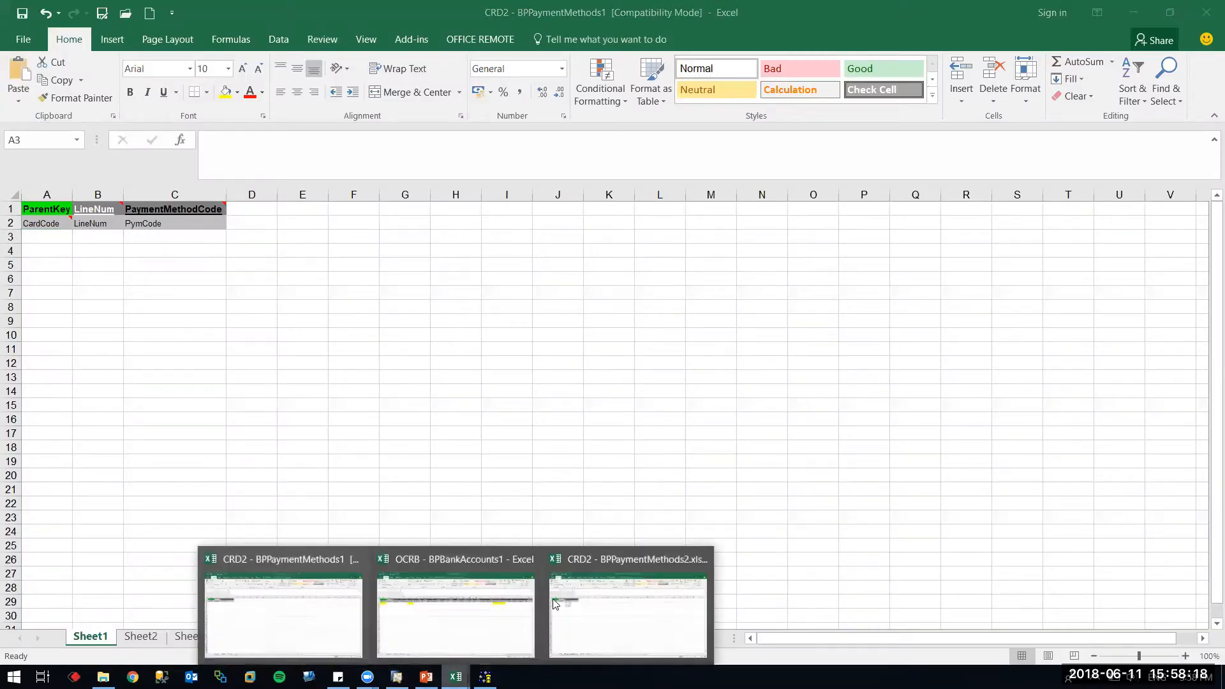
pyautogui.click(582, 598)
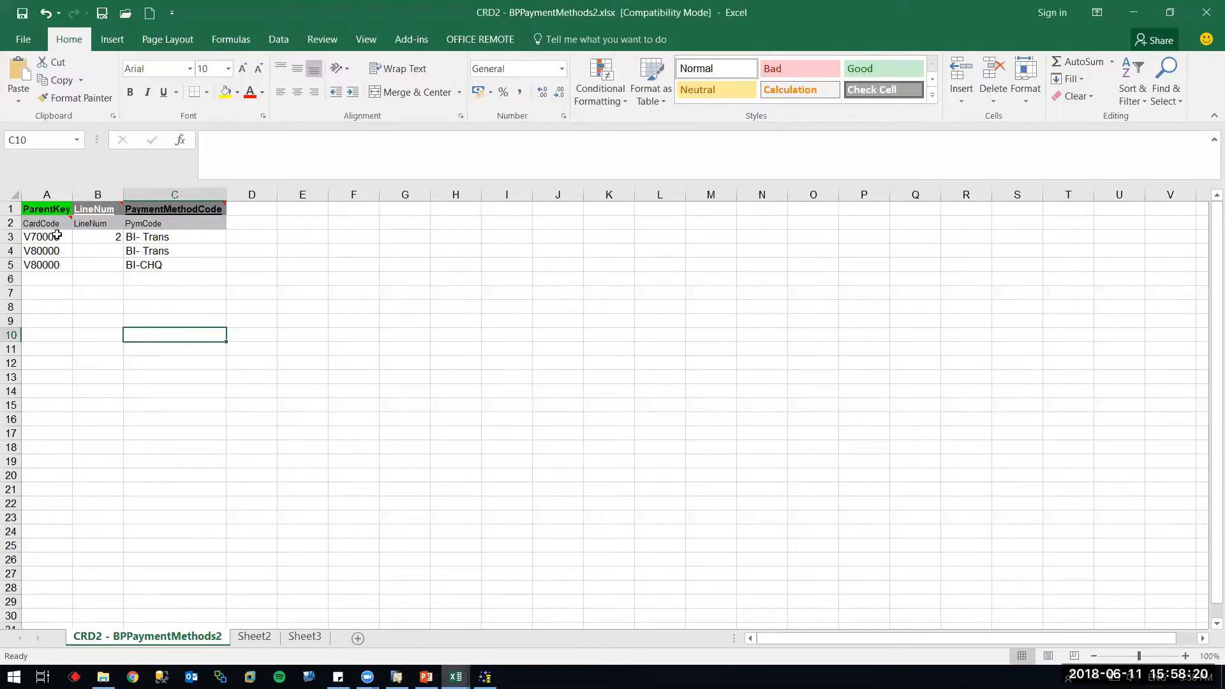
pyautogui.click(10, 236)
pyautogui.hotkey('ctrl', '-')
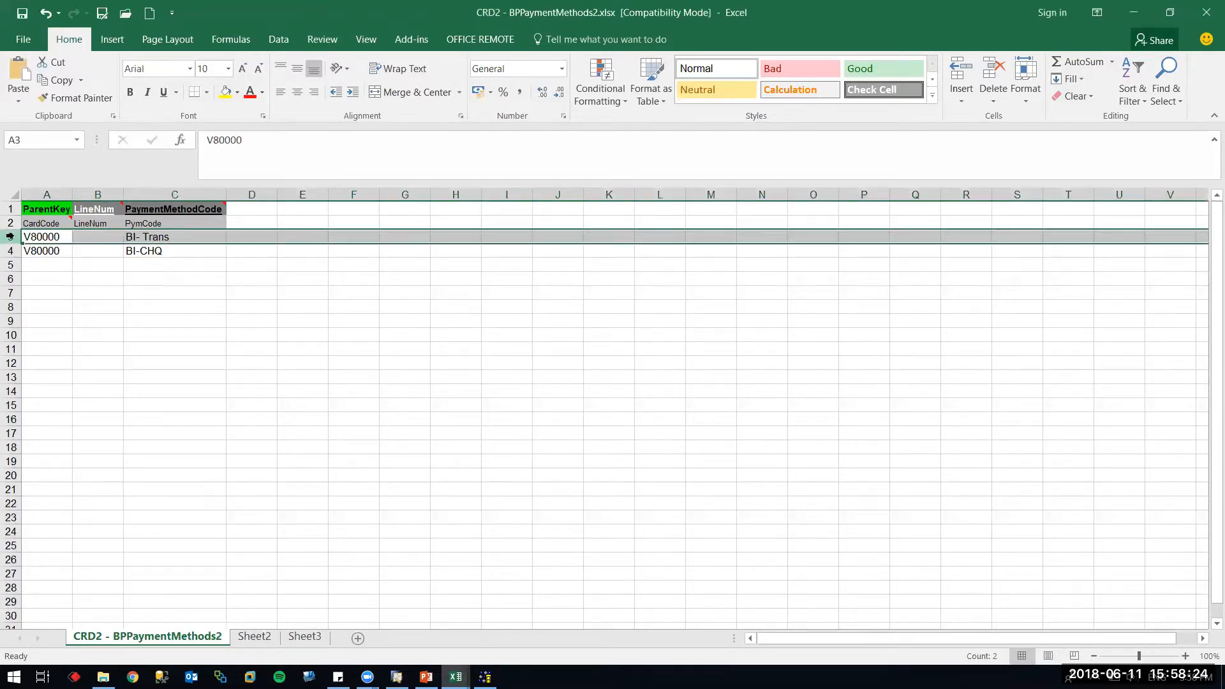
# Number the remaining payment-method lines 0 in B3 and 1 in B4
pyautogui.click(97, 253)
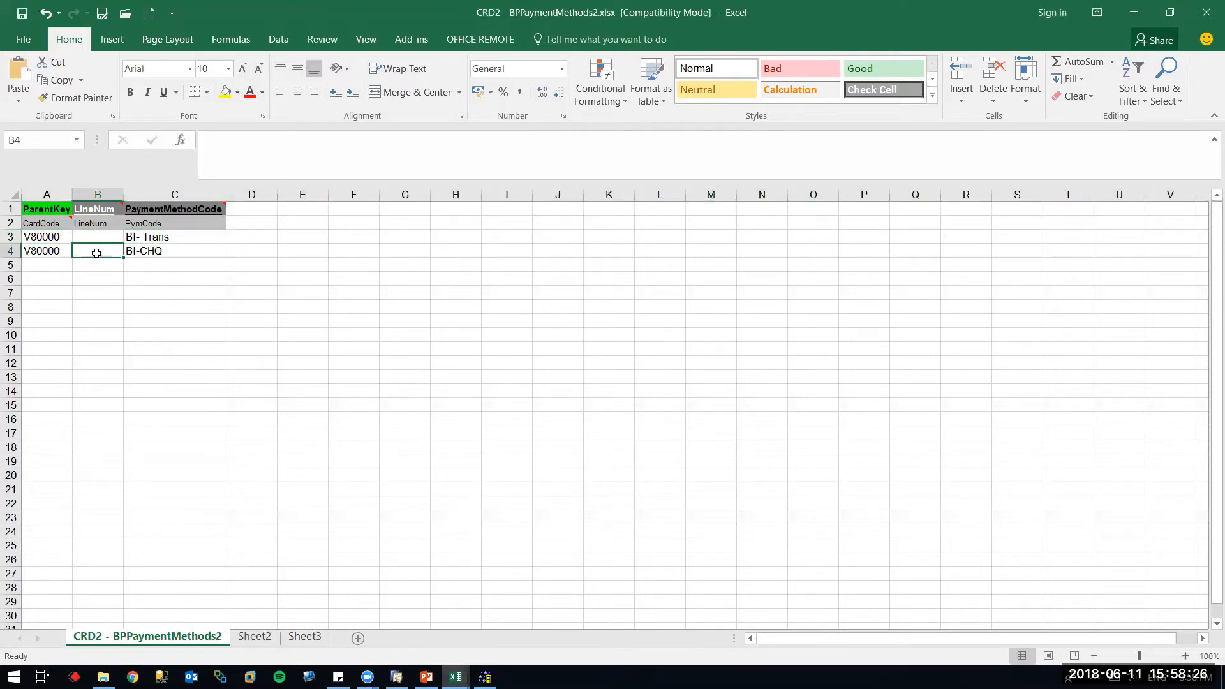
pyautogui.click(96, 235)
pyautogui.write('0')
pyautogui.press('Tab')
pyautogui.write('1')
pyautogui.press('Escape')
pyautogui.press('Down')
pyautogui.press('Left')
pyautogui.write('1')
pyautogui.press('Tab')
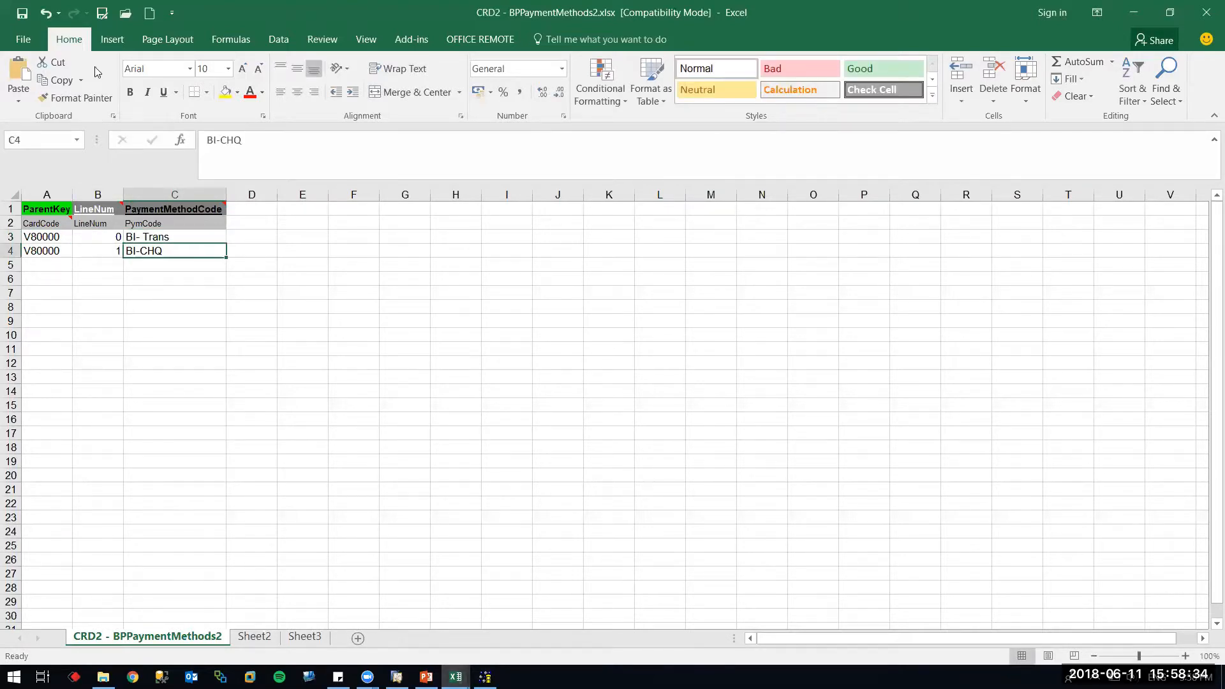
# Save the workbook as CRD2 - BPPaymentMethodsv2.xlsx
pyautogui.click(101, 13)
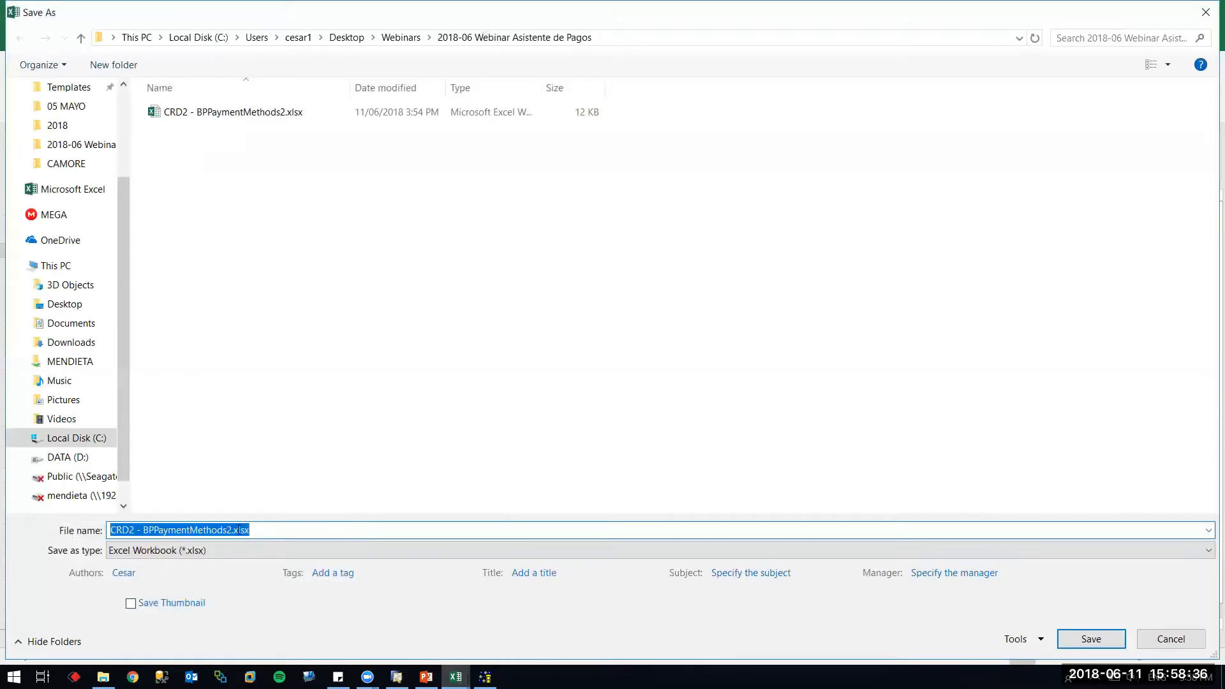
pyautogui.click(232, 530)
pyautogui.press('BackSpace')
pyautogui.press('Tab')
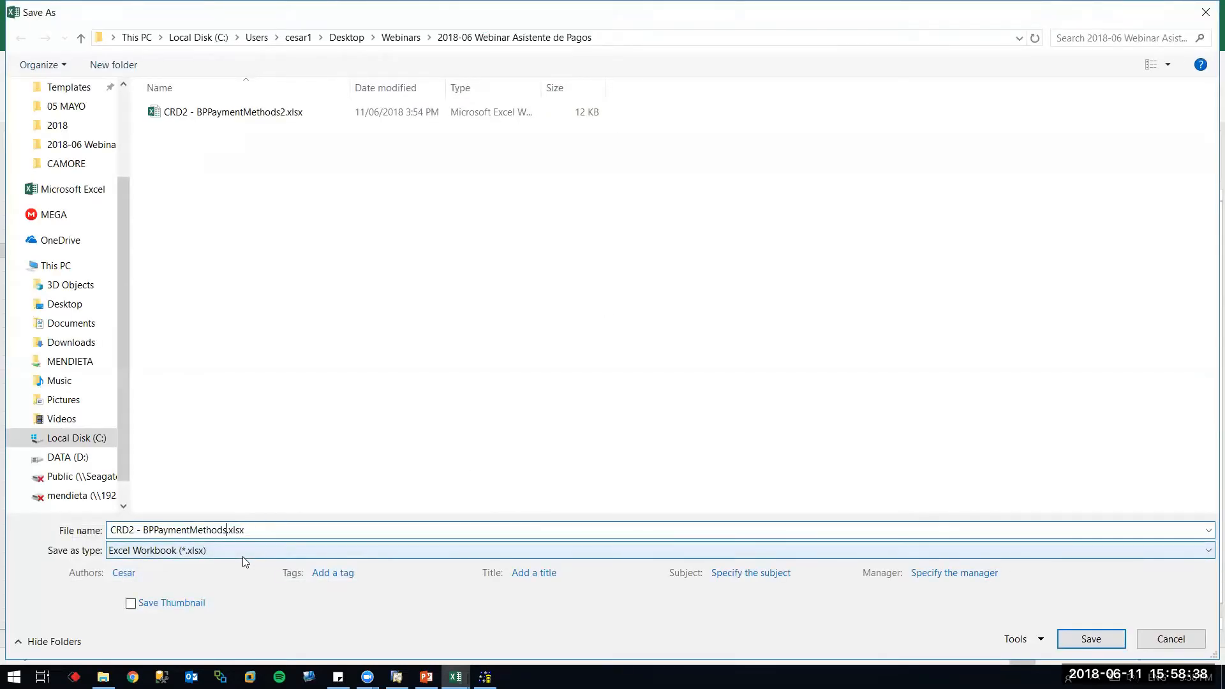
pyautogui.write('v2')
pyautogui.press('Return')
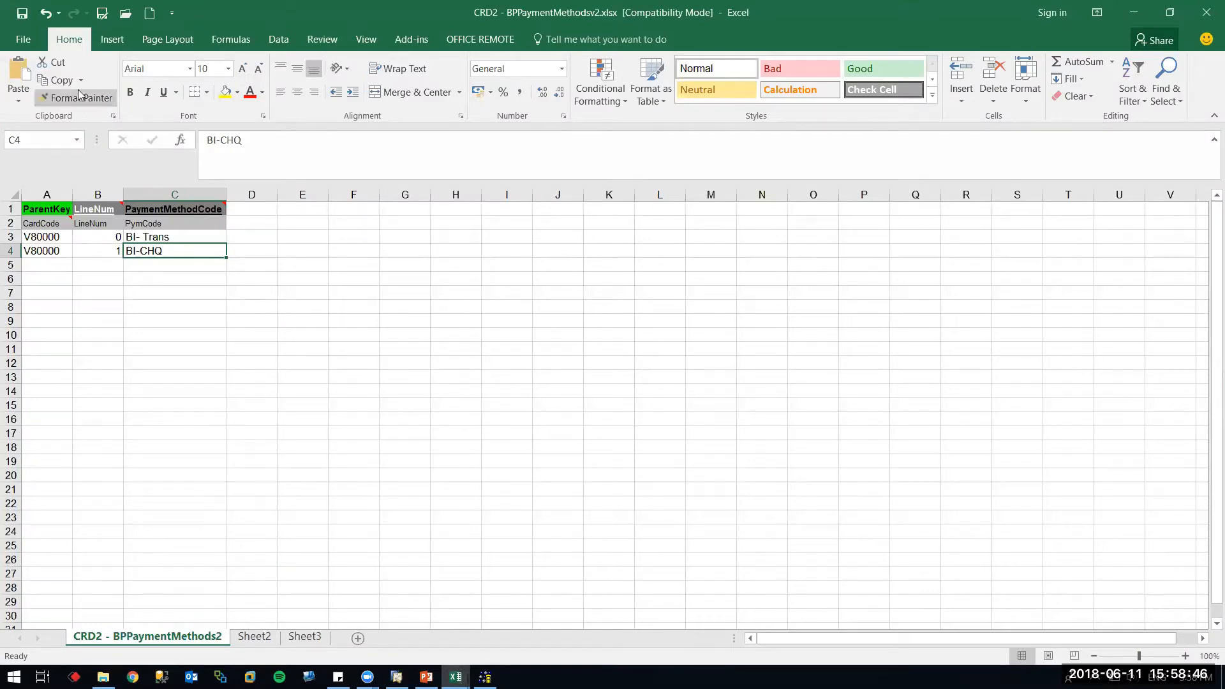
# Save the active sheet as a tab-delimited text file
pyautogui.click(102, 13)
pyautogui.press('Tab')
pyautogui.press('t')
pyautogui.press('Return')
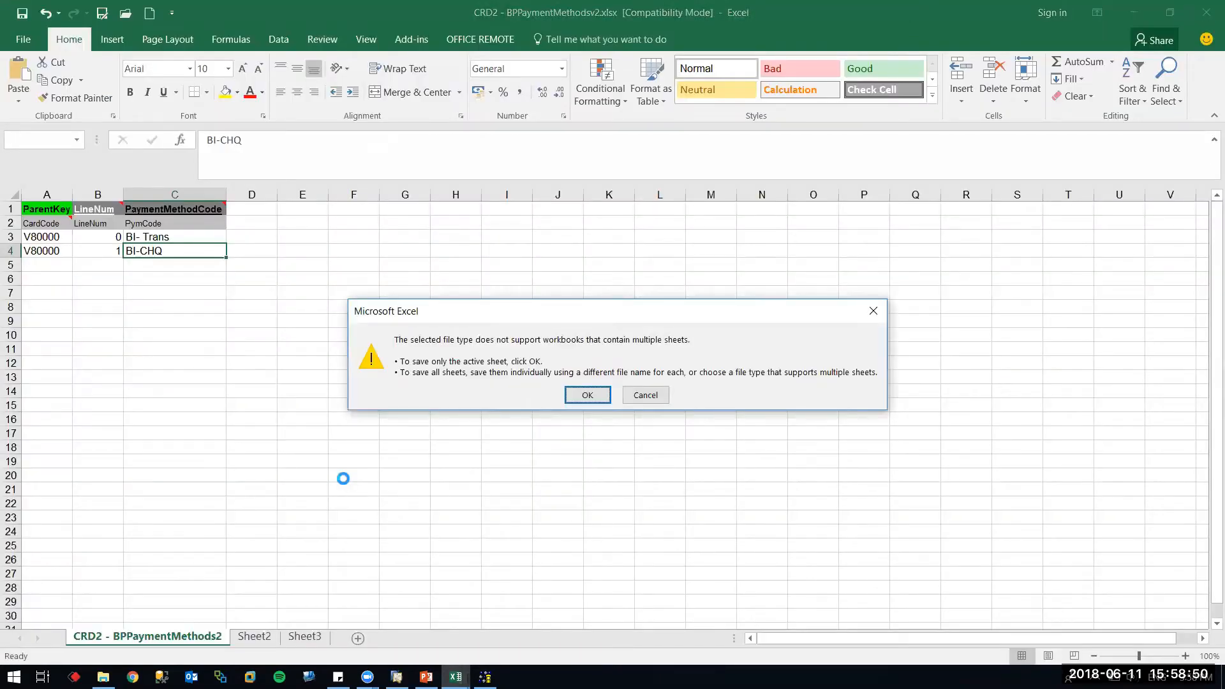
pyautogui.press('Return')
pyautogui.press('Return')
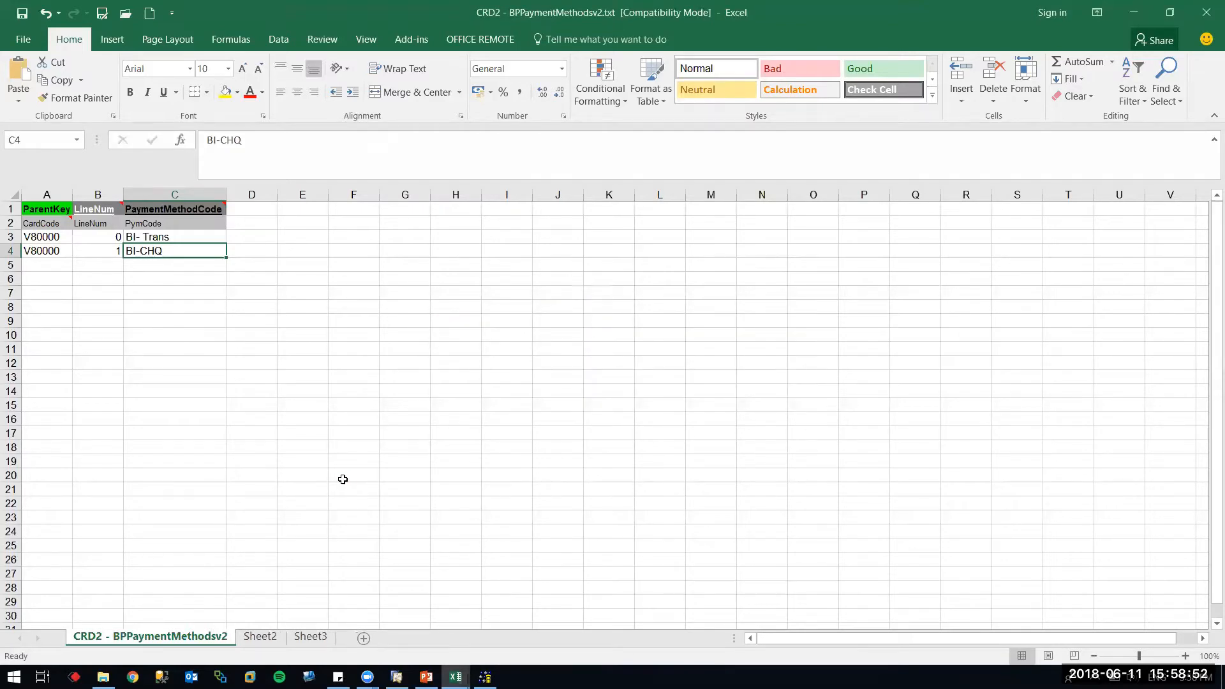
# Resave as CRD2 - BPPaymentMethodsv2.xlsx workbook, replacing the existing file
pyautogui.click(22, 13)
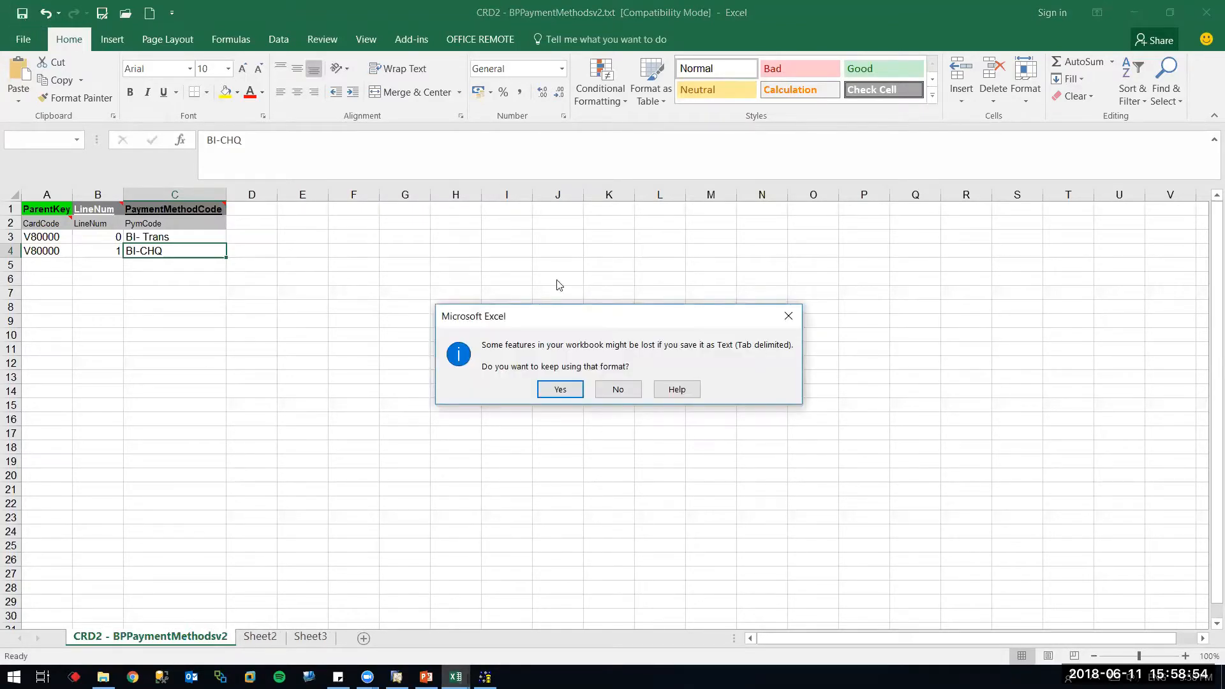
pyautogui.click(616, 390)
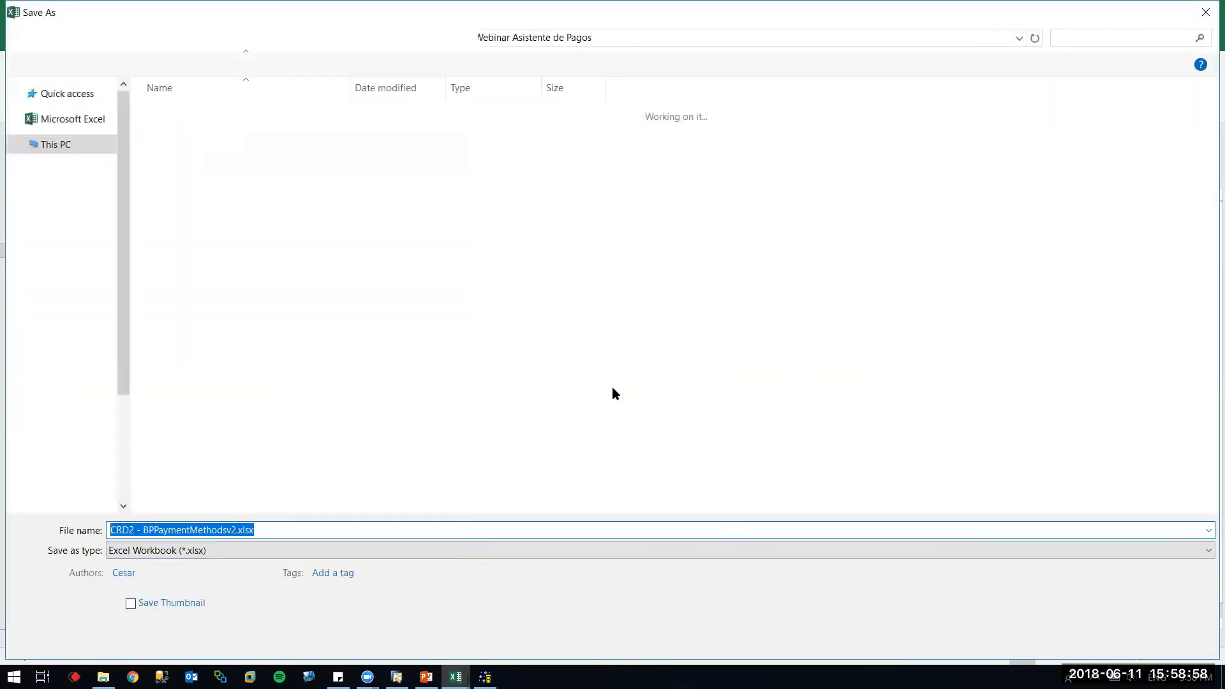
pyautogui.press('Return')
pyautogui.press('y')
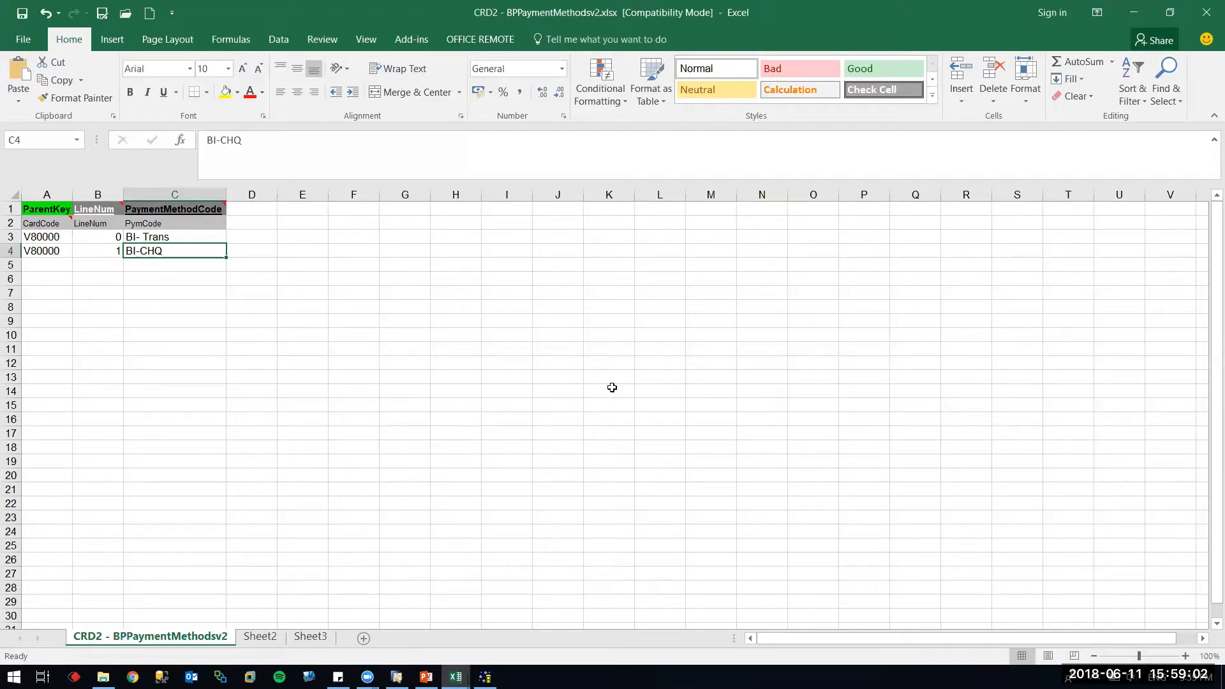
pyautogui.press('Down')
pyautogui.press('Left')
pyautogui.click(485, 676)
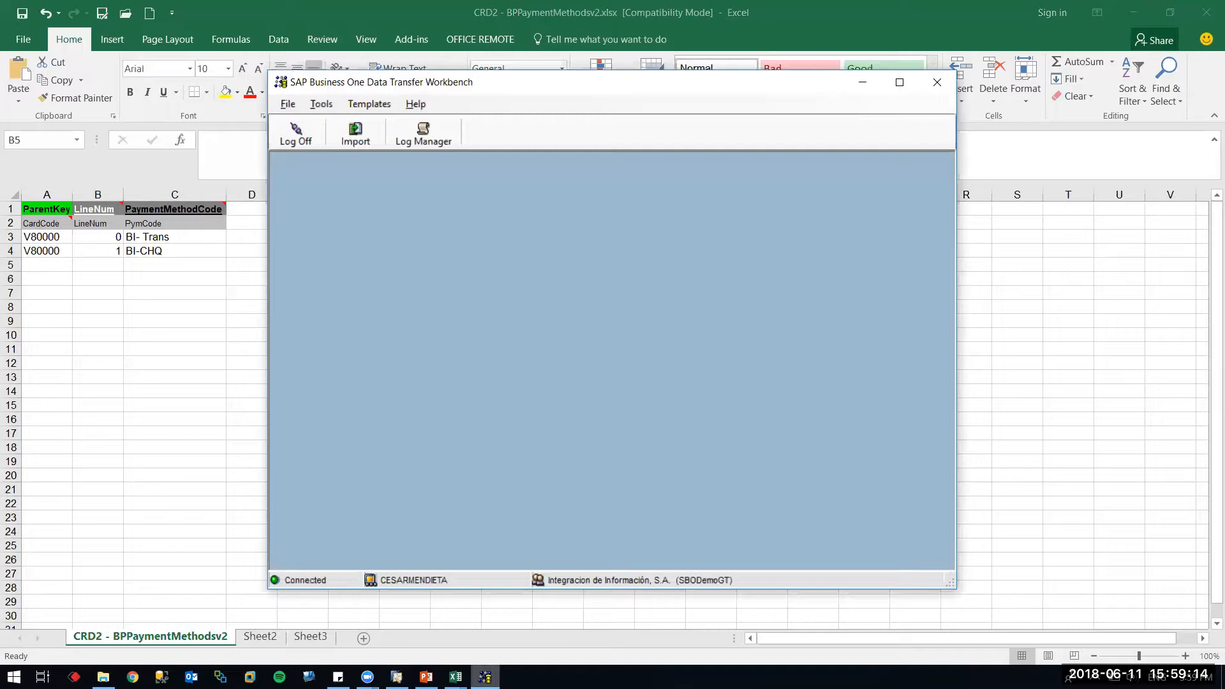
# Start a master-data update import for Business Partner Master Data
pyautogui.click(356, 134)
pyautogui.click(582, 343)
pyautogui.click(693, 538)
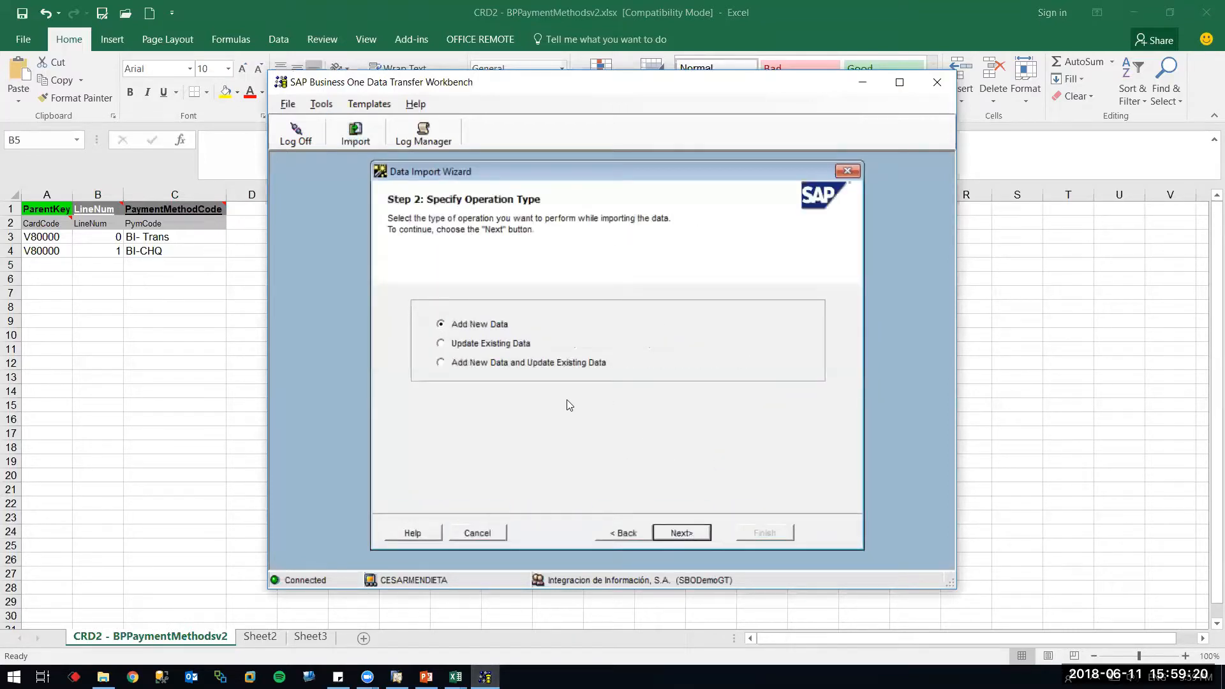
pyautogui.click(492, 344)
pyautogui.click(698, 536)
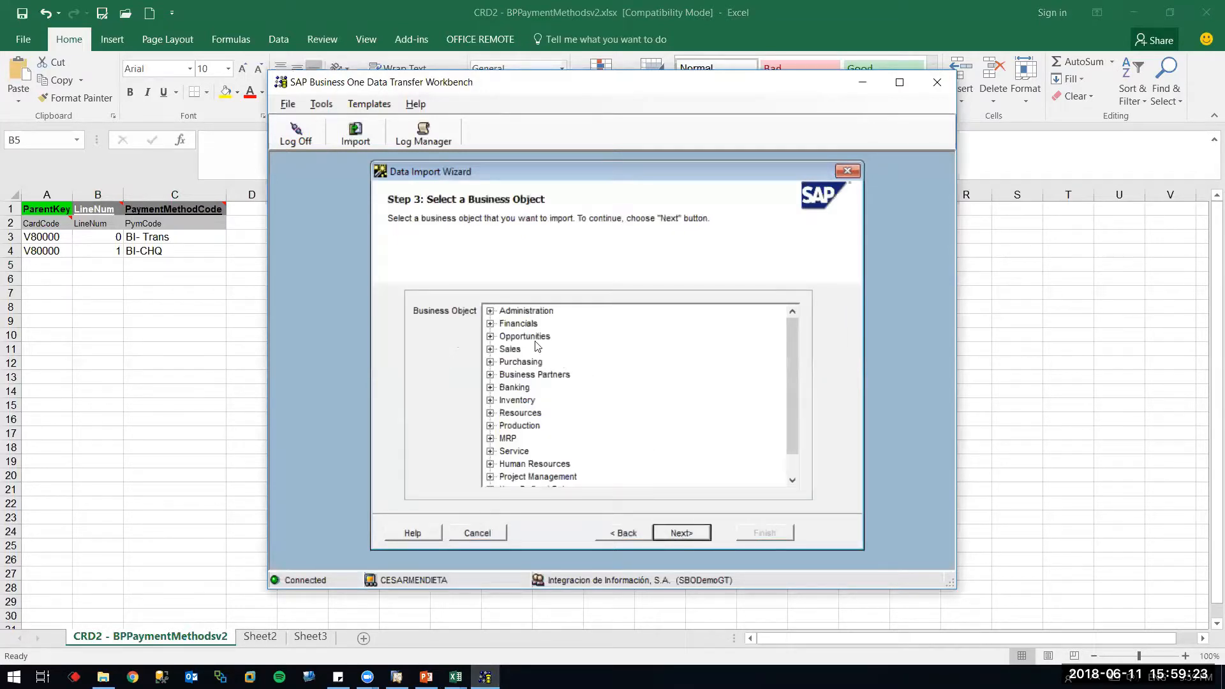
pyautogui.click(490, 374)
pyautogui.click(534, 388)
pyautogui.click(680, 533)
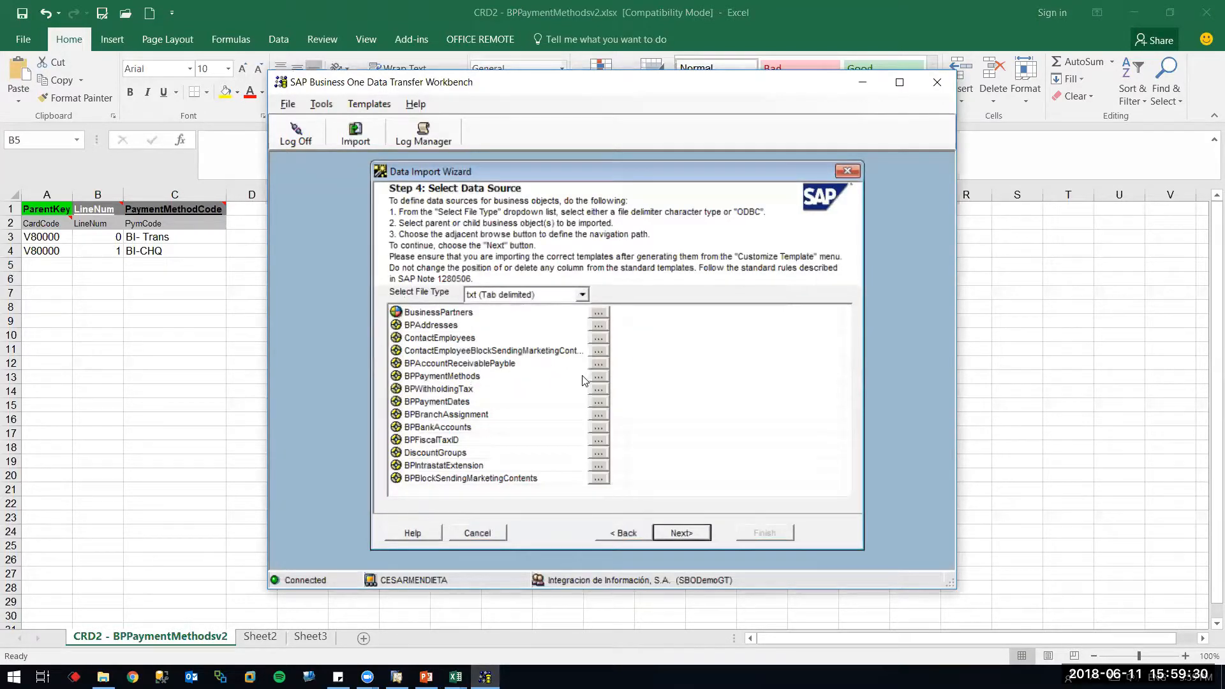
# Pick the v2 payment-methods text file, run the simulation, and review its error log
pyautogui.click(597, 378)
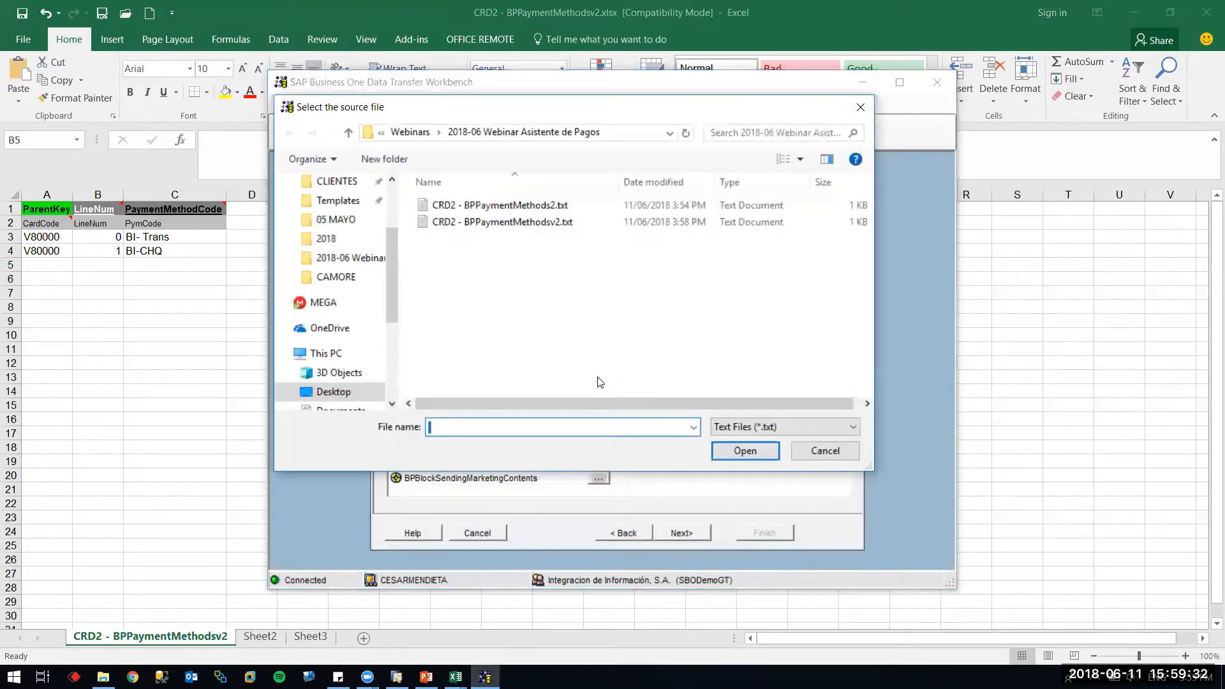
pyautogui.doubleClick(474, 224)
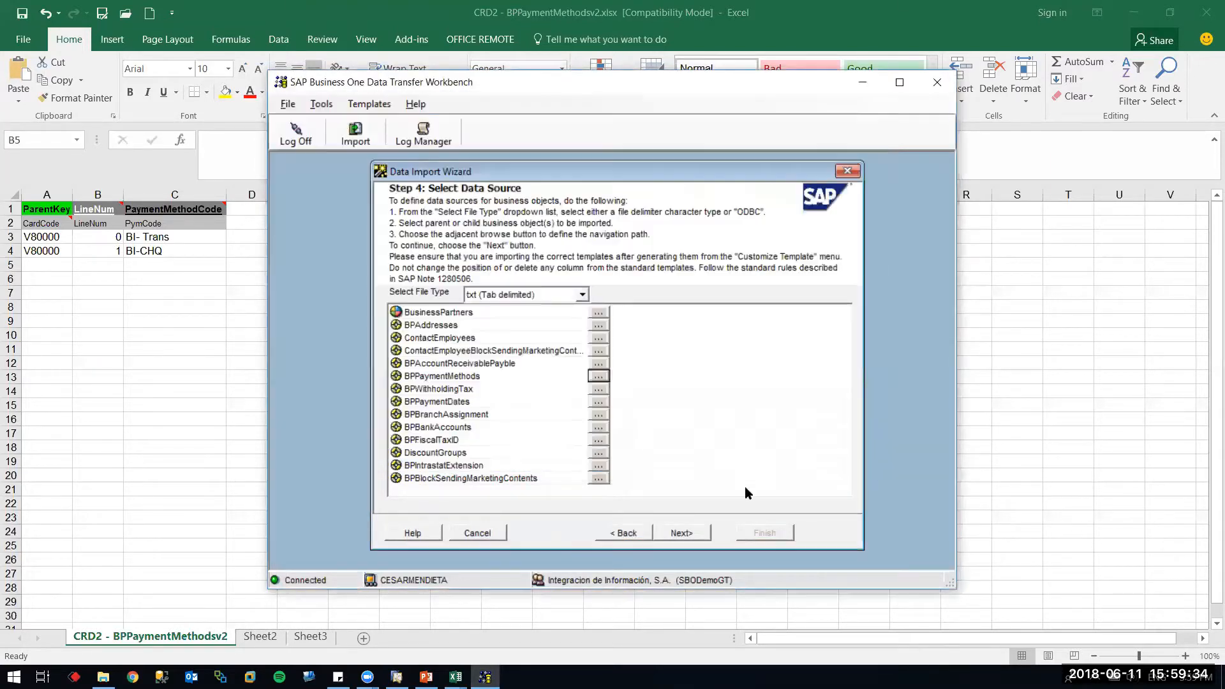
pyautogui.click(692, 535)
pyautogui.click(692, 534)
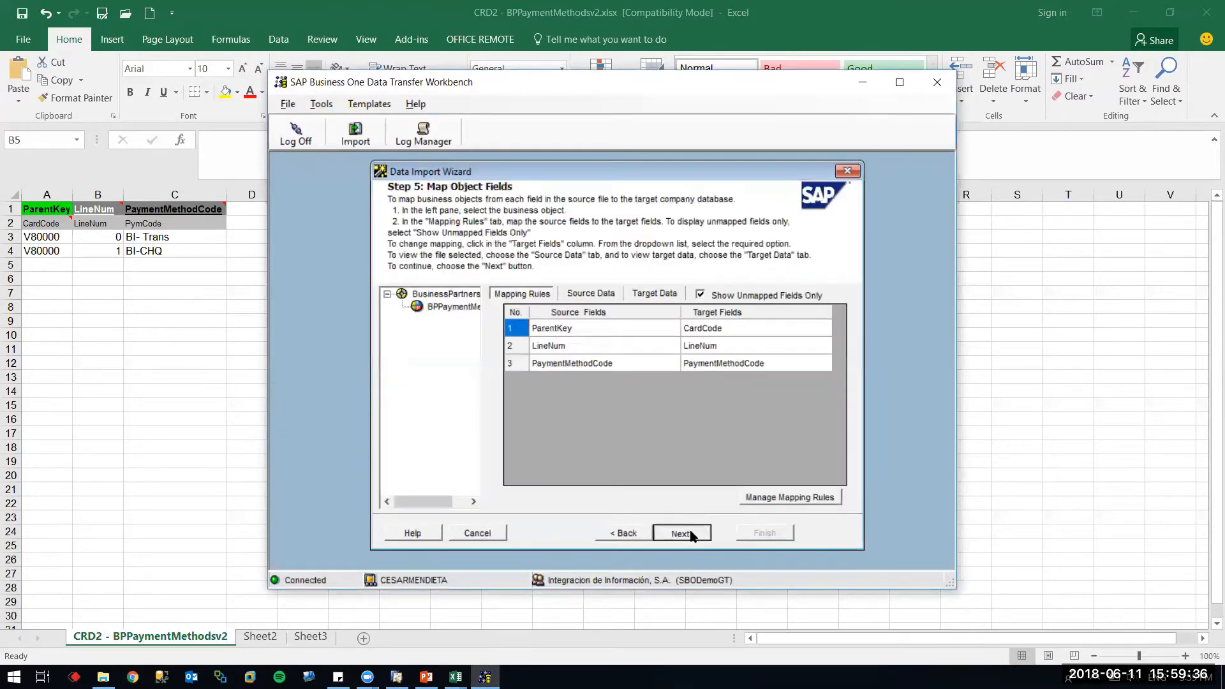
pyautogui.click(558, 531)
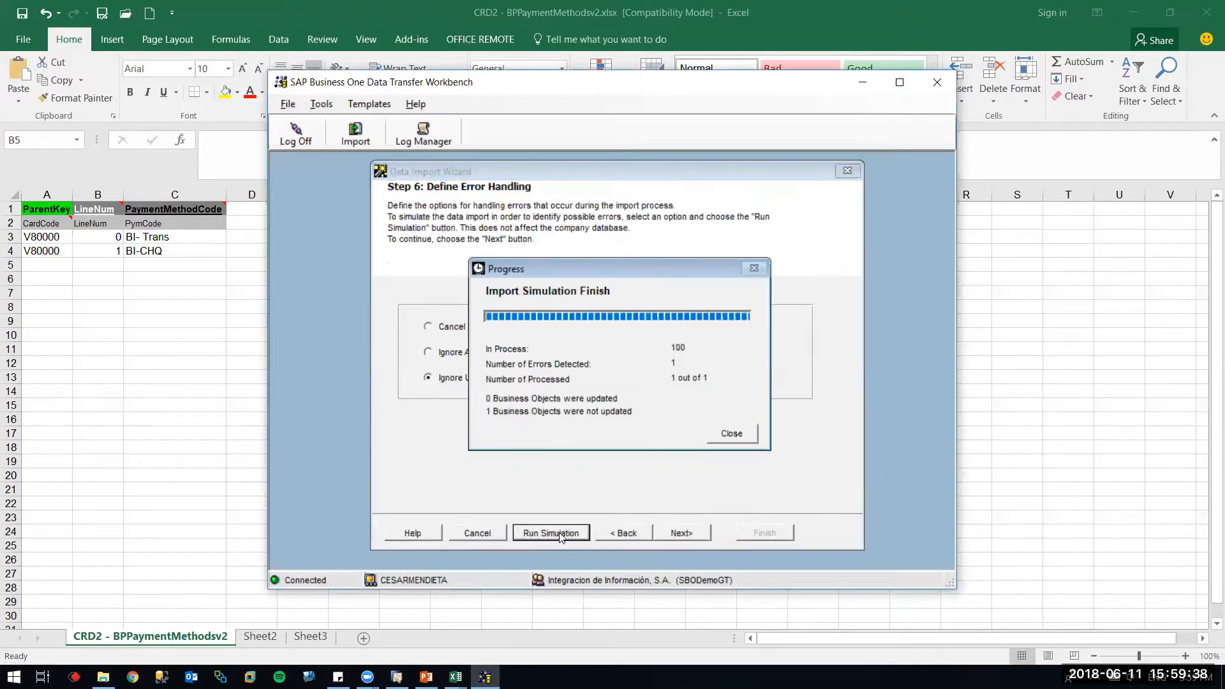
pyautogui.click(727, 434)
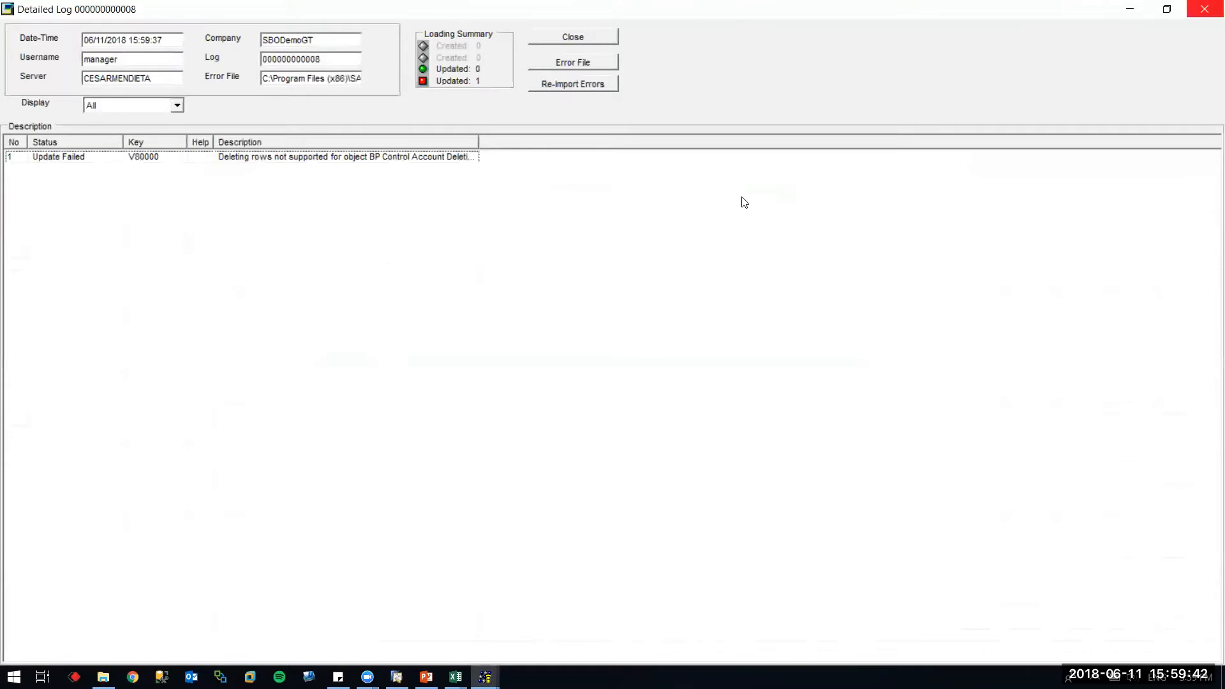
pyautogui.click(1204, 9)
pyautogui.click(52, 339)
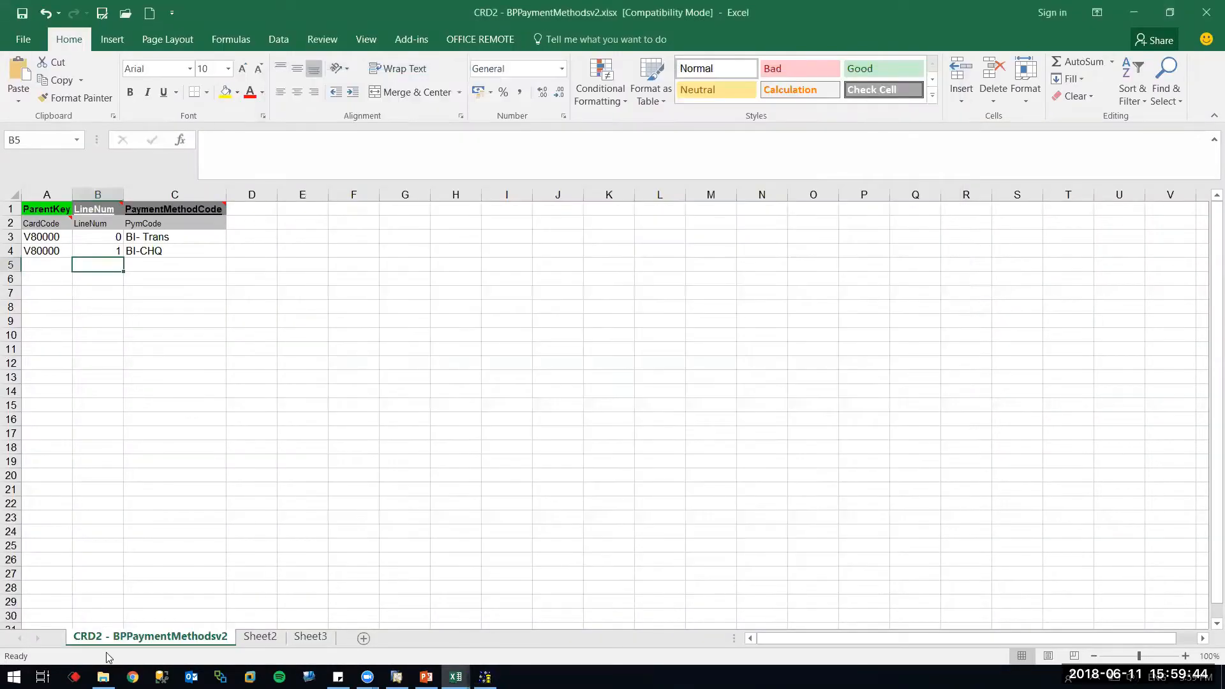
# Open the OCRD BusinessPartners template and paste card code V80000 into A3
pyautogui.click(103, 676)
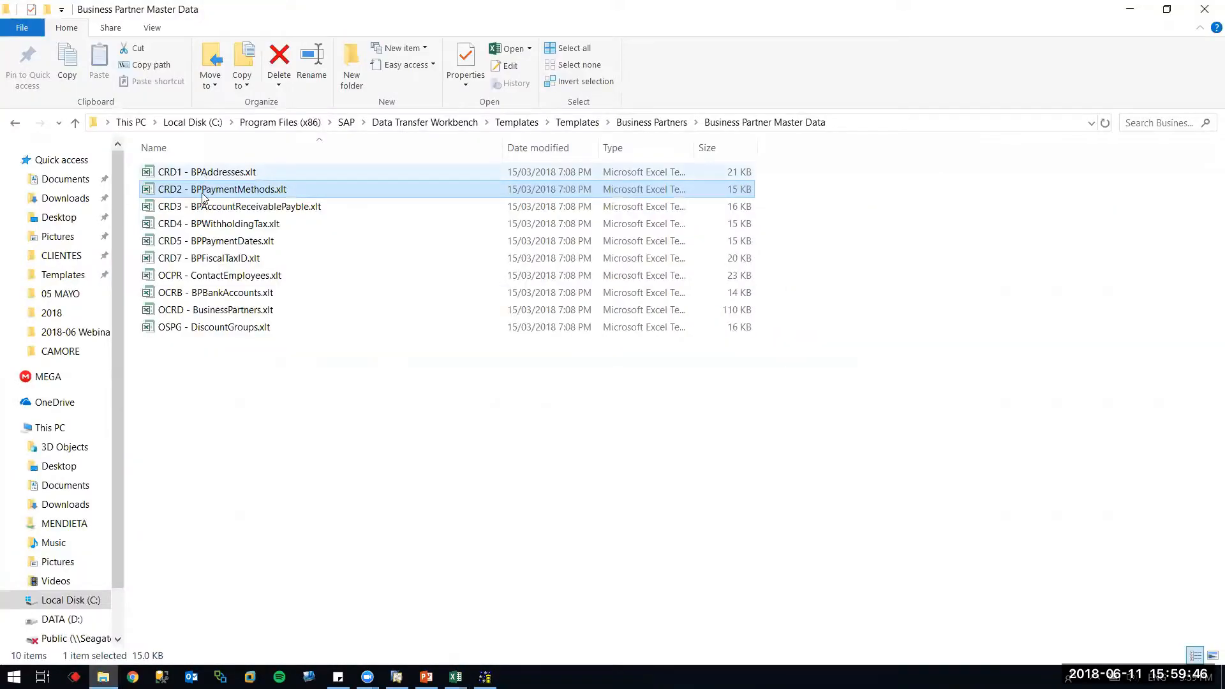
pyautogui.doubleClick(213, 311)
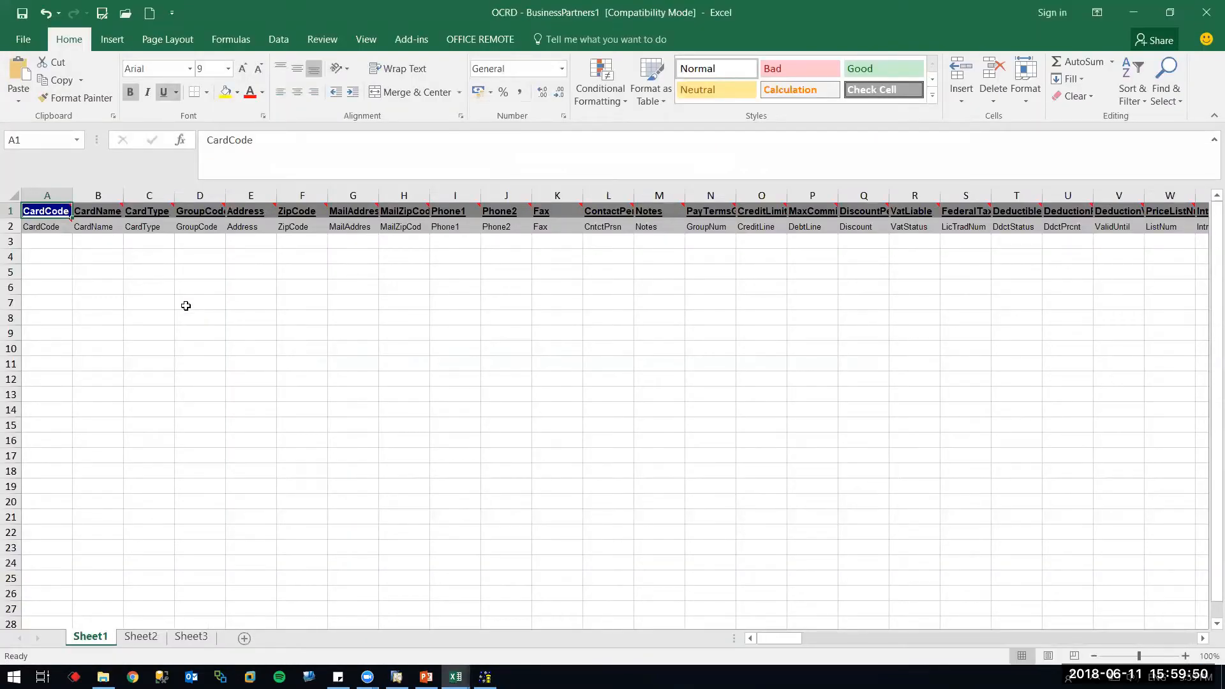
pyautogui.click(46, 239)
pyautogui.hotkey('alt', 'Tab')
pyautogui.click(51, 249)
pyautogui.hotkey('ctrl', 'c')
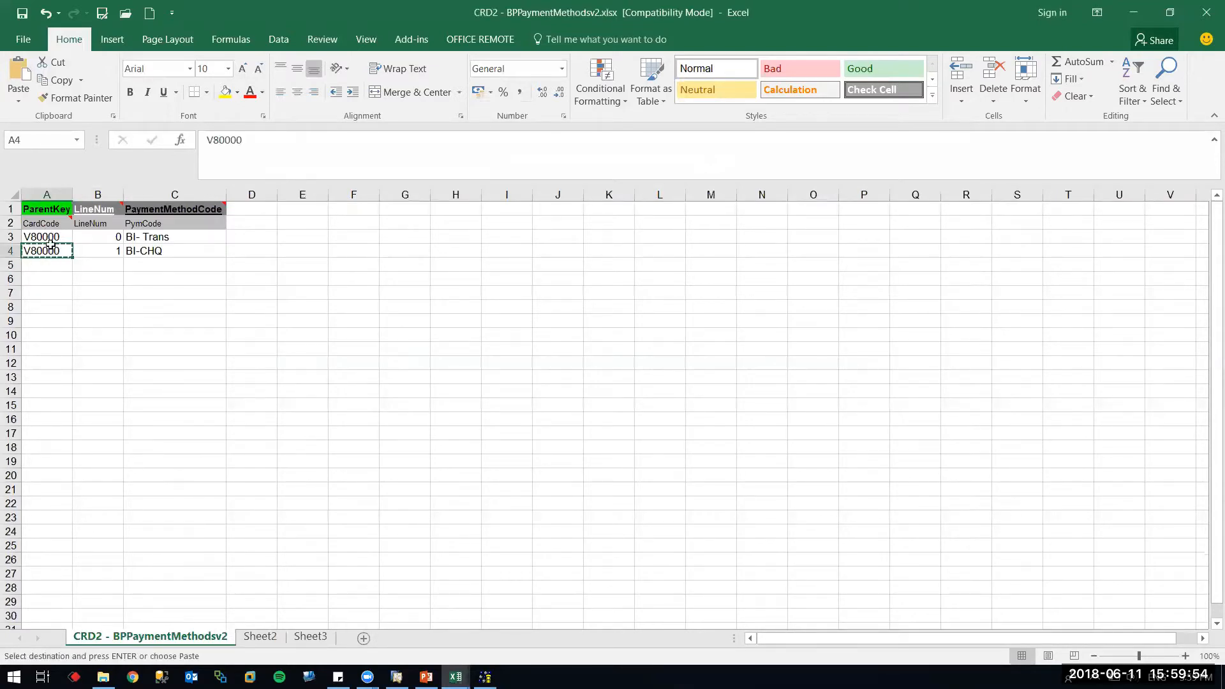
pyautogui.hotkey('alt', 'Tab')
pyautogui.hotkey('ctrl', 'v')
pyautogui.press('Tab')
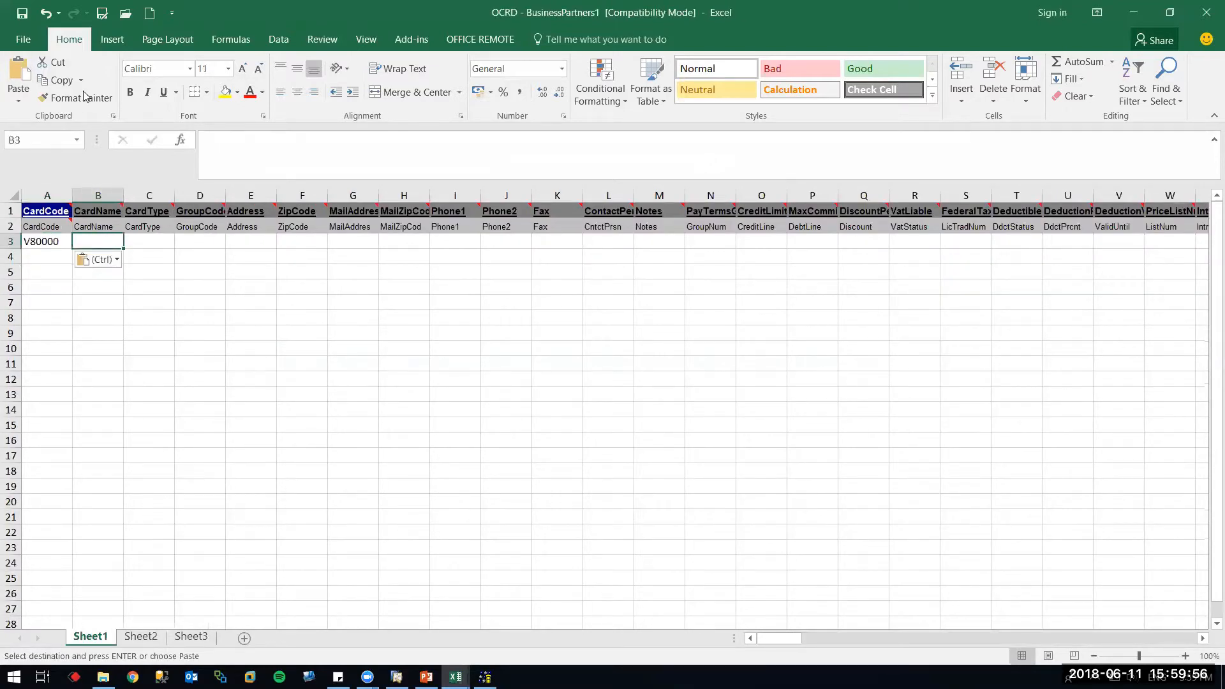
# Save the template as OCRD - BusinessPartners1.xlsx and as a tab-delimited text file
pyautogui.click(101, 14)
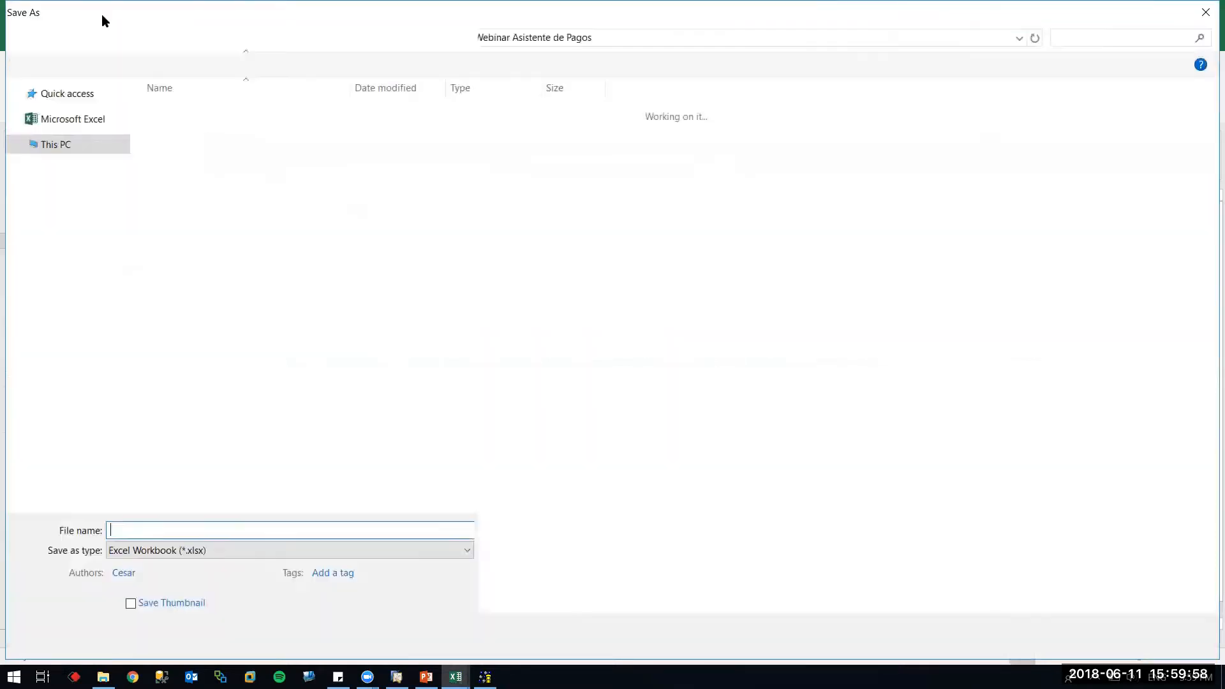
pyautogui.press('Return')
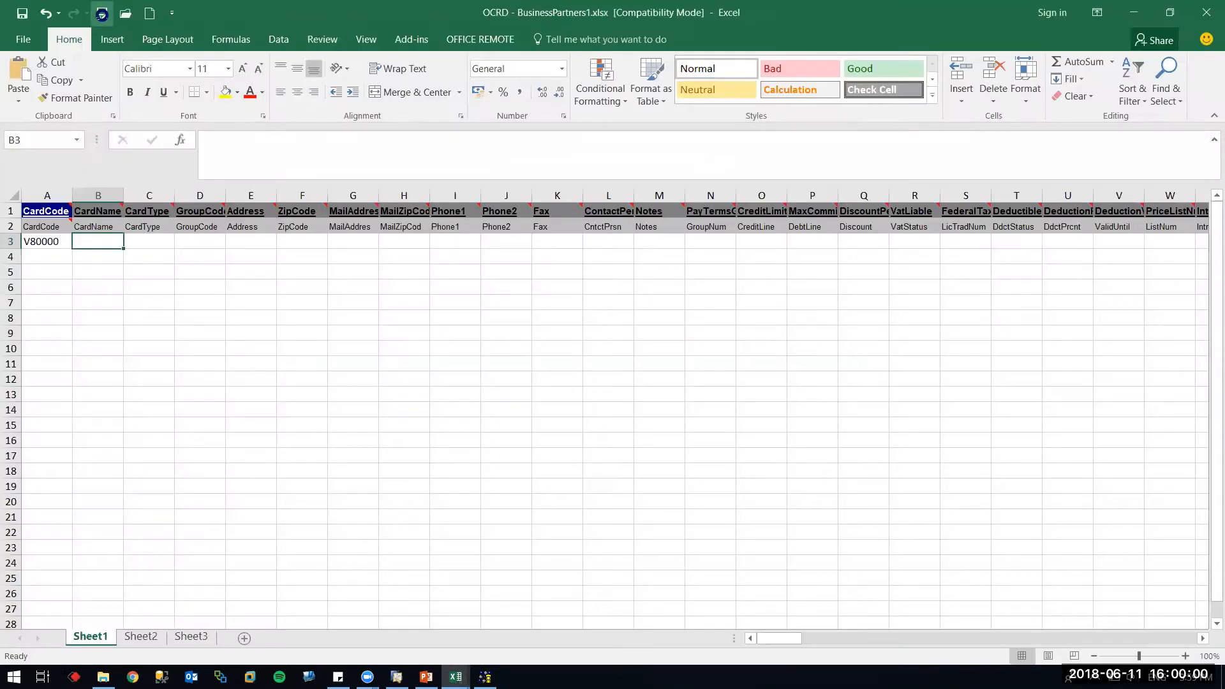
pyautogui.click(101, 15)
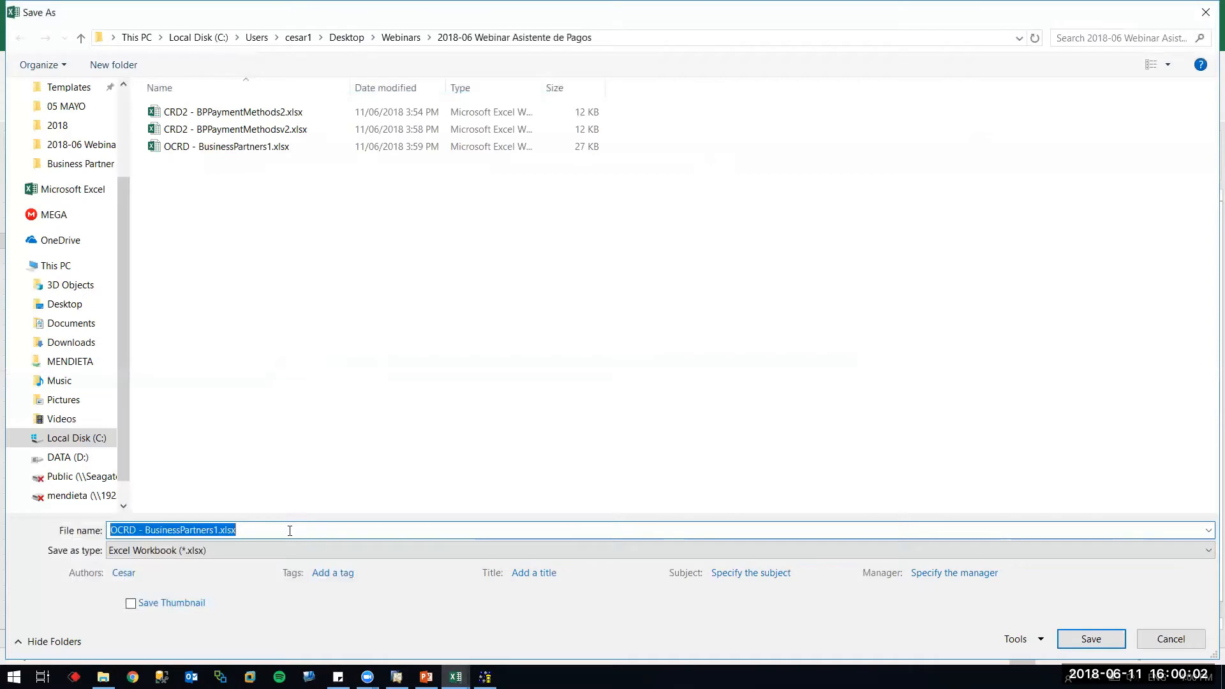
pyautogui.click(289, 550)
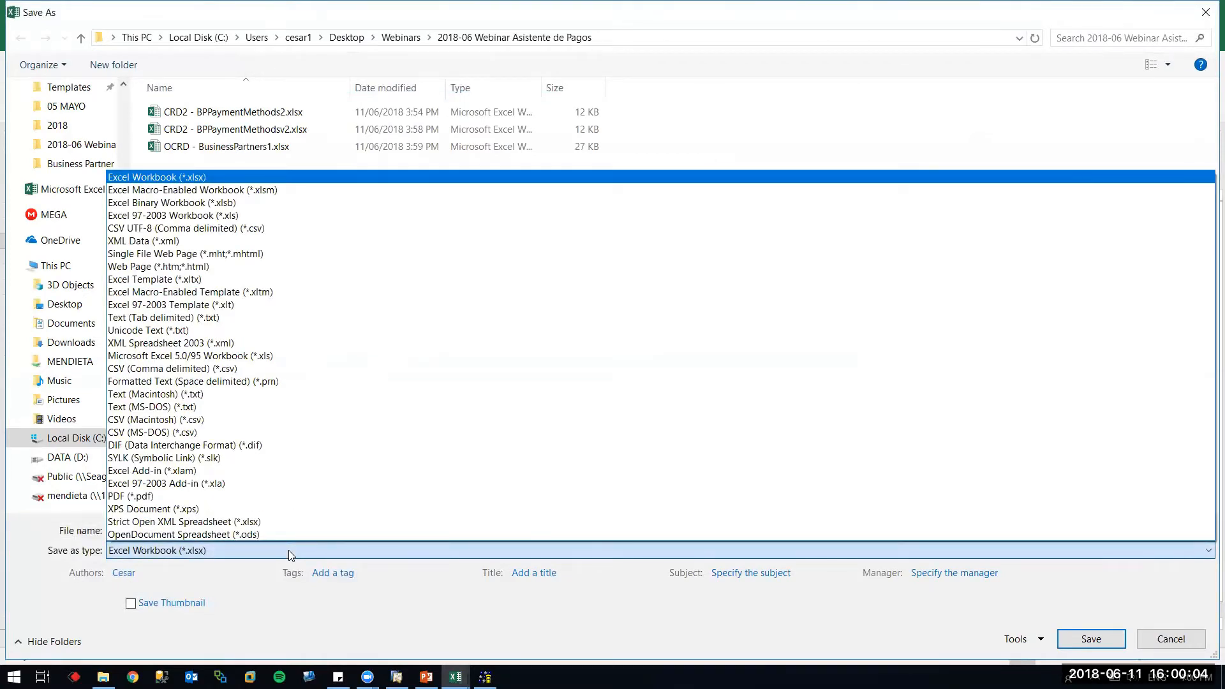
pyautogui.press('t')
pyautogui.press('Return')
pyautogui.press('Return')
pyautogui.press('Return')
# Resave OCRD - BusinessPartners1 as an .xlsx workbook, replacing the existing file
pyautogui.click(102, 13)
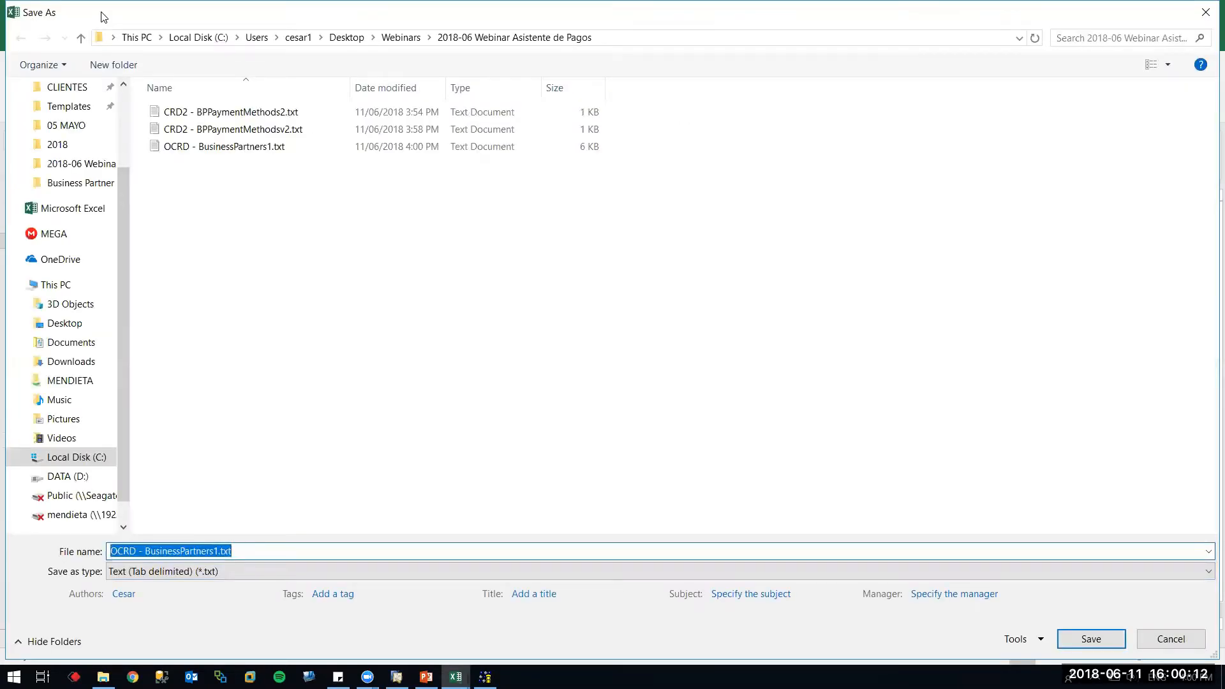
pyautogui.press('Escape')
pyautogui.click(102, 13)
pyautogui.press('Return')
pyautogui.click(102, 12)
pyautogui.press('Tab')
pyautogui.press('Return')
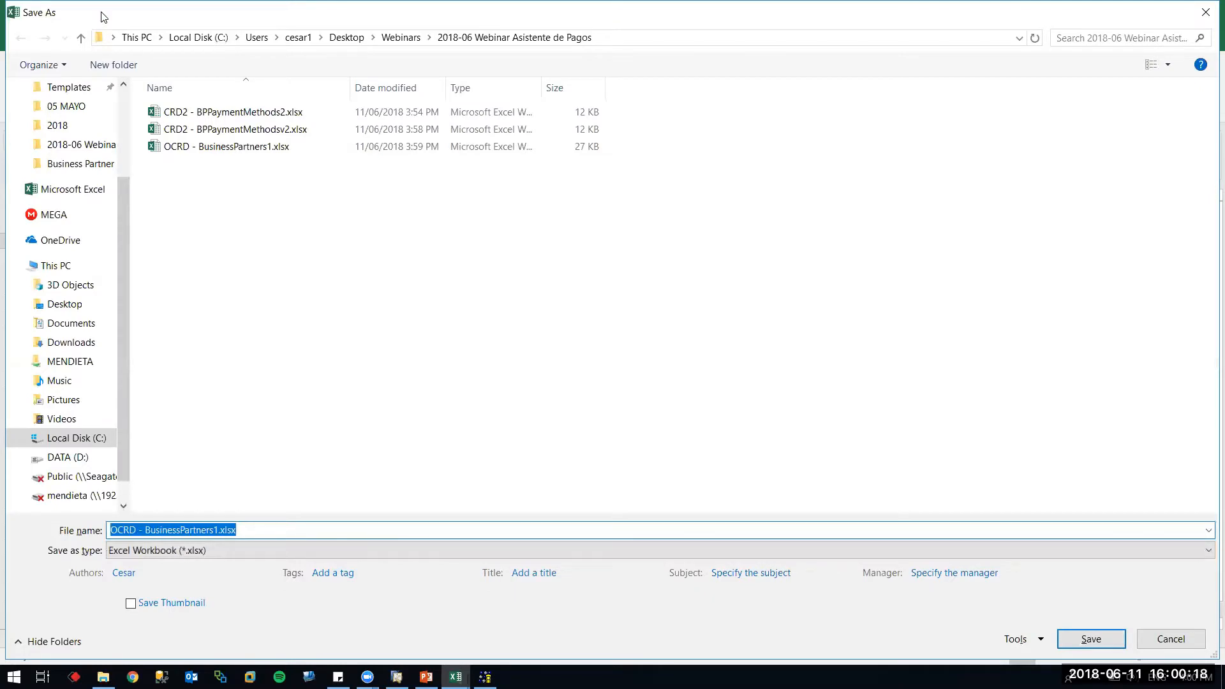
pyautogui.press('Return')
pyautogui.press('Tab')
pyautogui.press('Return')
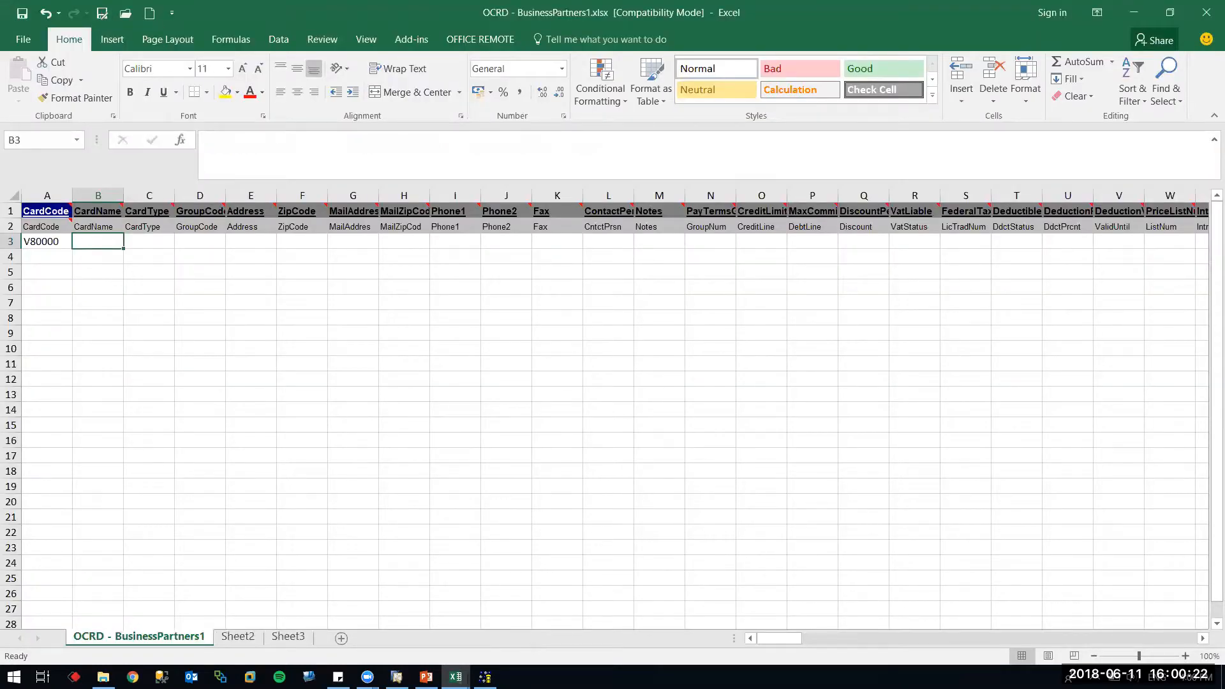
# Go back to source files and set OCRD - BusinessPartners1.txt as the BusinessPartners source
pyautogui.click(485, 676)
pyautogui.click(624, 532)
pyautogui.click(623, 532)
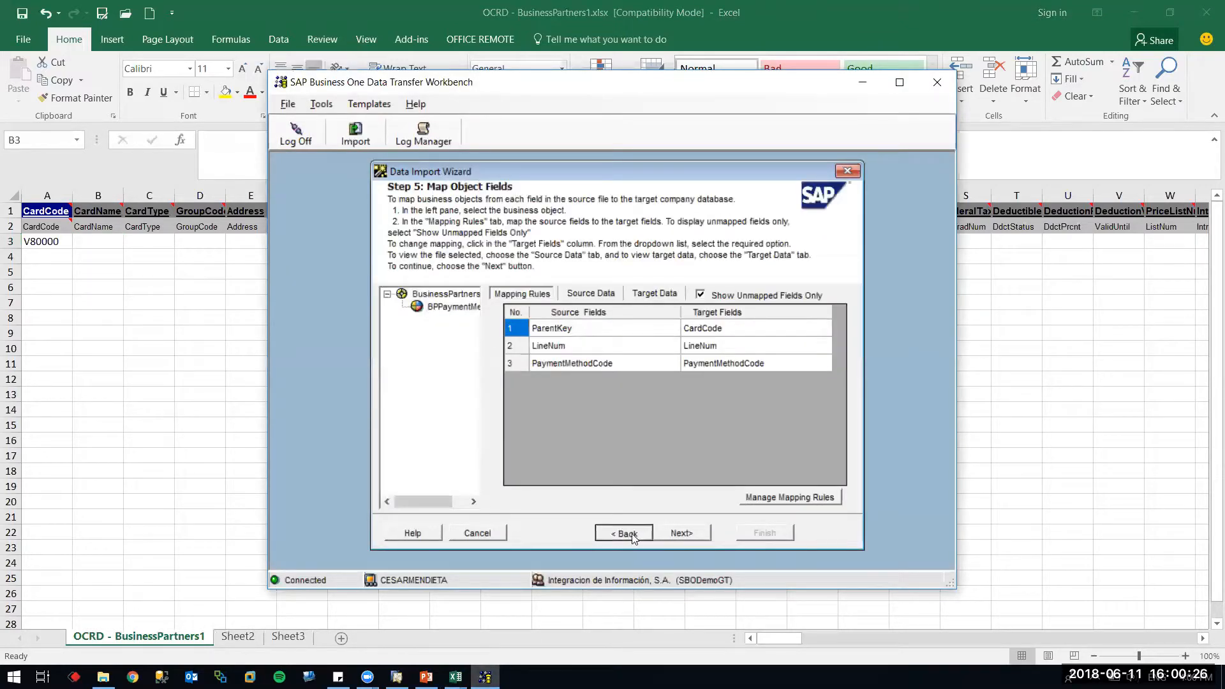
pyautogui.click(607, 311)
pyautogui.click(607, 311)
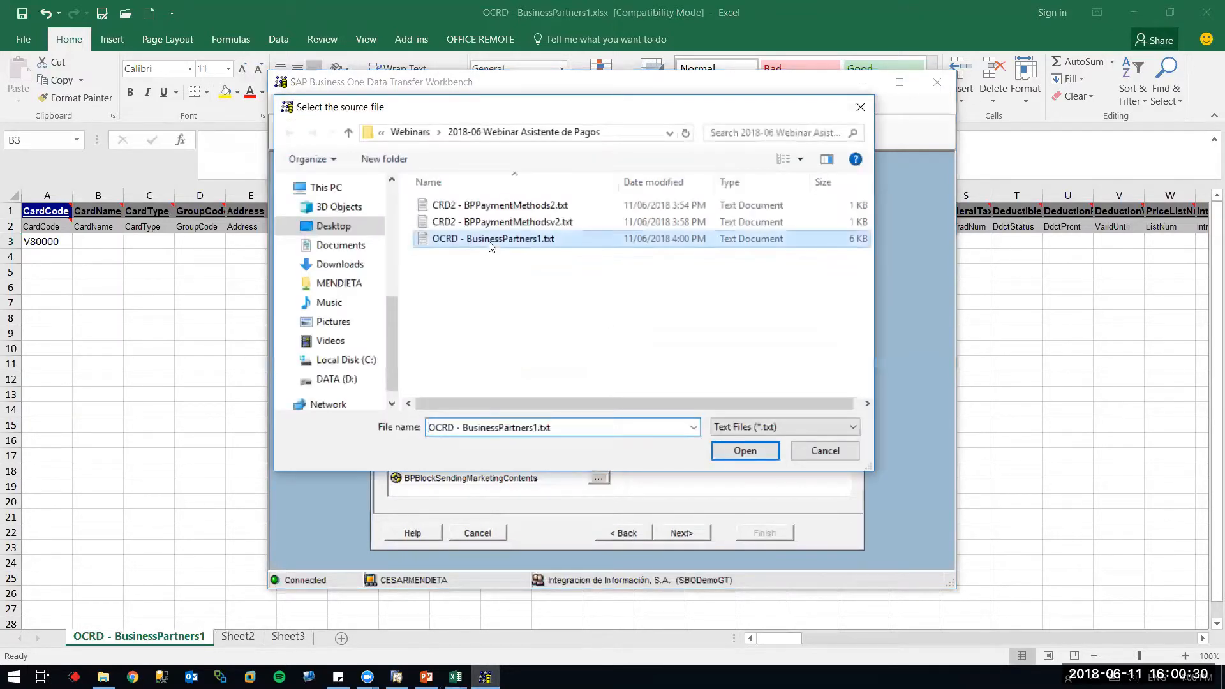
pyautogui.doubleClick(488, 239)
# Preview the source data, rerun the import simulation, and open its log
pyautogui.click(681, 533)
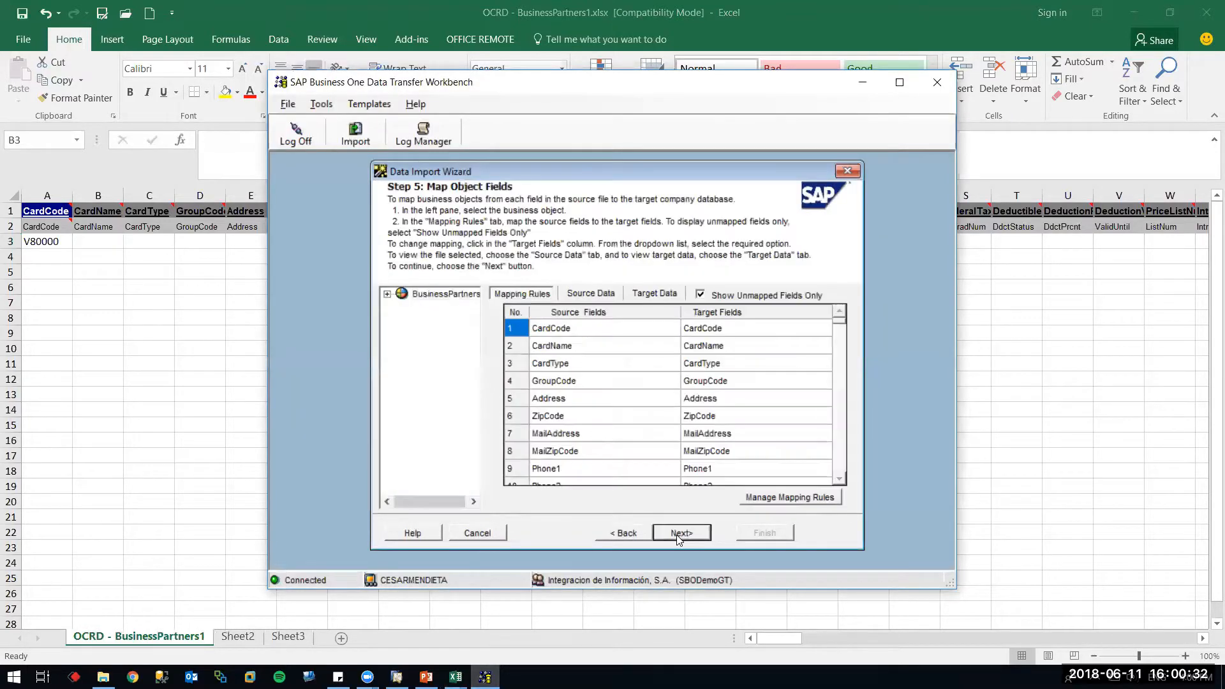
pyautogui.click(387, 294)
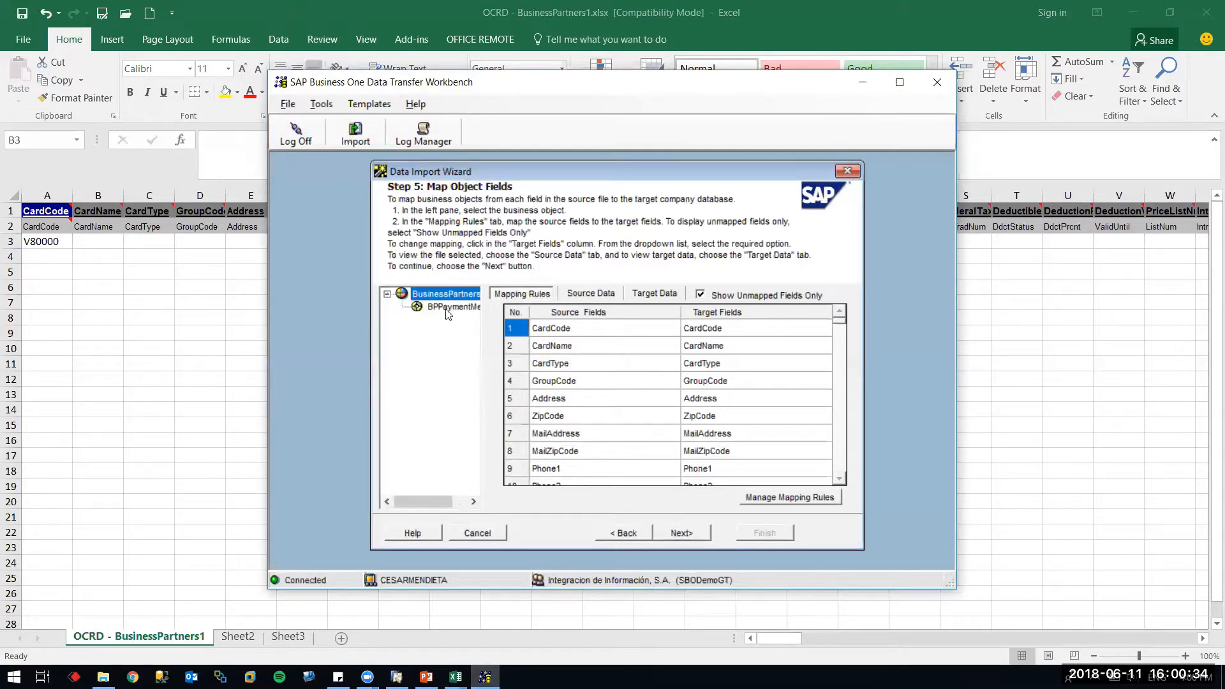
pyautogui.click(588, 298)
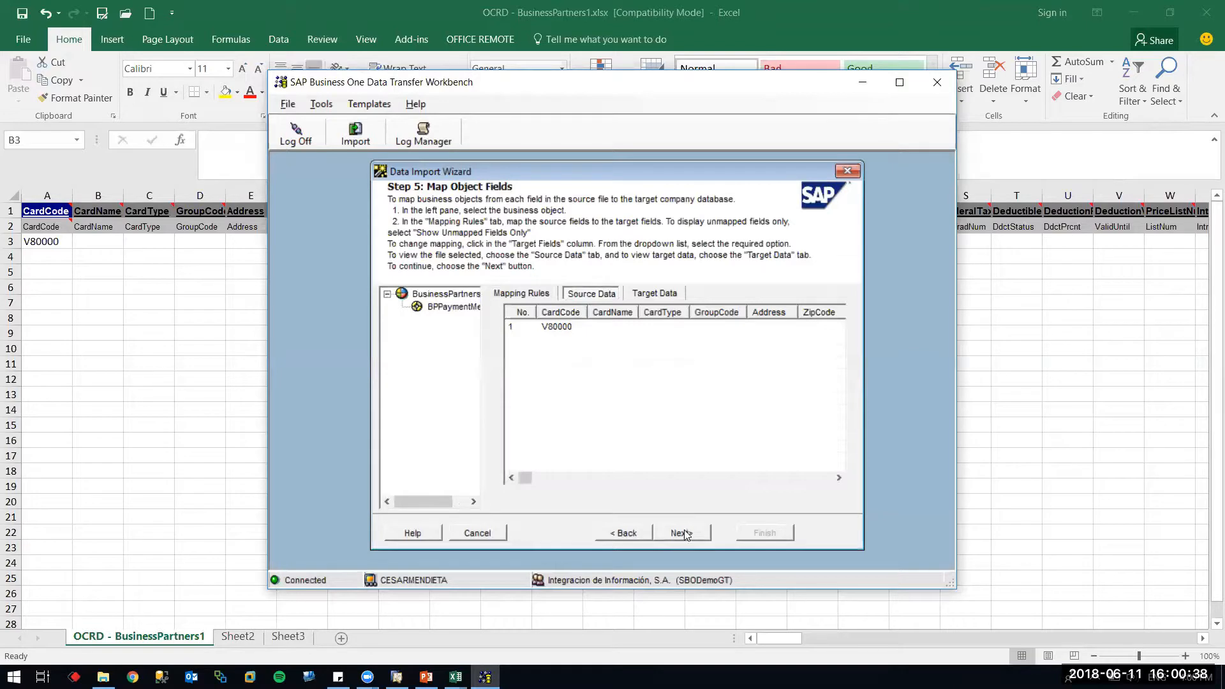
pyautogui.click(683, 532)
pyautogui.click(553, 532)
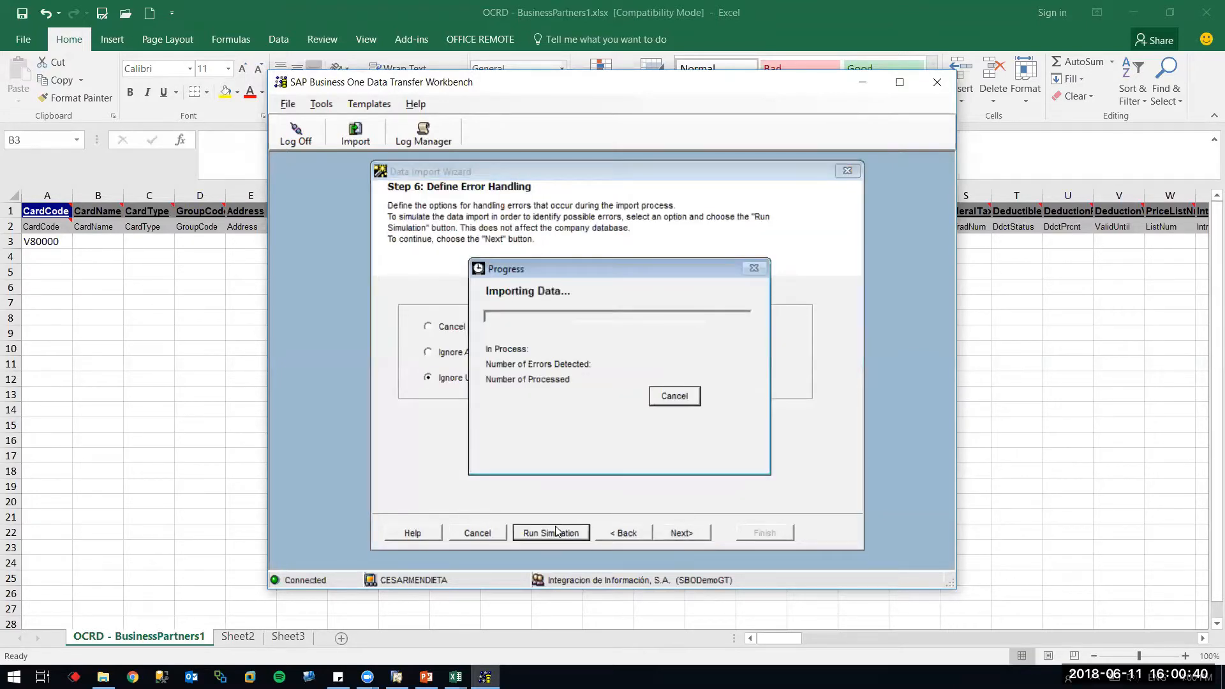
pyautogui.click(727, 439)
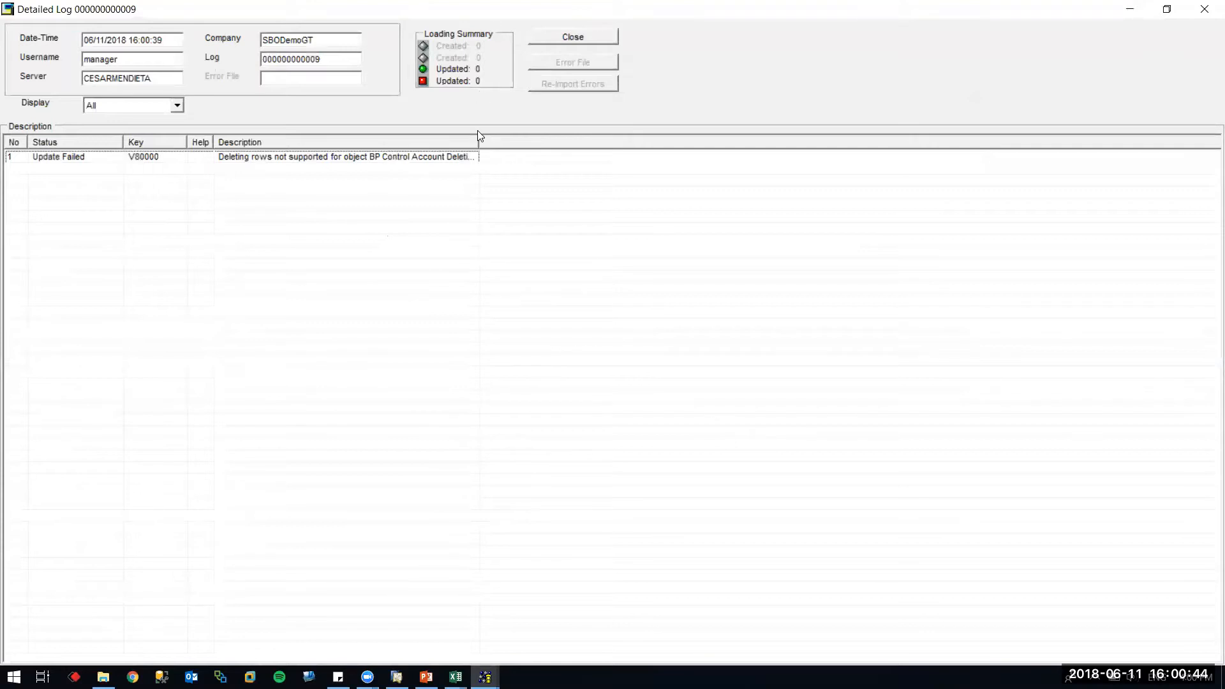
# Widen Description in log 9 to read V80000's row-deletion error, then show v80000's Ejecución de pago tab
pyautogui.moveTo(476, 139); pyautogui.dragTo(747, 139)
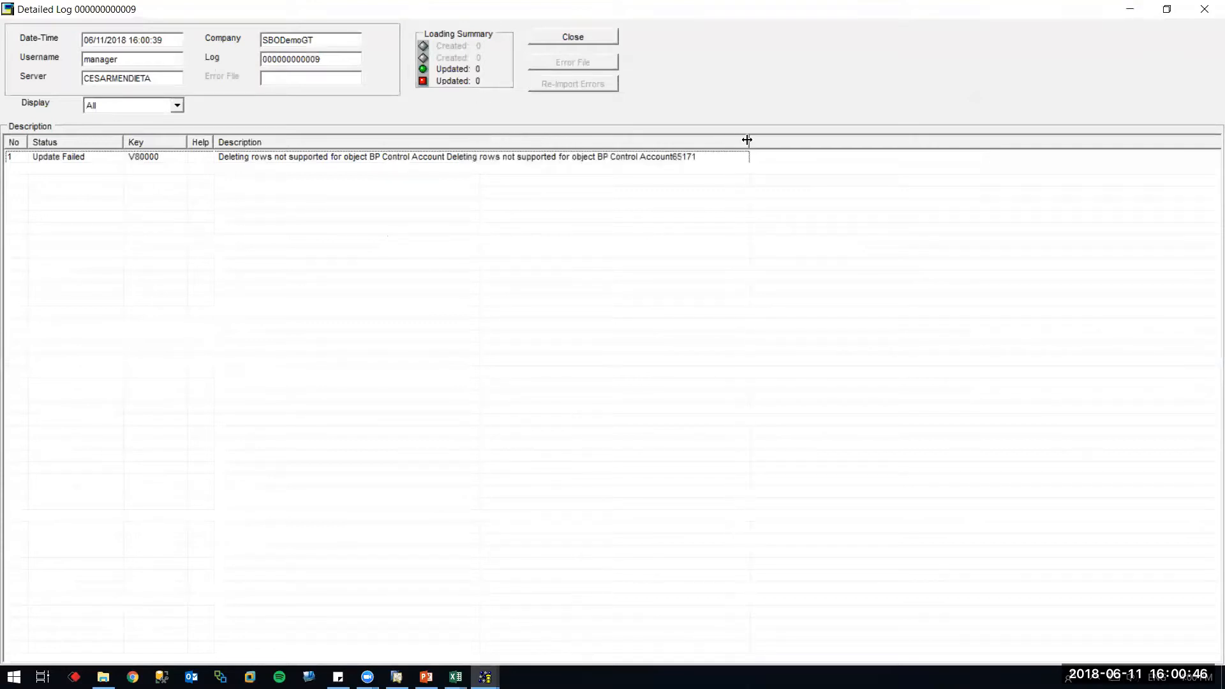
pyautogui.click(1130, 9)
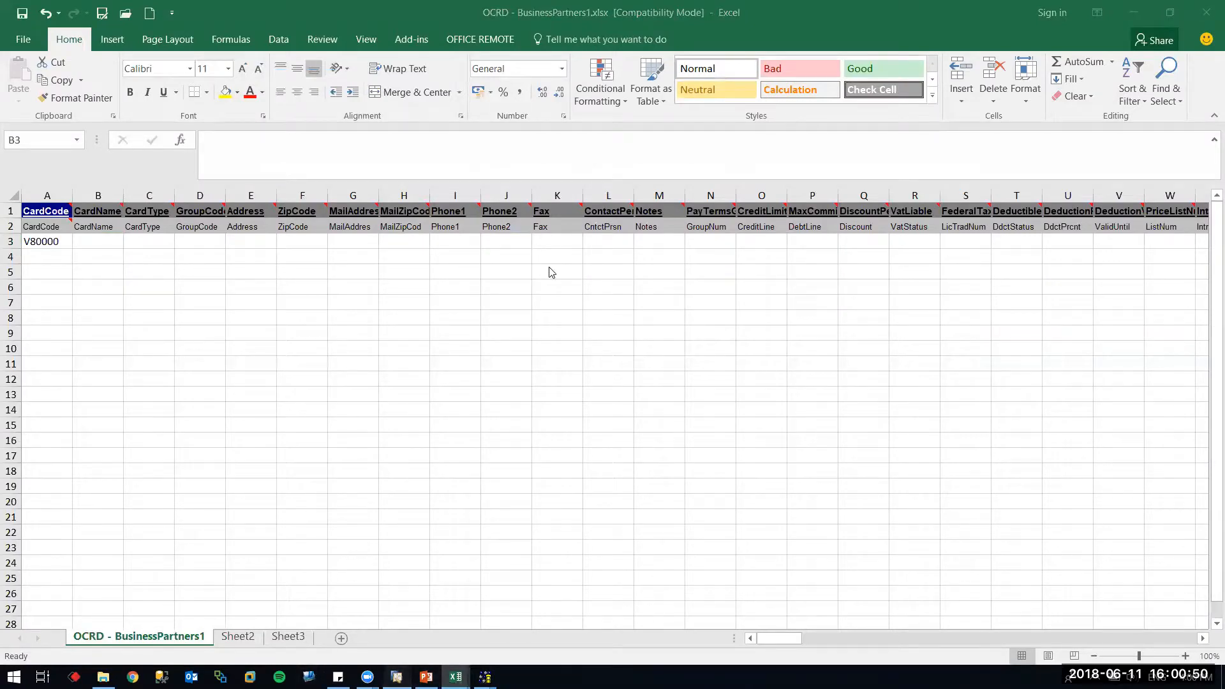
pyautogui.hotkey('alt', 'Tab')
pyautogui.click(414, 236)
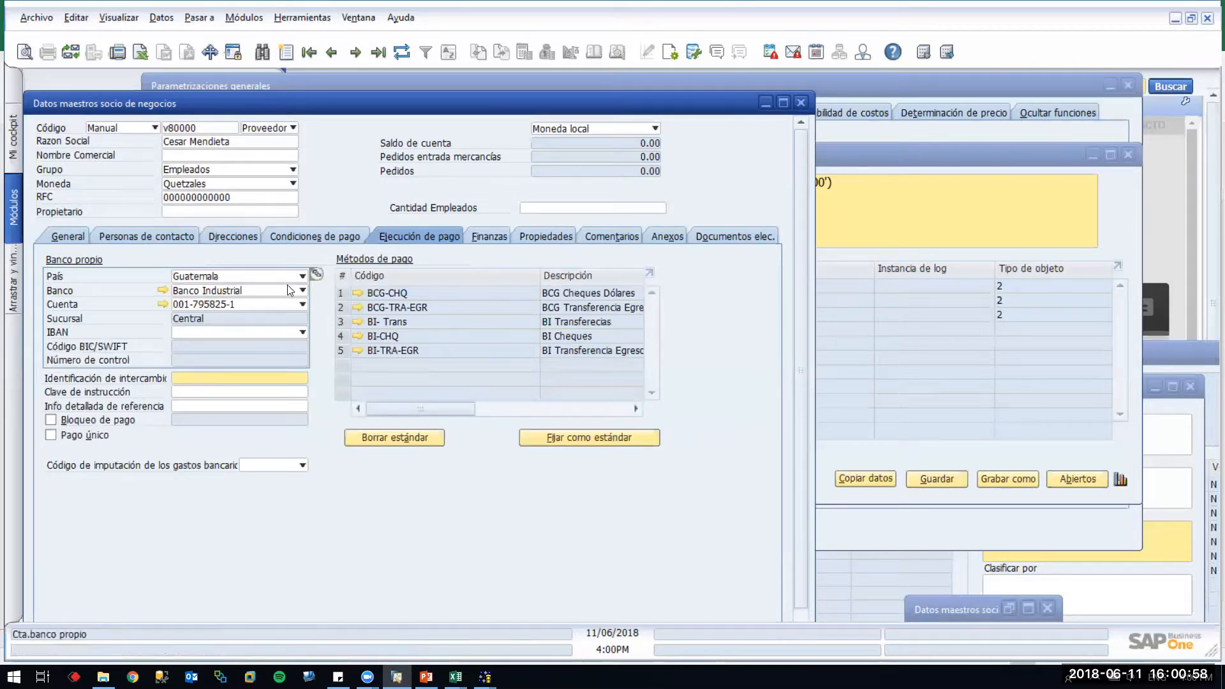
# Clear the own-bank country on v80000's payment settings and confirm continuing
pyautogui.click(302, 276)
pyautogui.click(266, 299)
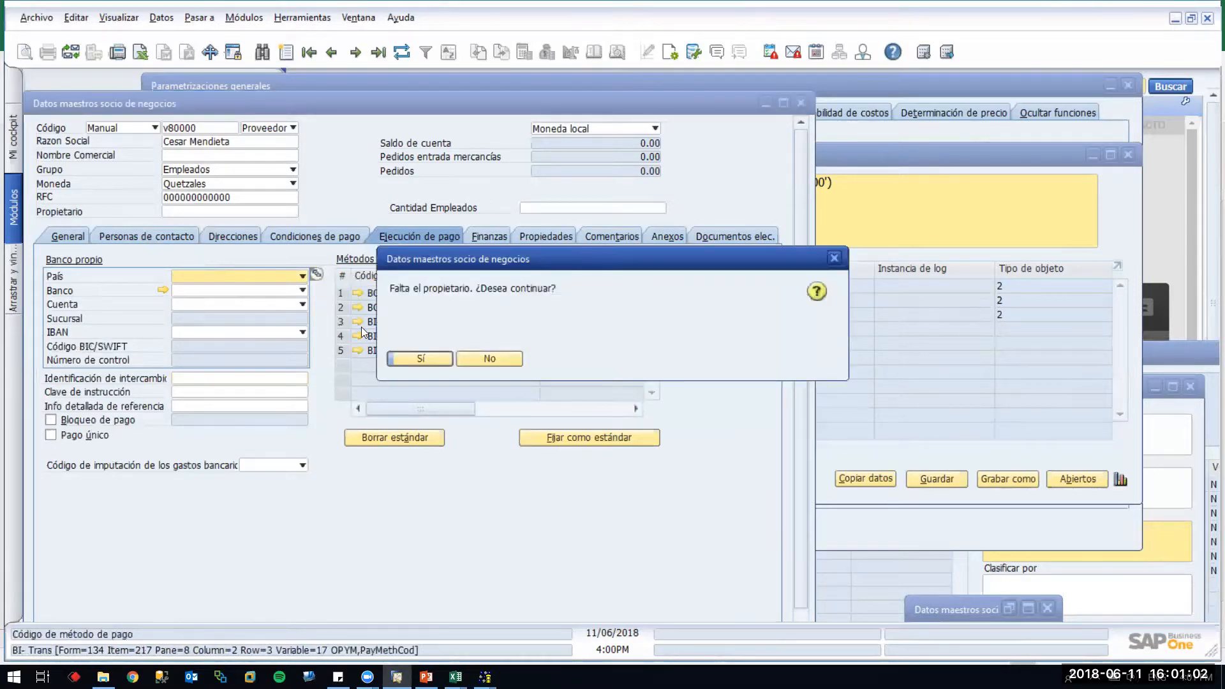
pyautogui.click(417, 351)
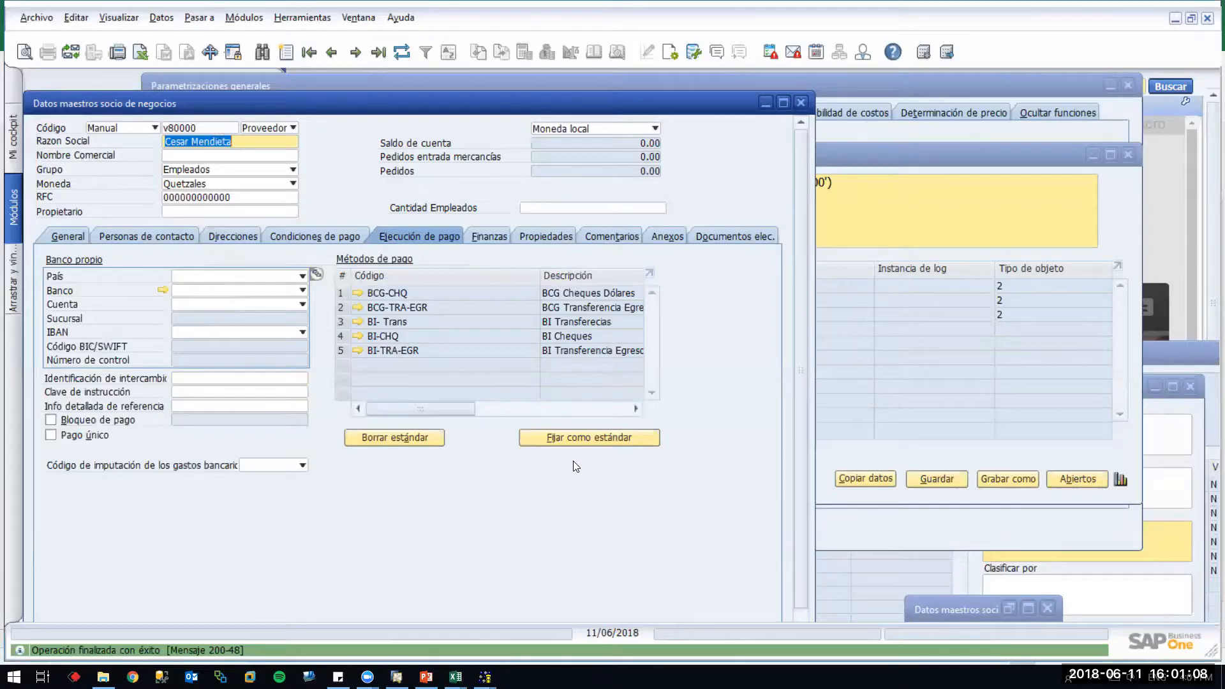
pyautogui.hotkey('alt', 'Tab')
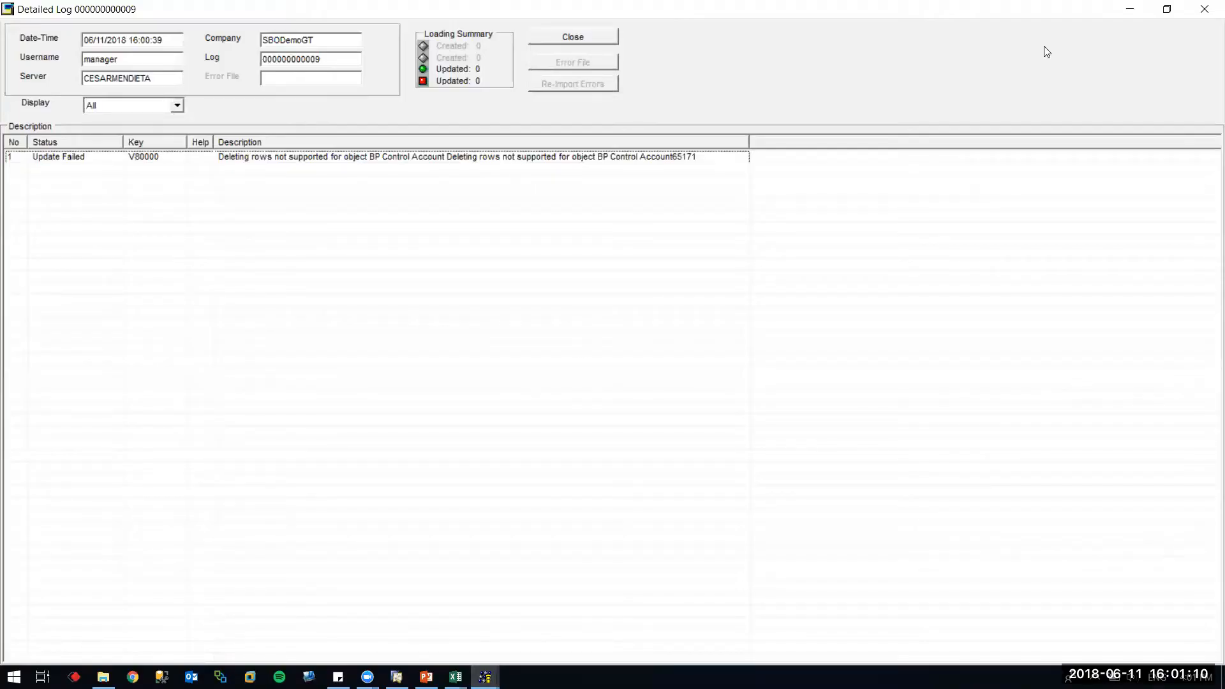
pyautogui.click(561, 40)
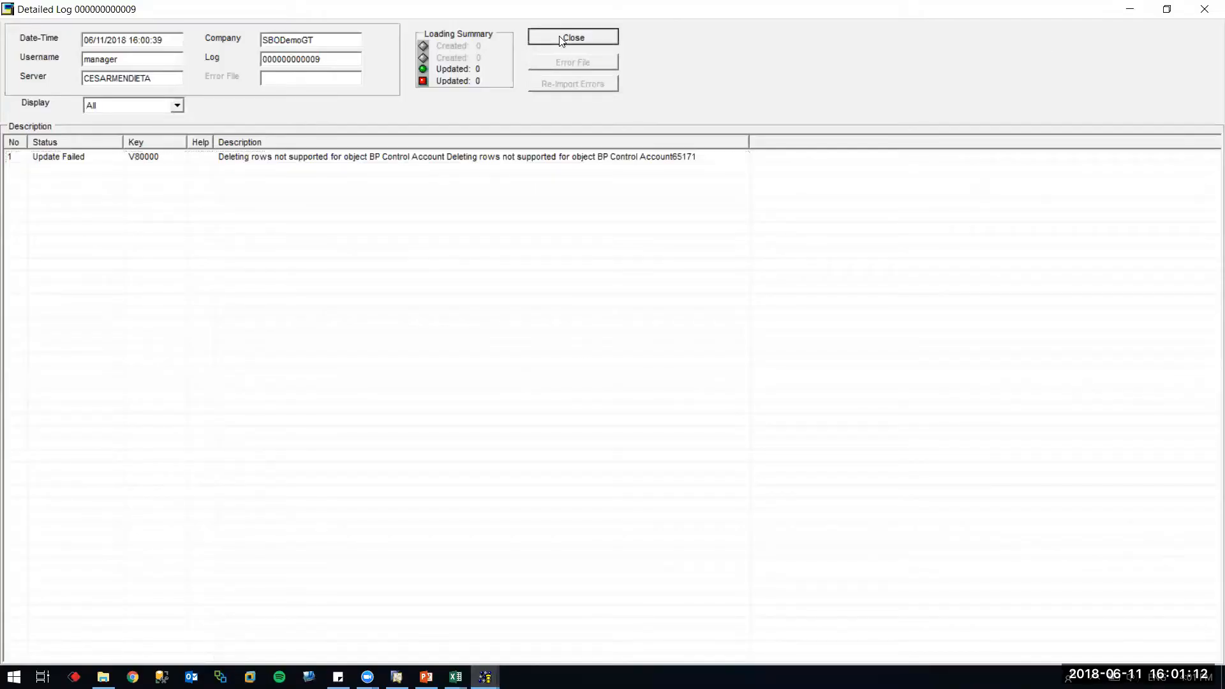
pyautogui.click(535, 533)
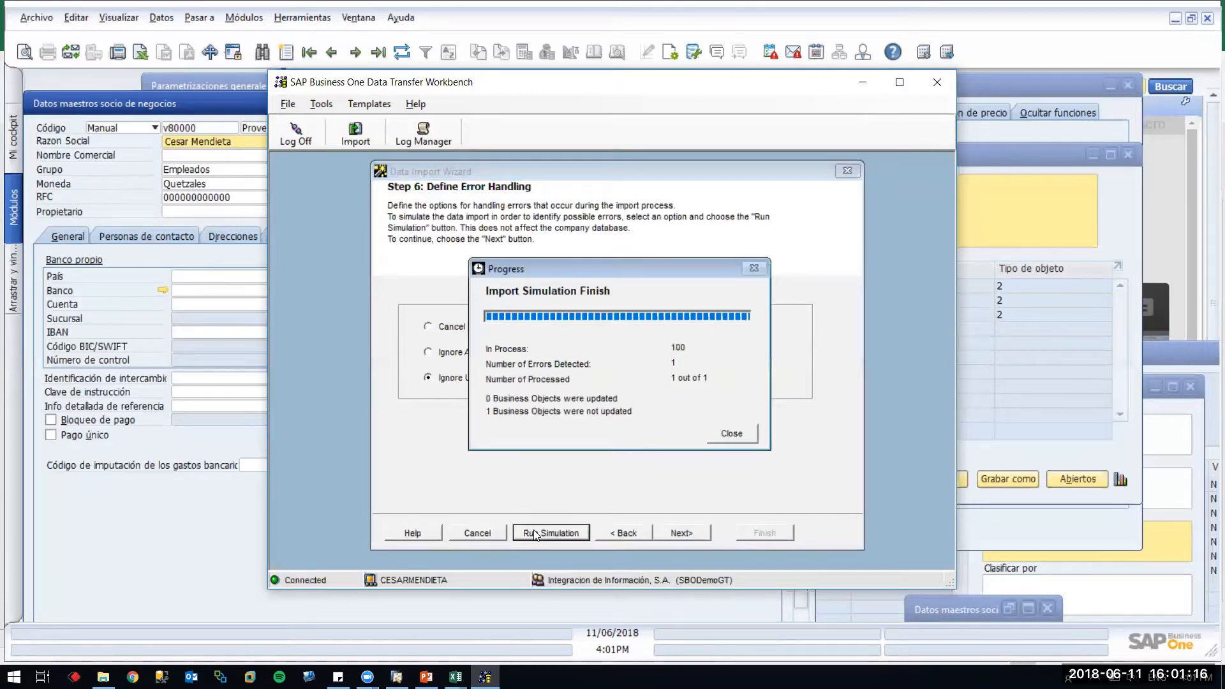
pyautogui.click(732, 434)
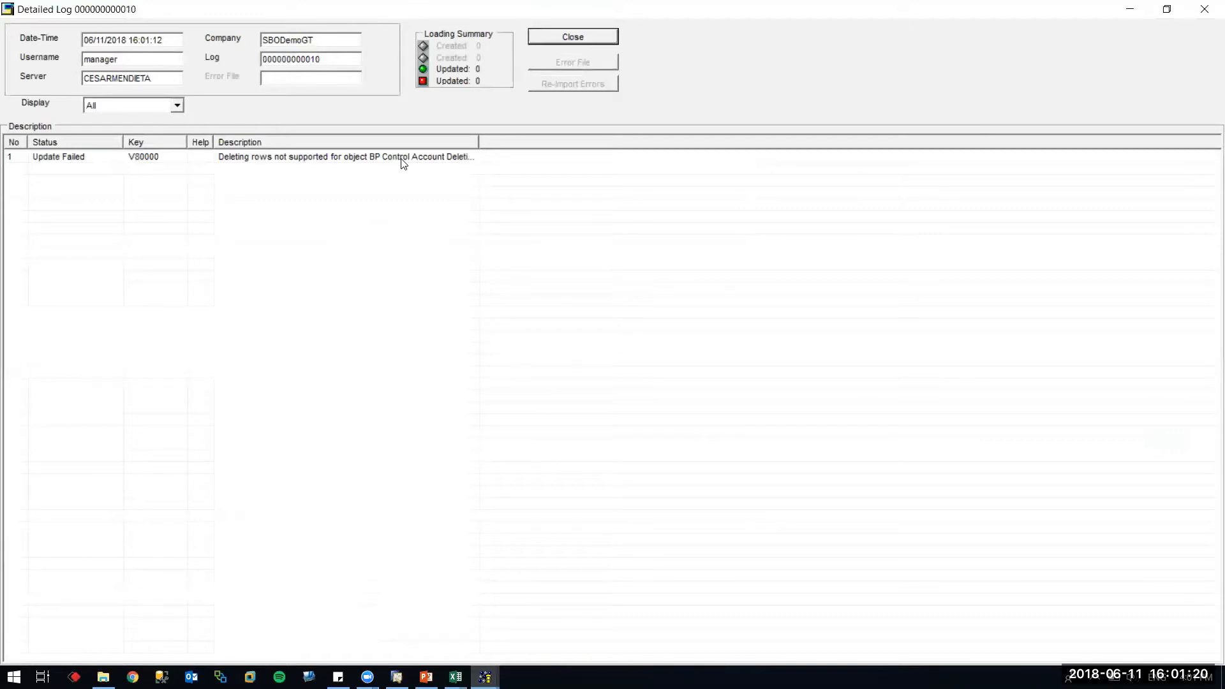
pyautogui.hotkey('alt', 'Tab')
pyautogui.hotkey('alt', 'Tab')
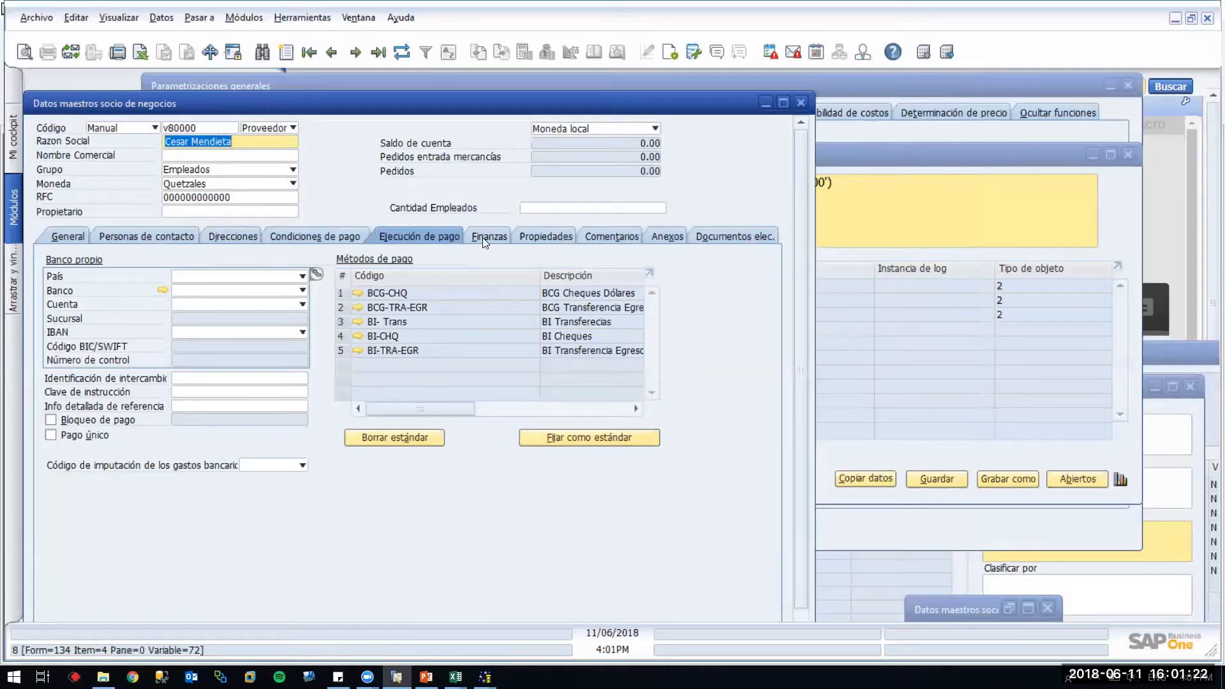
pyautogui.click(482, 237)
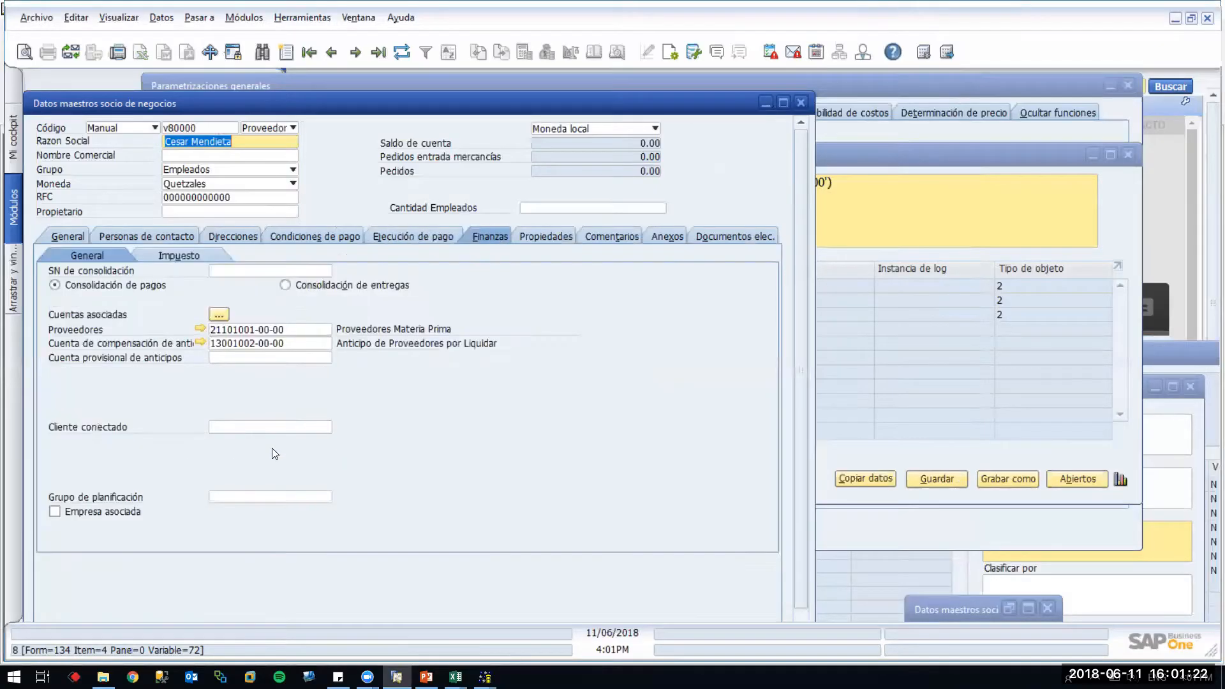
pyautogui.click(277, 330)
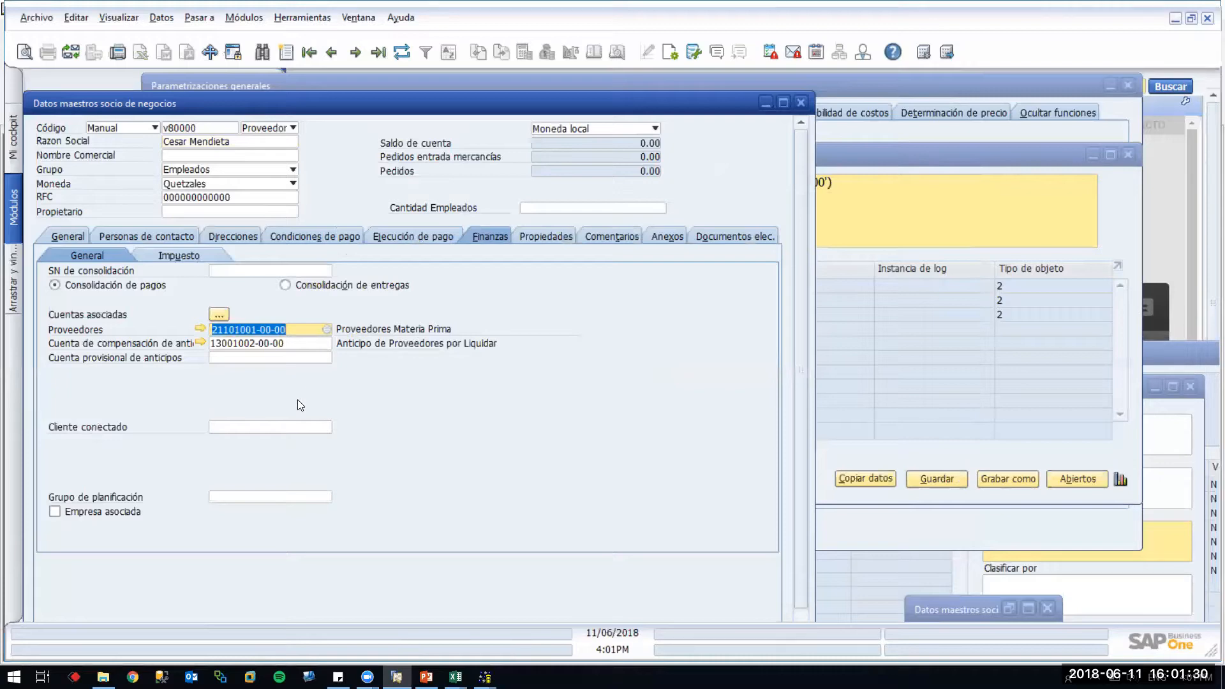
pyautogui.hotkey('alt', 'Tab')
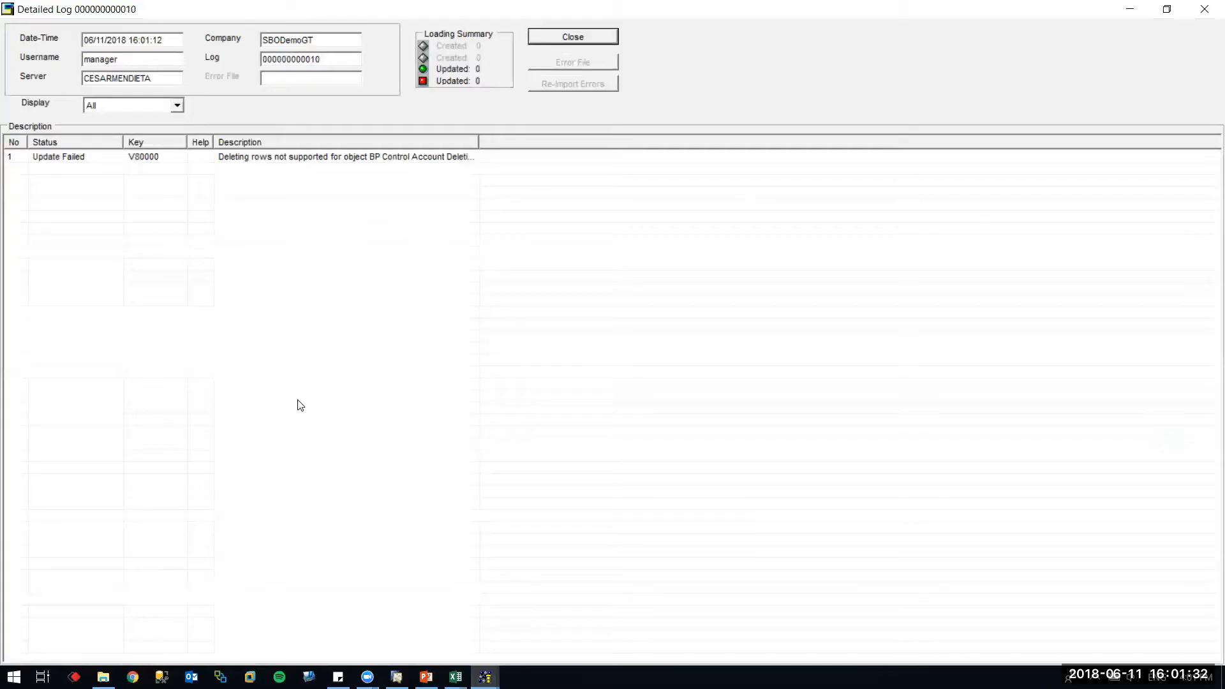
pyautogui.click(610, 35)
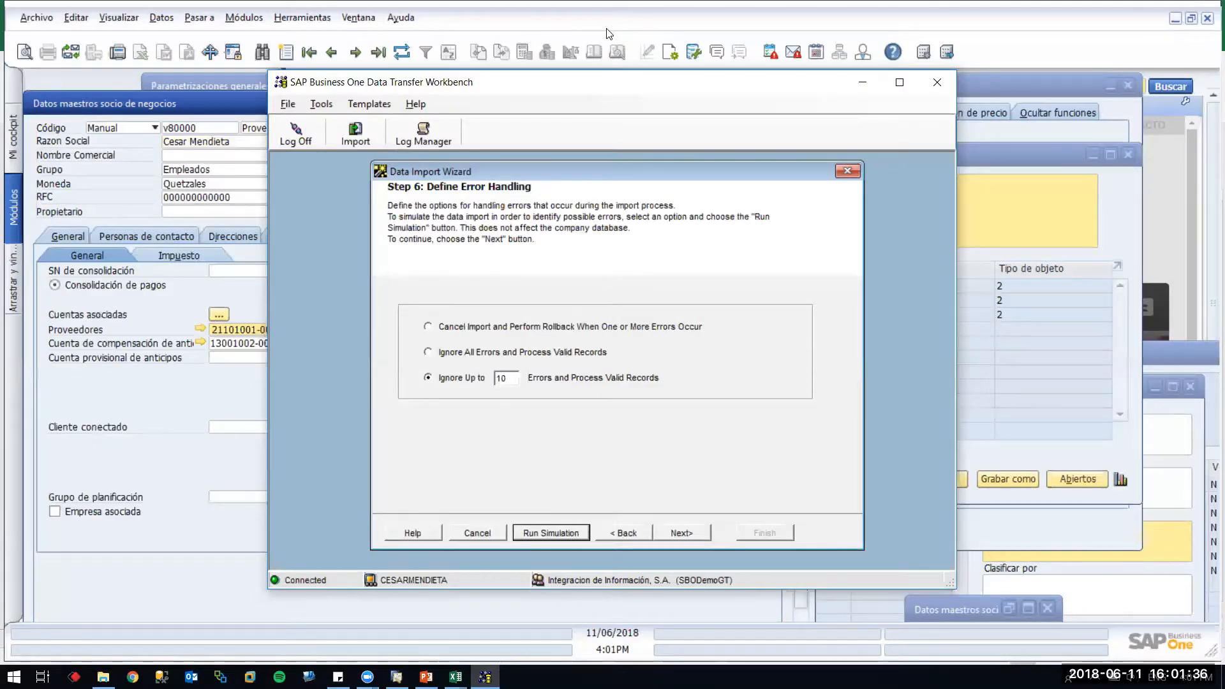
pyautogui.click(131, 197)
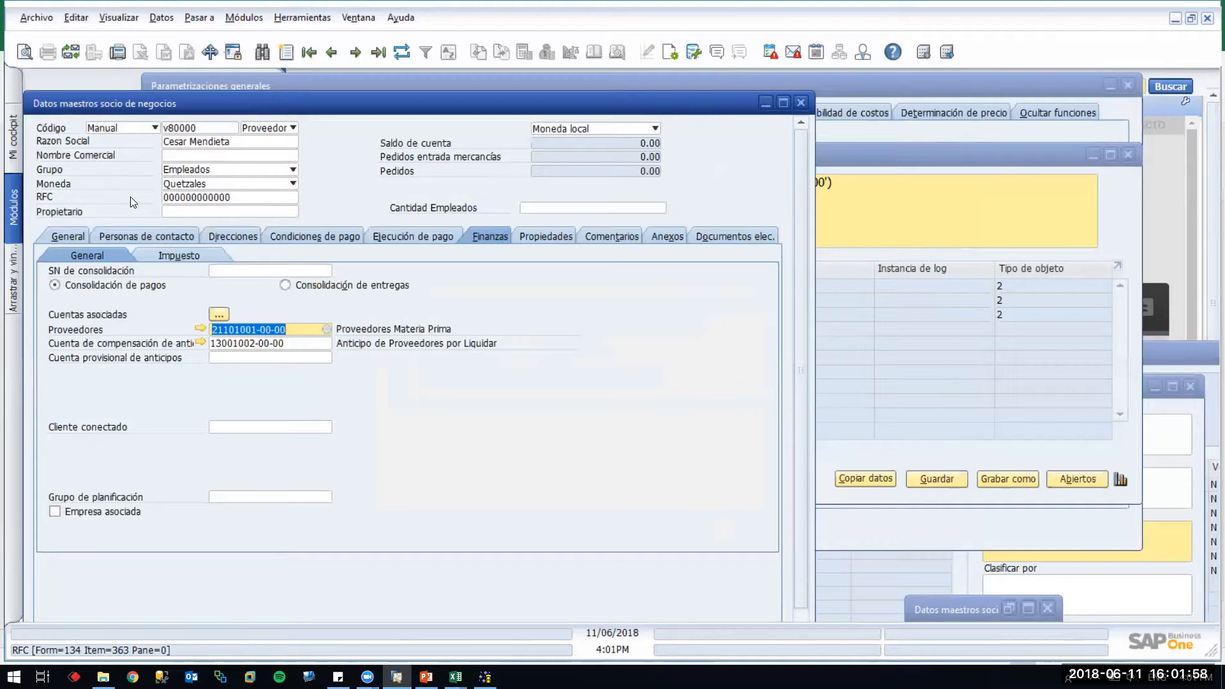
# Close and reopen Business Partner Master Data, loading partner v80000
pyautogui.click(800, 102)
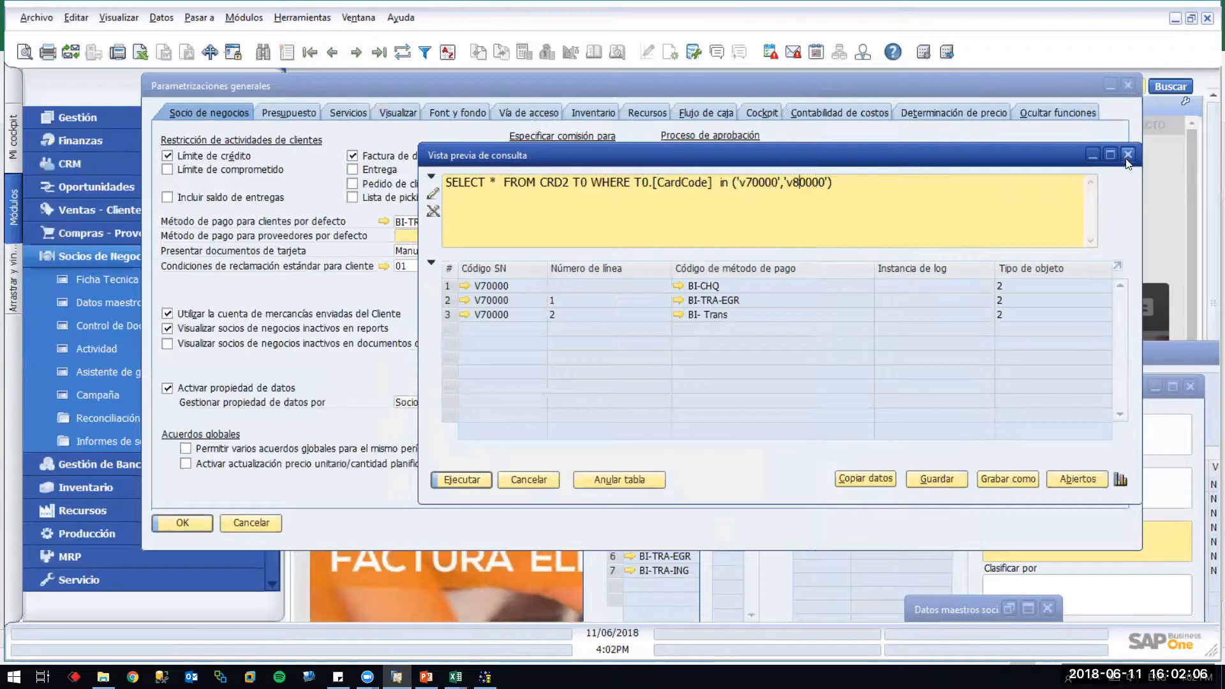
pyautogui.click(115, 299)
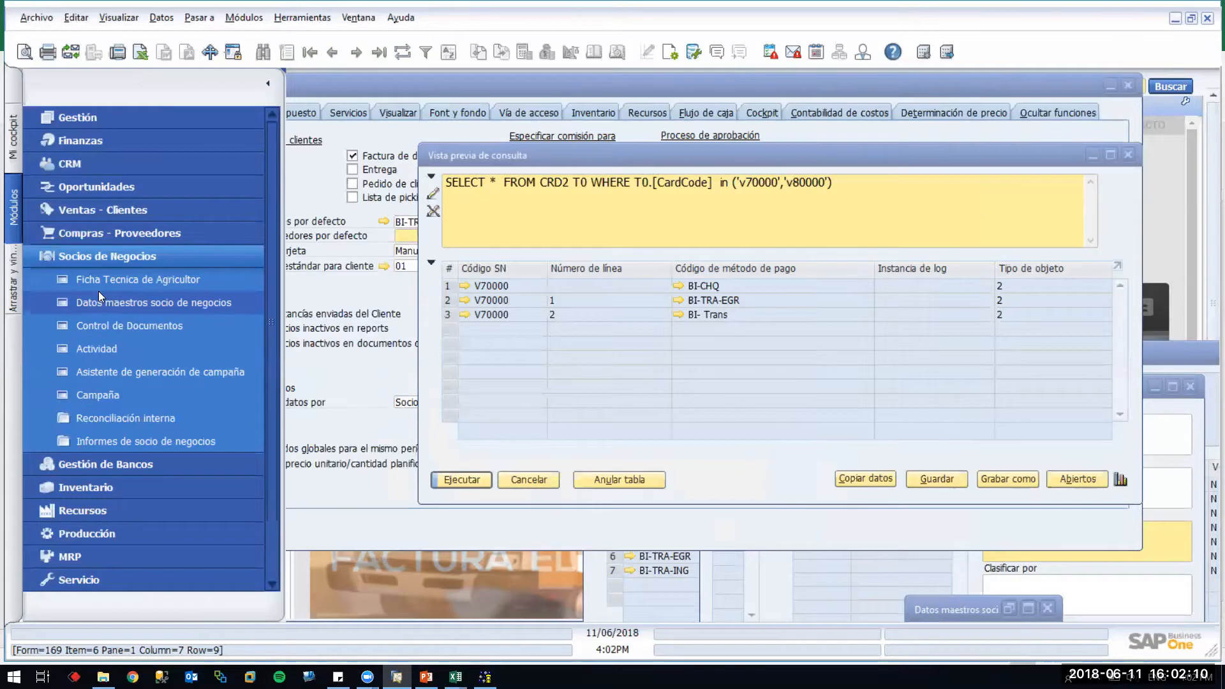
pyautogui.click(100, 297)
pyautogui.write('v80000')
pyautogui.press('Return')
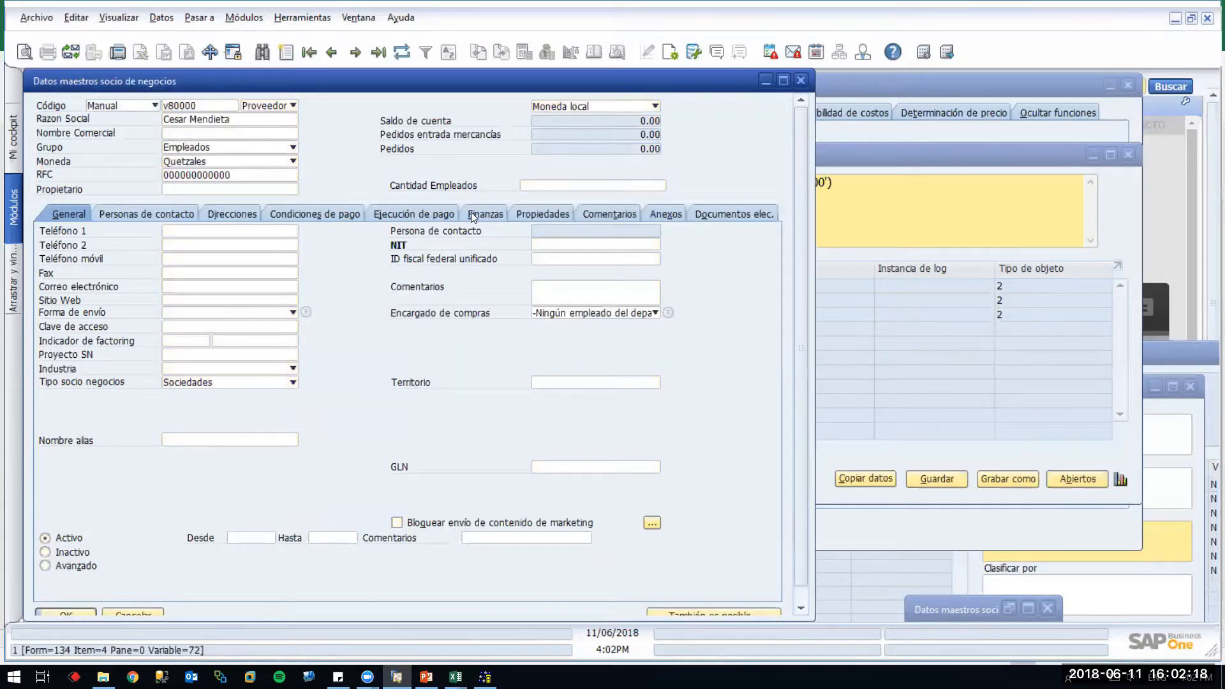
# Tick Incluir for payment method BCG-CHQ on Ejecución de pago and update the partner
pyautogui.click(450, 212)
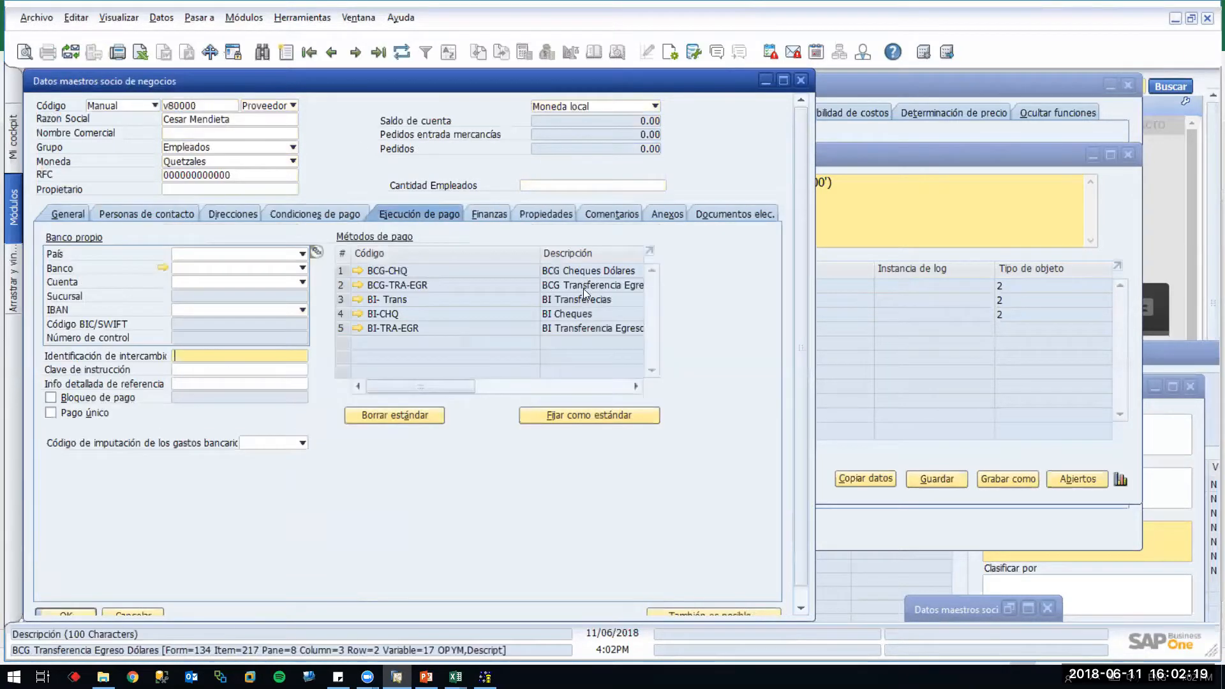
pyautogui.click(507, 386)
pyautogui.click(600, 384)
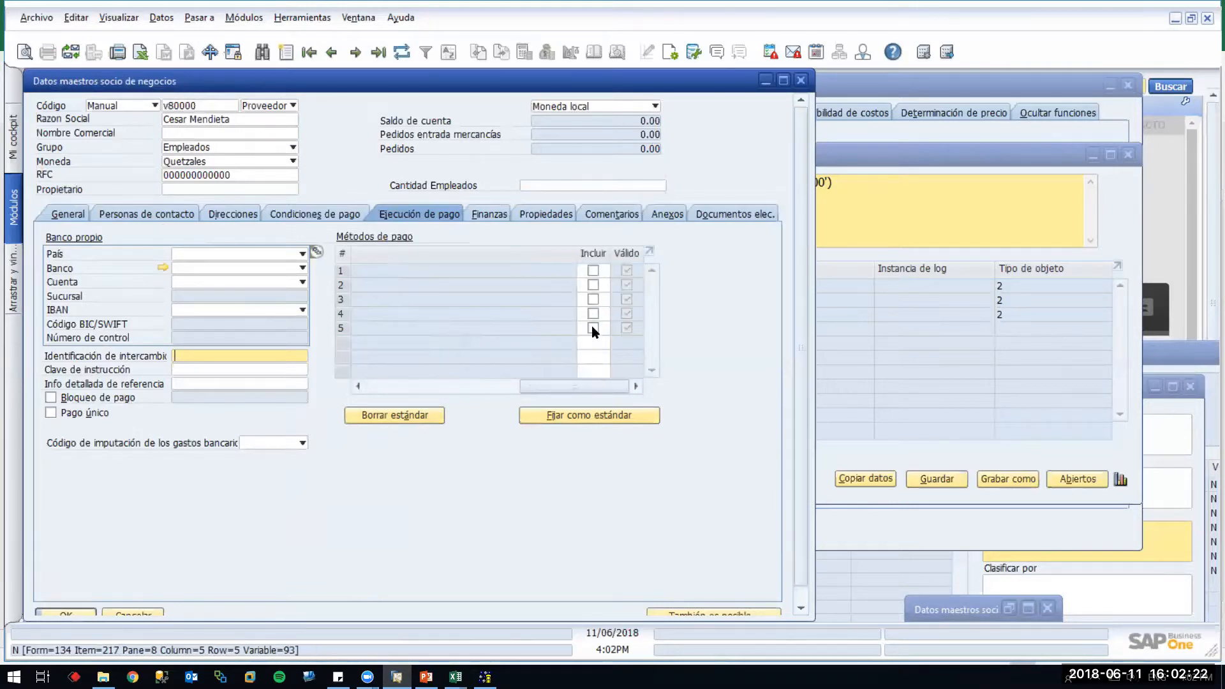
pyautogui.click(593, 270)
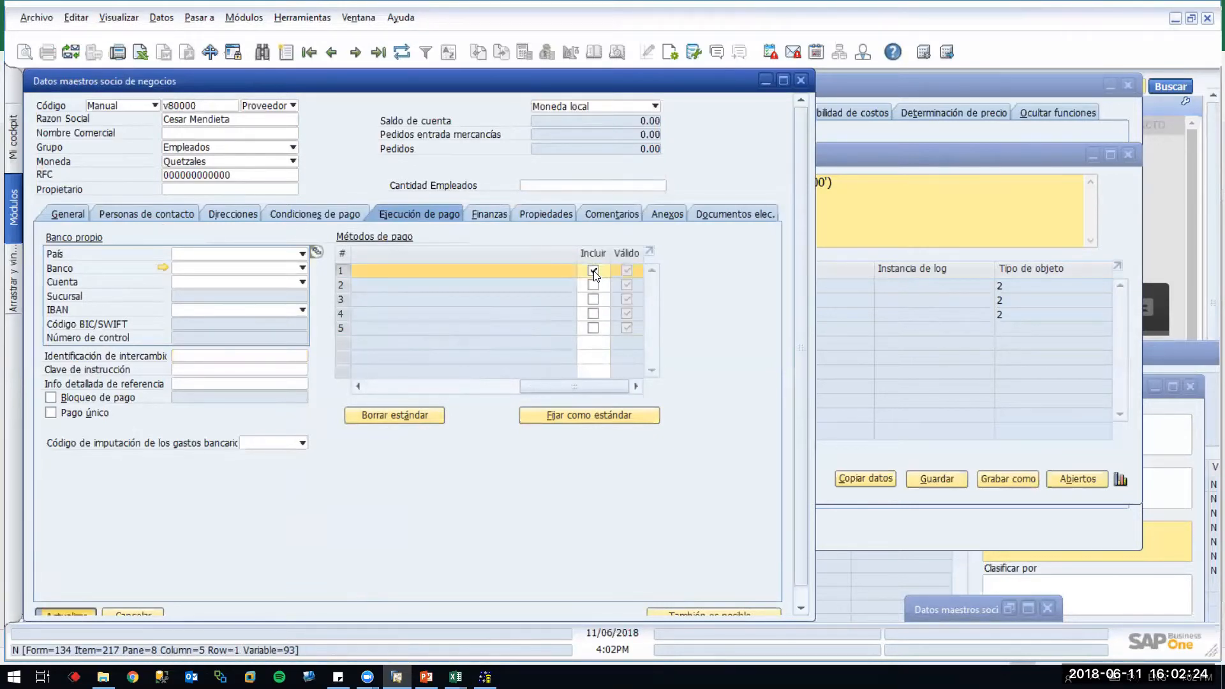
pyautogui.press('Return')
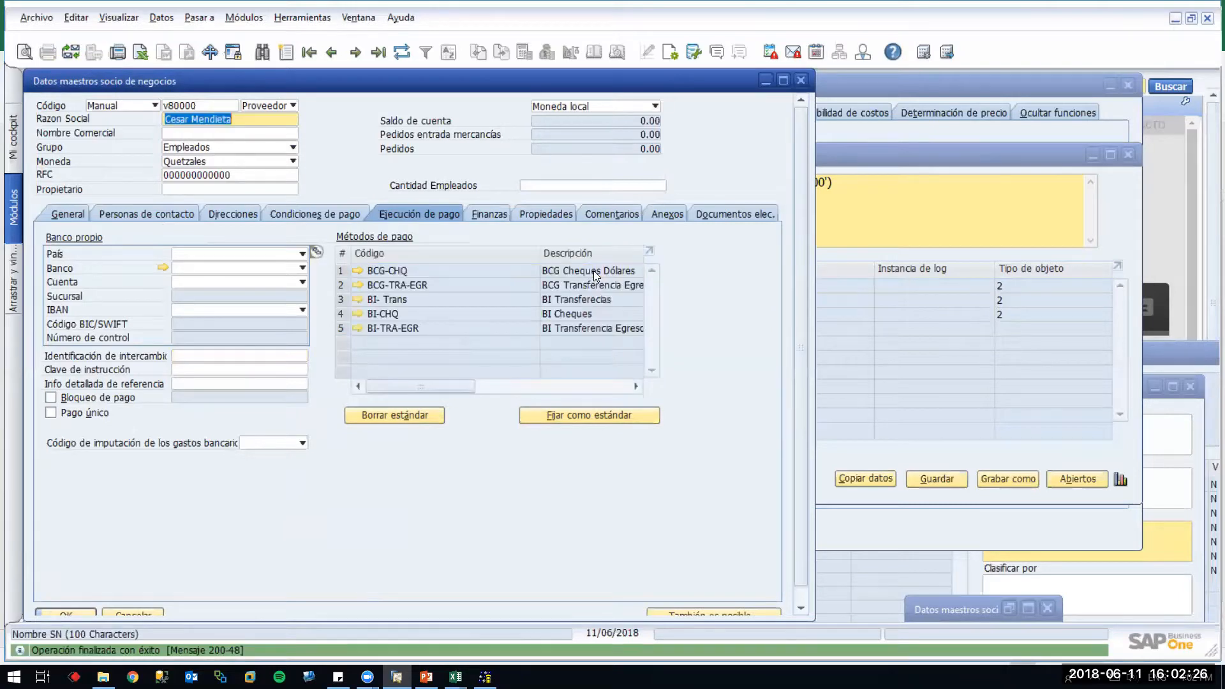
pyautogui.hotkey('alt', 'Tab')
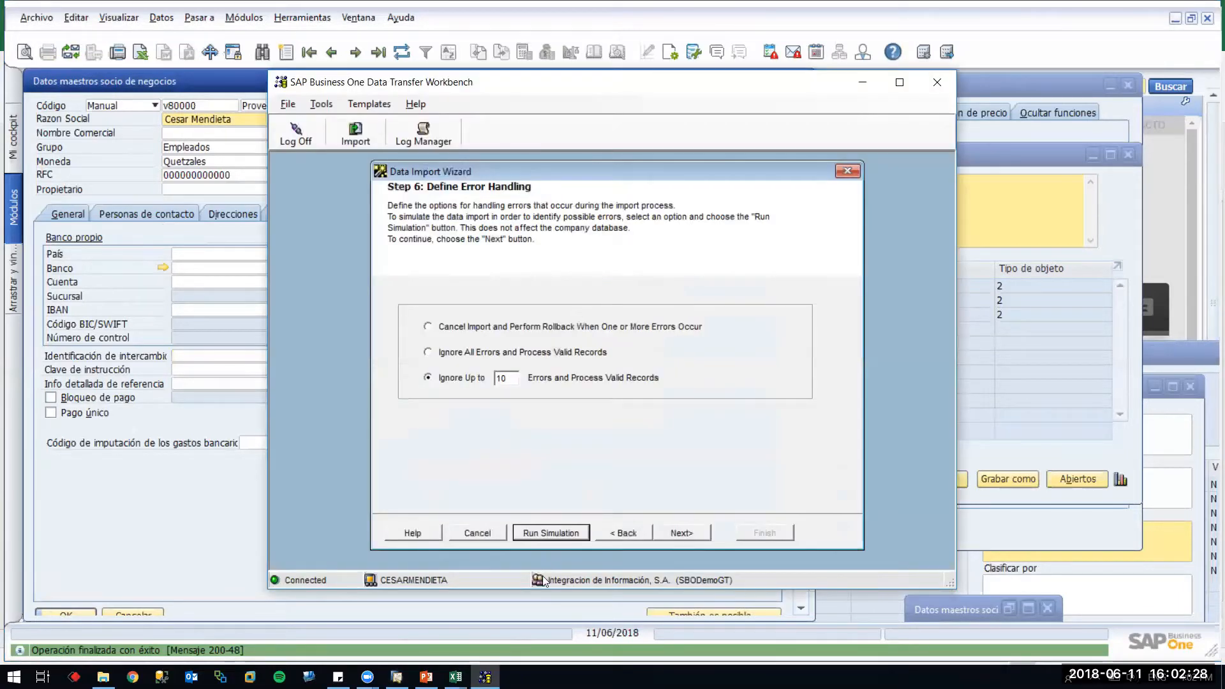
# Rerun the simulation, close its empty log, and return to the error-handling step
pyautogui.click(543, 540)
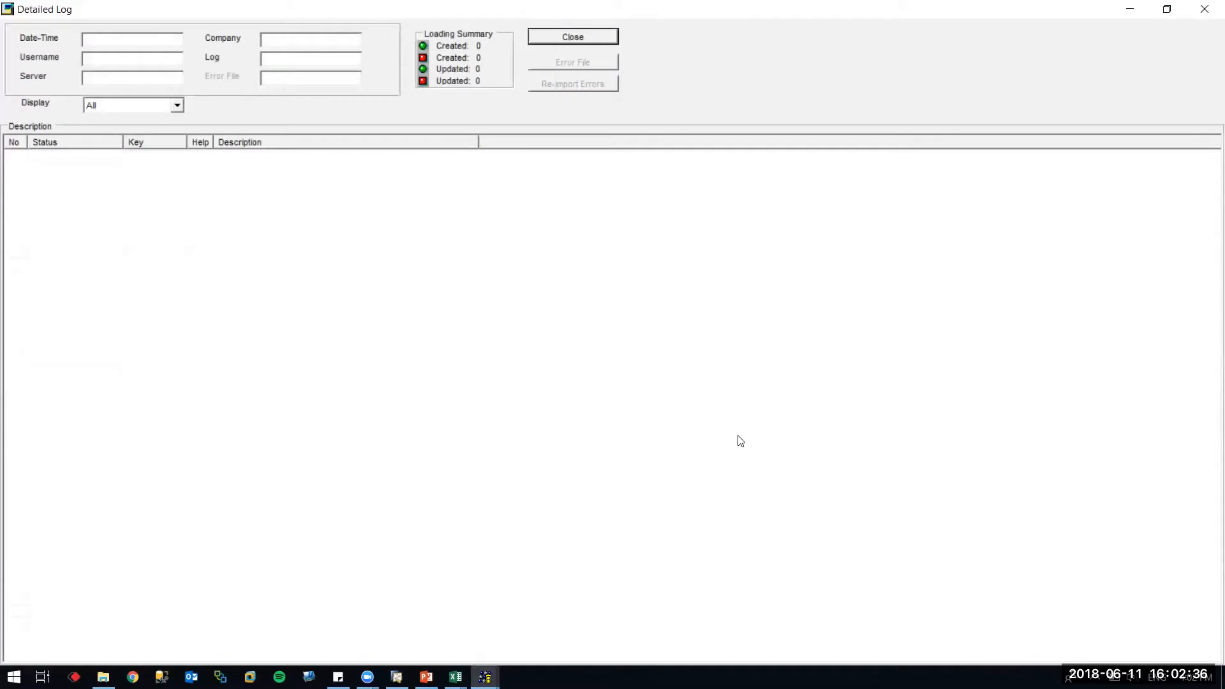
pyautogui.click(1205, 9)
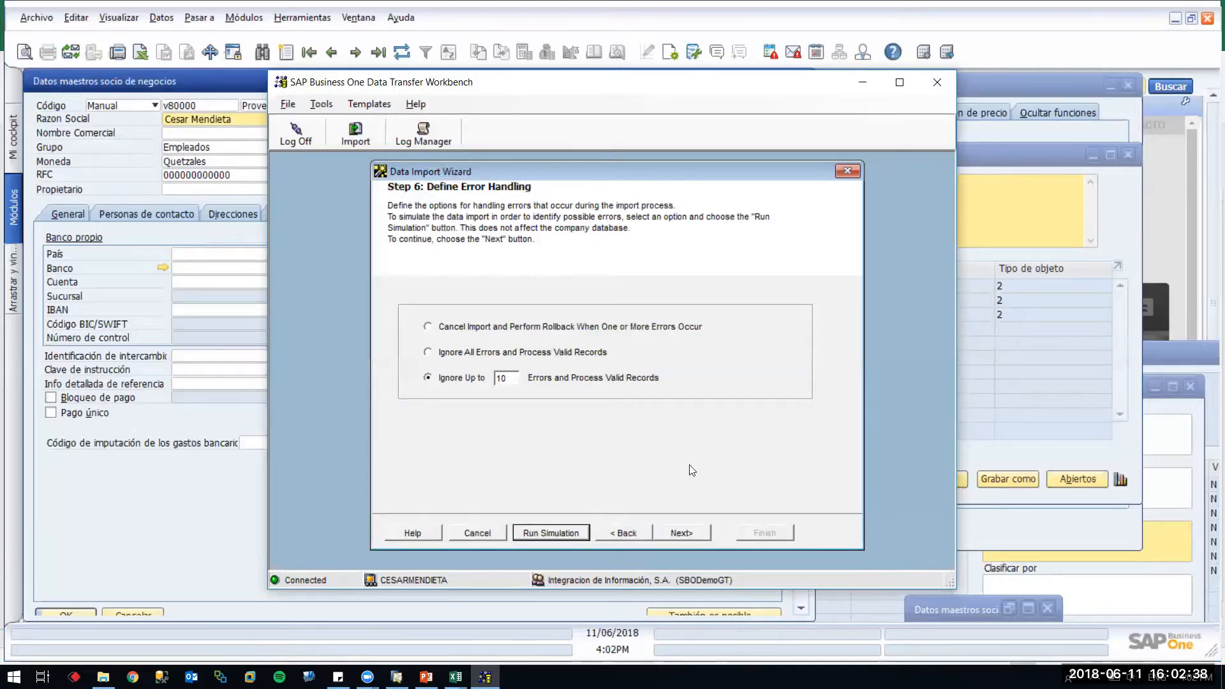
pyautogui.click(629, 532)
pyautogui.click(684, 533)
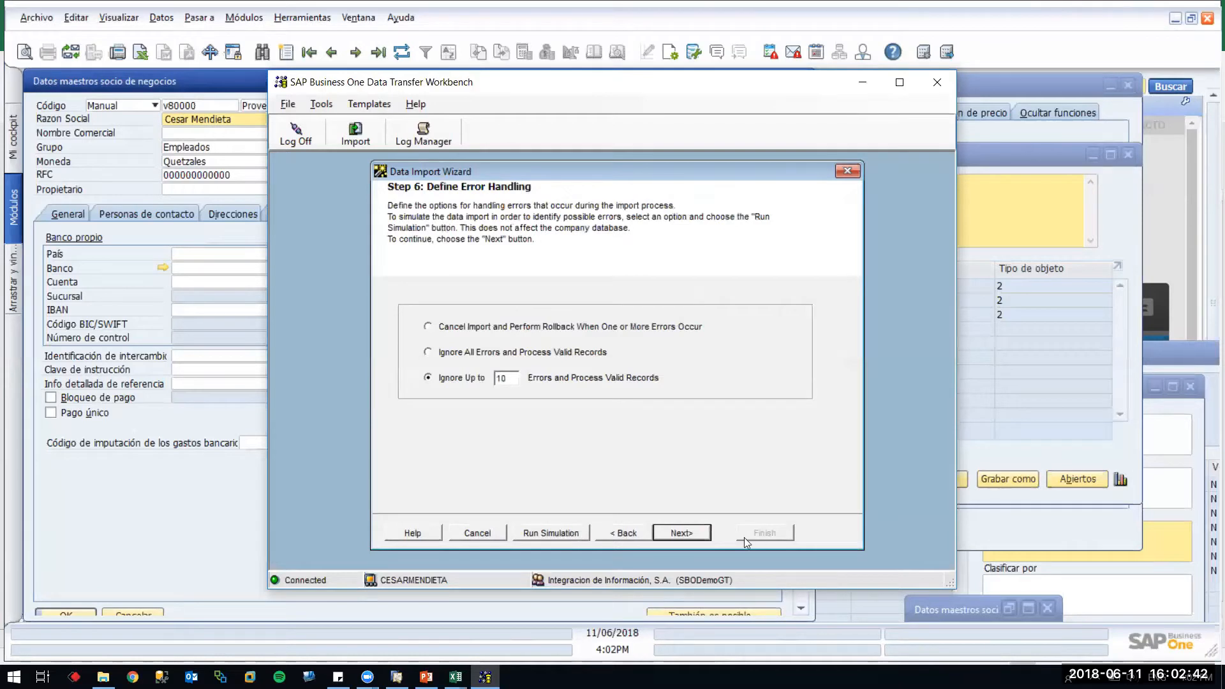
# Run the real import (1 error, 0 objects updated), then log off and close the workbench
pyautogui.click(697, 534)
pyautogui.click(698, 534)
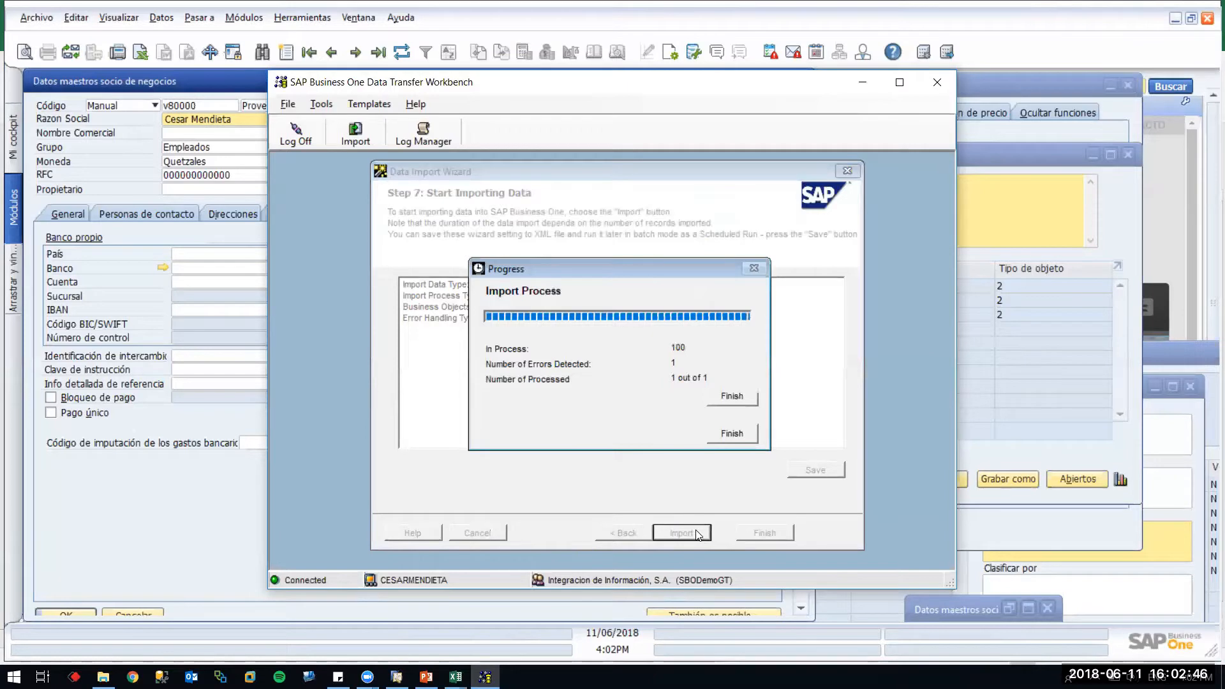
pyautogui.click(730, 435)
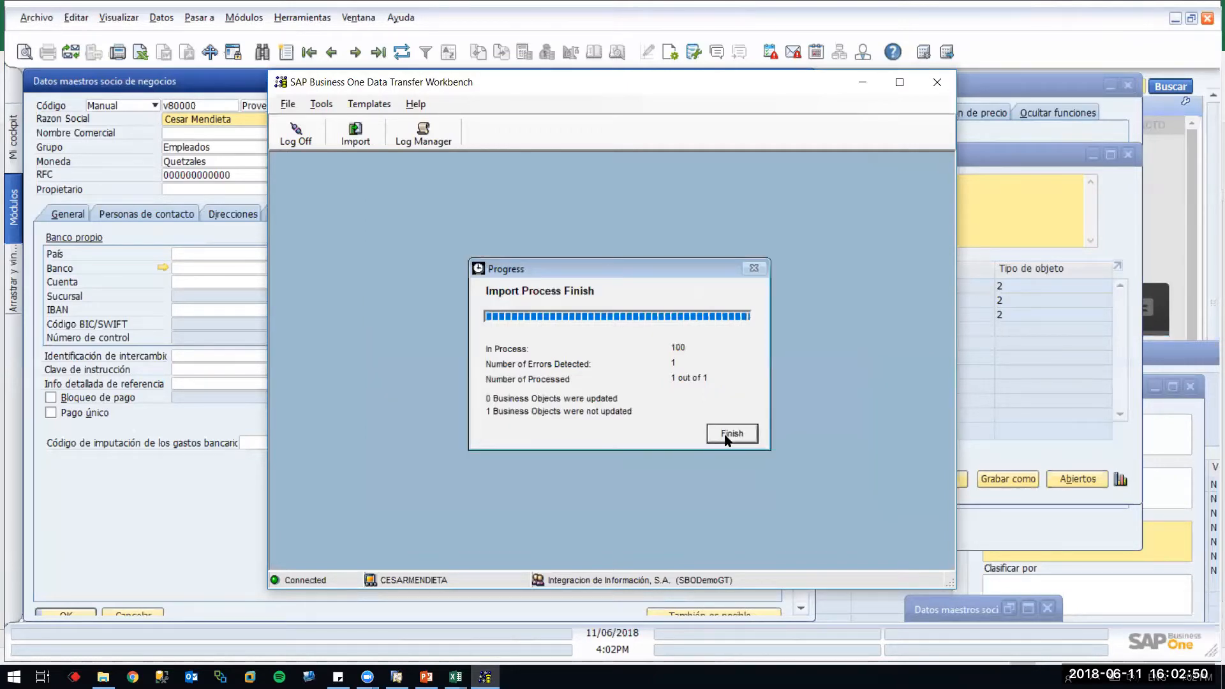
pyautogui.click(594, 36)
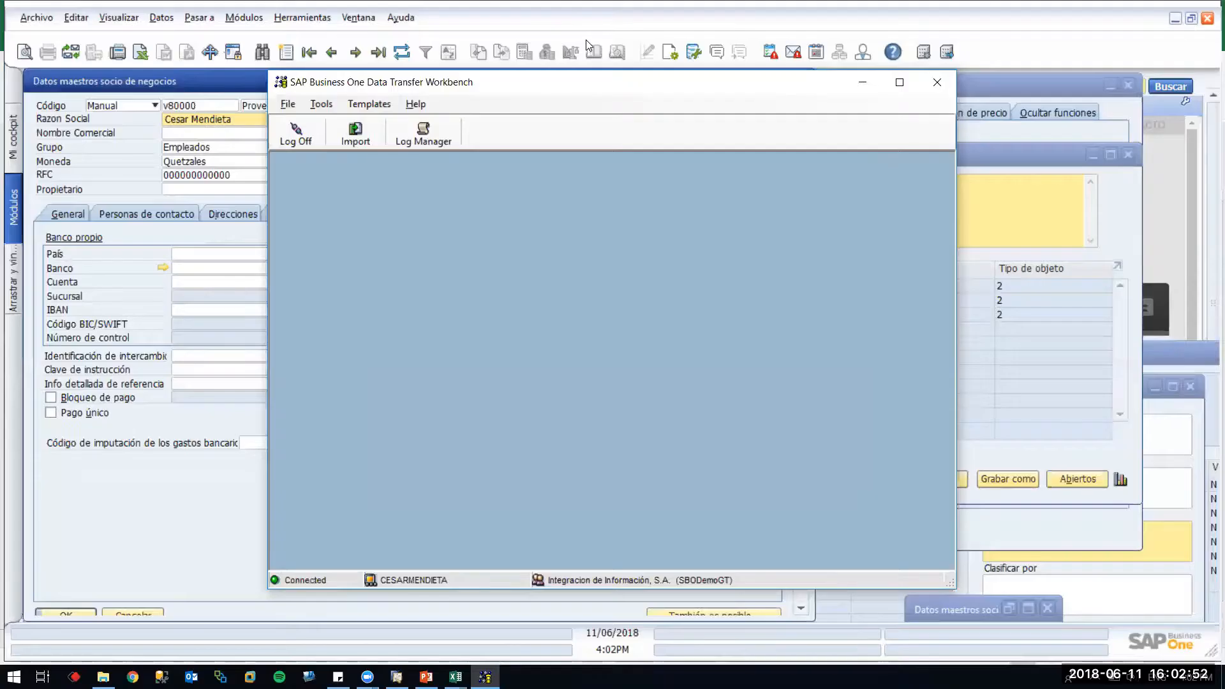
pyautogui.click(309, 127)
pyautogui.click(934, 82)
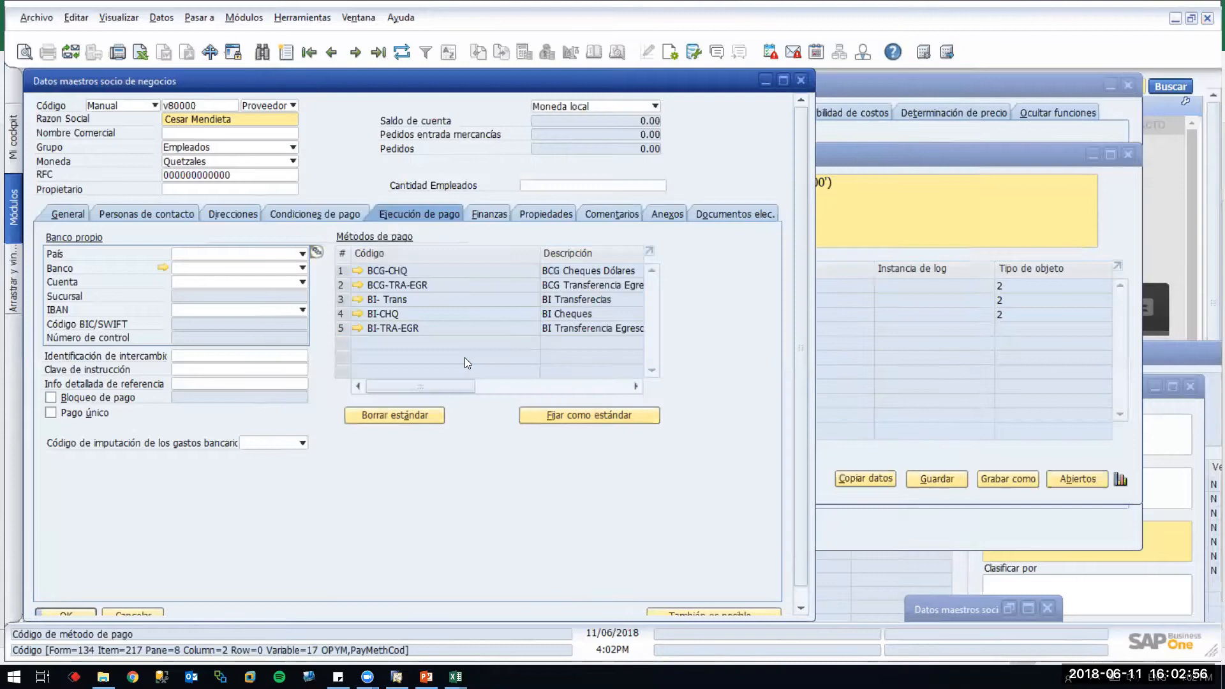
# Relaunch Data Transfer Workbench from the Windows search to reach its company logon window
pyautogui.press('super')
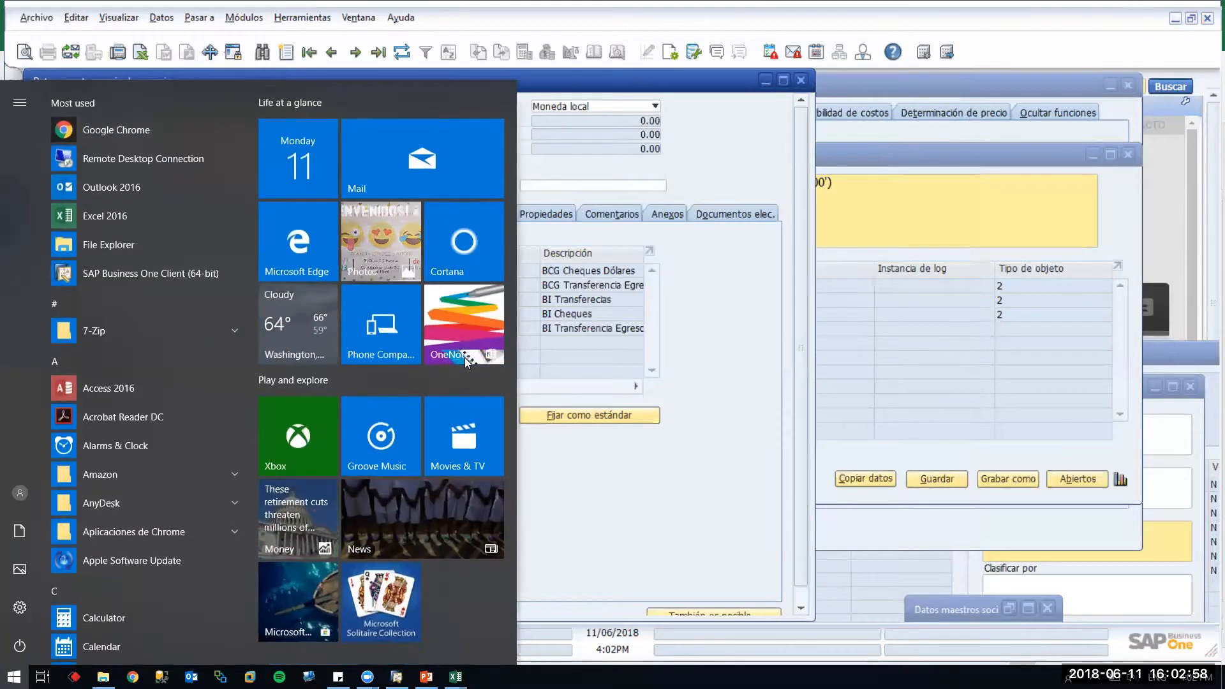
pyautogui.write('date')
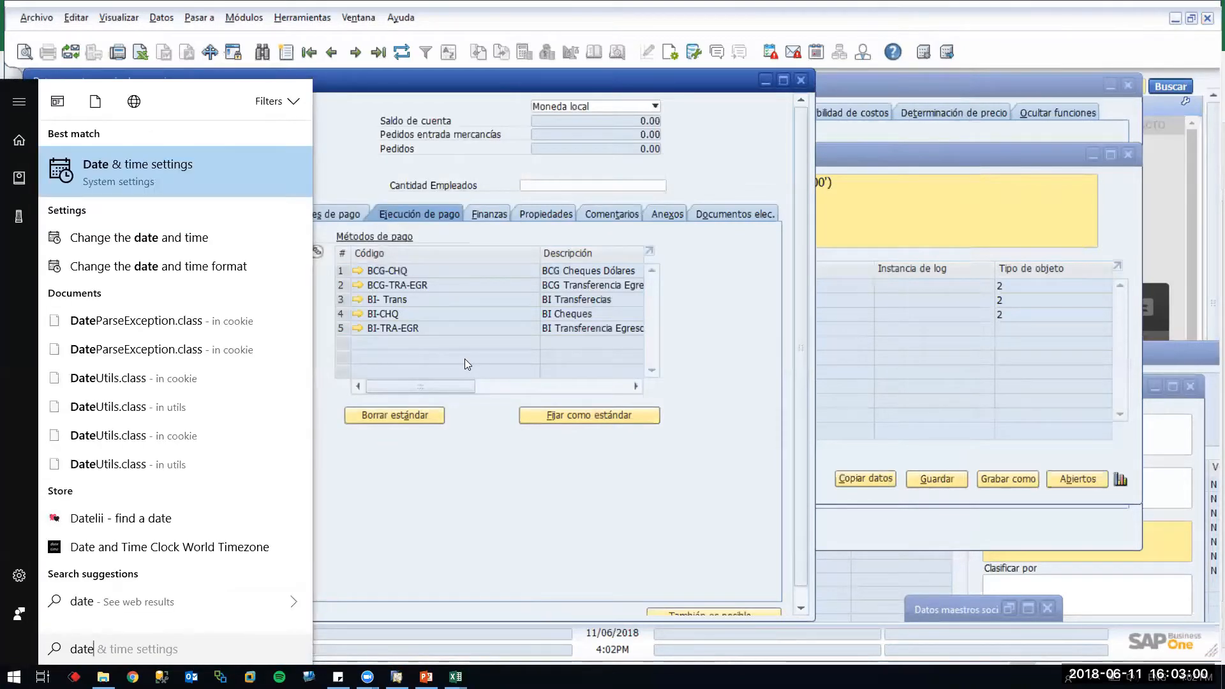
pyautogui.press('BackSpace')
pyautogui.press('BackSpace')
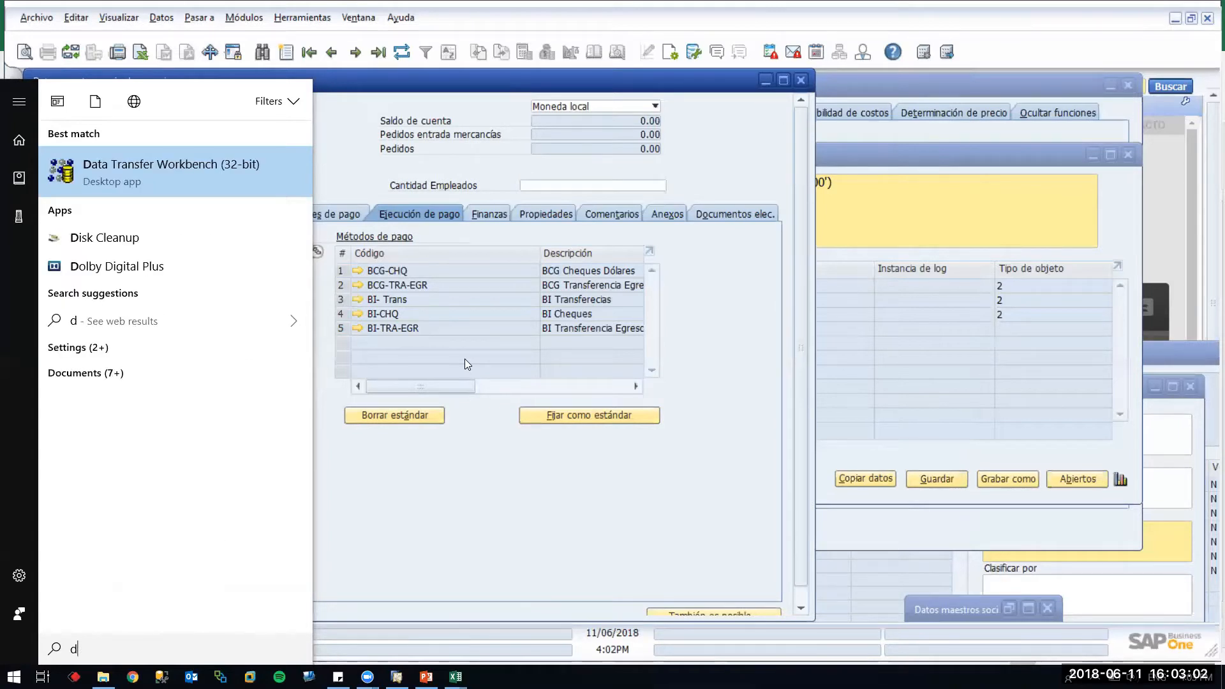
pyautogui.press('Return')
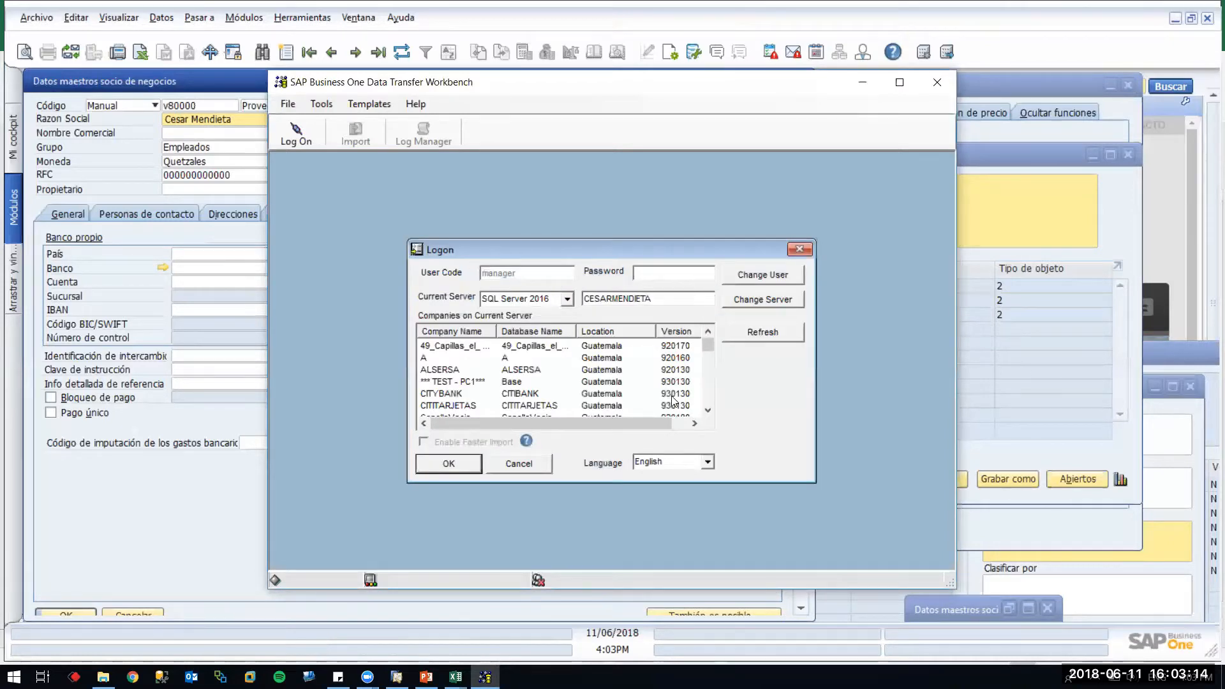
# Log on to the SBODemoGT company in Data Transfer Workbench
pyautogui.click(708, 383)
pyautogui.click(708, 386)
pyautogui.click(709, 386)
pyautogui.click(708, 386)
pyautogui.click(714, 359)
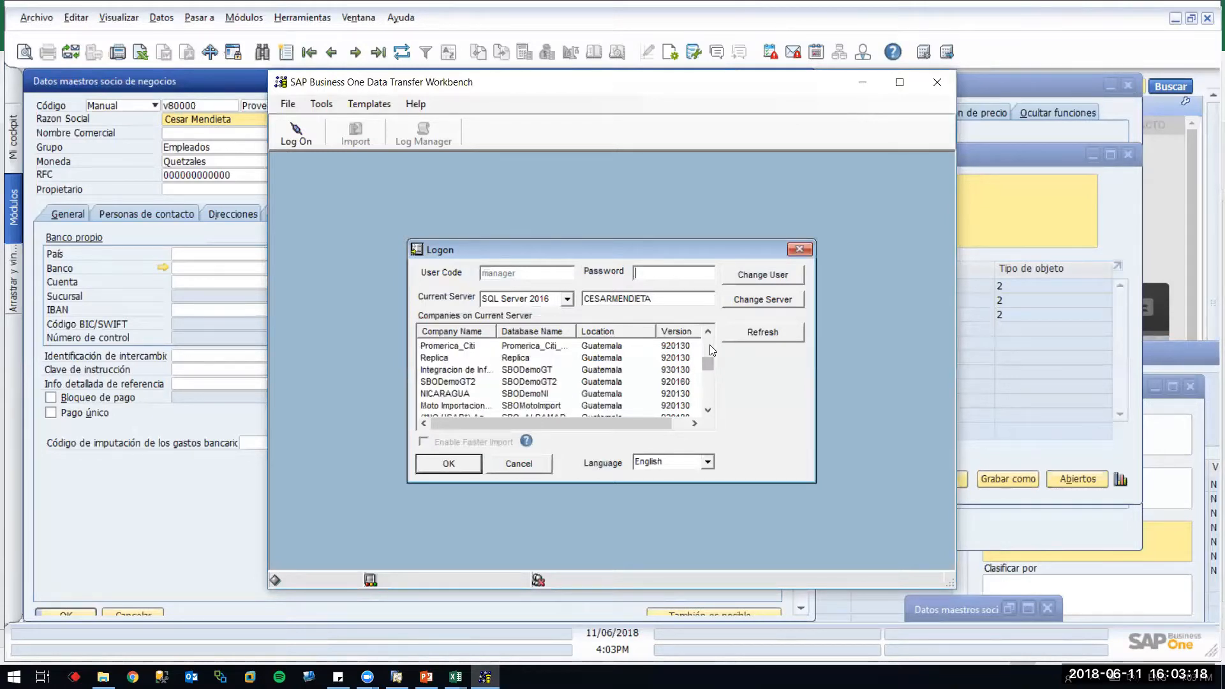
pyautogui.click(572, 371)
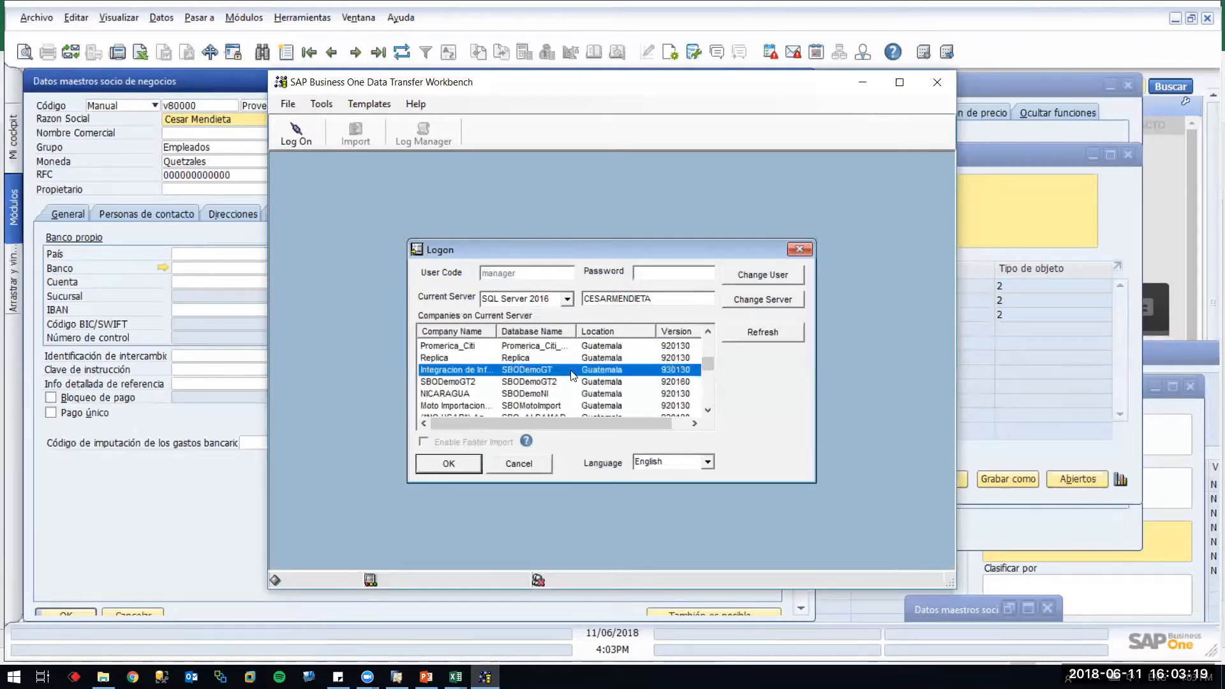
pyautogui.click(662, 270)
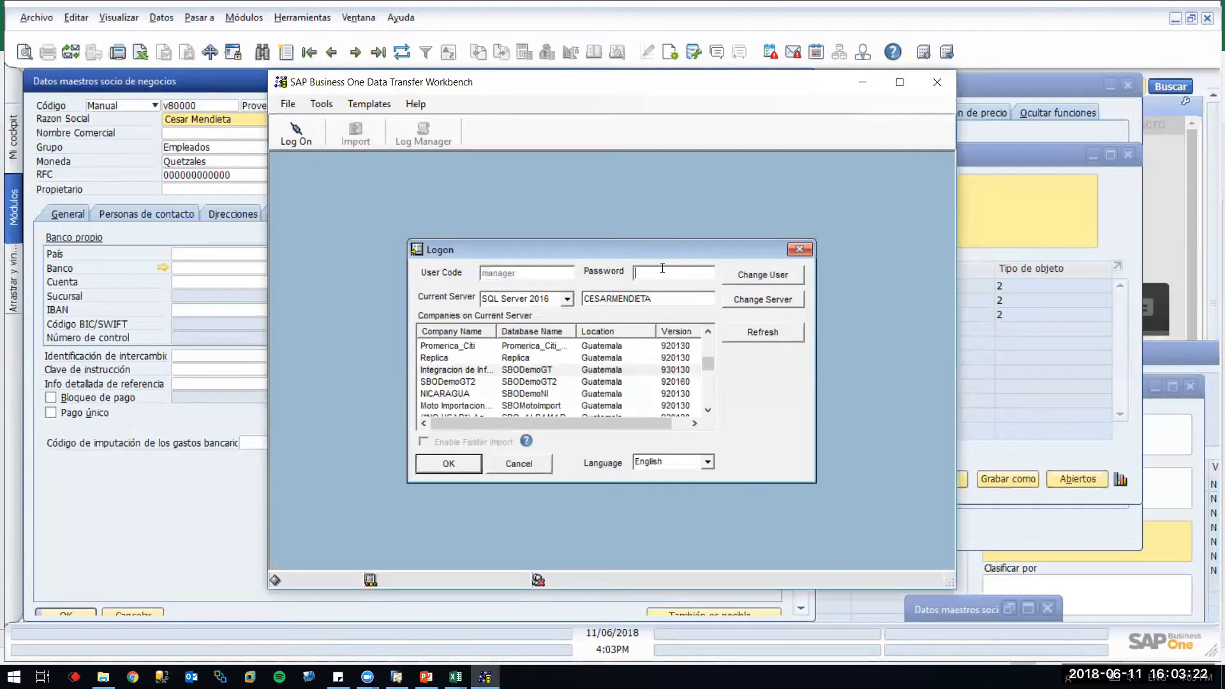
pyautogui.press('Return')
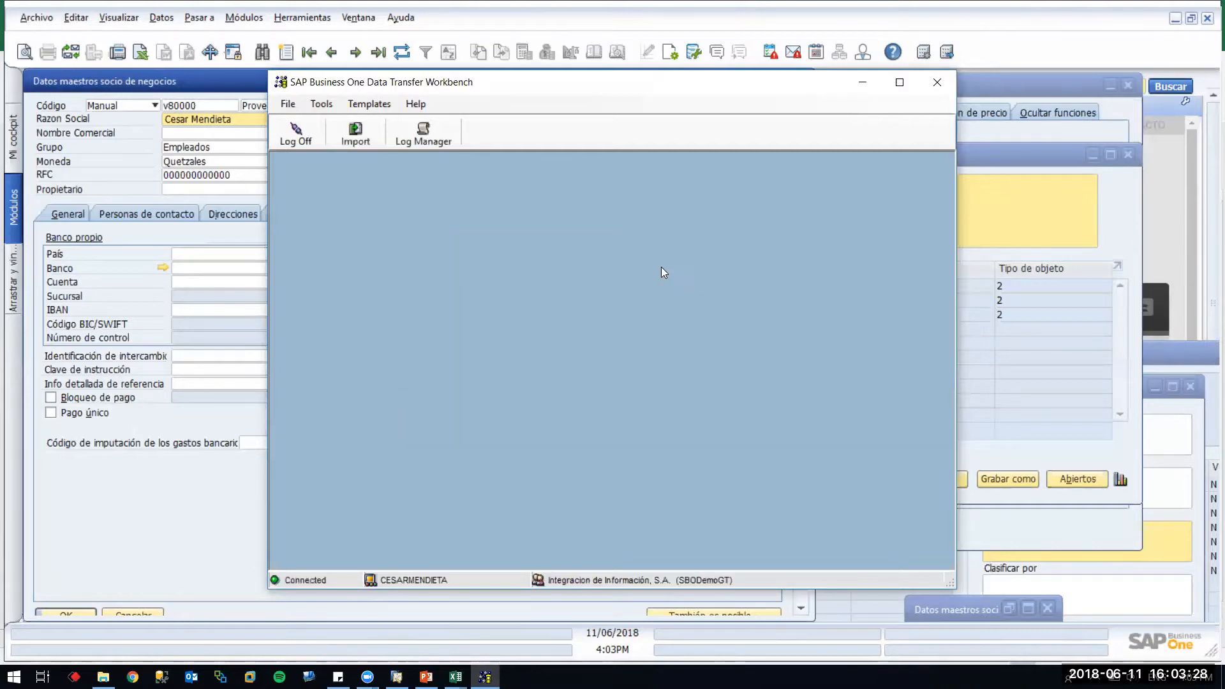
# Start a master data import and choose Business Partner Master Data as the object
pyautogui.click(356, 134)
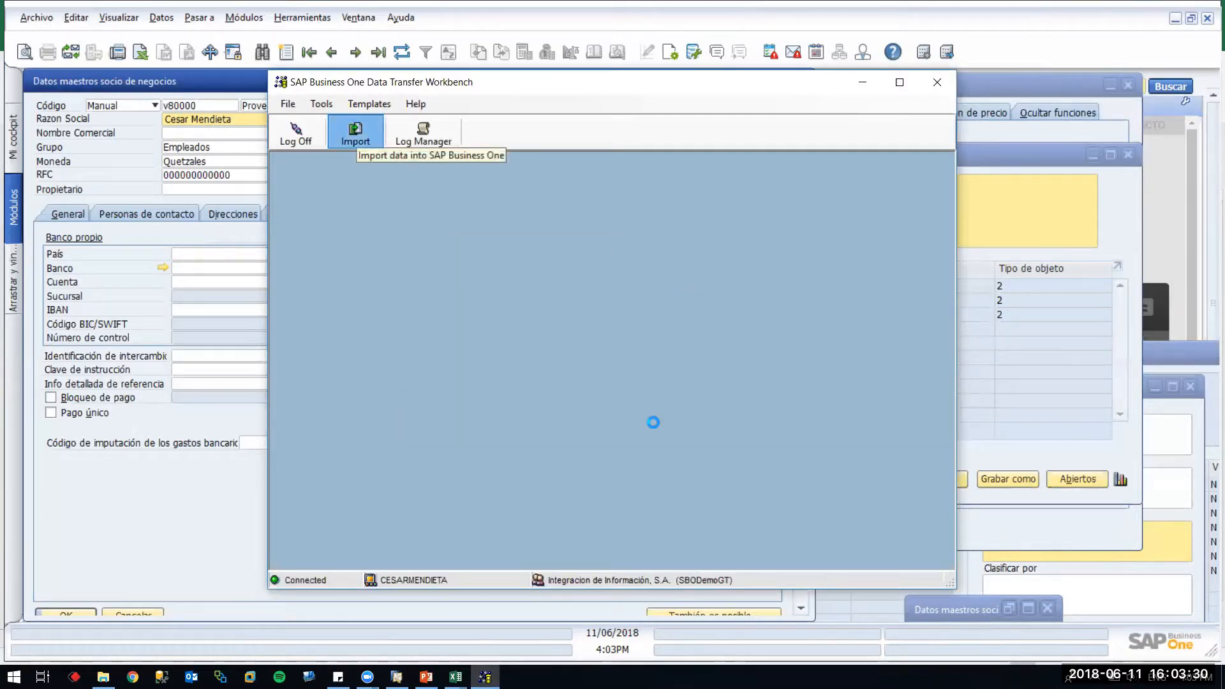
pyautogui.click(483, 346)
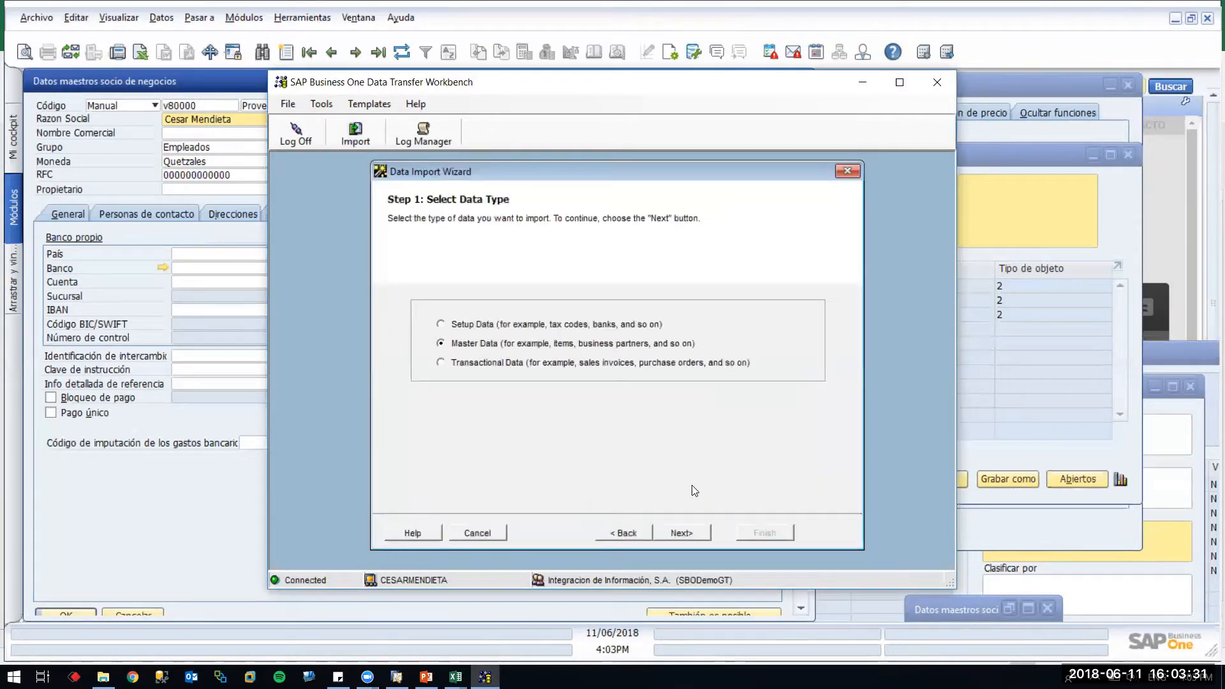
pyautogui.click(681, 532)
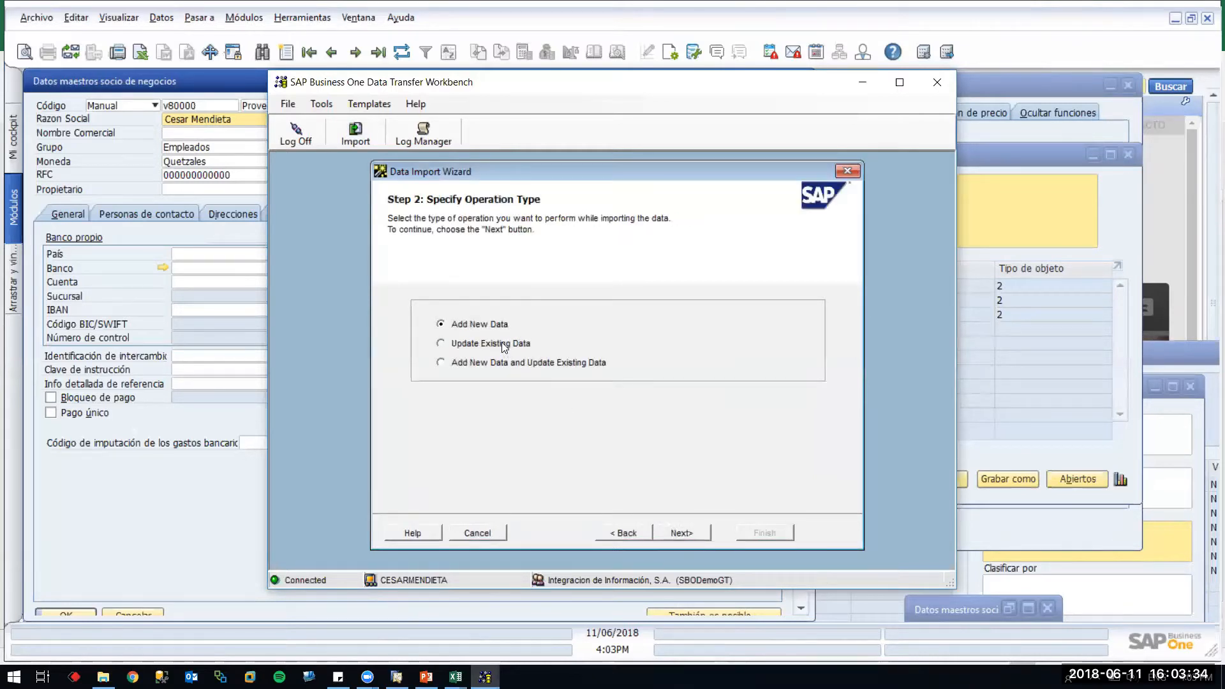
pyautogui.click(681, 533)
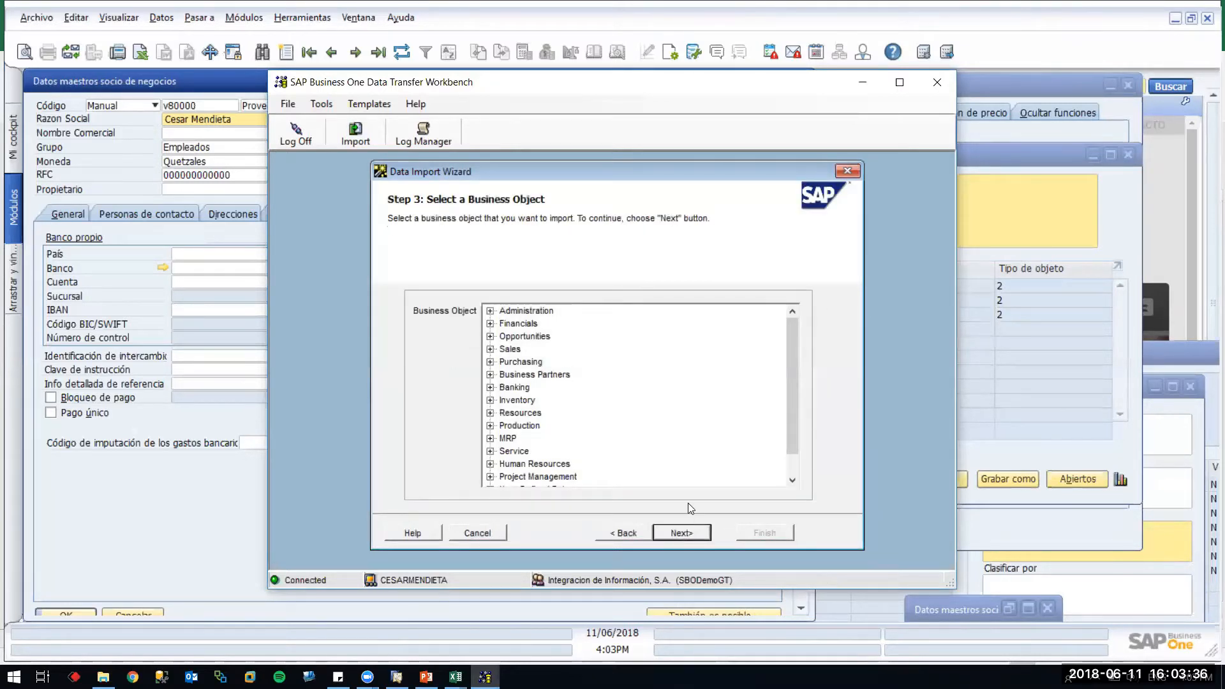
pyautogui.click(620, 532)
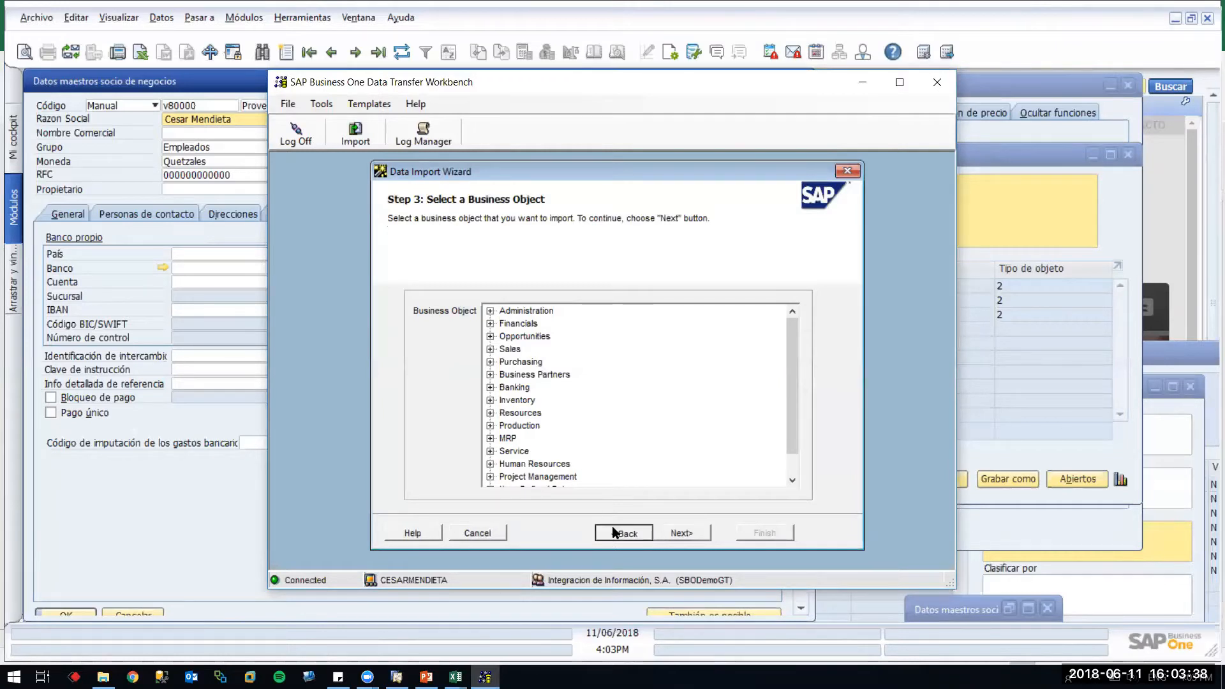
pyautogui.click(680, 533)
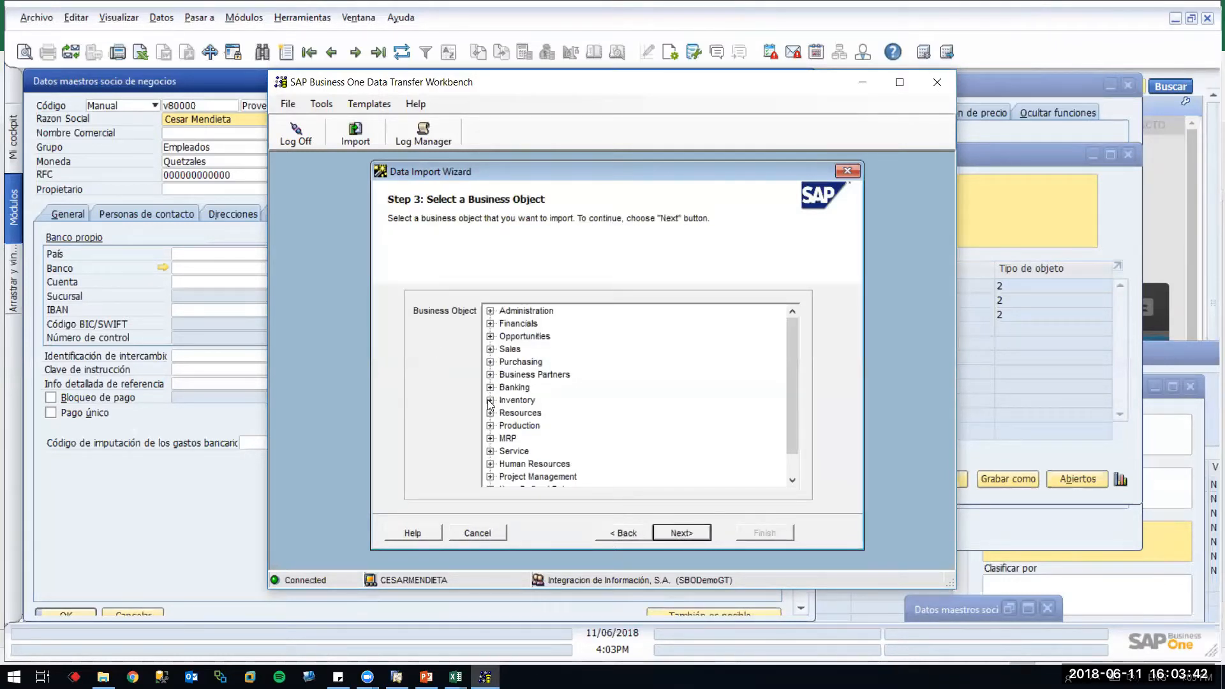
pyautogui.click(490, 374)
pyautogui.click(515, 388)
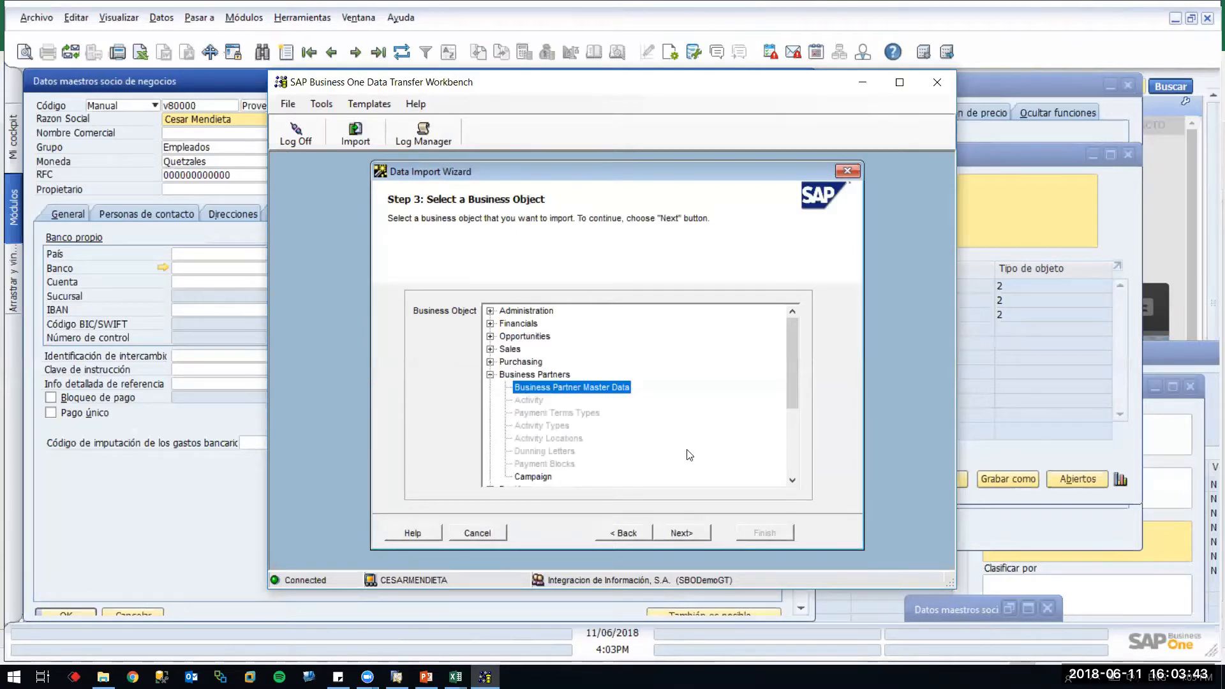
pyautogui.click(692, 533)
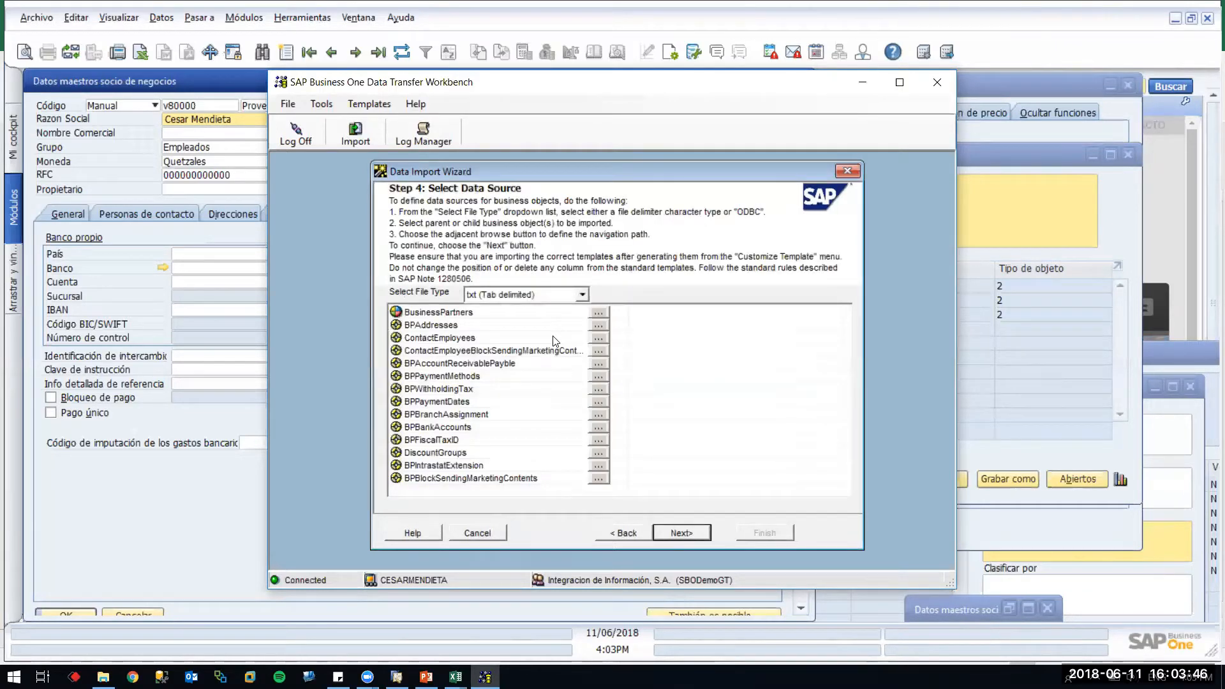
# Simulate the import from OCRD - BusinessPartners1.txt and CRD2 - BPPaymentMethodsv2.txt, then close the log
pyautogui.click(599, 312)
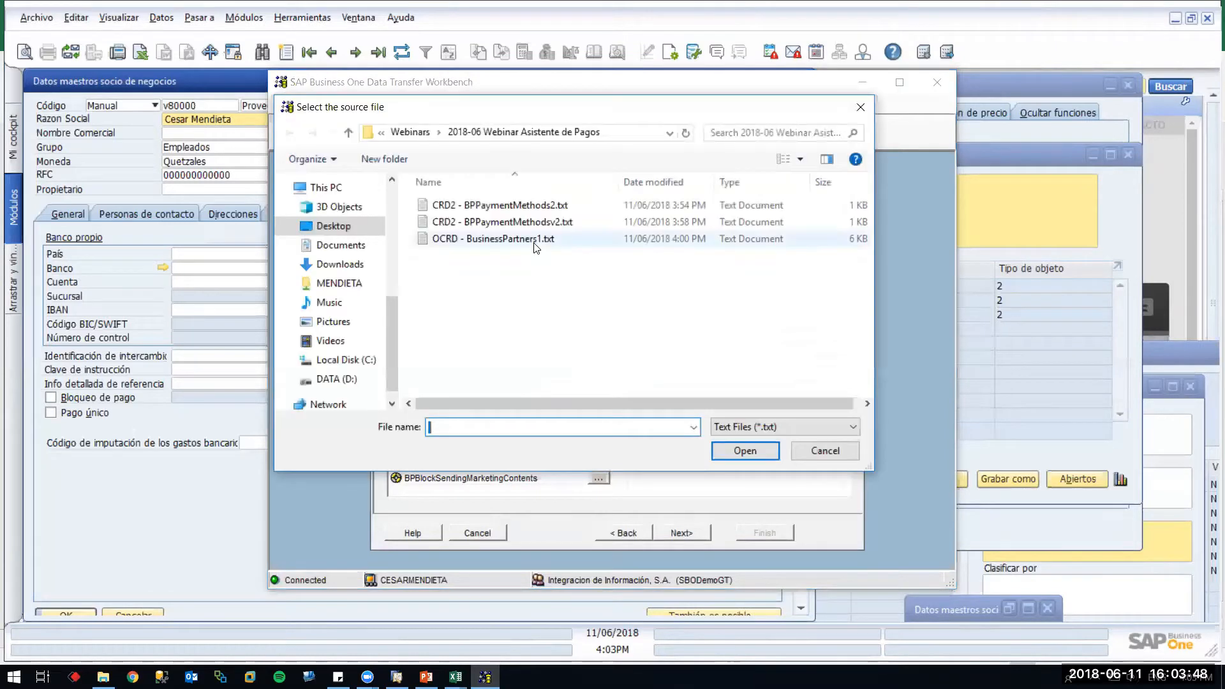
pyautogui.doubleClick(502, 236)
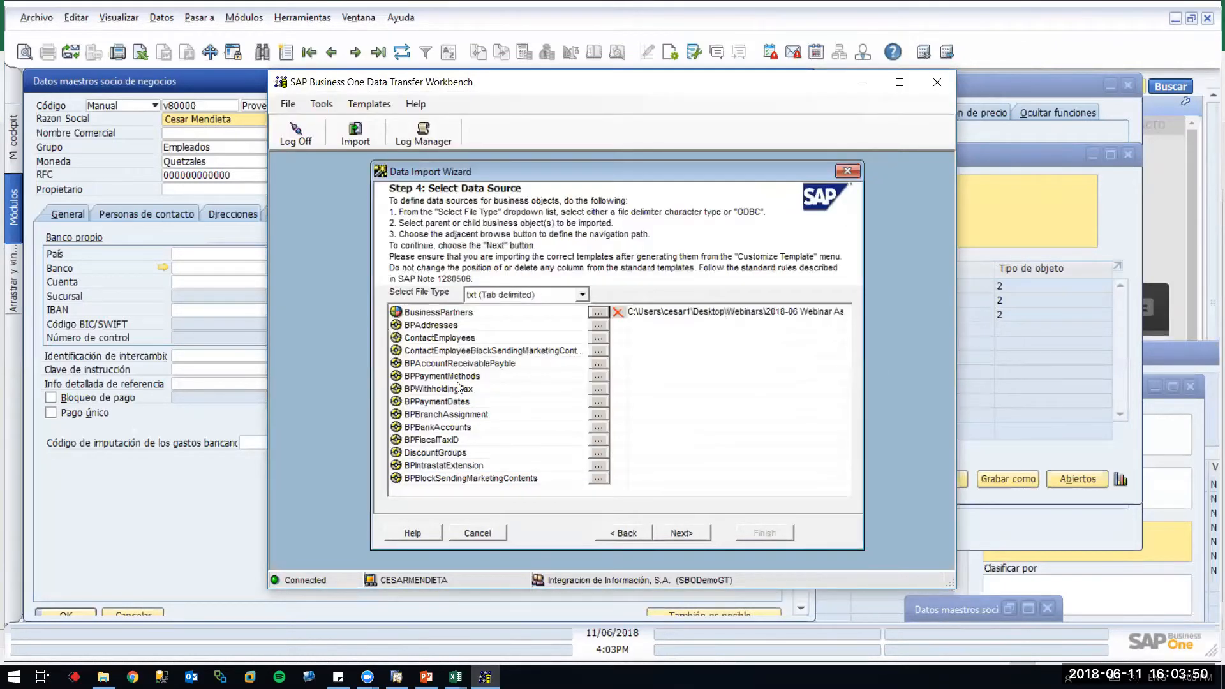
pyautogui.click(599, 376)
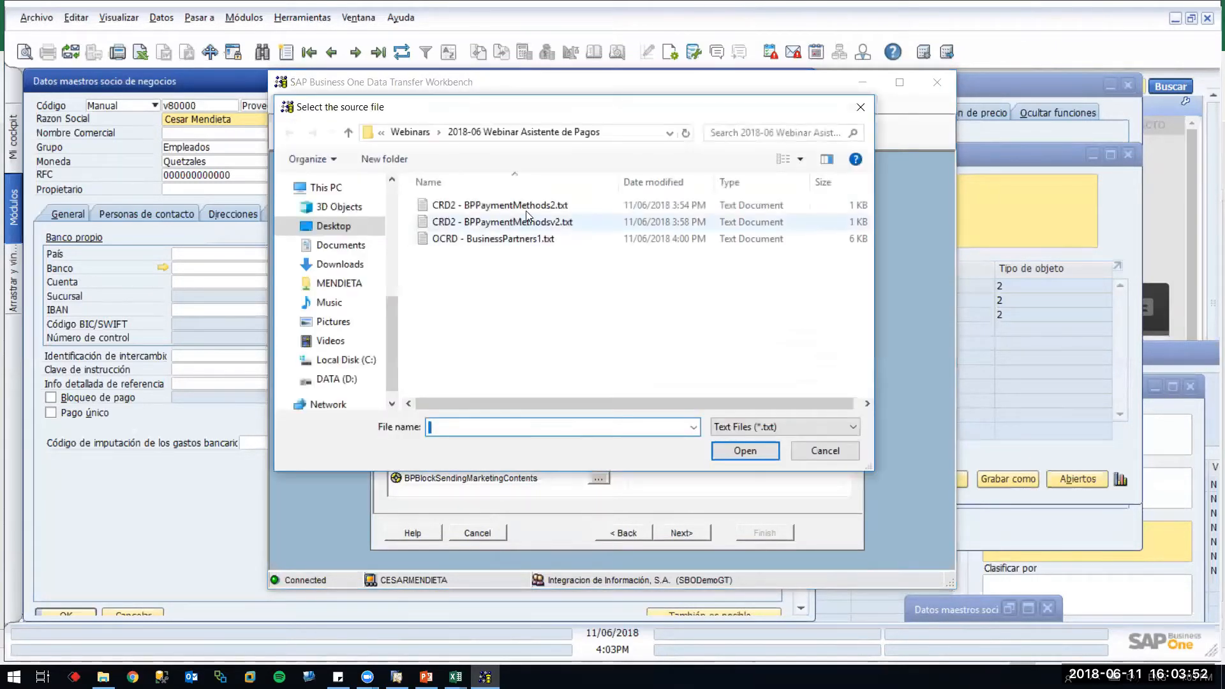
pyautogui.doubleClick(553, 222)
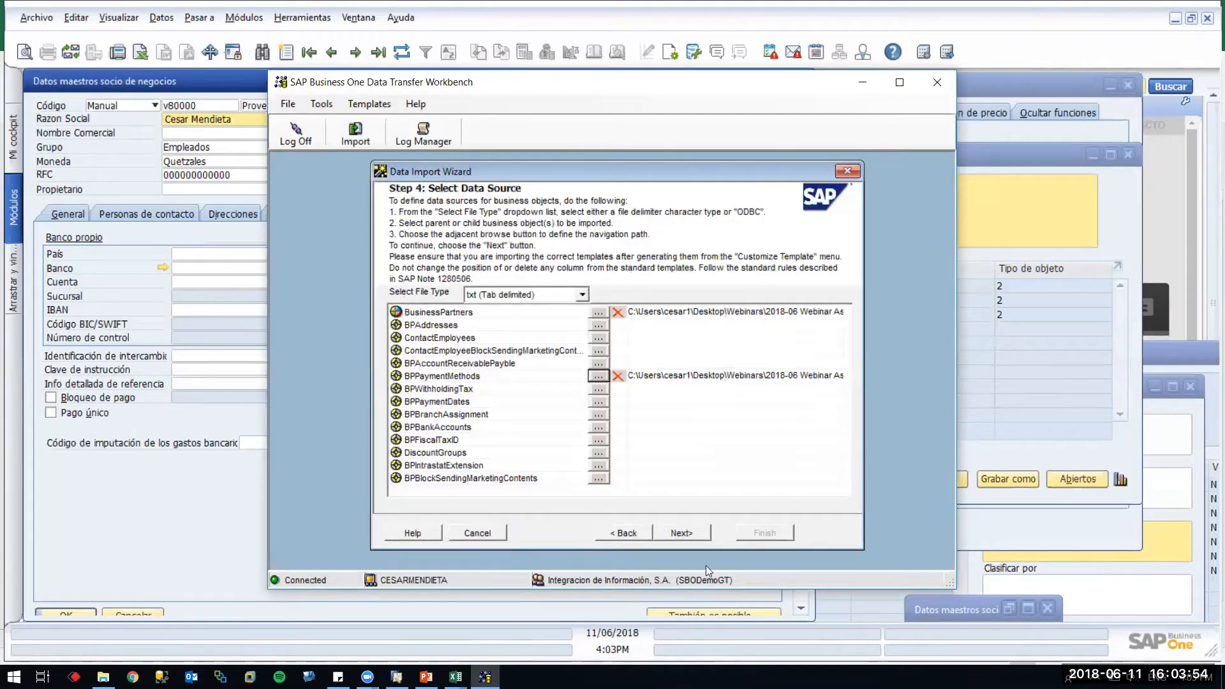
pyautogui.click(680, 532)
pyautogui.click(680, 532)
pyautogui.click(577, 533)
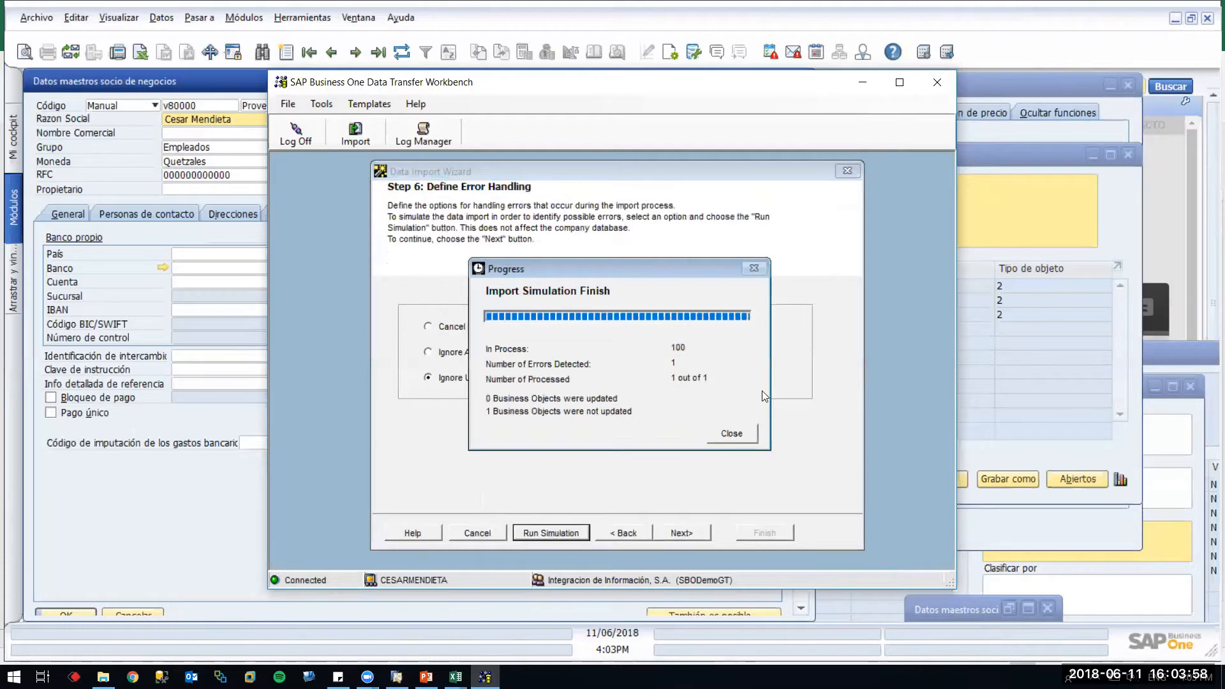
pyautogui.click(740, 433)
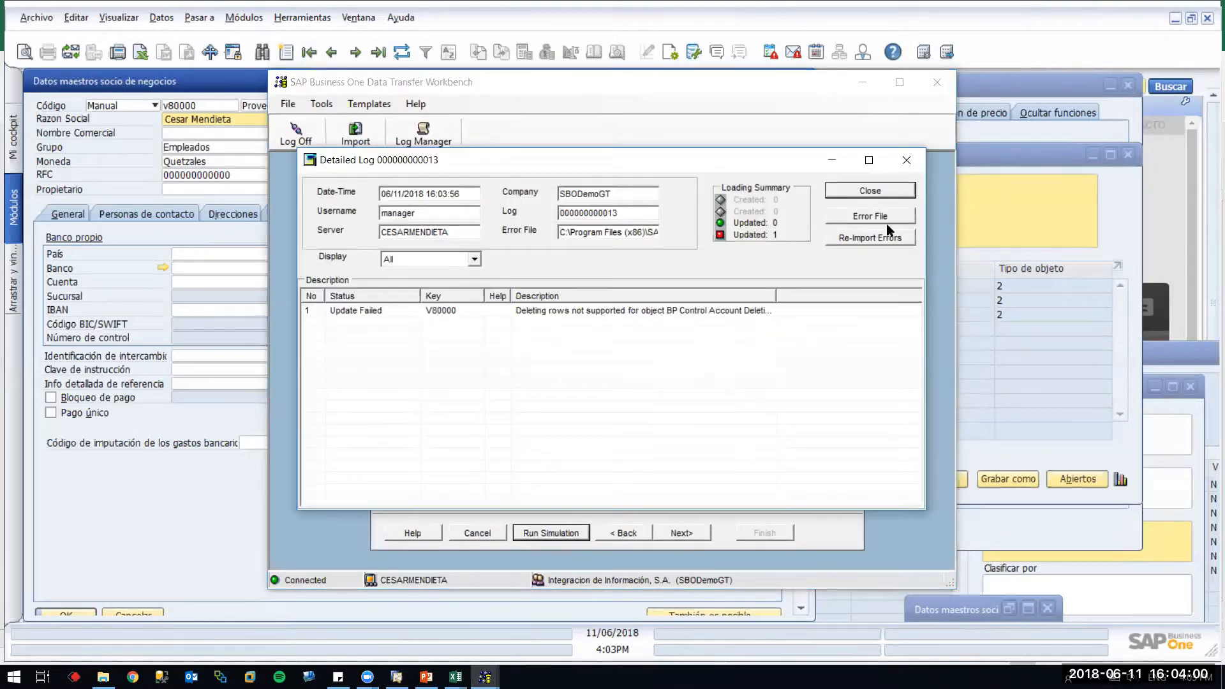
pyautogui.click(870, 192)
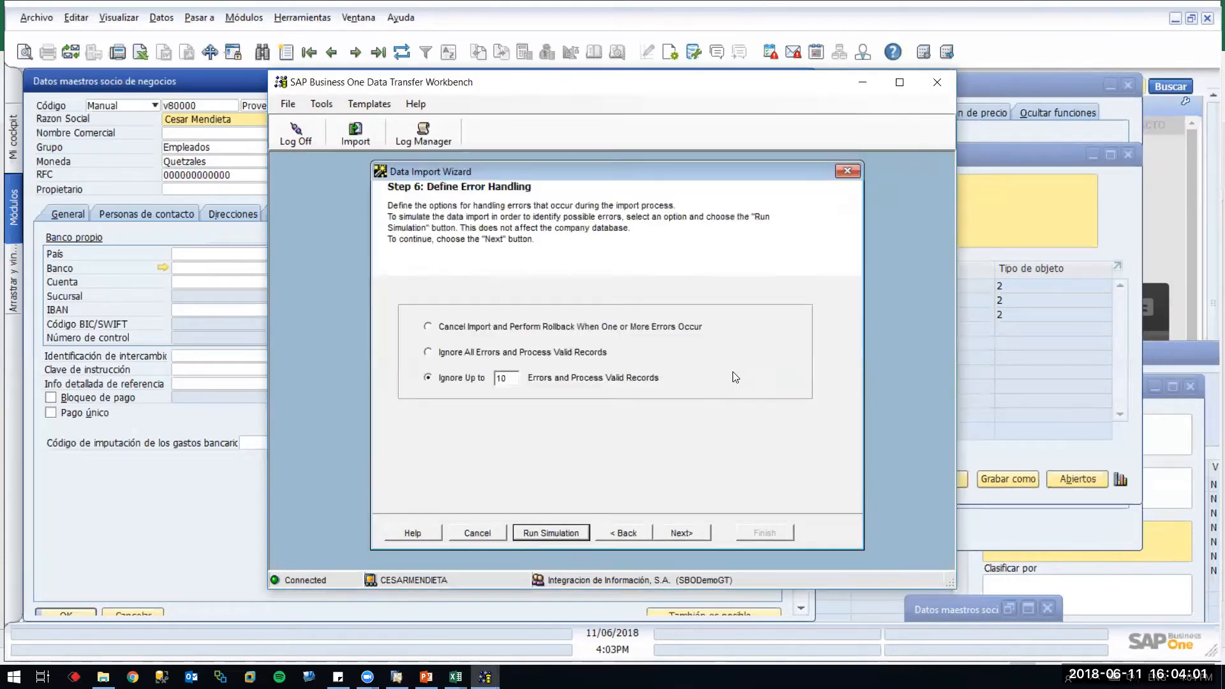
# Go back in the wizard and reselect Business Partner Master Data as the import object
pyautogui.click(623, 533)
pyautogui.click(623, 533)
pyautogui.click(624, 533)
pyautogui.click(623, 534)
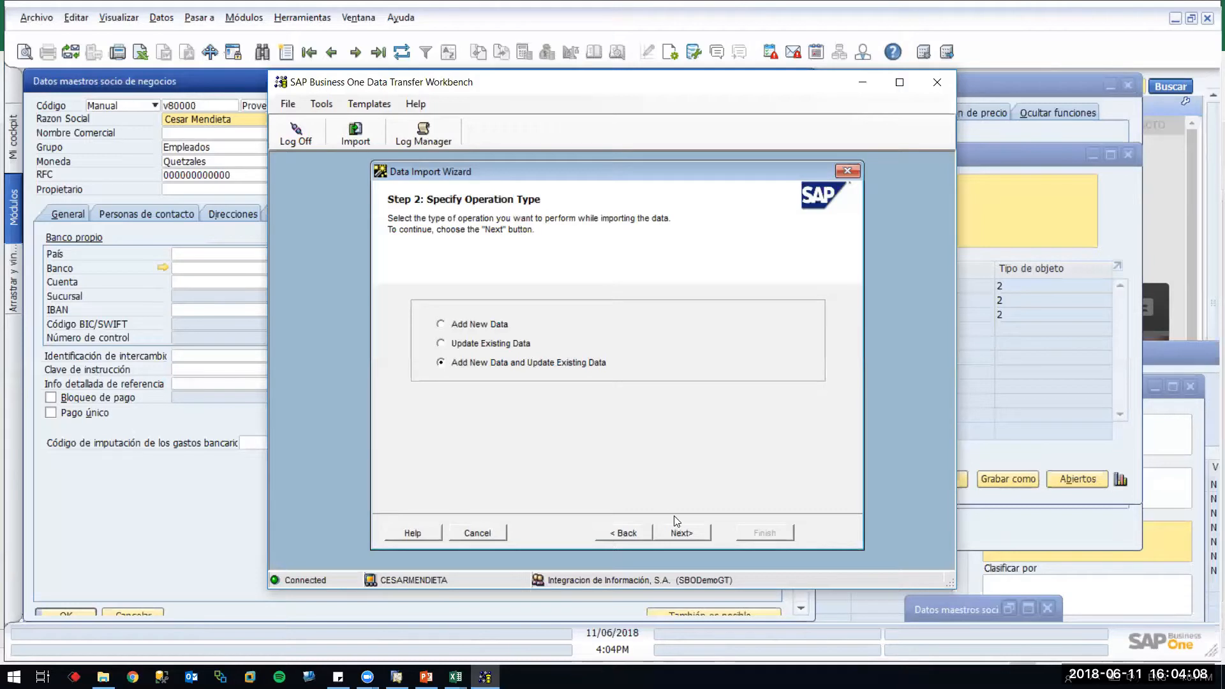
pyautogui.click(681, 534)
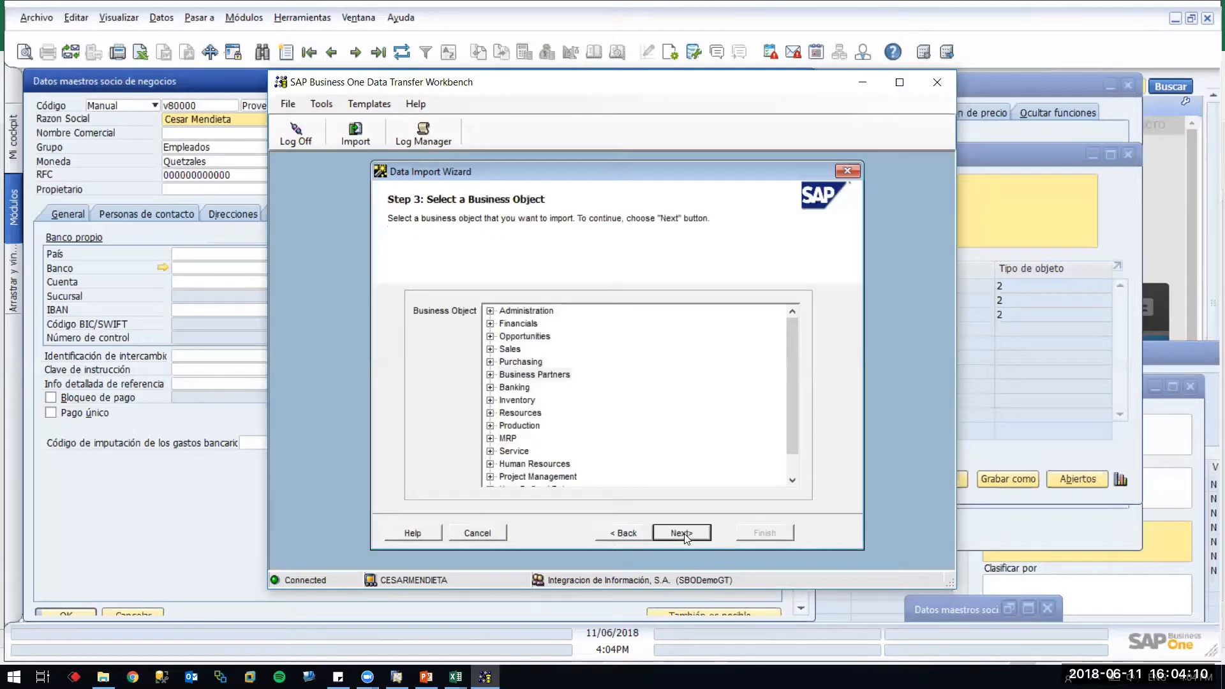
pyautogui.click(491, 375)
pyautogui.click(533, 387)
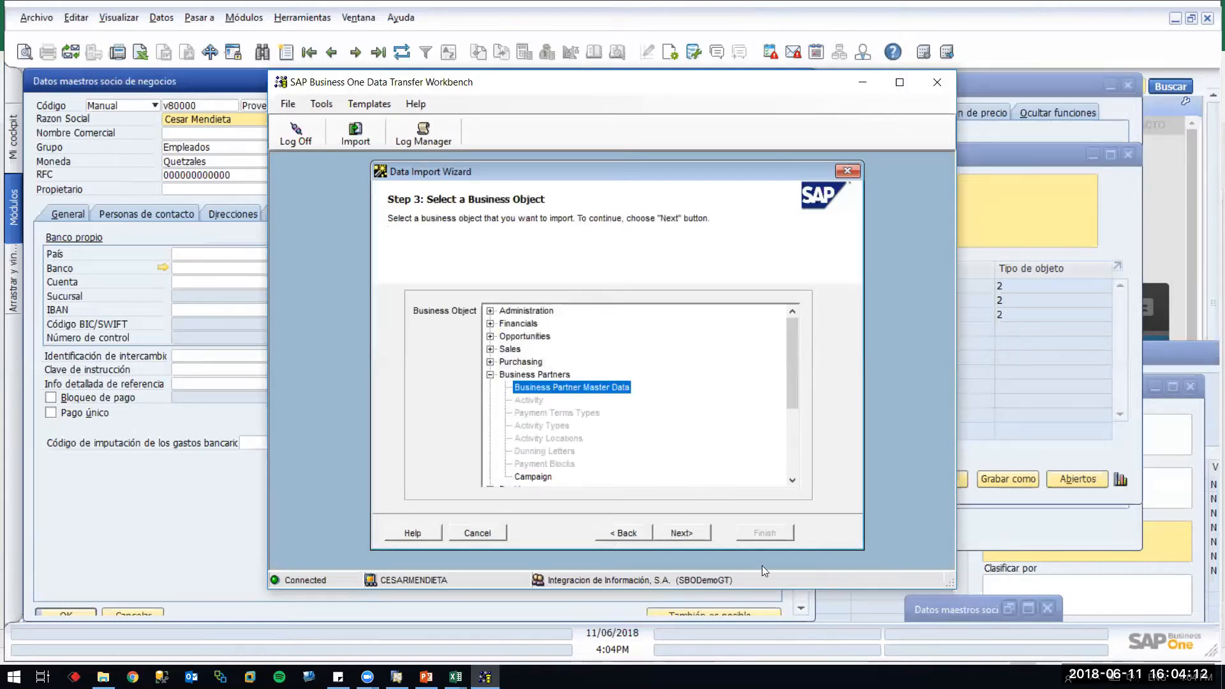
pyautogui.click(691, 534)
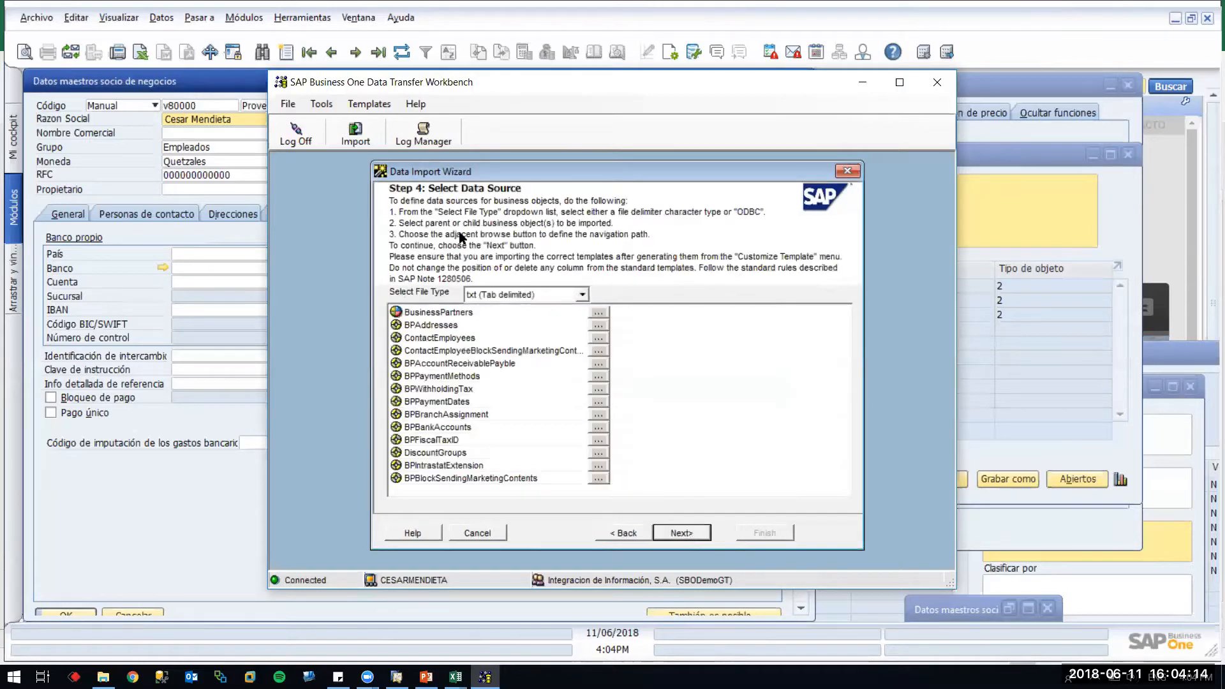
# Reselect OCRD - BusinessPartners1.txt and CRD2 - BPPaymentMethodsv2.txt as the source files
pyautogui.click(606, 314)
pyautogui.click(528, 245)
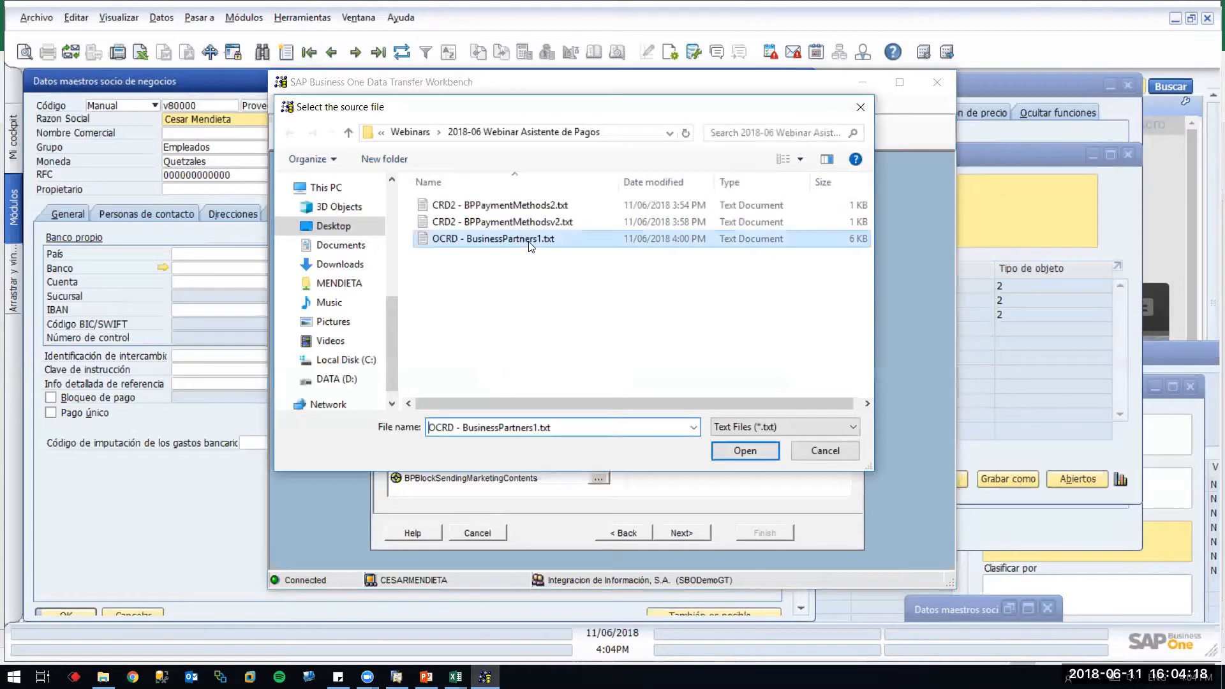
pyautogui.doubleClick(528, 245)
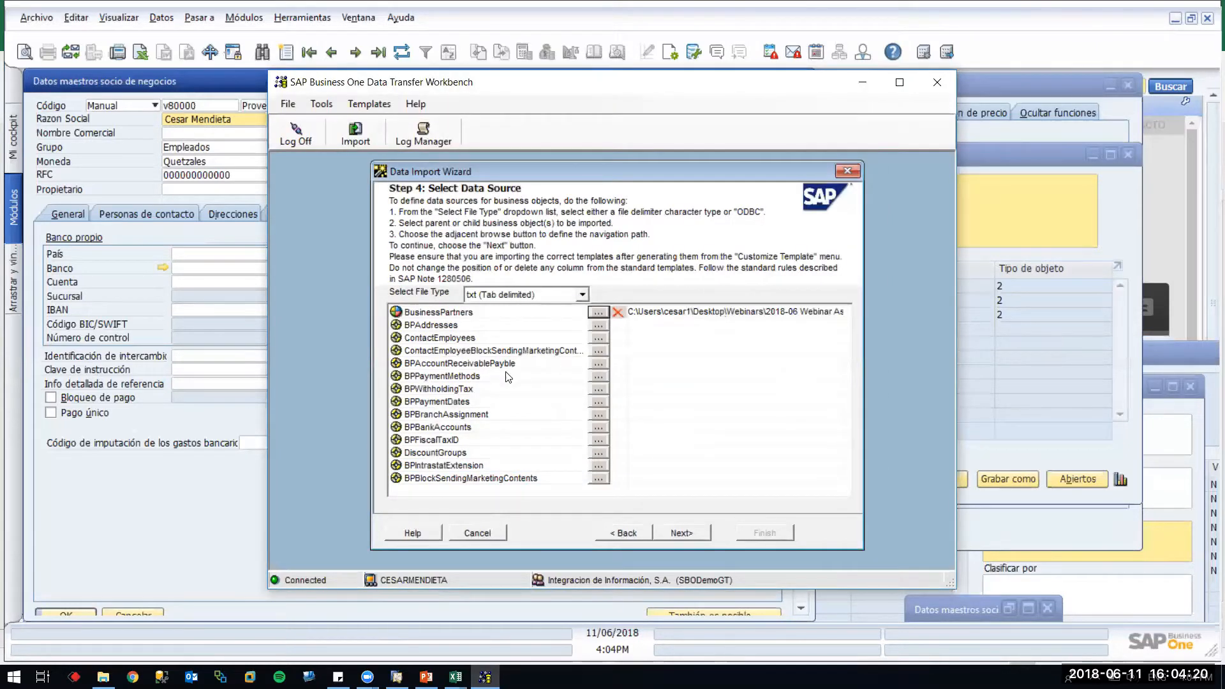
pyautogui.click(598, 376)
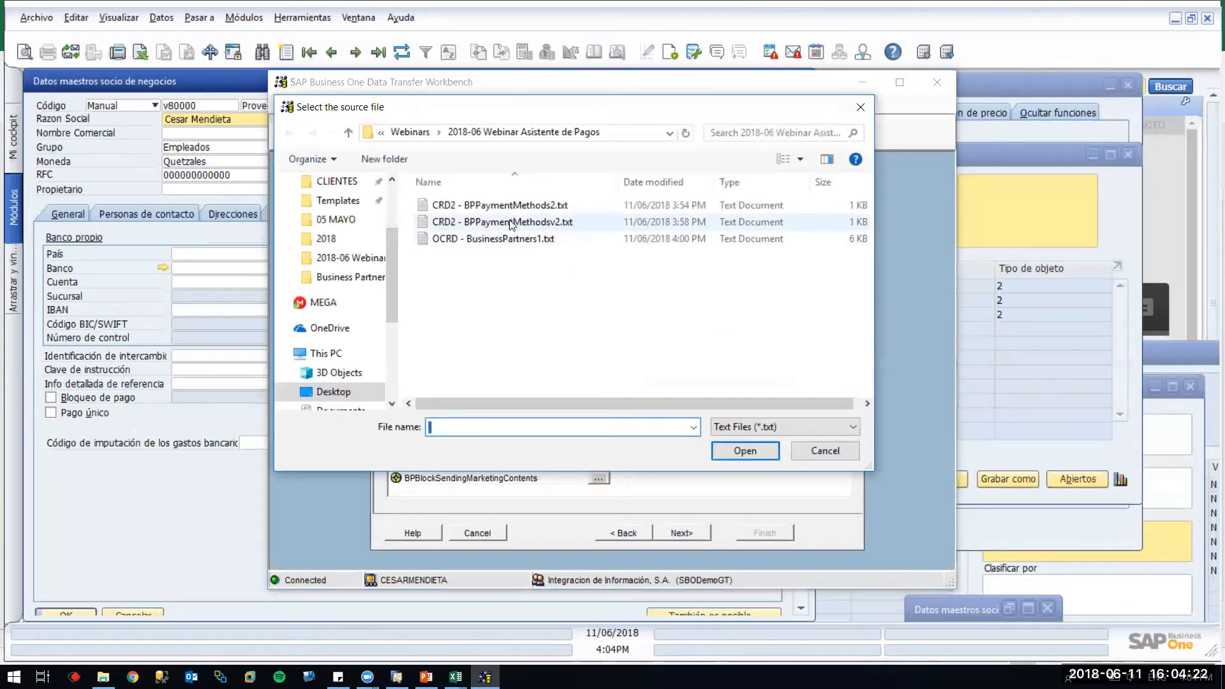
pyautogui.doubleClick(510, 224)
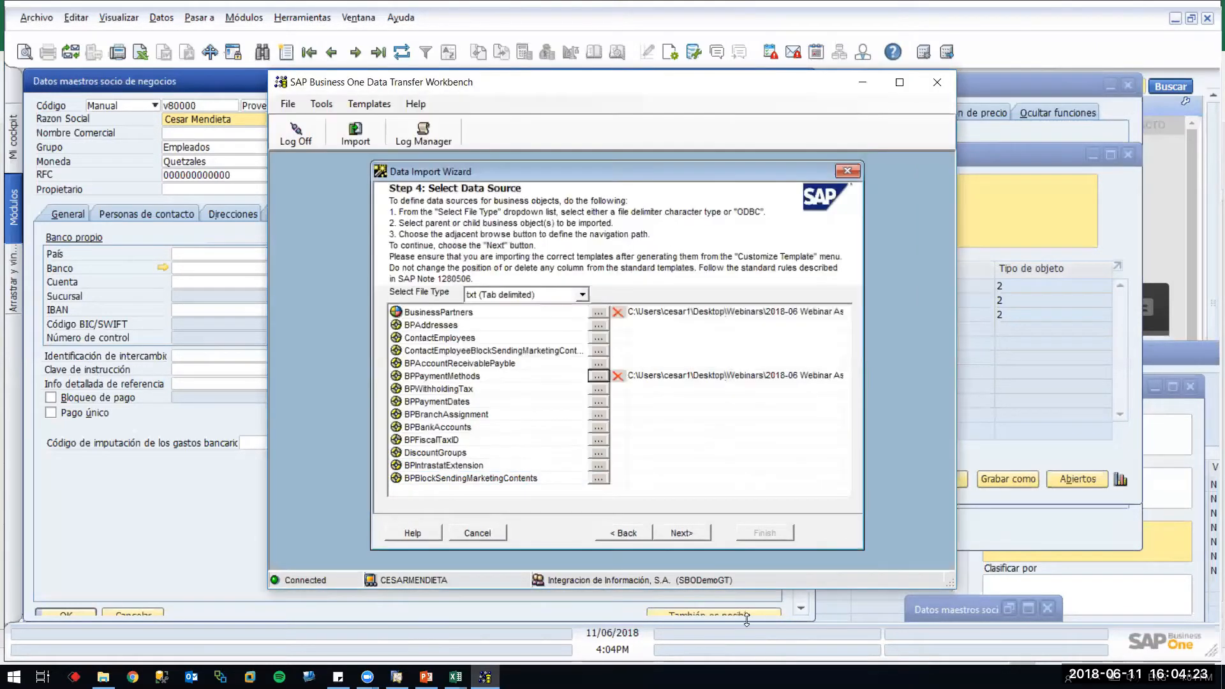
# Rerun the import simulation, then close the detailed log and the import wizard
pyautogui.click(686, 531)
pyautogui.click(687, 532)
pyautogui.click(560, 536)
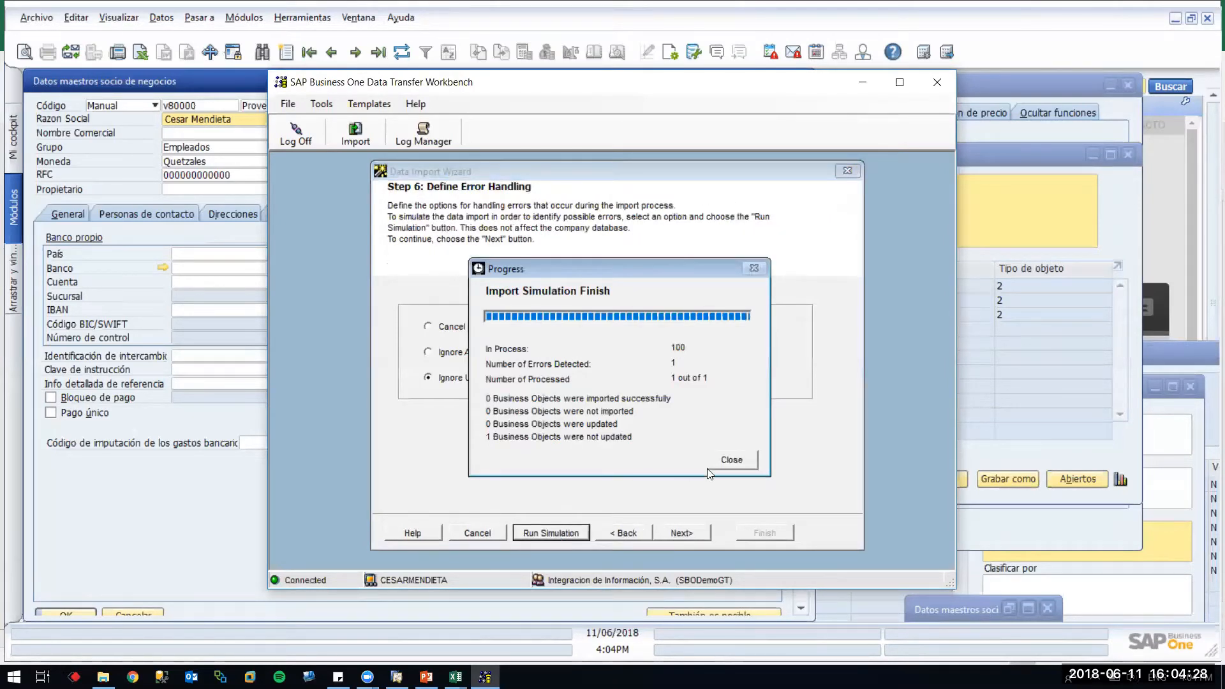
pyautogui.click(751, 458)
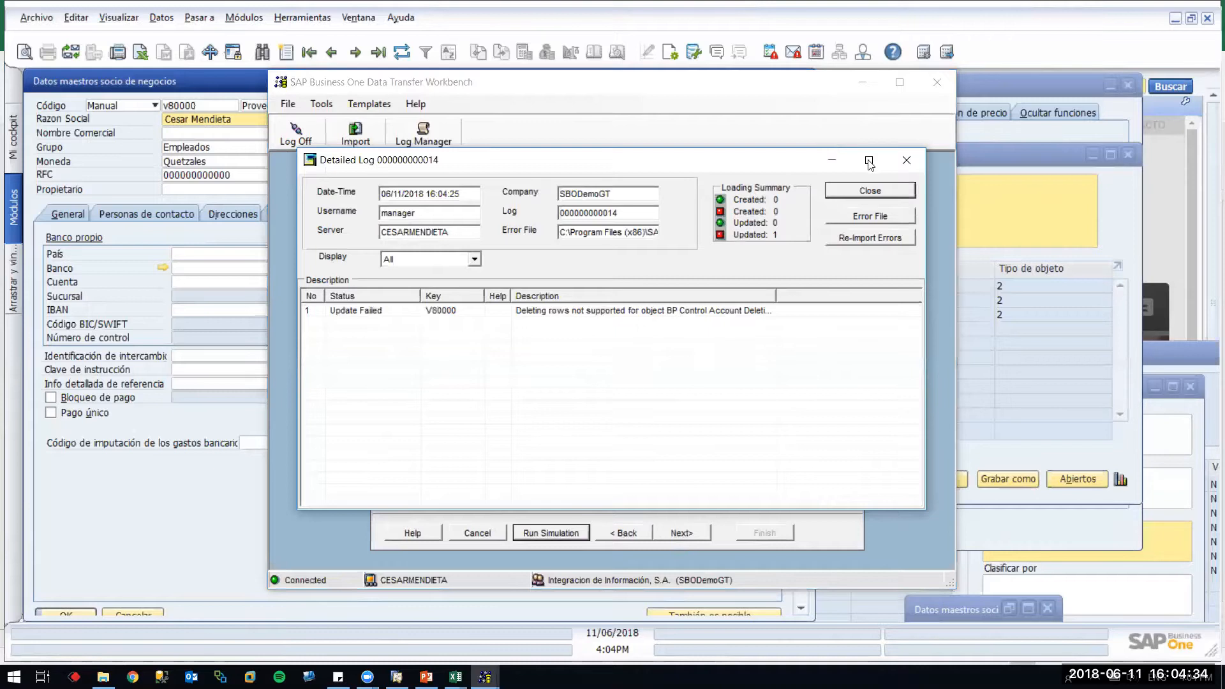
pyautogui.click(872, 191)
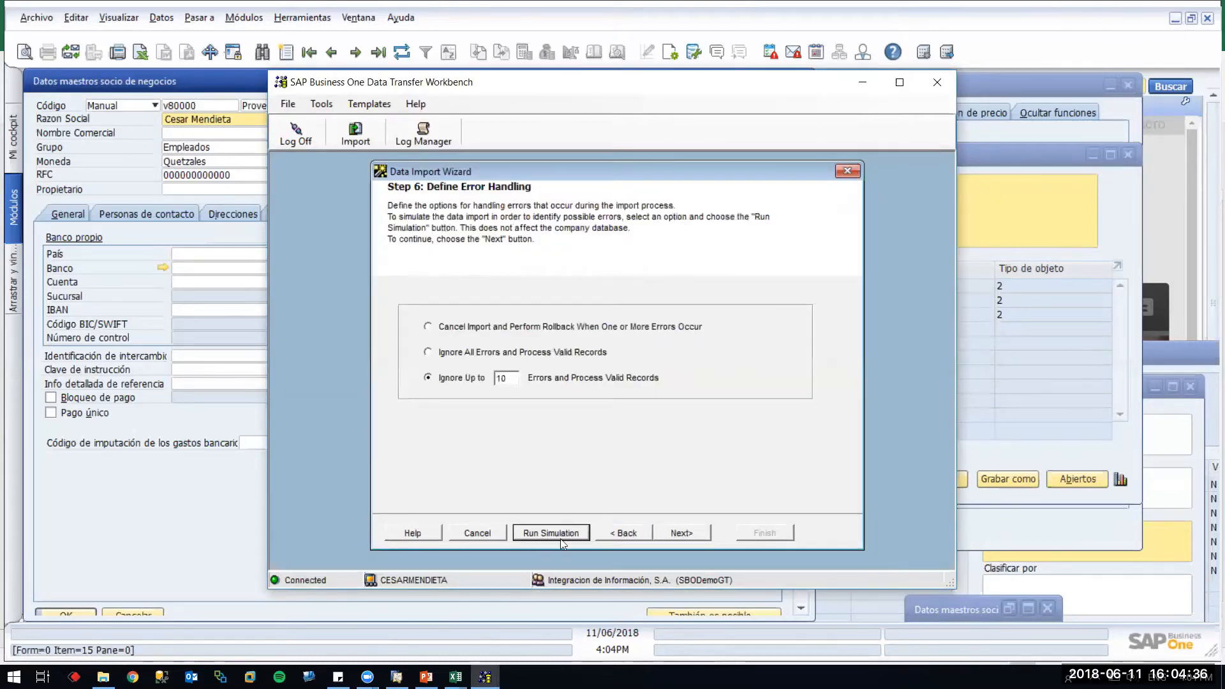
pyautogui.click(477, 532)
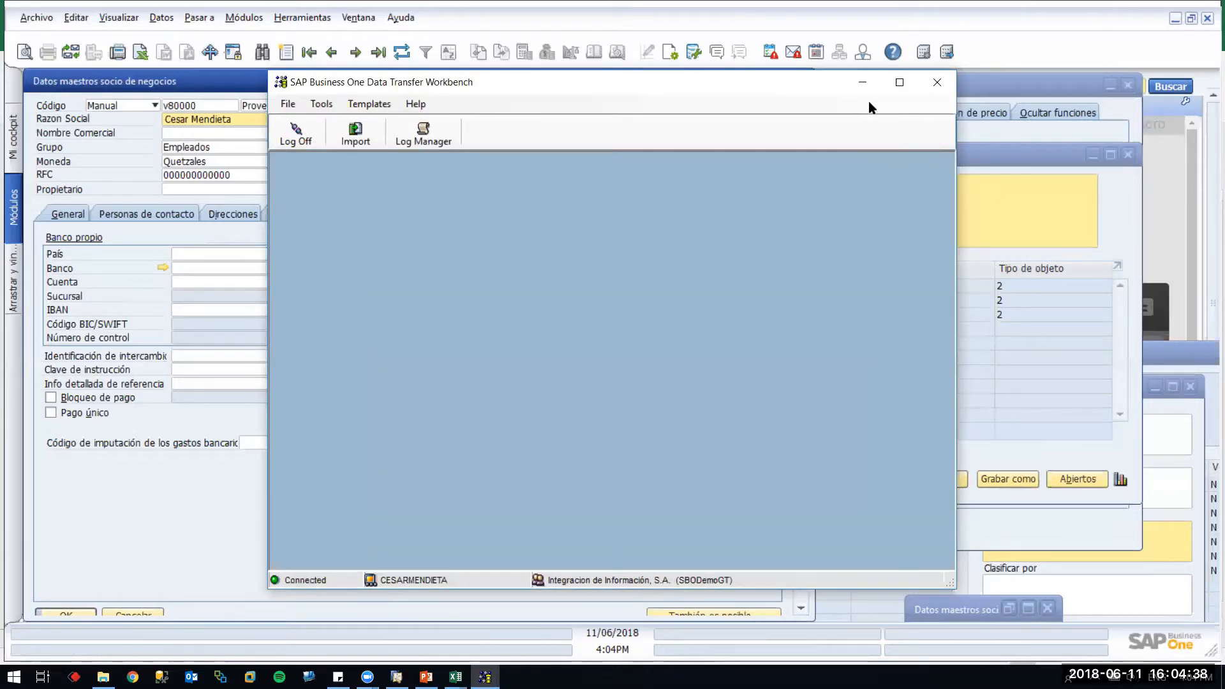
# Close Data Transfer Workbench and choose BANRURAL as the partner's bank on Condiciones de pago
pyautogui.click(935, 84)
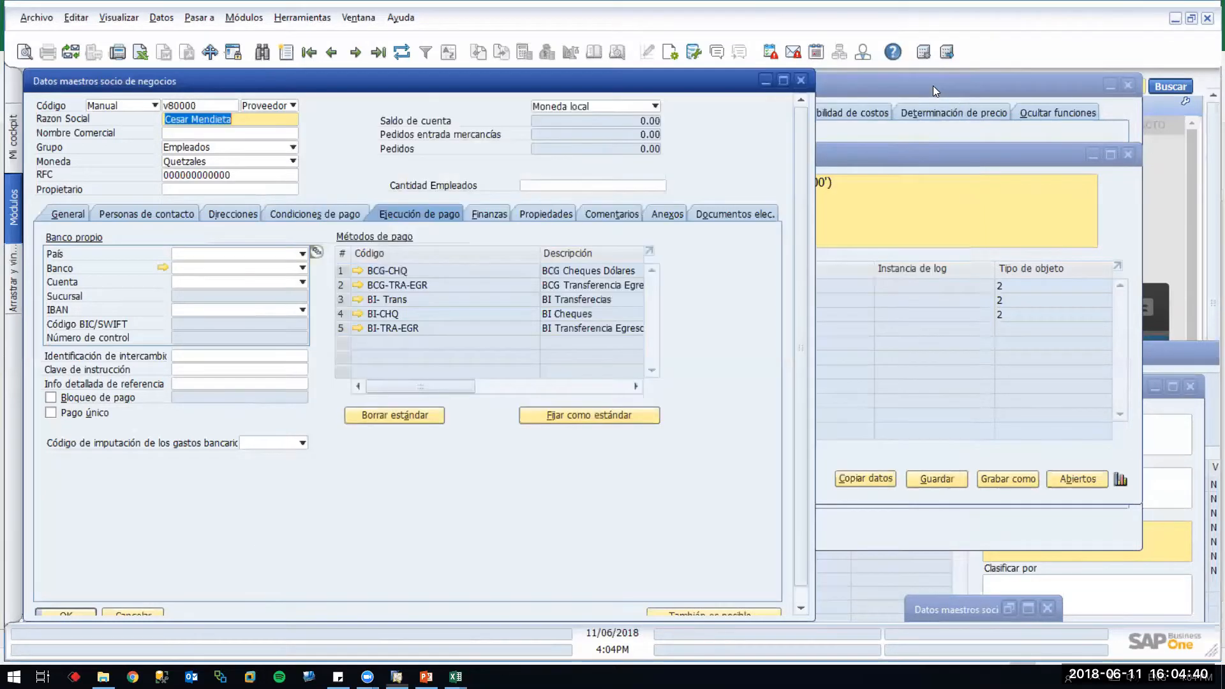
pyautogui.click(320, 214)
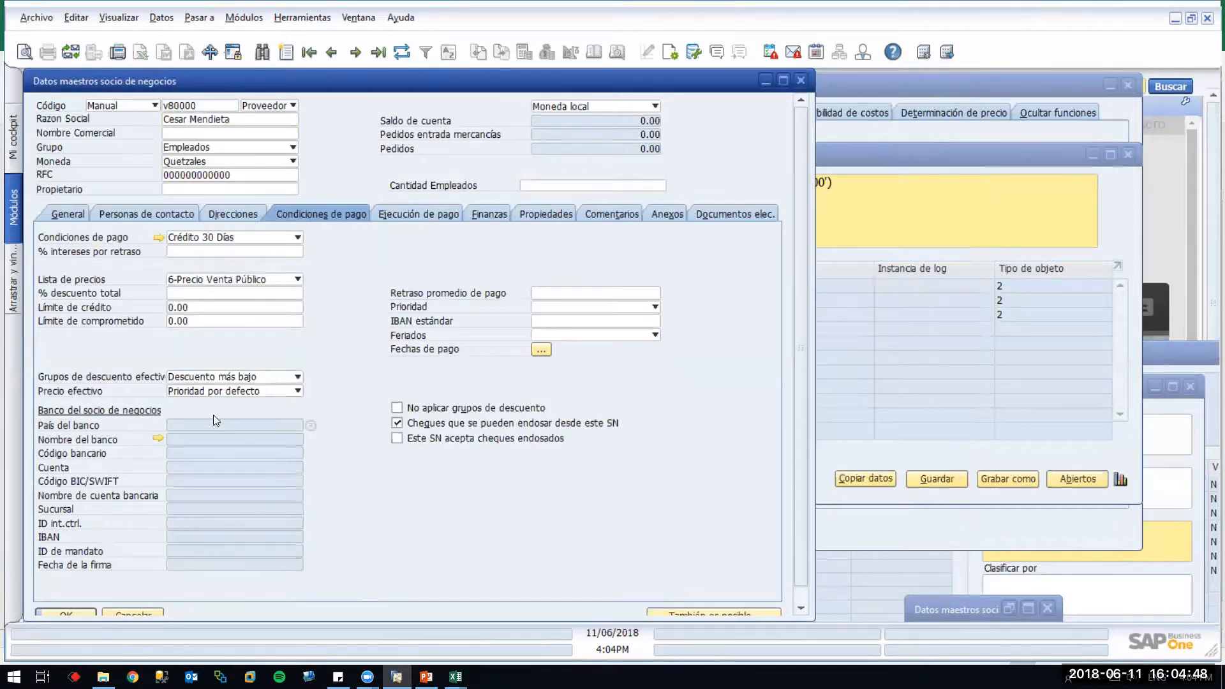
pyautogui.click(311, 425)
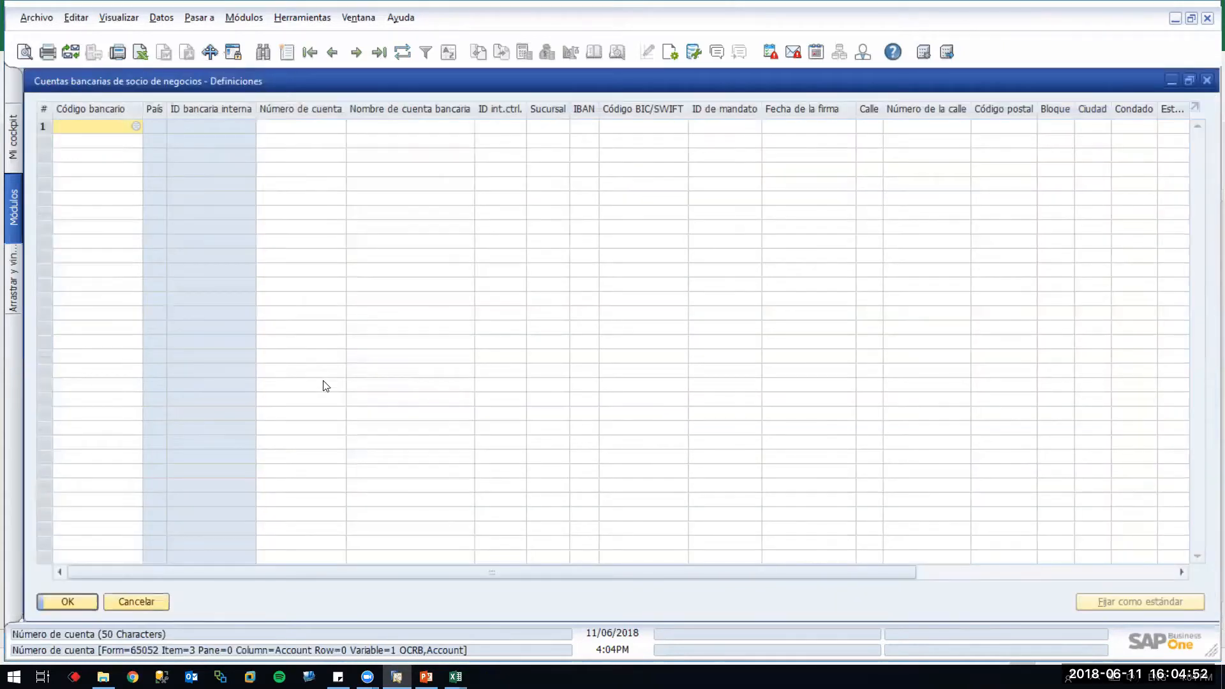
pyautogui.press('Tab')
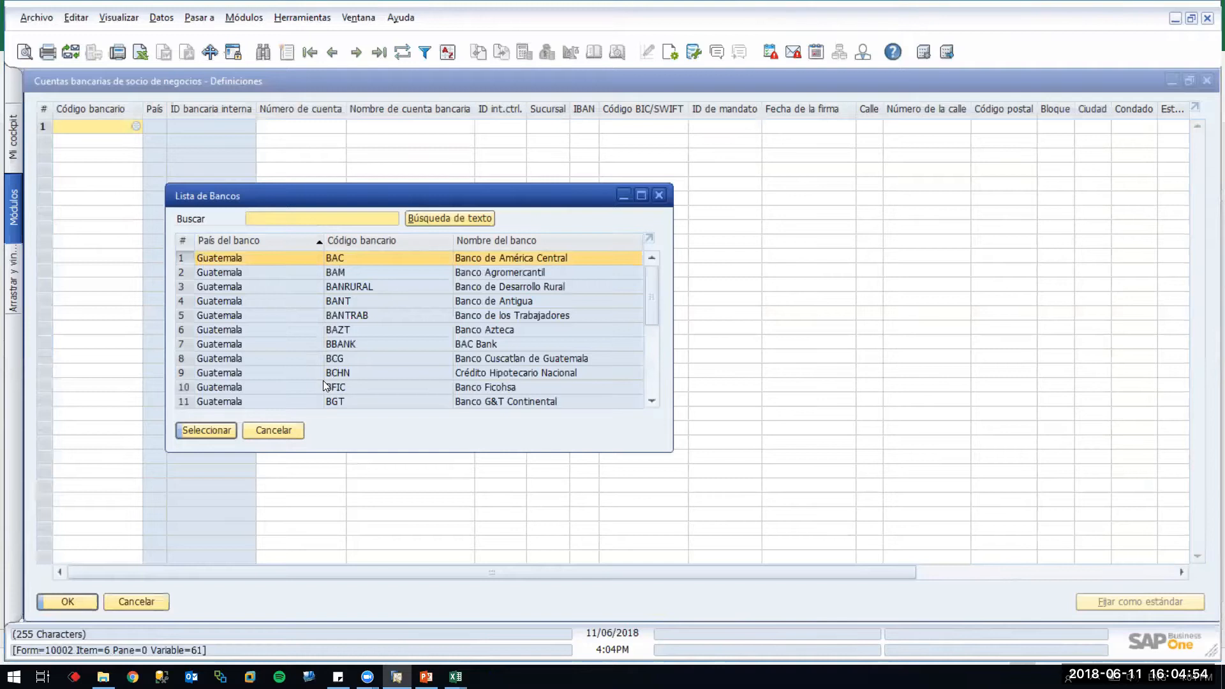
pyautogui.press('Down')
pyautogui.press('Down')
pyautogui.press('Return')
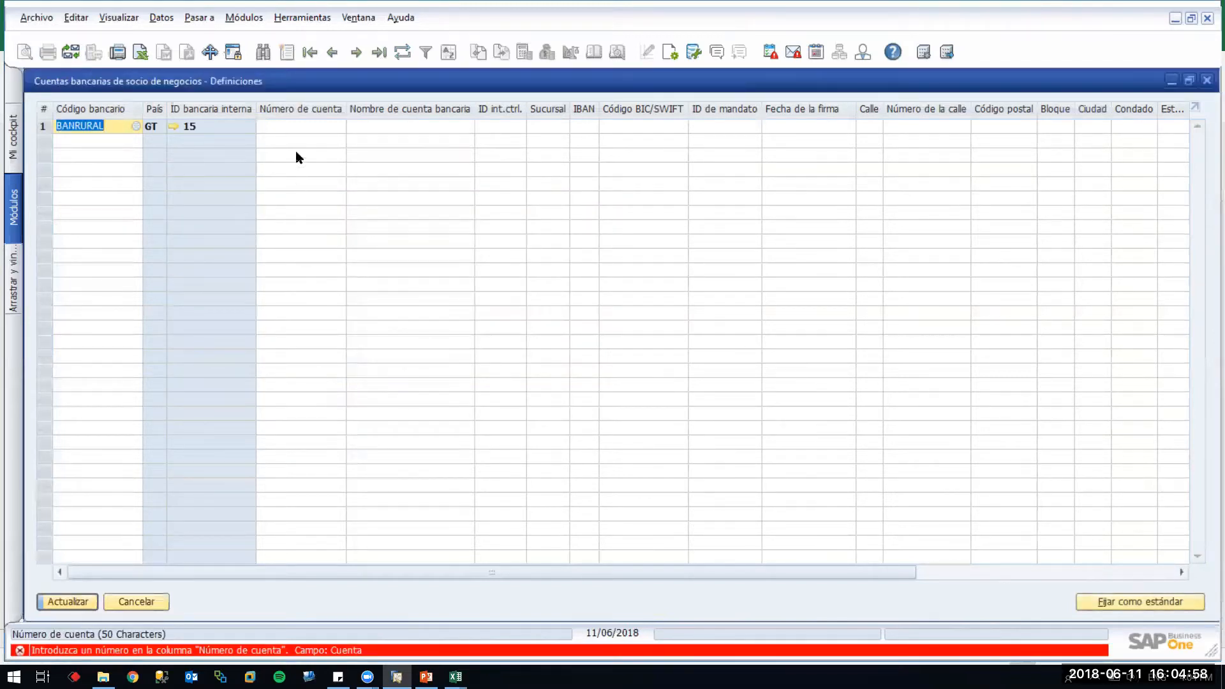
# Enter account number 1121212 for the BANRURAL row and accept the bank definitions
pyautogui.click(297, 124)
pyautogui.write('1121212')
pyautogui.press('Tab')
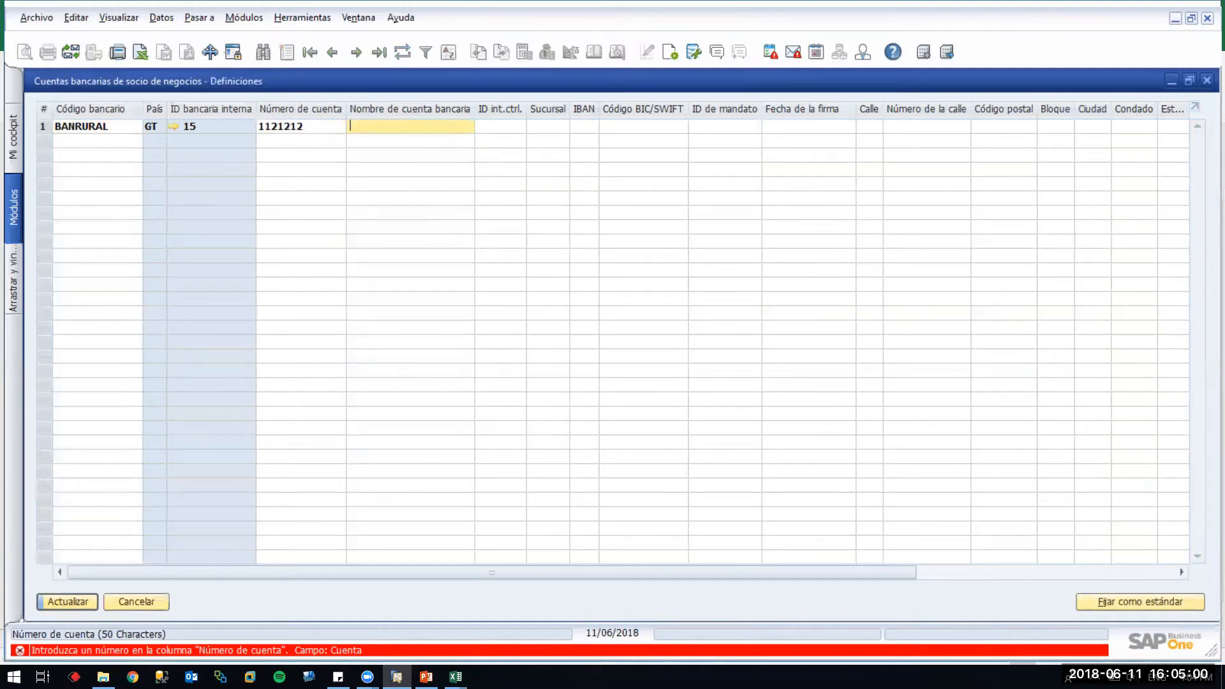
pyautogui.press('Return')
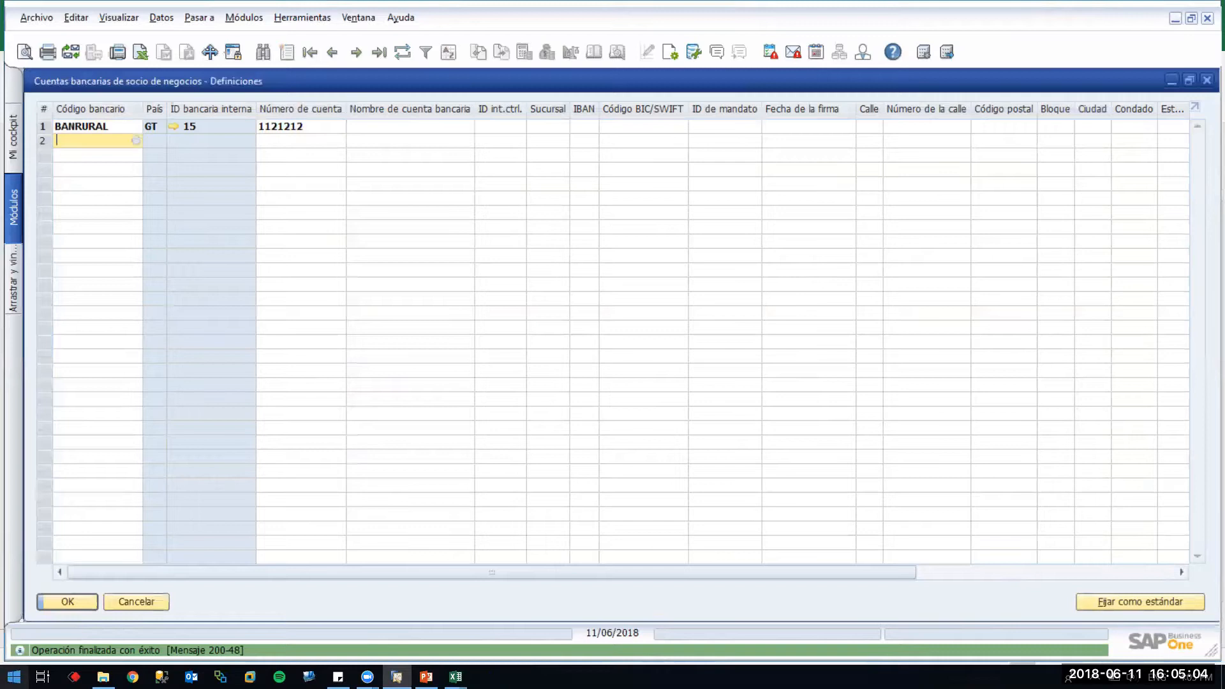
pyautogui.click(71, 598)
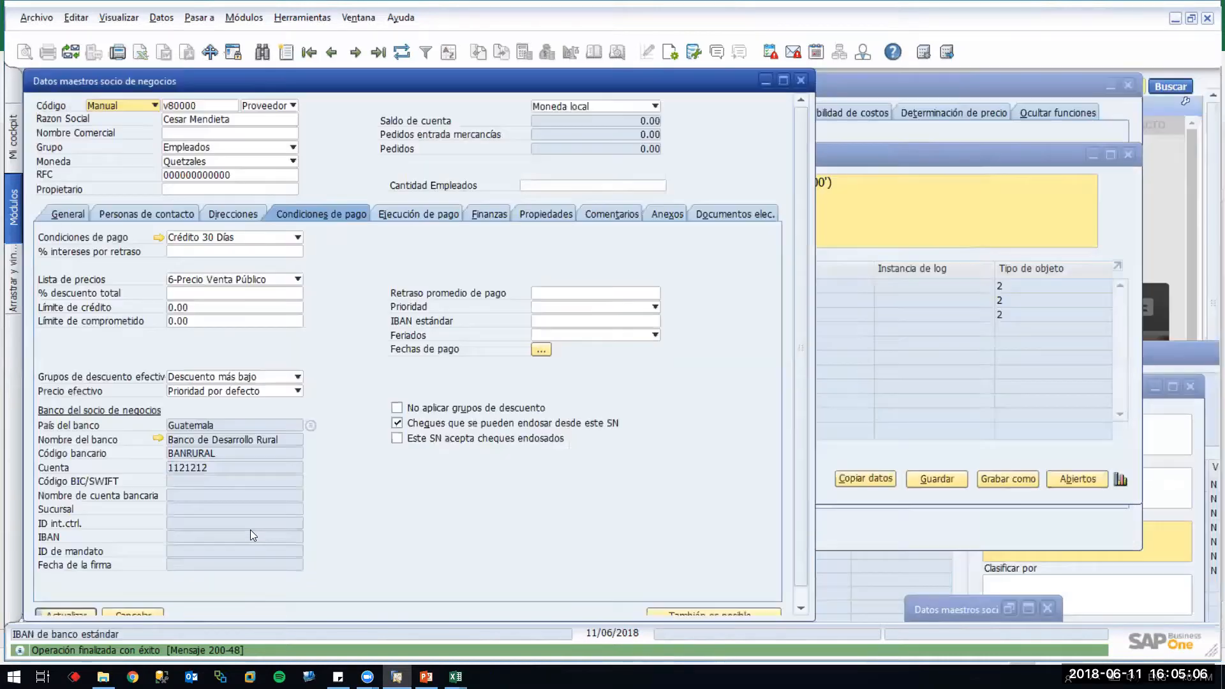
# Save the bank change and load vendor V70000, whose bank is BAM
pyautogui.press('Return')
pyautogui.press('Return')
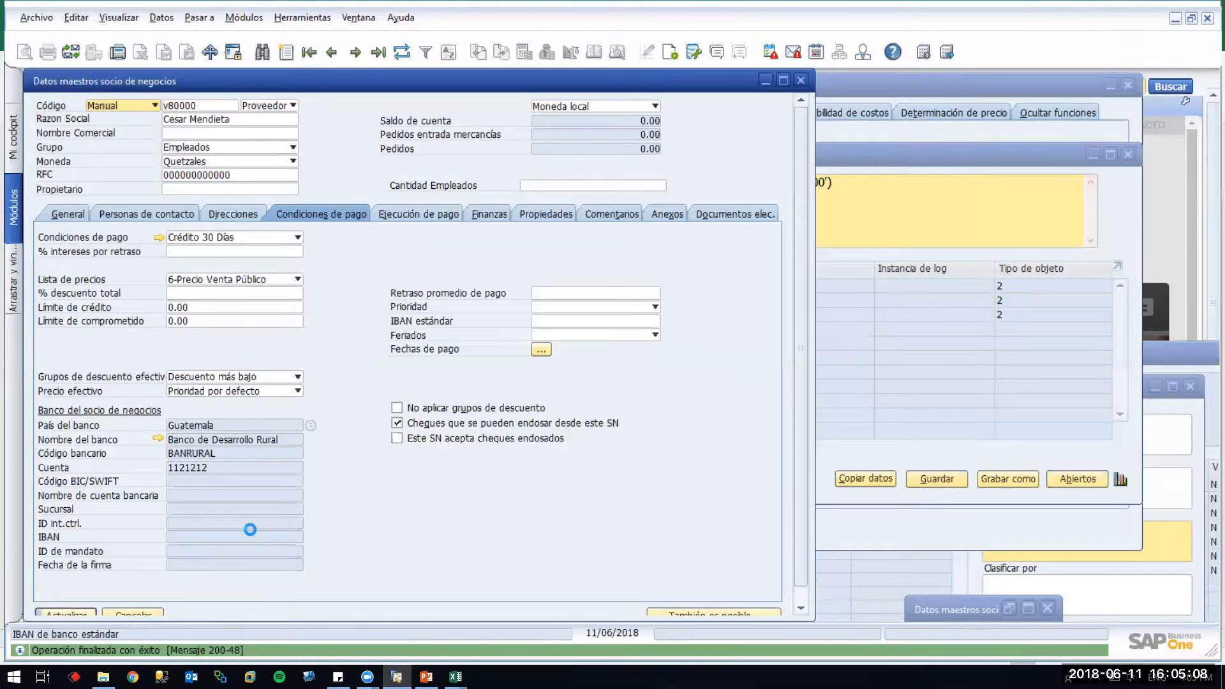
pyautogui.click(455, 677)
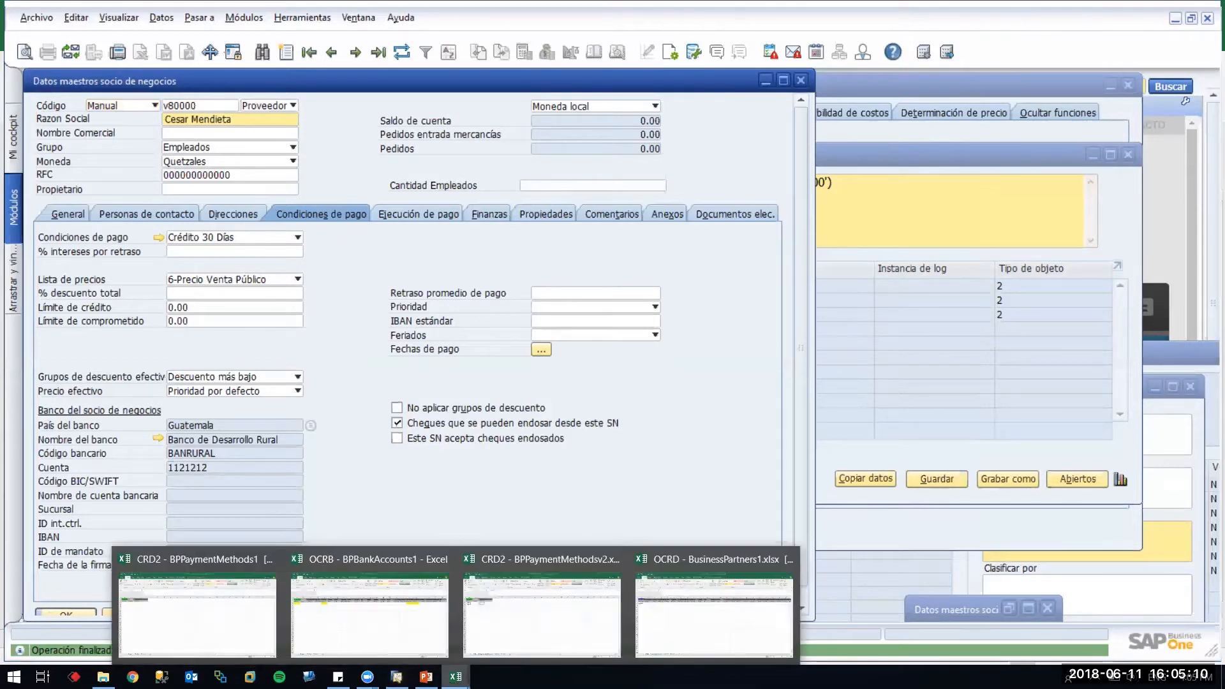
pyautogui.click(389, 179)
pyautogui.hotkey('ctrl', 'Left')
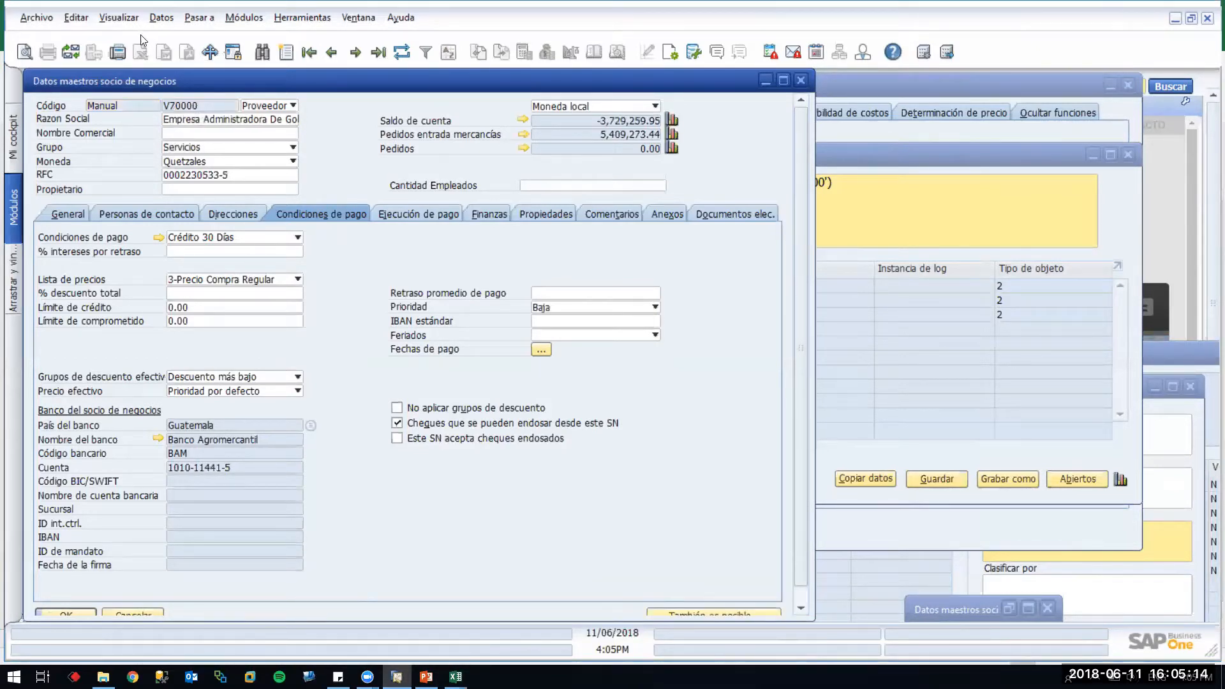
# Copy V70000's partner code and show the Business Partner Master Data templates folder
pyautogui.rightClick(192, 106)
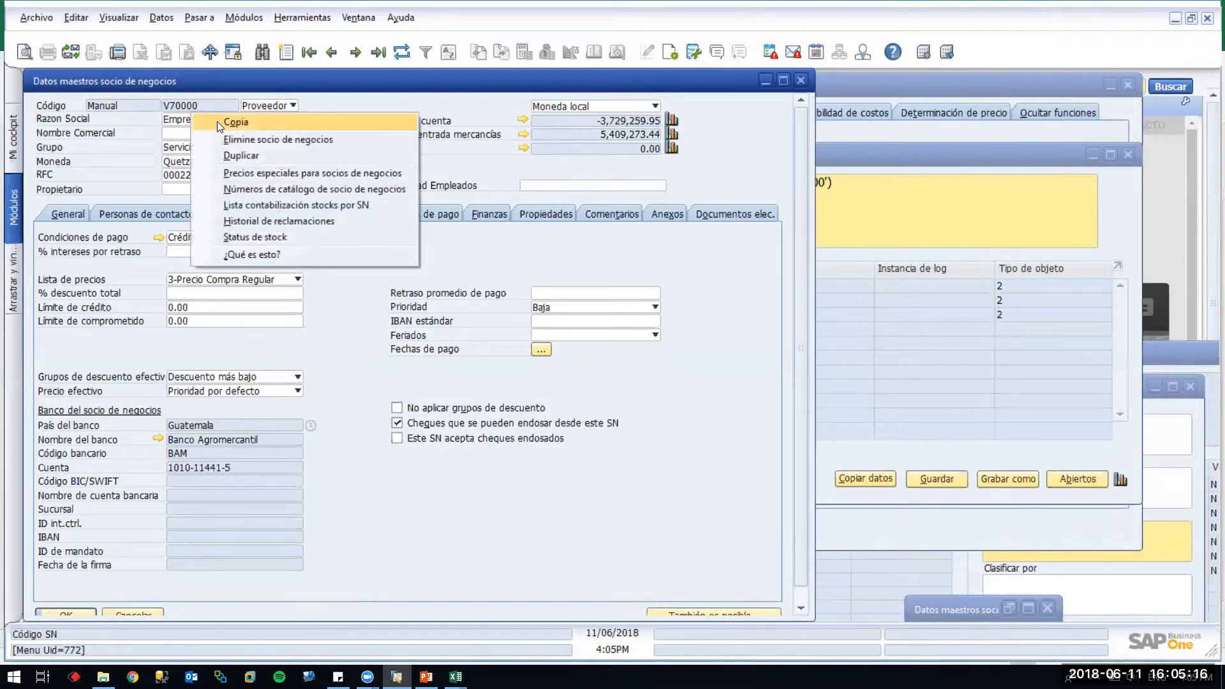
pyautogui.click(217, 122)
pyautogui.moveTo(456, 676)
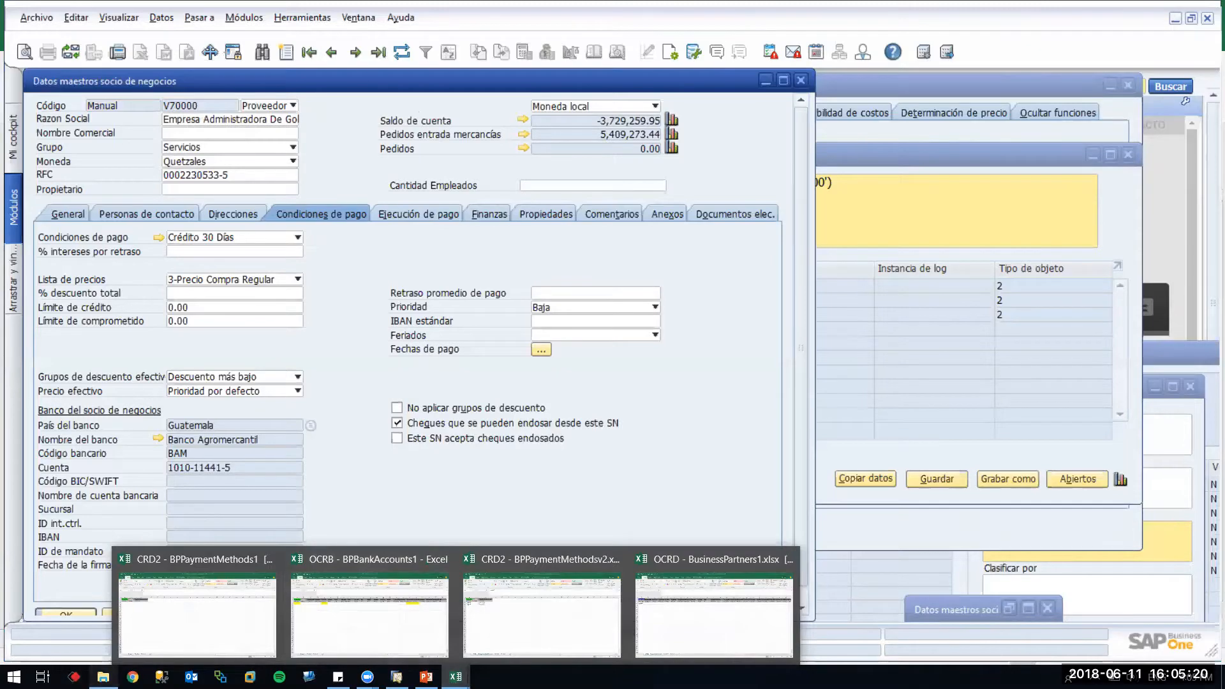
pyautogui.click(103, 676)
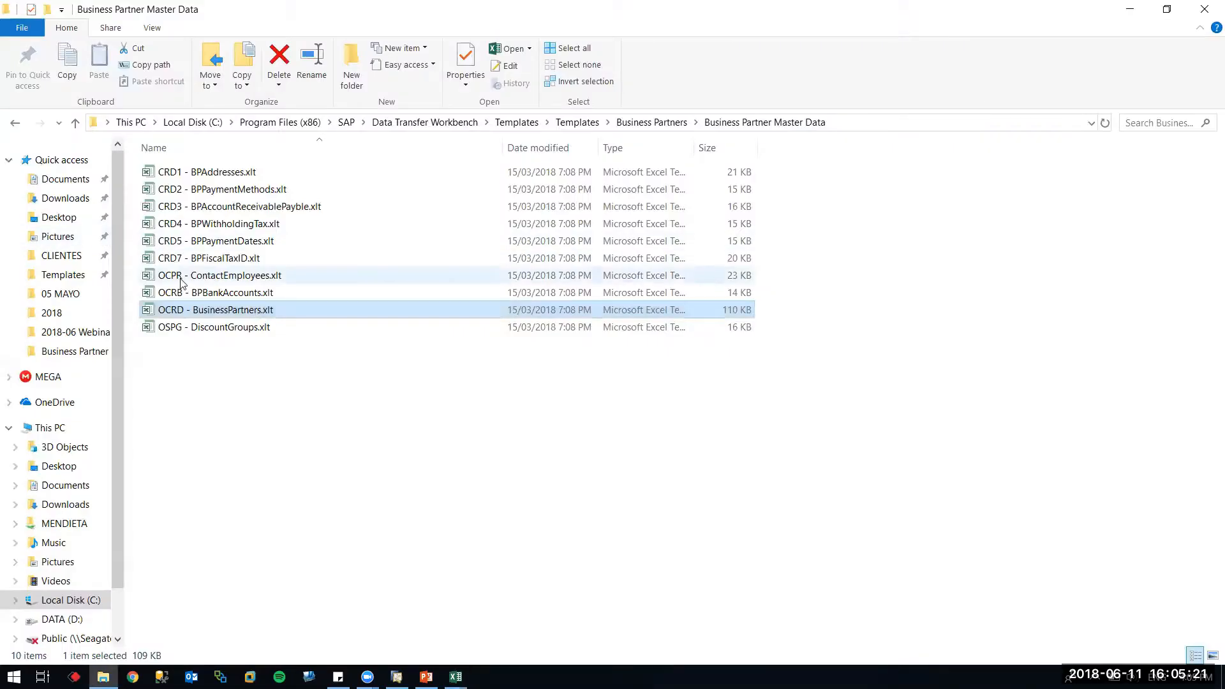
# Open a new workbook from the OCRB - BPBankAccounts.xlt template, accepting the warning
pyautogui.click(217, 295)
pyautogui.doubleClick(218, 296)
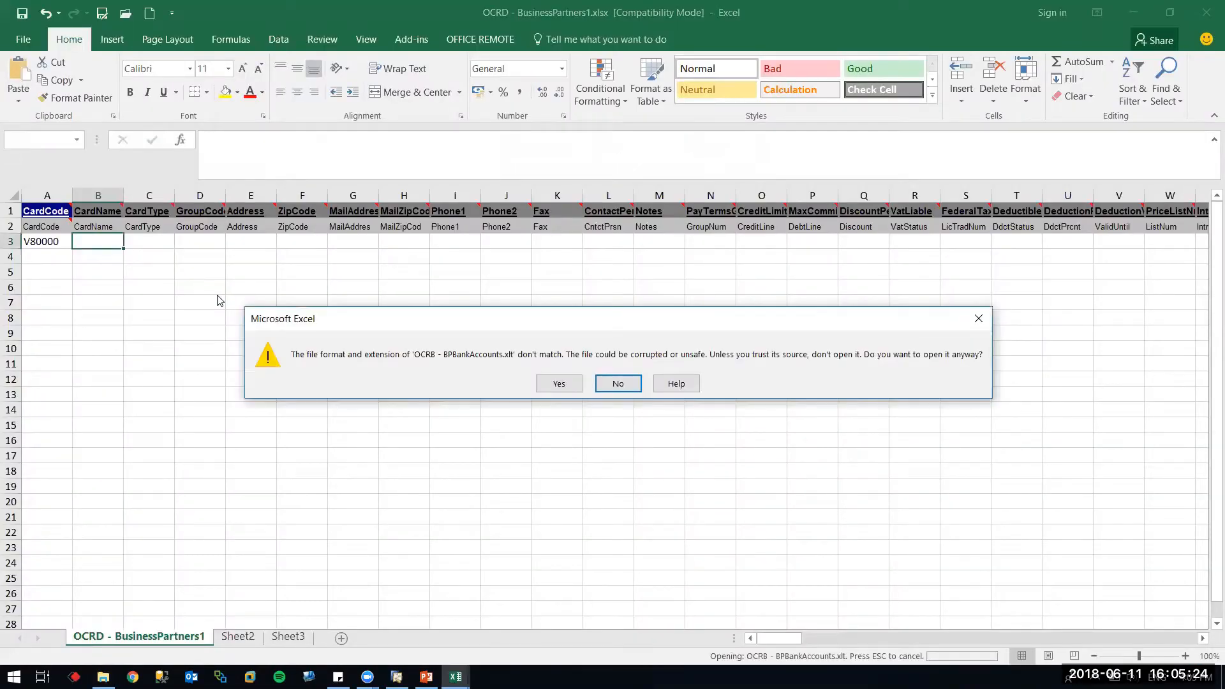
pyautogui.click(558, 382)
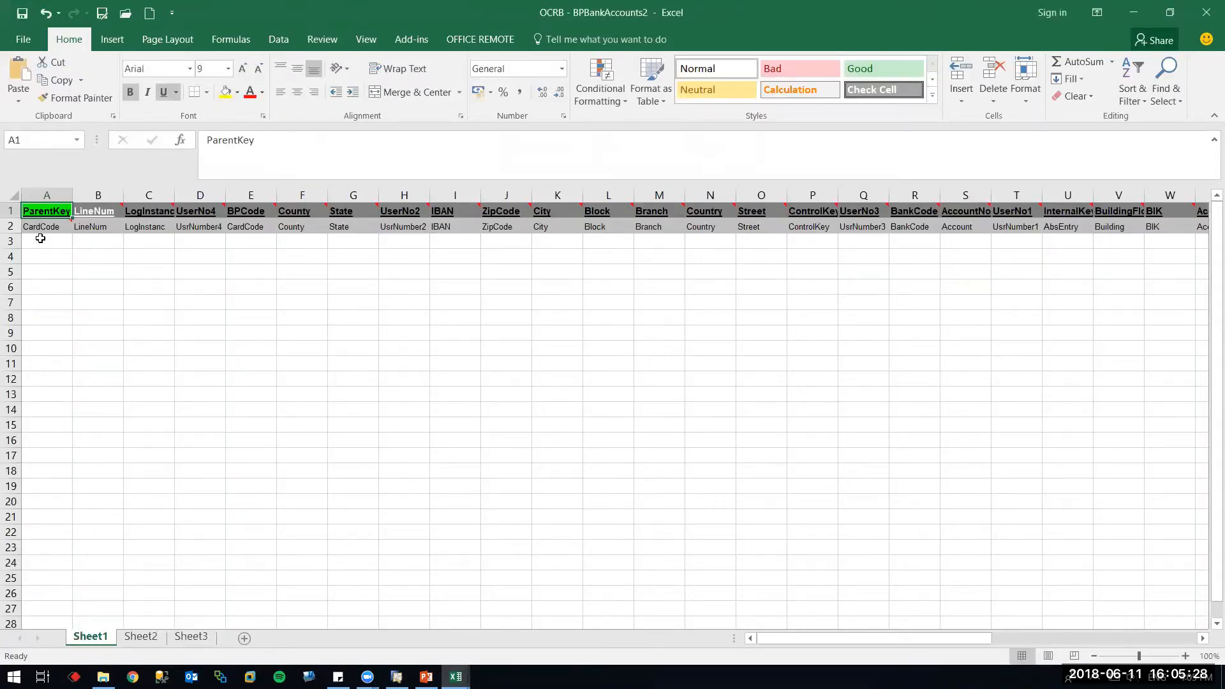
# Paste V70000 into ParentKey A3 and BPCode E3, then move to BankCode R3
pyautogui.click(40, 238)
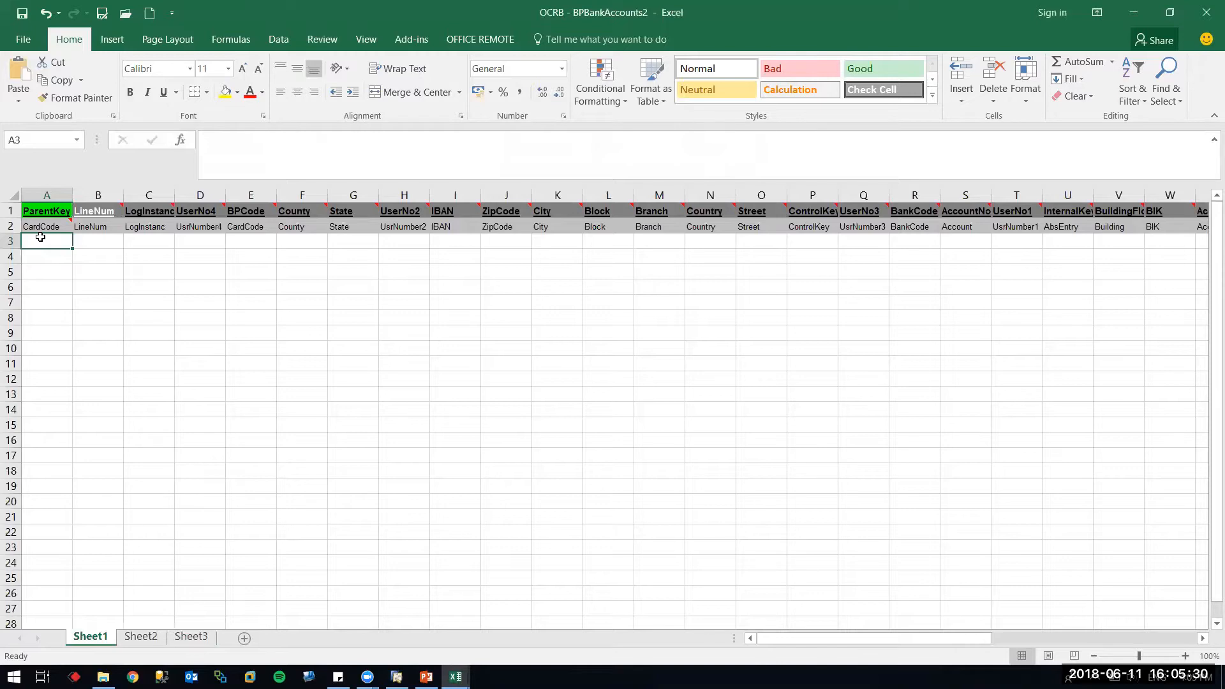
pyautogui.write('V70000')
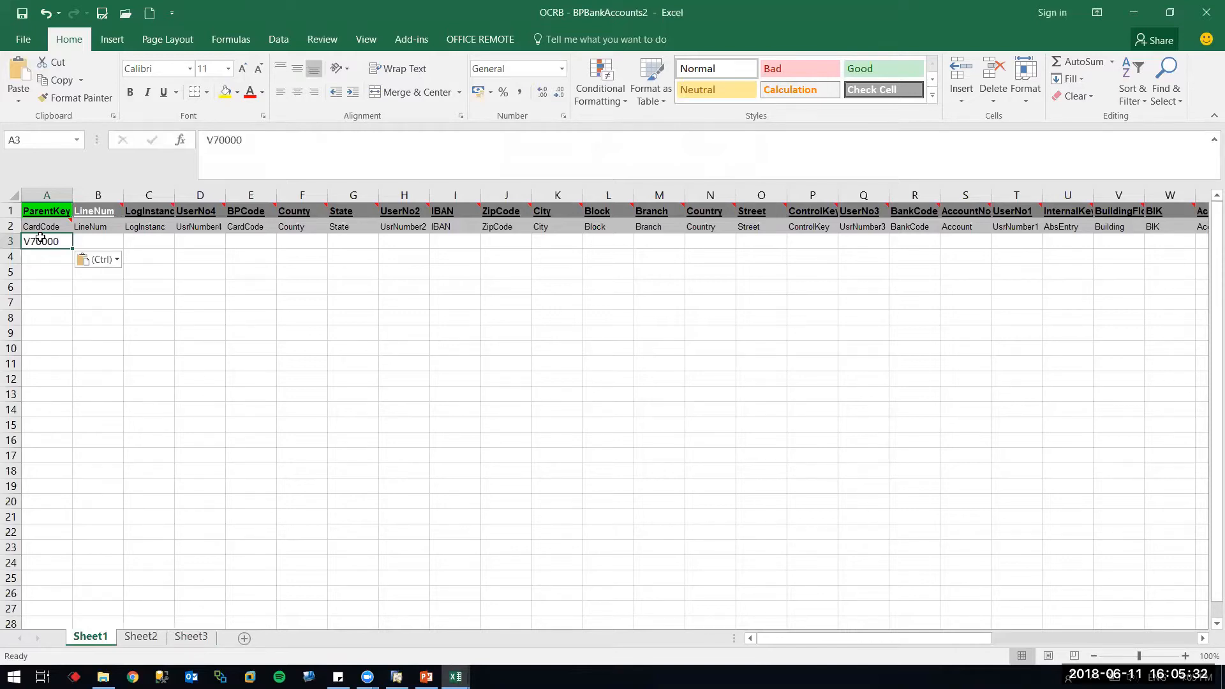
pyautogui.press('Right')
pyautogui.press('Right')
pyautogui.press('Right')
pyautogui.press('Right')
pyautogui.write('V70000')
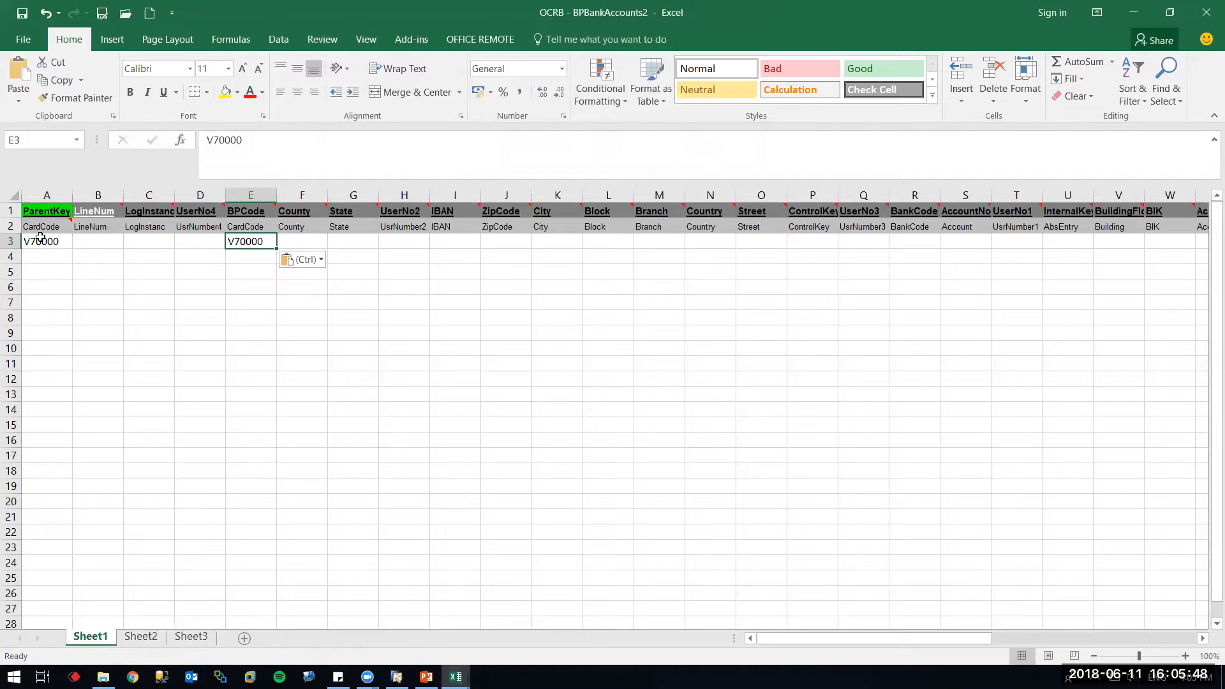
pyautogui.press('Right')
pyautogui.press('Right')
pyautogui.press('Right')
pyautogui.press('Right')
pyautogui.press('Right')
pyautogui.press('Right')
pyautogui.press('Right')
pyautogui.press('Right')
pyautogui.press('Right')
pyautogui.press('Right')
pyautogui.press('Right')
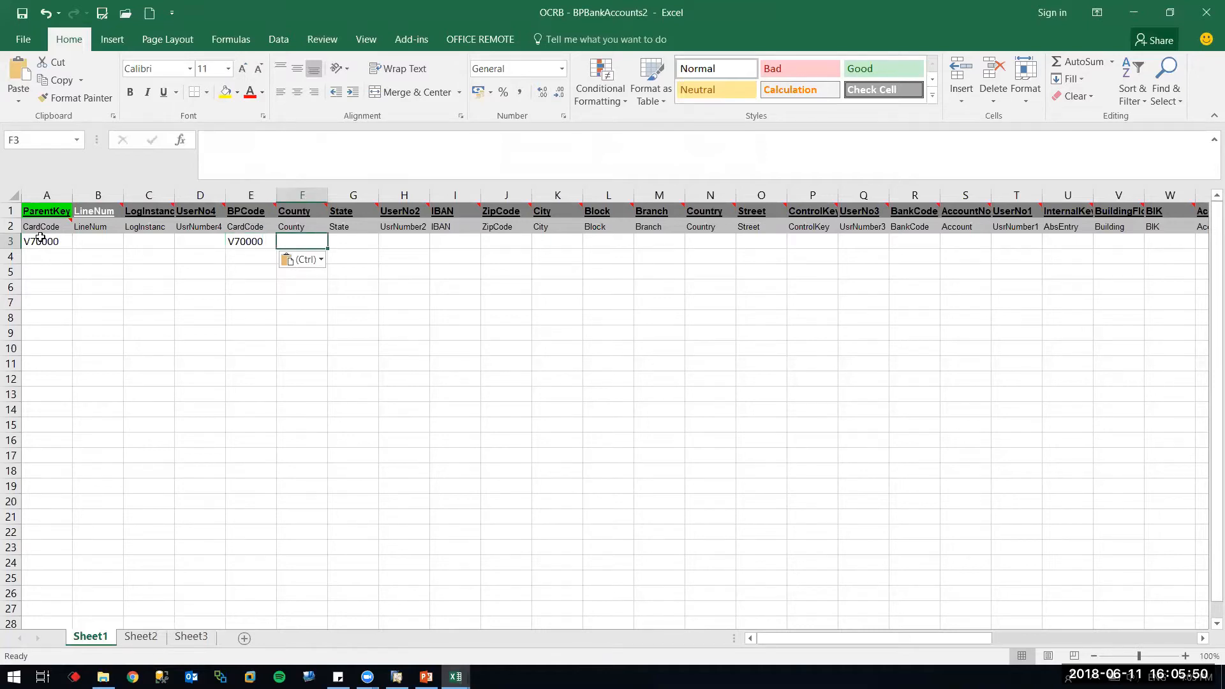
pyautogui.press('Right')
pyautogui.press('Right')
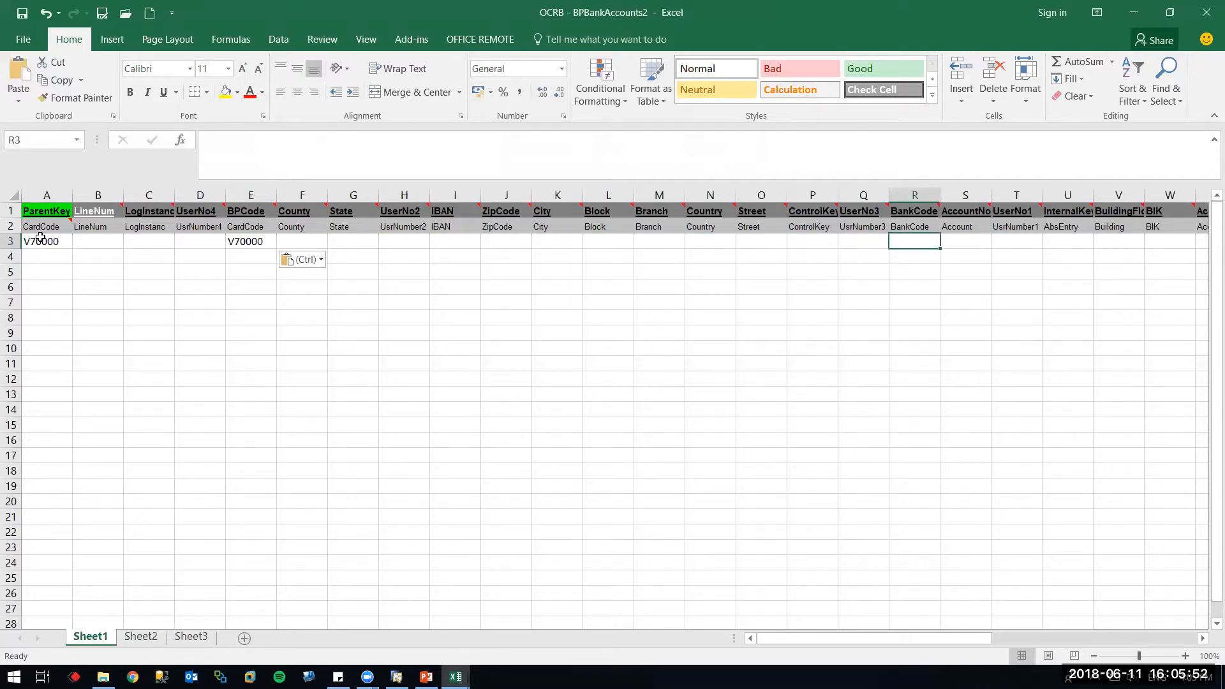
pyautogui.moveTo(926, 213)
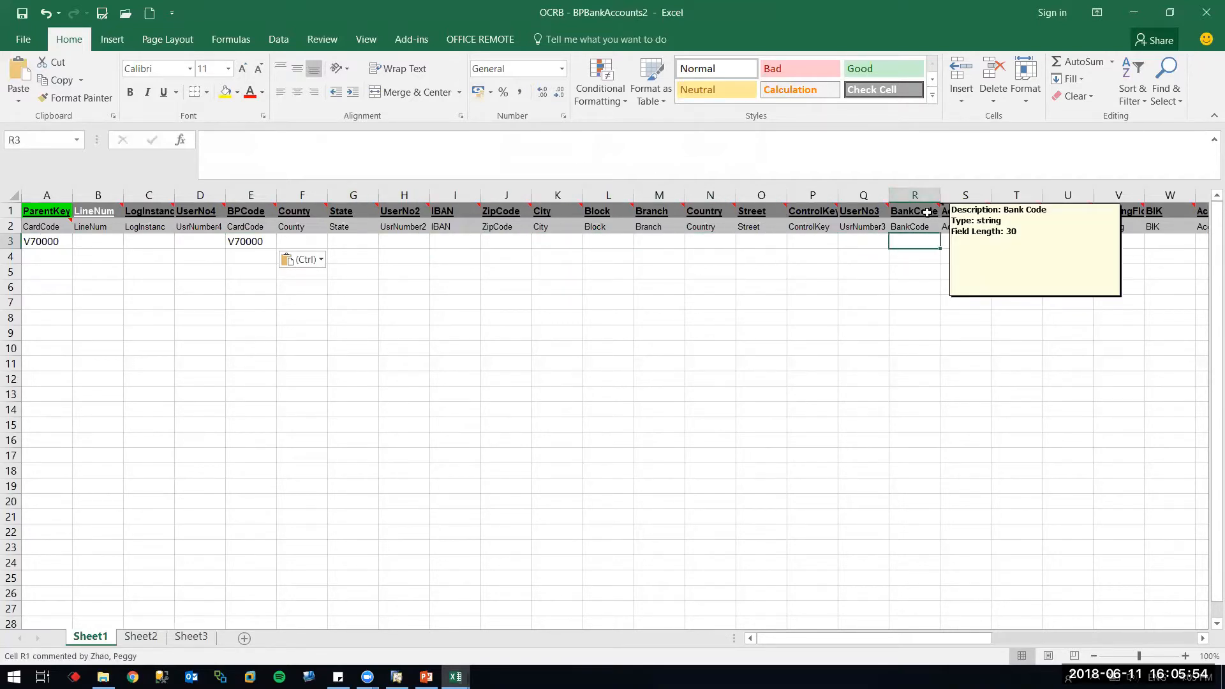
pyautogui.hotkey('alt', 'Tab')
pyautogui.hotkey('alt', 'Tab')
pyautogui.hotkey('alt', 'Tab')
pyautogui.hotkey('alt', 'Tab')
pyautogui.hotkey('alt', 'Tab')
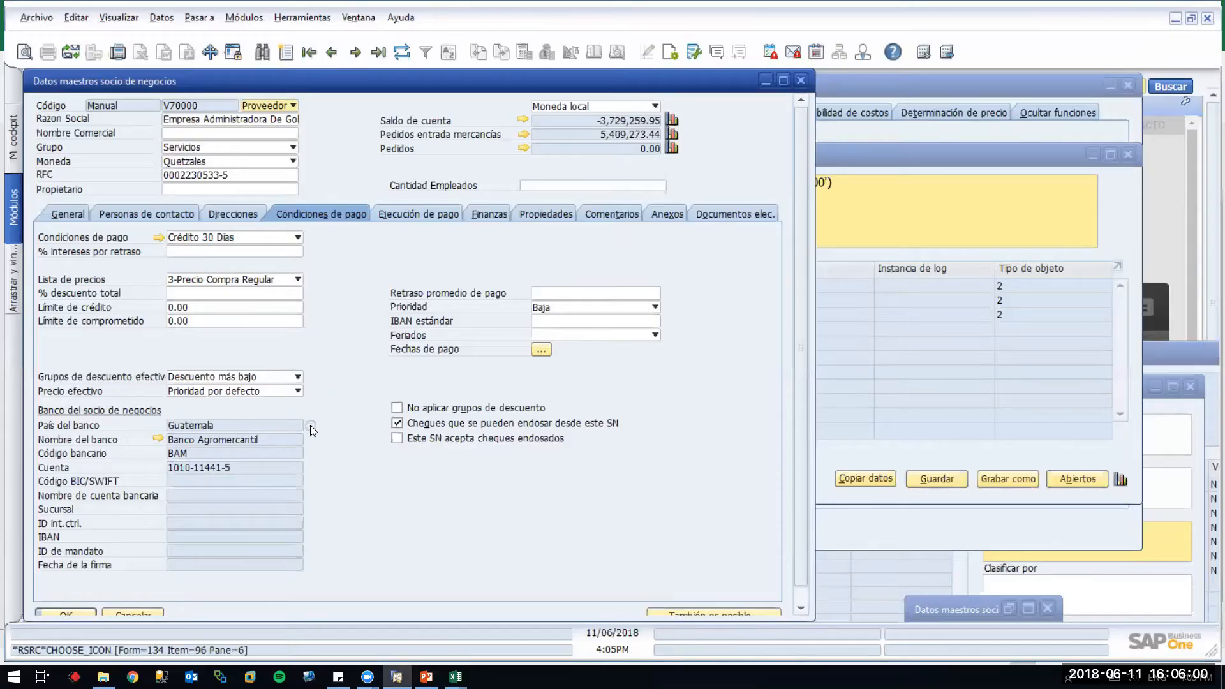
# Copy the BANRURAL bank code from Lista de Bancos in the vendor's bank account definitions
pyautogui.click(309, 425)
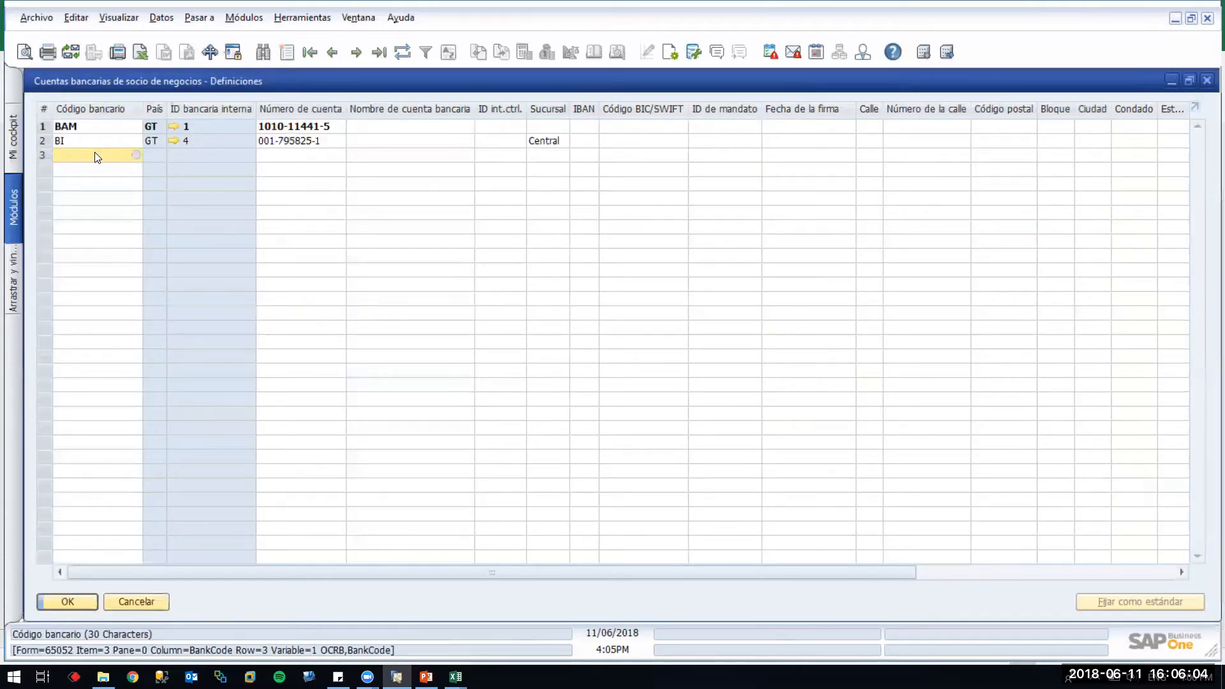
pyautogui.press('Tab')
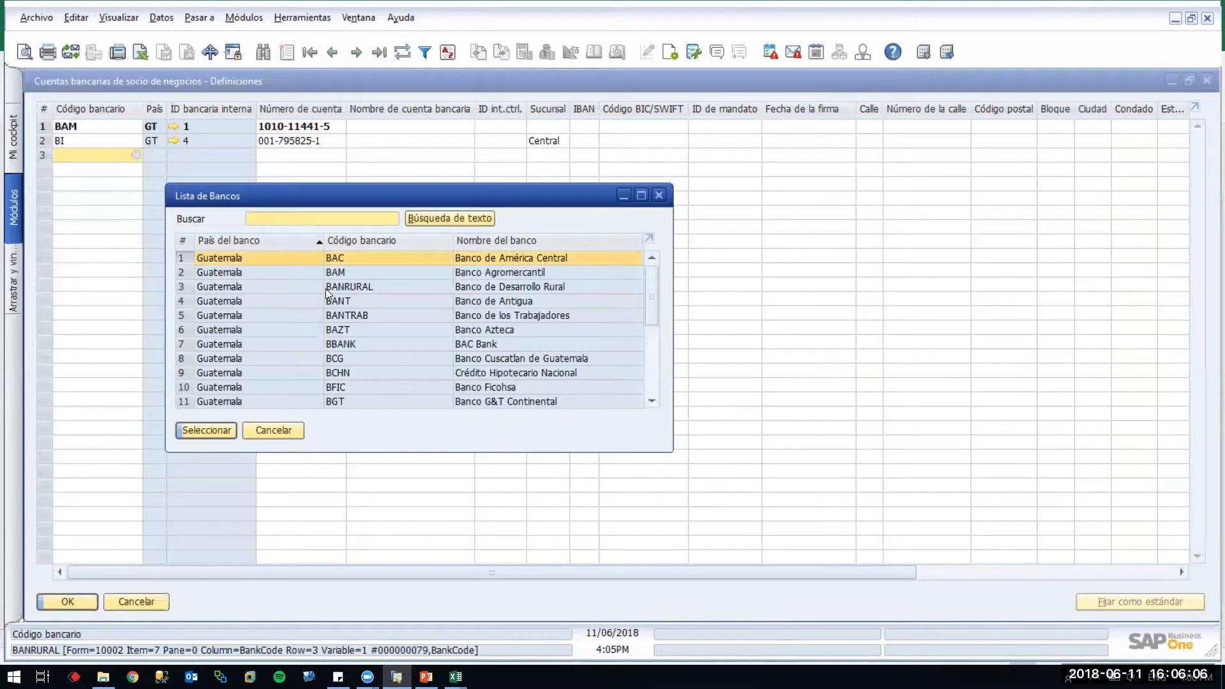
pyautogui.click(650, 350)
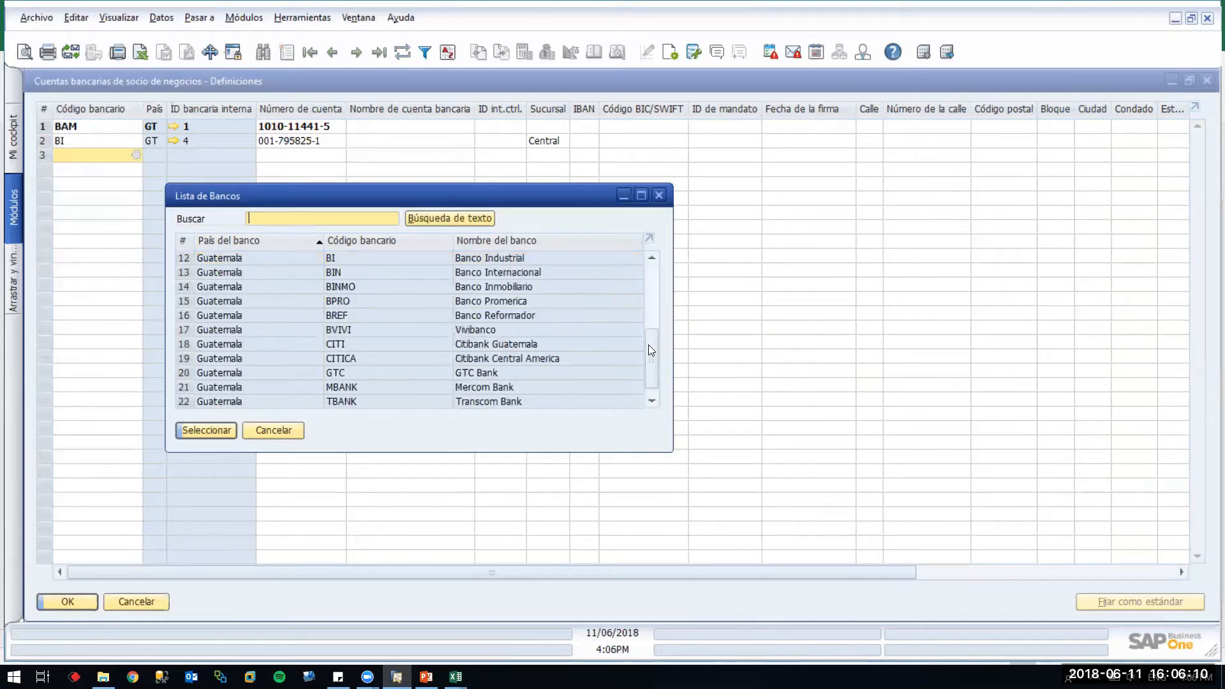
pyautogui.click(650, 281)
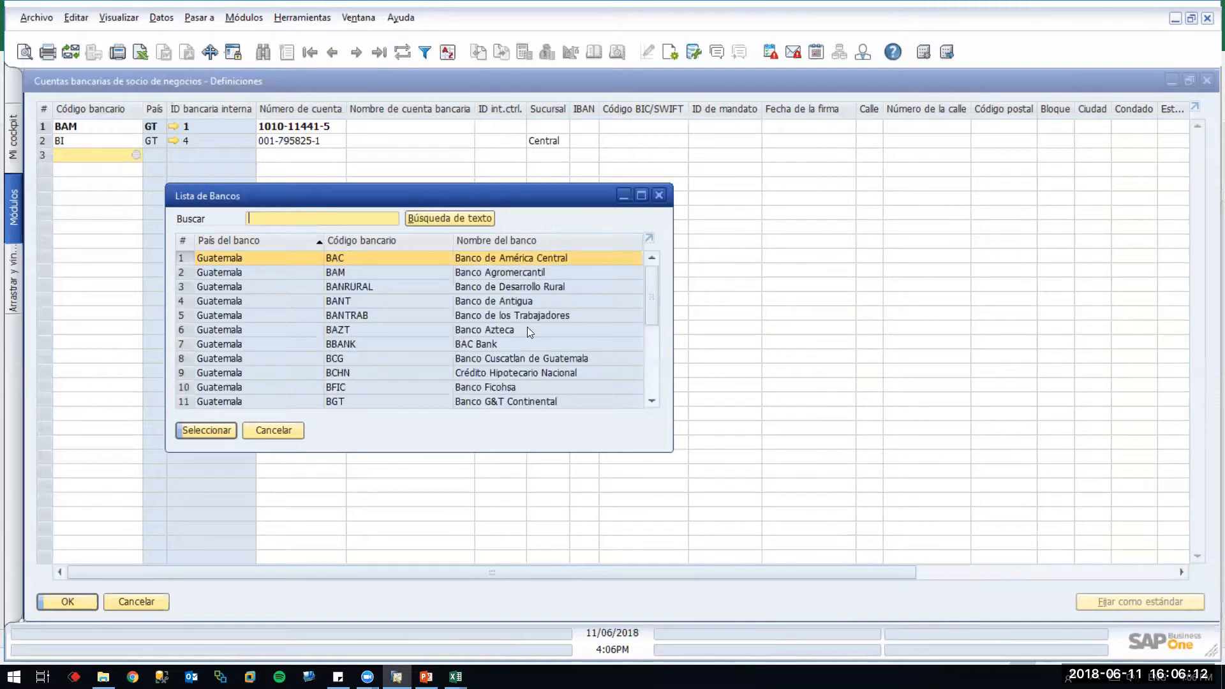
pyautogui.click(370, 291)
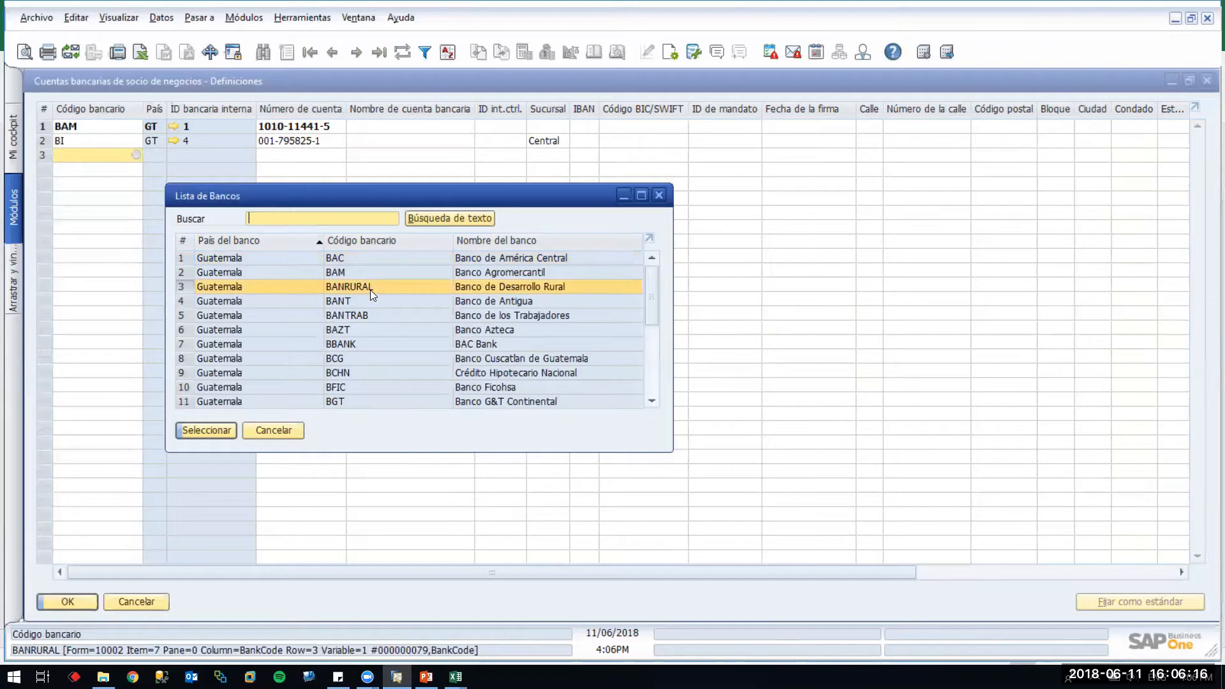
pyautogui.rightClick(370, 290)
pyautogui.click(393, 300)
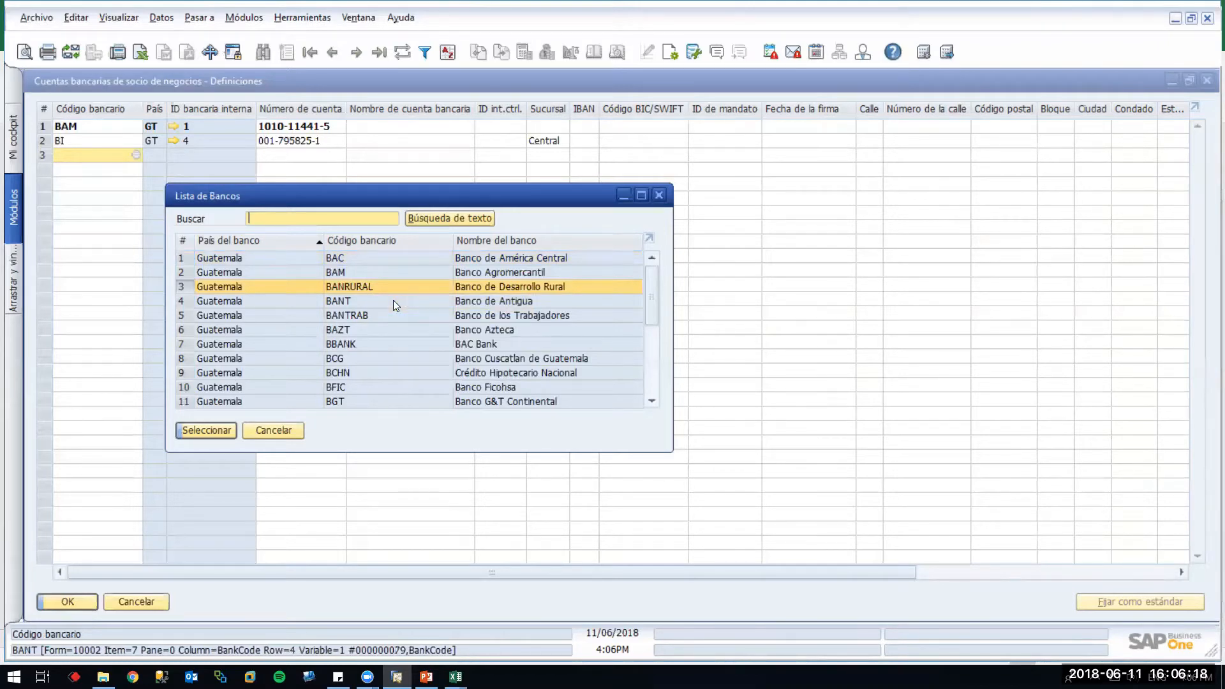
pyautogui.hotkey('alt', 'Tab')
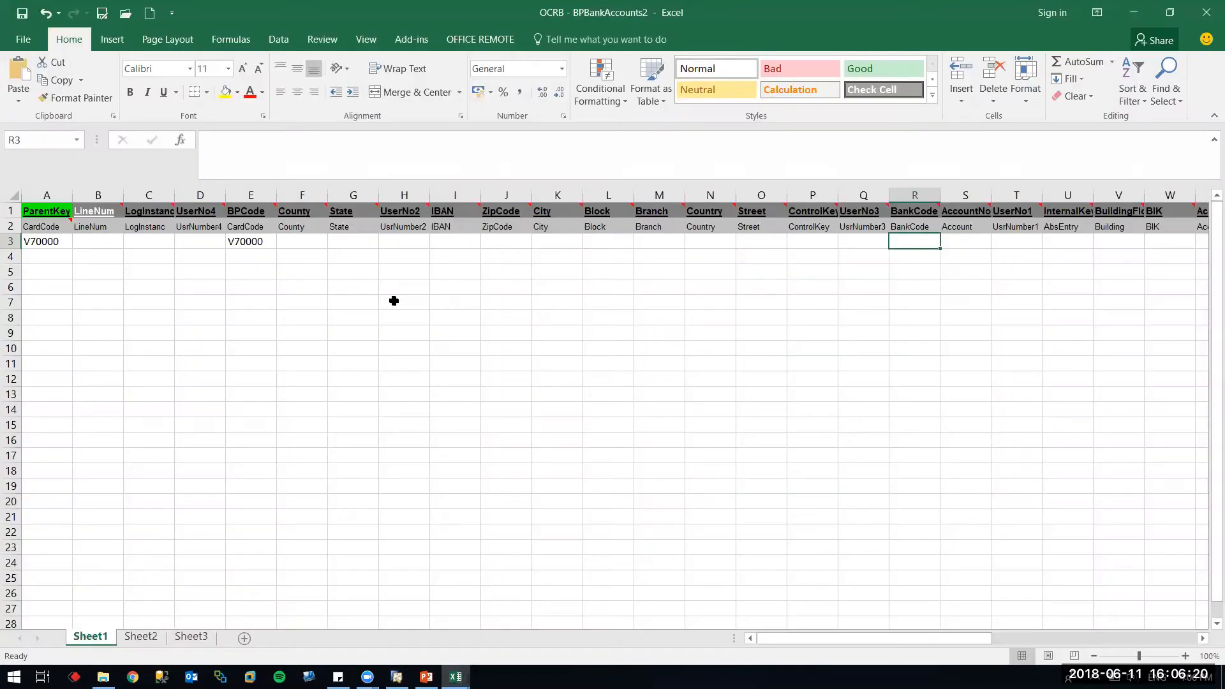
pyautogui.hotkey('alt', 'Tab')
pyautogui.hotkey('alt', 'Tab')
pyautogui.write('BANRURAL')
pyautogui.press('Tab')
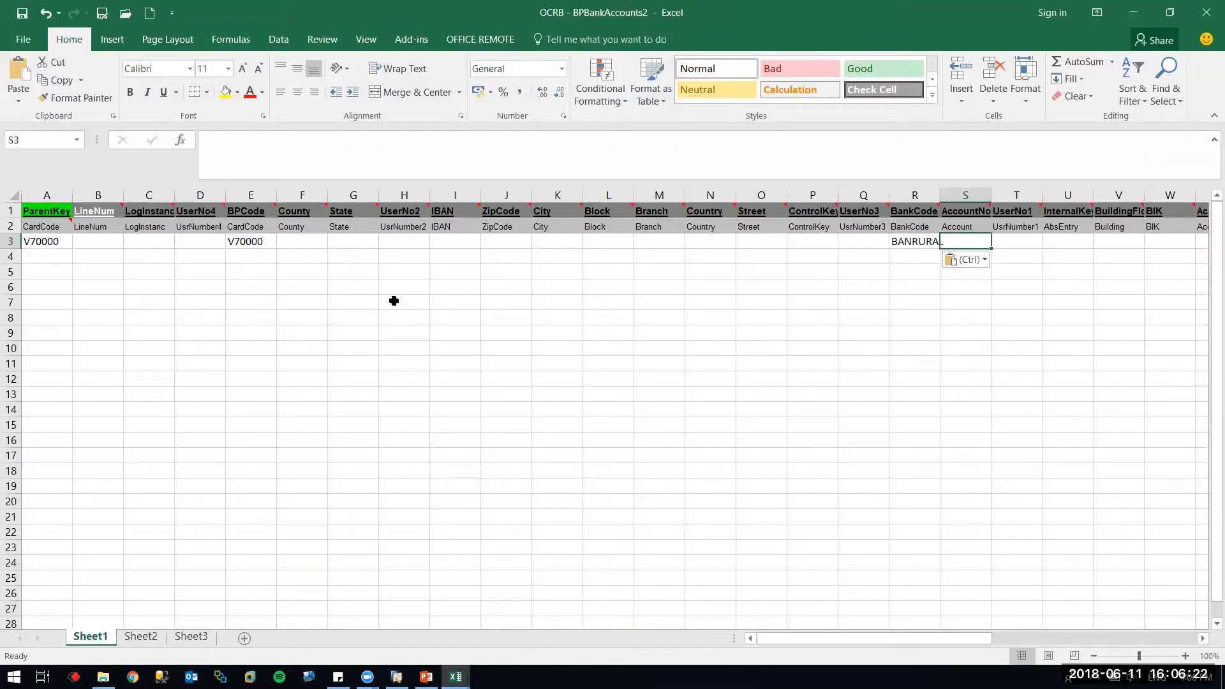
pyautogui.moveTo(940, 195); pyautogui.dragTo(972, 195)
pyautogui.write('1213213212')
pyautogui.press('Tab')
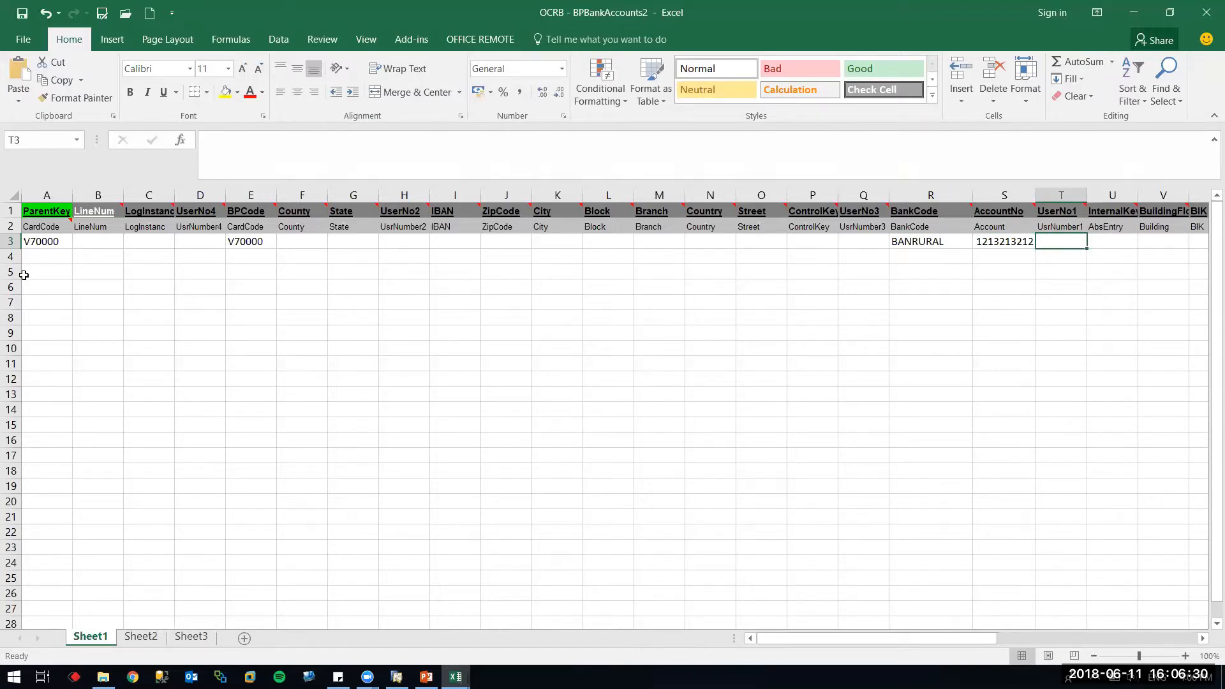
# Duplicate row 3 into row 4 of the bank accounts sheet
pyautogui.click(10, 241)
pyautogui.hotkey('ctrl', 'c')
pyautogui.click(10, 256)
pyautogui.hotkey('ctrl', 'v')
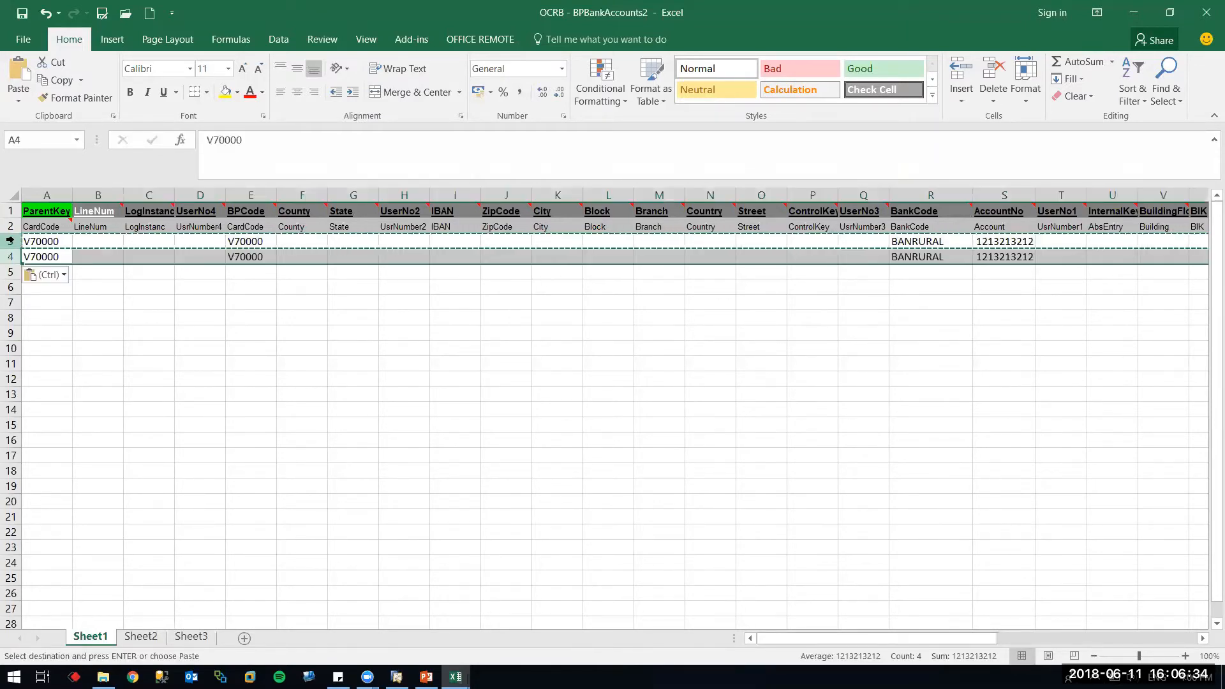
pyautogui.click(99, 258)
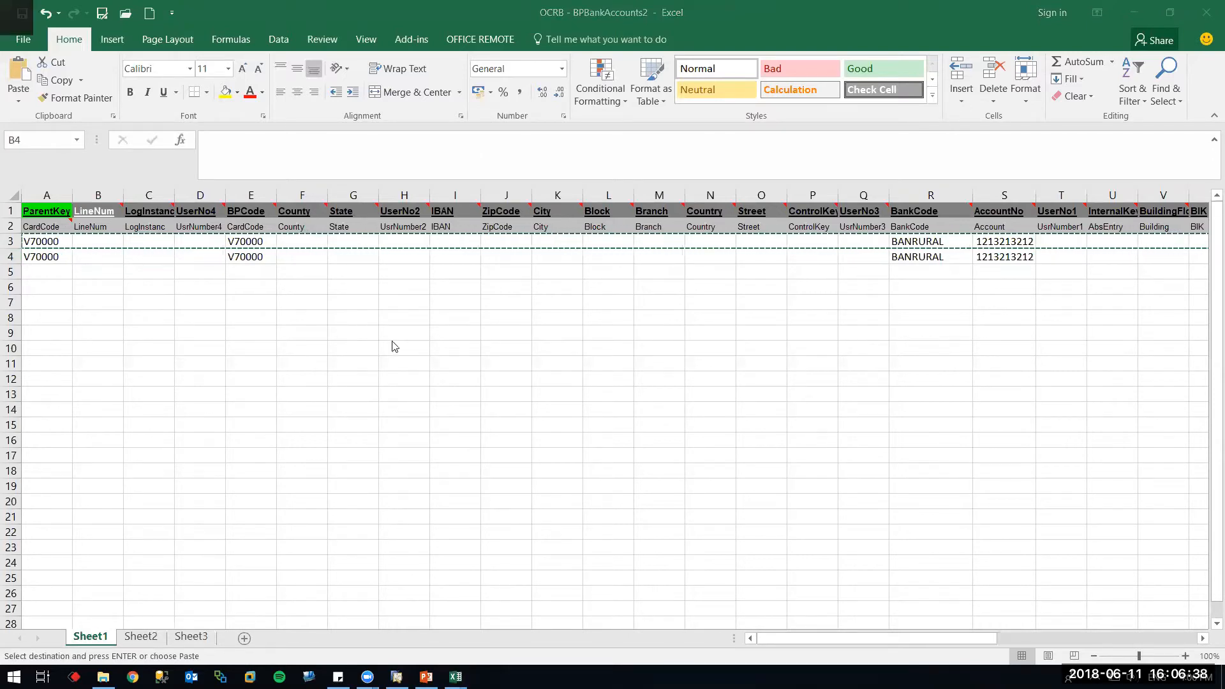
# Change row 4 to bank code BCG copied from SAP, with account number 12345
pyautogui.hotkey('alt', 'Tab')
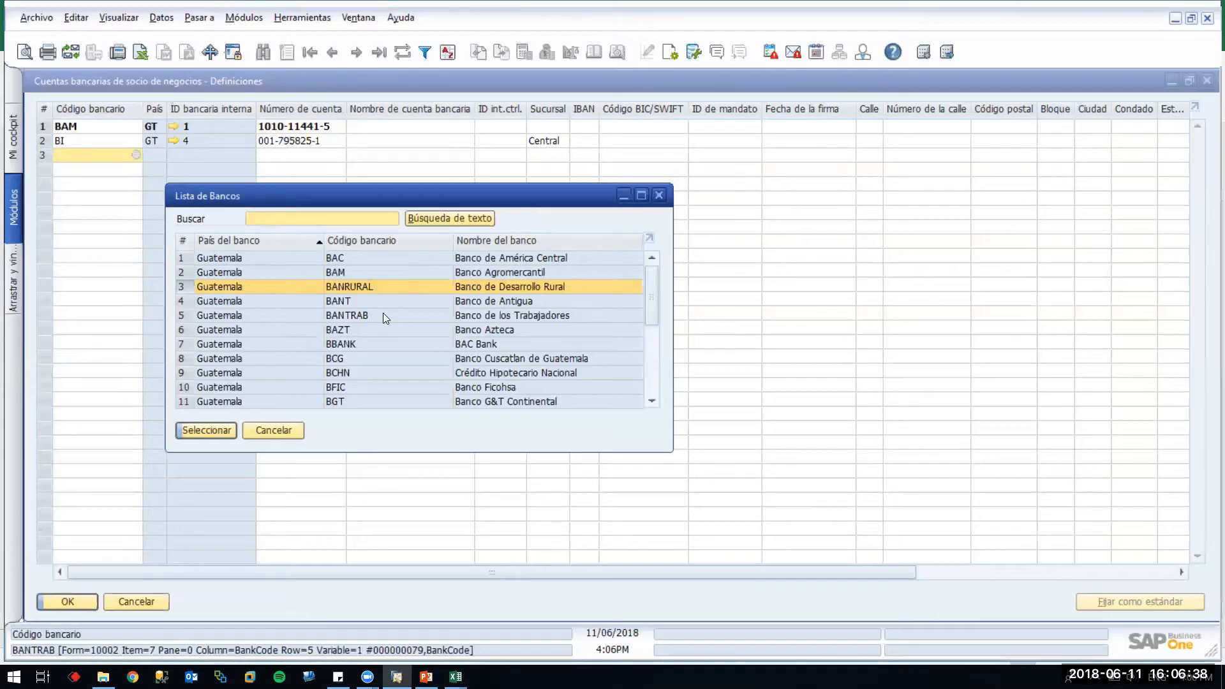
pyautogui.rightClick(353, 363)
pyautogui.click(390, 378)
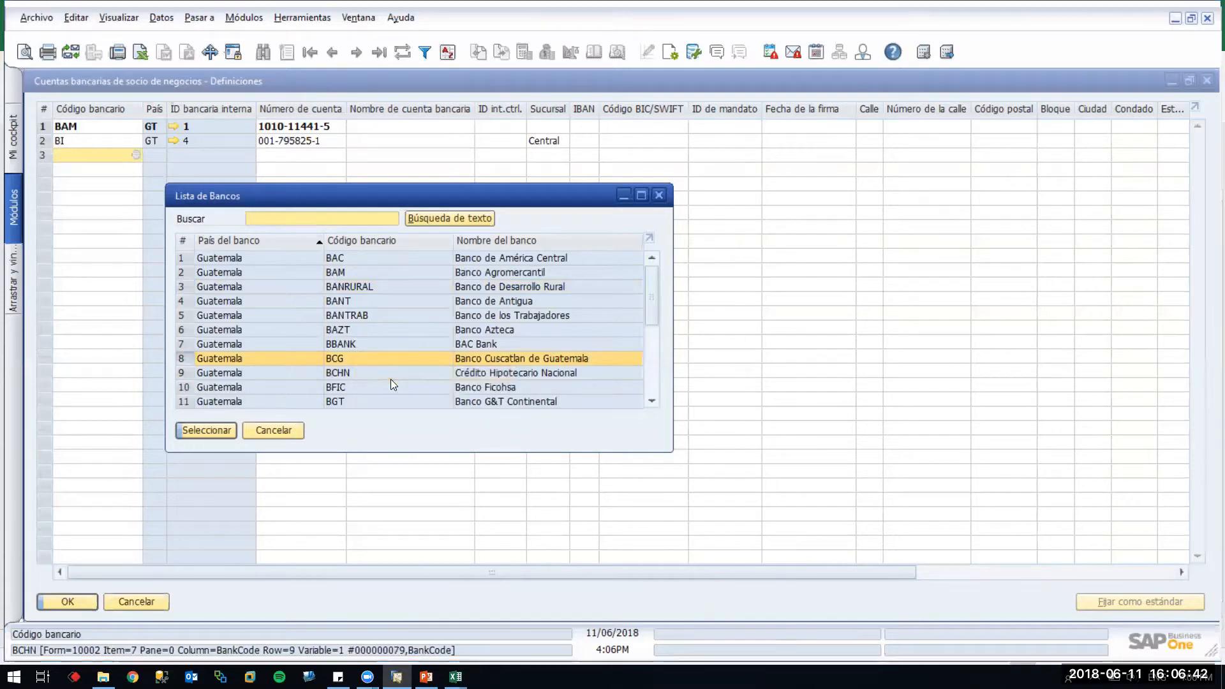
pyautogui.hotkey('alt', 'Tab')
pyautogui.click(922, 255)
pyautogui.hotkey('ctrl', 'v')
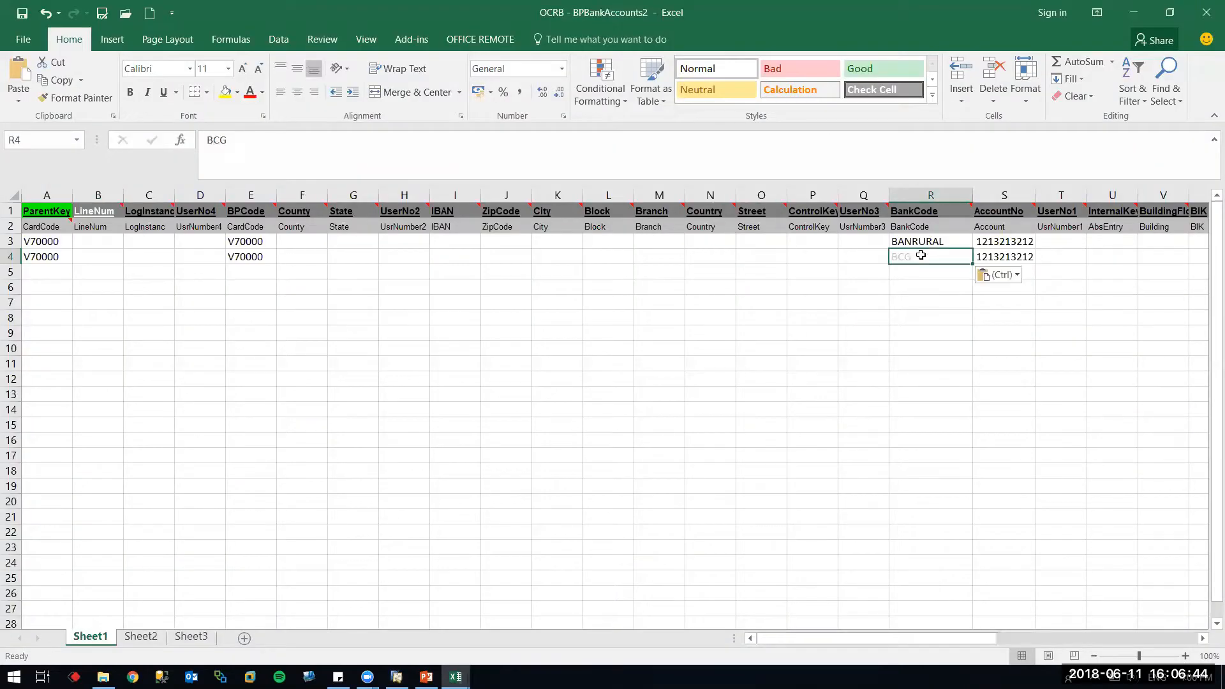
pyautogui.press('Tab')
pyautogui.write('12345')
pyautogui.press('Return')
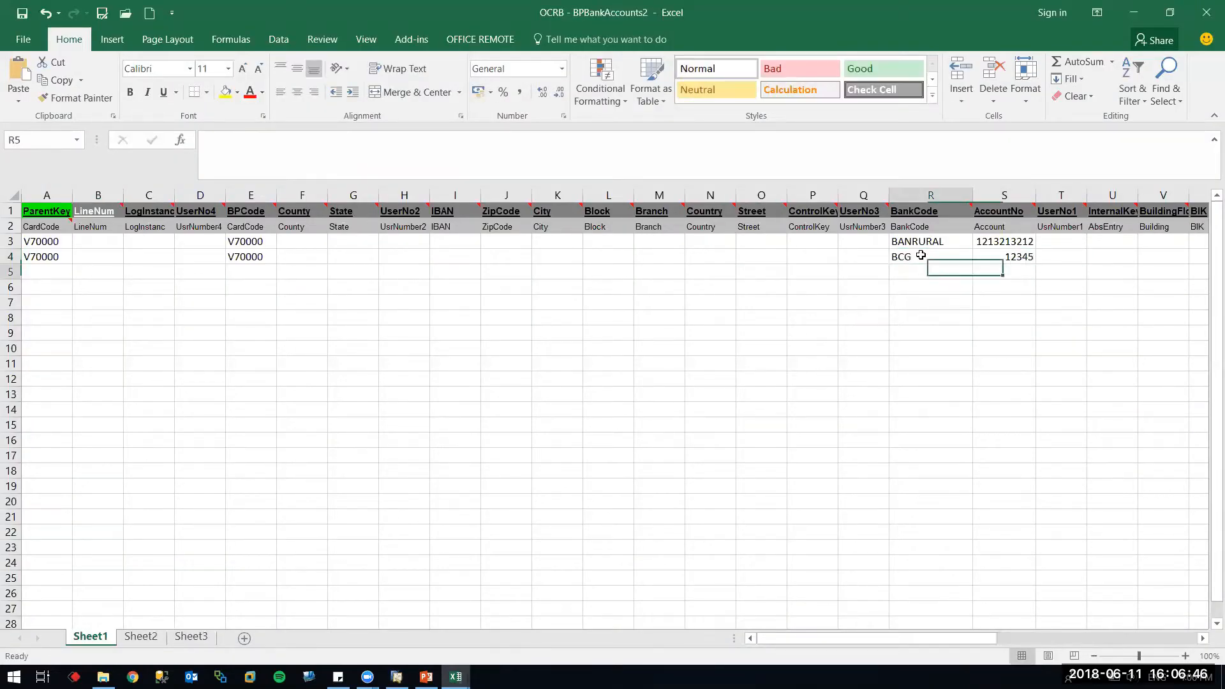
pyautogui.press('Up')
pyautogui.press('Up')
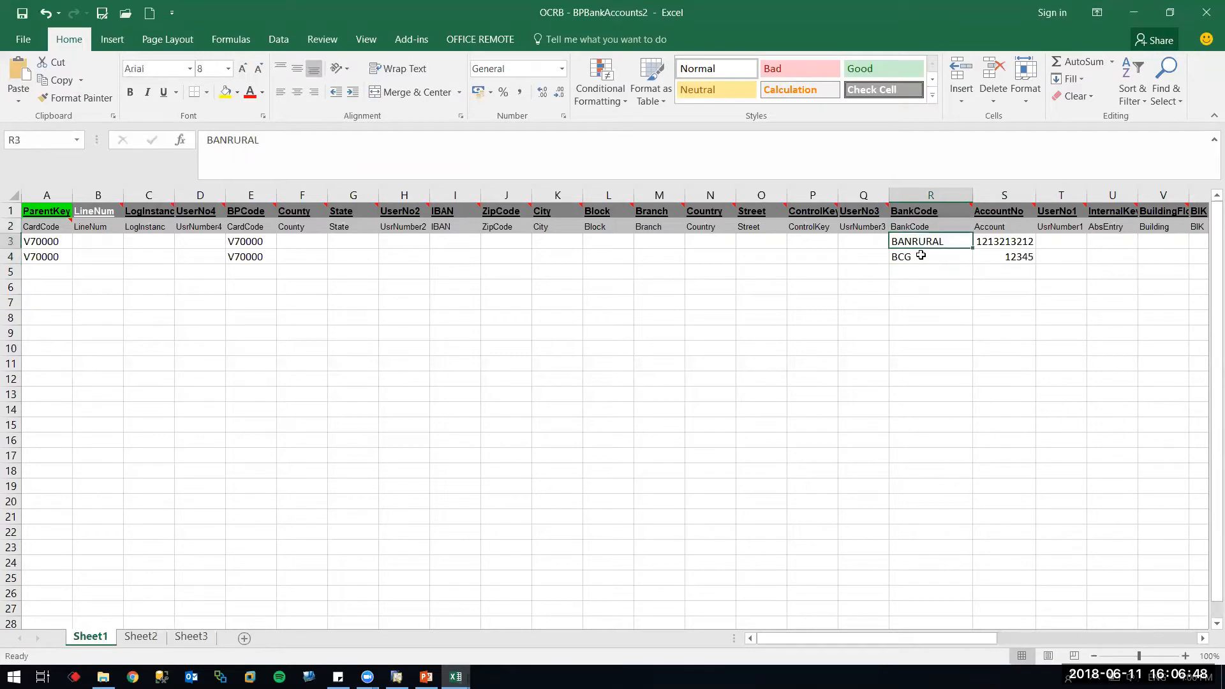
pyautogui.press('Left')
pyautogui.press('Left')
pyautogui.press('Left')
pyautogui.press('Left')
pyautogui.press('Left')
pyautogui.press('Left')
pyautogui.press('Left')
pyautogui.press('Left')
pyautogui.press('Left')
pyautogui.press('Left')
pyautogui.press('Left')
pyautogui.press('Left')
pyautogui.press('Left')
pyautogui.press('Left')
pyautogui.press('Left')
pyautogui.press('Left')
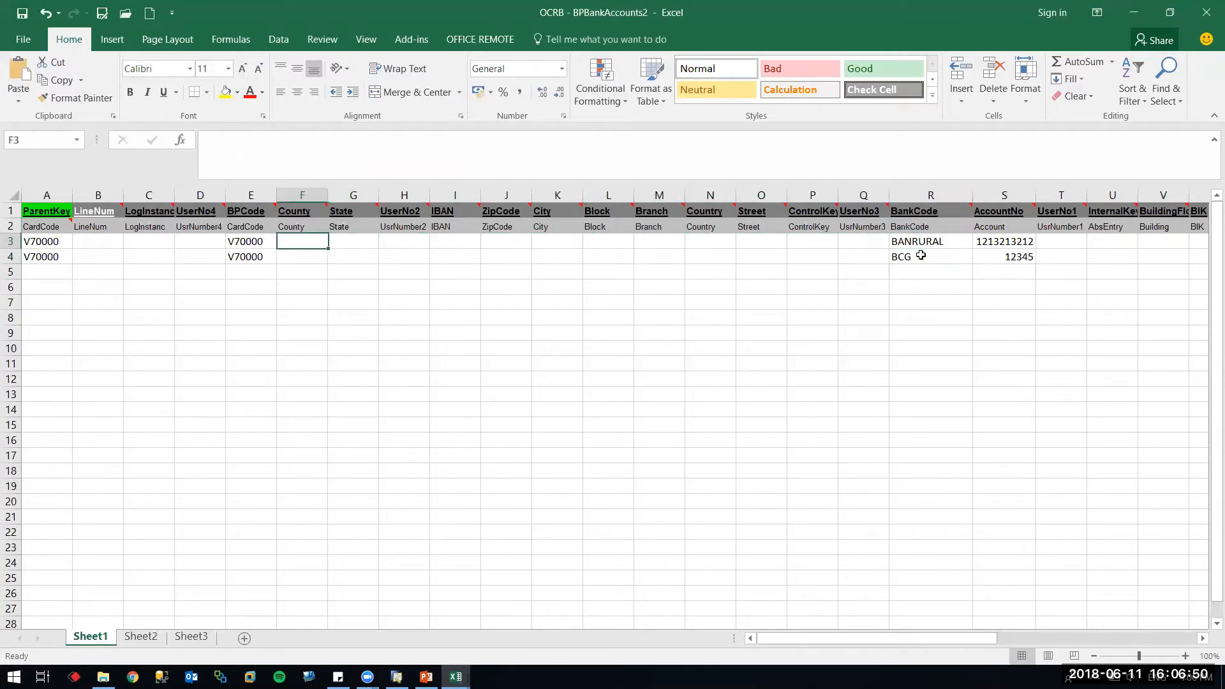
pyautogui.hotkey('alt', 'Tab')
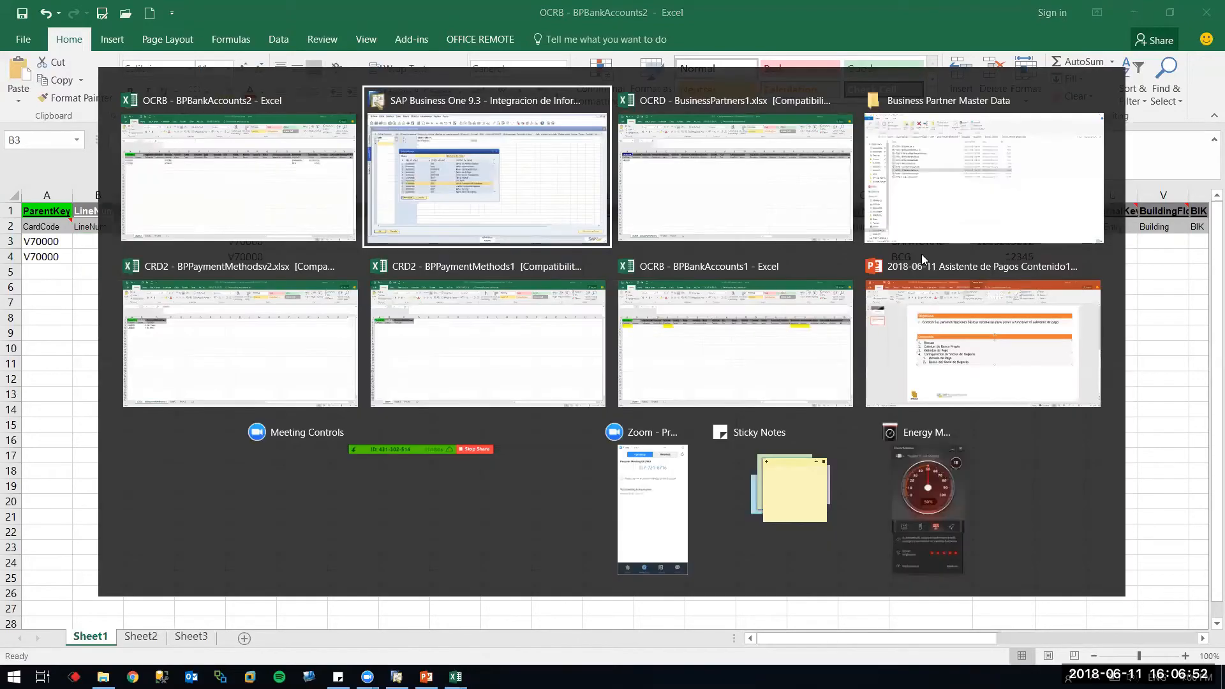
# Close the bank list and reopen V70000's bank account definitions showing its BAM and BI accounts
pyautogui.press('Escape')
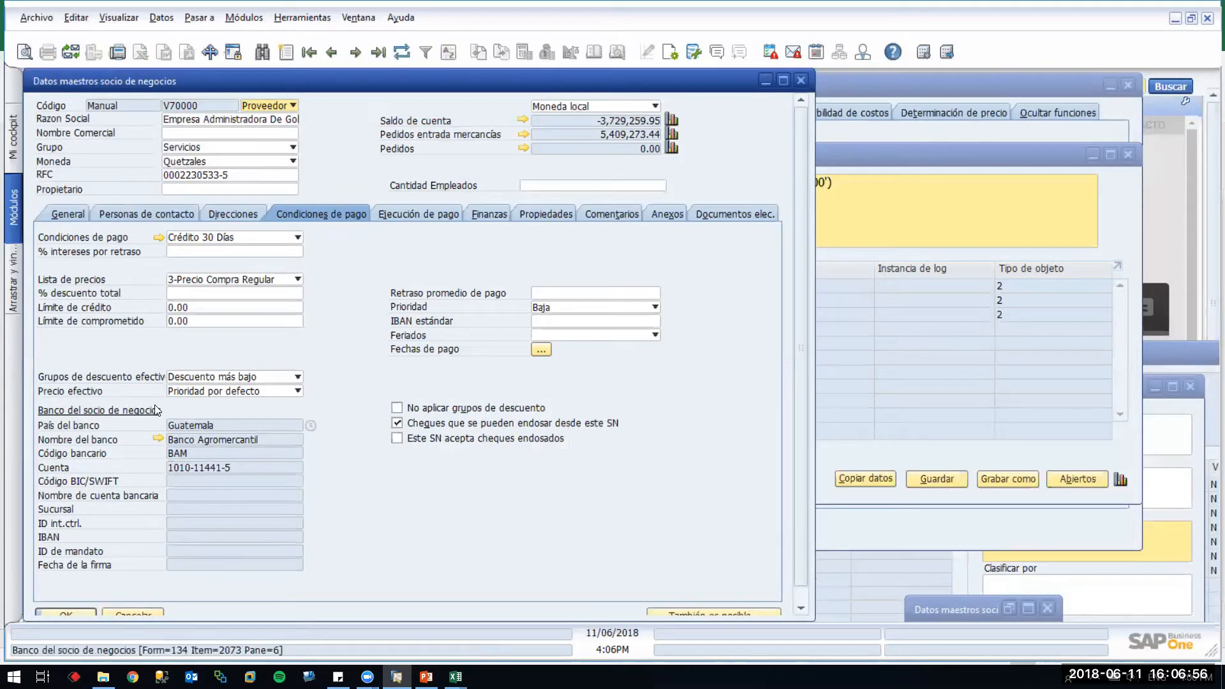
pyautogui.click(313, 426)
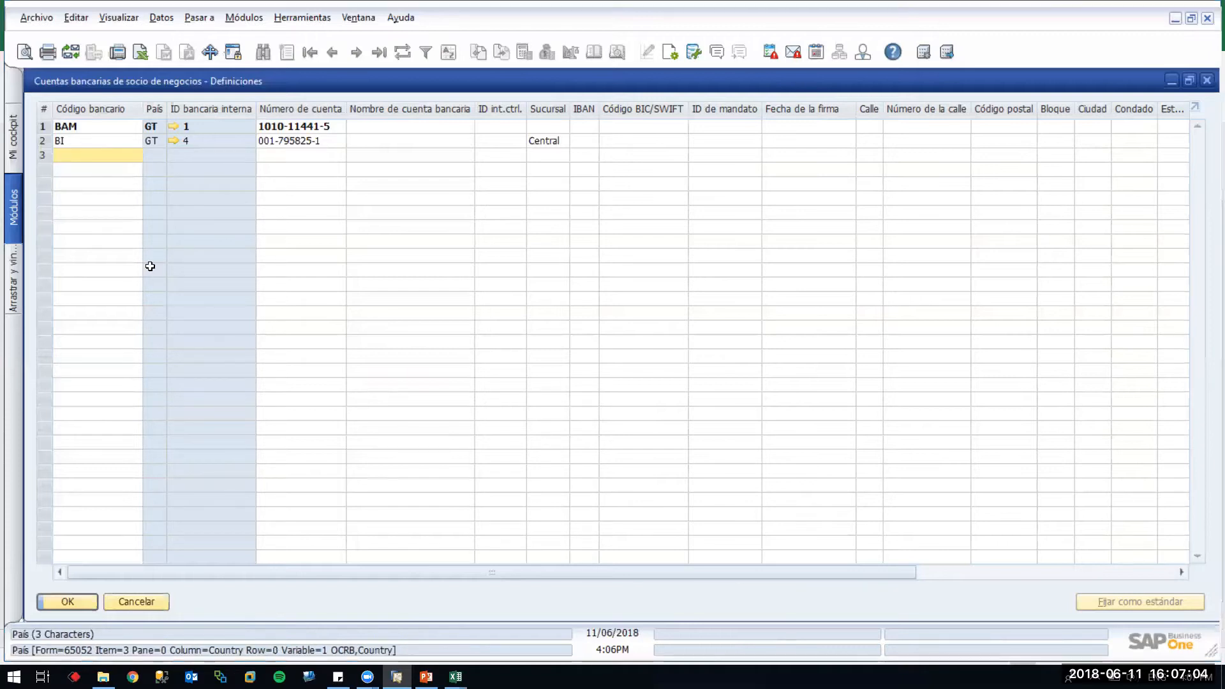
pyautogui.hotkey('alt', 'Tab')
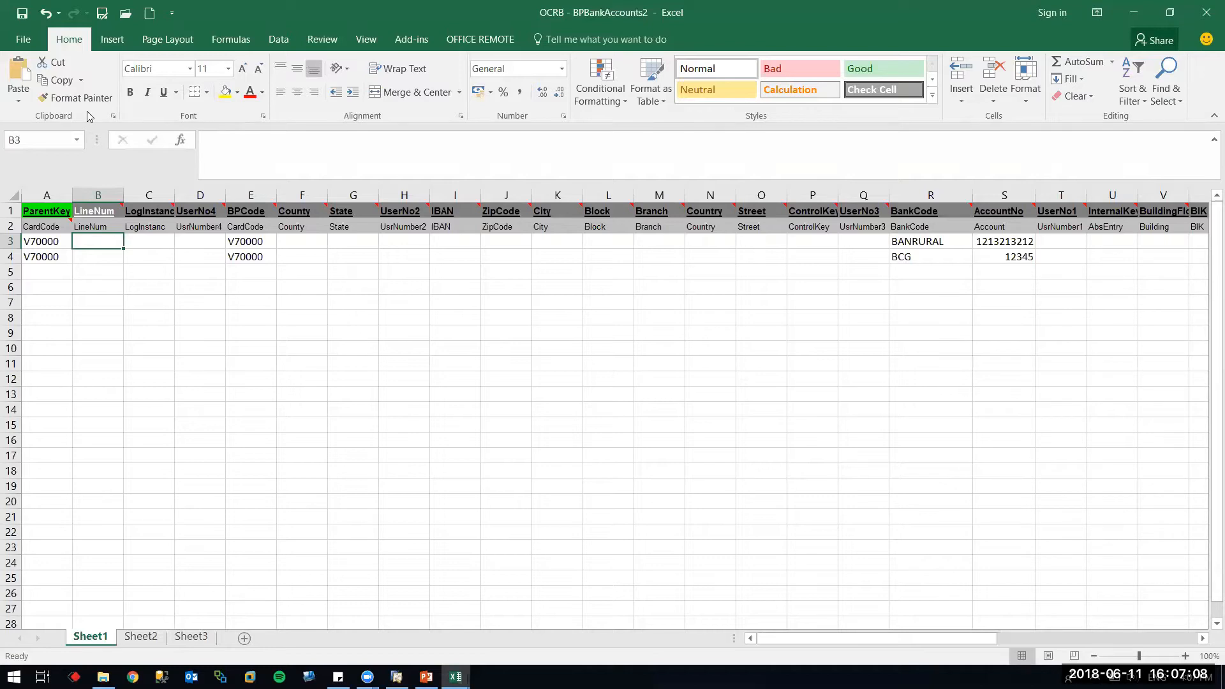
# Save the workbook as .xlsx in Desktop\Webinars\2018-06 Webinar Asistente de Pagos
pyautogui.click(29, 18)
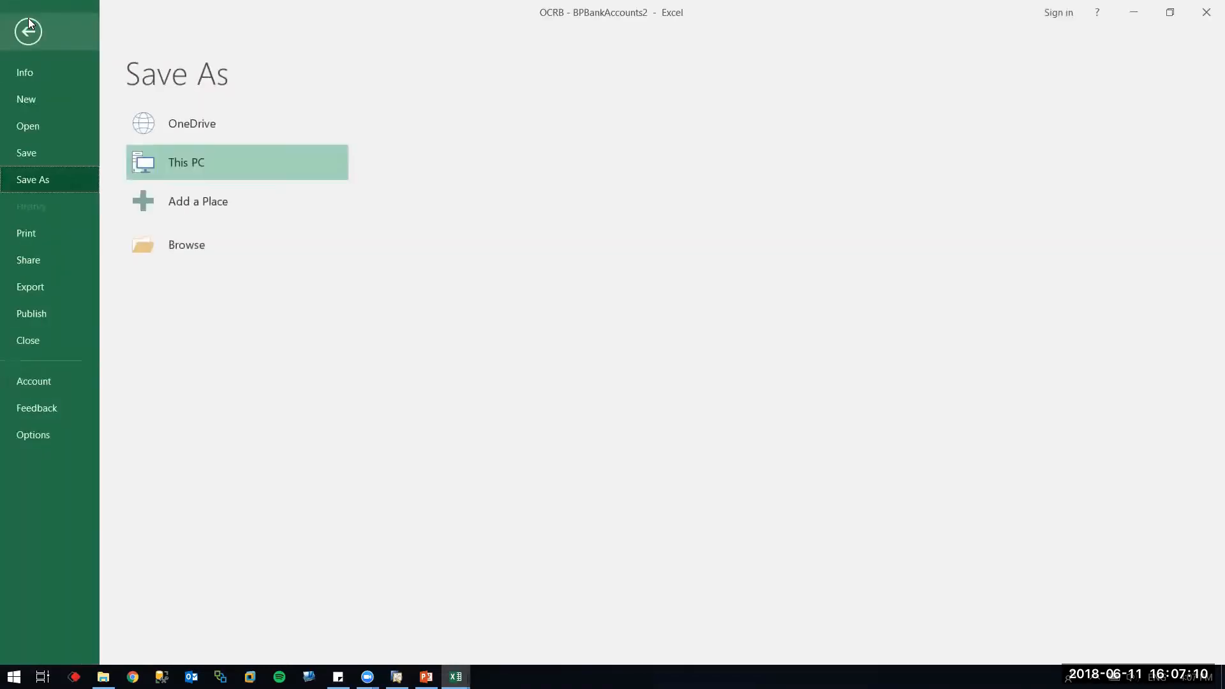
pyautogui.click(434, 139)
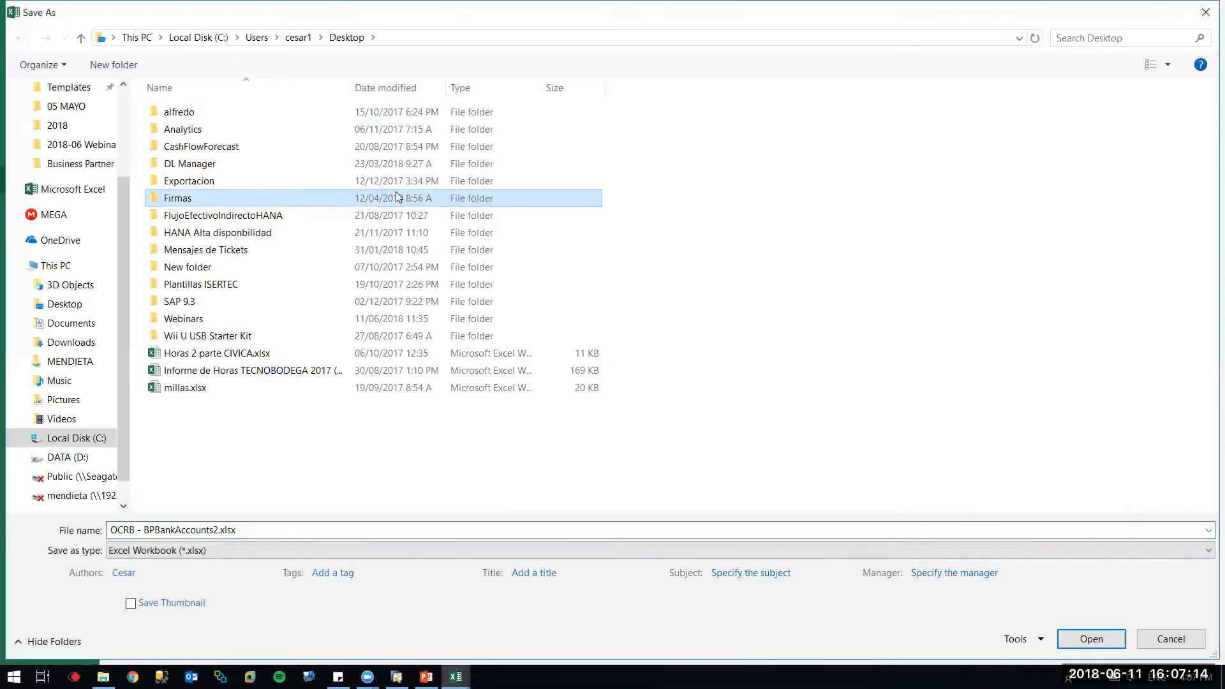
pyautogui.write('w')
pyautogui.press('Return')
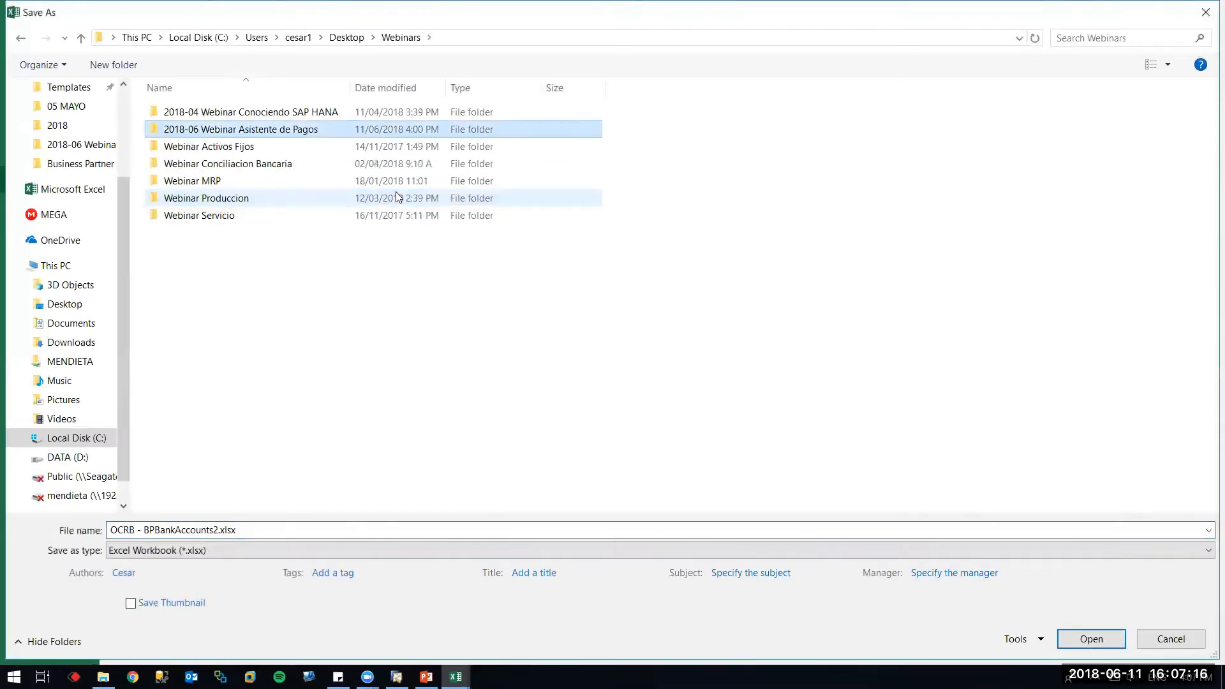
pyautogui.press('Return')
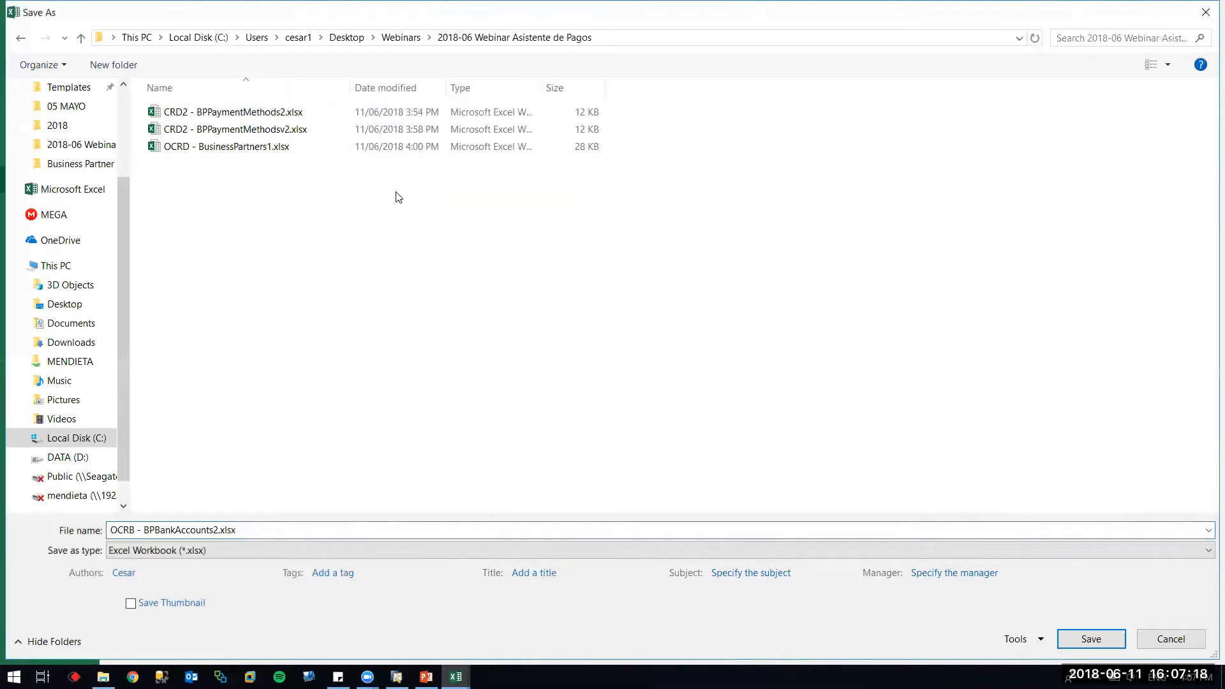
pyautogui.press('Return')
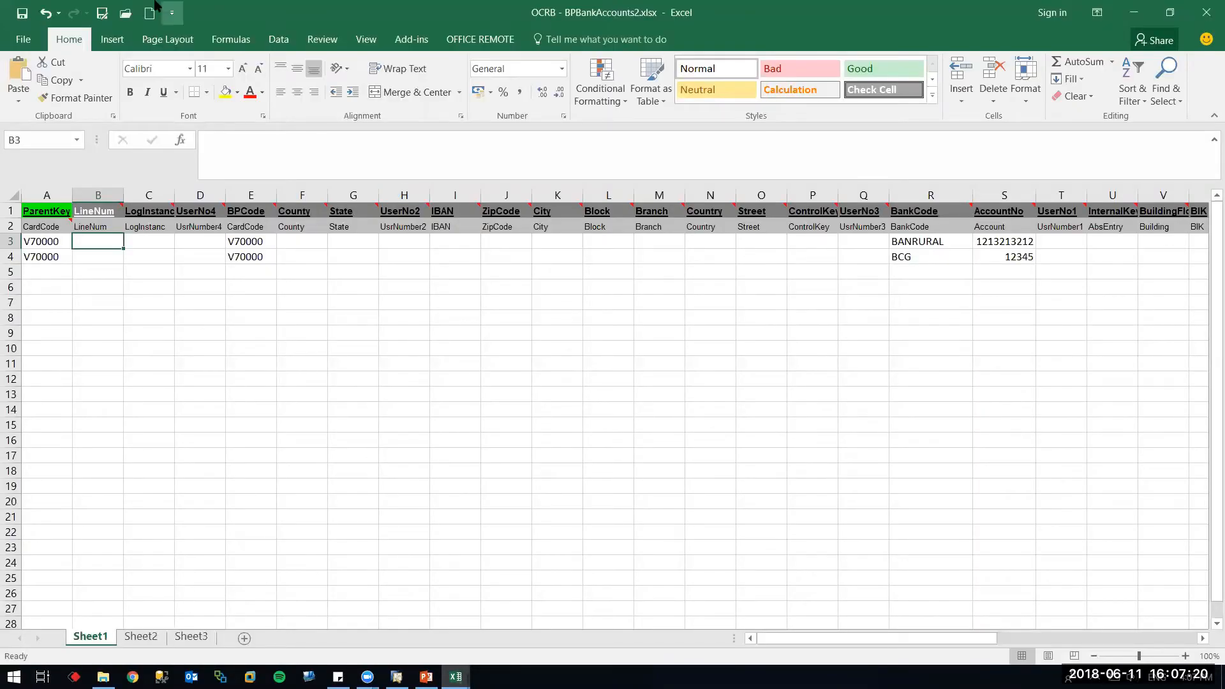
# Save a Text (Tab delimited) copy of OCRB - BPBankAccounts2
pyautogui.click(107, 18)
pyautogui.press('Tab')
pyautogui.press('t')
pyautogui.press('Return')
pyautogui.press('Return')
# Resave OCRB - BPBankAccounts2 as an .xlsx workbook, replacing the existing file
pyautogui.press('Return')
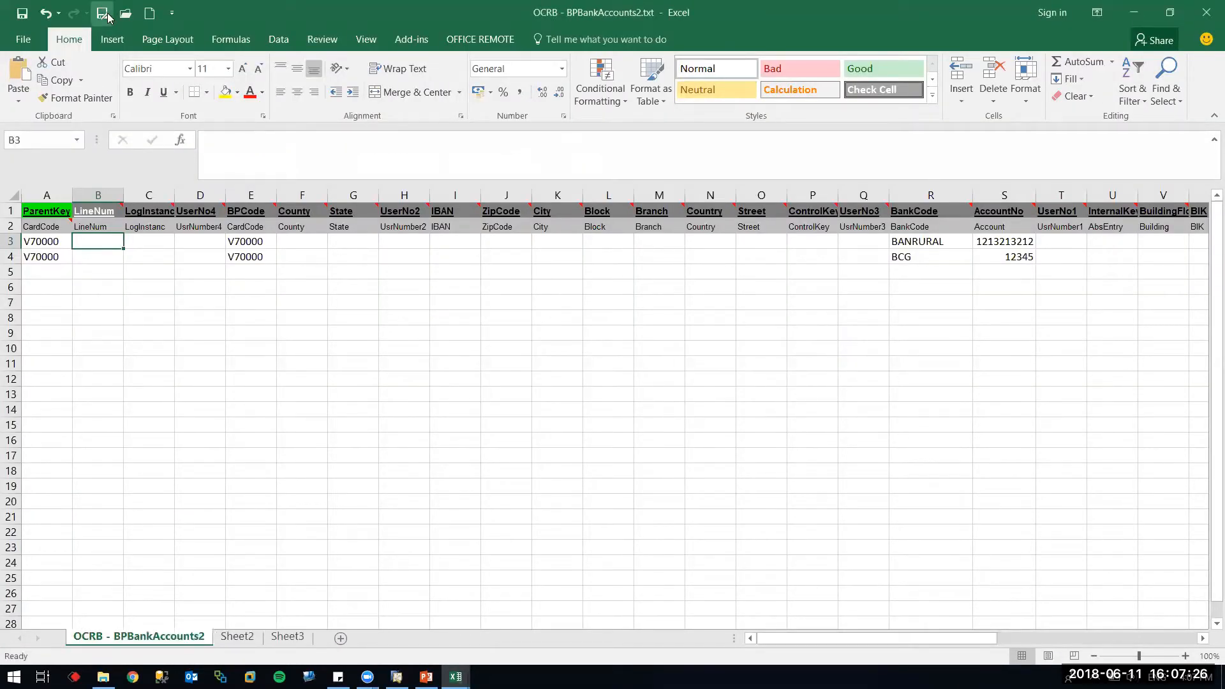
pyautogui.click(107, 17)
pyautogui.press('n')
pyautogui.press('Return')
pyautogui.press('y')
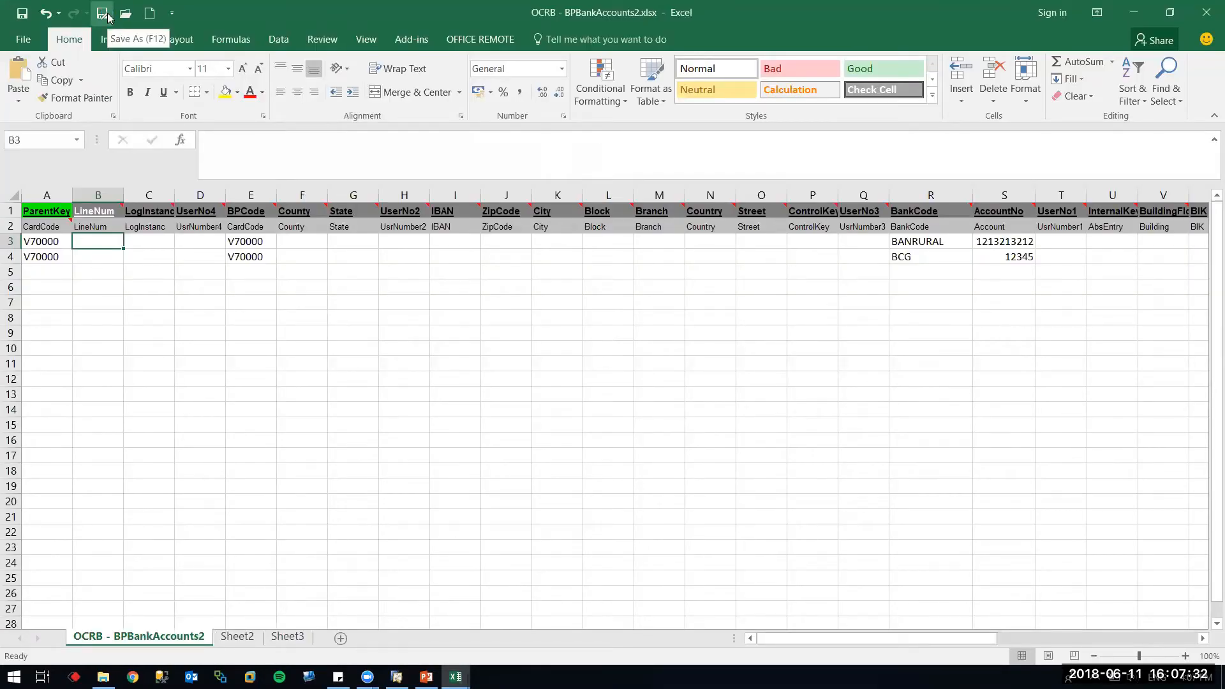
pyautogui.hotkey('alt', 'Tab')
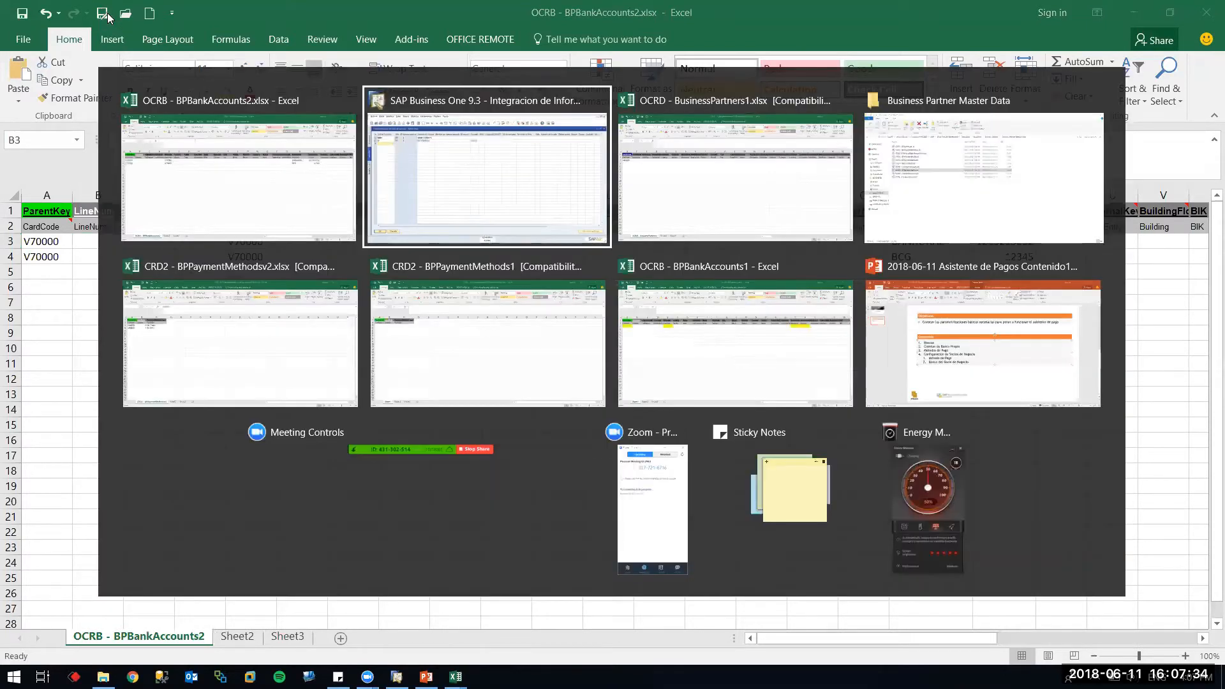
pyautogui.press('Escape')
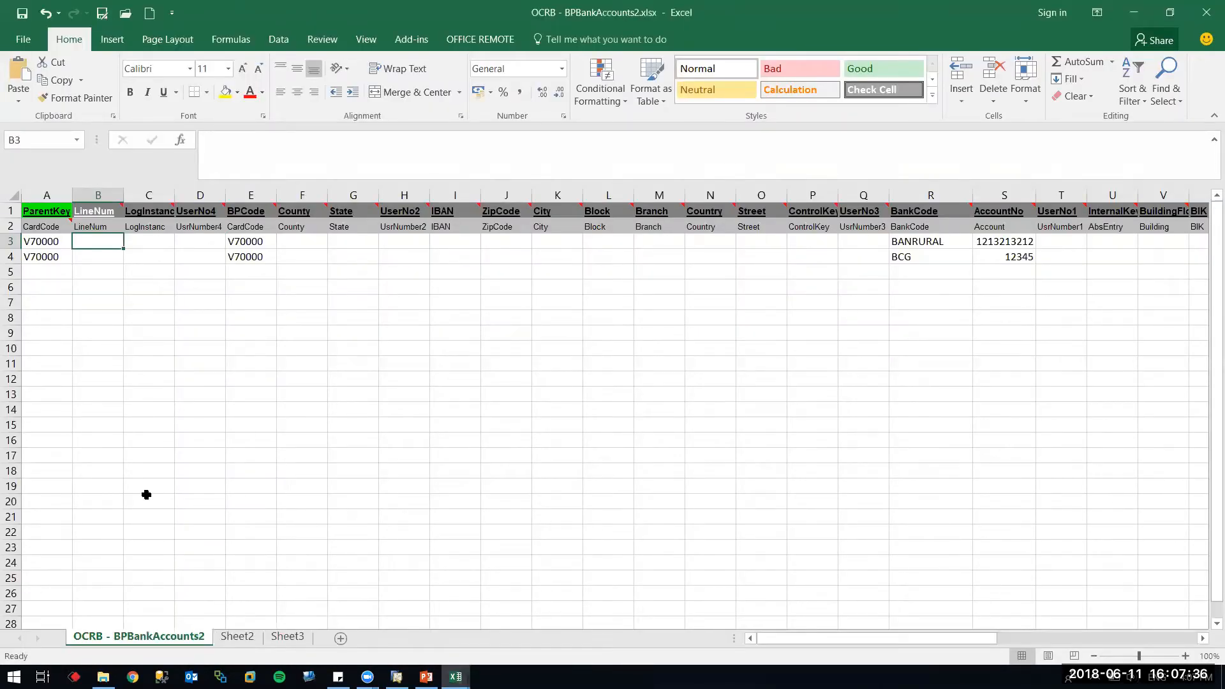
pyautogui.press('super')
# Launch Data Transfer Workbench, log on to SBODemoGT with the password, and start an import
pyautogui.write('data')
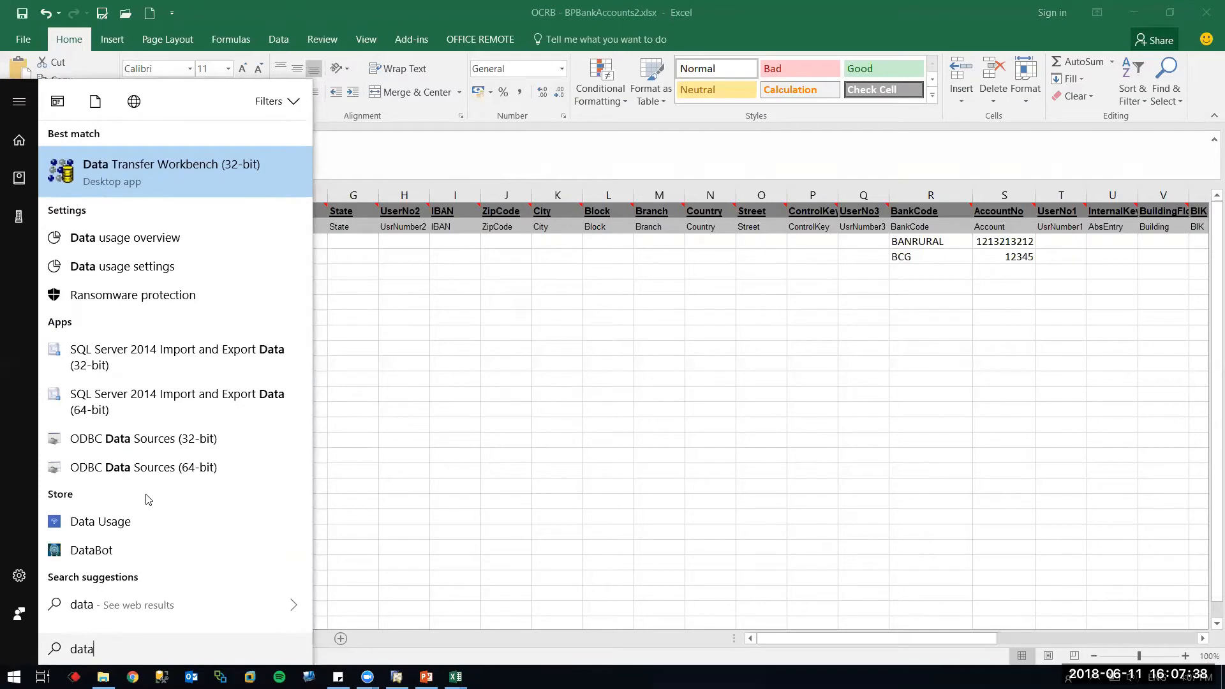
pyautogui.press('Return')
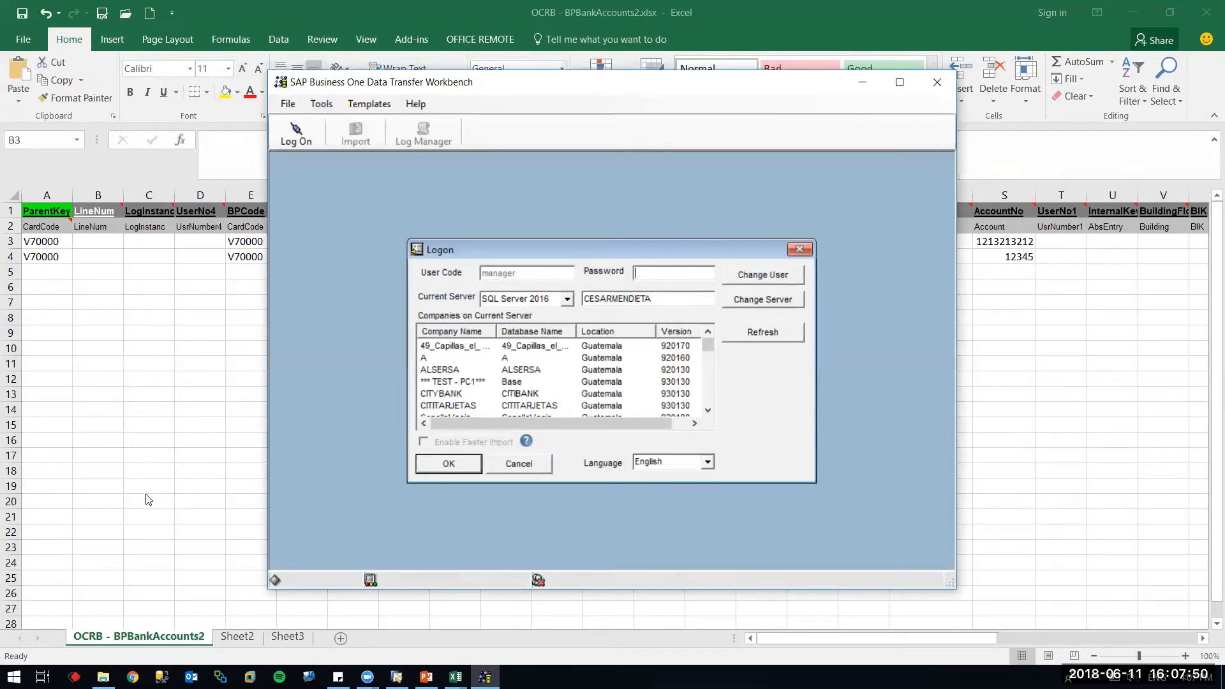
pyautogui.write('*****')
pyautogui.press('Return')
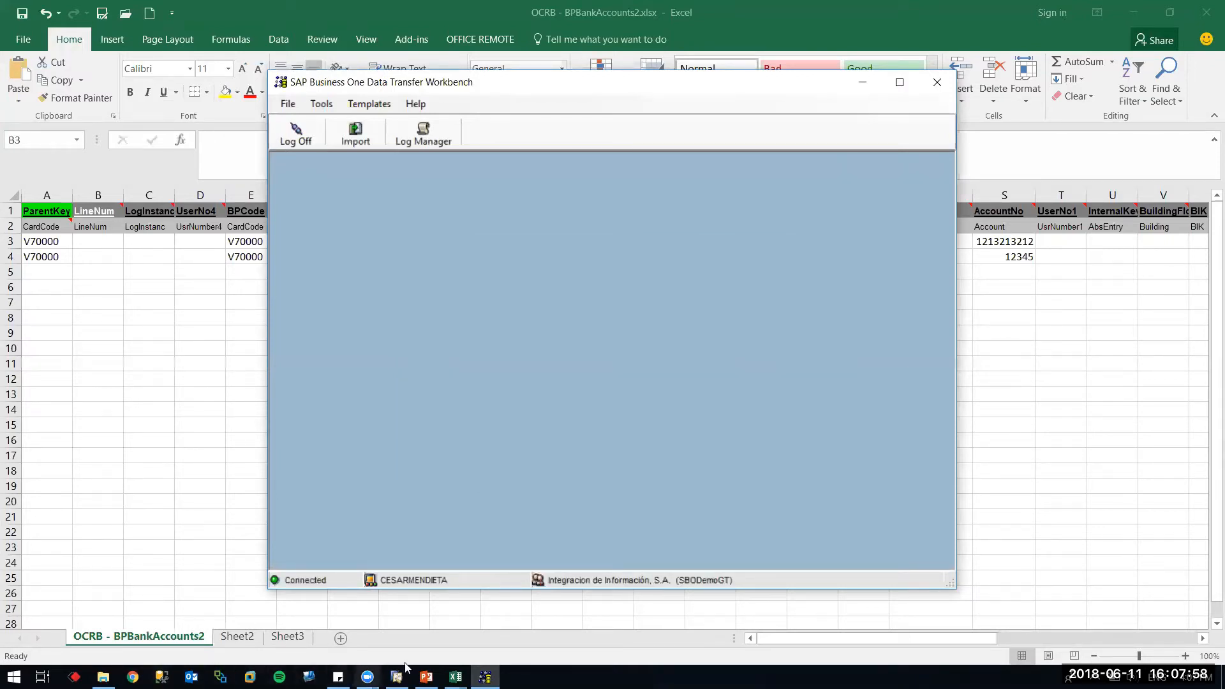
pyautogui.click(358, 135)
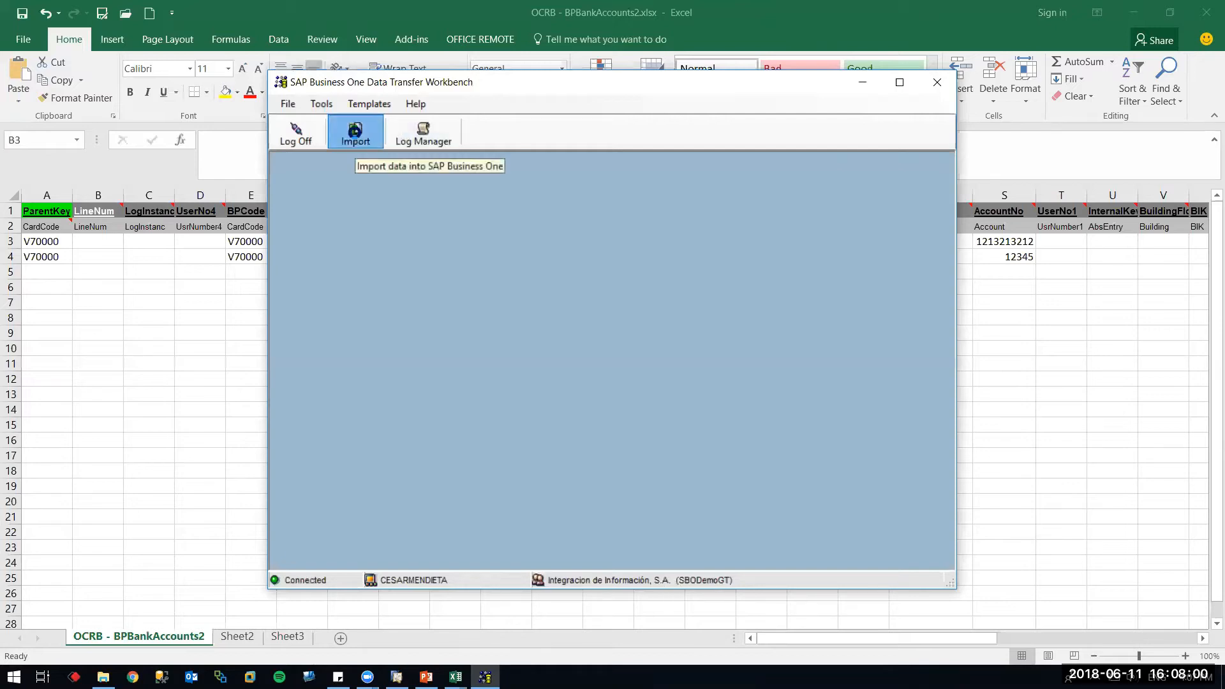
# Choose a Master Data import targeting Business Partners > Business Partner Master Data
pyautogui.click(486, 345)
pyautogui.click(704, 532)
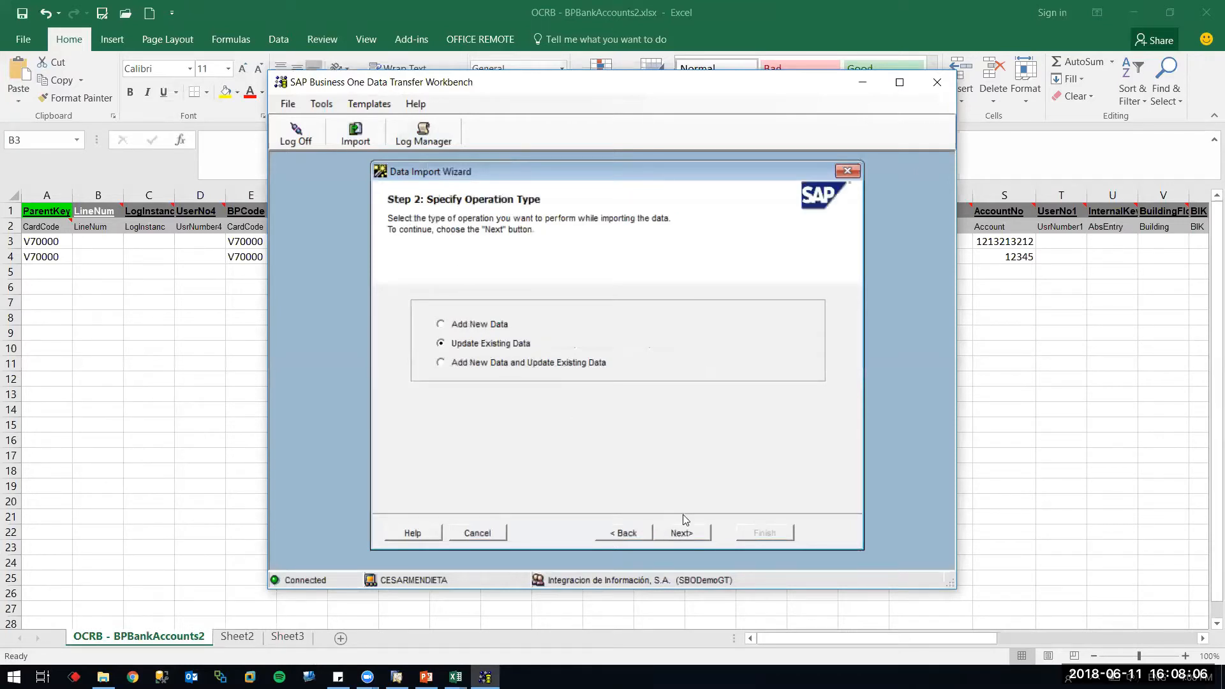
pyautogui.click(682, 532)
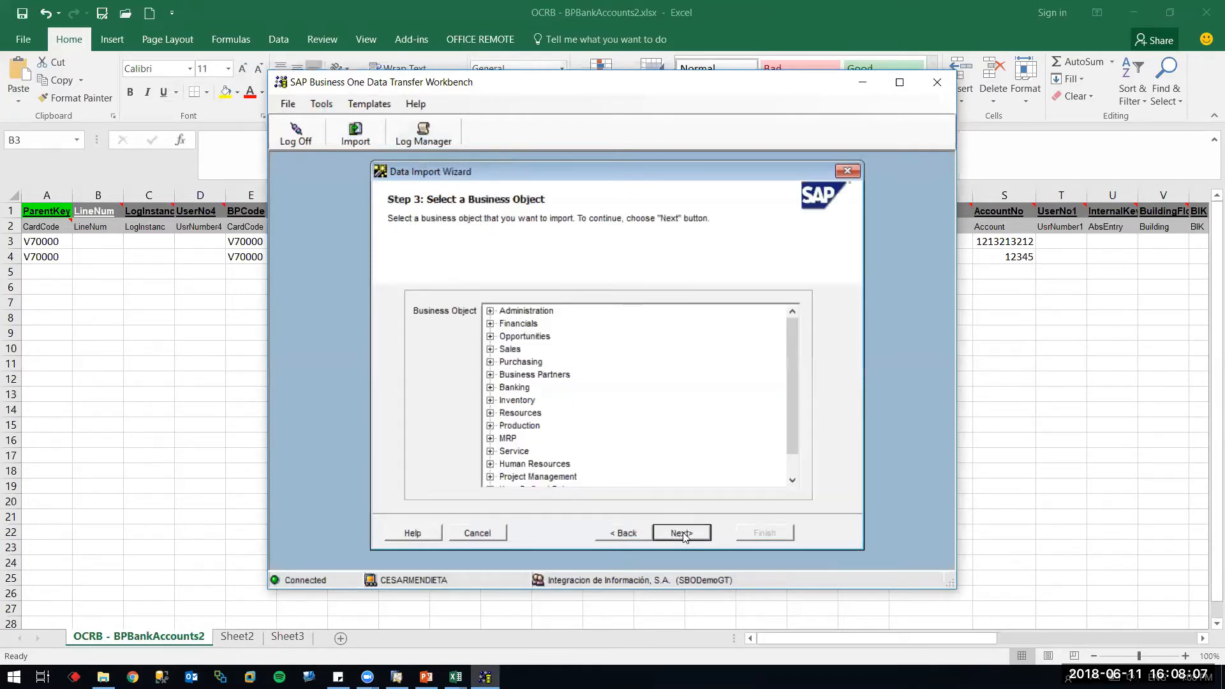
pyautogui.click(490, 374)
pyautogui.click(536, 387)
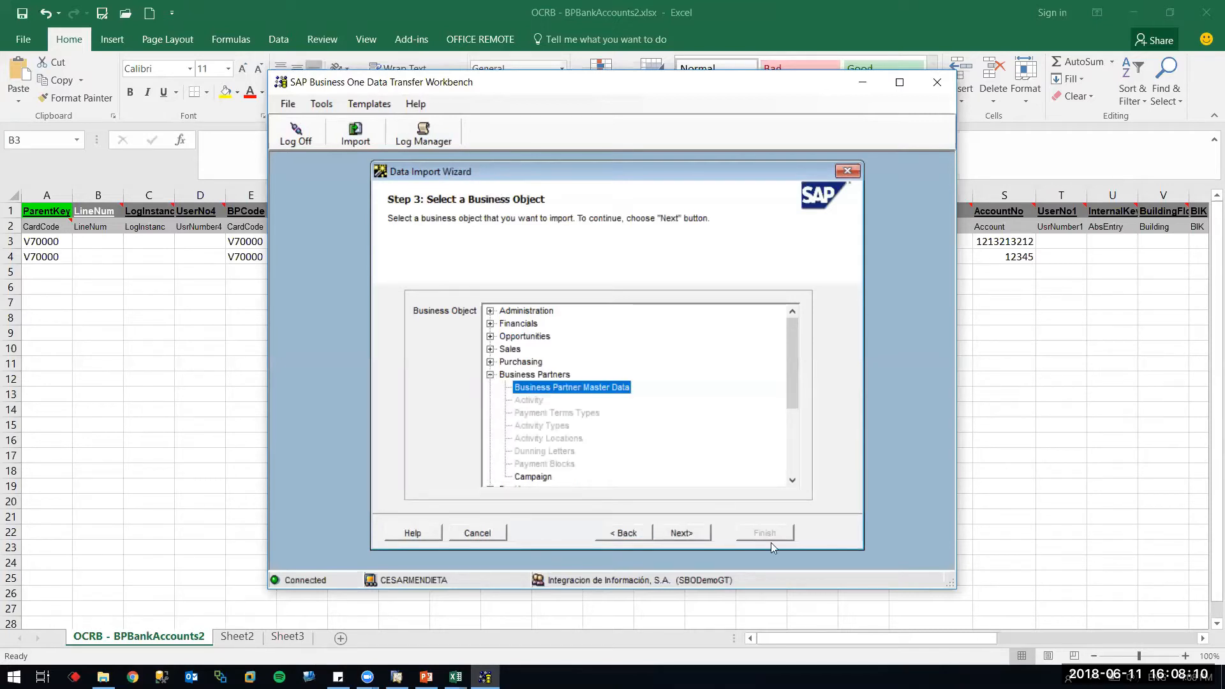
pyautogui.click(695, 533)
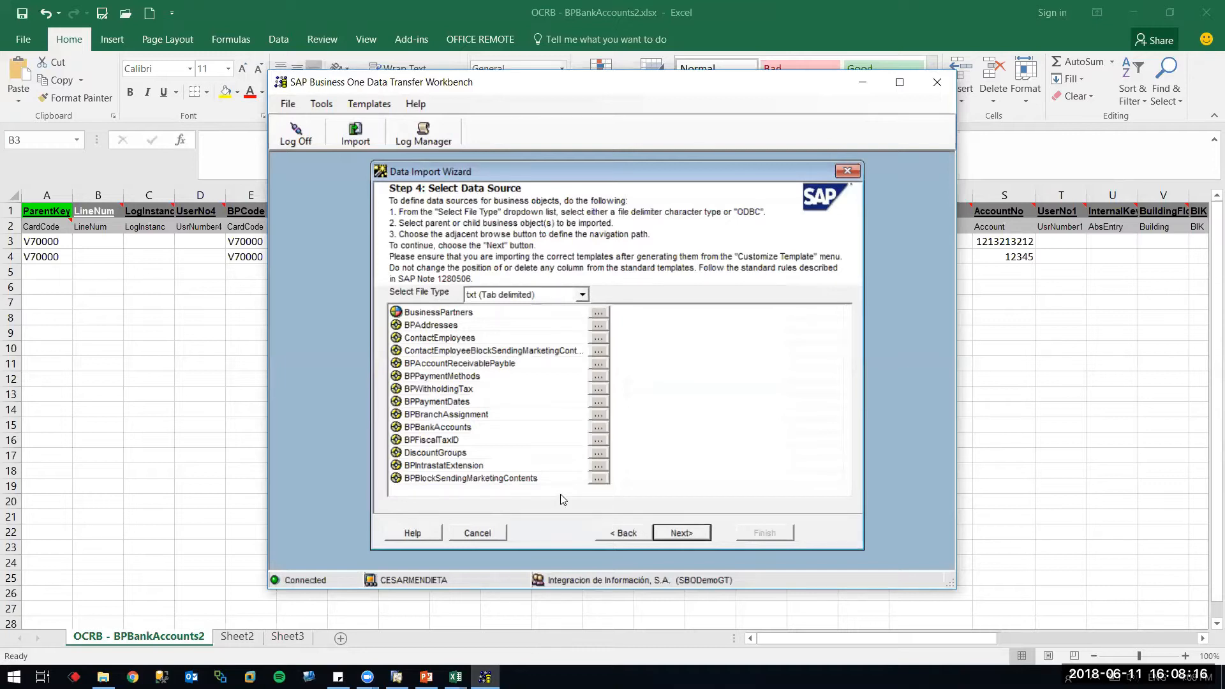
# Attach OCRB - BPBankAccounts2.txt as the BPBankAccounts source, review its source data, and reach error handling
pyautogui.click(598, 429)
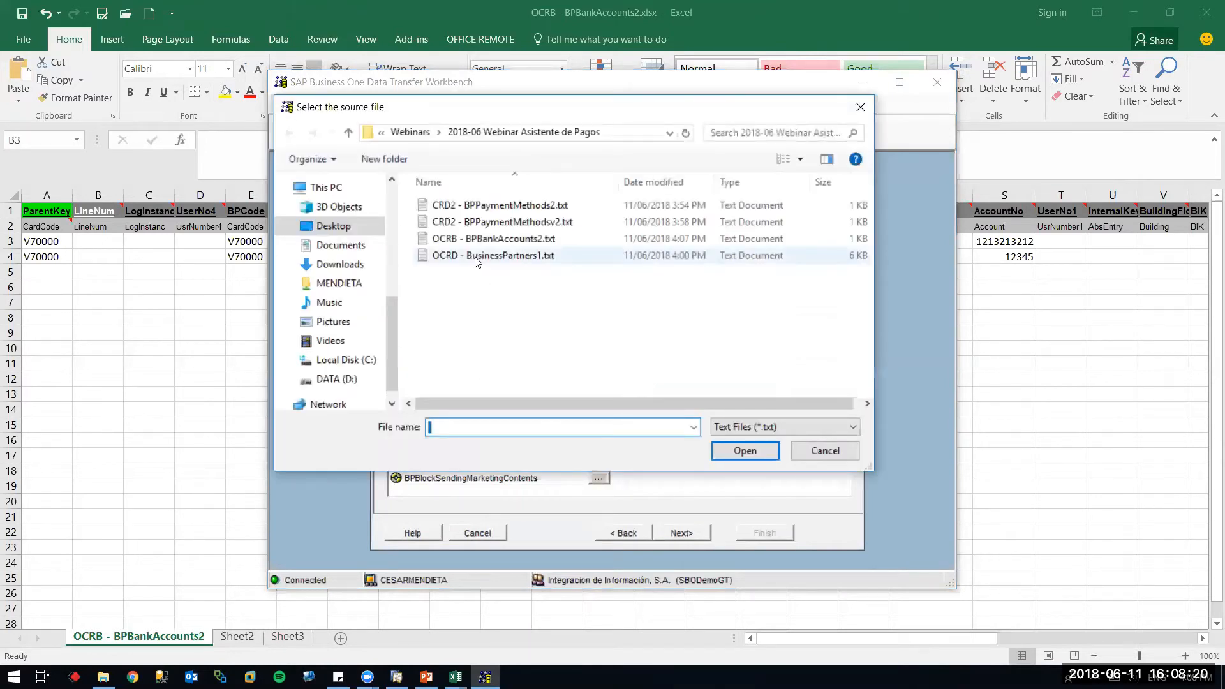
pyautogui.click(520, 242)
pyautogui.doubleClick(520, 241)
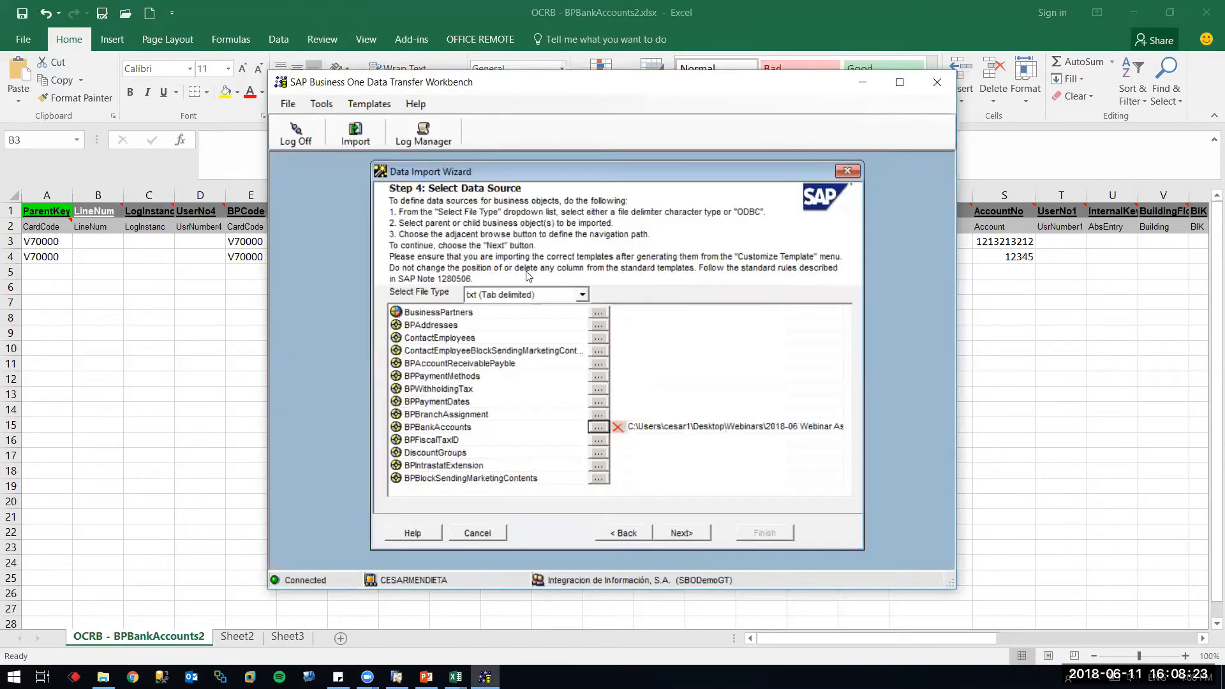
pyautogui.click(680, 533)
pyautogui.scroll(-2, 839, 390)
pyautogui.moveTo(839, 390); pyautogui.dragTo(833, 312)
pyautogui.click(593, 293)
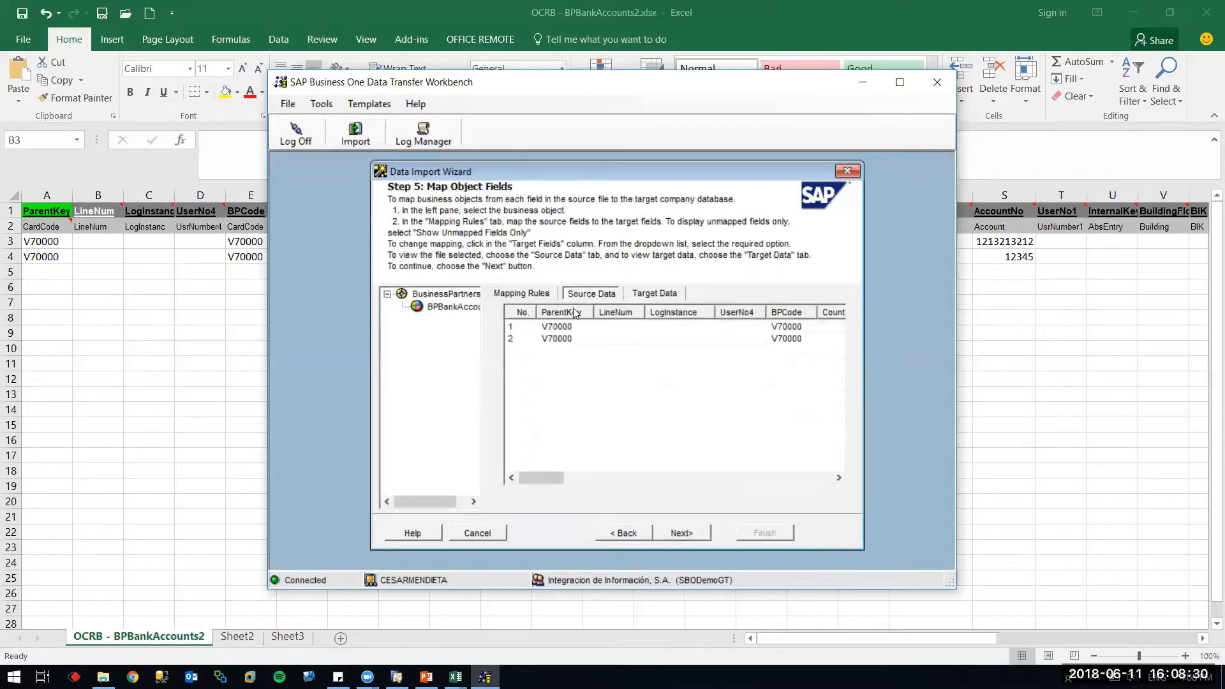
pyautogui.moveTo(548, 477); pyautogui.dragTo(668, 485)
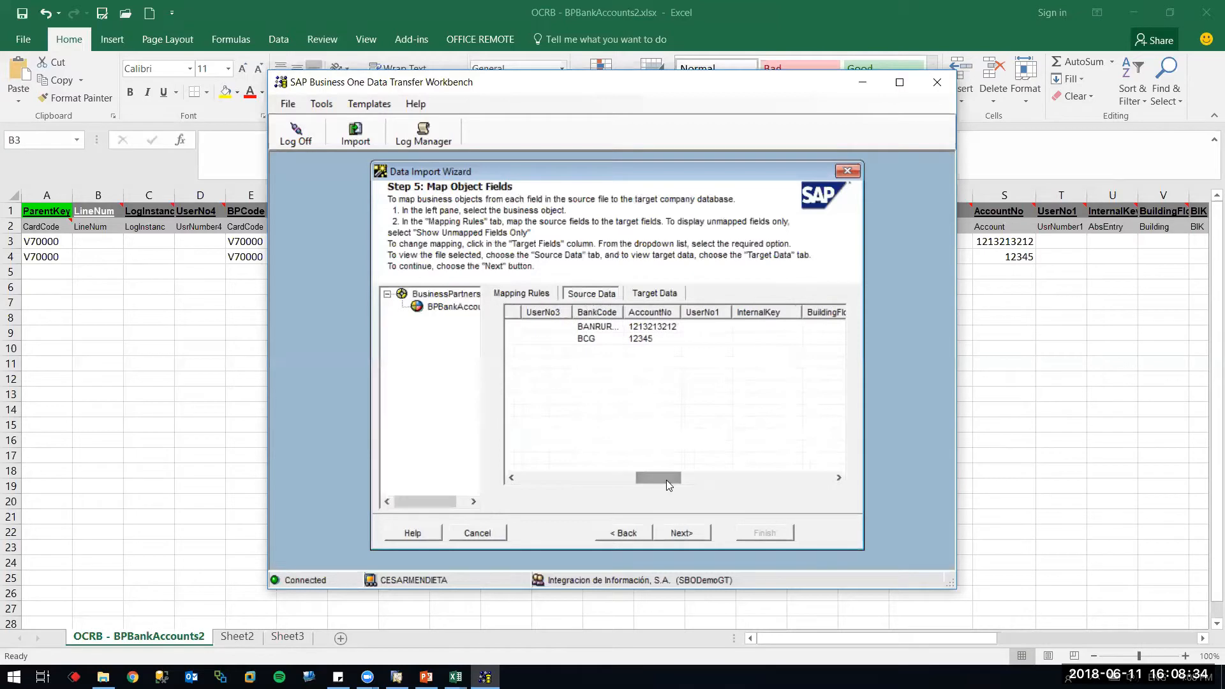
pyautogui.click(682, 533)
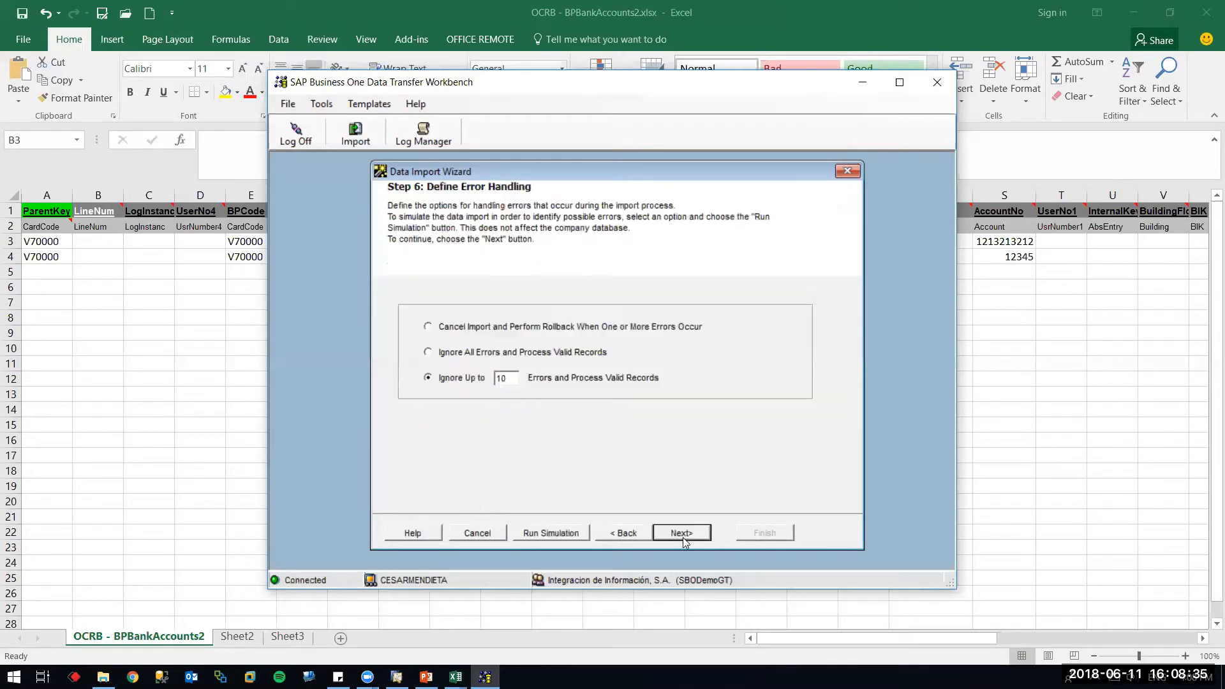
# Run a simulation of the bank accounts import and close its log
pyautogui.click(569, 534)
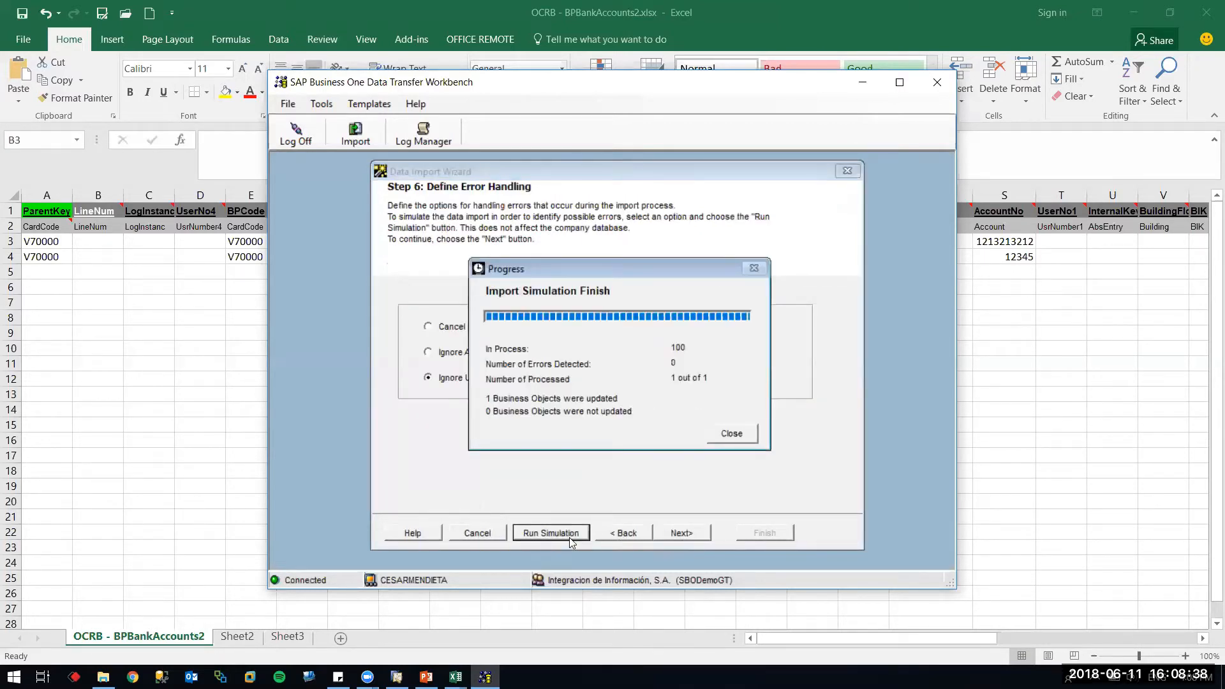
pyautogui.click(729, 434)
pyautogui.click(850, 192)
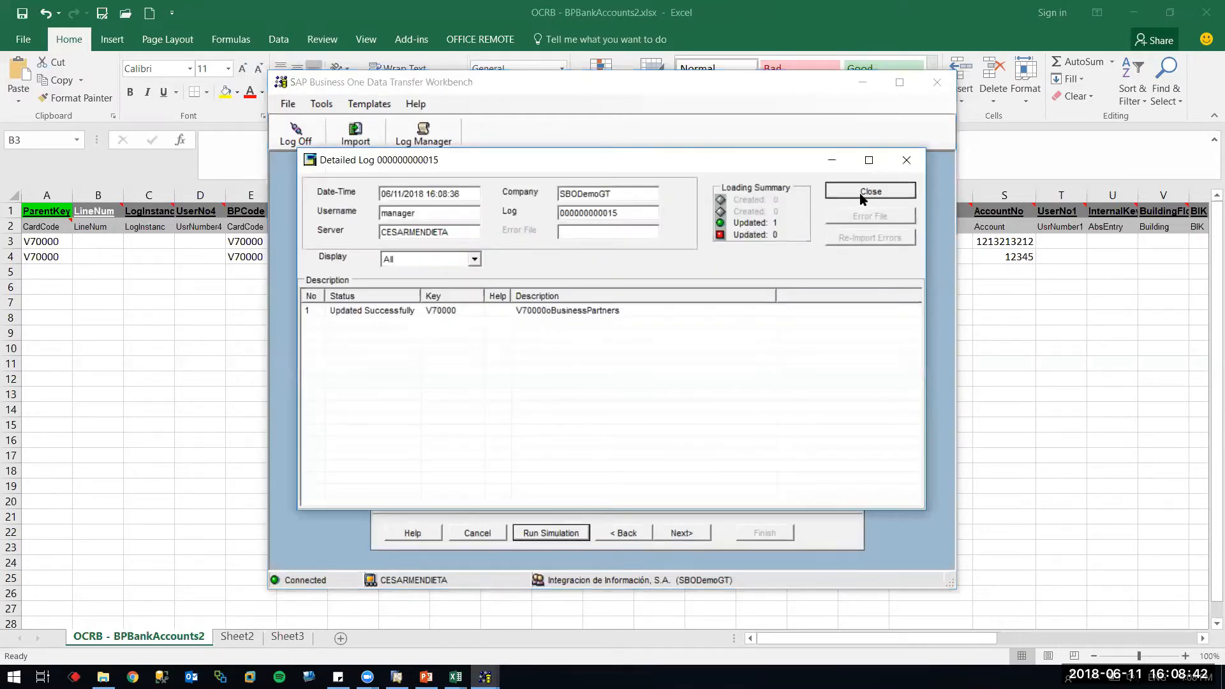
# Run the real import updating V70000, finish to the Detailed Log, and return to SAP Business One
pyautogui.click(685, 532)
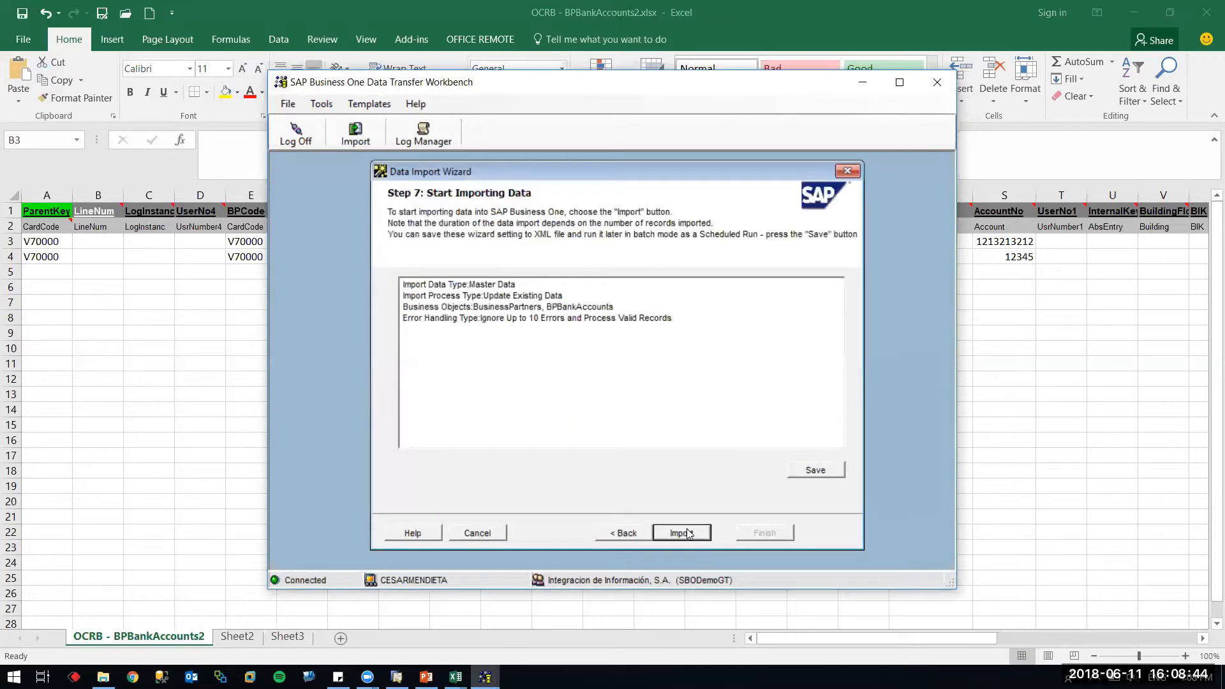
pyautogui.click(681, 532)
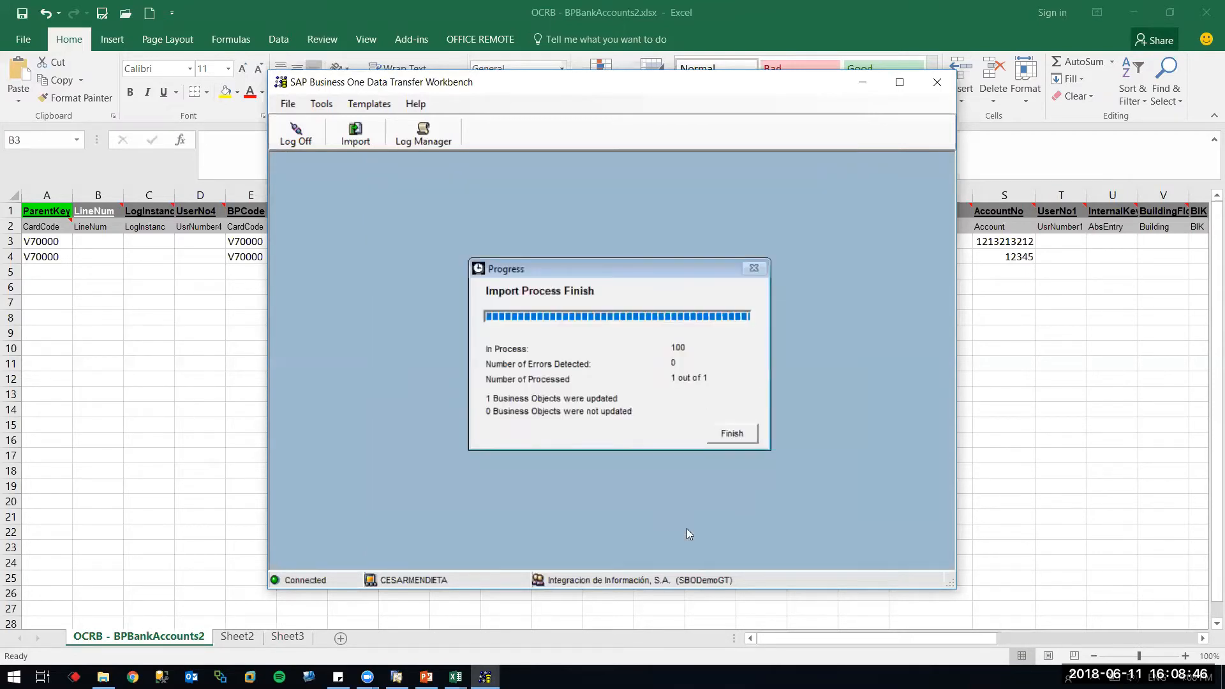
pyautogui.click(742, 435)
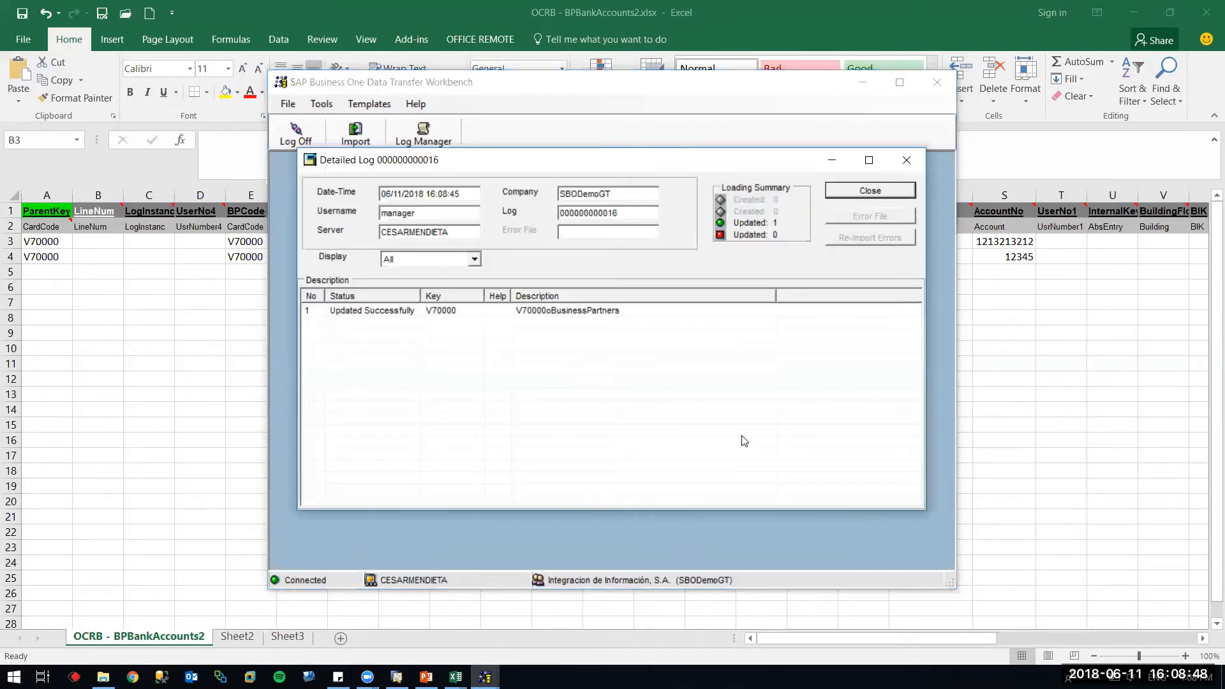
pyautogui.hotkey('alt', 'Tab')
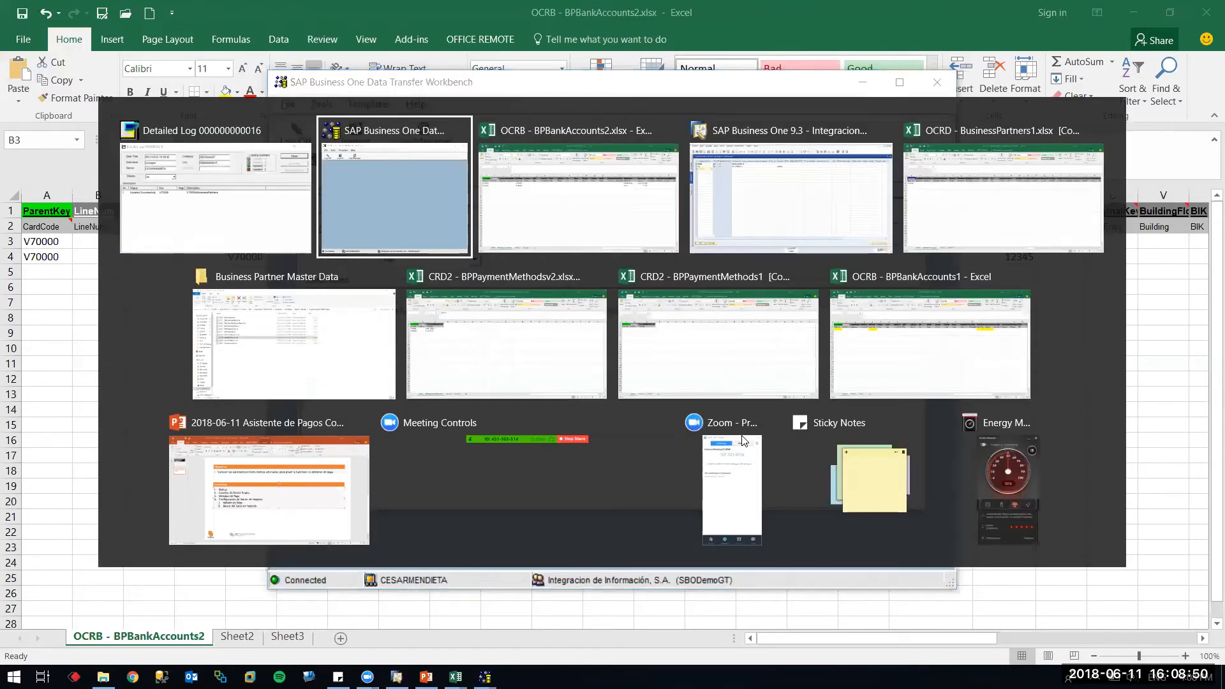
pyautogui.hotkey('alt', 'Tab')
pyautogui.hotkey('alt', 'Tab')
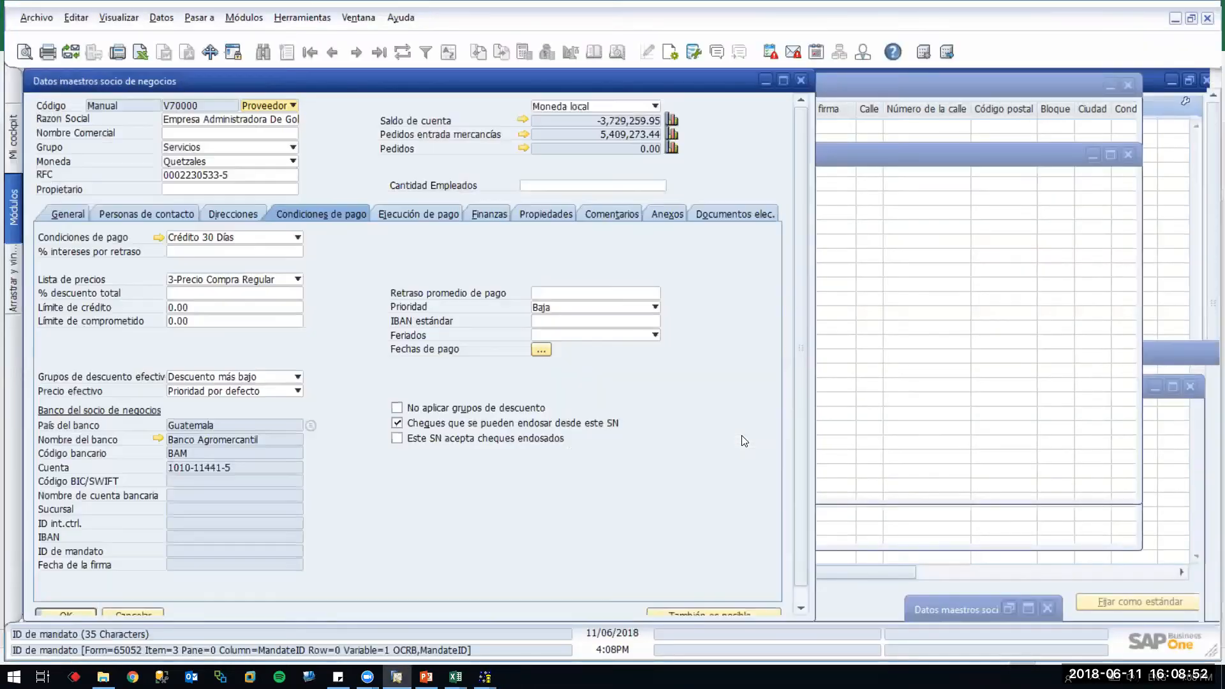
# Refresh V70000's record to show BANRURAL, then list its bank accounts BANRURAL and BCG
pyautogui.click(401, 51)
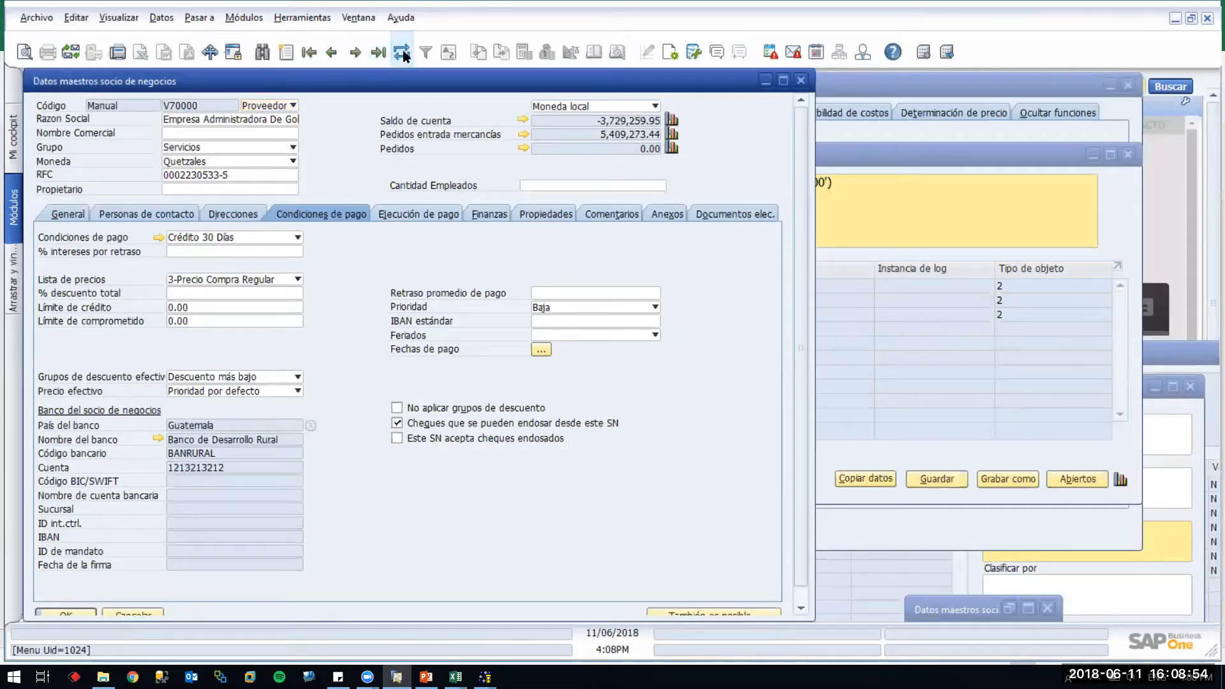
pyautogui.click(312, 425)
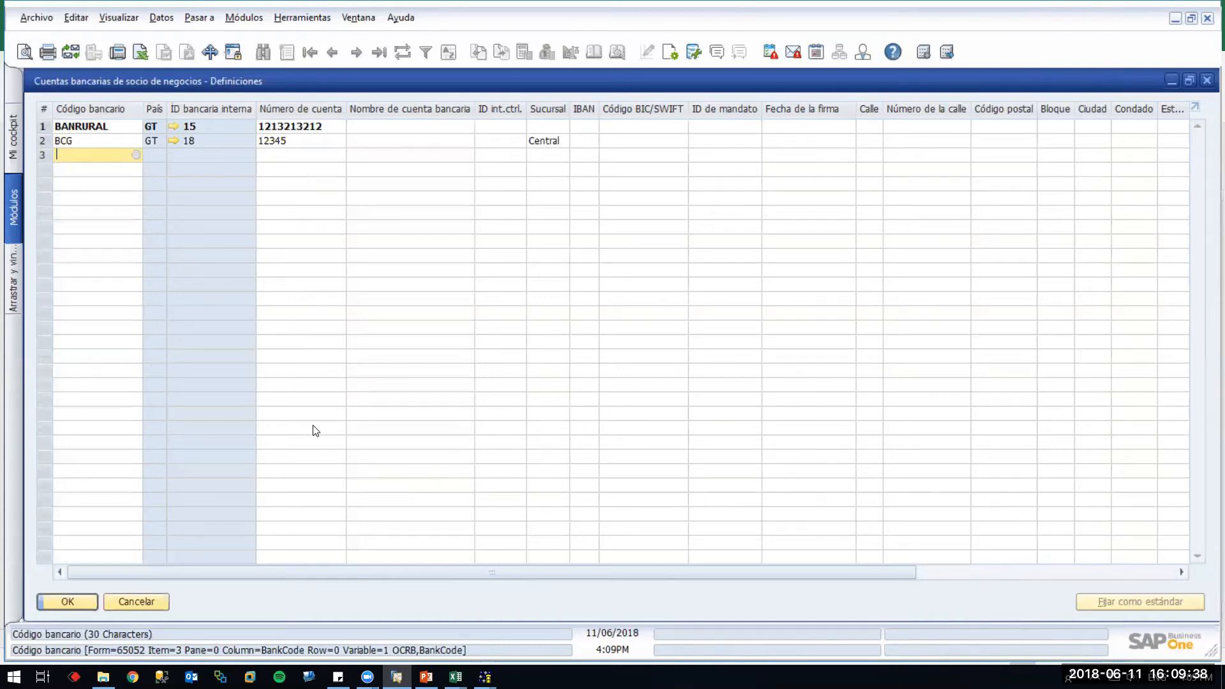
# Switch back to V70000's bank accounts list and open the Herramientas menu for queries
pyautogui.hotkey('alt', 'Tab')
pyautogui.hotkey('alt', 'Tab')
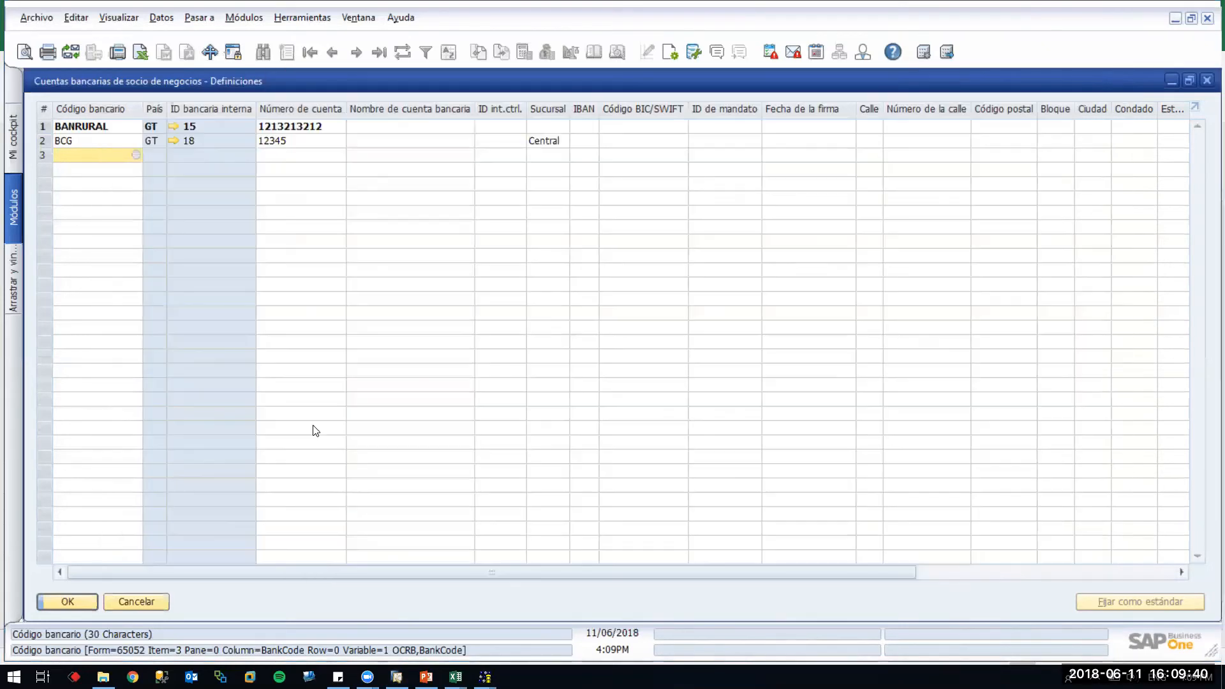
pyautogui.hotkey('alt', 'Tab')
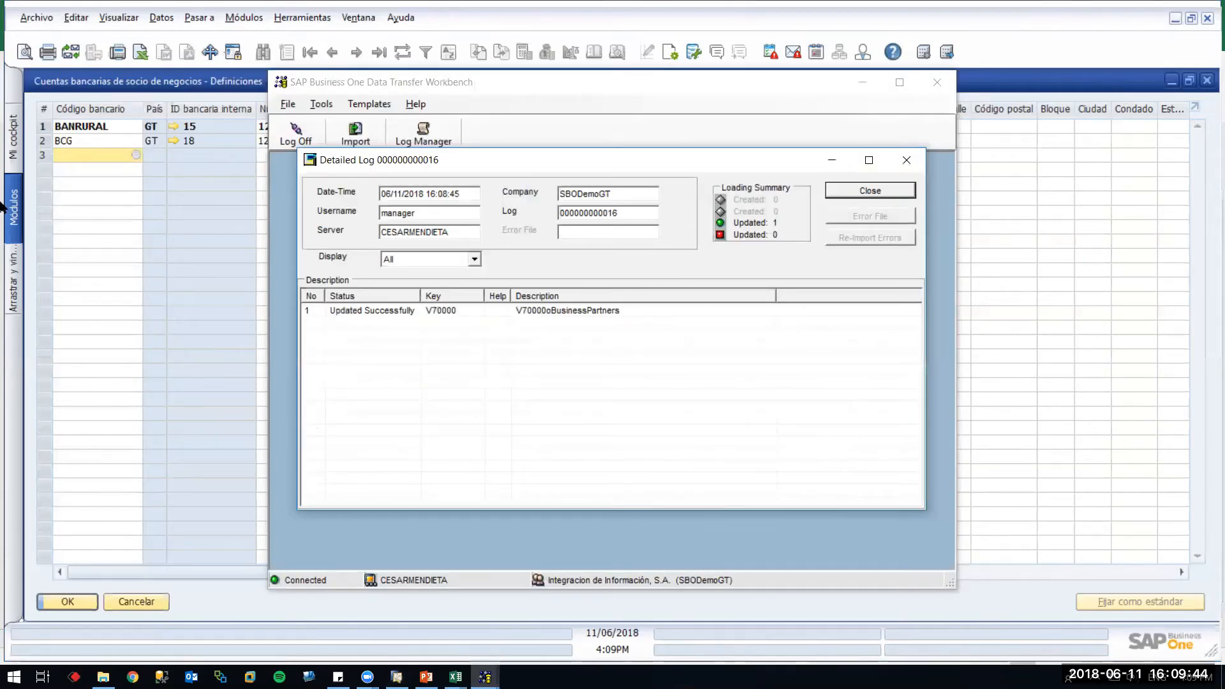
pyautogui.hotkey('alt', 'Tab')
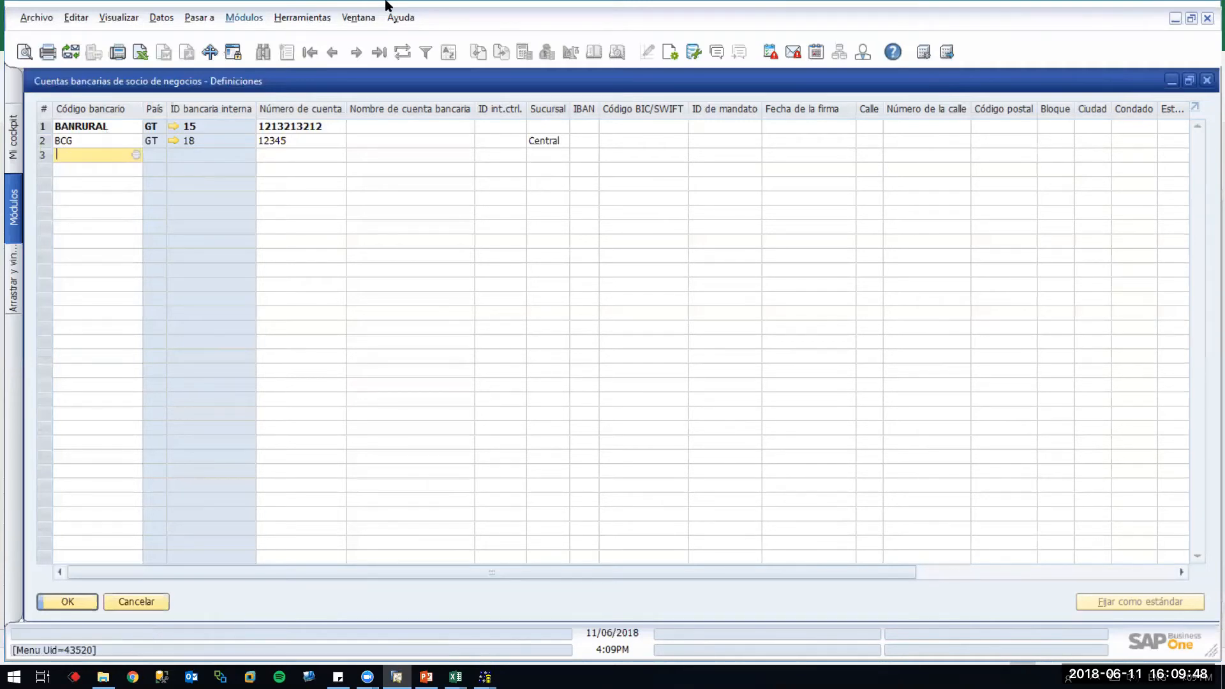
pyautogui.hotkey('alt', 'h')
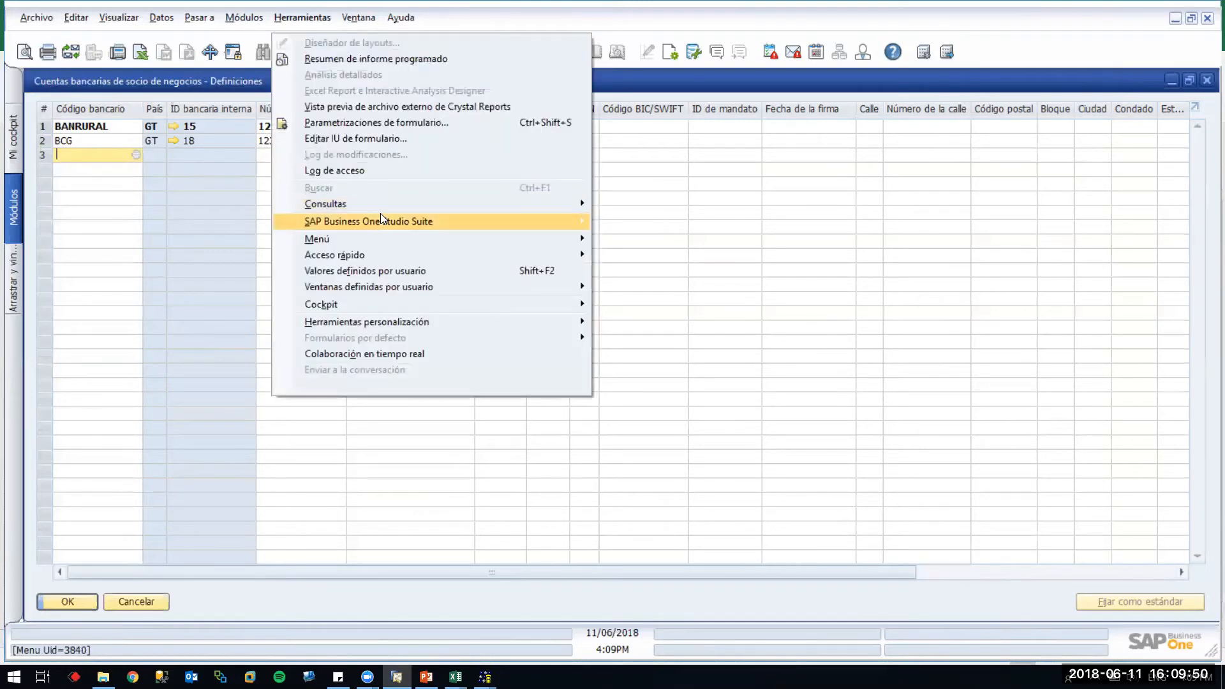
# In the Query Generator, query table OCRB where CardCode='v70000' and execute it
pyautogui.moveTo(397, 203)
pyautogui.click(646, 217)
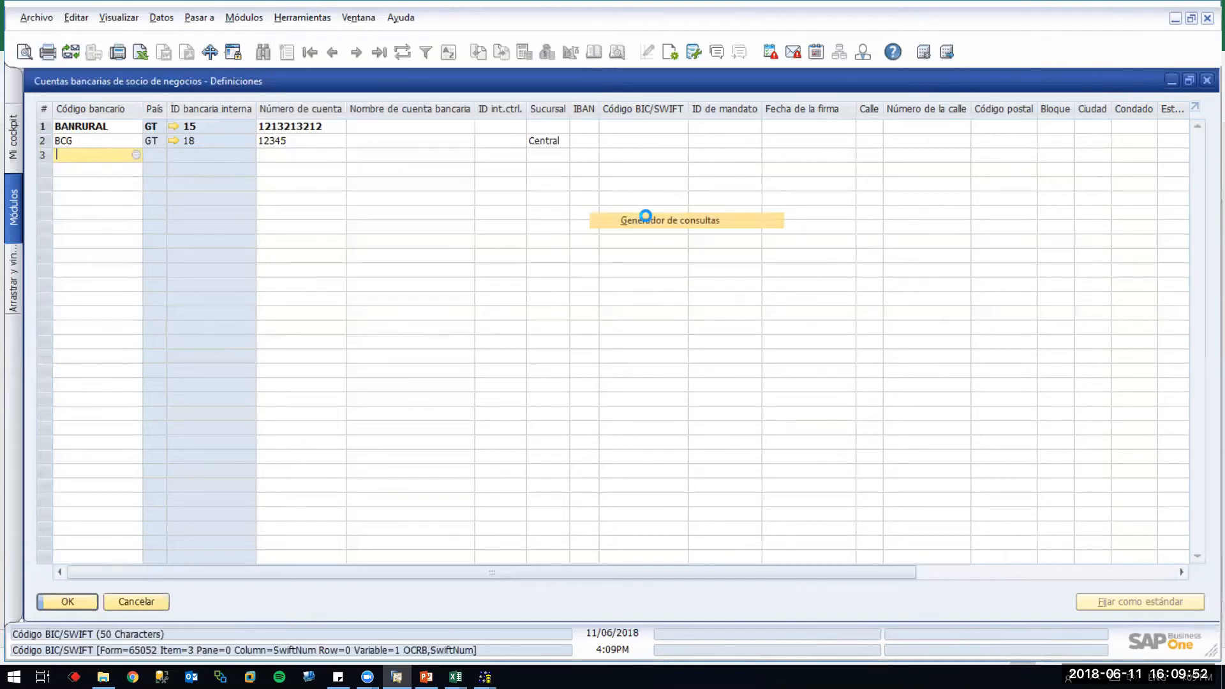
pyautogui.write('OCRB')
pyautogui.press('Tab')
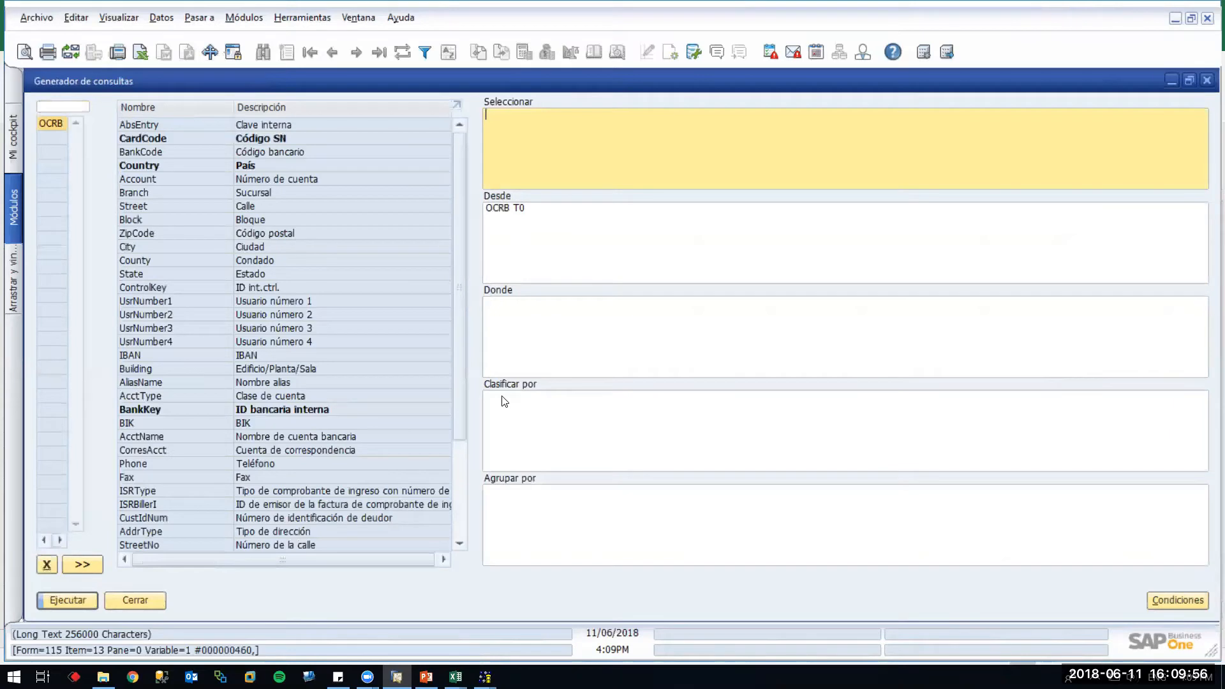
pyautogui.click(529, 319)
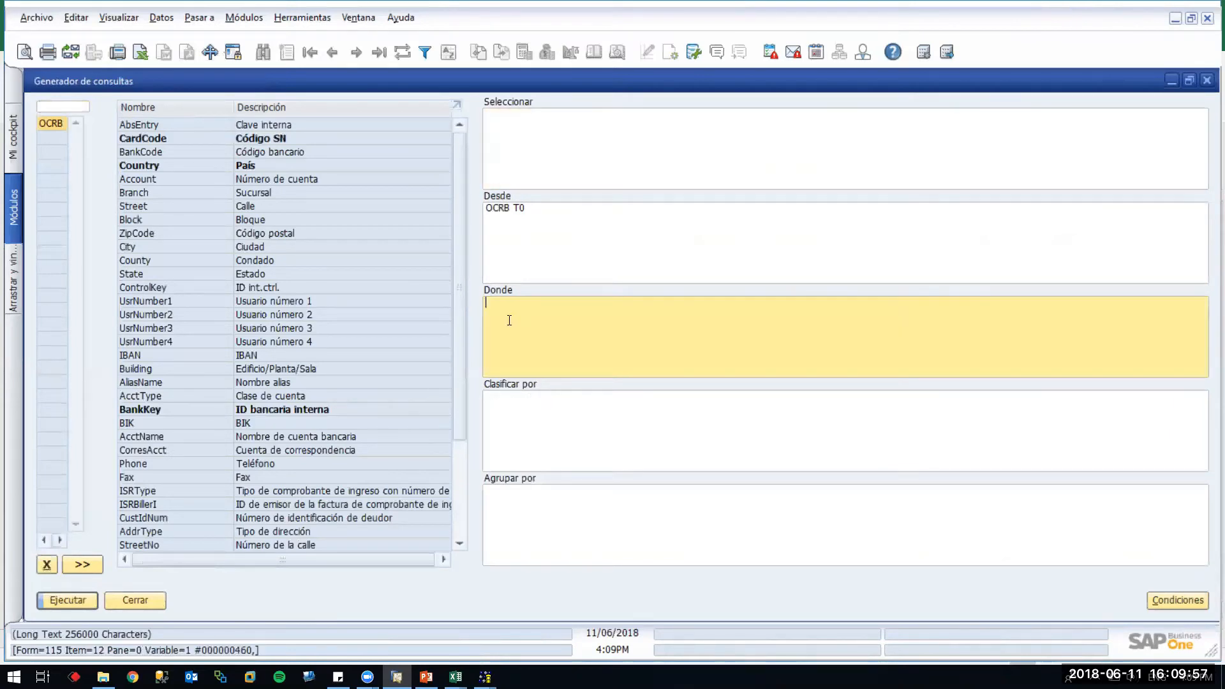
pyautogui.doubleClick(271, 140)
pyautogui.write("=''")
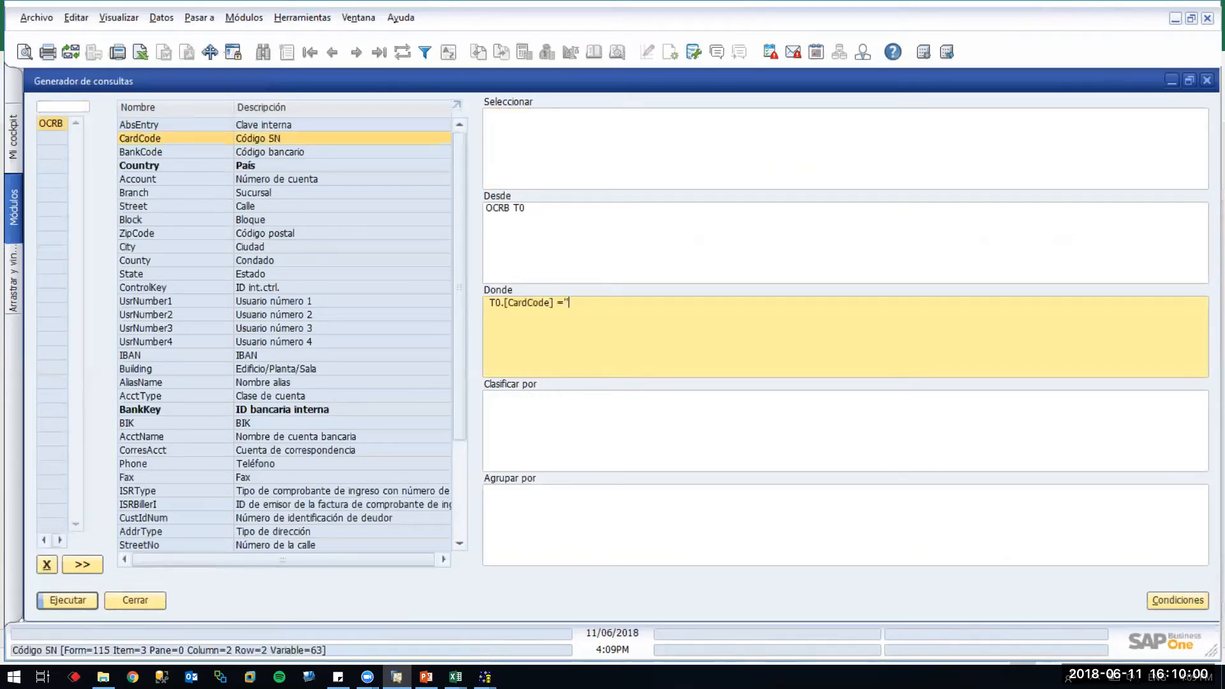
pyautogui.press('Left')
pyautogui.write('v70000')
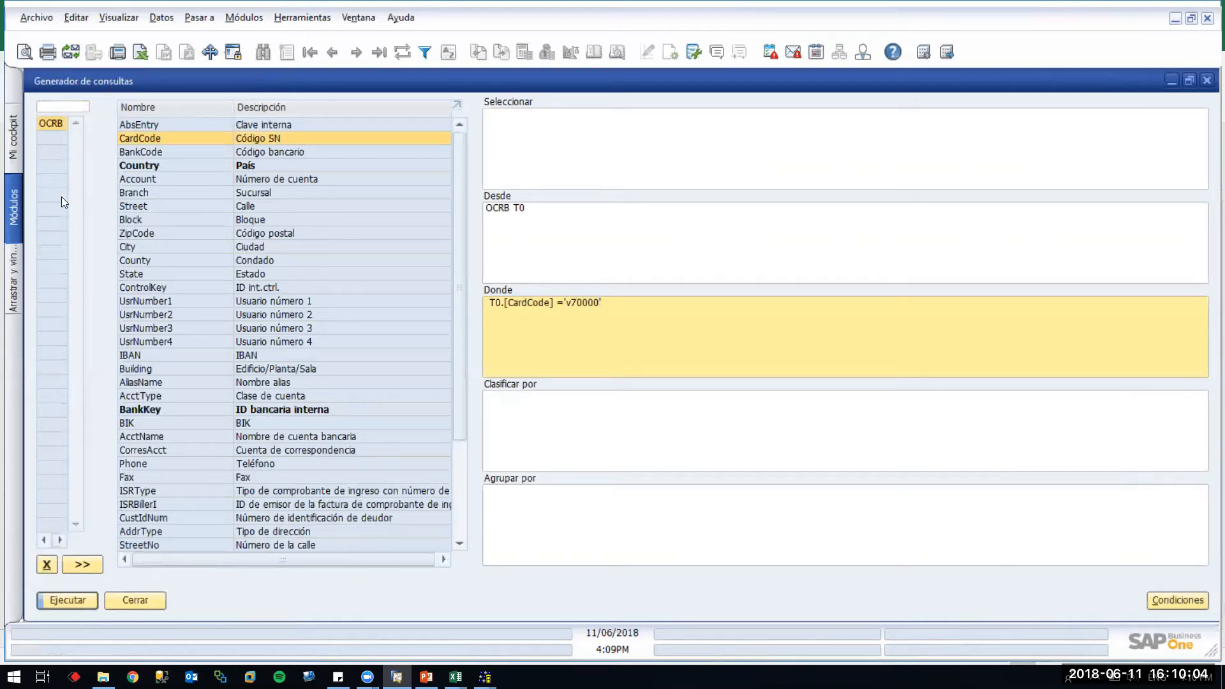
pyautogui.click(76, 603)
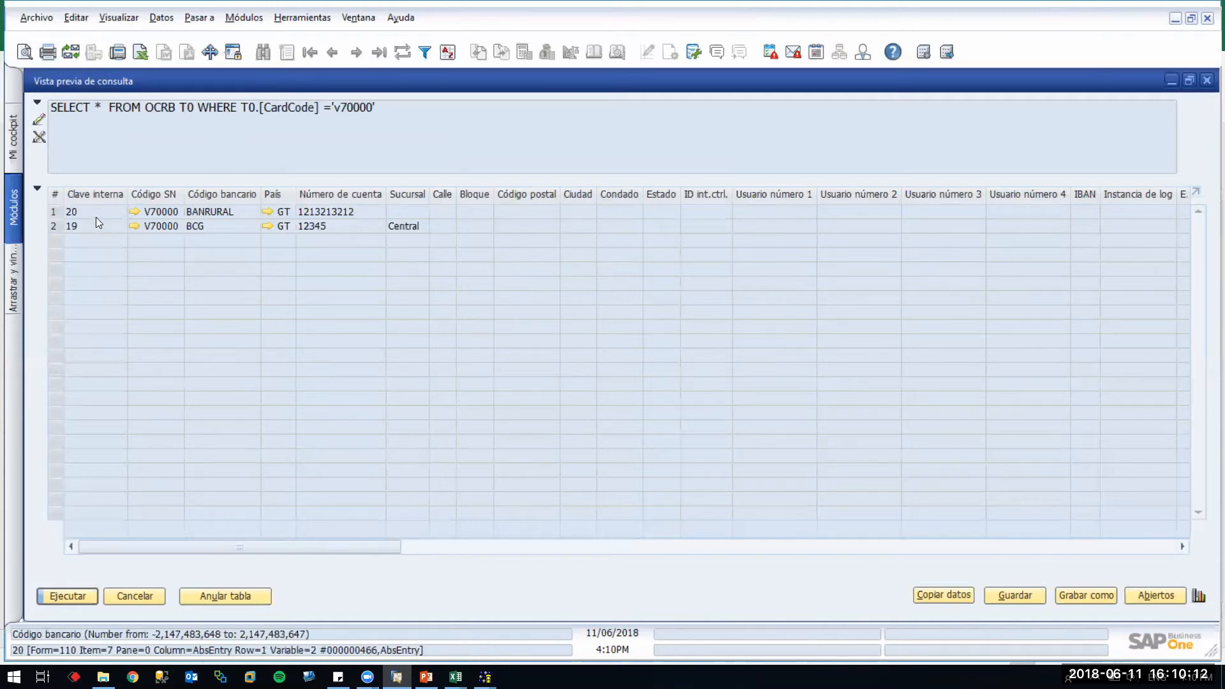
pyautogui.click(520, 547)
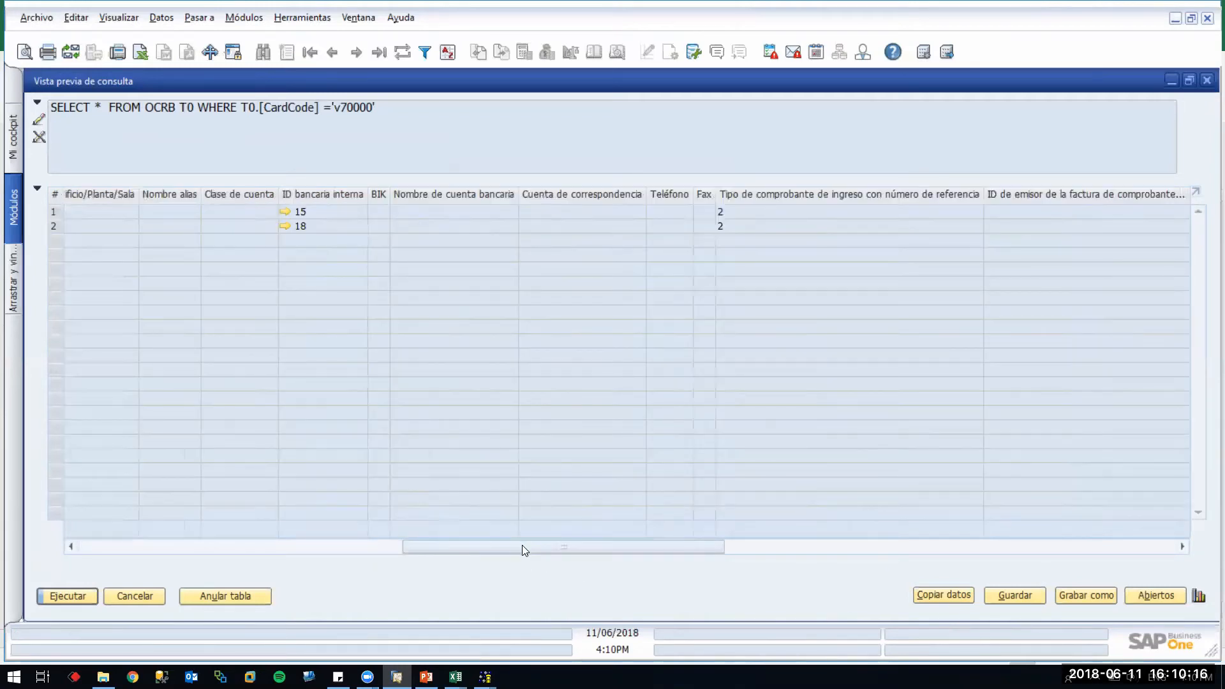
pyautogui.click(1014, 547)
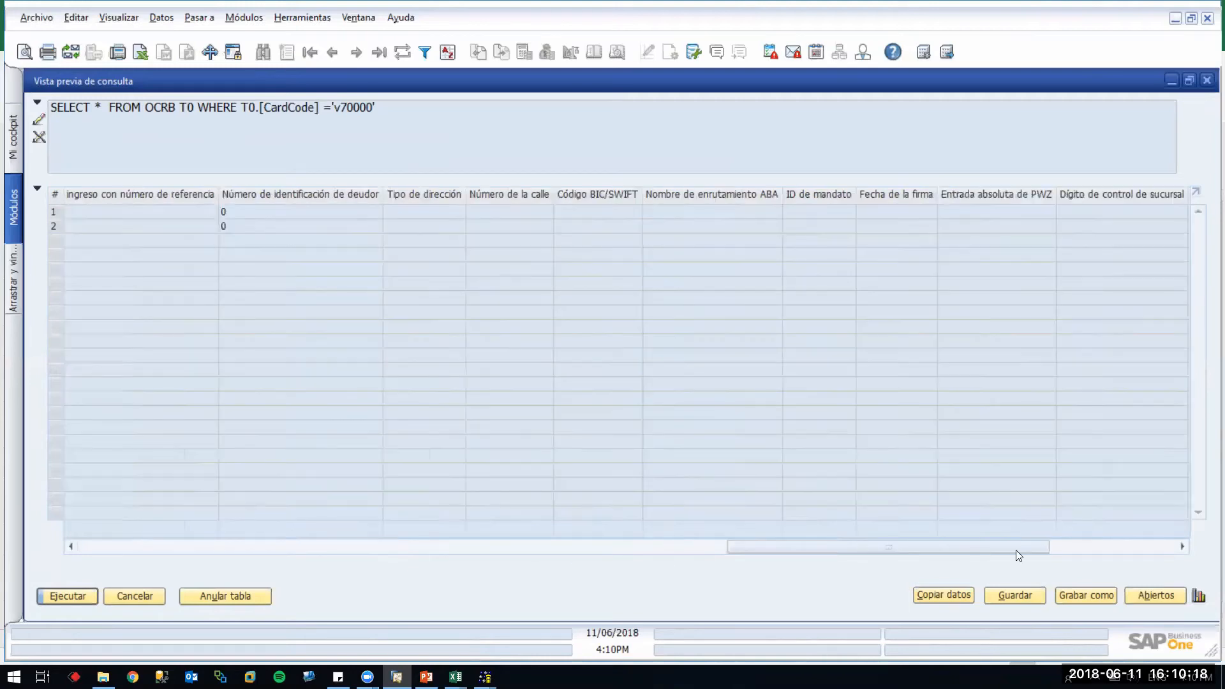
pyautogui.click(1134, 547)
pyautogui.moveTo(1150, 546); pyautogui.dragTo(152, 532)
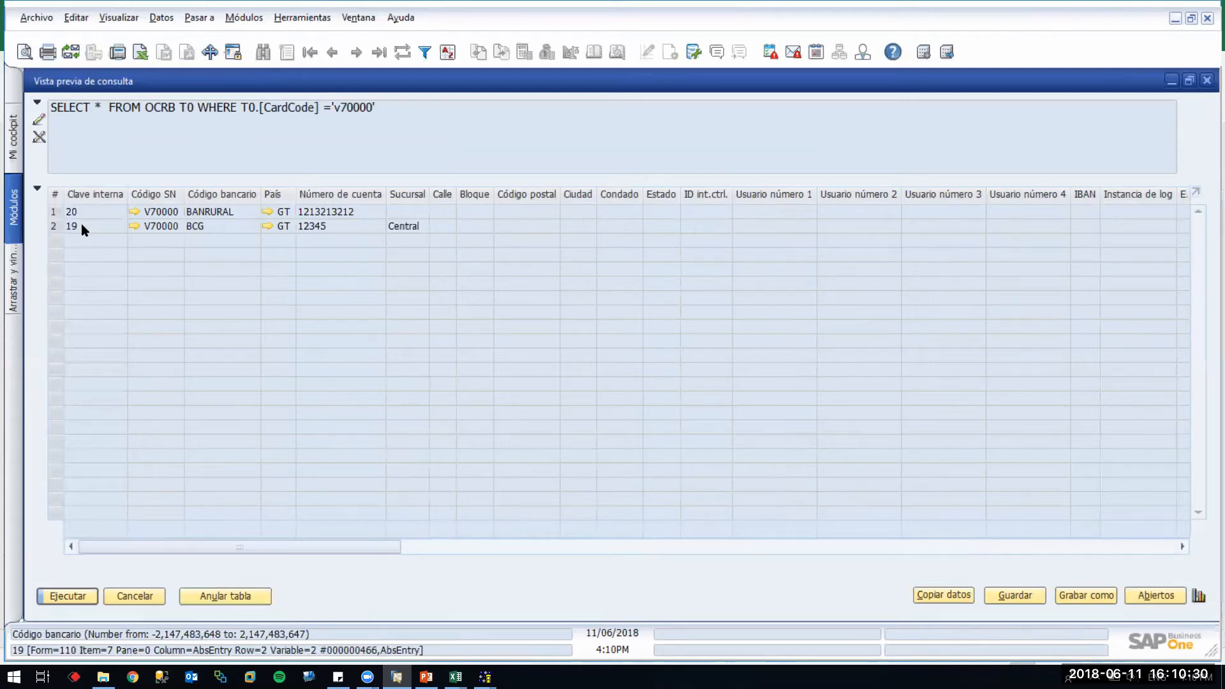
pyautogui.hotkey('alt', 'Tab')
pyautogui.hotkey('alt', 'Tab')
pyautogui.hotkey('alt', 'Tab')
pyautogui.hotkey('alt', 'Tab')
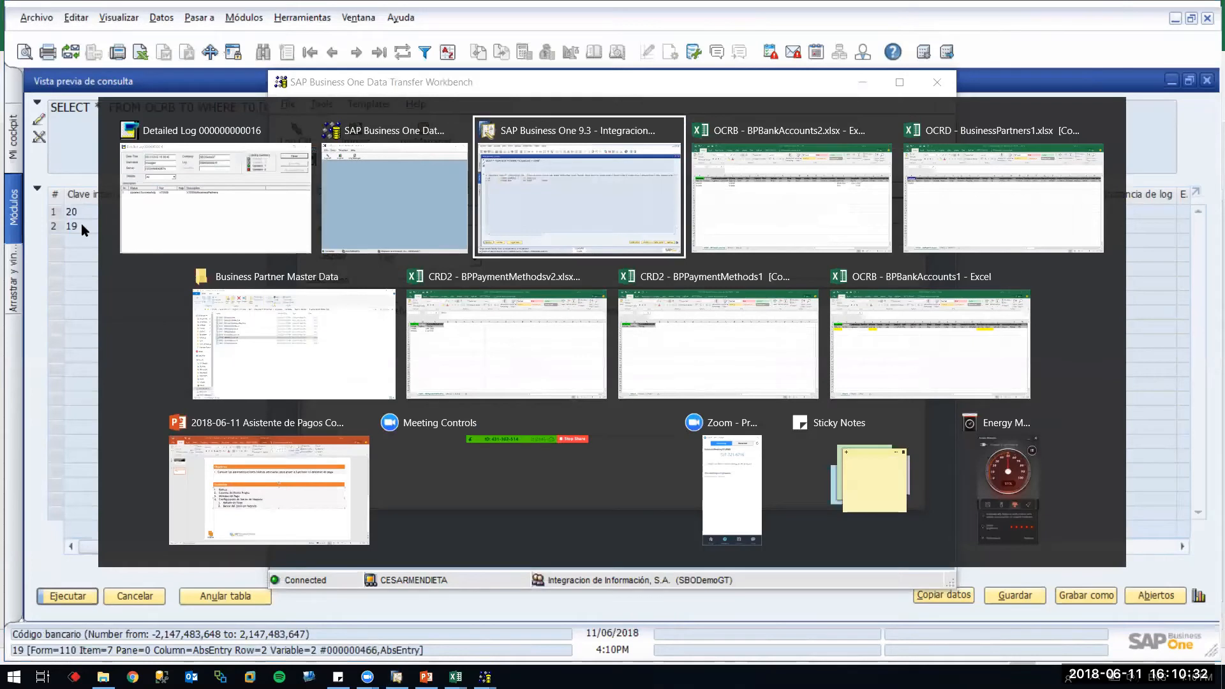
# Enter line numbers 21 and 22 in the LineNum column starting at B3
pyautogui.write('21')
pyautogui.press('Return')
pyautogui.write('22')
pyautogui.hotkey('alt', 'Tab')
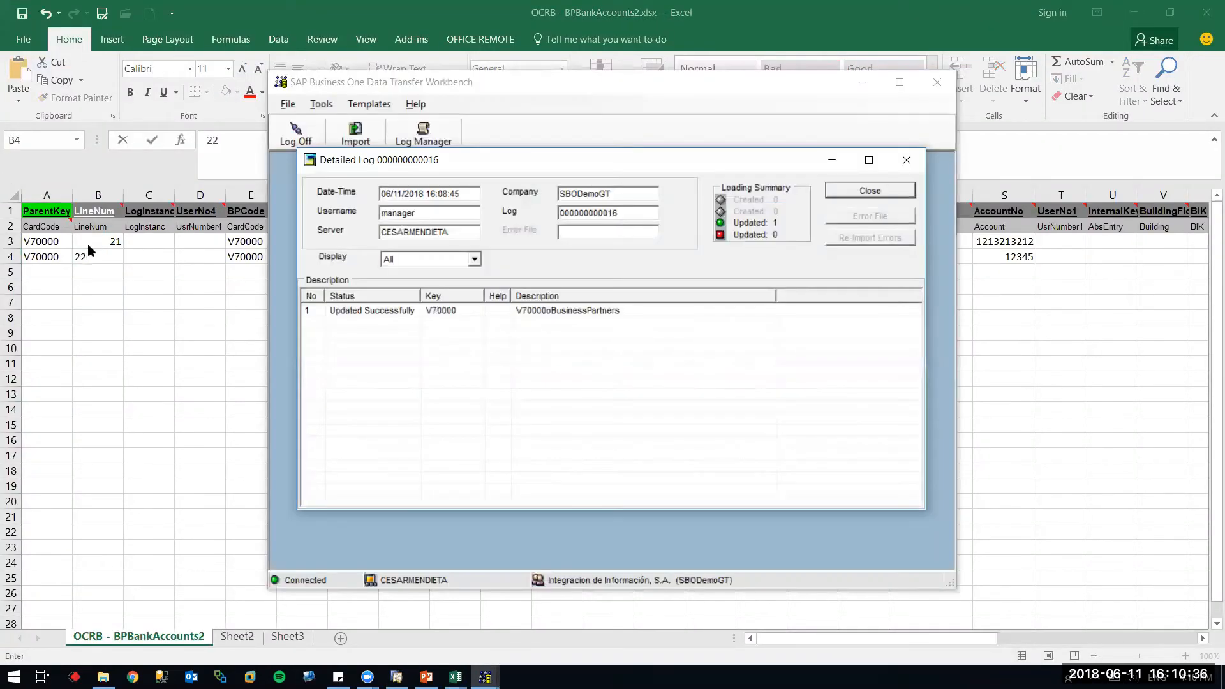
pyautogui.hotkey('alt', 'Tab')
pyautogui.hotkey('alt', 'Tab')
pyautogui.hotkey('alt', 'Tab')
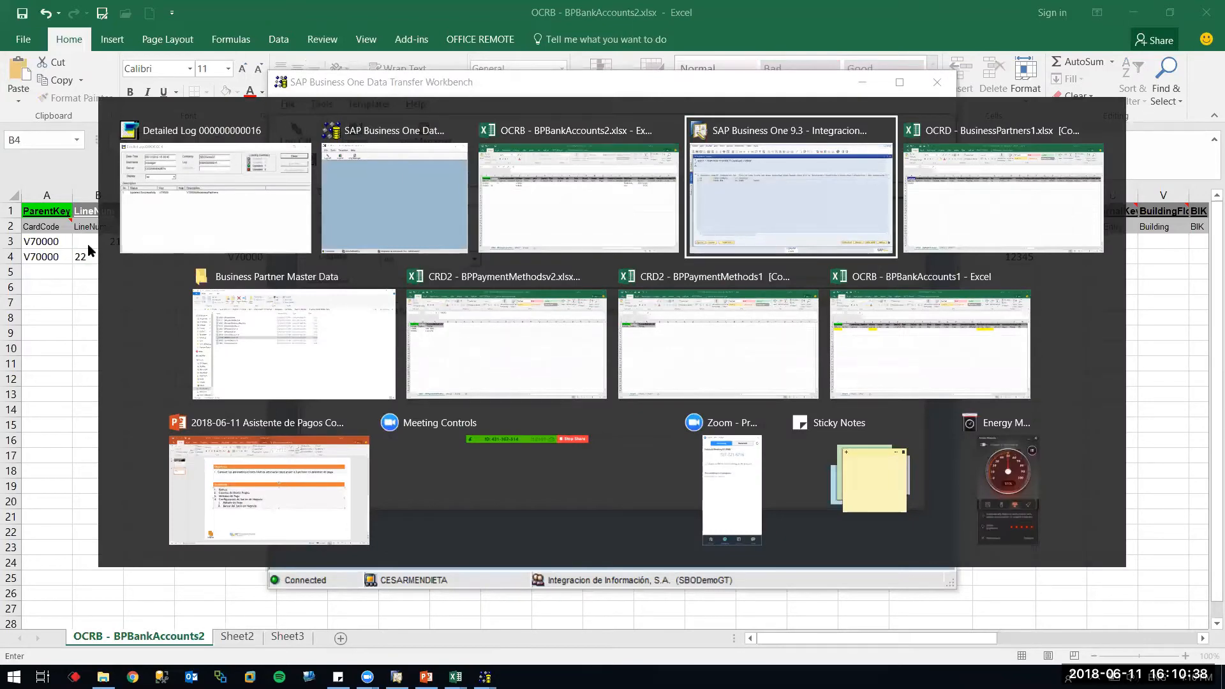
# Copy the BANTRAB bank code from the Guatemalan bank list and paste it into cell R3
pyautogui.press('Escape')
pyautogui.press('Escape')
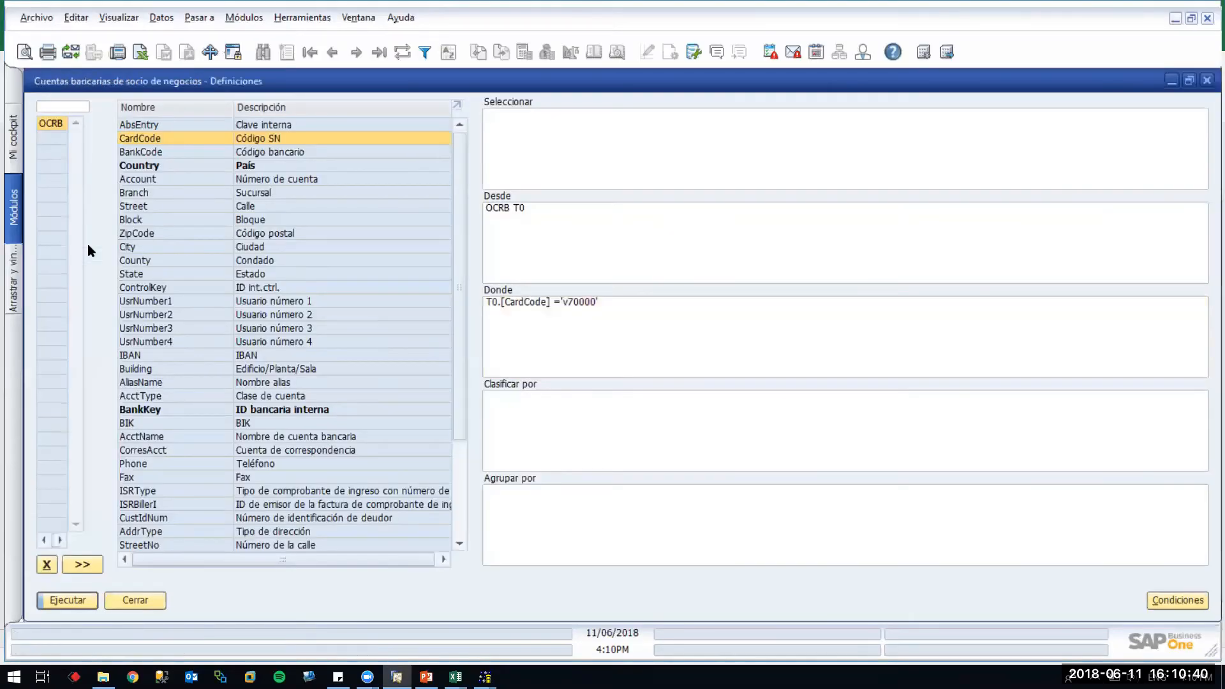
pyautogui.press('Tab')
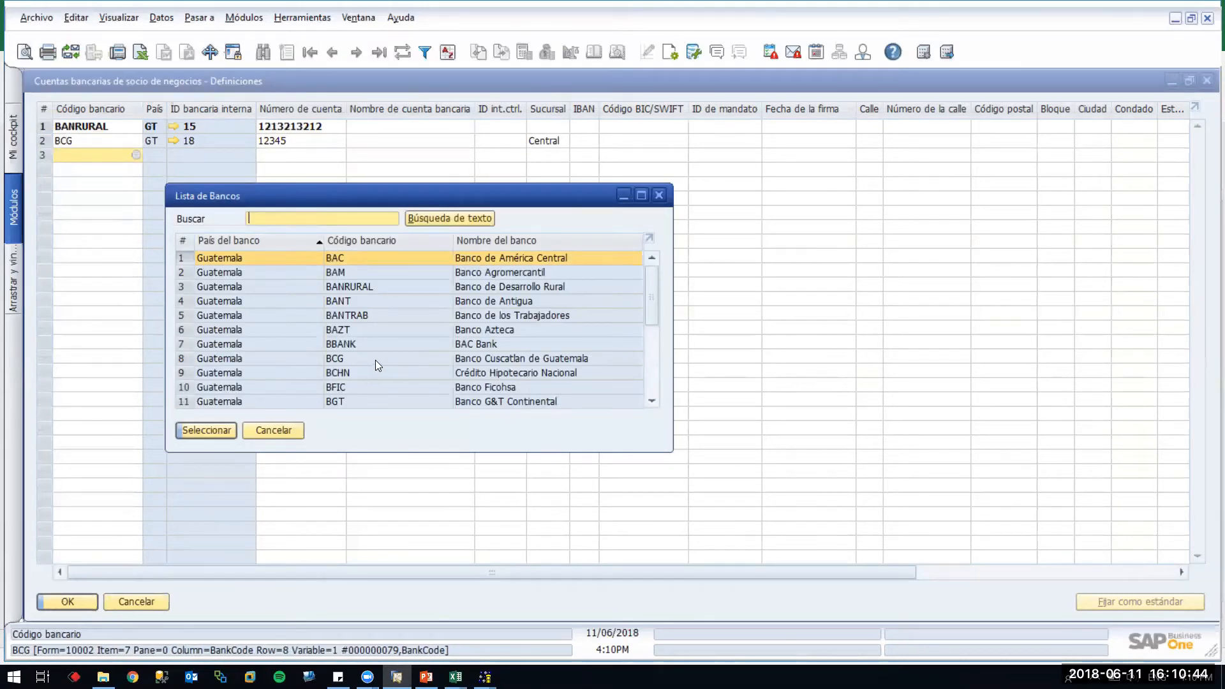
pyautogui.rightClick(361, 318)
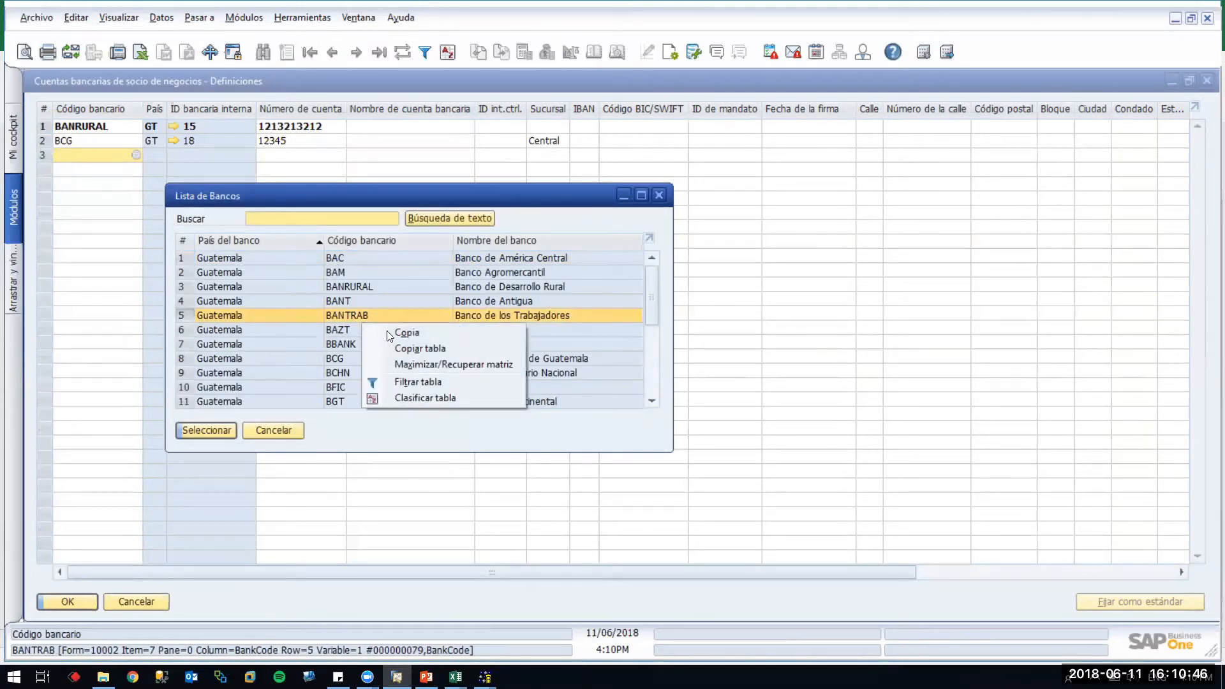
pyautogui.press('Escape')
pyautogui.hotkey('alt', 'Tab')
pyautogui.hotkey('alt', 'Tab')
pyautogui.hotkey('alt', 'Tab')
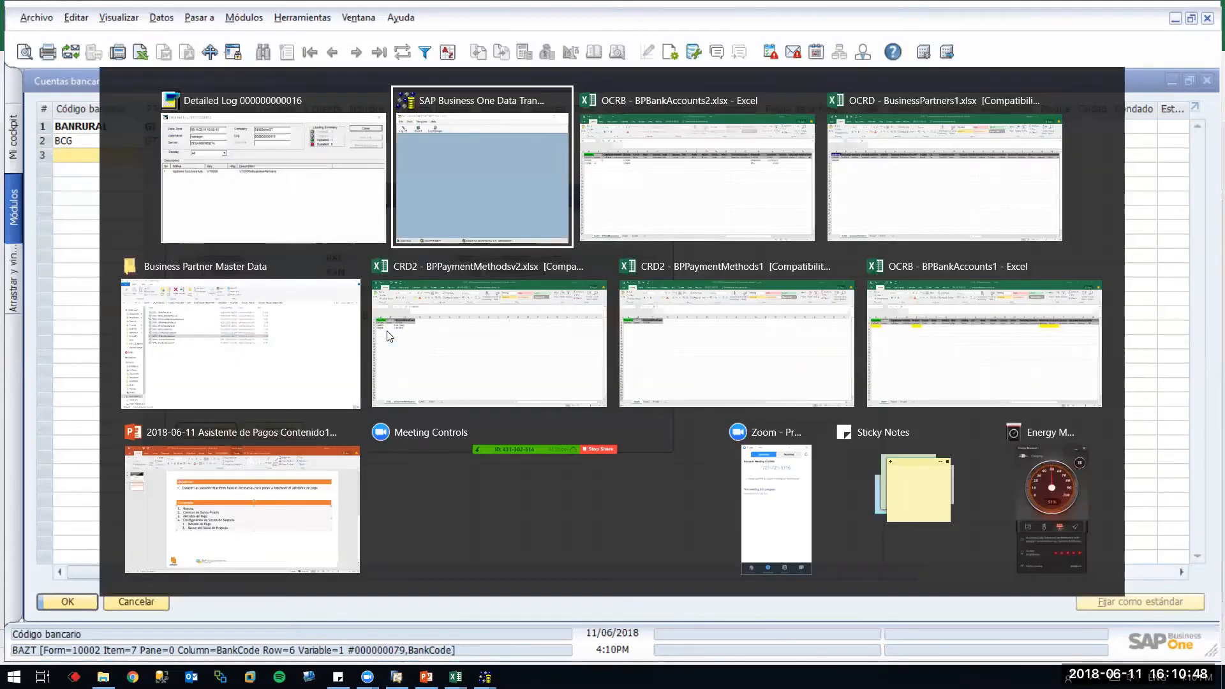
pyautogui.write('BANTRAB')
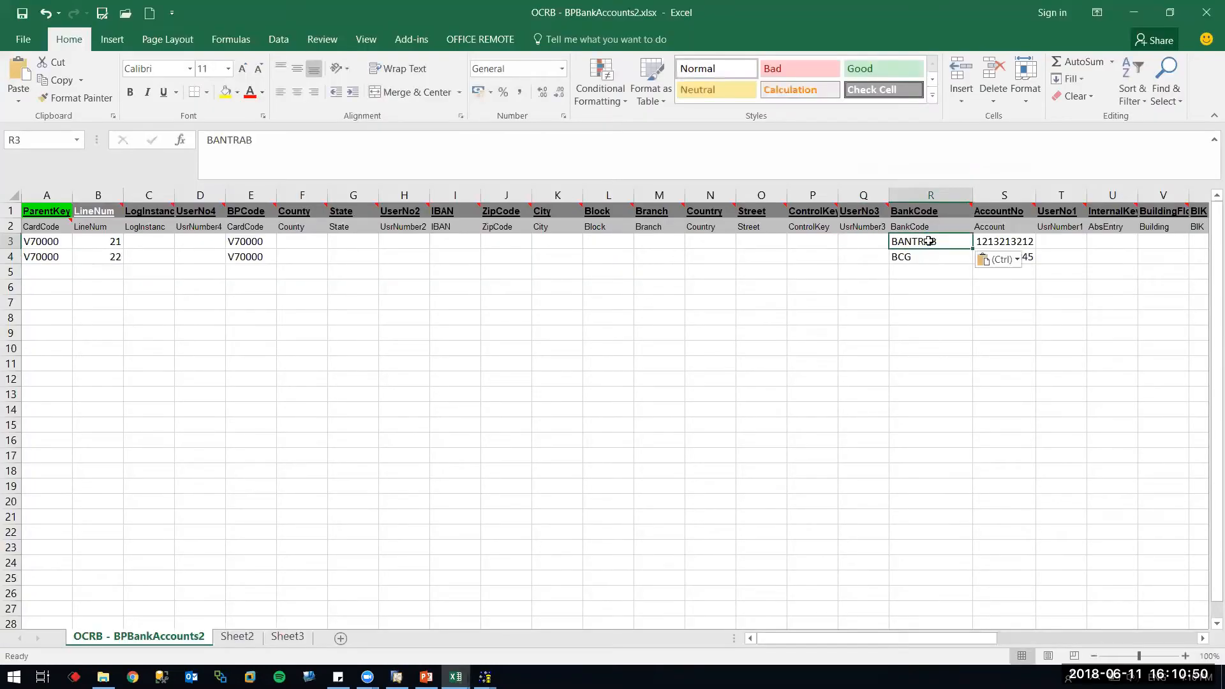
# Copy the BFIC bank code from SAP Business One into cell R4
pyautogui.press('Tab')
pyautogui.hotkey('alt', 'Tab')
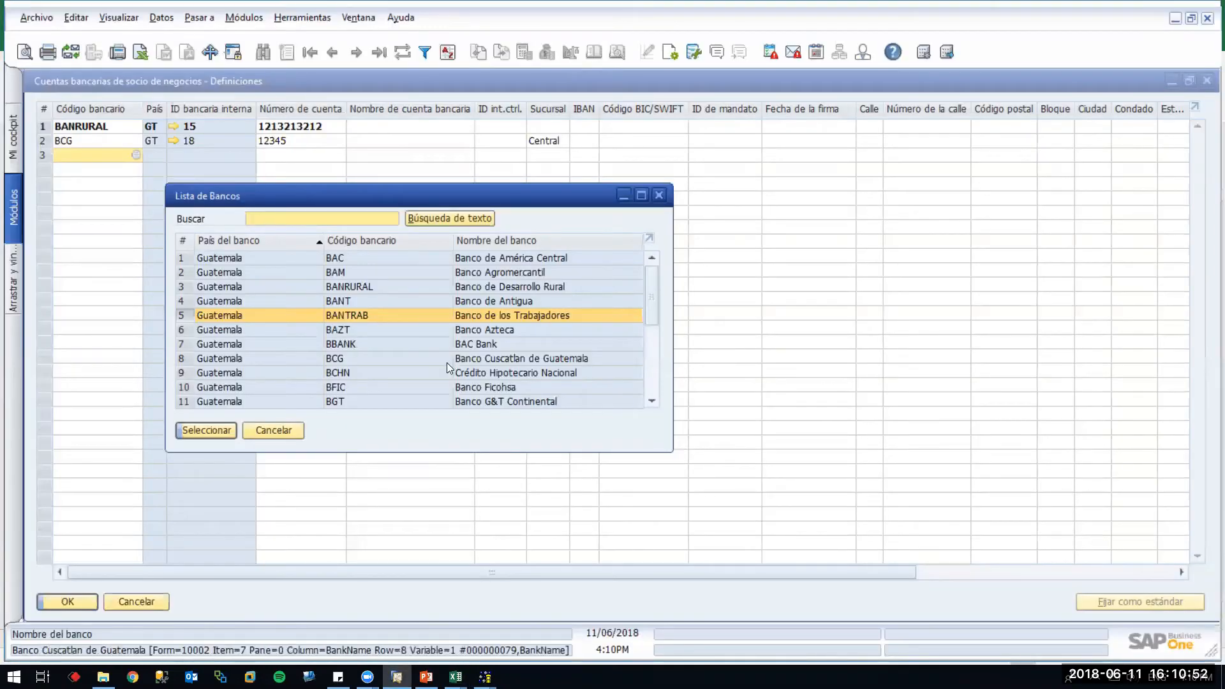
pyautogui.rightClick(358, 385)
pyautogui.click(386, 404)
pyautogui.hotkey('alt', 'Tab')
pyautogui.click(930, 254)
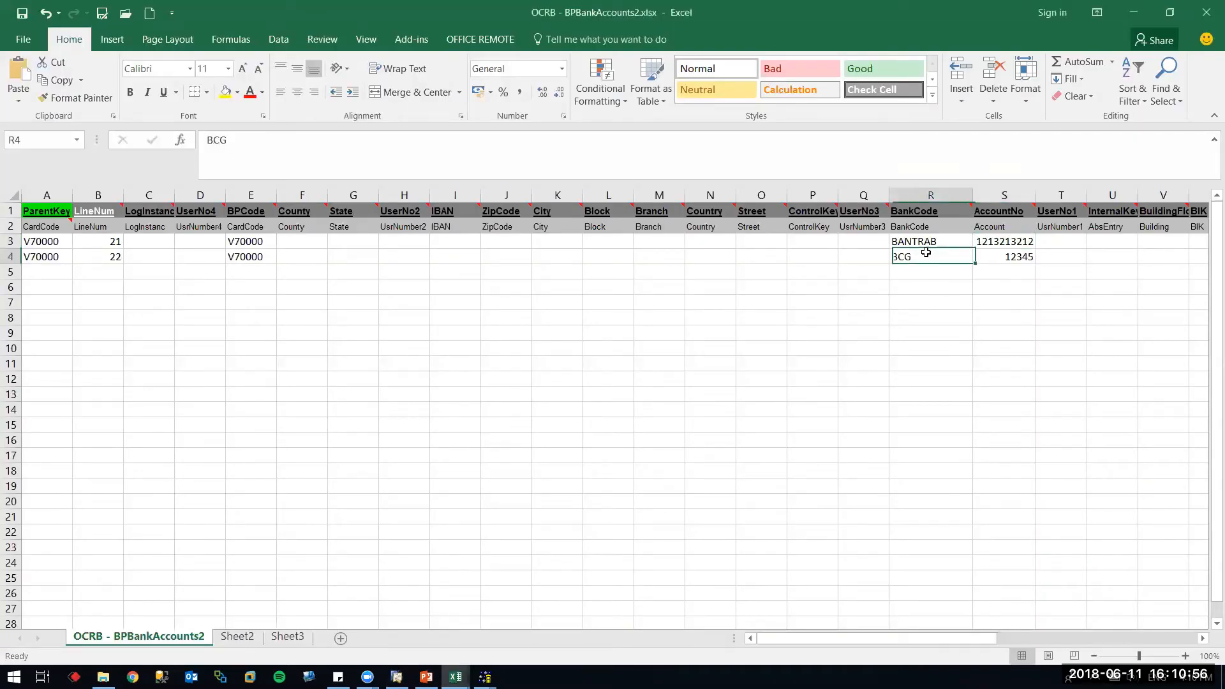
pyautogui.write('BFIC')
pyautogui.press('Tab')
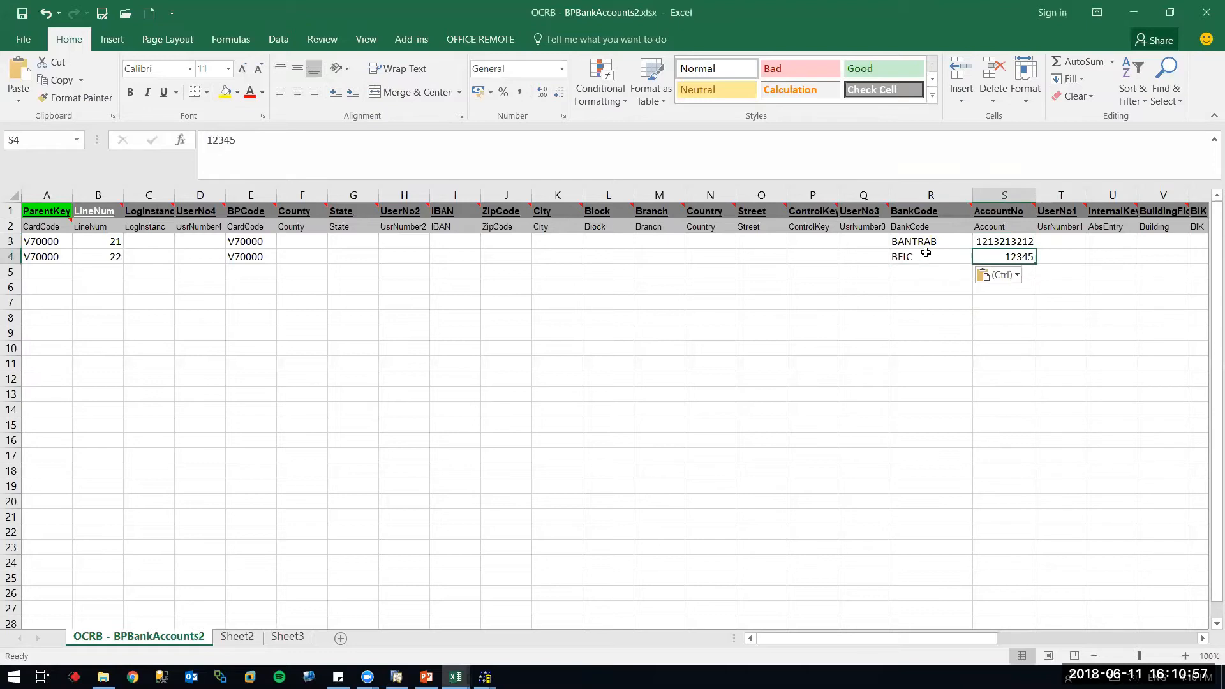
# Set the account numbers to 55555 in S3 and 44444 in S4
pyautogui.click(1007, 242)
pyautogui.write('55555')
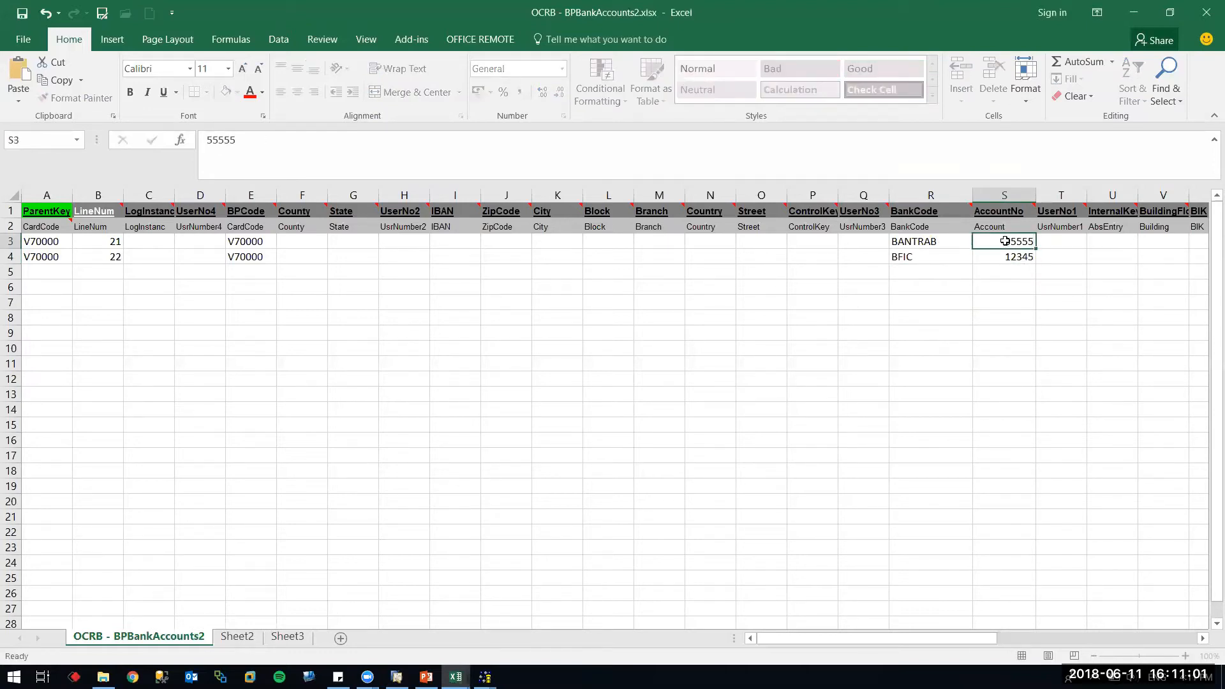
pyautogui.press('Return')
pyautogui.write('44444')
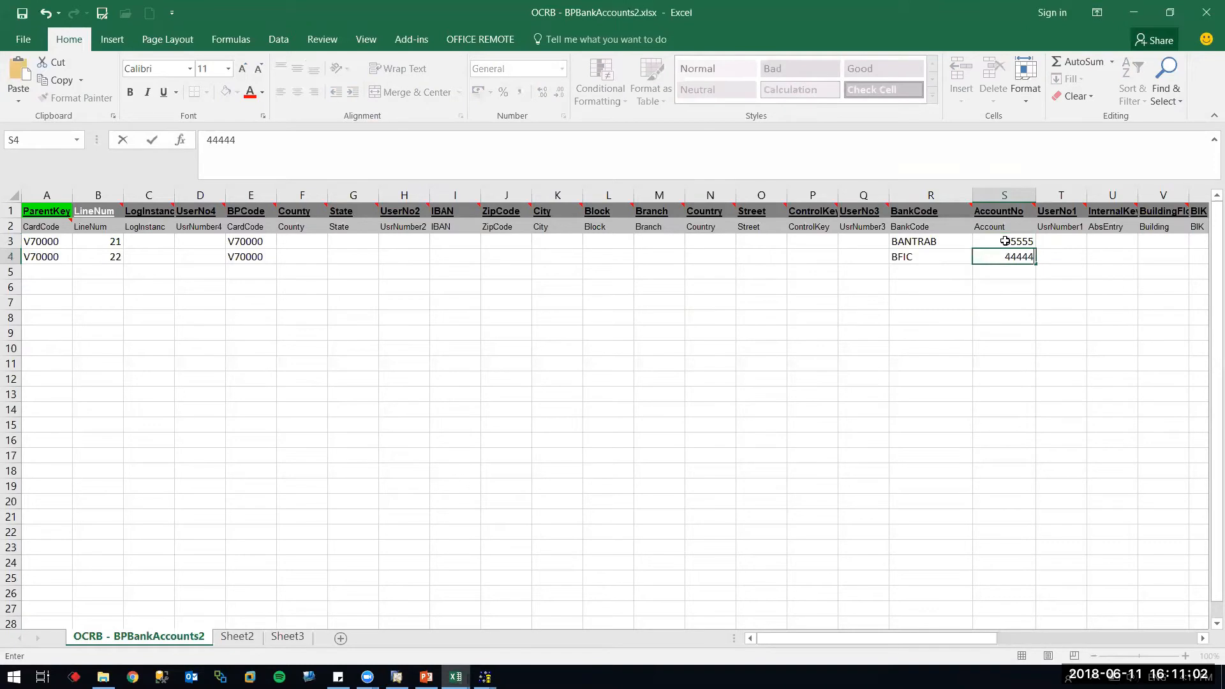
pyautogui.press('Return')
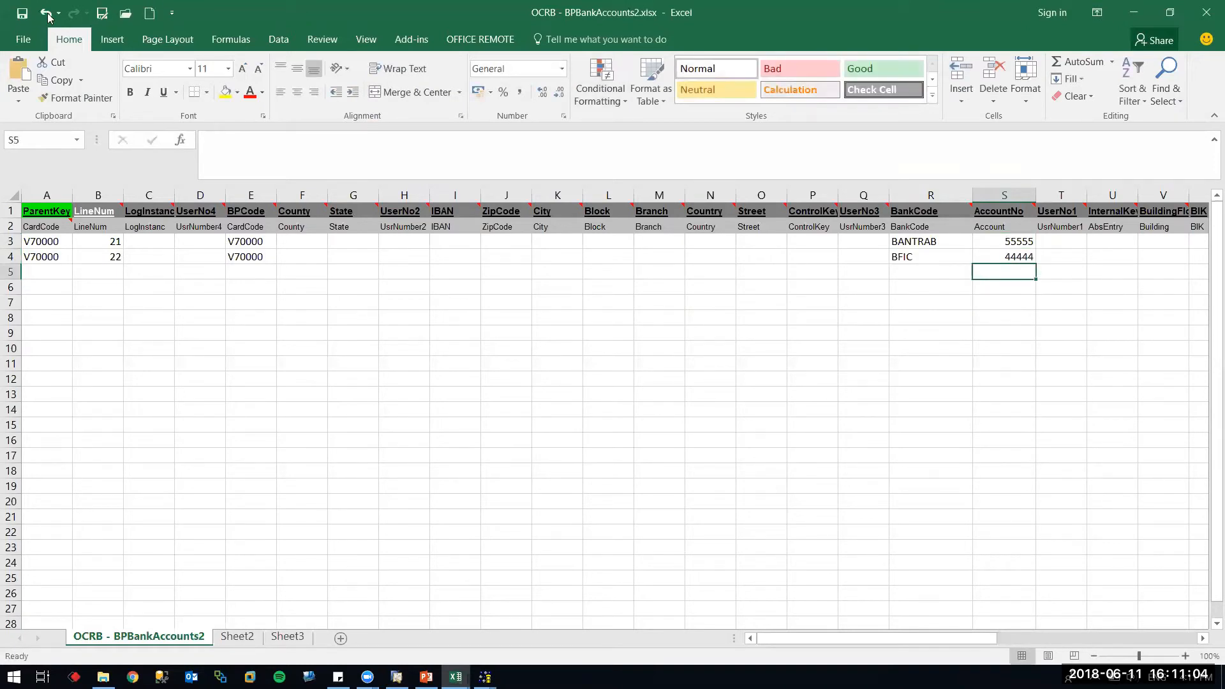
# Save the sheet as Text (Tab delimited), then re-save it as an .xlsx workbook
pyautogui.click(104, 14)
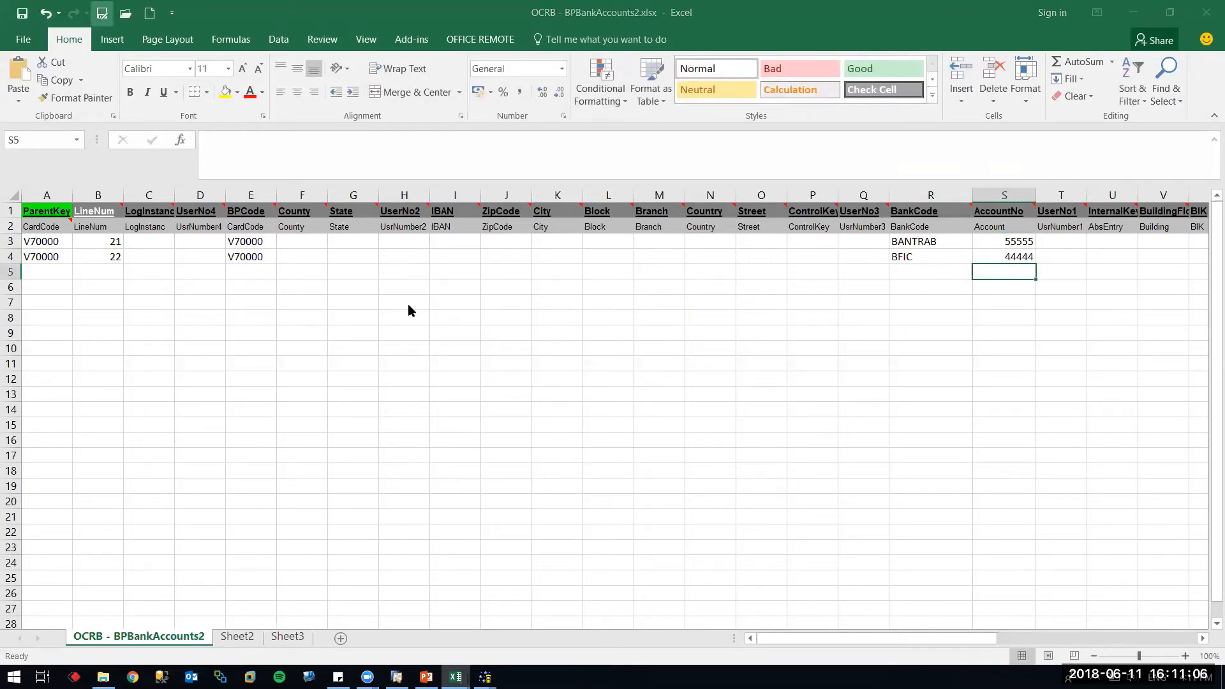
pyautogui.click(211, 549)
pyautogui.press('t')
pyautogui.press('Return')
pyautogui.press('Return')
pyautogui.press('Return')
pyautogui.press('Return')
pyautogui.press('Return')
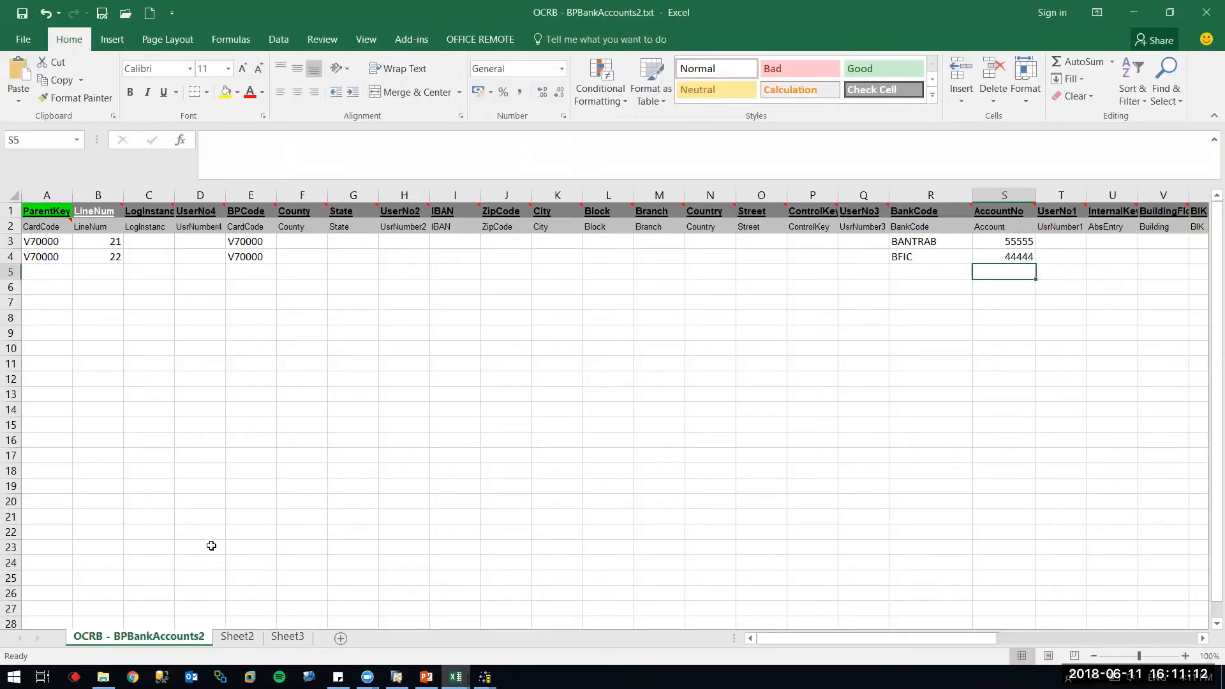
pyautogui.hotkey('ctrl', 's')
pyautogui.press('Tab')
pyautogui.press('Return')
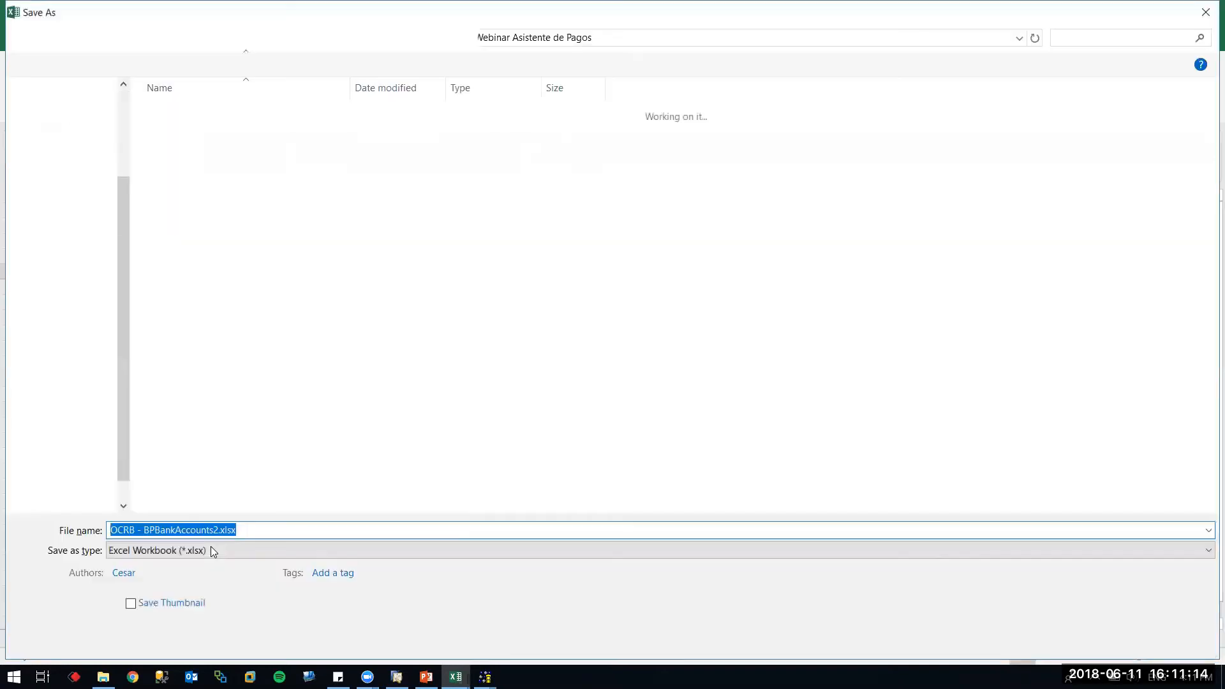
pyautogui.press('Return')
pyautogui.press('Tab')
pyautogui.press('Return')
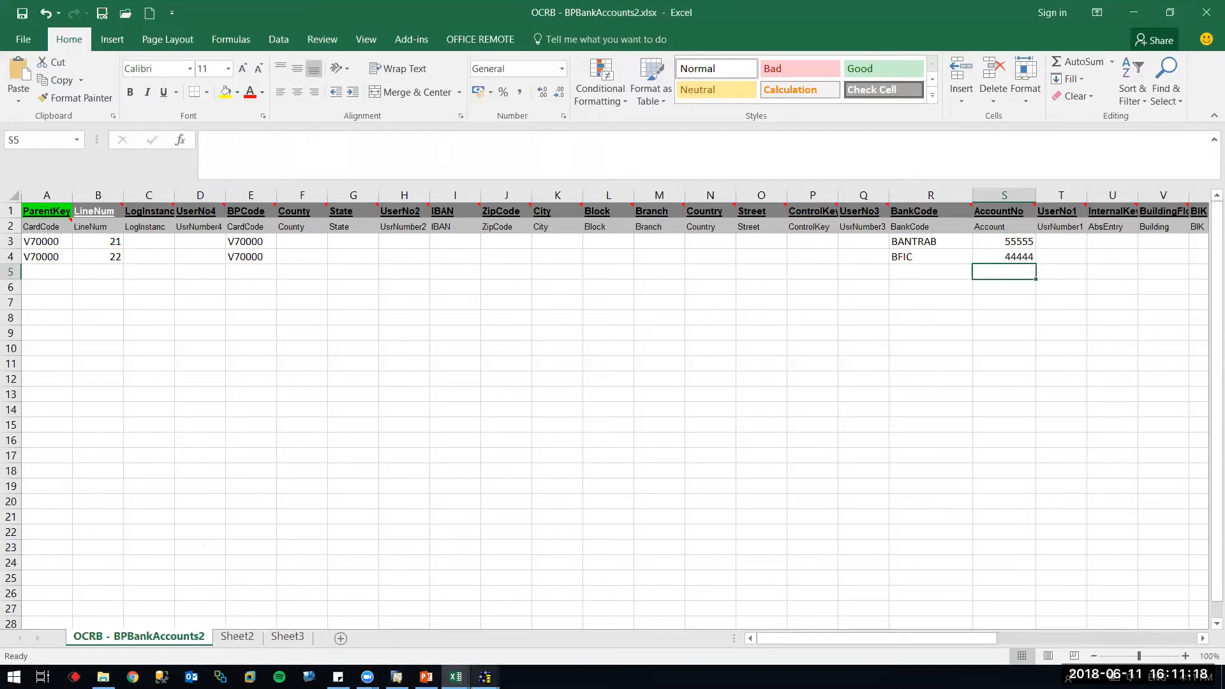
# Close the old log and start a Master Data import updating existing Business Partner Master Data
pyautogui.moveTo(485, 677)
pyautogui.click(551, 606)
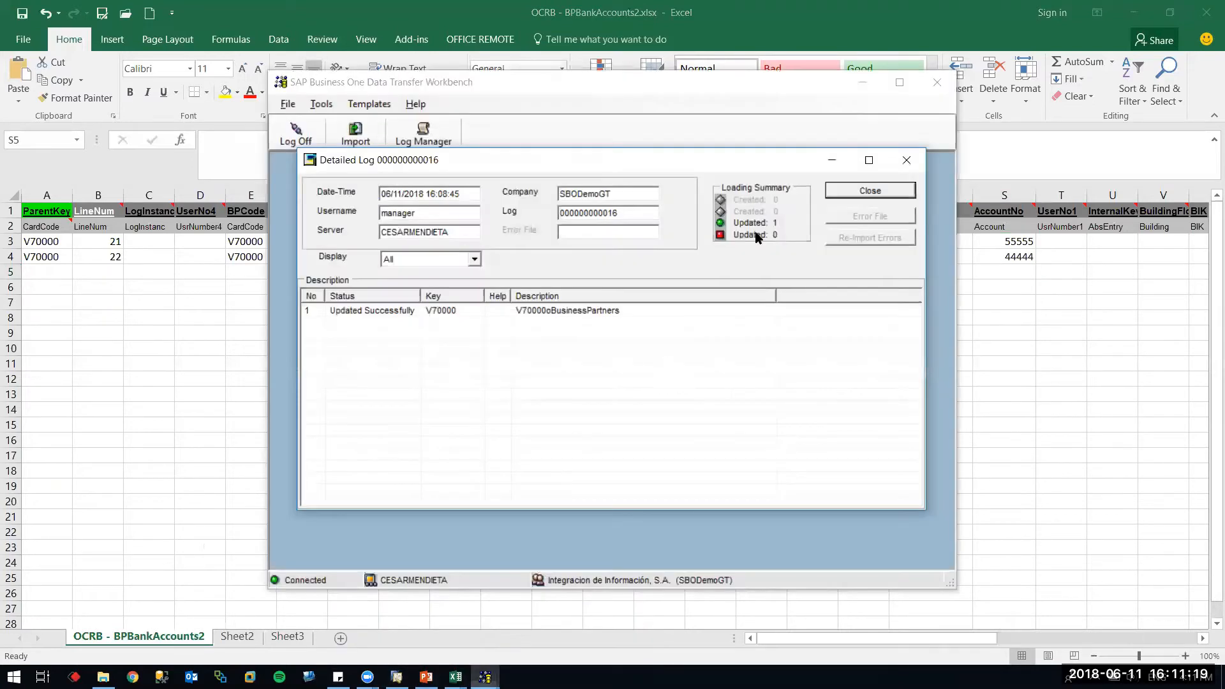
pyautogui.click(867, 192)
pyautogui.click(355, 134)
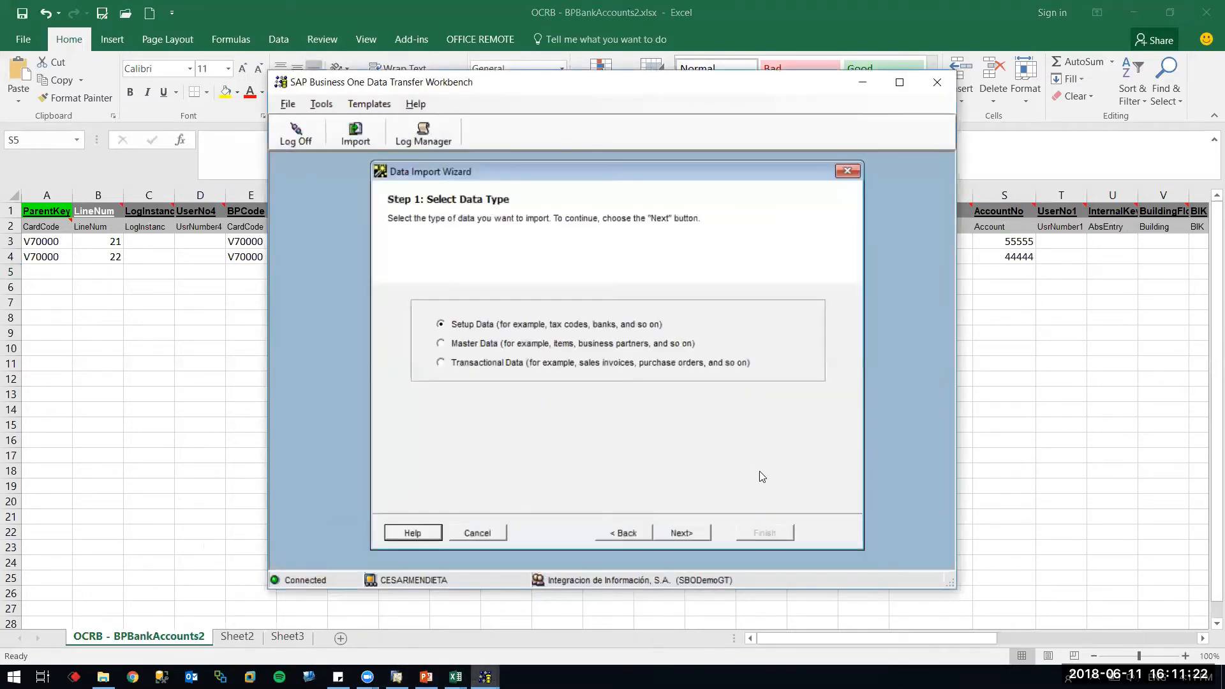
pyautogui.click(503, 347)
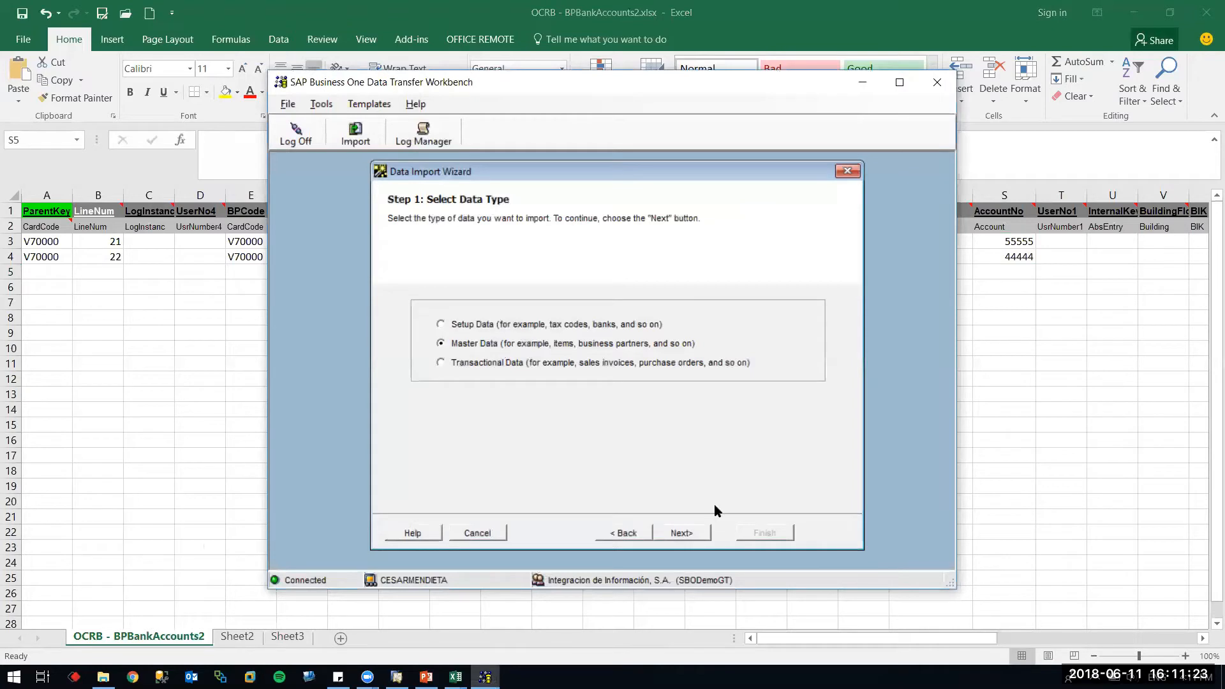
pyautogui.click(683, 531)
pyautogui.click(505, 343)
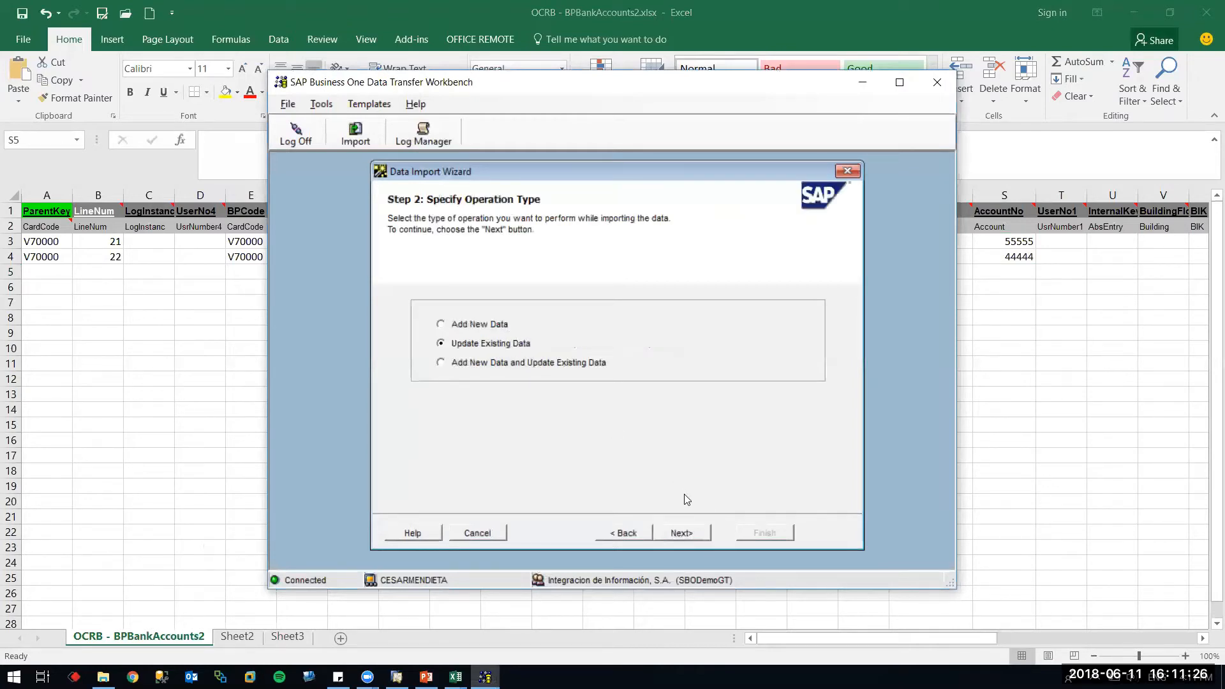
pyautogui.click(683, 532)
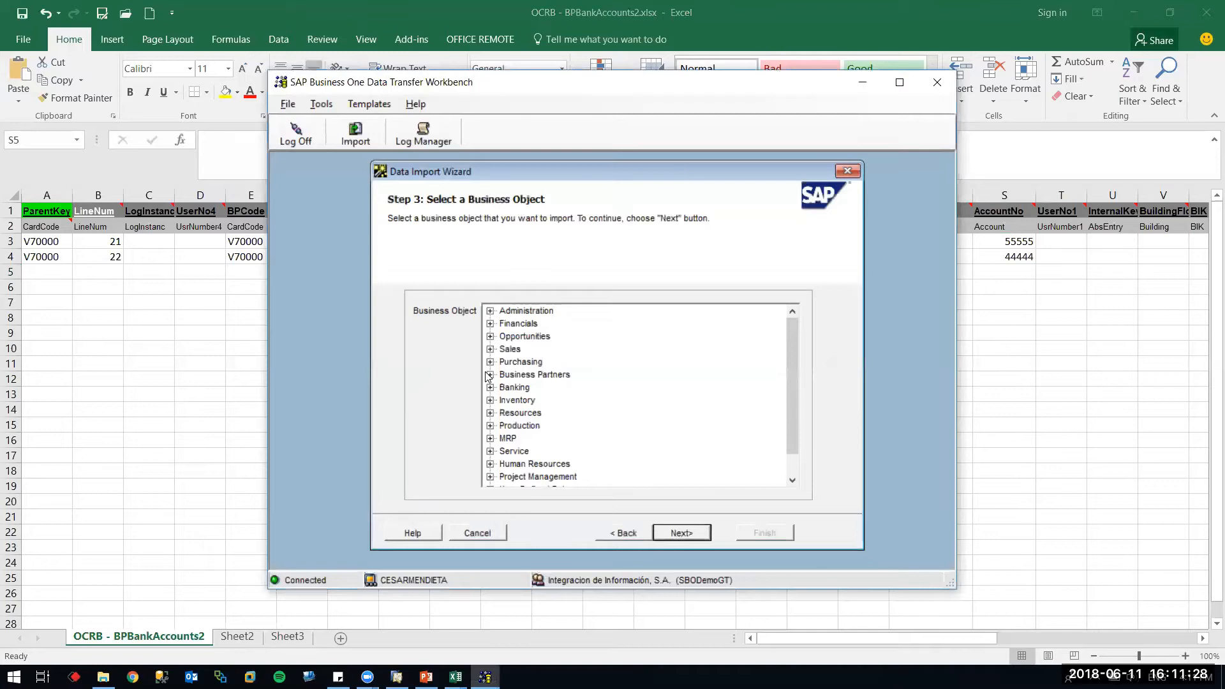
pyautogui.click(490, 375)
pyautogui.click(571, 387)
pyautogui.click(695, 533)
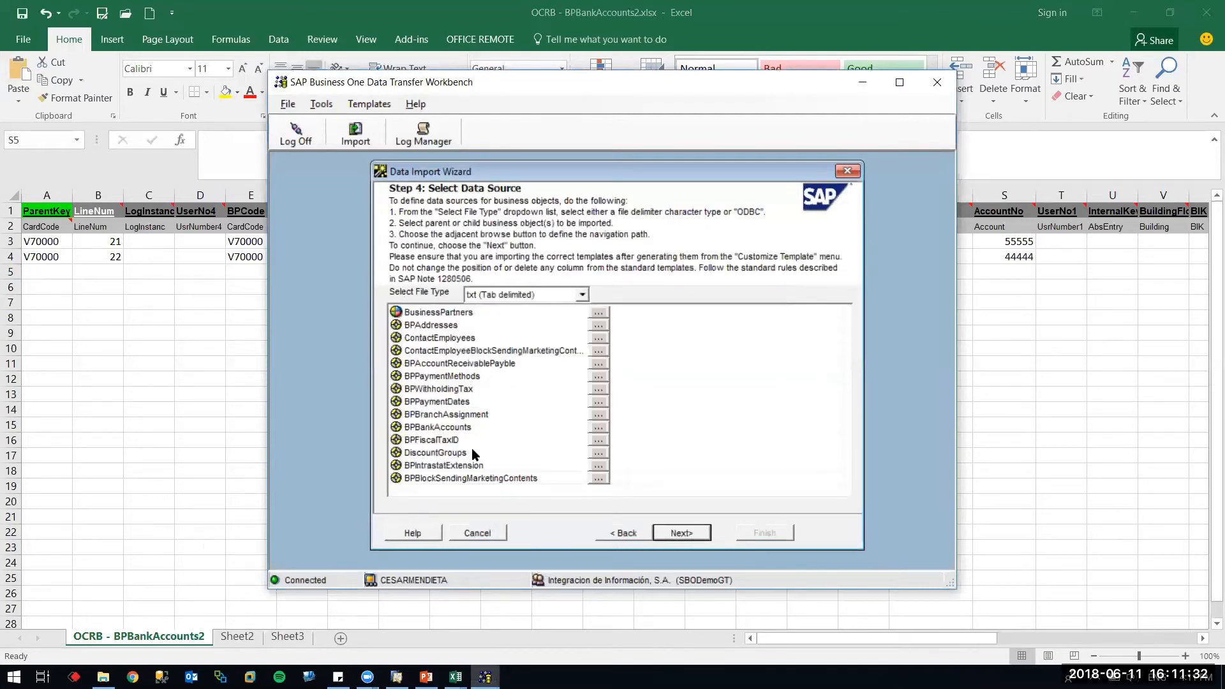
# Attach the edited BPBankAccounts text file and run the simulation, showing the failed-update log
pyautogui.click(598, 426)
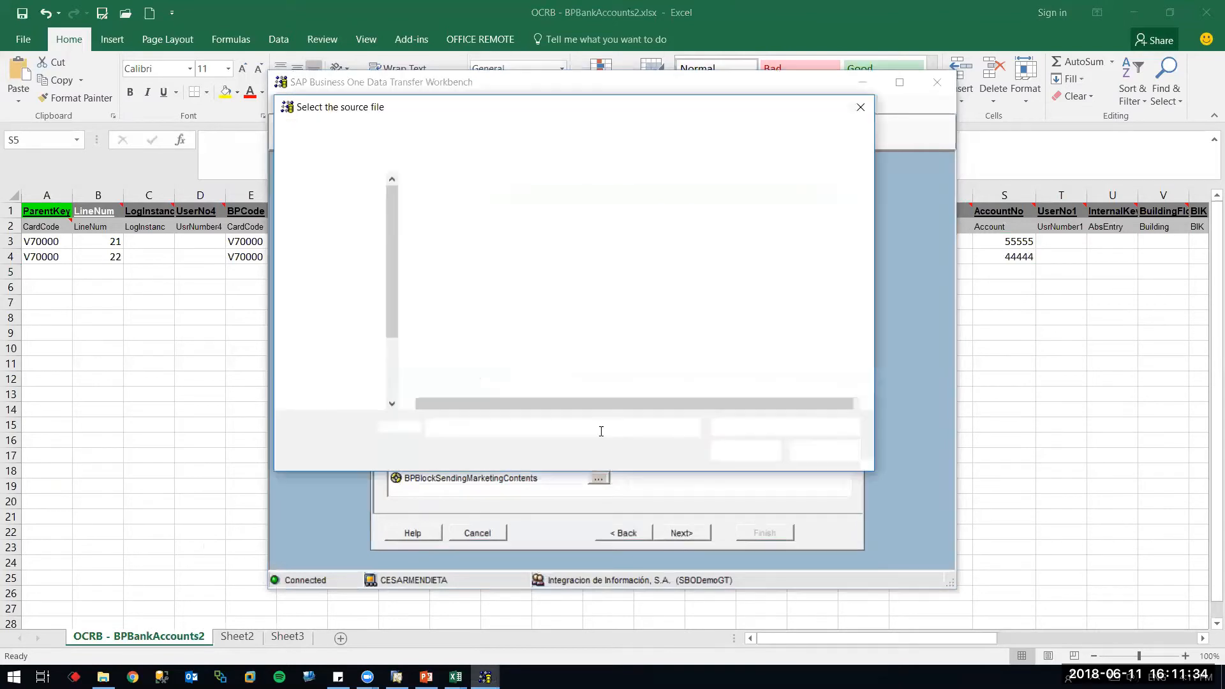
pyautogui.doubleClick(503, 239)
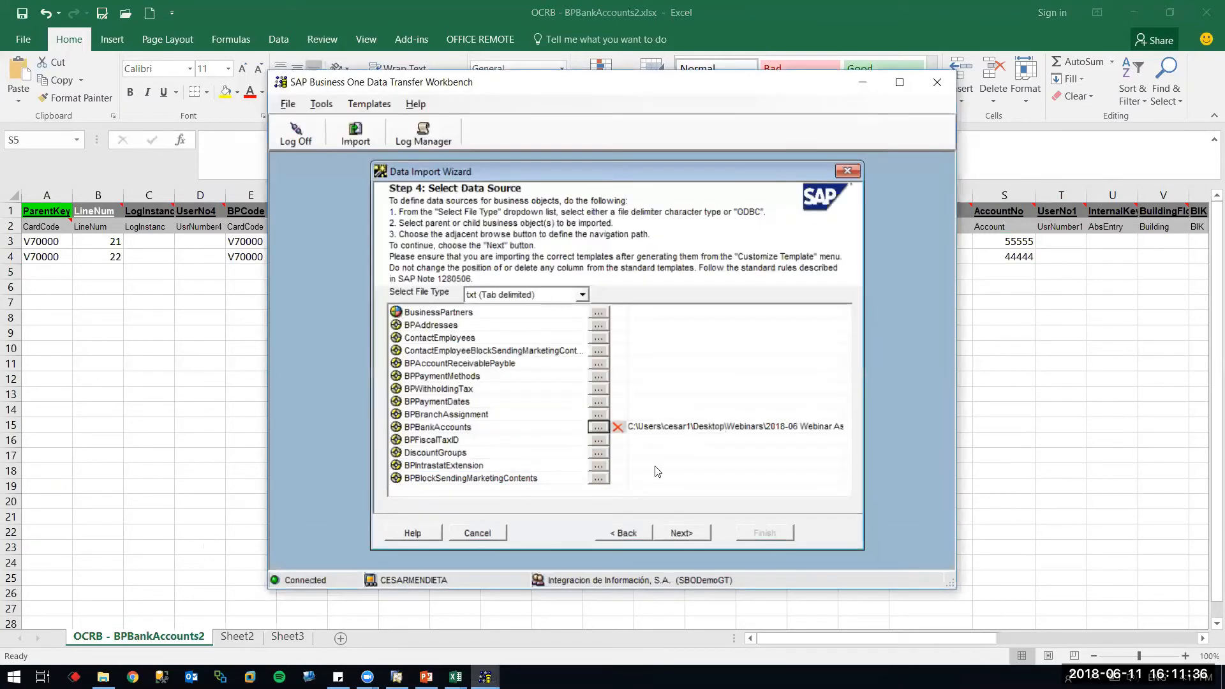
pyautogui.click(676, 534)
pyautogui.click(677, 536)
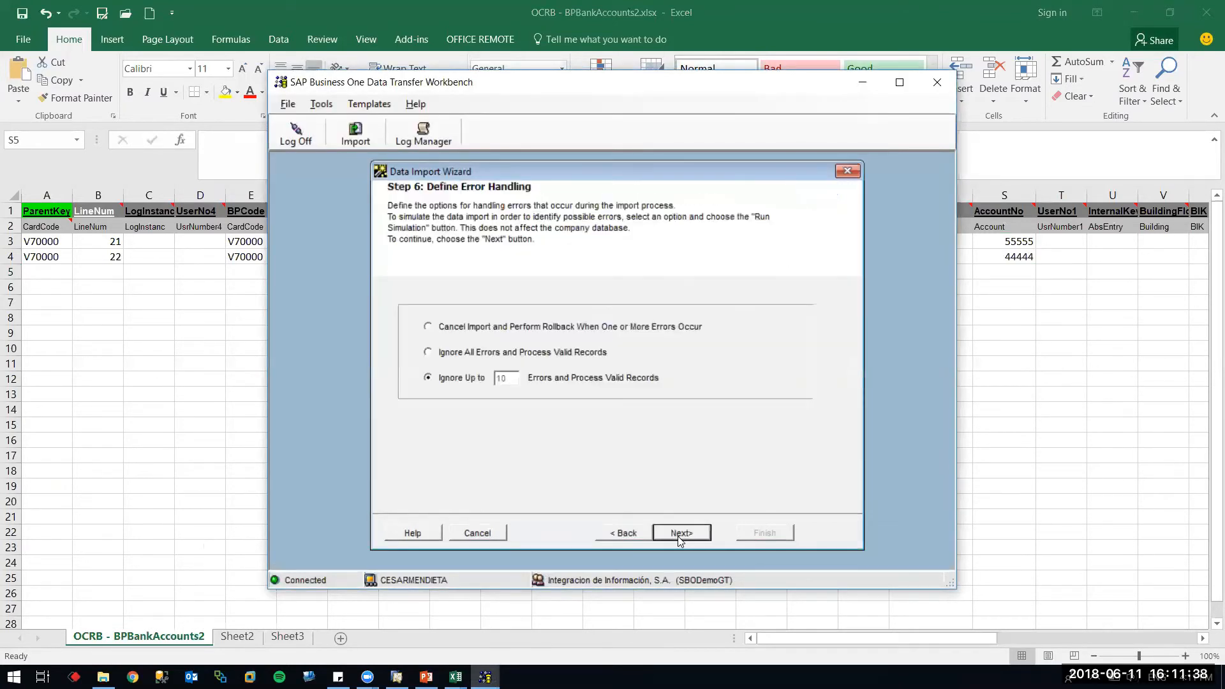
pyautogui.click(571, 532)
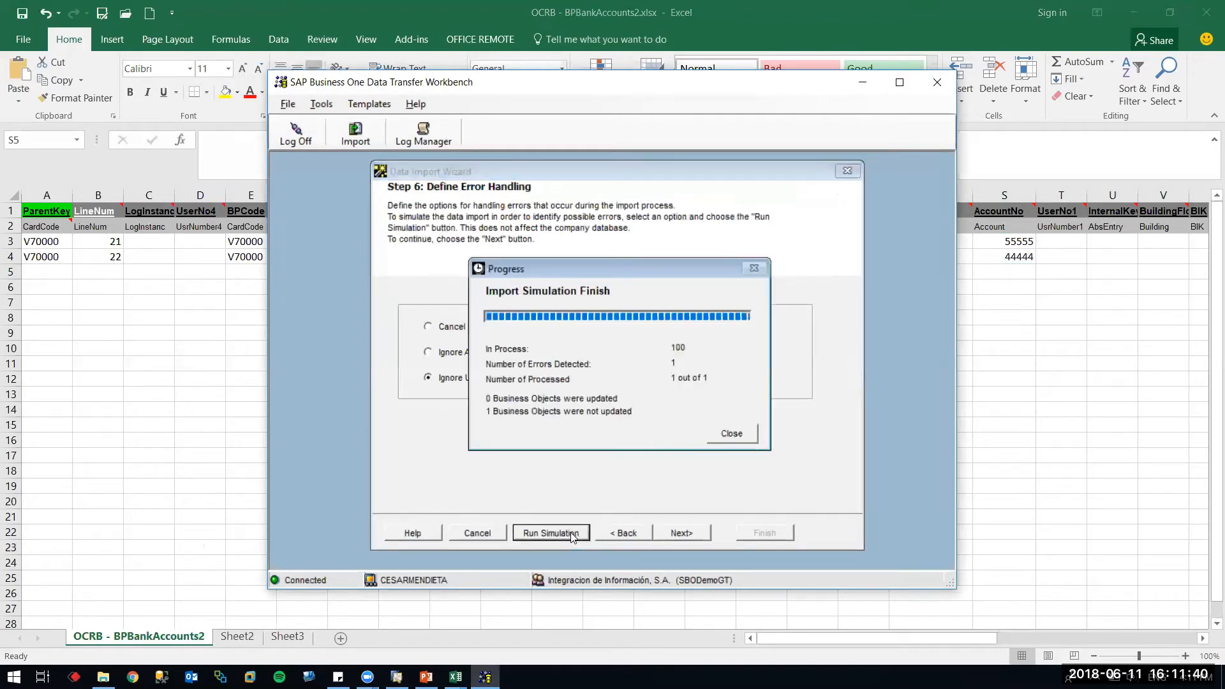
pyautogui.click(731, 434)
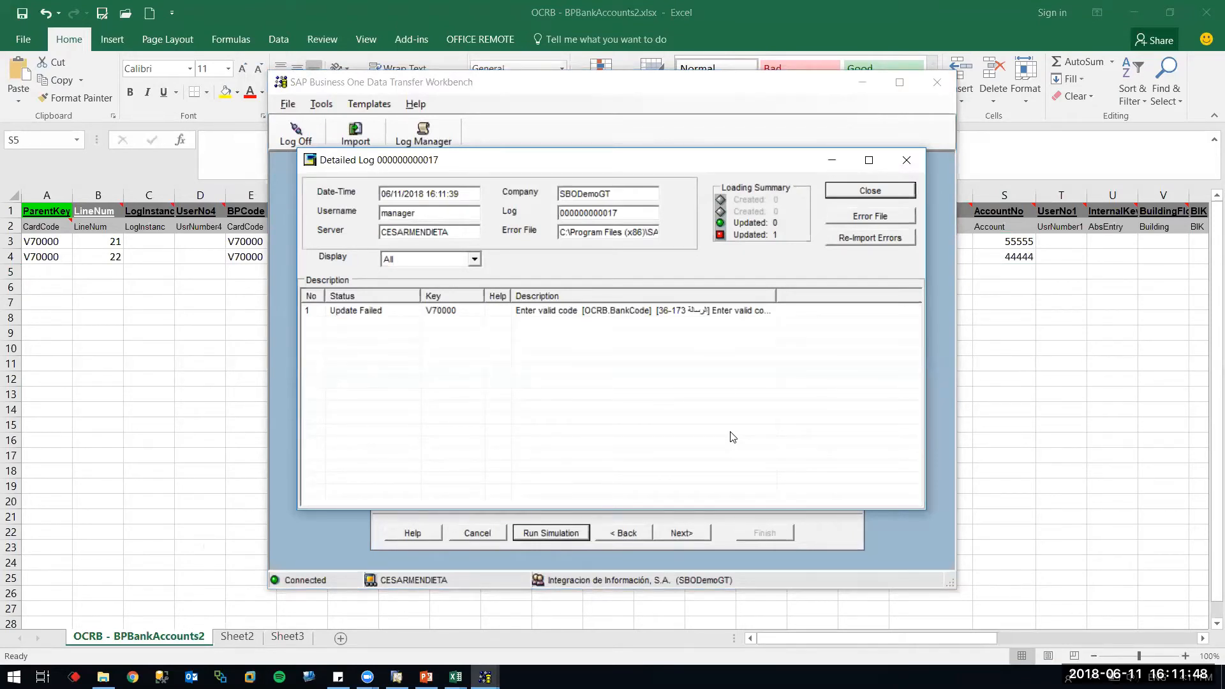
# Widen the log's Description column to read the invalid OCRB.BankCode error, then check the BFIC bank code in Excel
pyautogui.moveTo(777, 295); pyautogui.dragTo(897, 294)
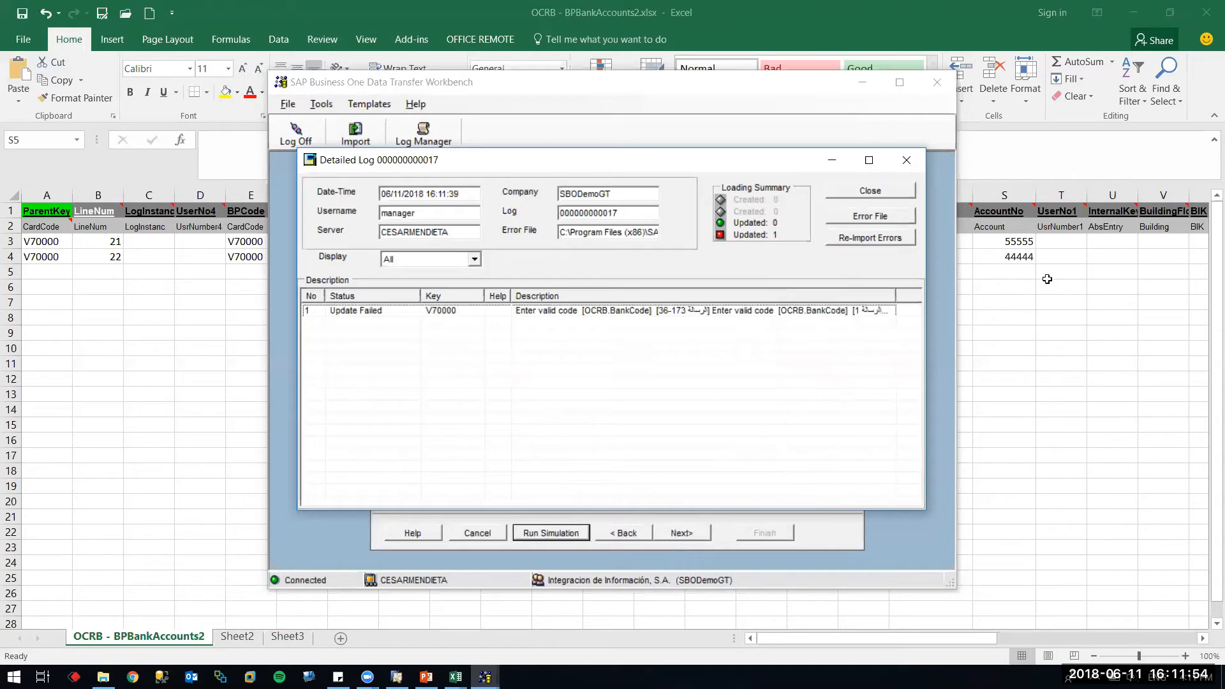
pyautogui.click(1020, 274)
pyautogui.click(925, 257)
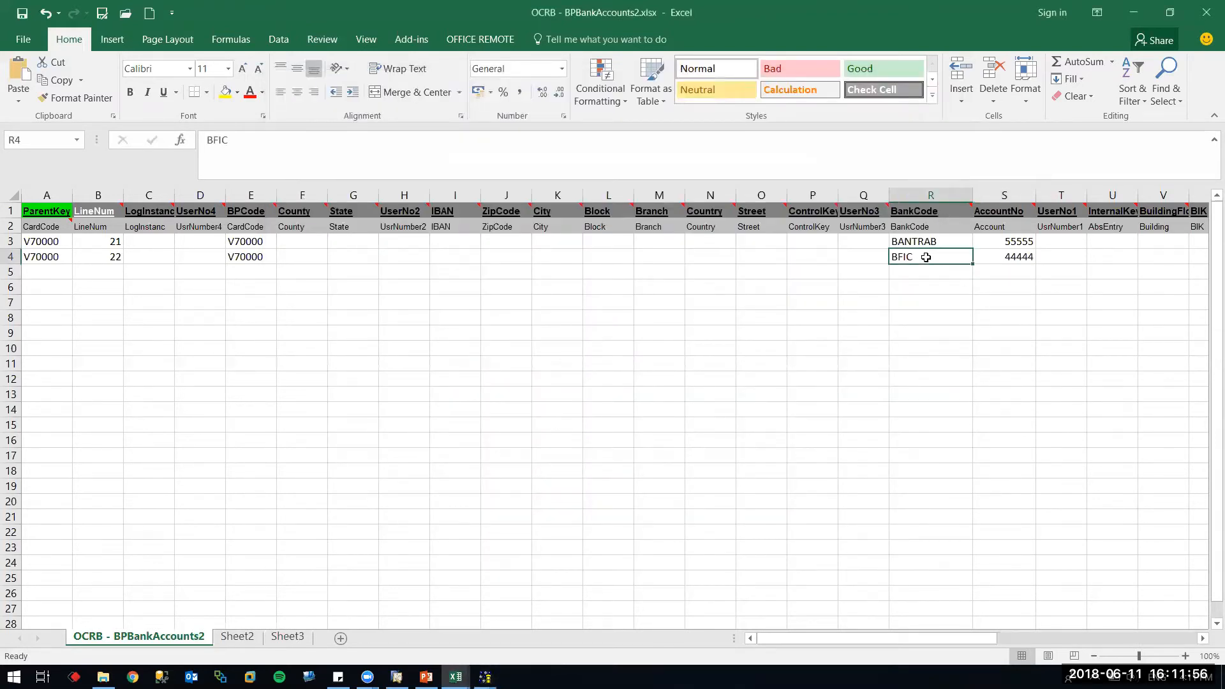
pyautogui.click(943, 239)
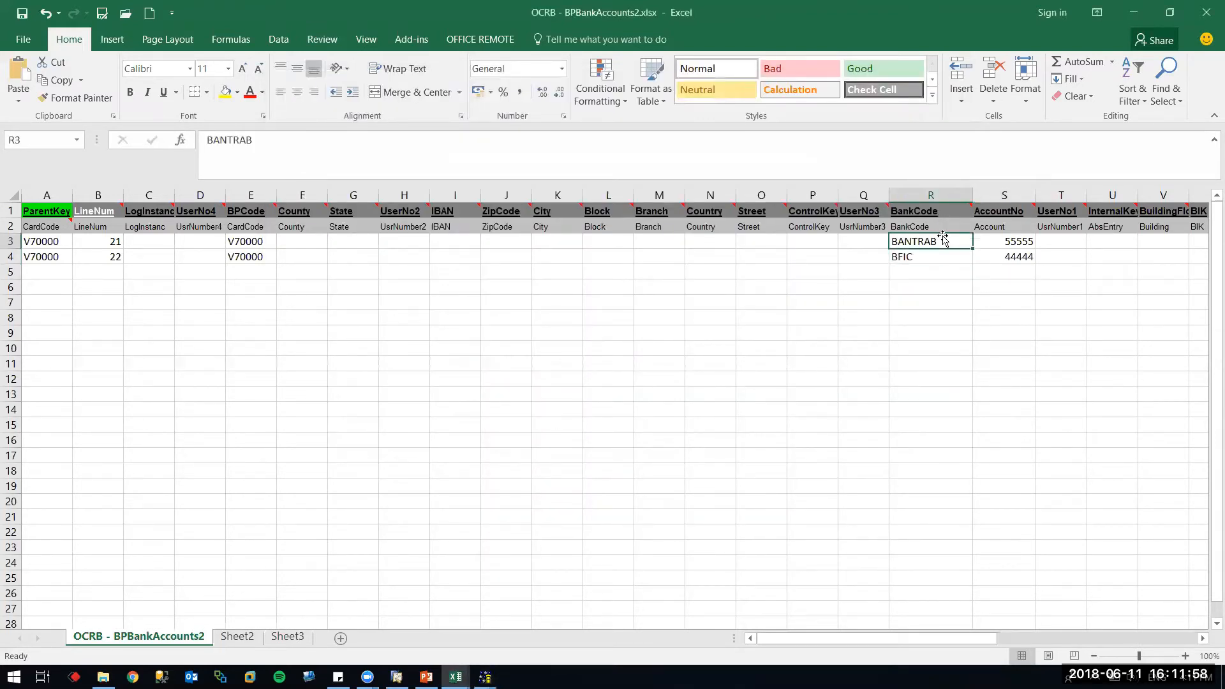
pyautogui.click(945, 260)
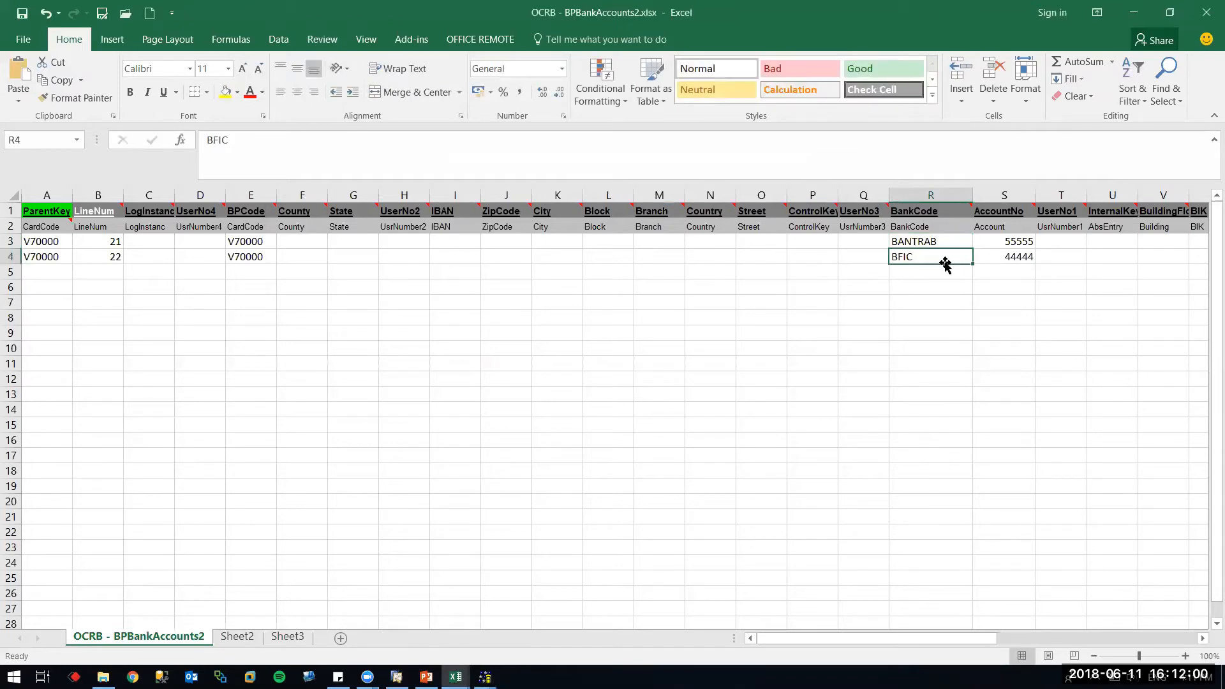
pyautogui.click(841, 338)
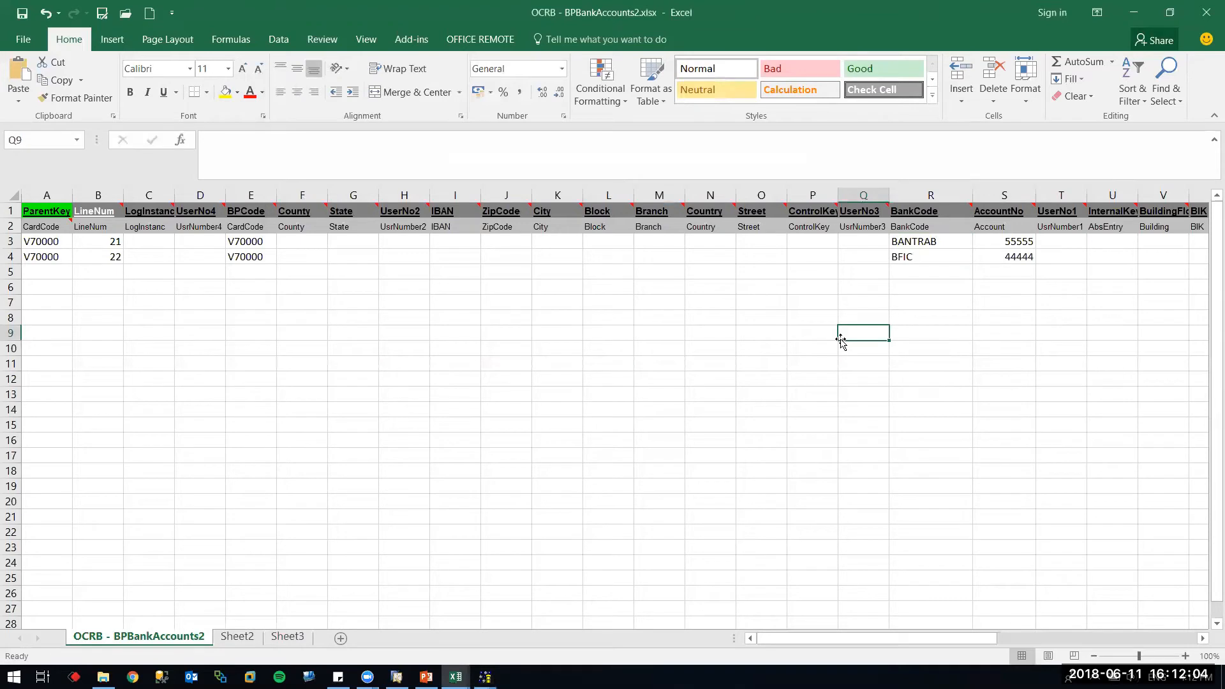
pyautogui.hotkey('alt', 'Tab')
pyautogui.hotkey('alt', 'Tab')
pyautogui.hotkey('alt', 'Tab')
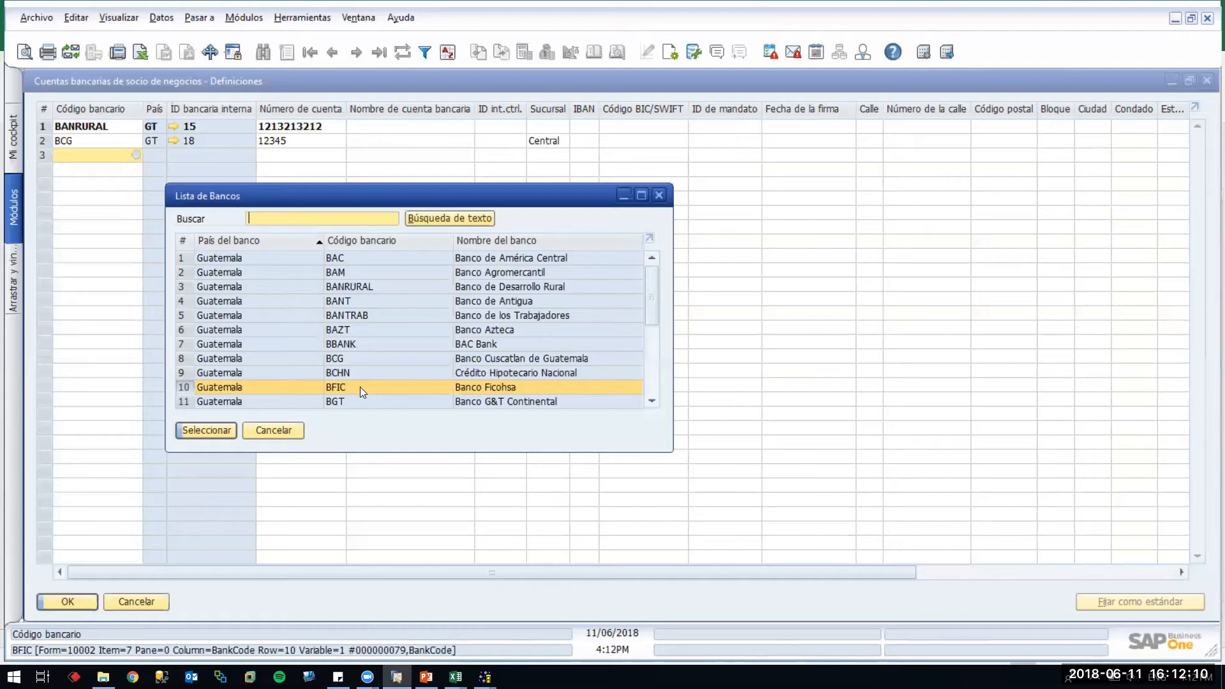
pyautogui.click(363, 314)
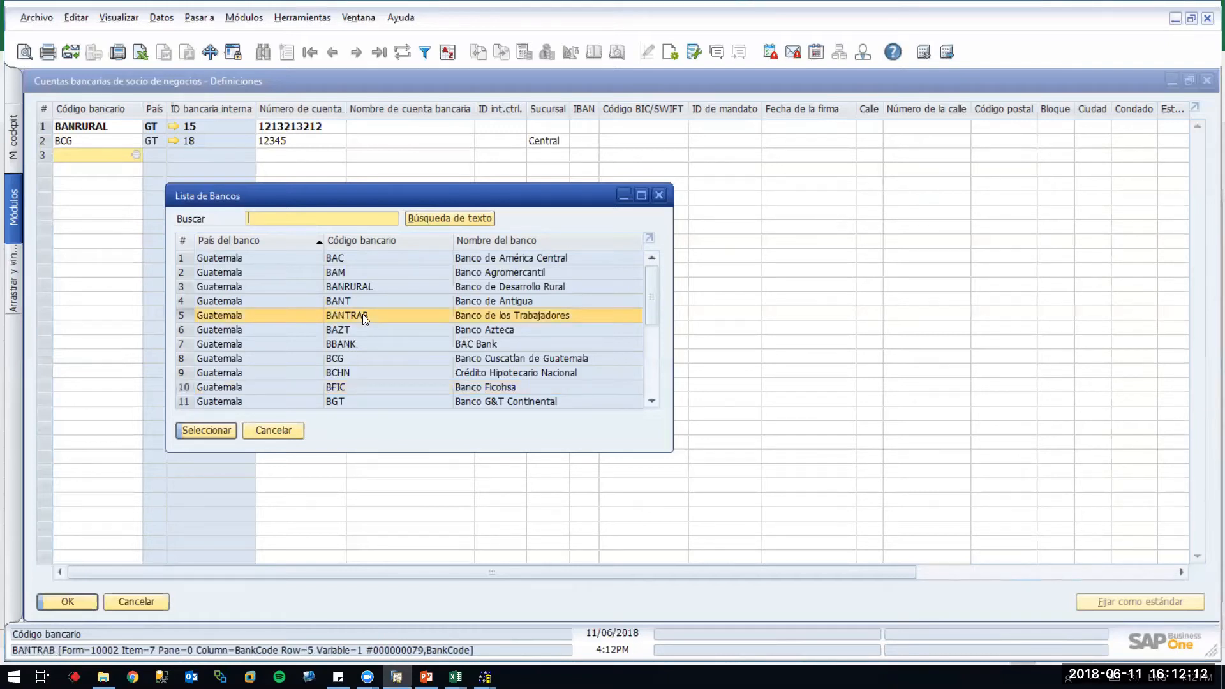
pyautogui.hotkey('alt', 'Tab')
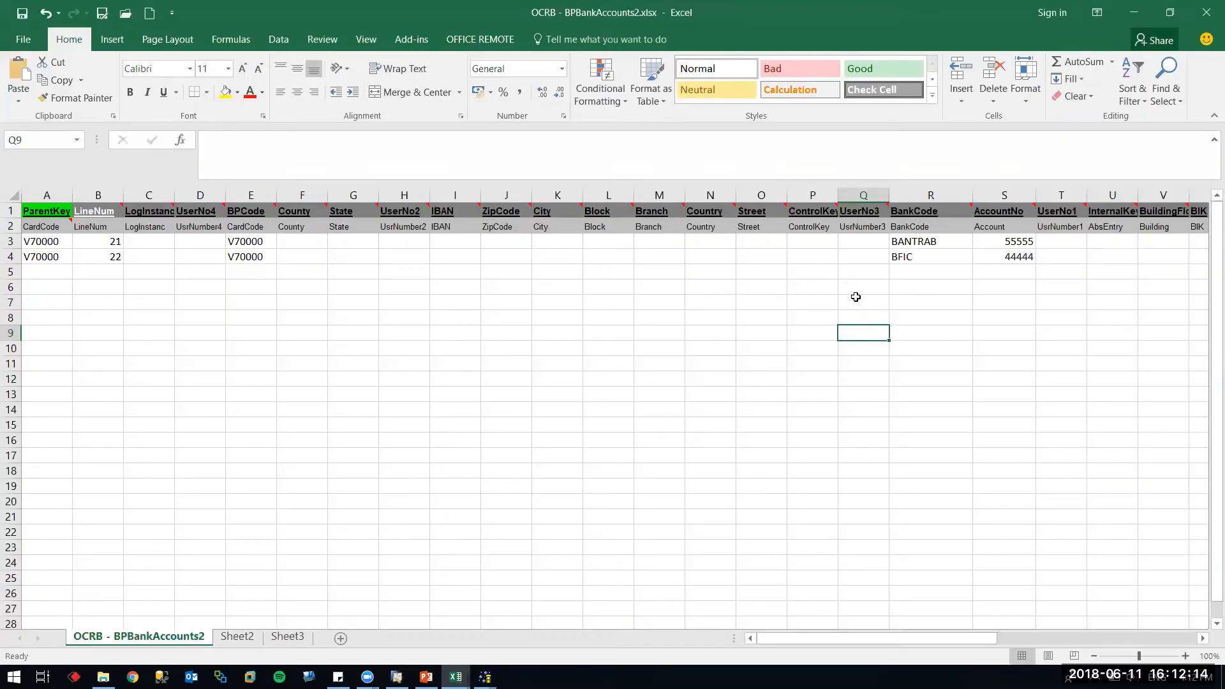
pyautogui.click(911, 257)
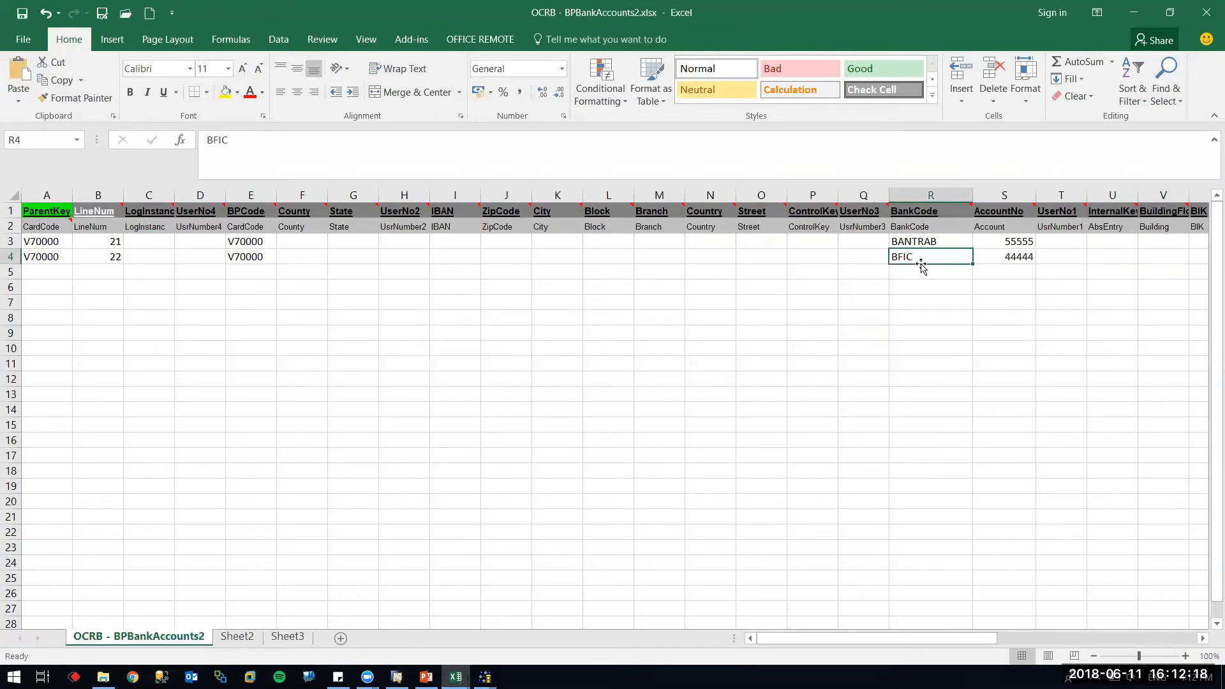
# Clear the BFIC account row and save the sheet as Text (Tab delimited), replacing the existing file
pyautogui.click(10, 256)
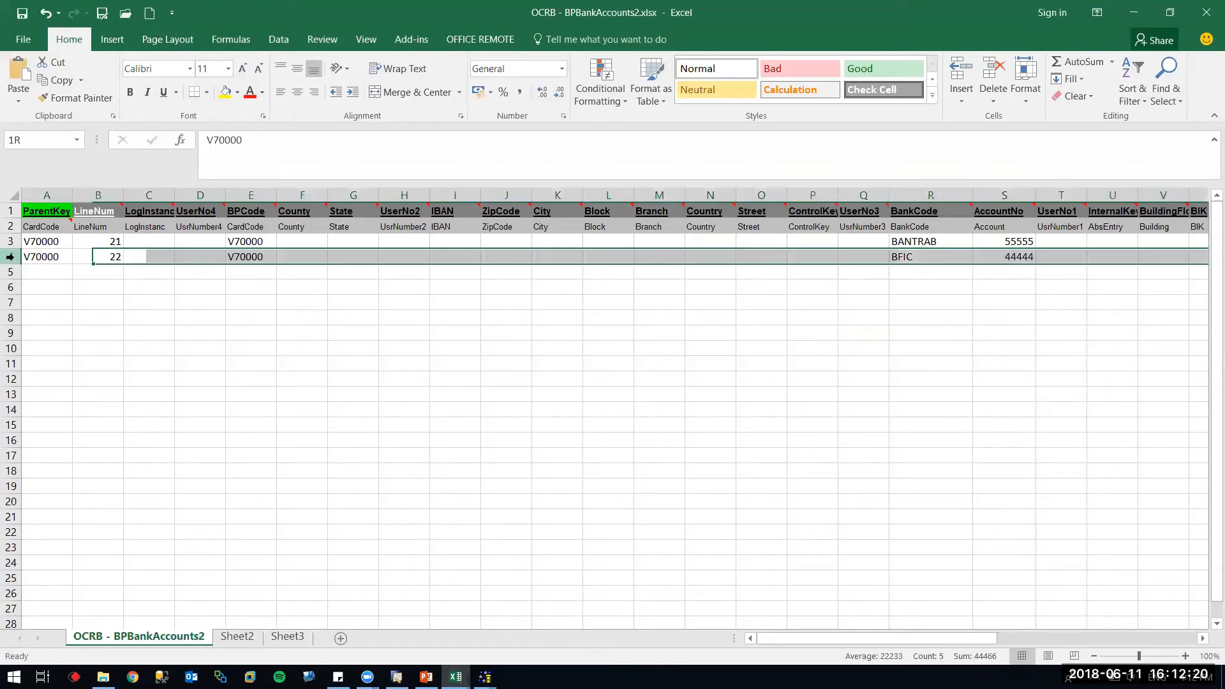
pyautogui.press('Delete')
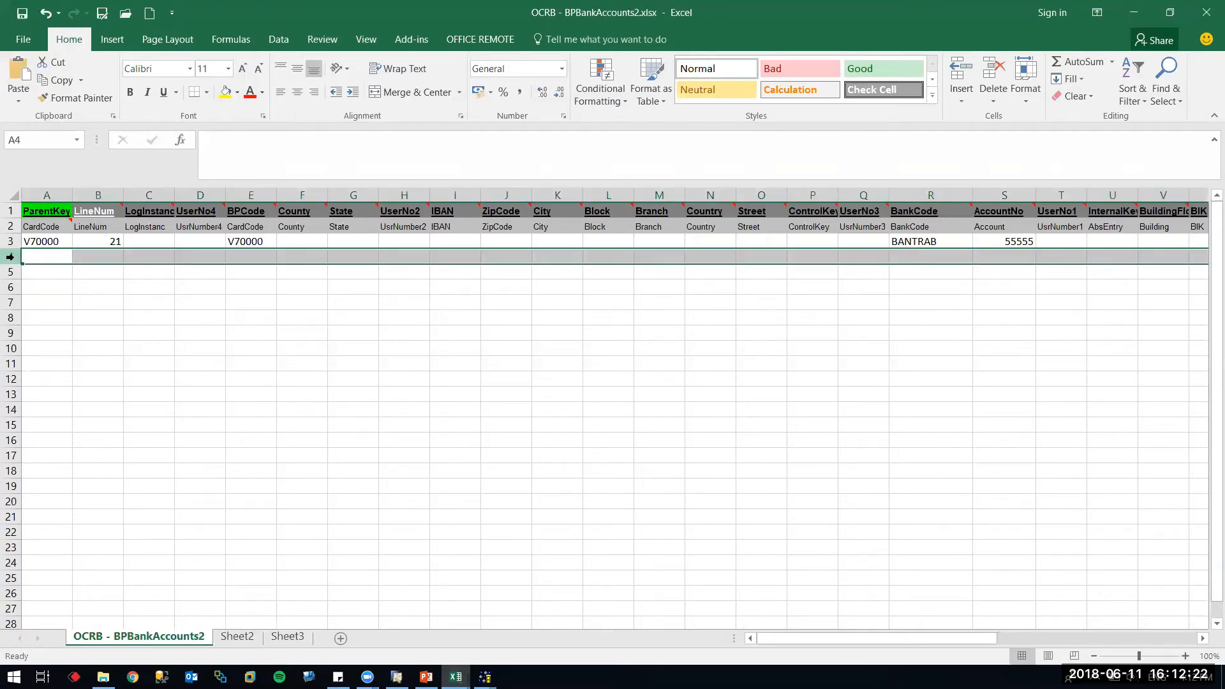
pyautogui.click(102, 14)
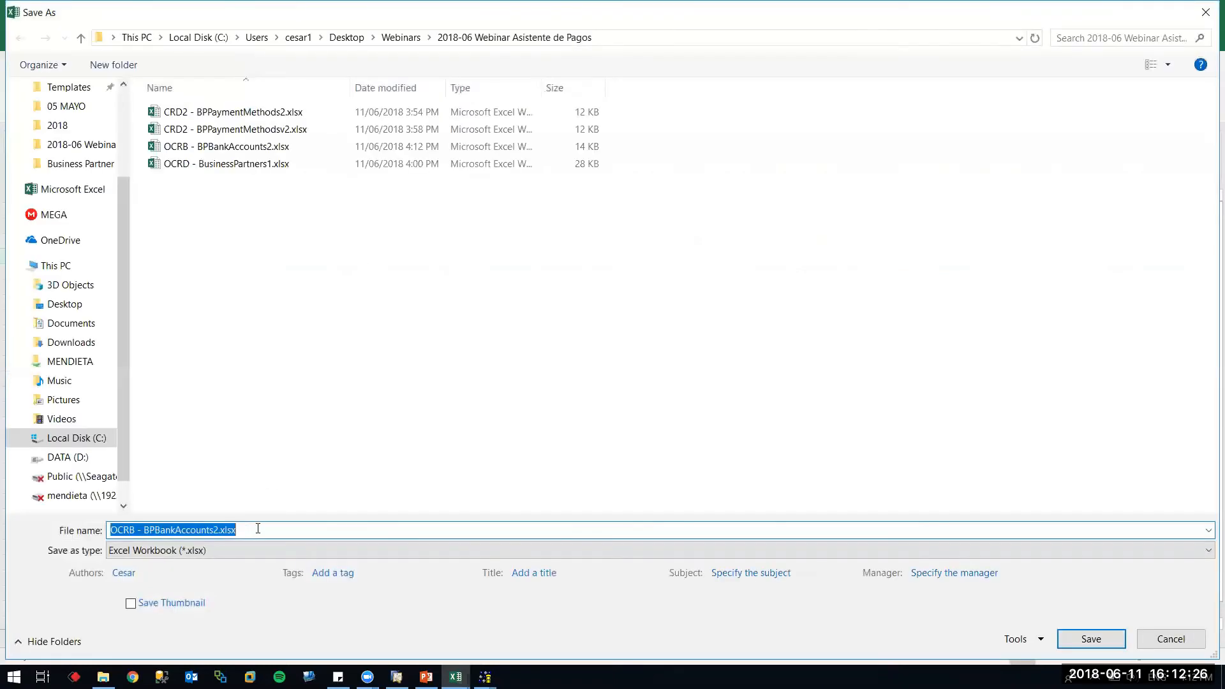
pyautogui.click(257, 548)
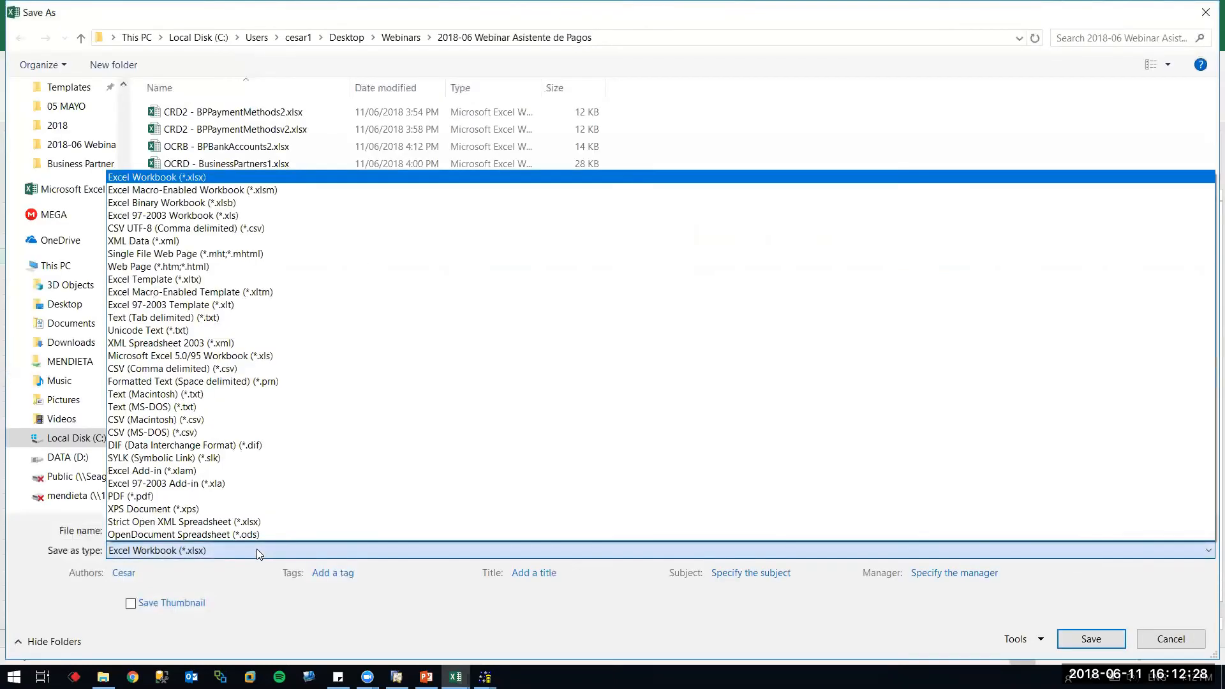
pyautogui.press('t')
pyautogui.press('Return')
pyautogui.press('Return')
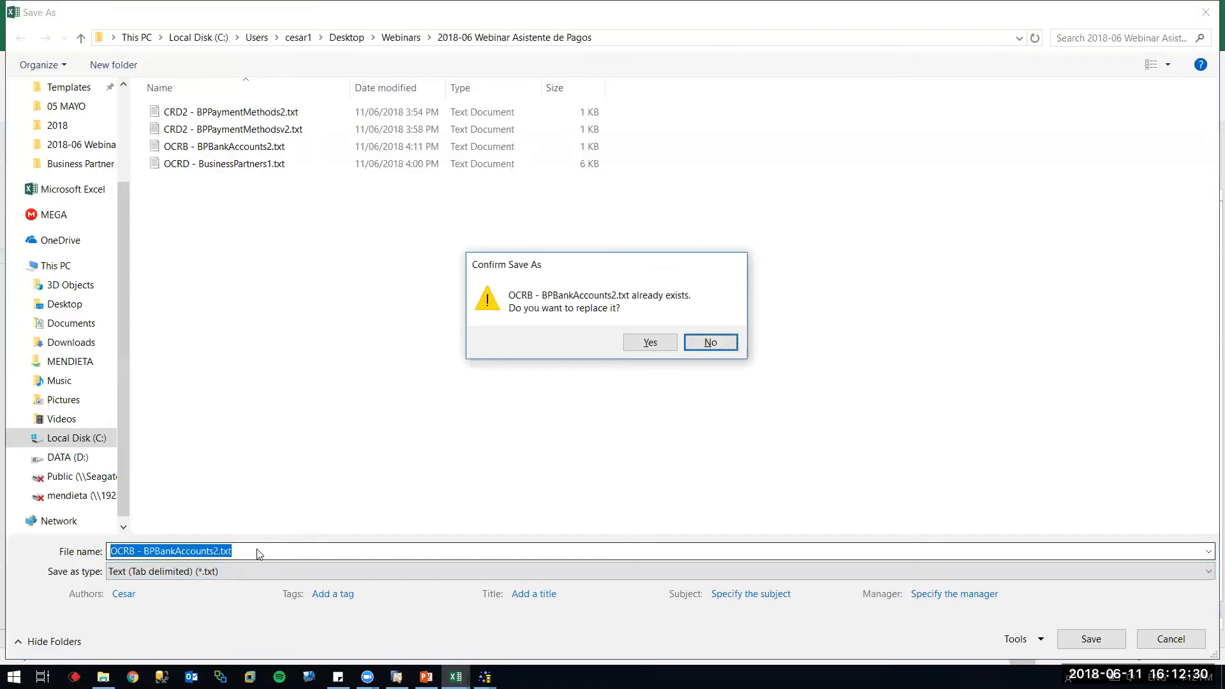
pyautogui.press('Return')
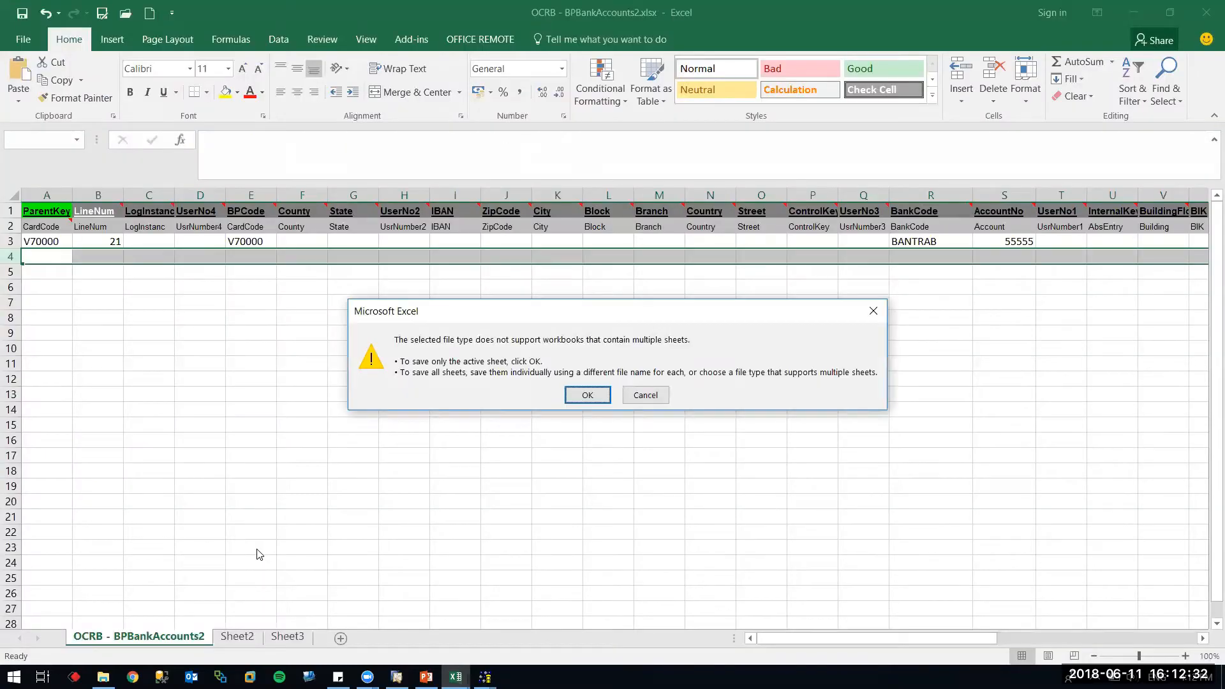
pyautogui.press('Return')
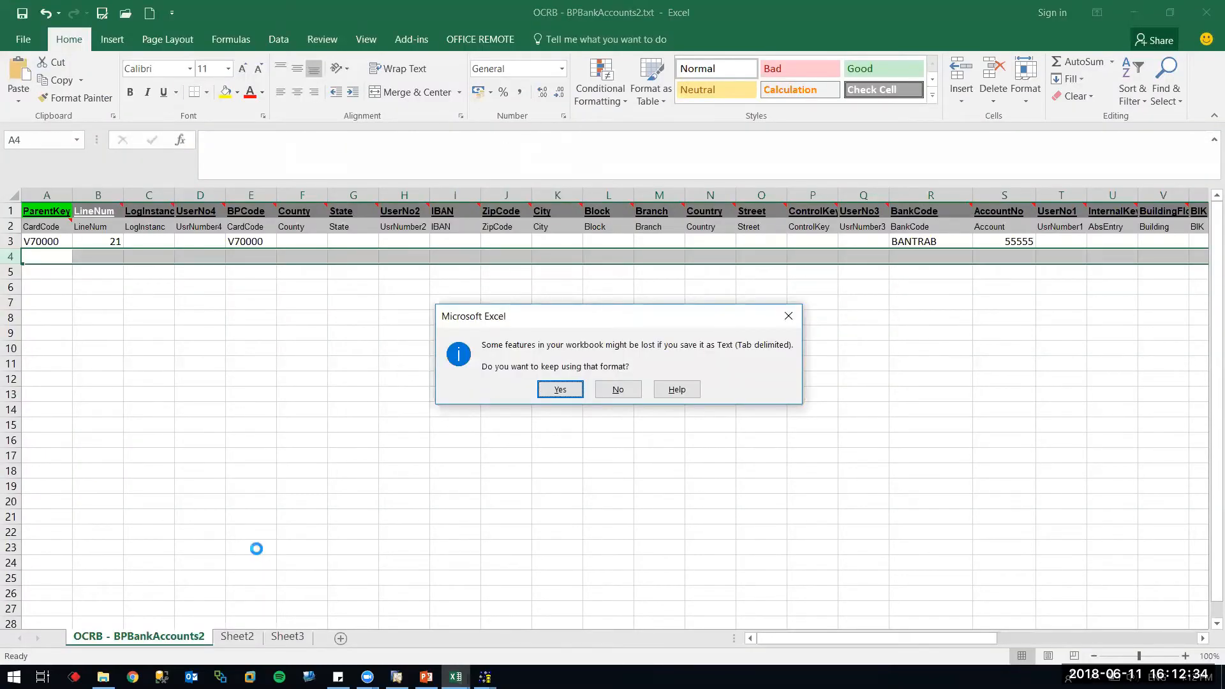
pyautogui.press('Return')
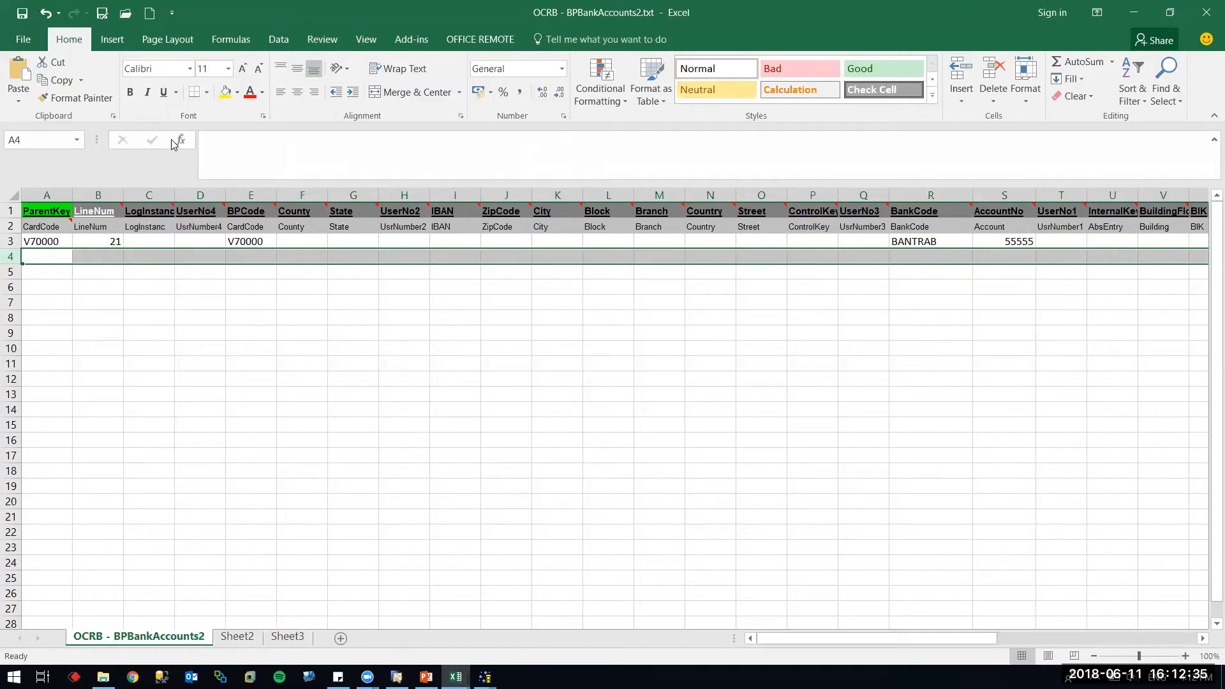
# Resave the sheet as the workbook OCRB - BPBankAccounts2.xlsx, replacing the existing one
pyautogui.click(103, 14)
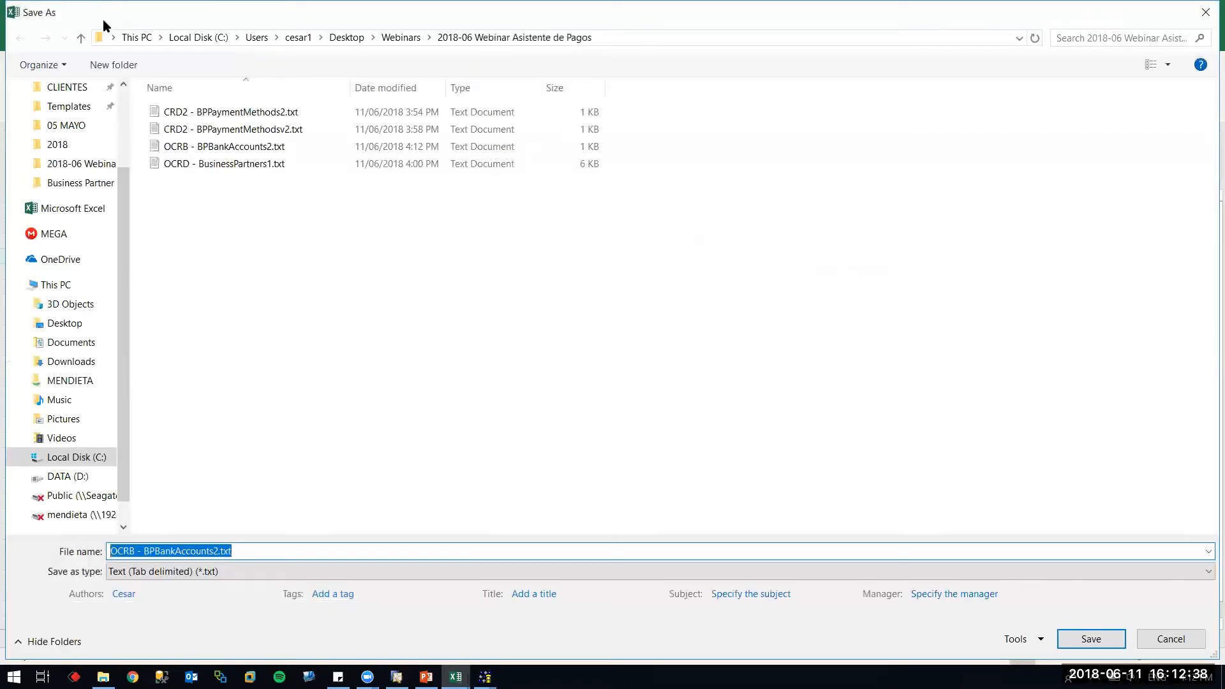
pyautogui.press('Escape')
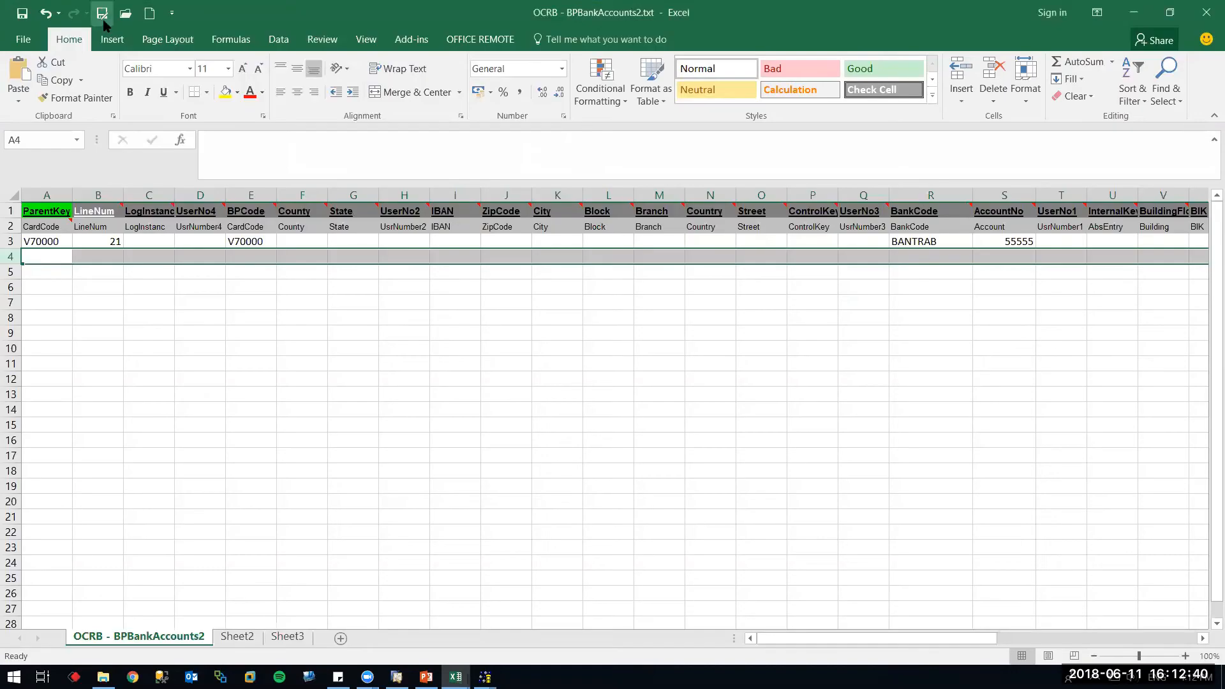
pyautogui.click(102, 14)
pyautogui.press('Tab')
pyautogui.press('Return')
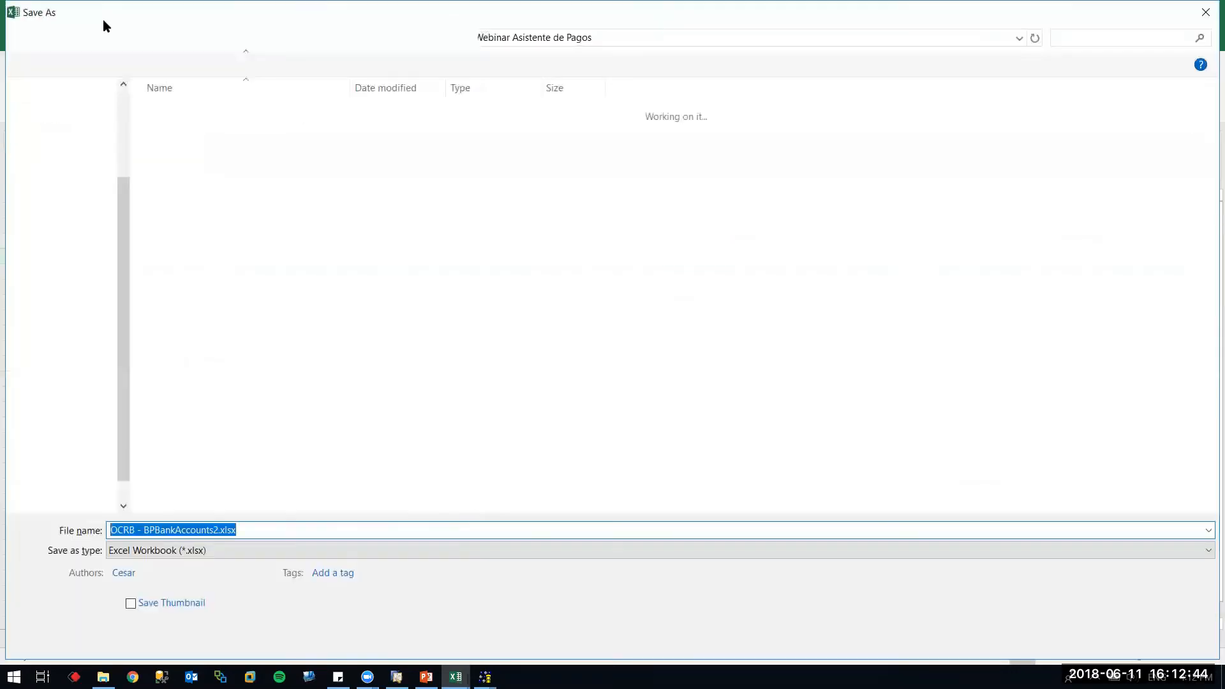
pyautogui.press('Return')
pyautogui.press('Return')
pyautogui.press('Return')
pyautogui.press('Tab')
pyautogui.press('Return')
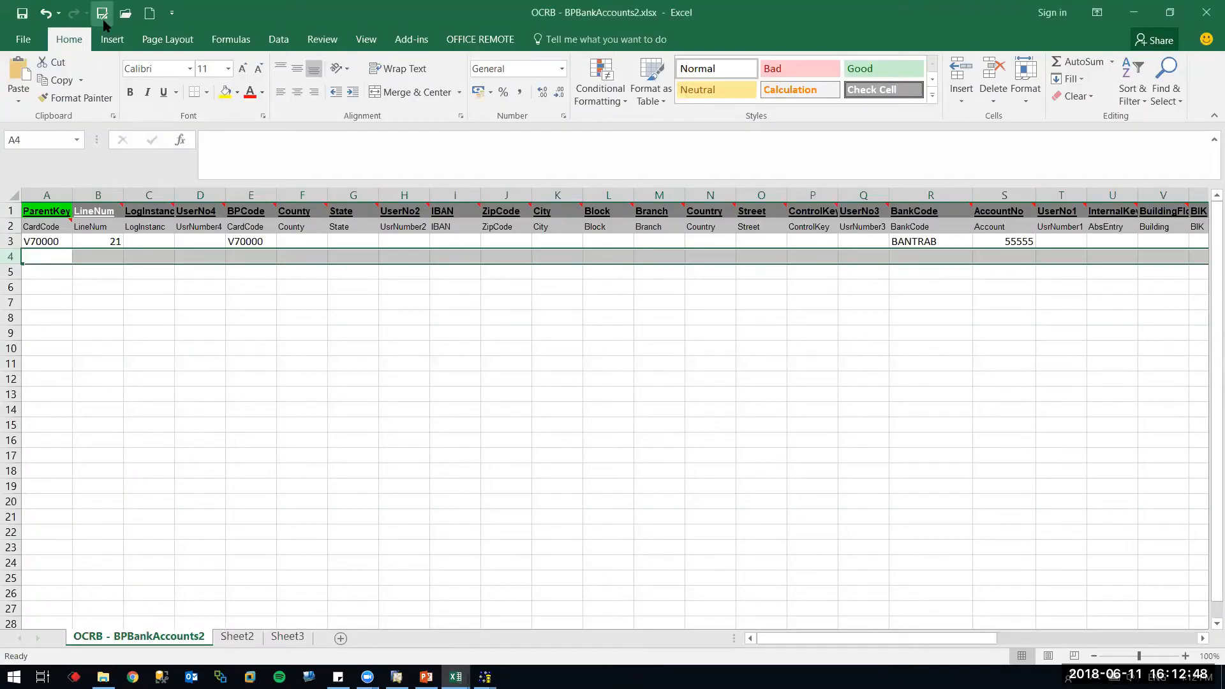
pyautogui.click(105, 304)
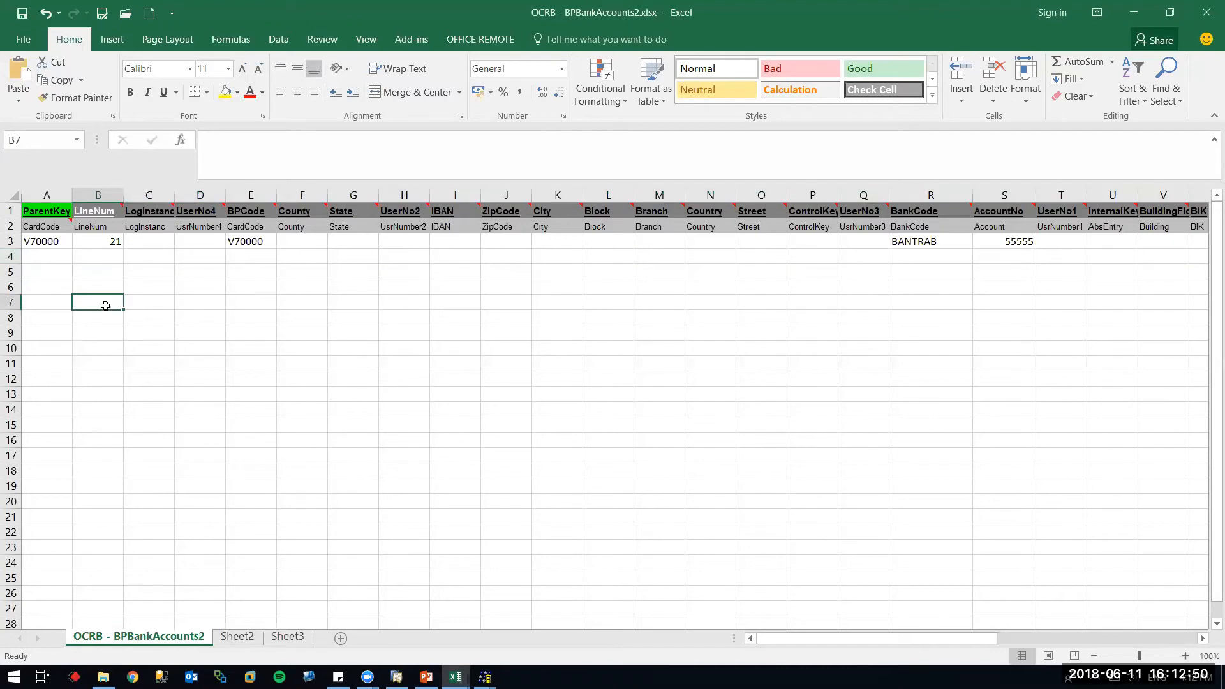
# Check the remaining LineNum value 21 and close the Detailed Log
pyautogui.click(110, 244)
pyautogui.moveTo(485, 676)
pyautogui.click(561, 612)
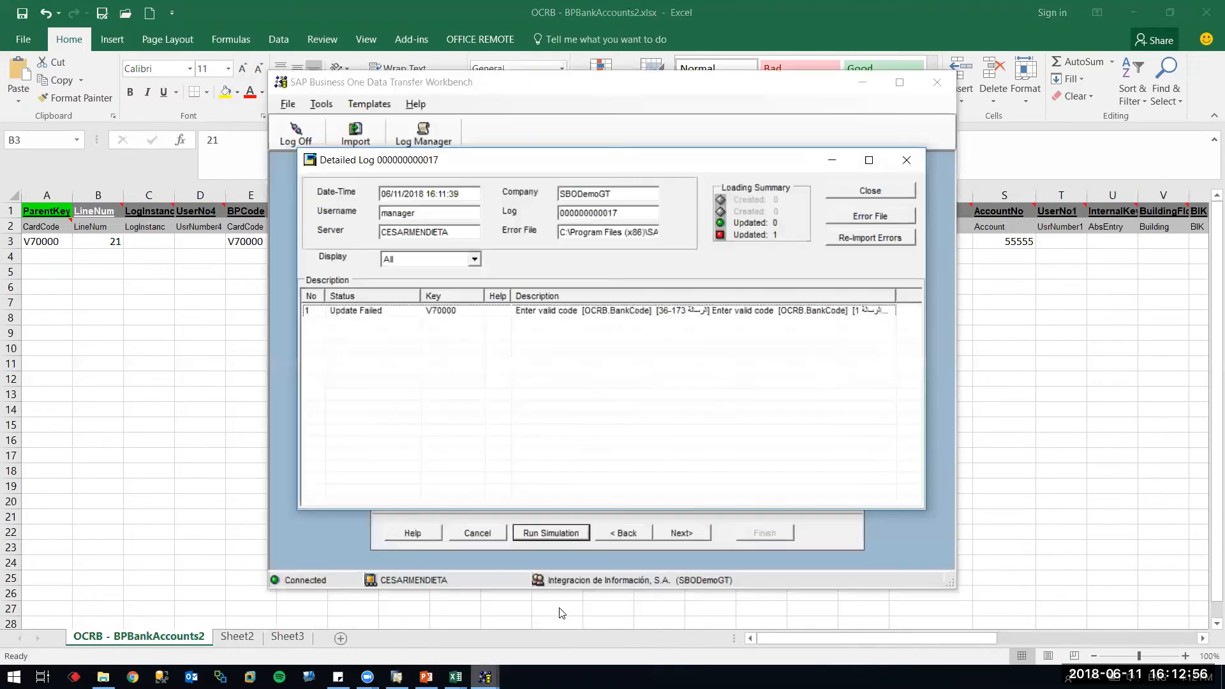
pyautogui.click(869, 191)
# Rerun the bank-account simulation, which fails again on OCRB.BankCode, then clear LineNum 21 from B3
pyautogui.click(623, 533)
pyautogui.click(458, 308)
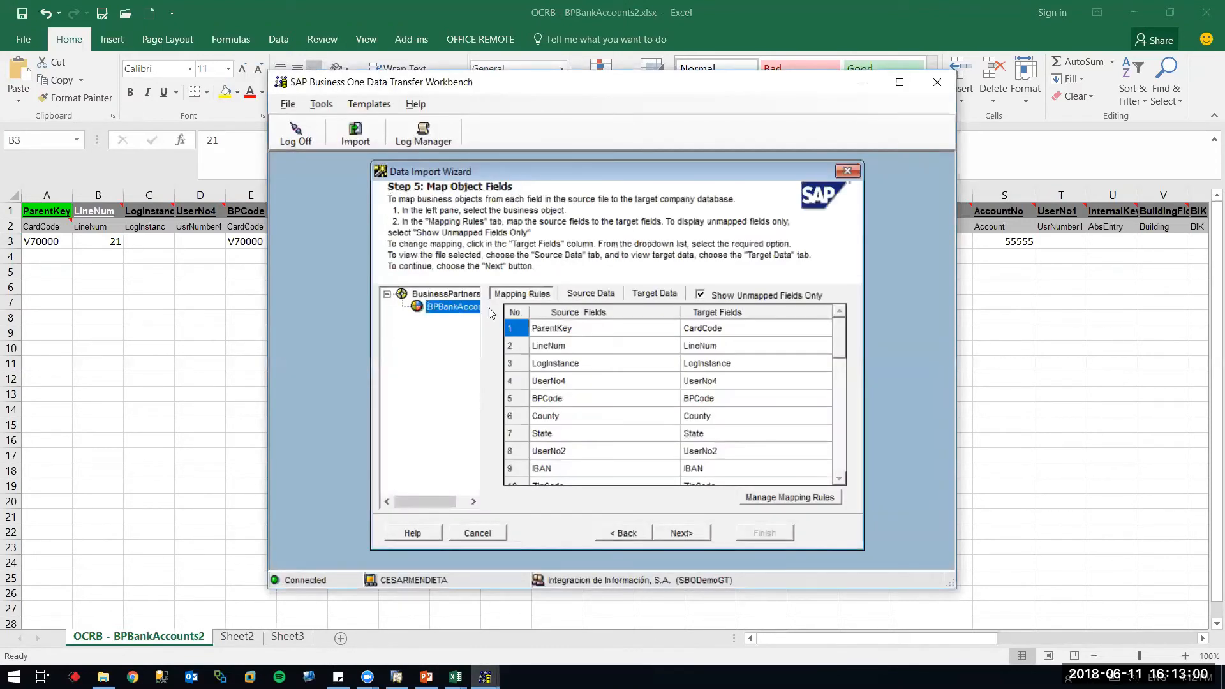
pyautogui.click(569, 295)
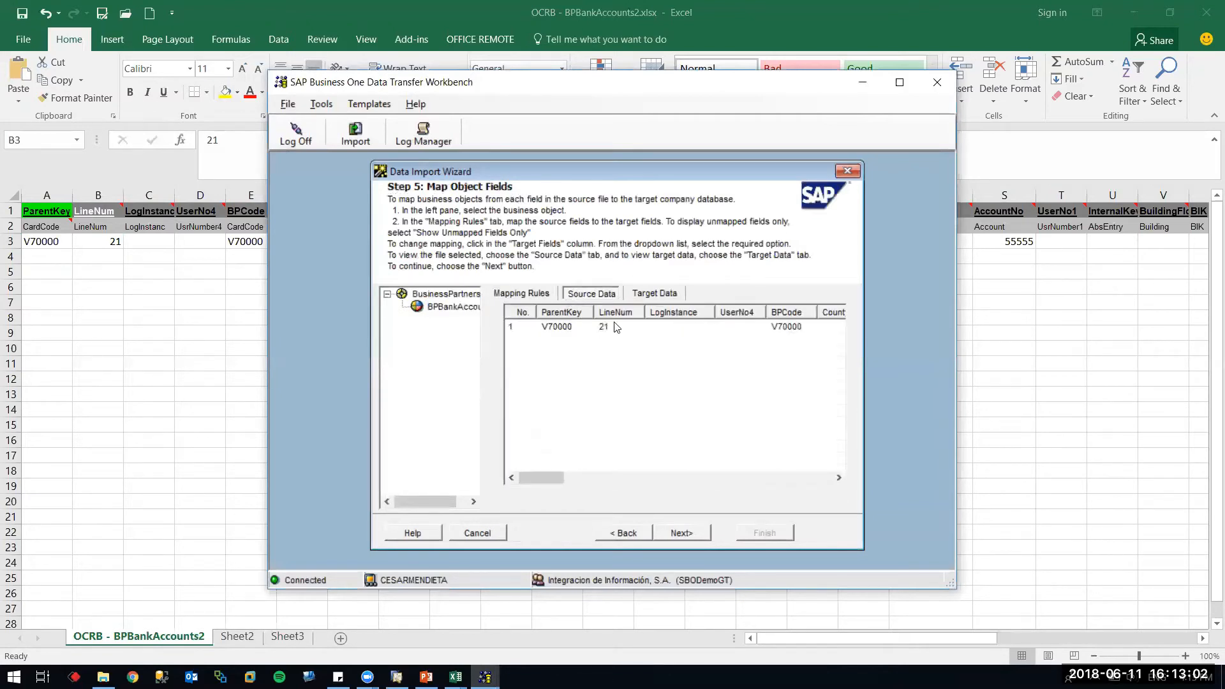
pyautogui.click(681, 535)
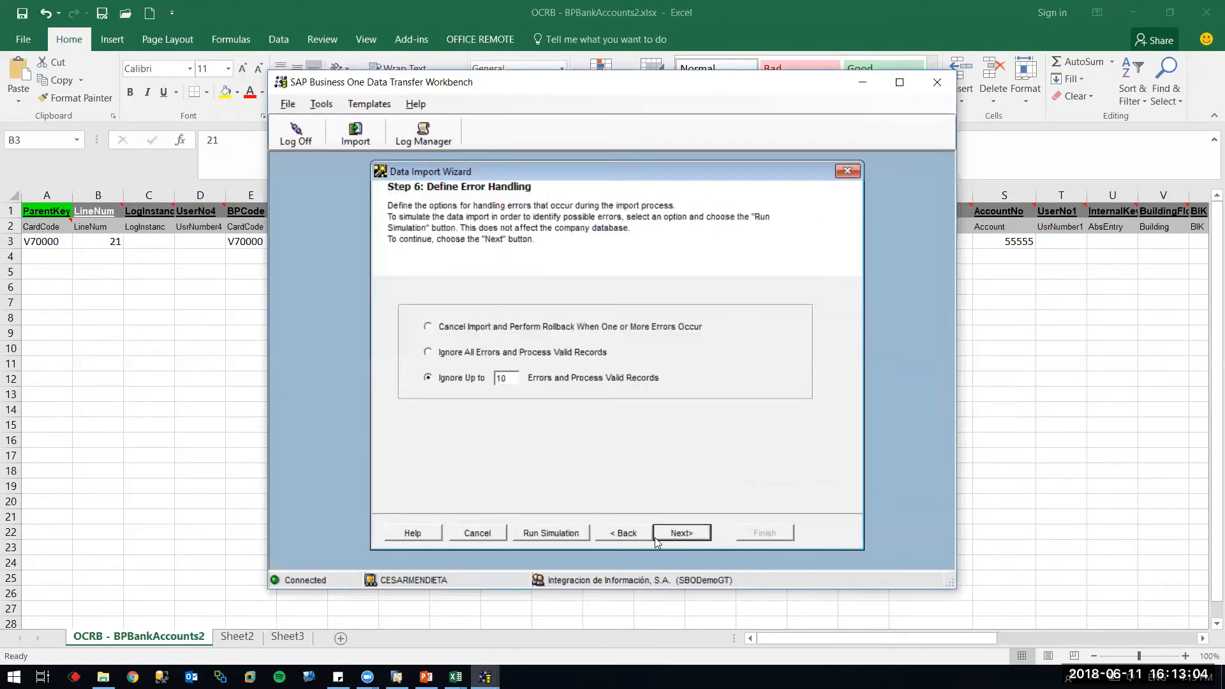
pyautogui.click(566, 534)
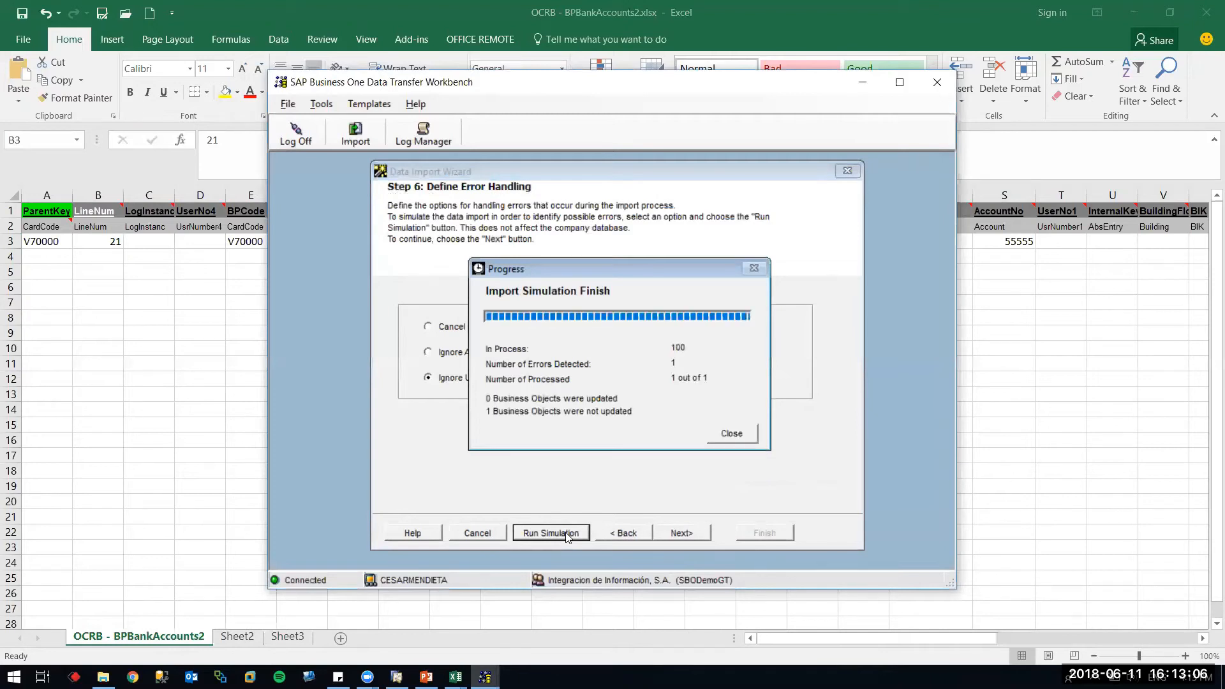
pyautogui.click(727, 435)
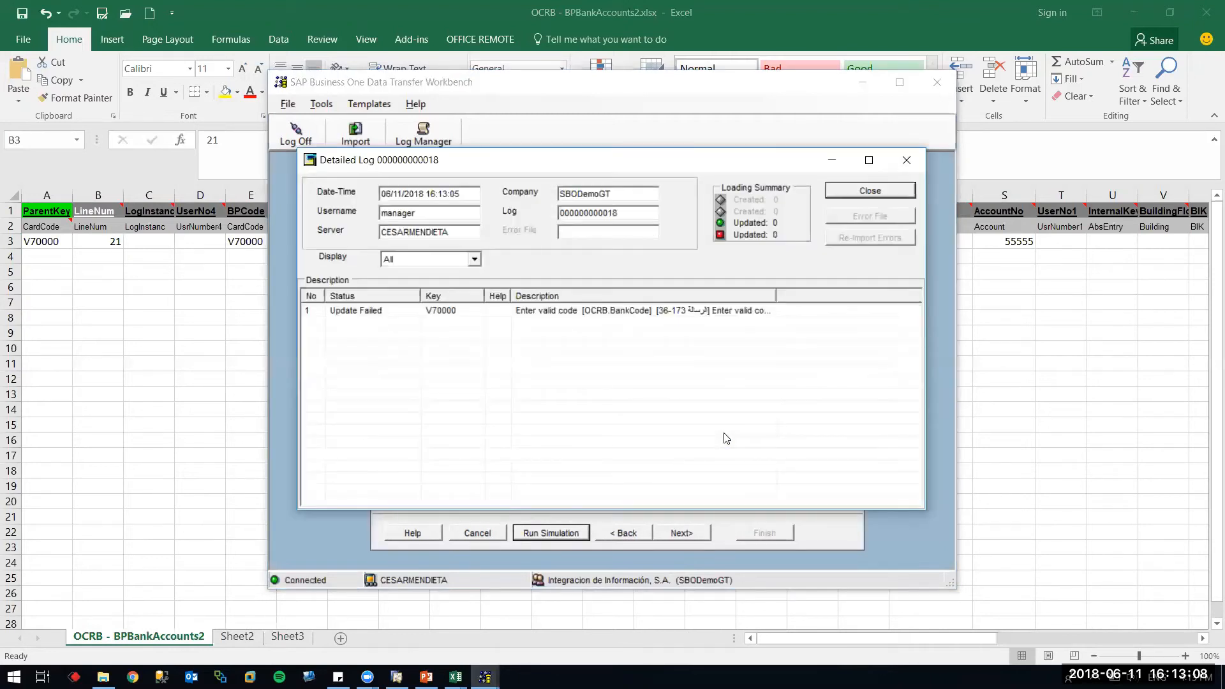
pyautogui.click(869, 190)
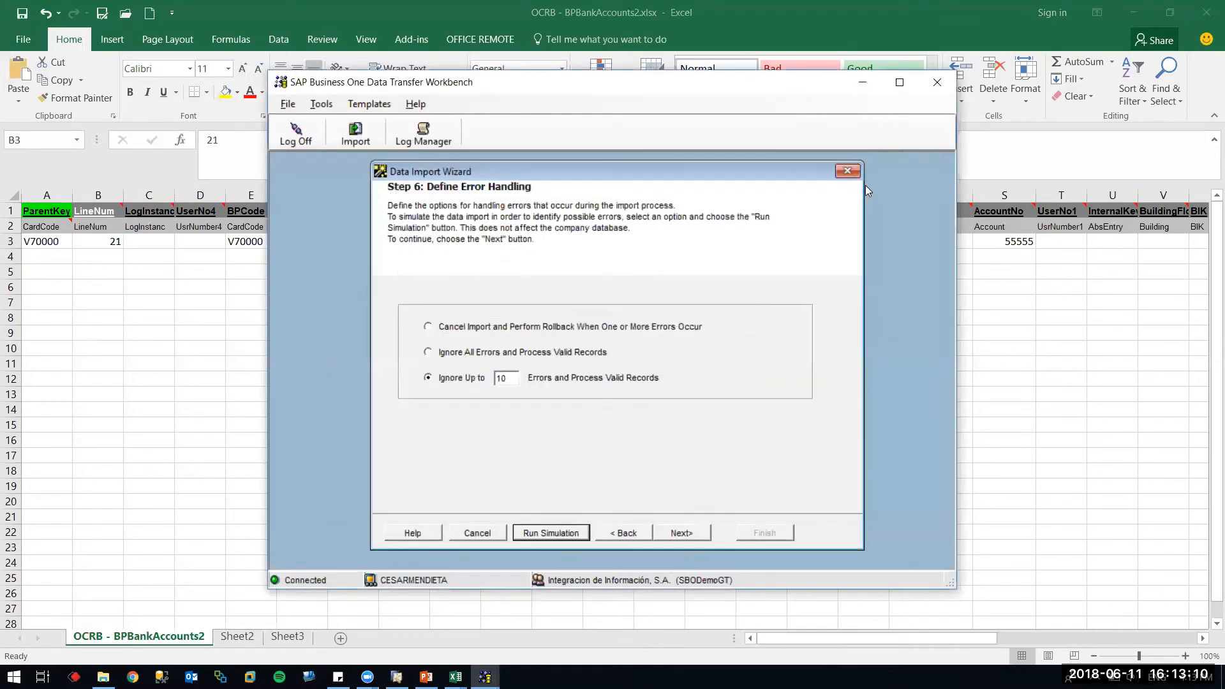
pyautogui.click(116, 245)
pyautogui.press('Delete')
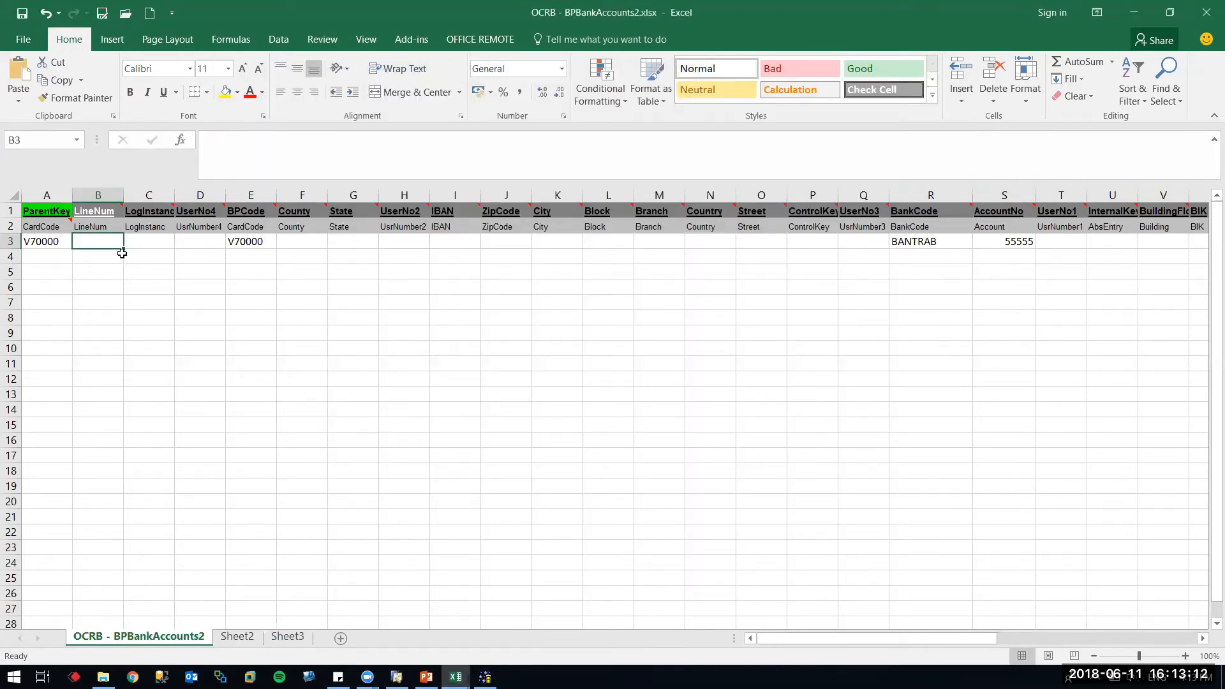
# Save the sheet with empty LineNum as tab-delimited OCRB - BPBankAccounts2.txt, replacing the old file
pyautogui.click(22, 13)
pyautogui.click(102, 12)
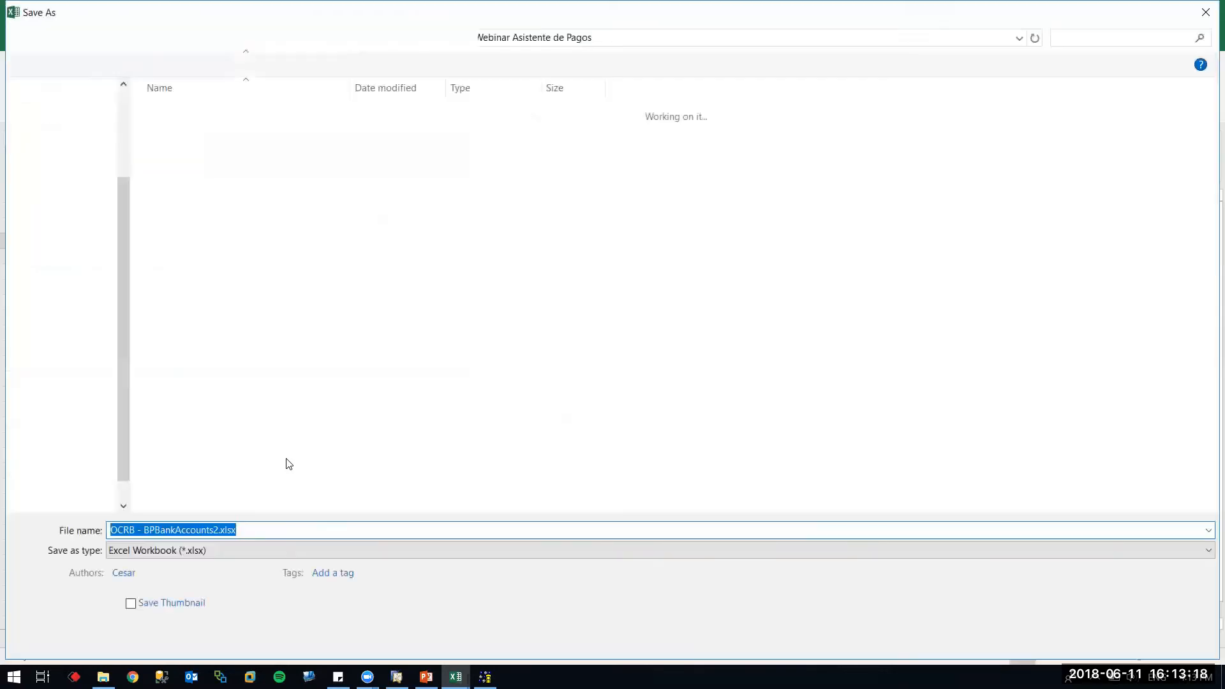
pyautogui.press('Tab')
pyautogui.press('t')
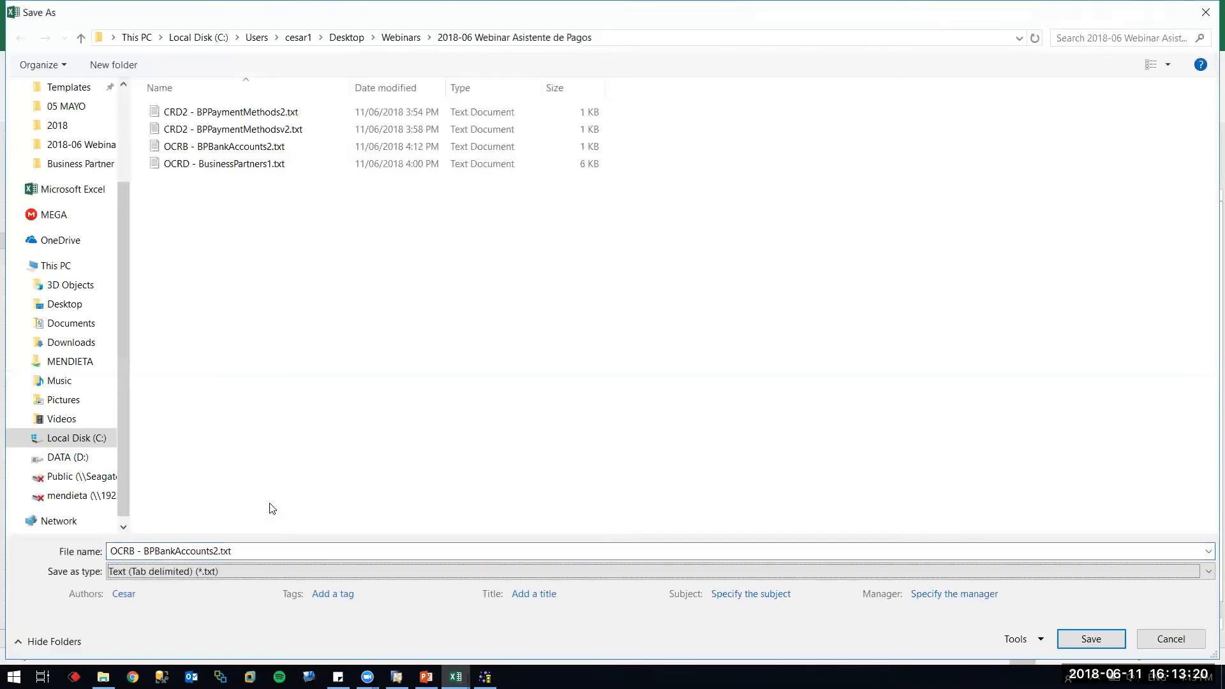
pyautogui.press('Return')
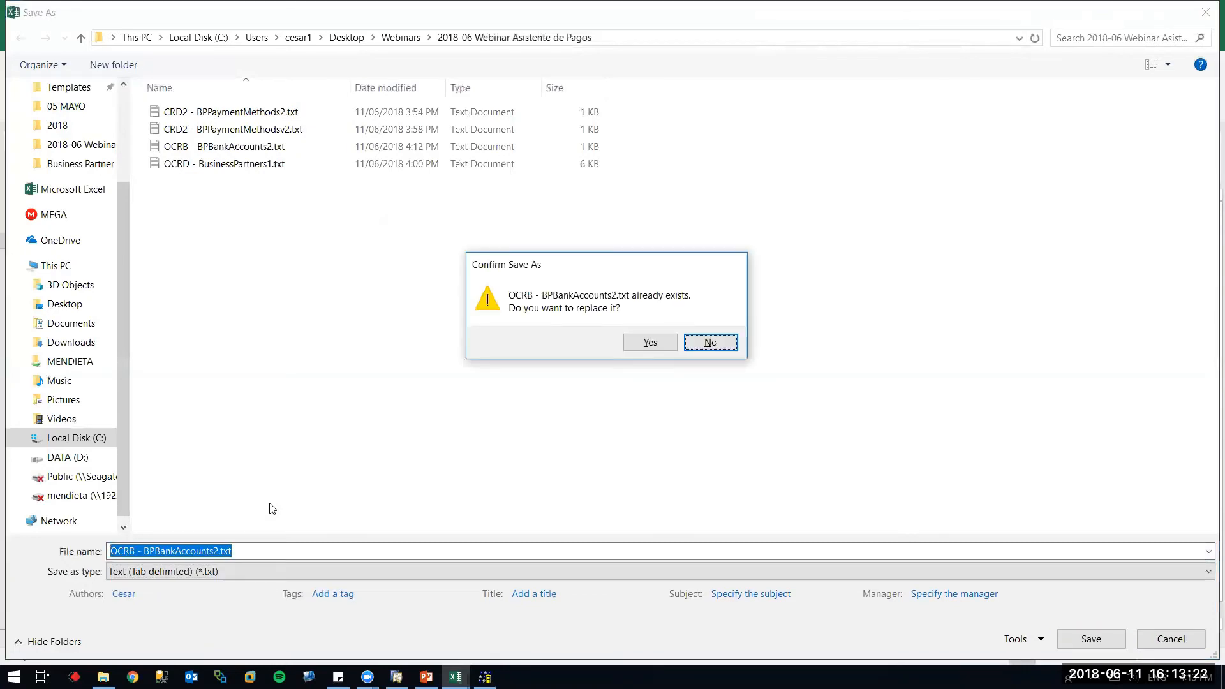
pyautogui.press('Left')
pyautogui.press('Return')
pyautogui.press('Return')
pyautogui.press('Return')
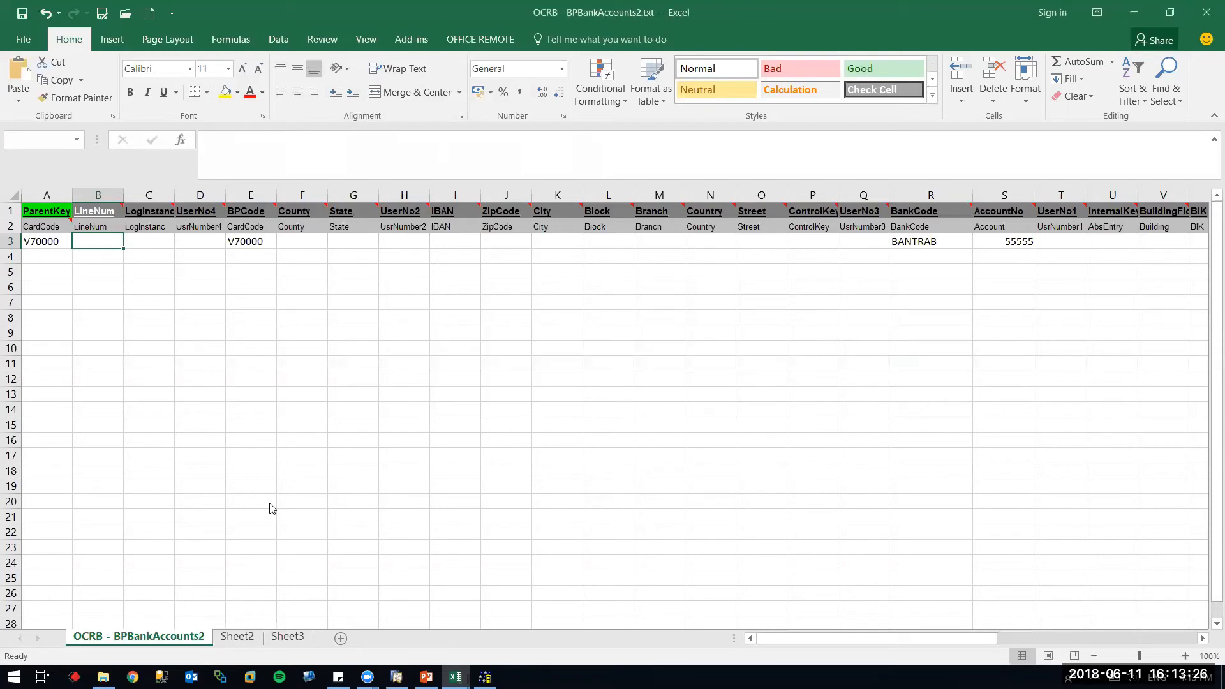
pyautogui.press('F12')
pyautogui.press('Return')
pyautogui.press('Left')
pyautogui.press('Return')
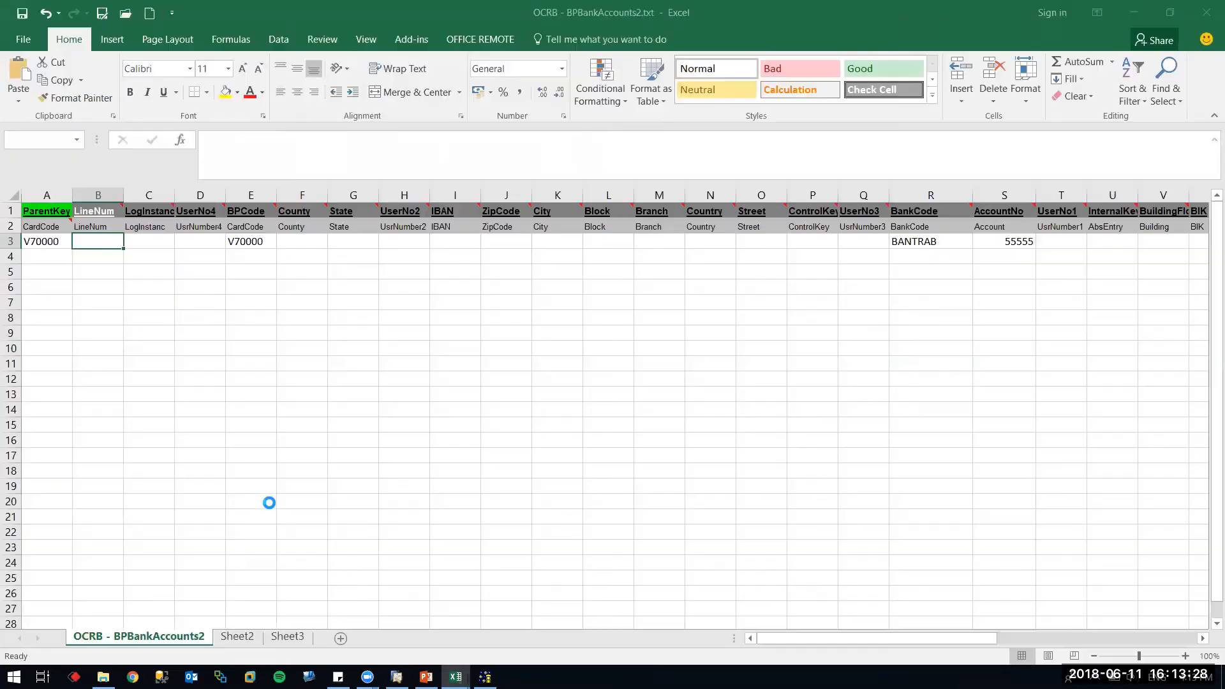
# Reload source row V70000 in DTW and rerun the simulation: 1 object updated, 0 errors
pyautogui.hotkey('alt', 'Tab')
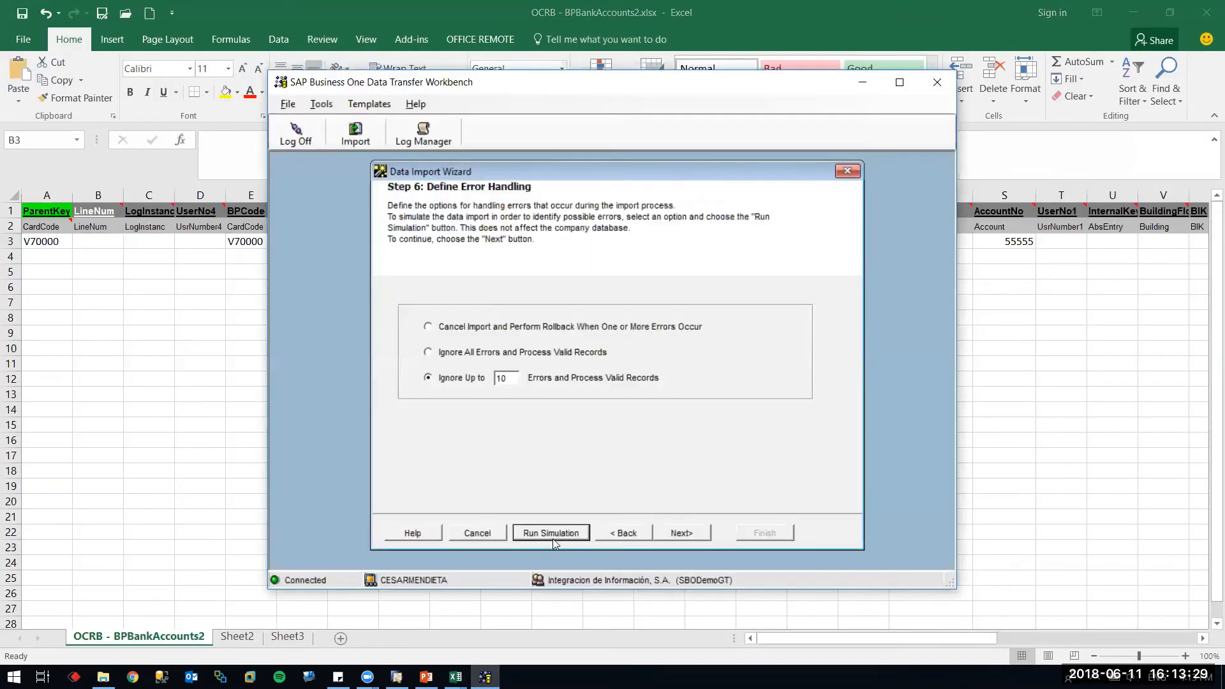
pyautogui.click(623, 534)
pyautogui.click(592, 294)
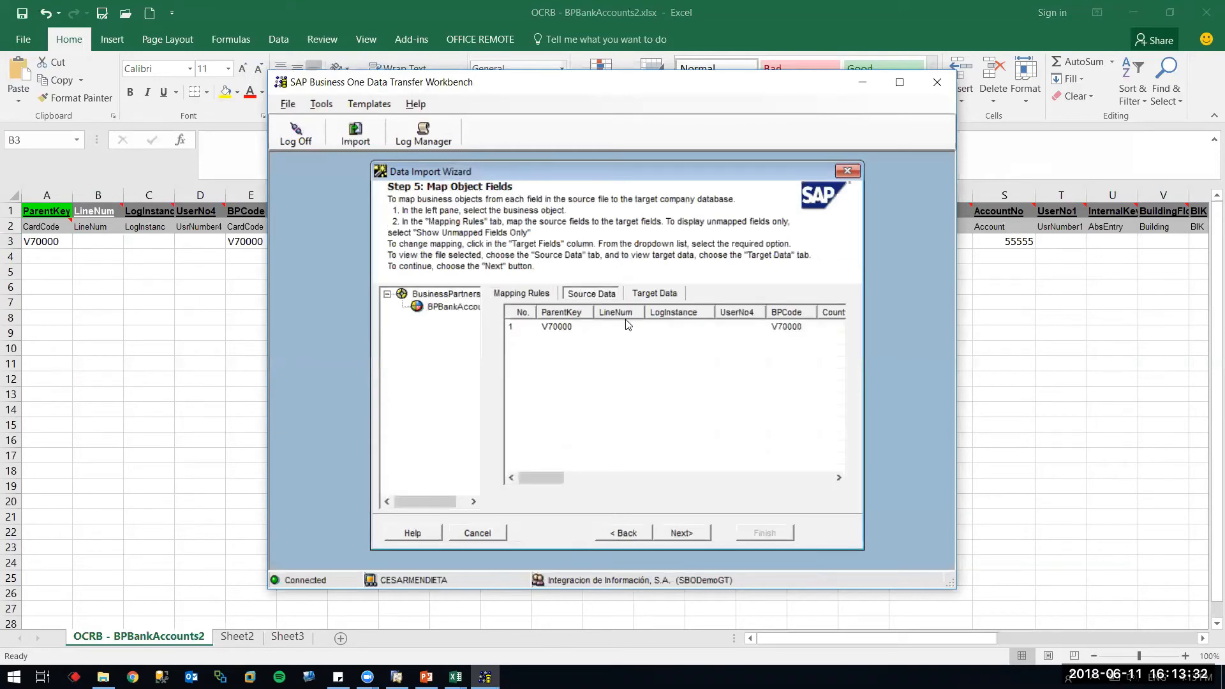
pyautogui.click(682, 534)
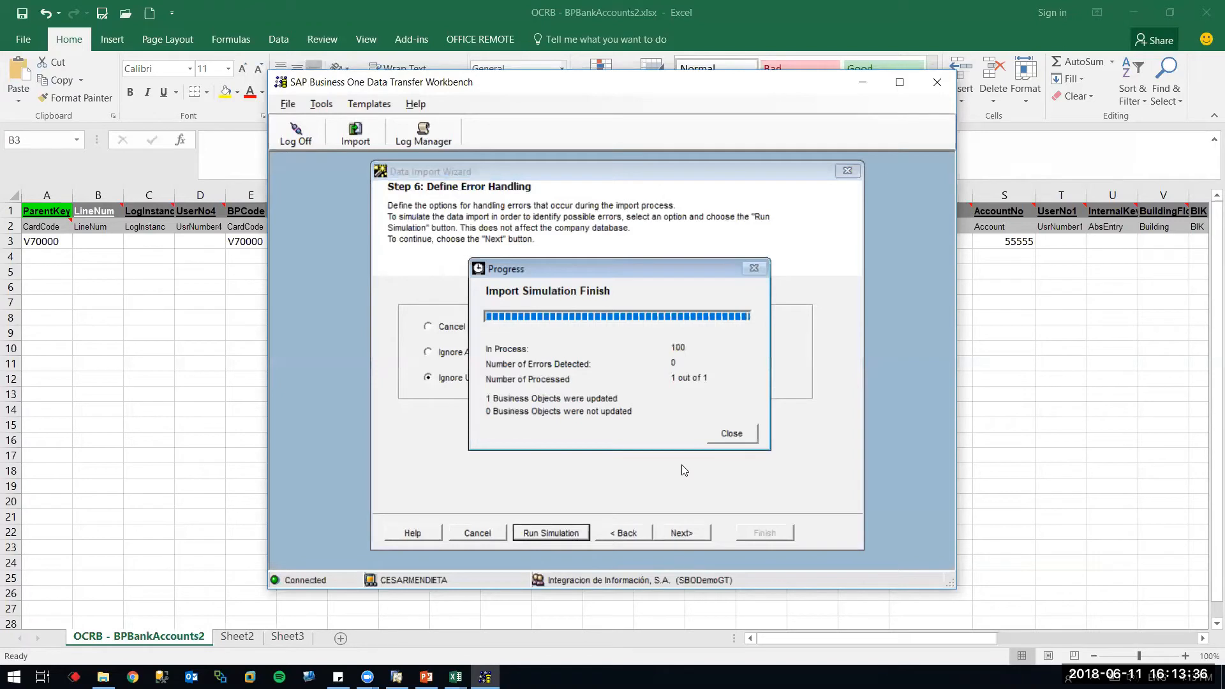
pyautogui.click(731, 434)
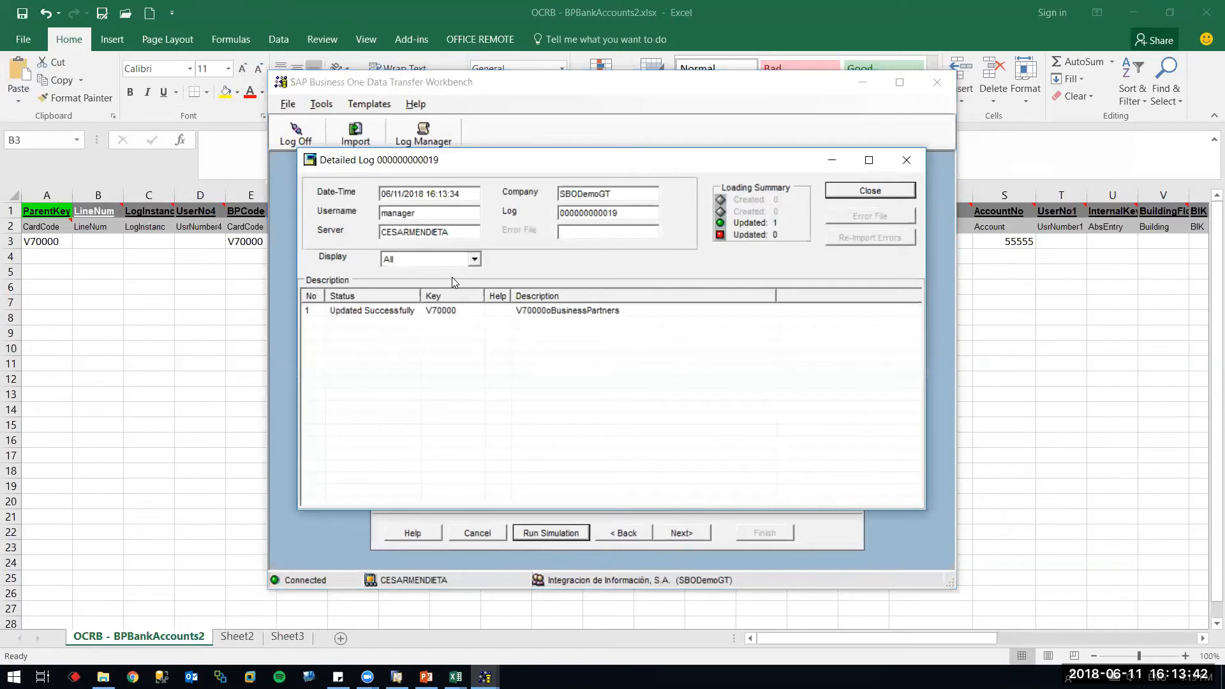
pyautogui.click(871, 191)
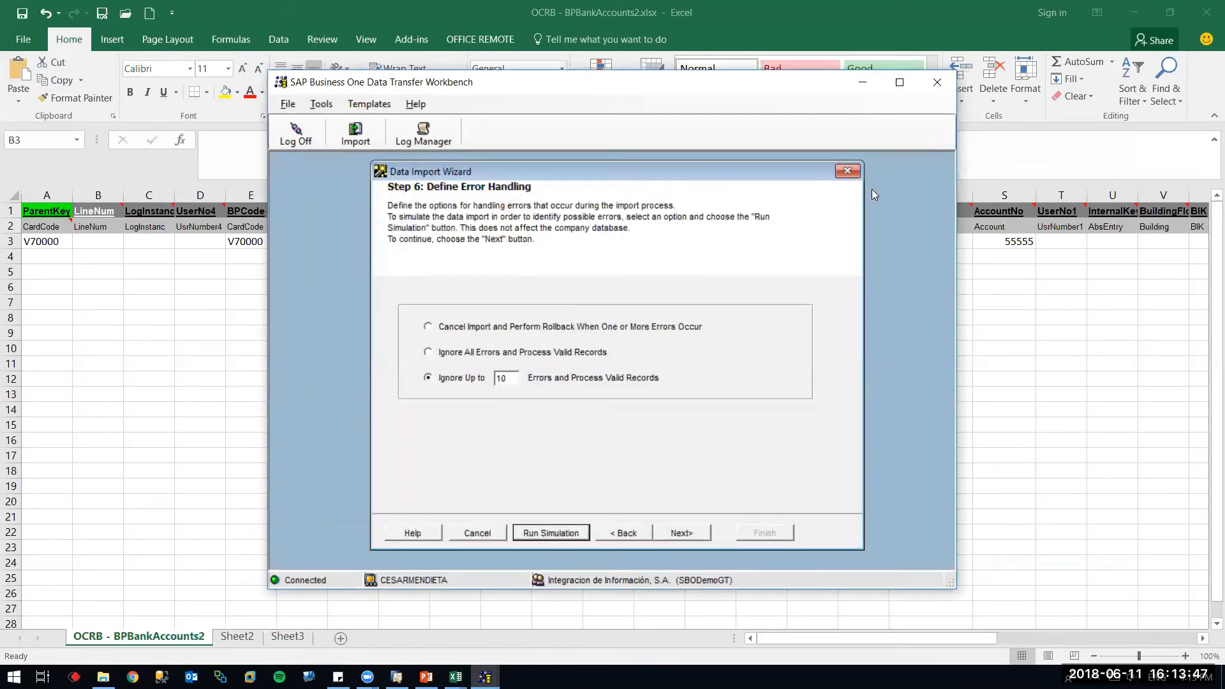
# Enter LineNum 2 in cell B3
pyautogui.click(112, 240)
pyautogui.write('2')
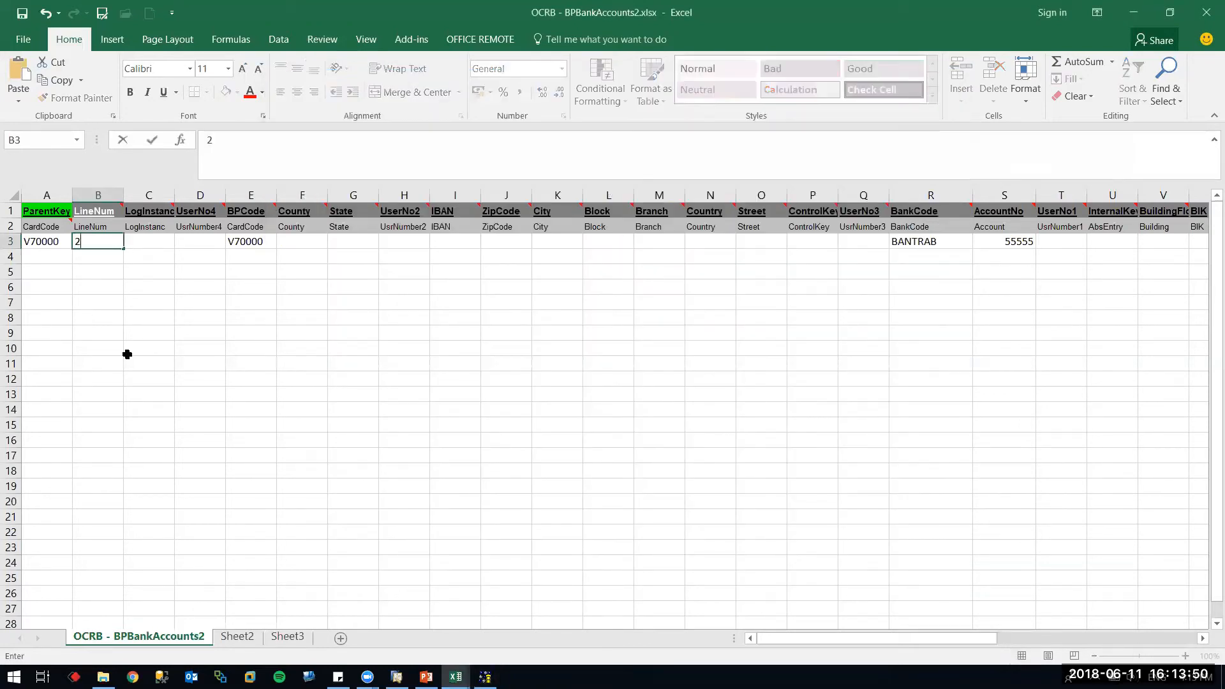
pyautogui.press('Tab')
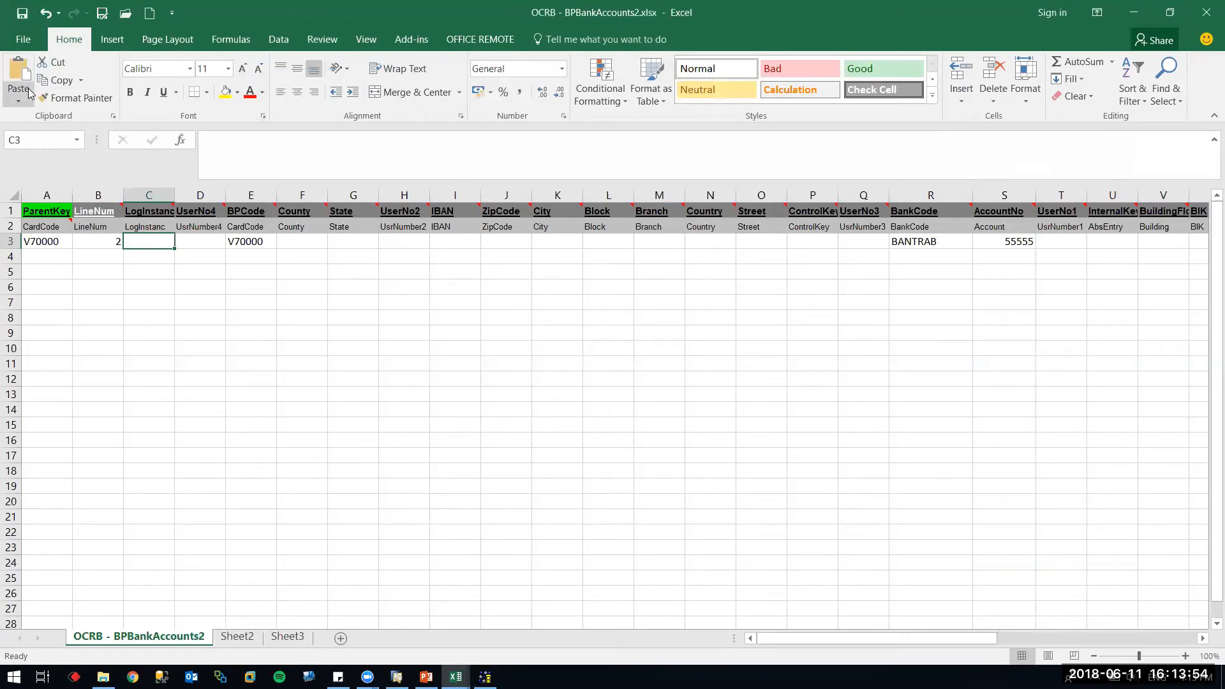
# Save the sheet as tab-delimited OCRB - BPBankAccounts2.txt, replacing the existing file
pyautogui.click(110, 18)
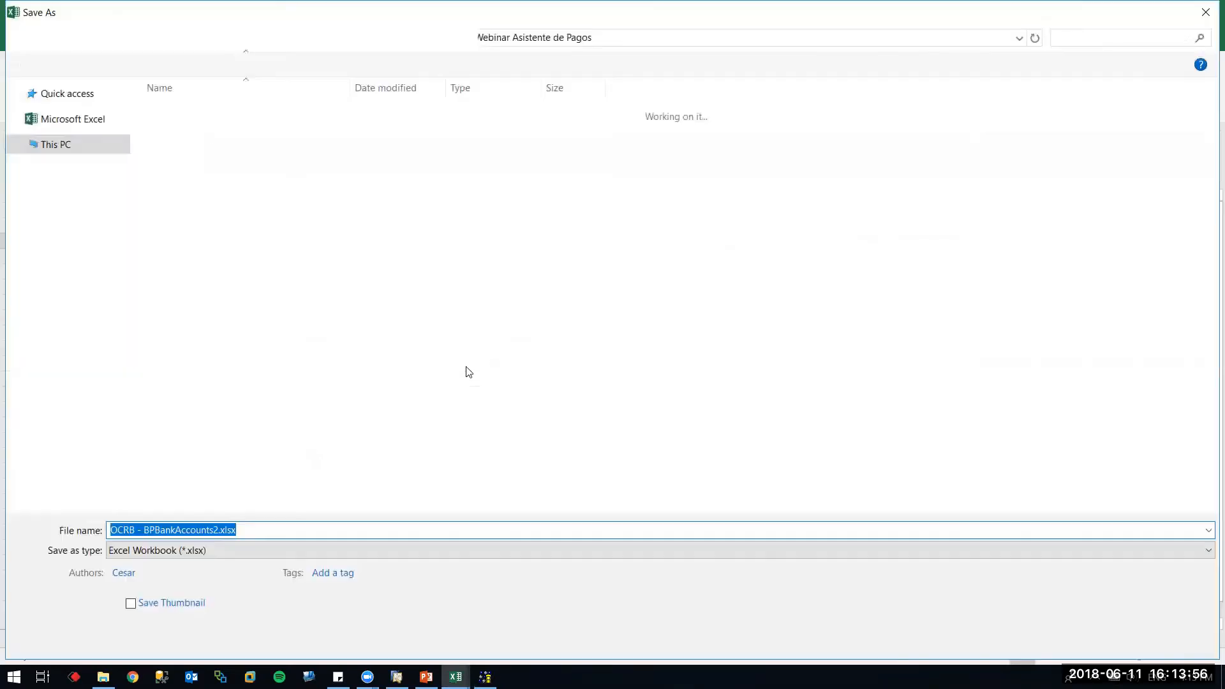
pyautogui.click(205, 551)
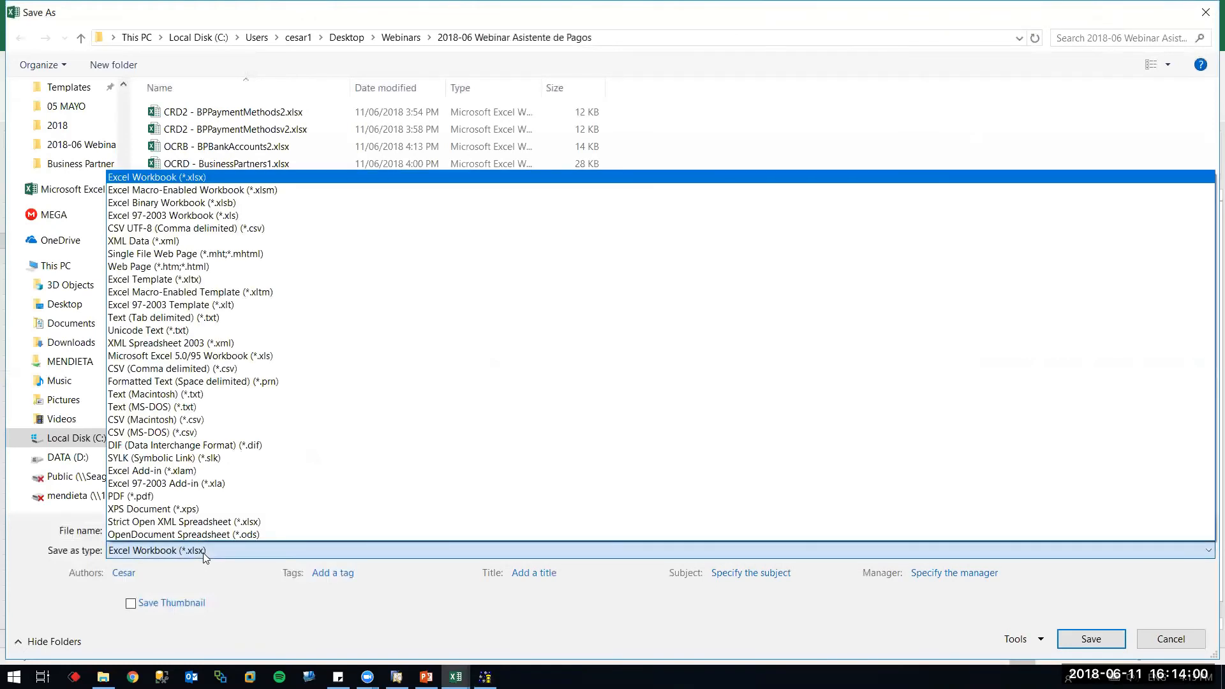
pyautogui.press('t')
pyautogui.press('Return')
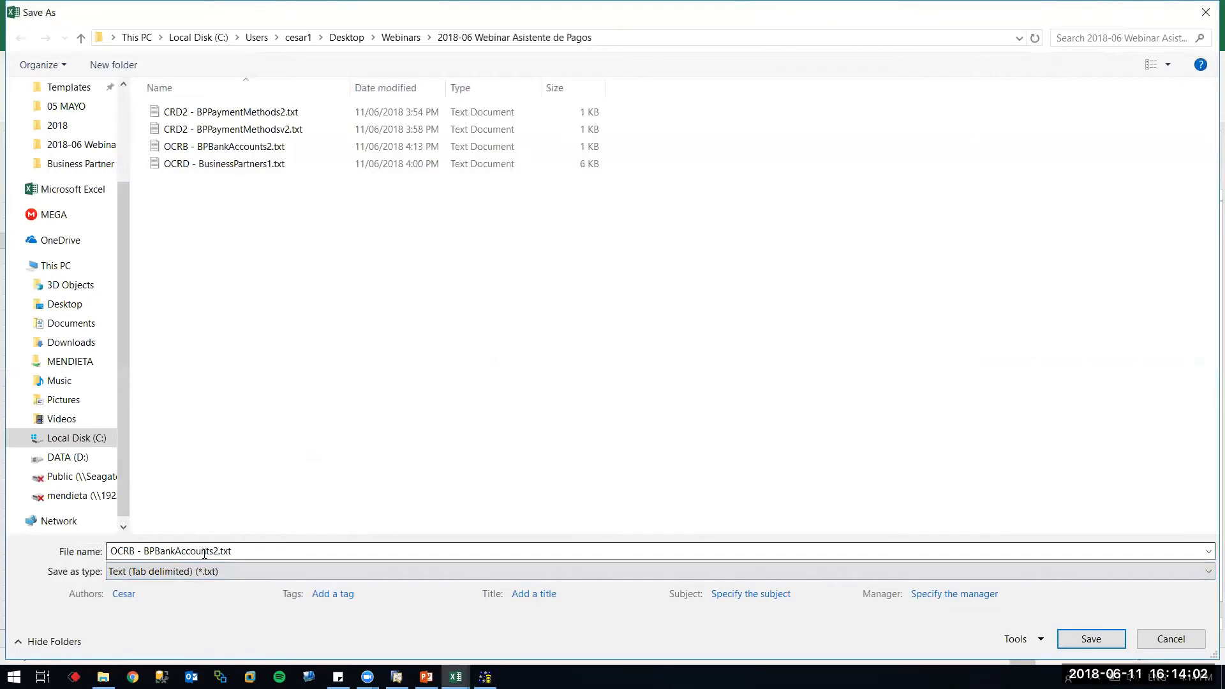
pyautogui.press('Return')
pyautogui.press('y')
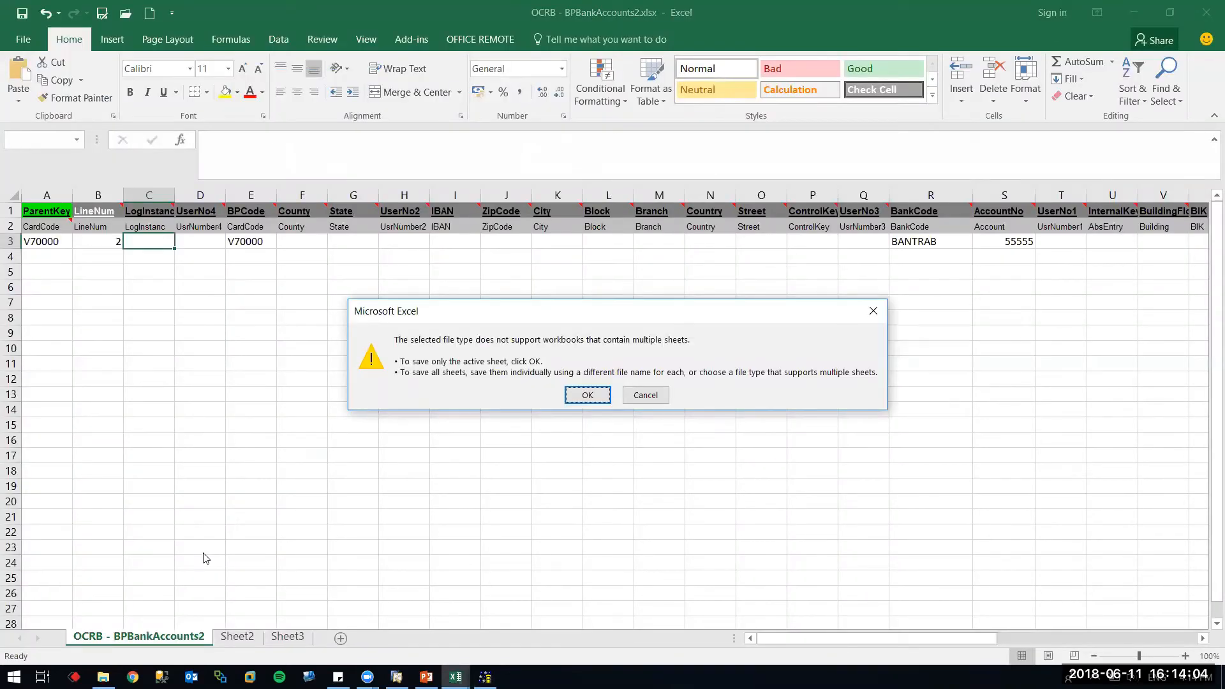
pyautogui.press('Return')
pyautogui.press('Tab')
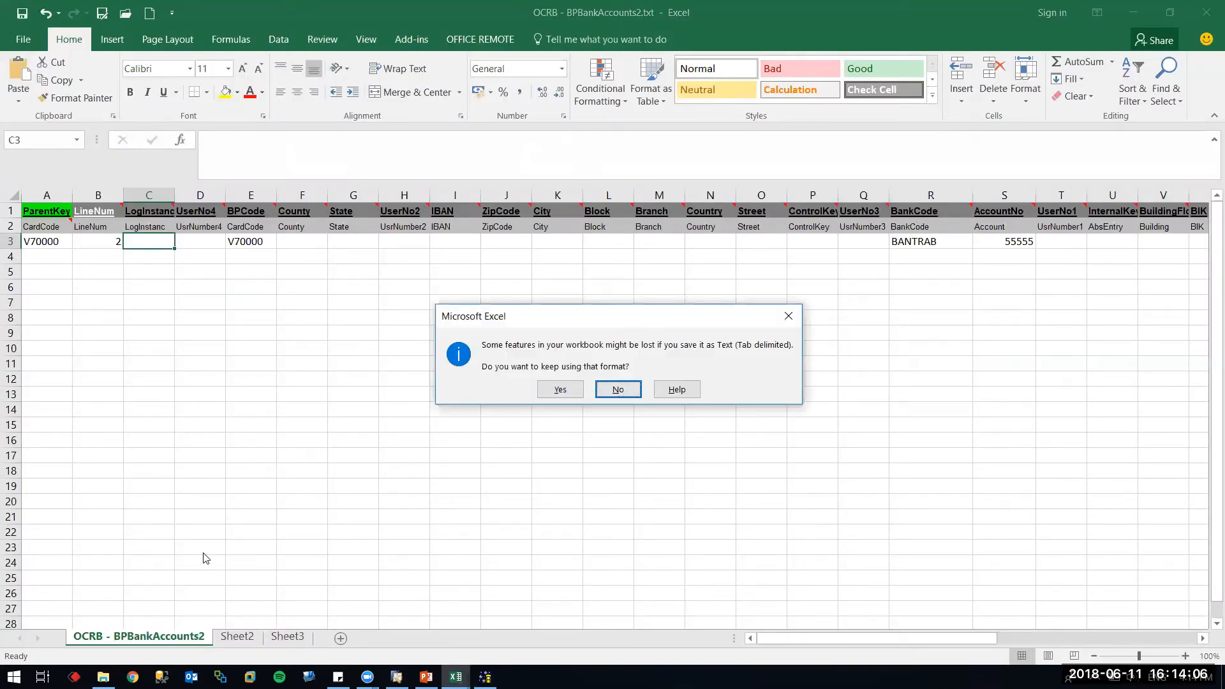
pyautogui.press('Return')
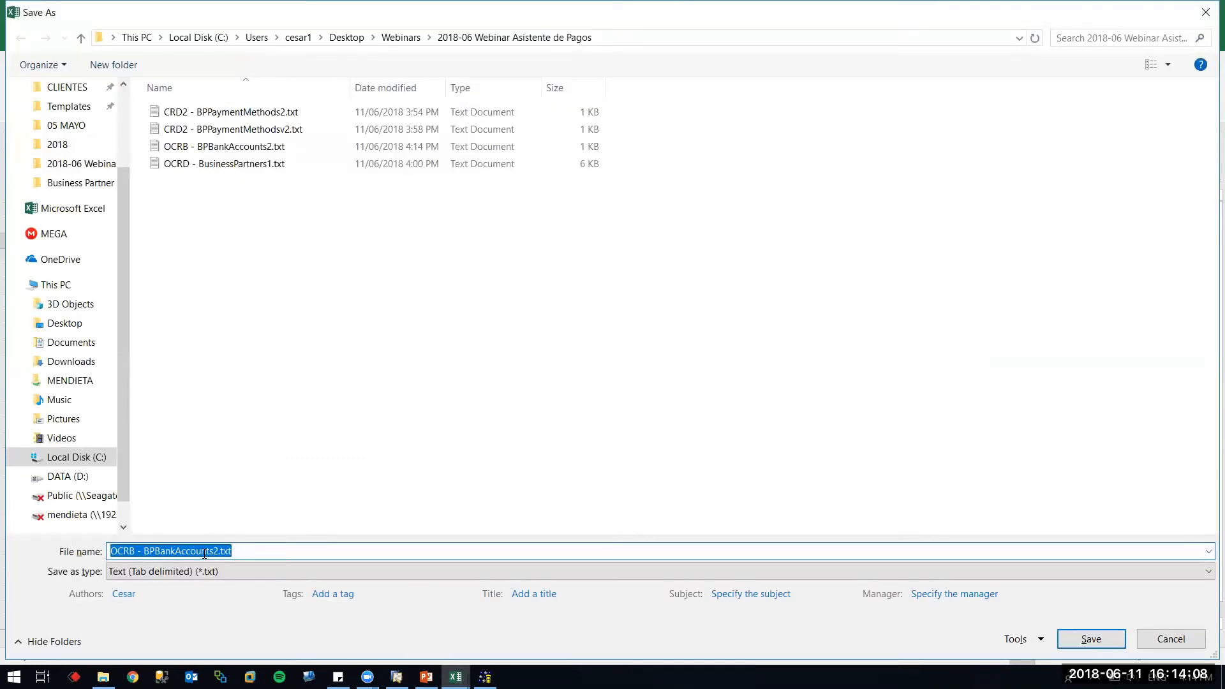
pyautogui.press('Escape')
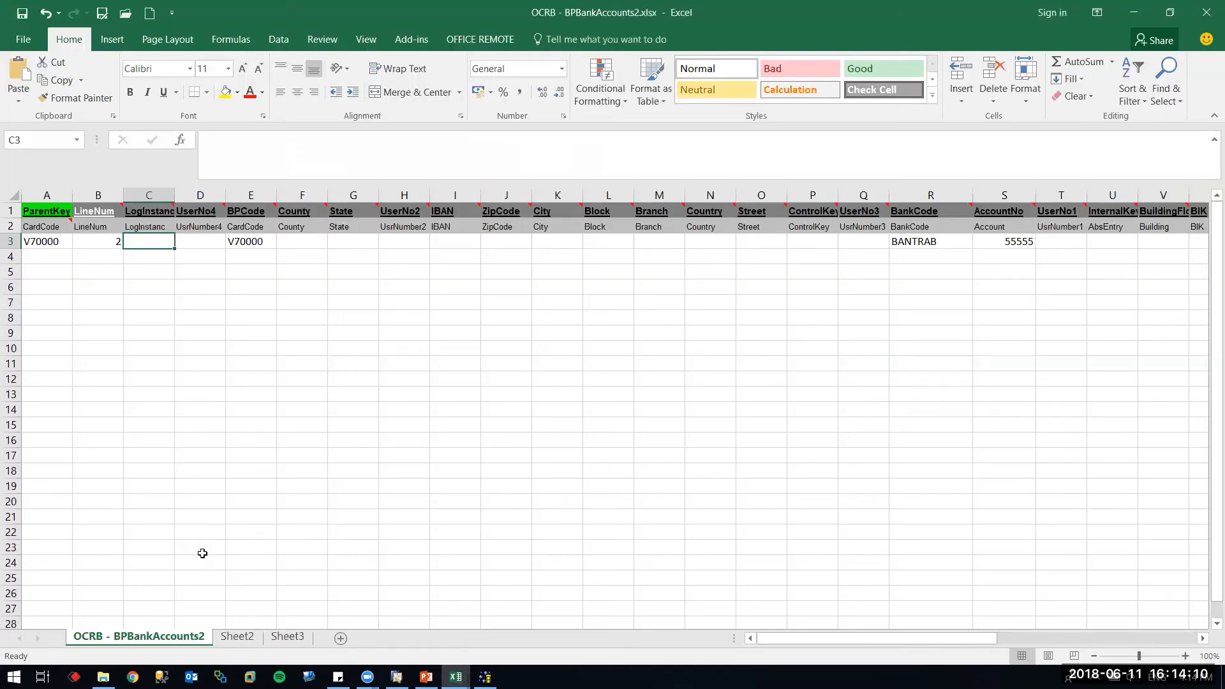
# Save the sheet again as Text (Tab delimited), replacing OCRB - BPBankAccounts2.txt
pyautogui.hotkey('ctrl', 'f')
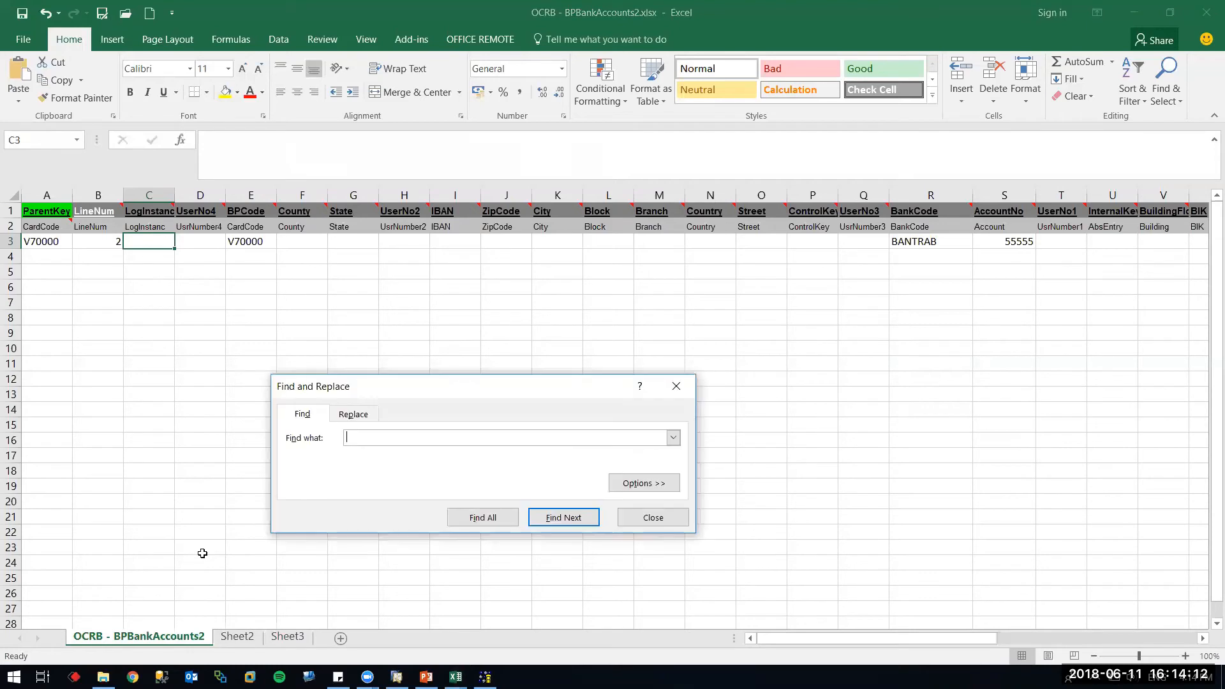
pyautogui.press('Escape')
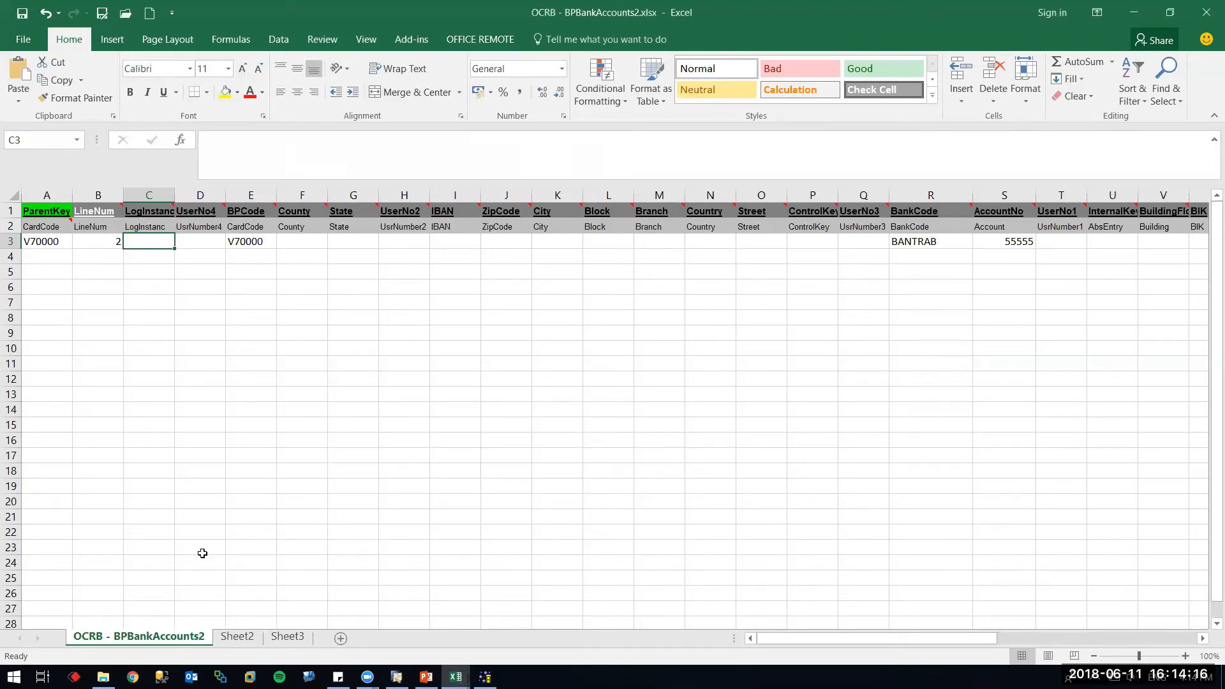
pyautogui.click(213, 322)
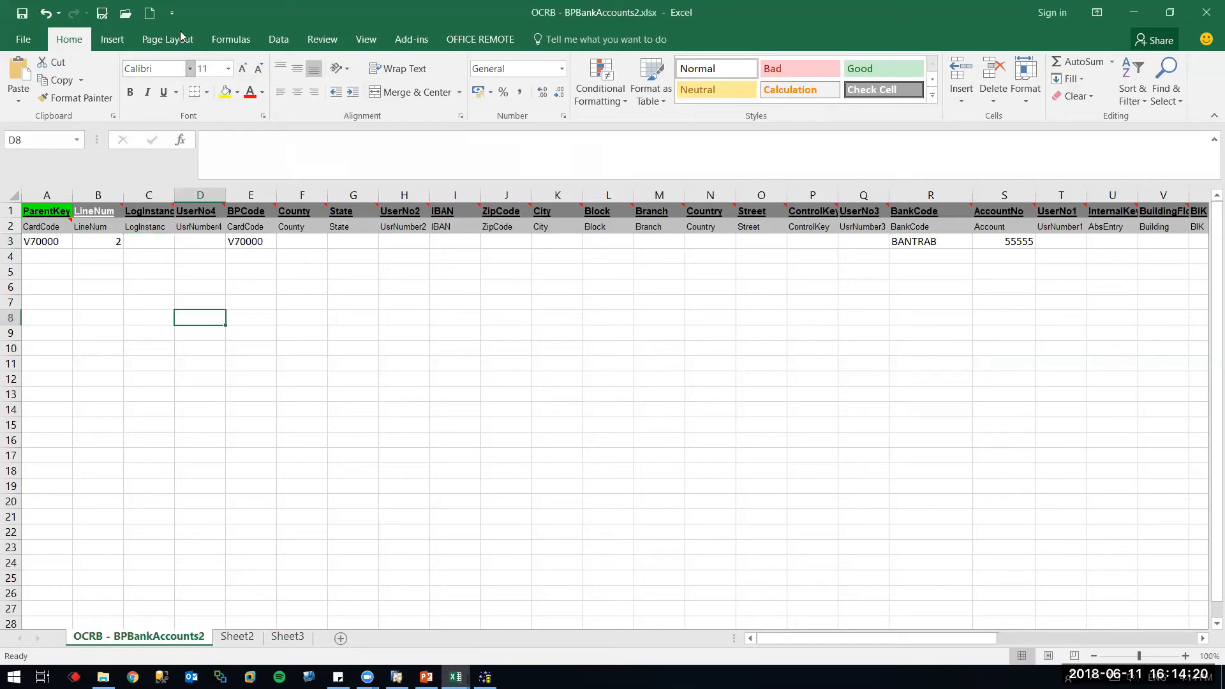
pyautogui.click(21, 17)
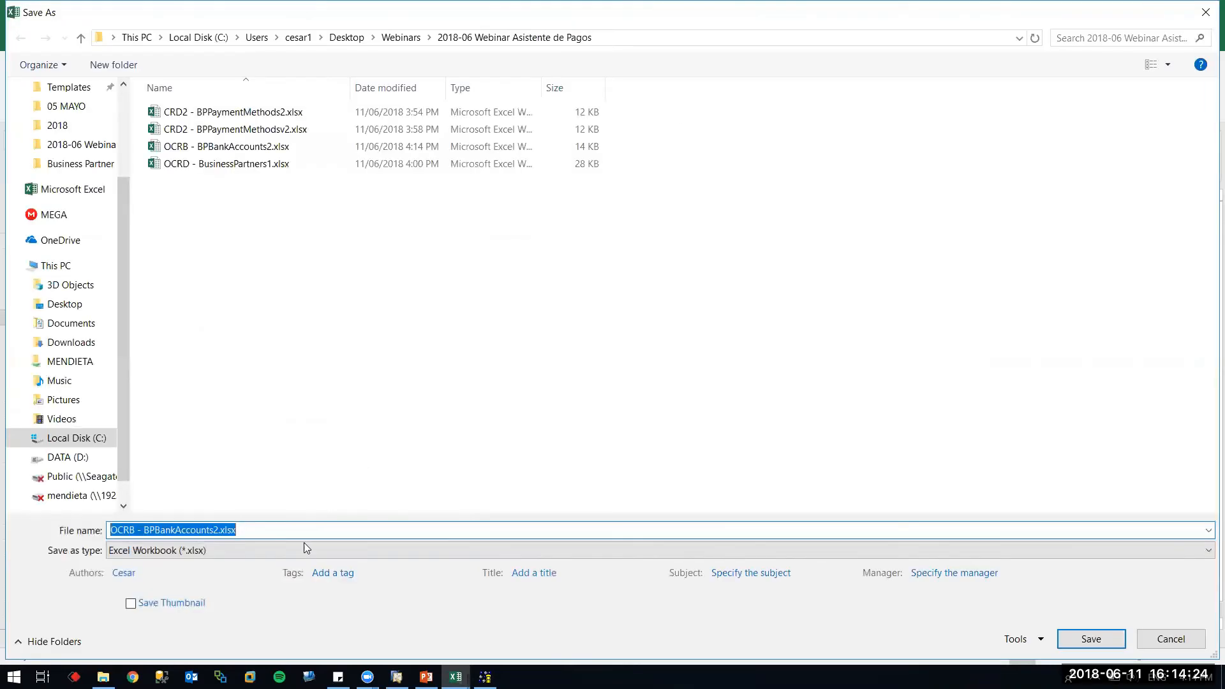
pyautogui.click(303, 546)
pyautogui.click(302, 546)
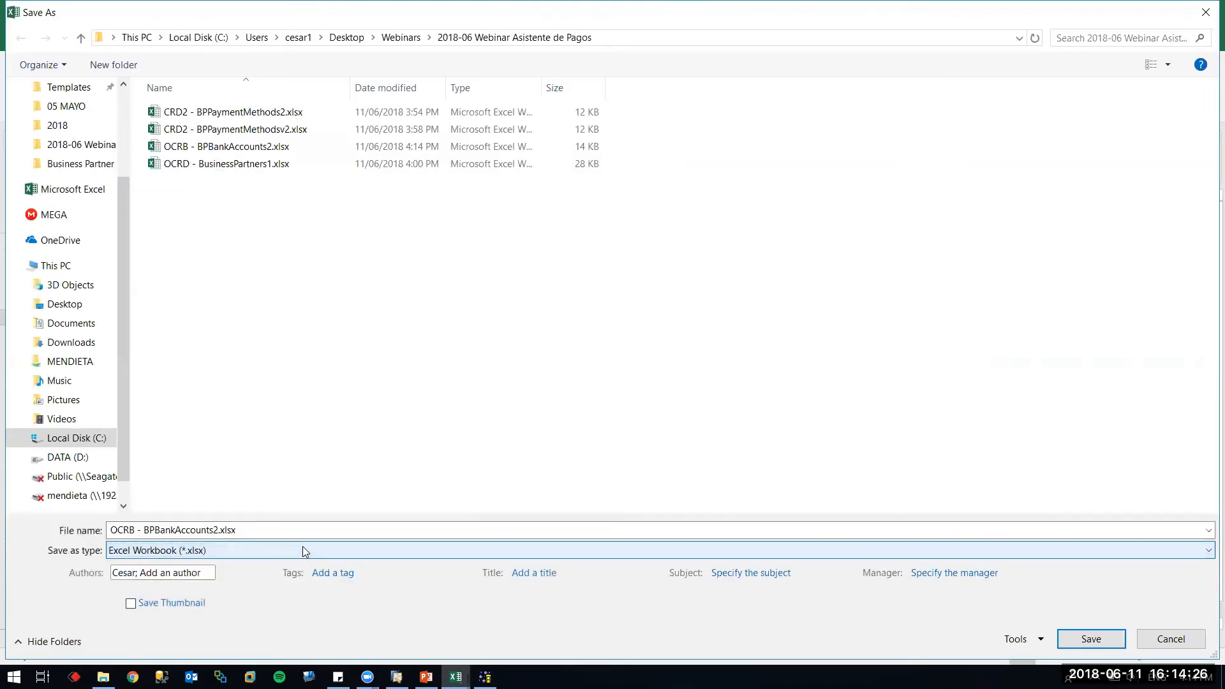
pyautogui.click(303, 550)
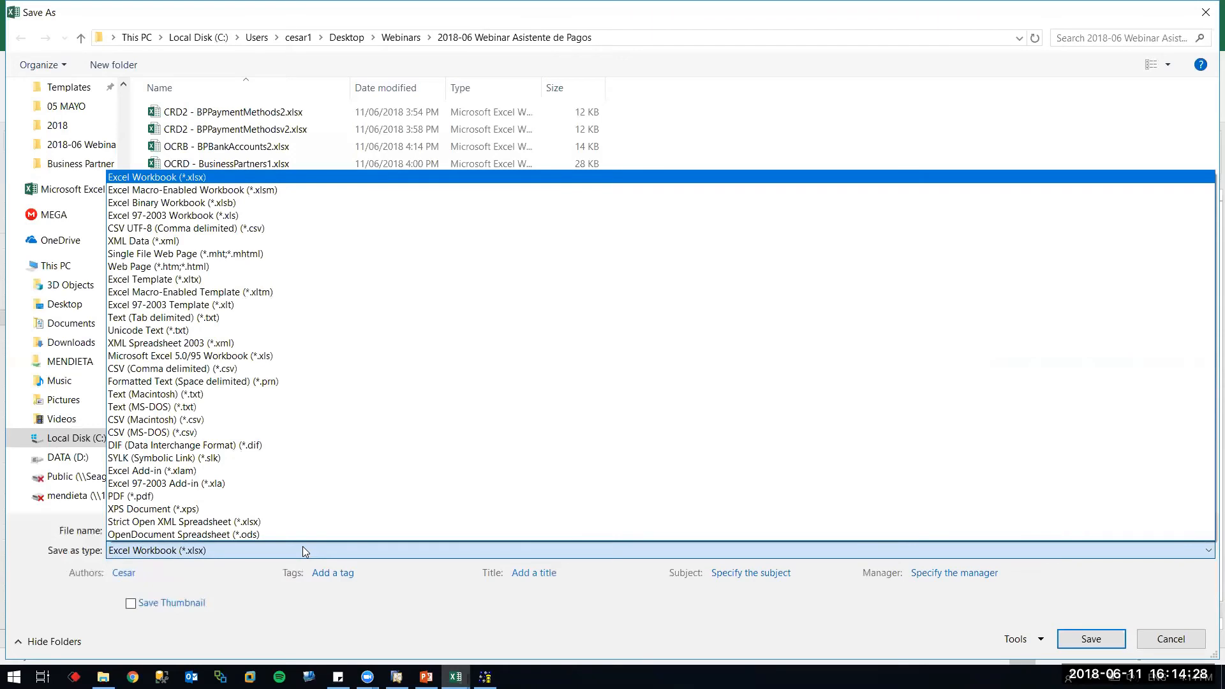
pyautogui.press('t')
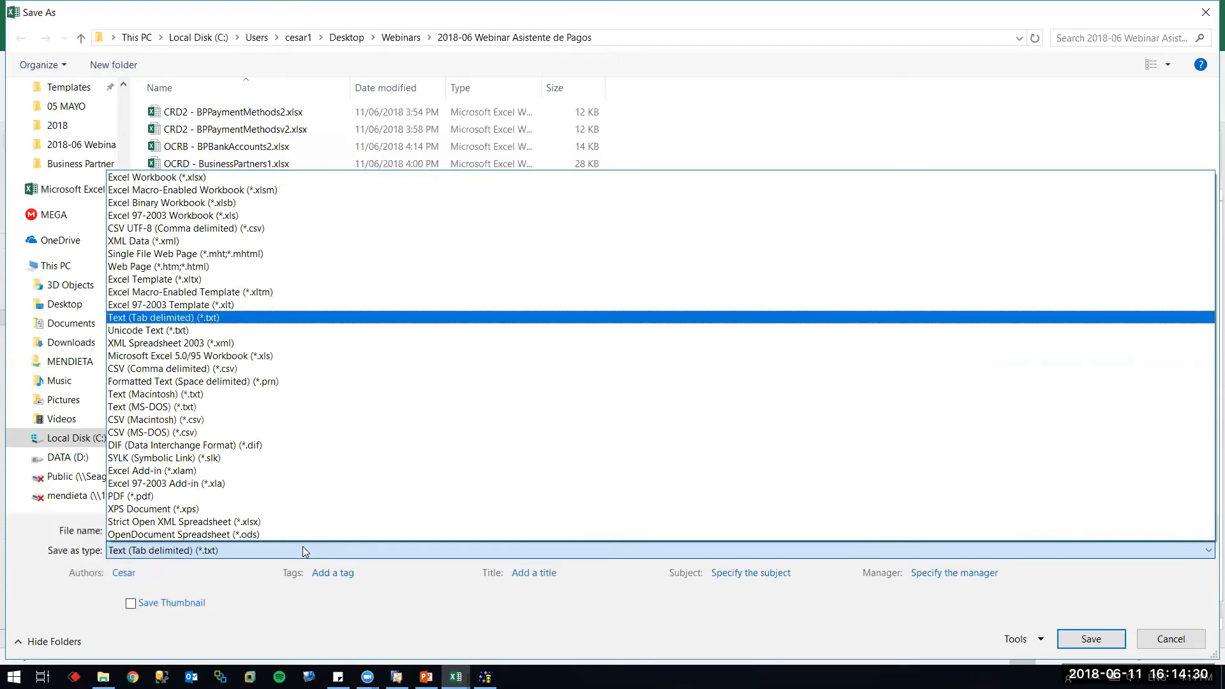
pyautogui.press('Return')
pyautogui.press('Return')
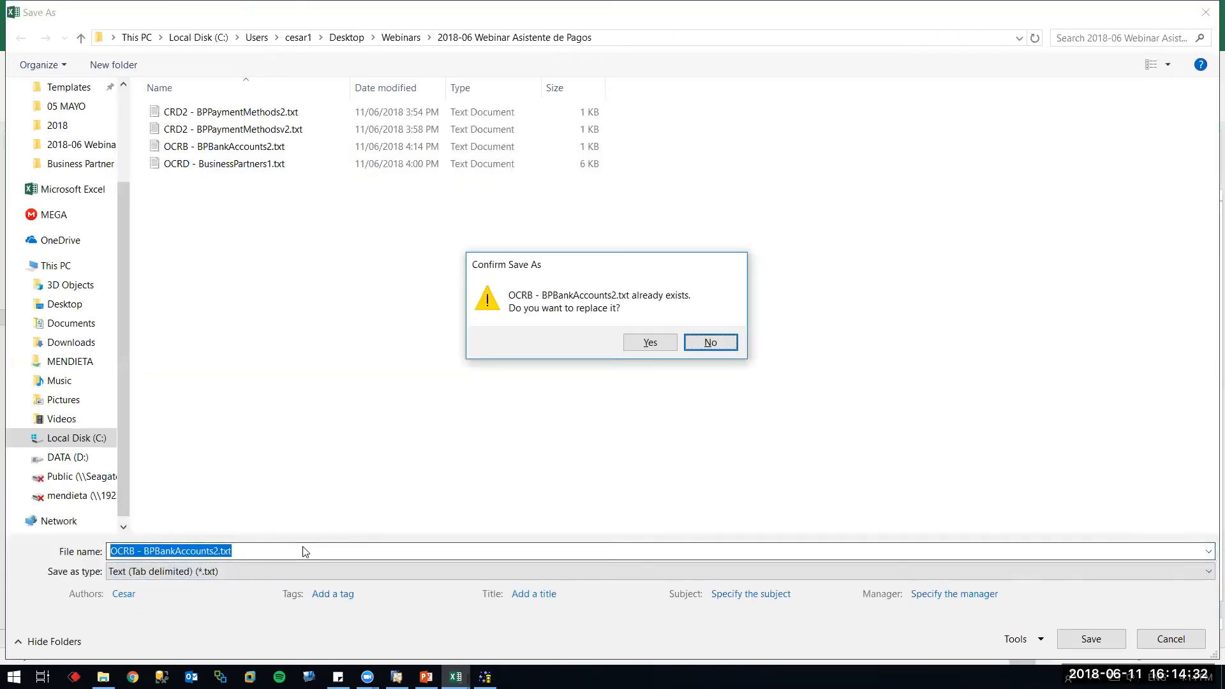
pyautogui.press('Left')
pyautogui.press('Return')
# Keep the single-sheet text save, then resave as OCRB - BPBankAccounts2.xlsx, replacing the workbook
pyautogui.press('Return')
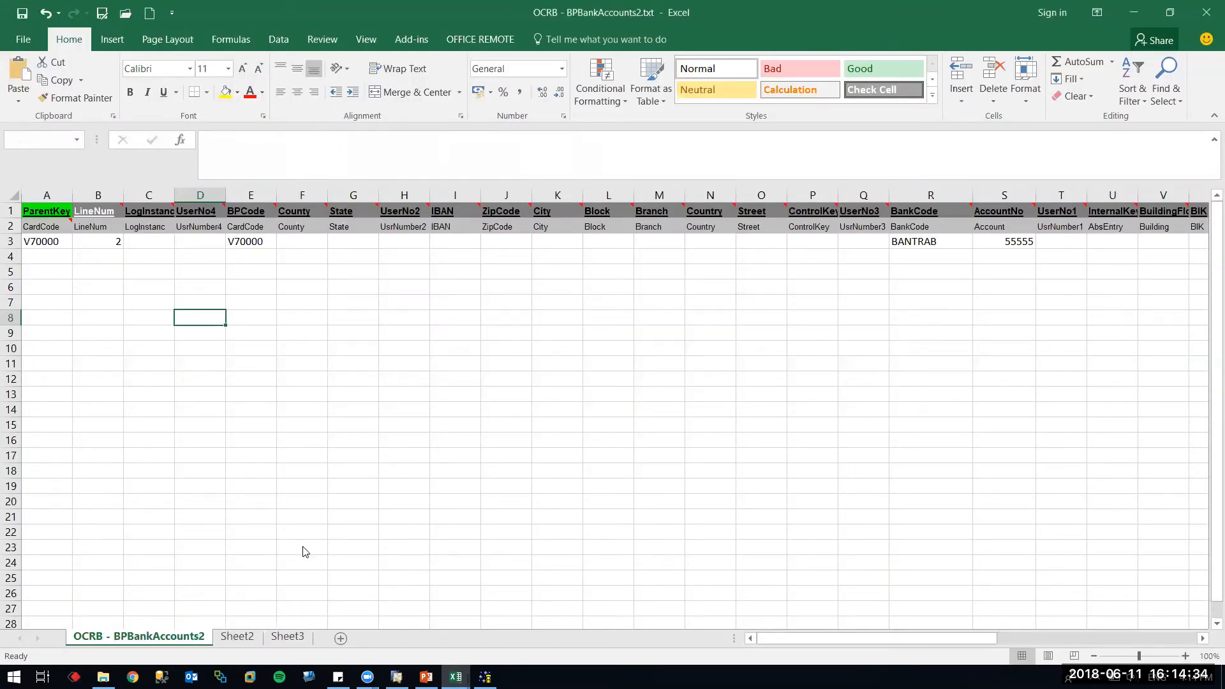
pyautogui.press('Return')
pyautogui.hotkey('ctrl', 's')
pyautogui.press('Right')
pyautogui.press('Return')
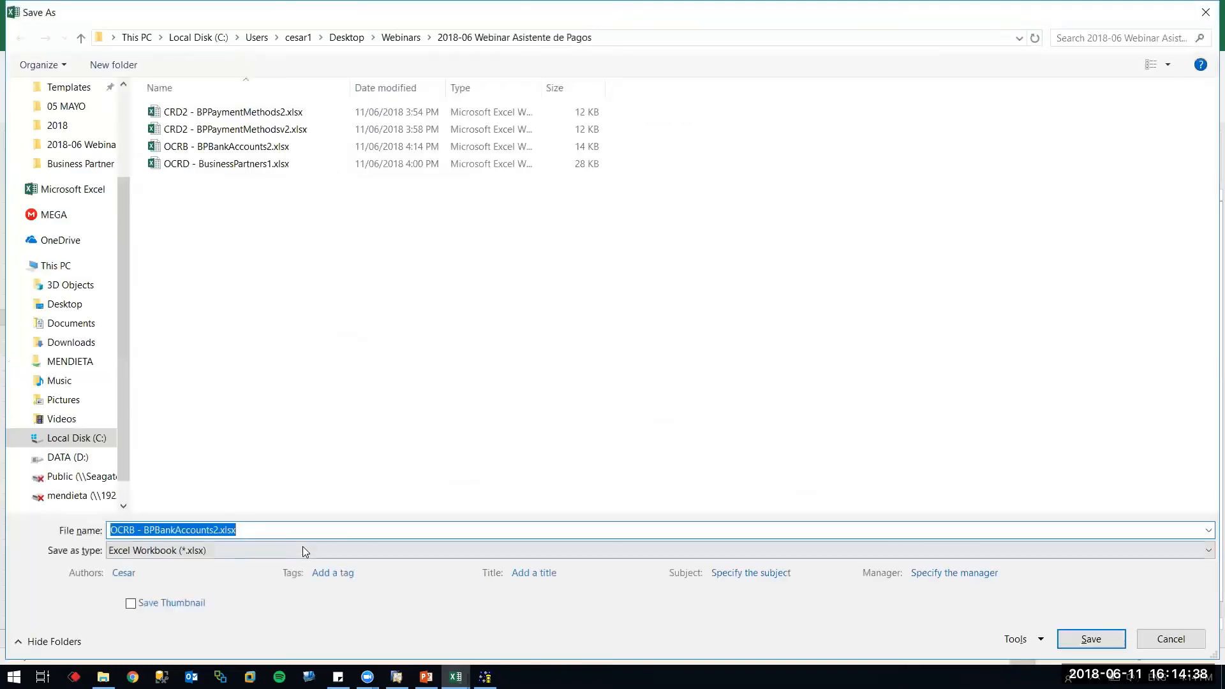
pyautogui.press('Return')
pyautogui.press('Left')
pyautogui.press('Return')
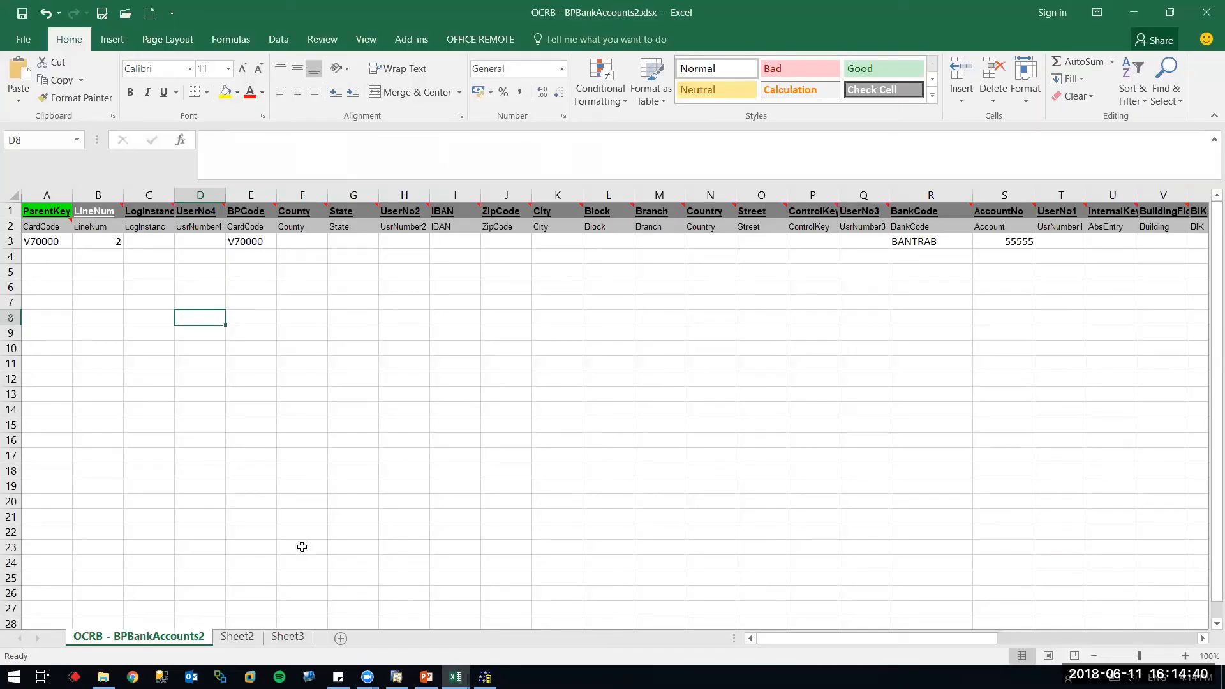
# Rerun the DTW simulation on the updated file; V70000 updates with 0 errors
pyautogui.click(456, 677)
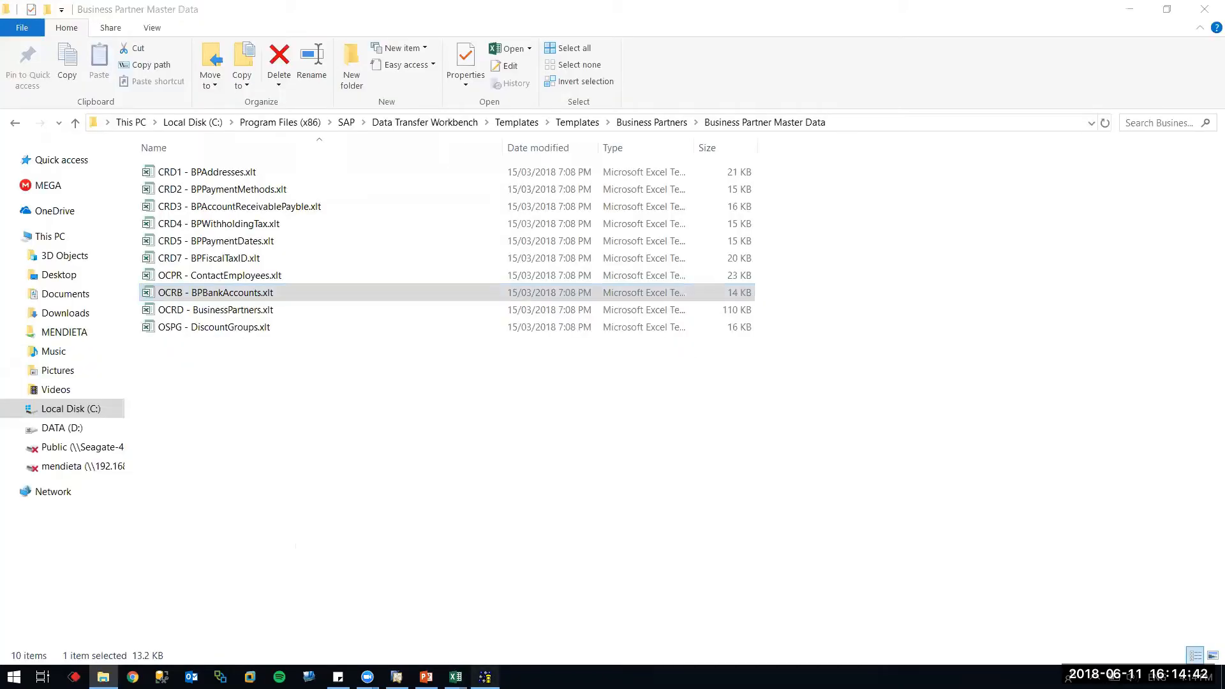
pyautogui.click(485, 676)
pyautogui.click(633, 534)
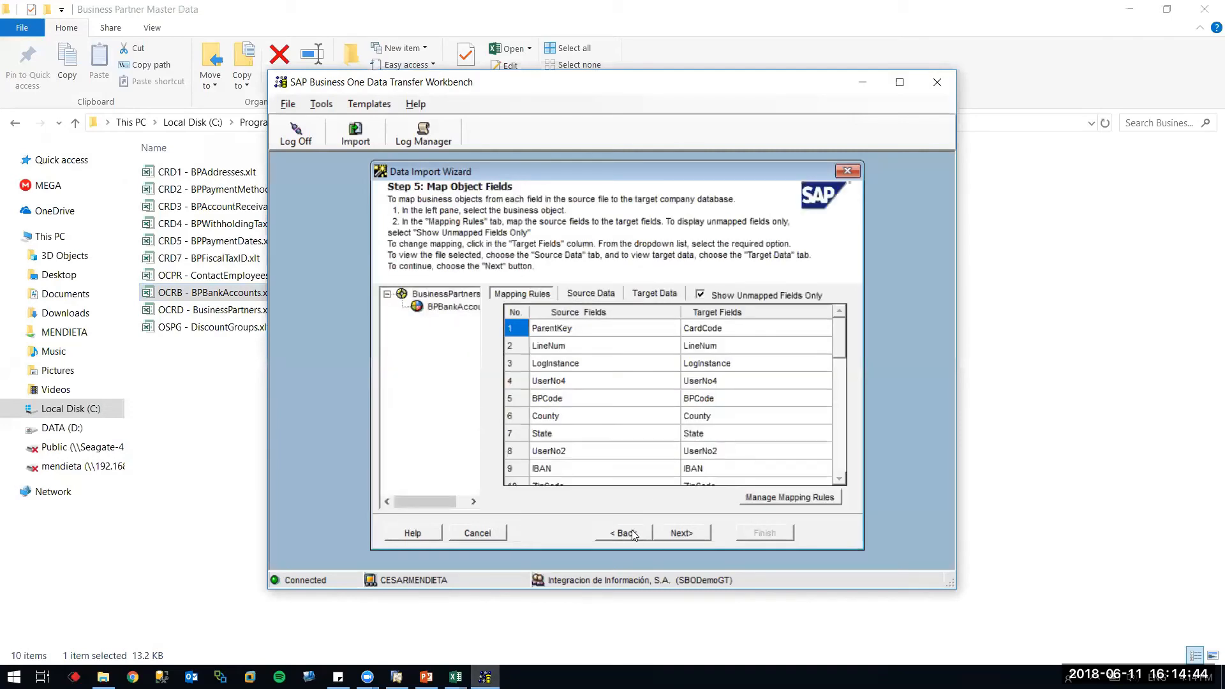
pyautogui.click(583, 293)
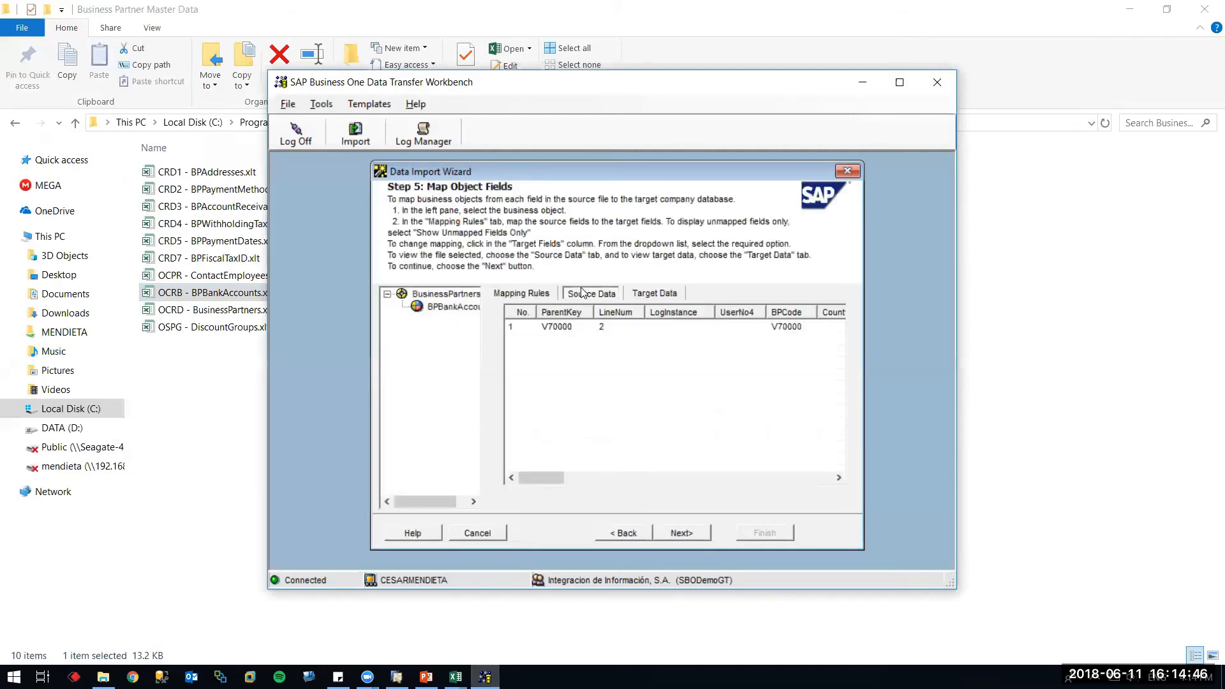
pyautogui.click(687, 536)
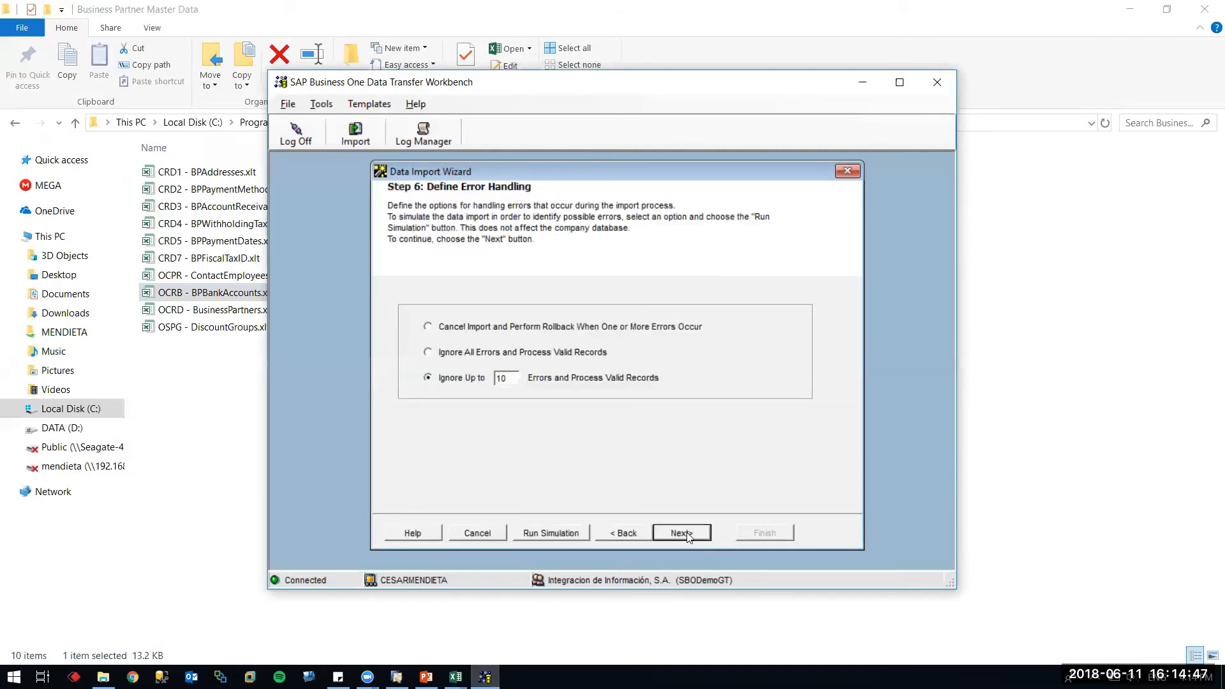
pyautogui.click(568, 532)
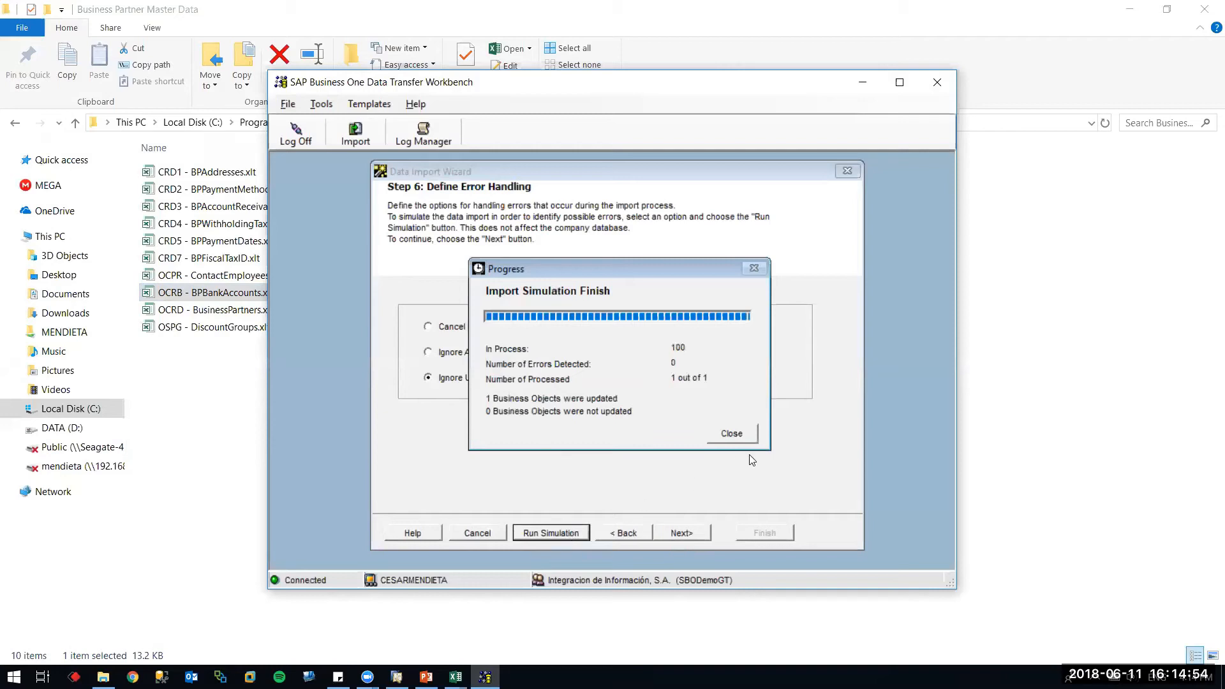
pyautogui.click(733, 436)
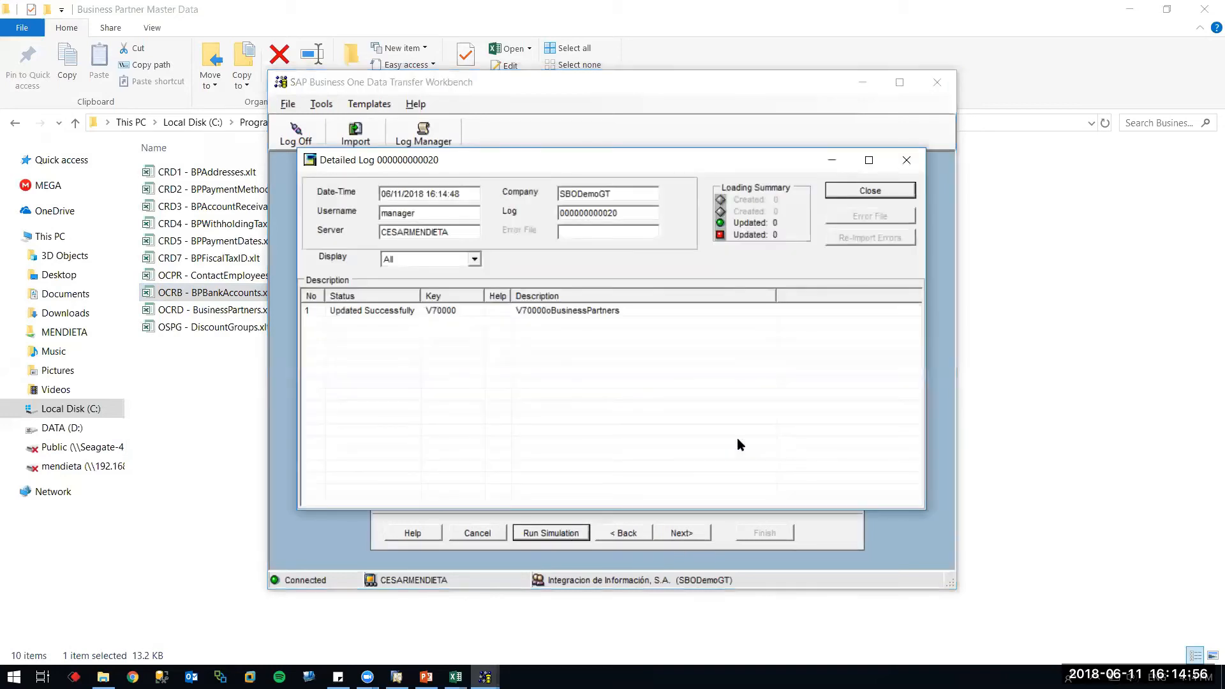
pyautogui.click(875, 187)
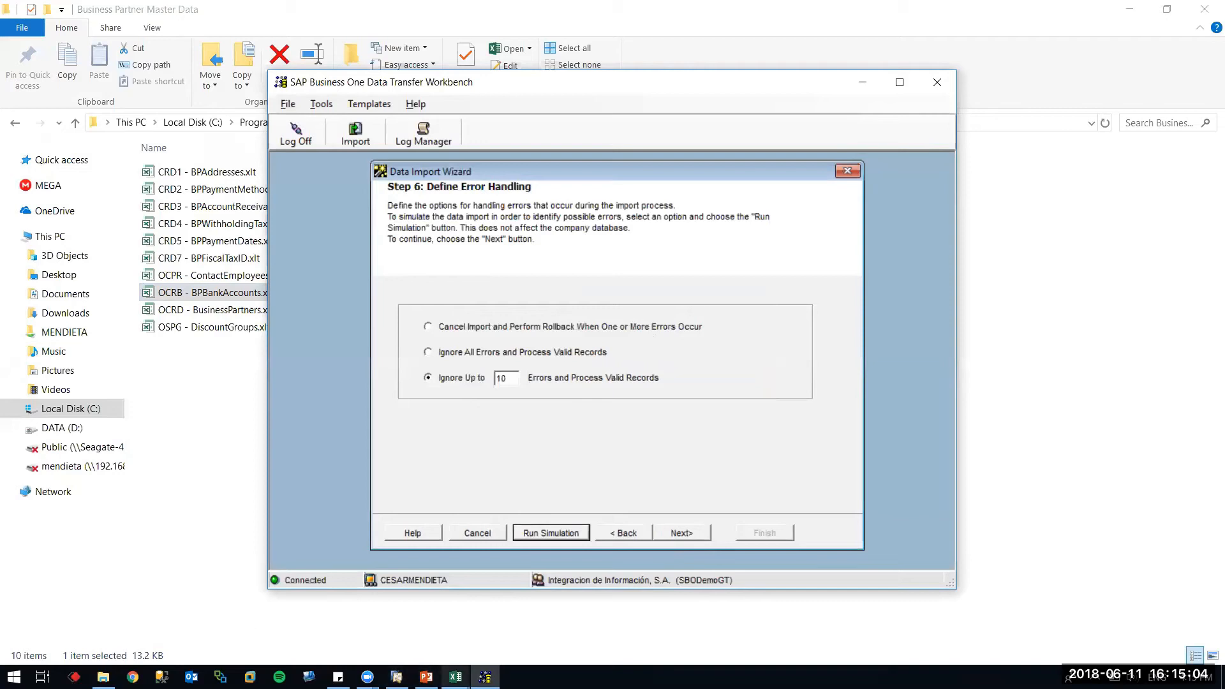
pyautogui.click(397, 676)
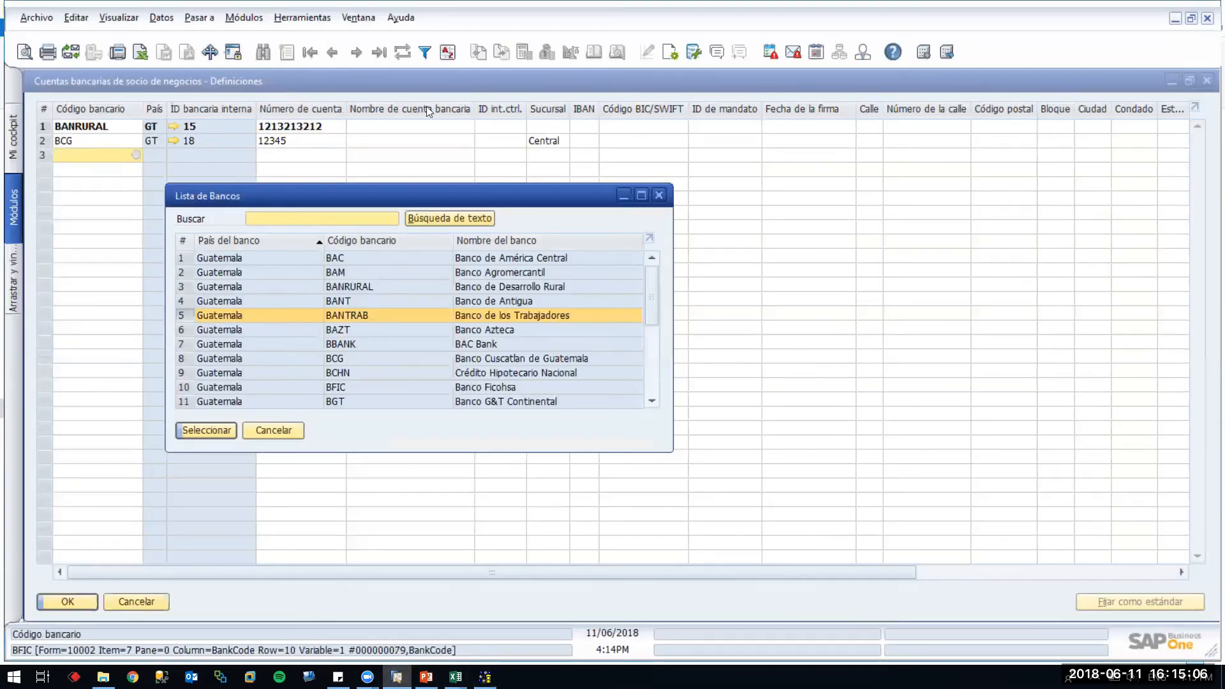
# Build a Query Generator query on table OCRB filtered by CardCode 'V70000' and run it
pyautogui.click(271, 430)
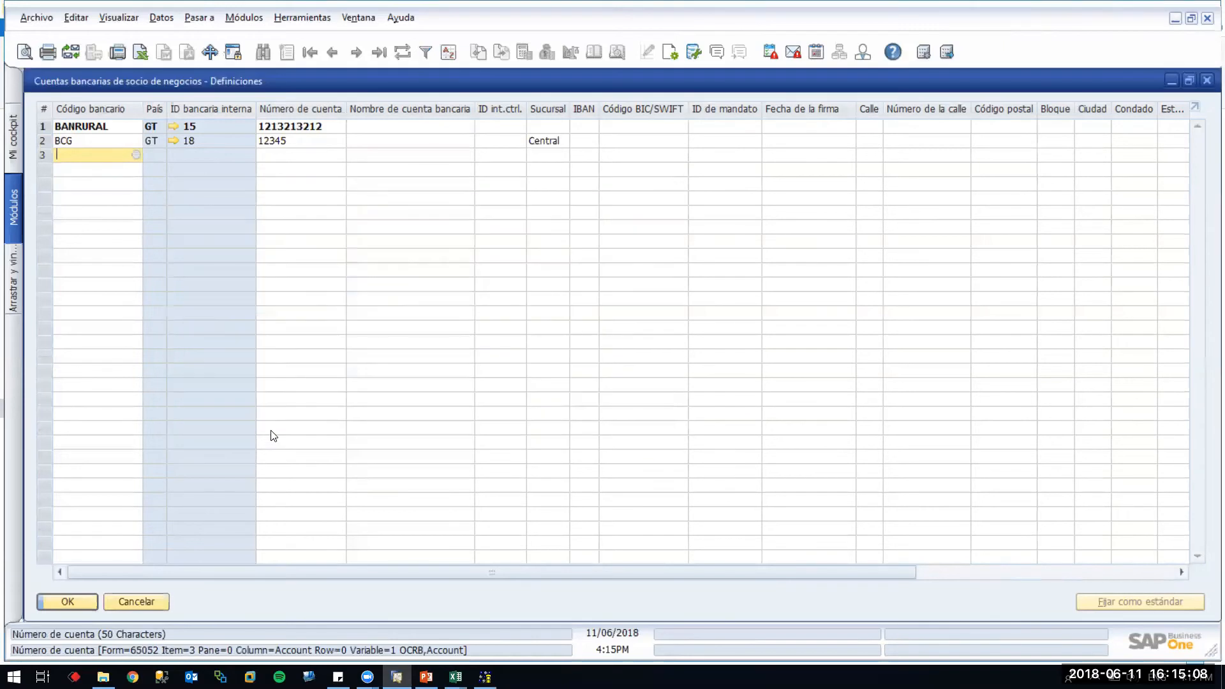
pyautogui.click(302, 17)
pyautogui.moveTo(377, 204)
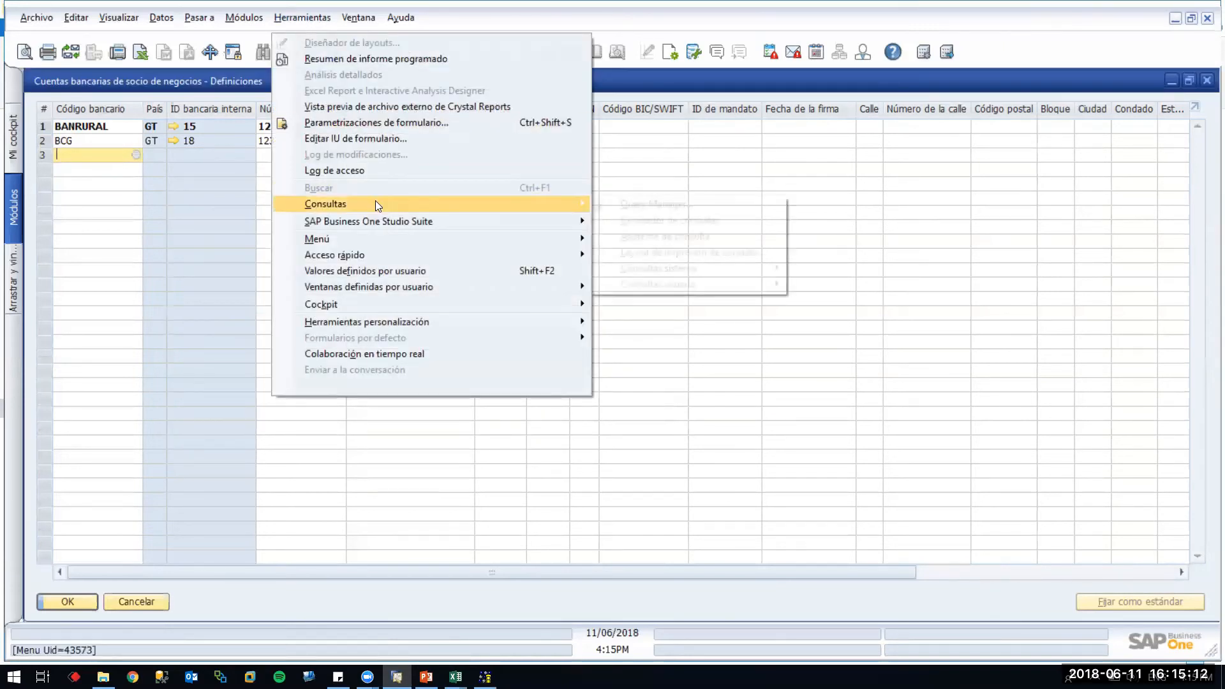
pyautogui.click(621, 218)
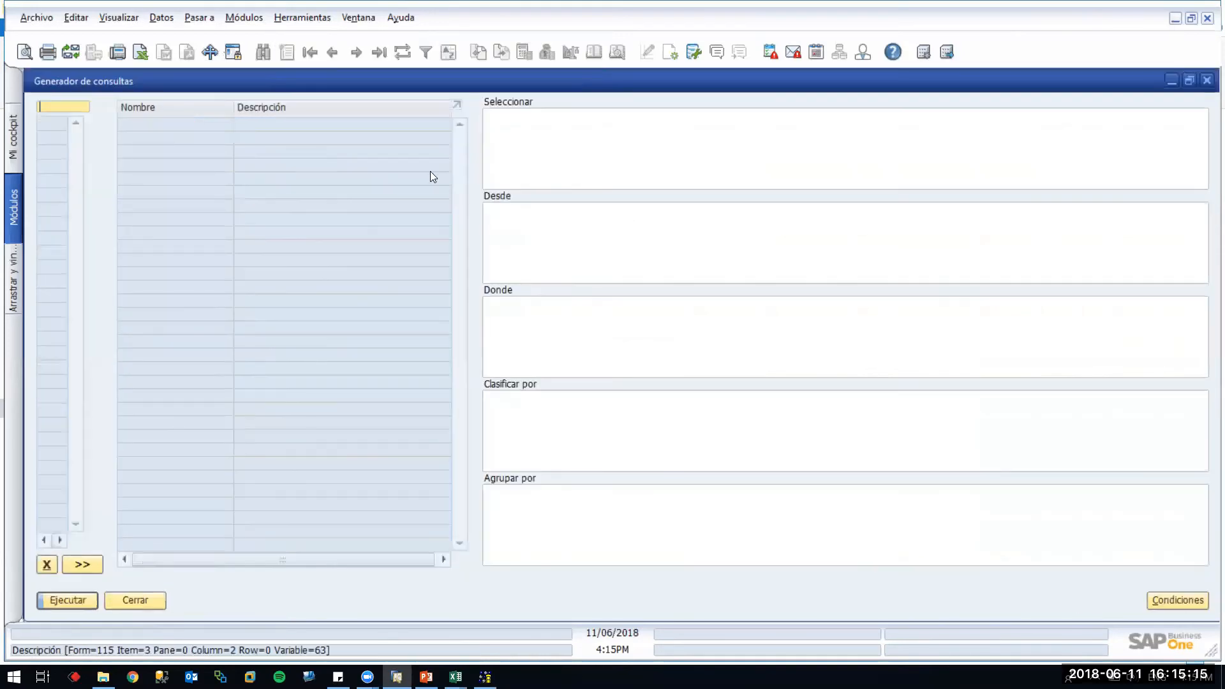
pyautogui.doubleClick(479, 81)
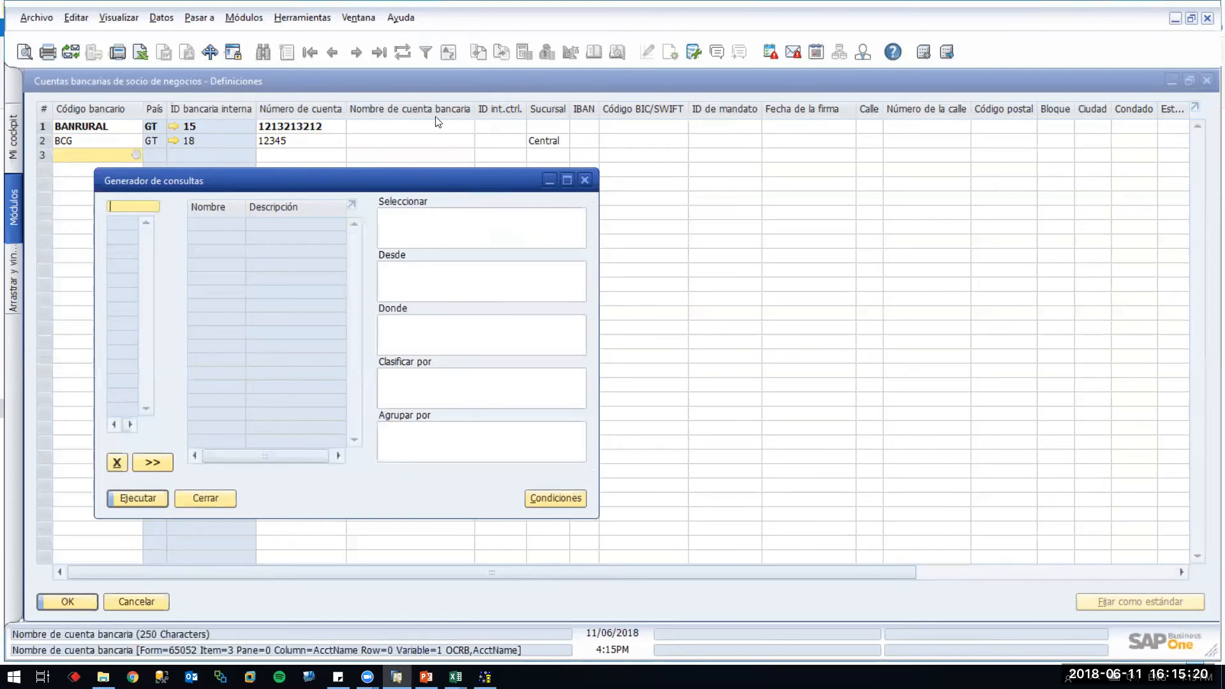
pyautogui.write('ocrb')
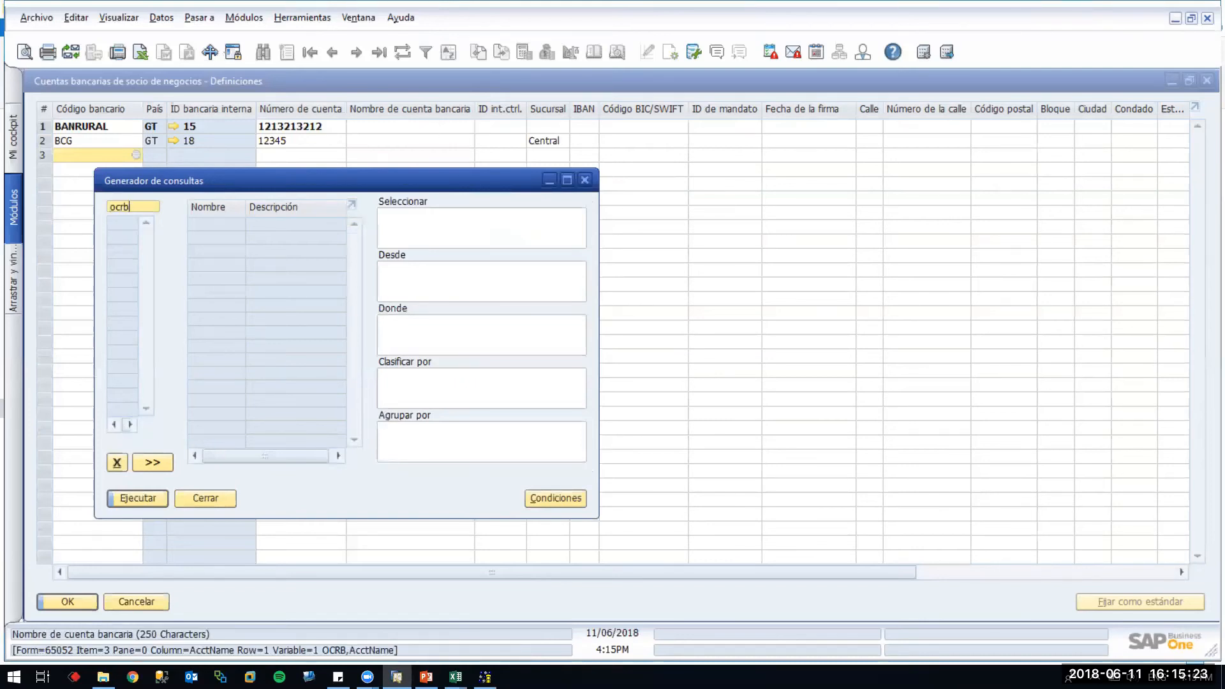
pyautogui.press('Tab')
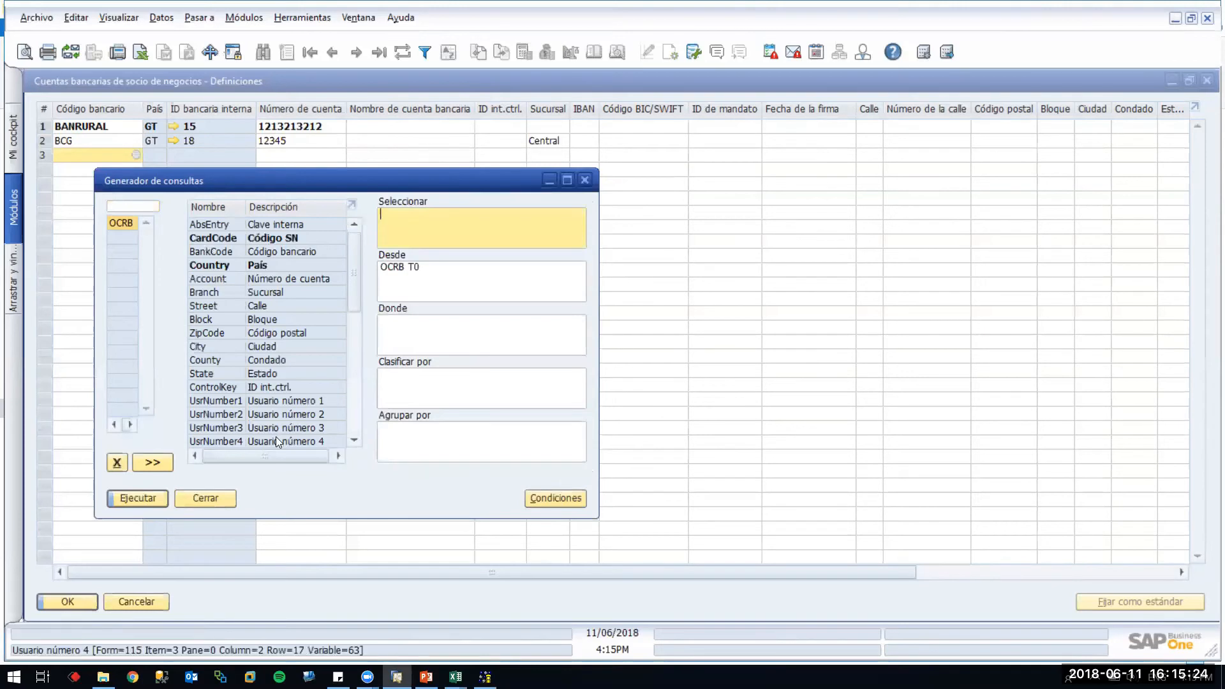
pyautogui.click(412, 327)
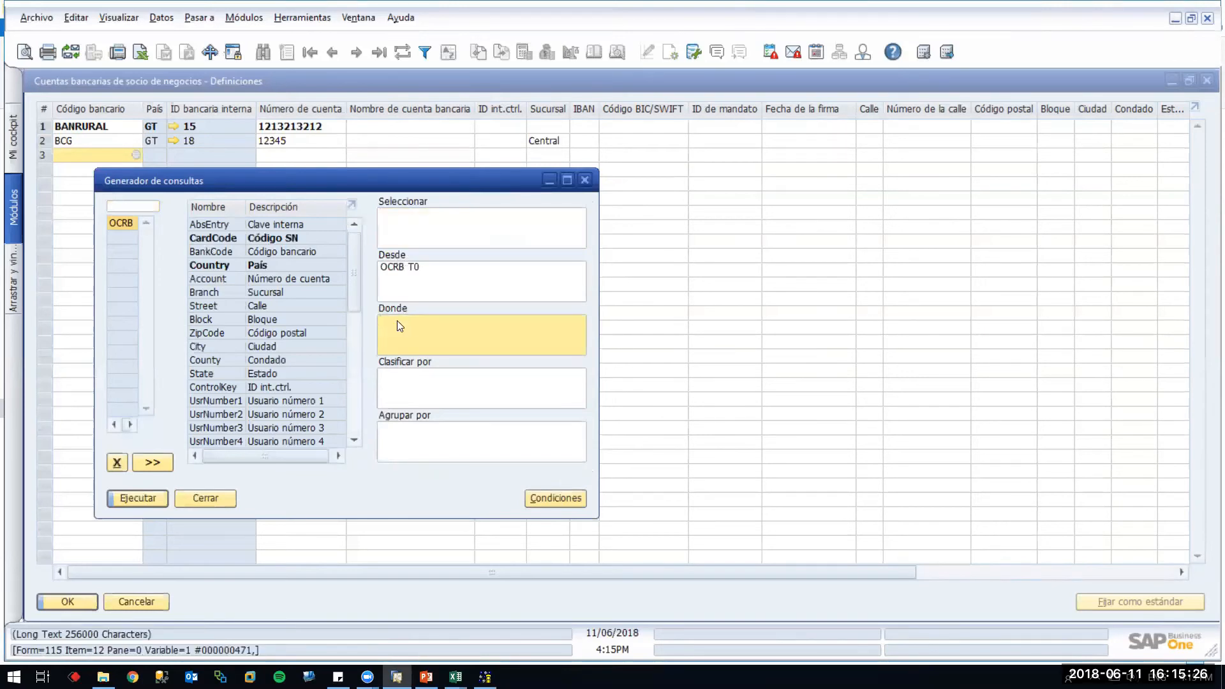
pyautogui.doubleClick(256, 240)
pyautogui.write("'")
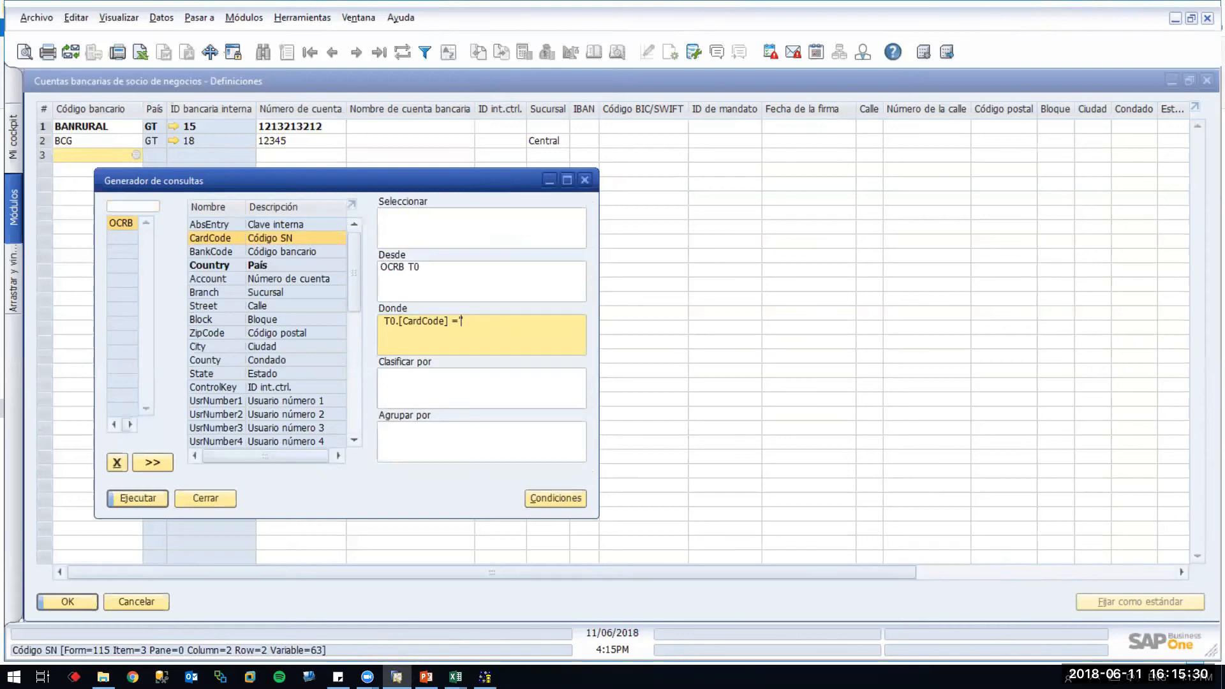
pyautogui.write('V70000')
pyautogui.click(162, 505)
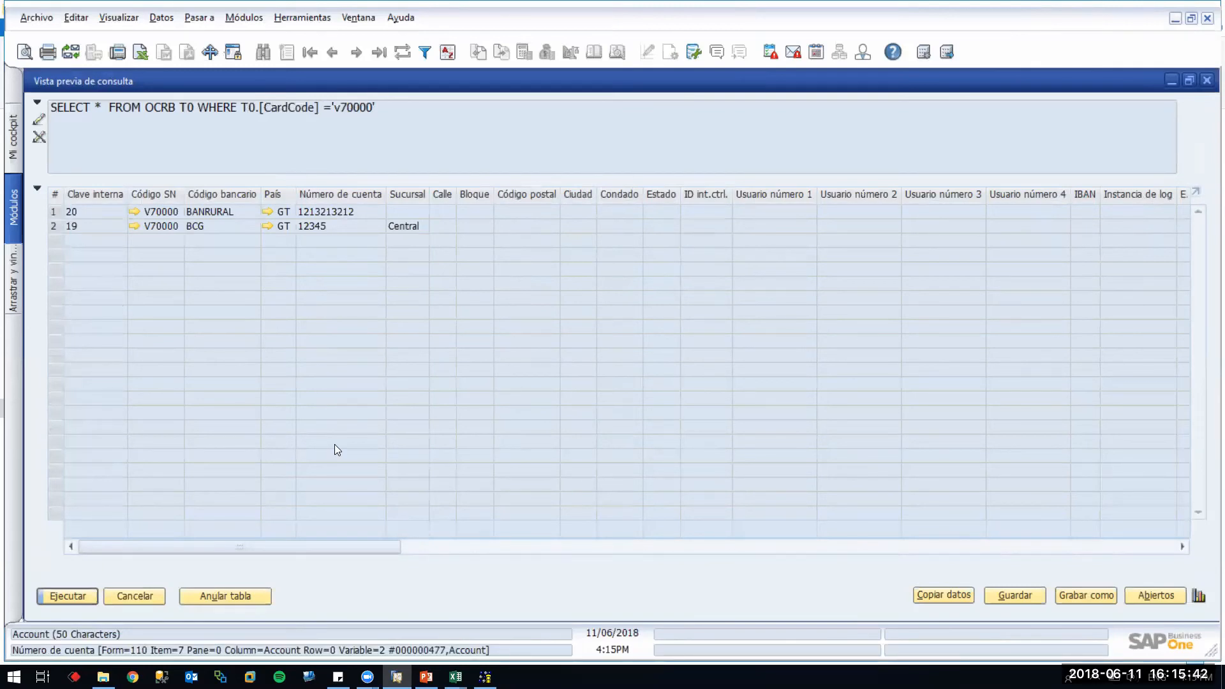
# Review the results showing bank accounts BANRURAL and BCG, then close the preview and query generator
pyautogui.click(589, 547)
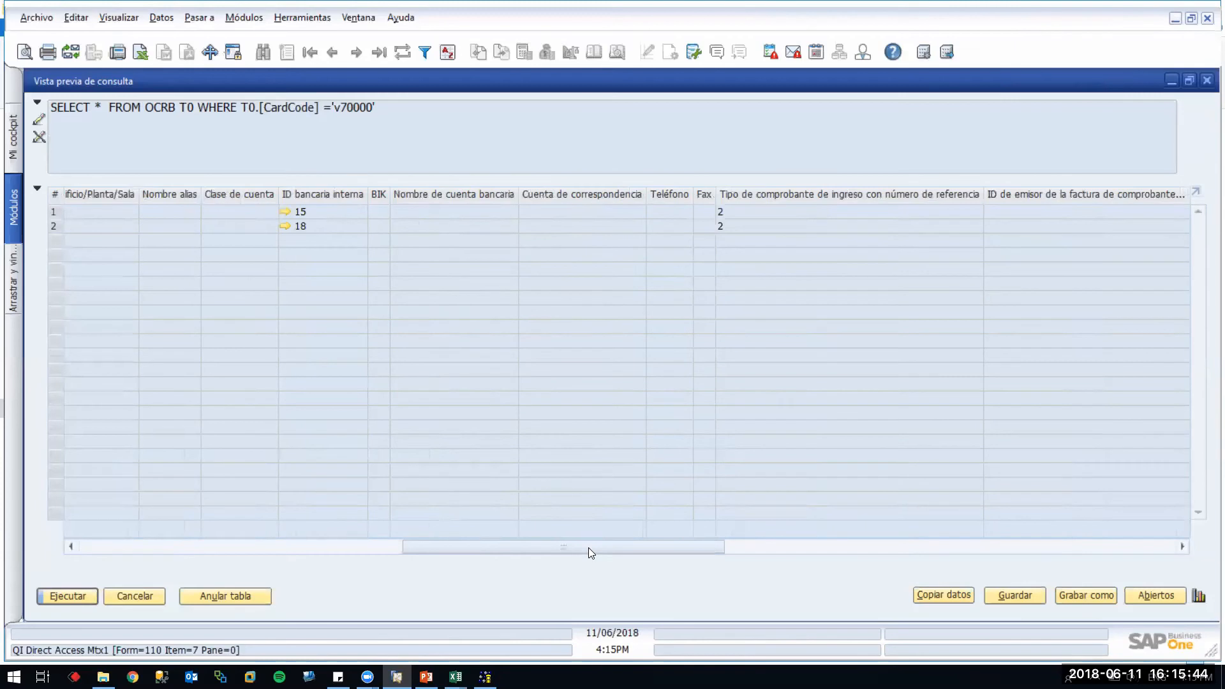
pyautogui.click(818, 546)
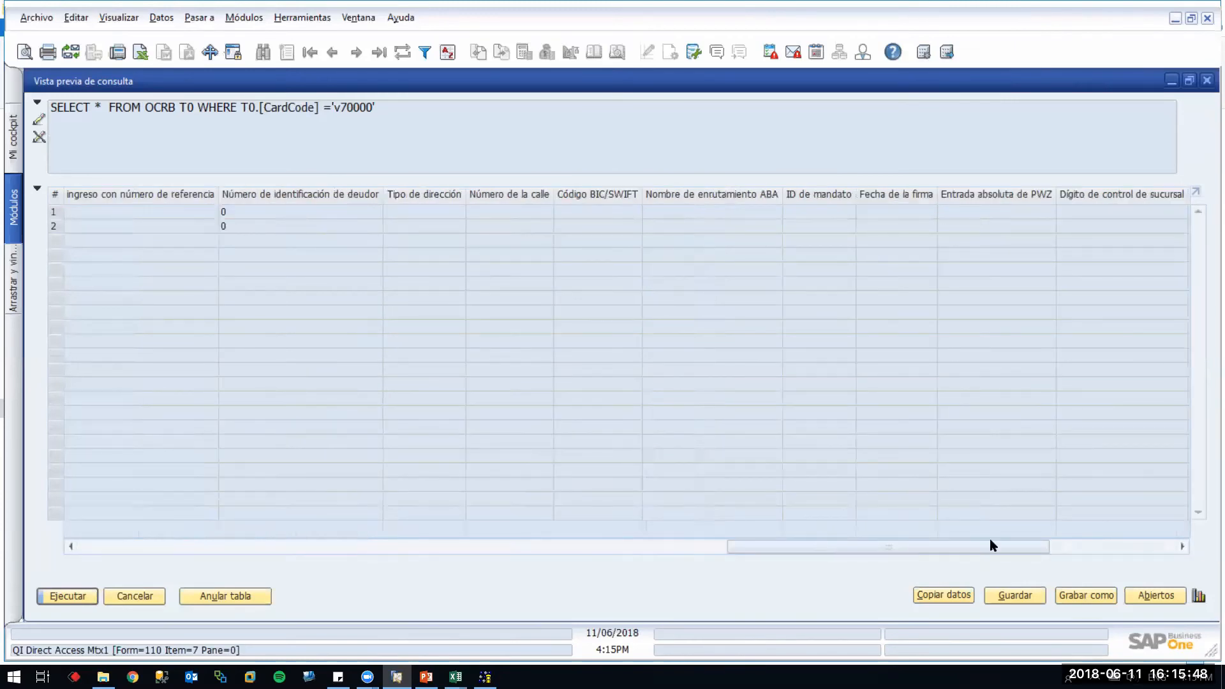
pyautogui.click(1074, 546)
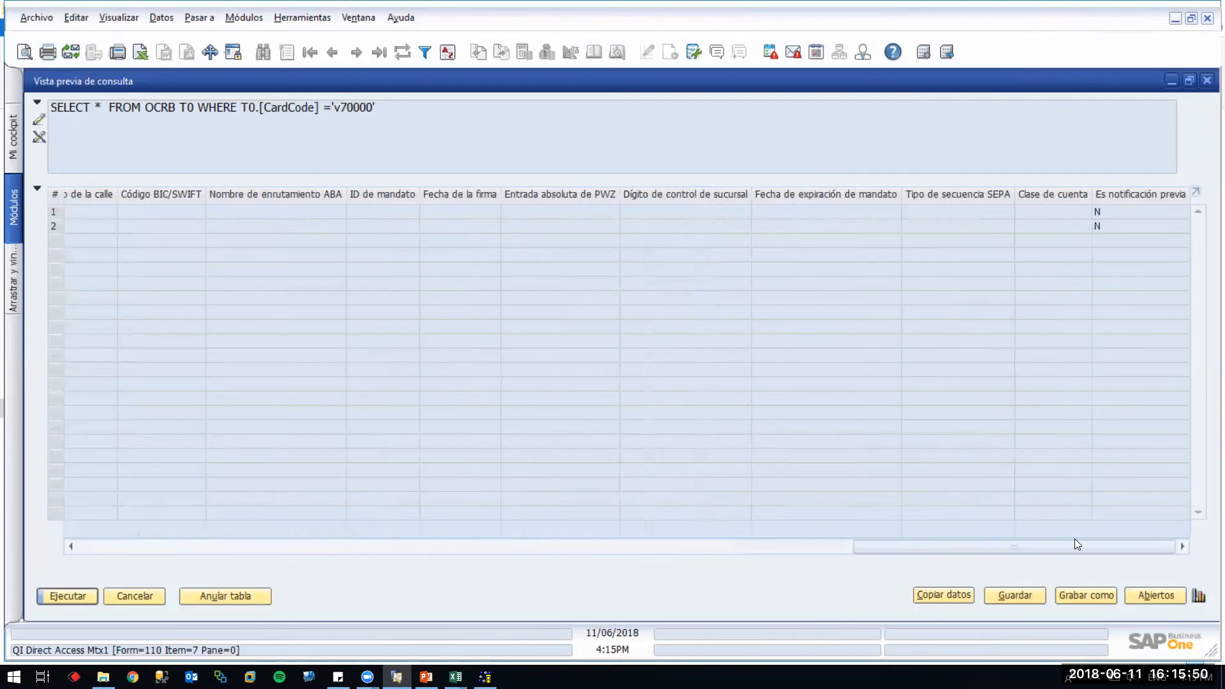
pyautogui.click(96, 545)
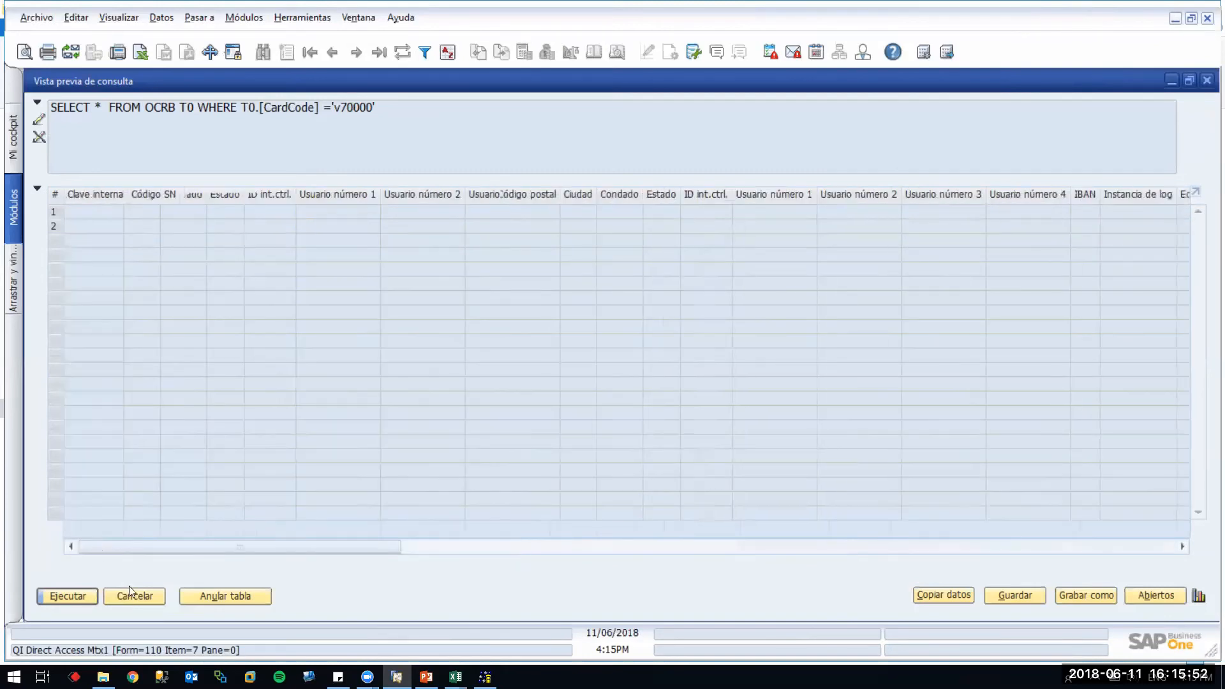
pyautogui.click(130, 595)
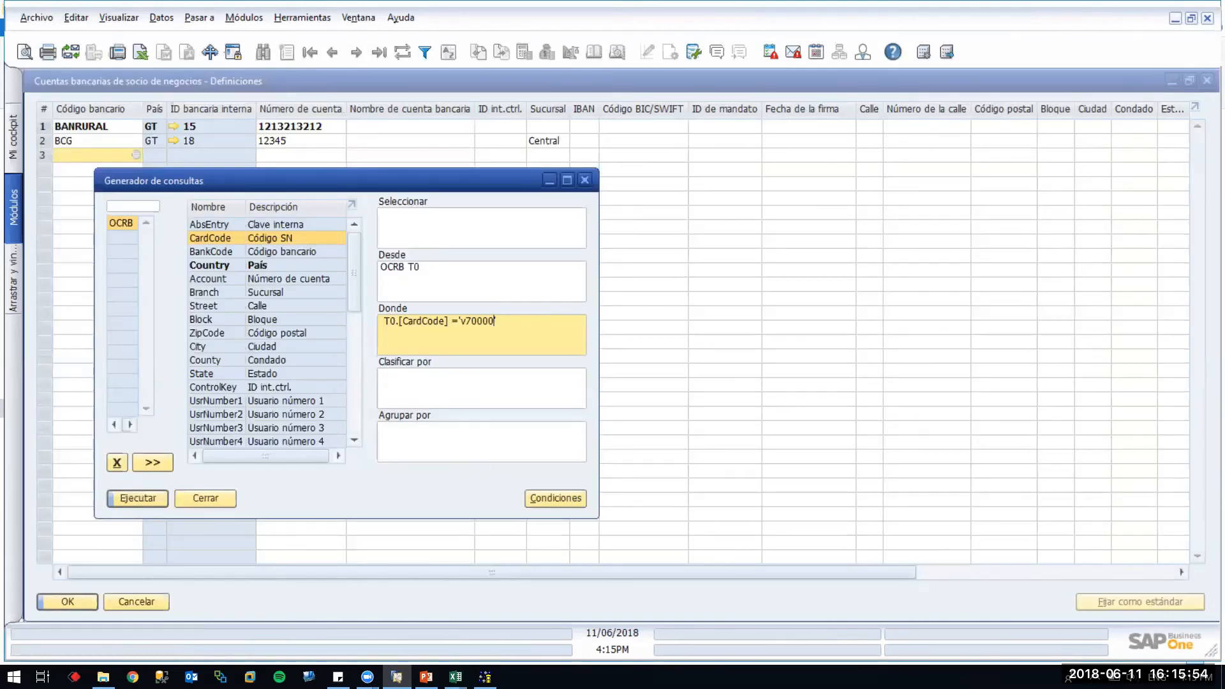
pyautogui.moveTo(455, 676)
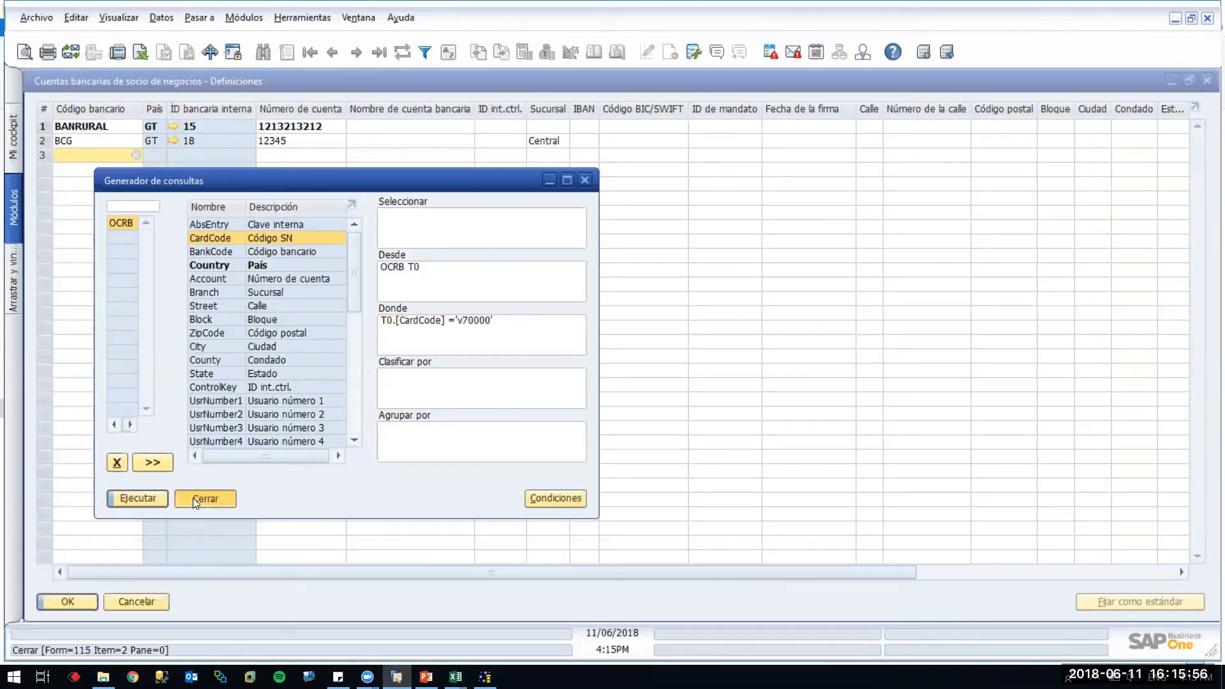
pyautogui.click(192, 498)
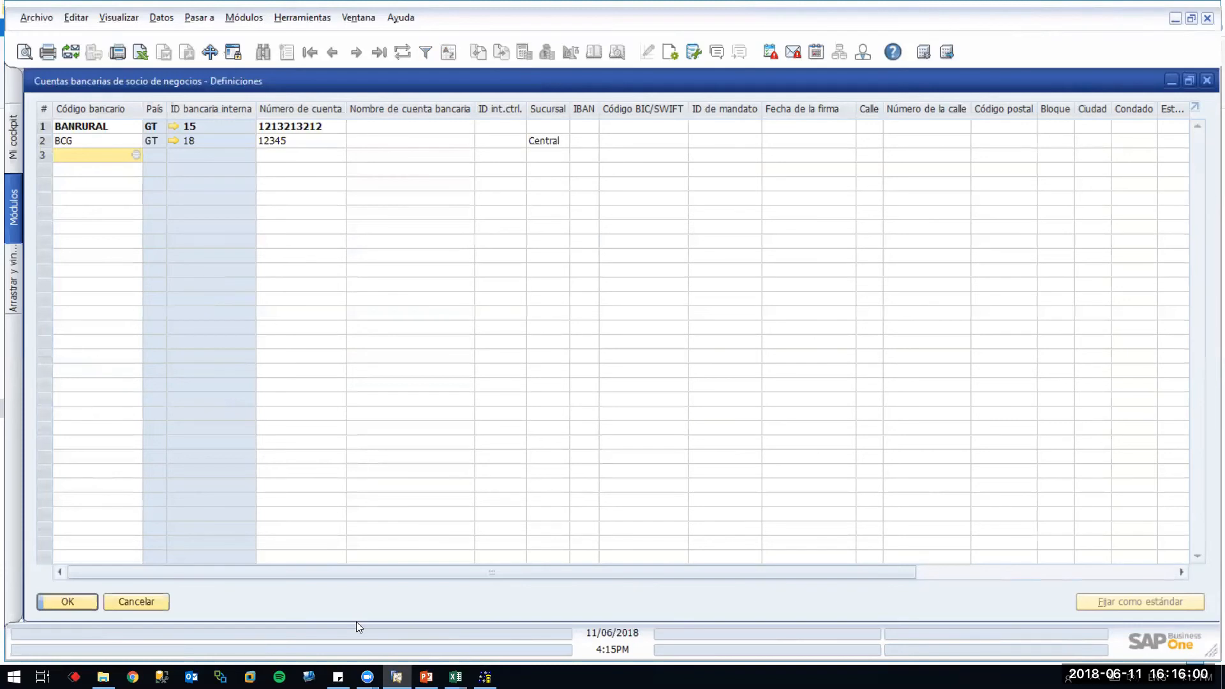
# Duplicate the BANTRAB account row of the OCRB workbook into row 4
pyautogui.moveTo(454, 676)
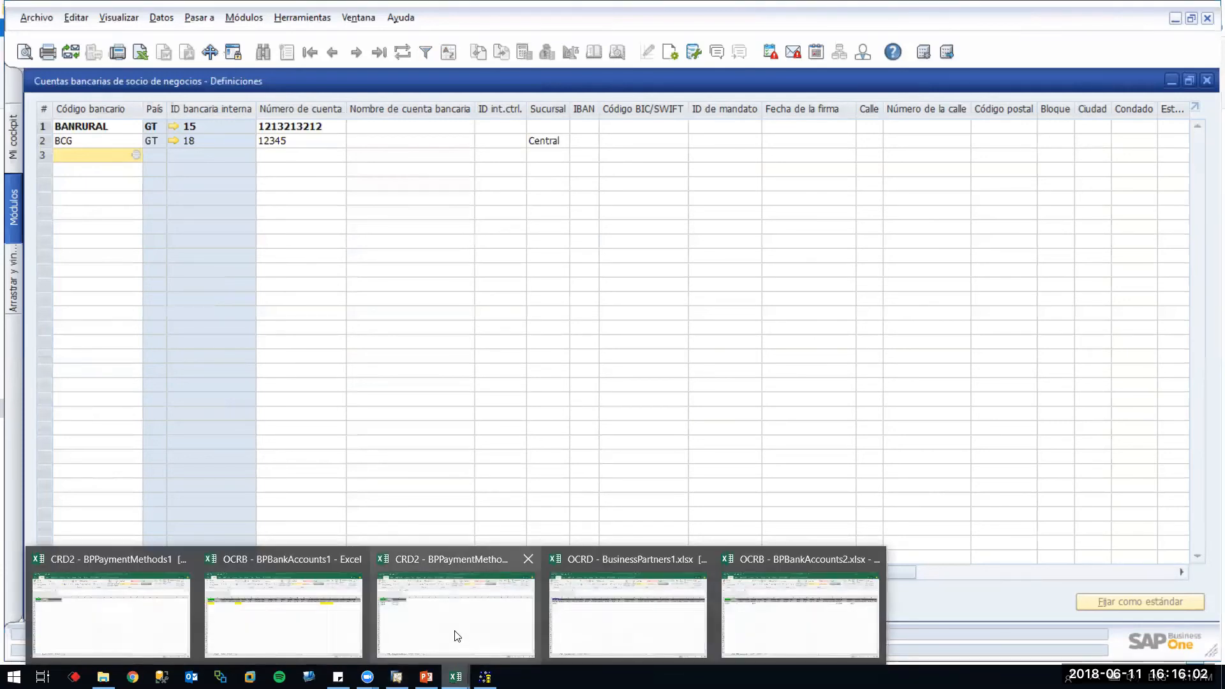
pyautogui.click(486, 645)
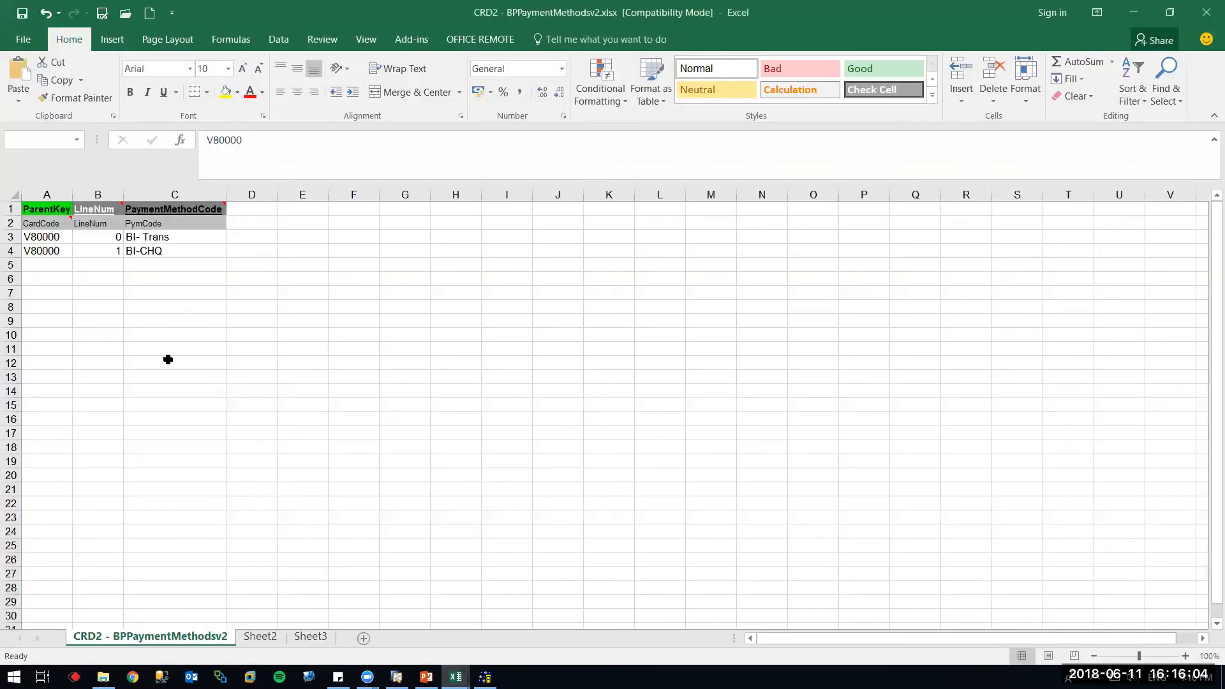
pyautogui.moveTo(455, 676)
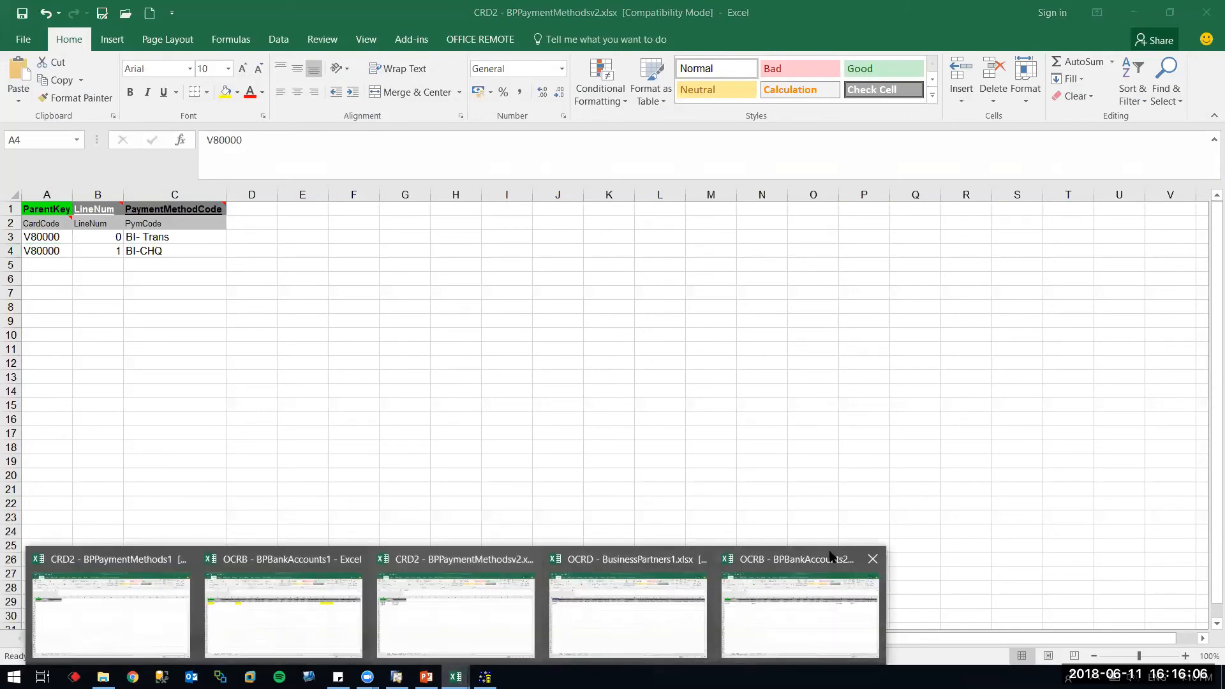
pyautogui.click(817, 593)
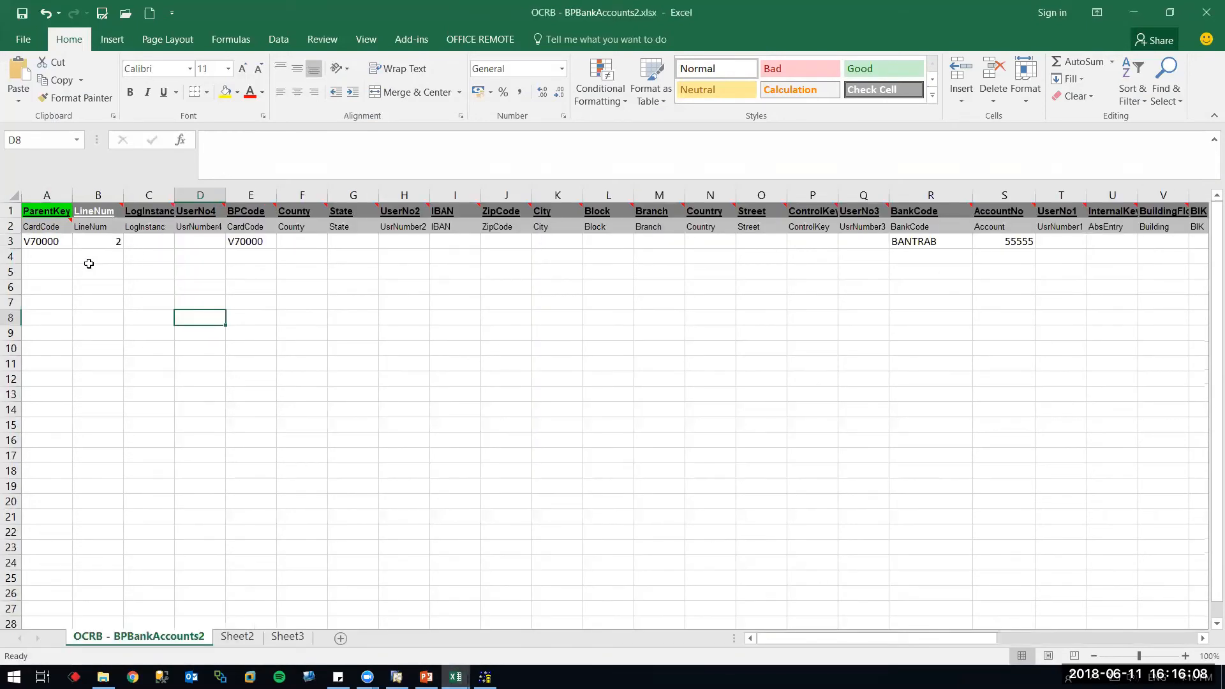
pyautogui.click(53, 255)
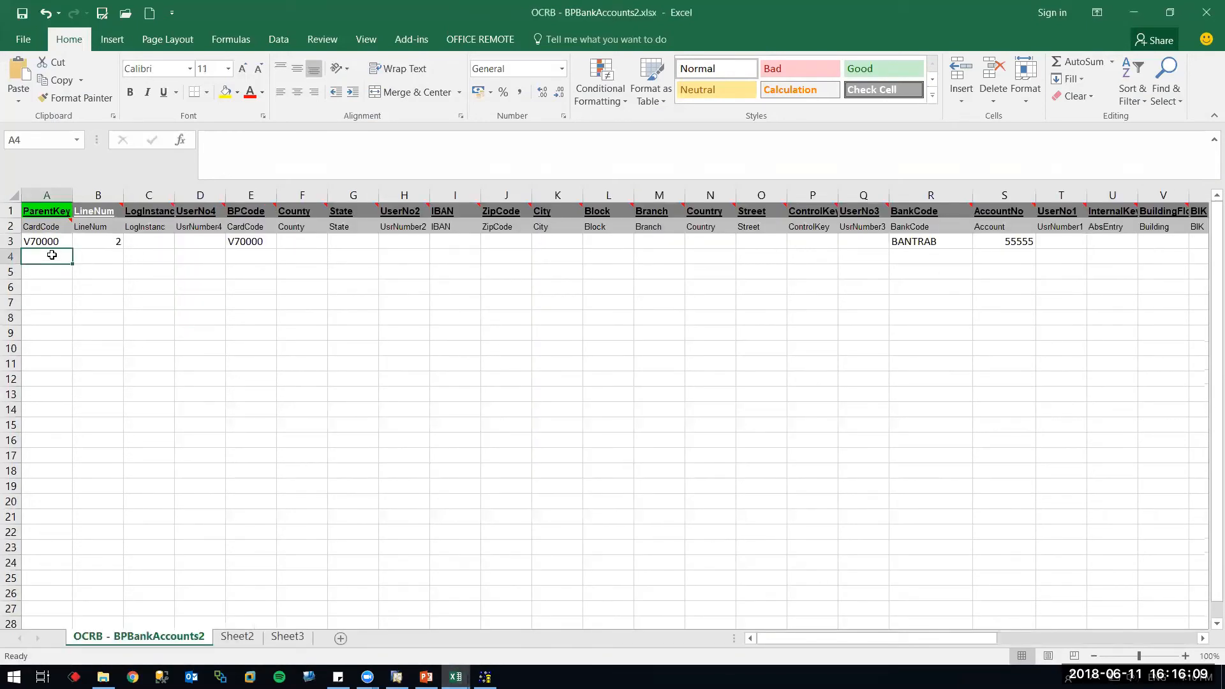
pyautogui.click(10, 242)
pyautogui.hotkey('ctrl', 'c')
pyautogui.click(10, 256)
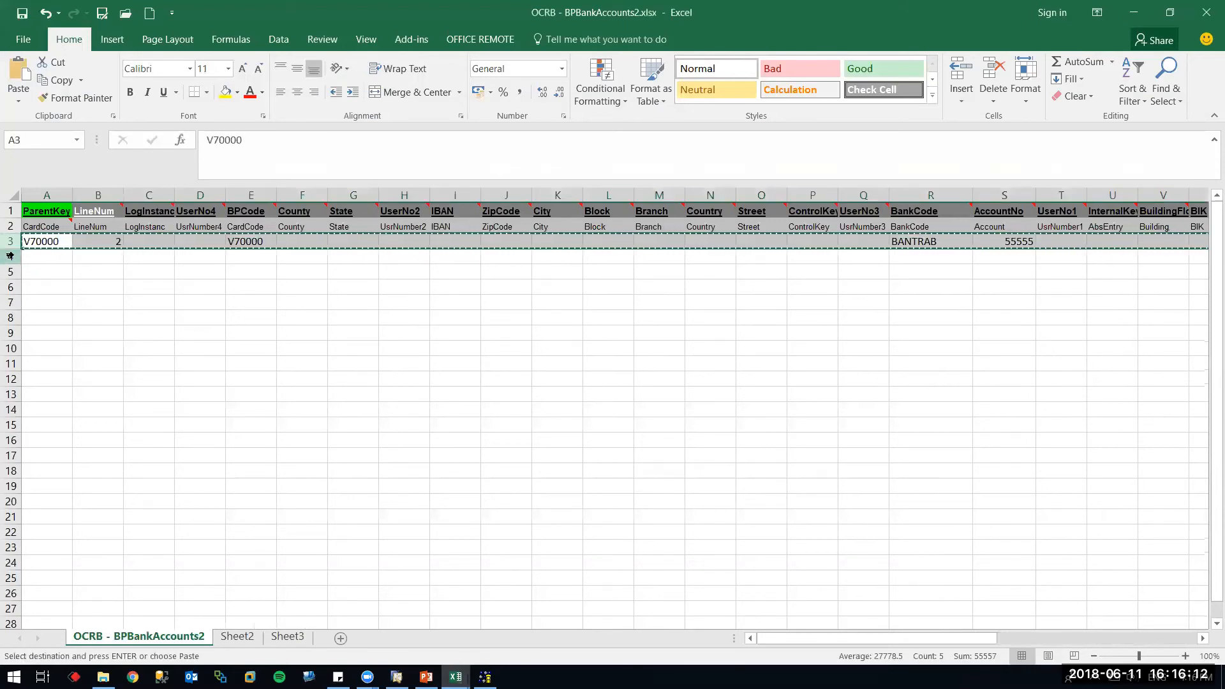
pyautogui.hotkey('ctrl', 'v')
# Copy the BFIC bank code from SAP's bank list into cell R4
pyautogui.hotkey('alt', 'Tab')
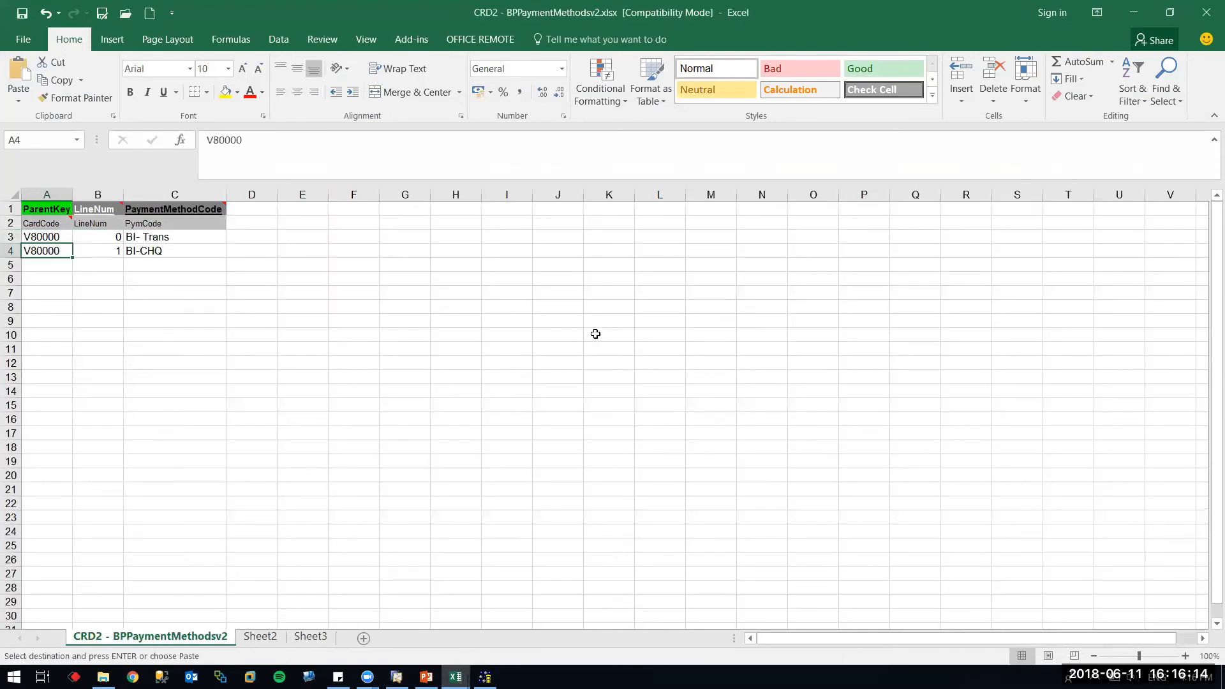
pyautogui.hotkey('alt', 'Tab')
pyautogui.hotkey('alt', 'Tab')
pyautogui.press('Tab')
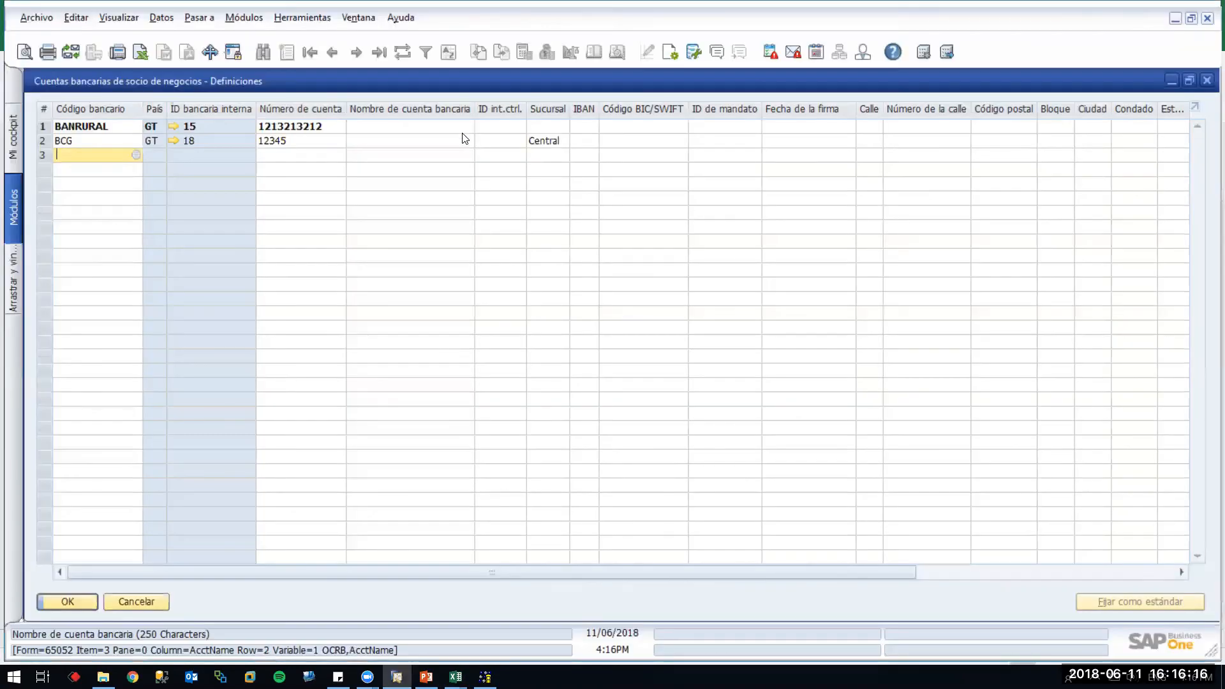
pyautogui.press('Tab')
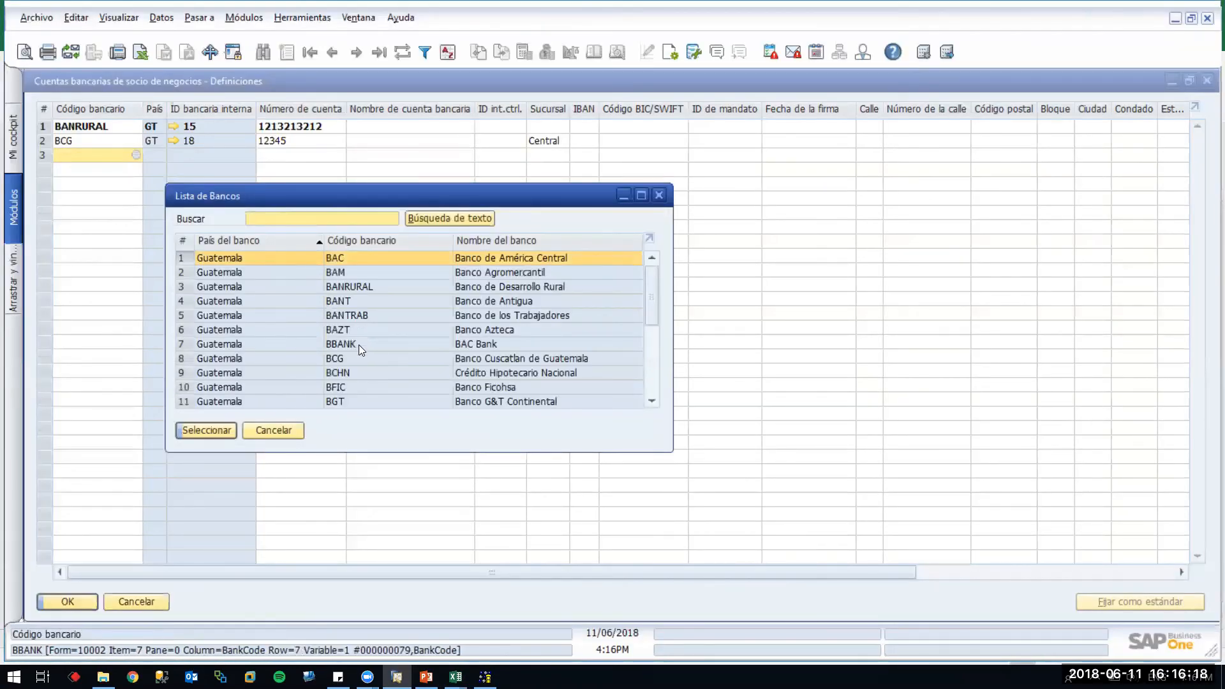
pyautogui.click(356, 388)
pyautogui.rightClick(356, 387)
pyautogui.click(380, 403)
pyautogui.hotkey('alt', 'Tab')
pyautogui.click(912, 256)
pyautogui.hotkey('ctrl', 'v')
# Set row 4's account number to 454545 and LineNum to 3
pyautogui.press('Tab')
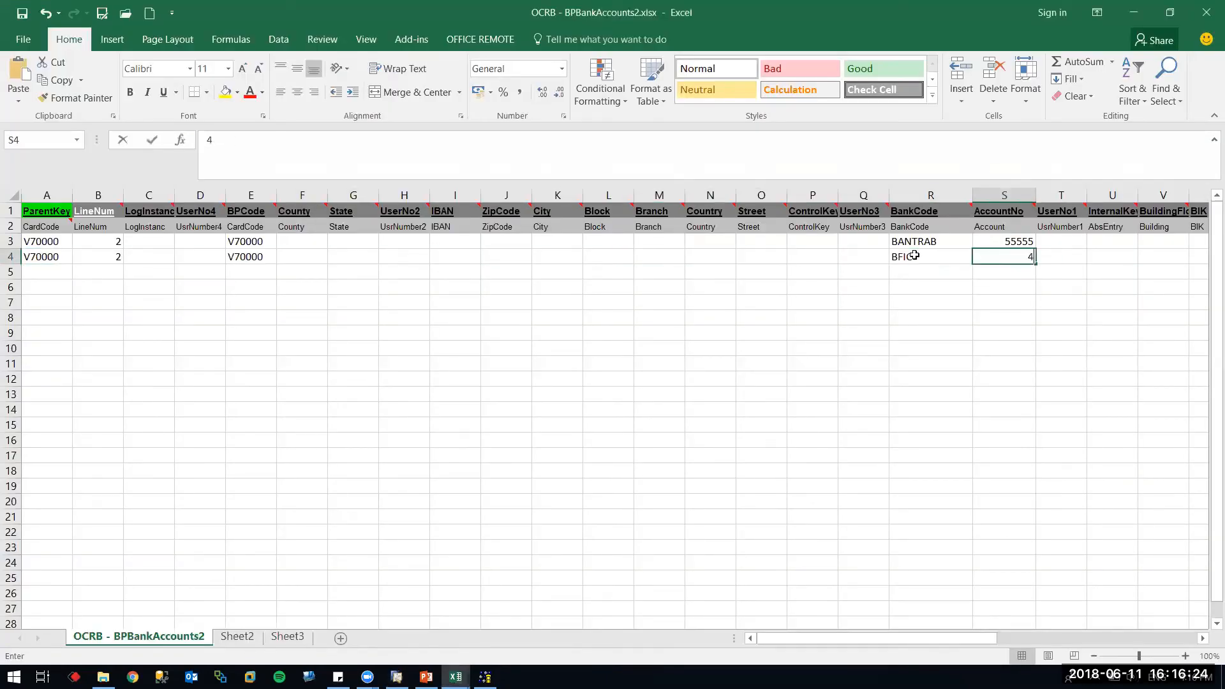
pyautogui.write('454545')
pyautogui.press('Tab')
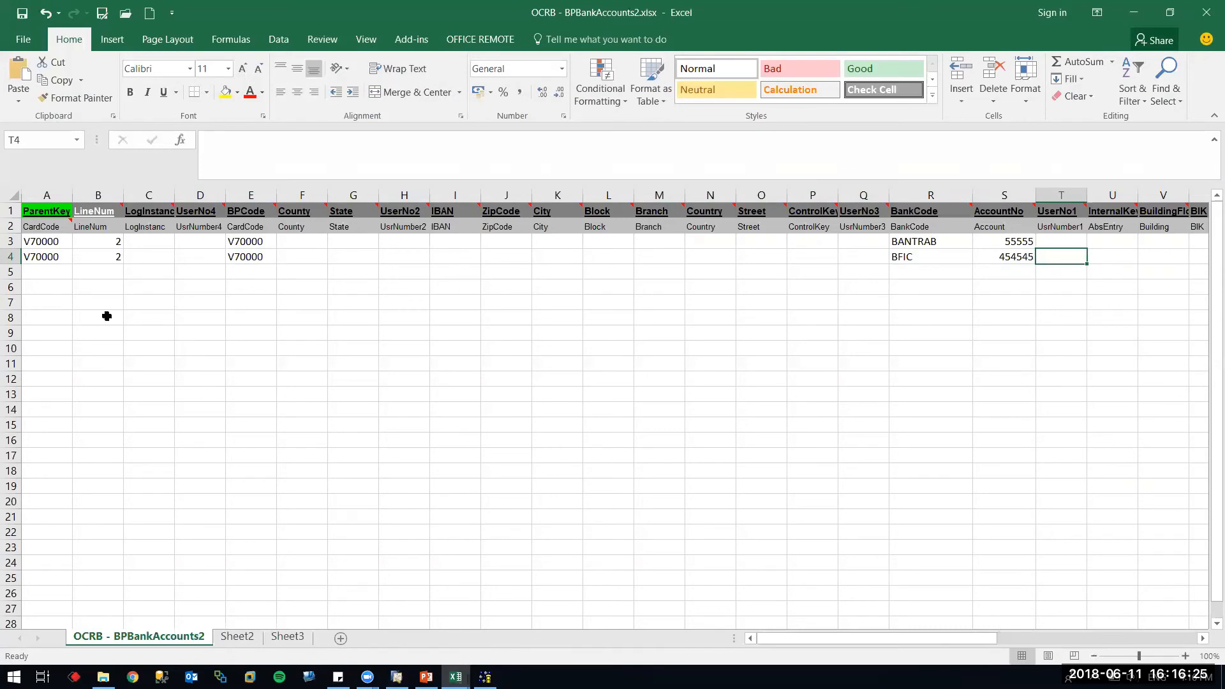
pyautogui.click(106, 256)
pyautogui.write('3')
pyautogui.press('Tab')
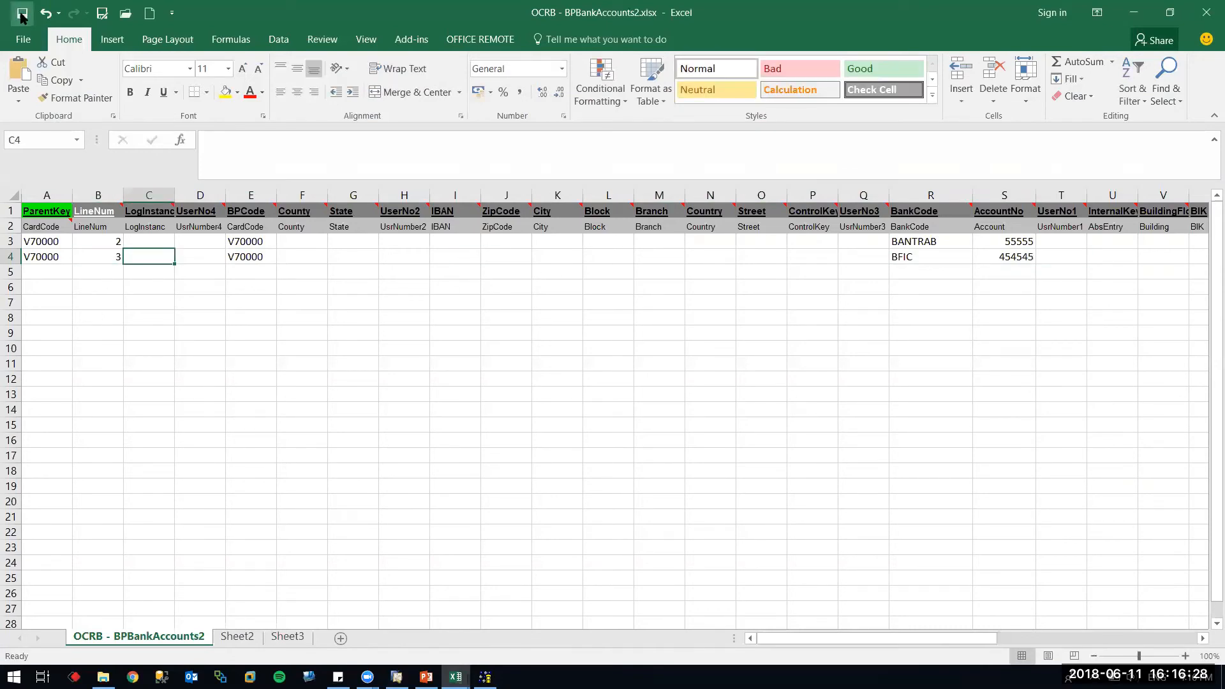
# Save the sheet as tab-delimited OCRB - BPBankAccounts2.txt, overwriting the existing file
pyautogui.click(99, 12)
pyautogui.press('Return')
pyautogui.press('Return')
pyautogui.press('Return')
pyautogui.press('Left')
pyautogui.press('Return')
pyautogui.press('Return')
pyautogui.press('Right')
pyautogui.press('Return')
pyautogui.press('Return')
pyautogui.press('Left')
pyautogui.press('Return')
pyautogui.press('Return')
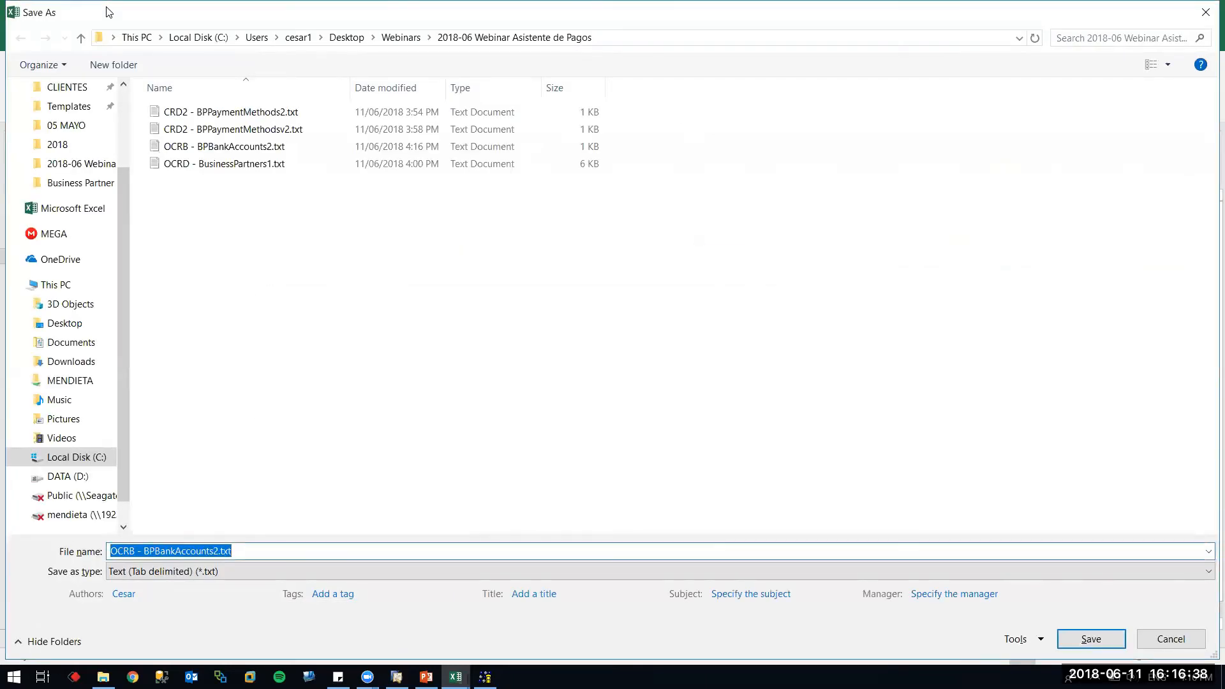
pyautogui.press('Escape')
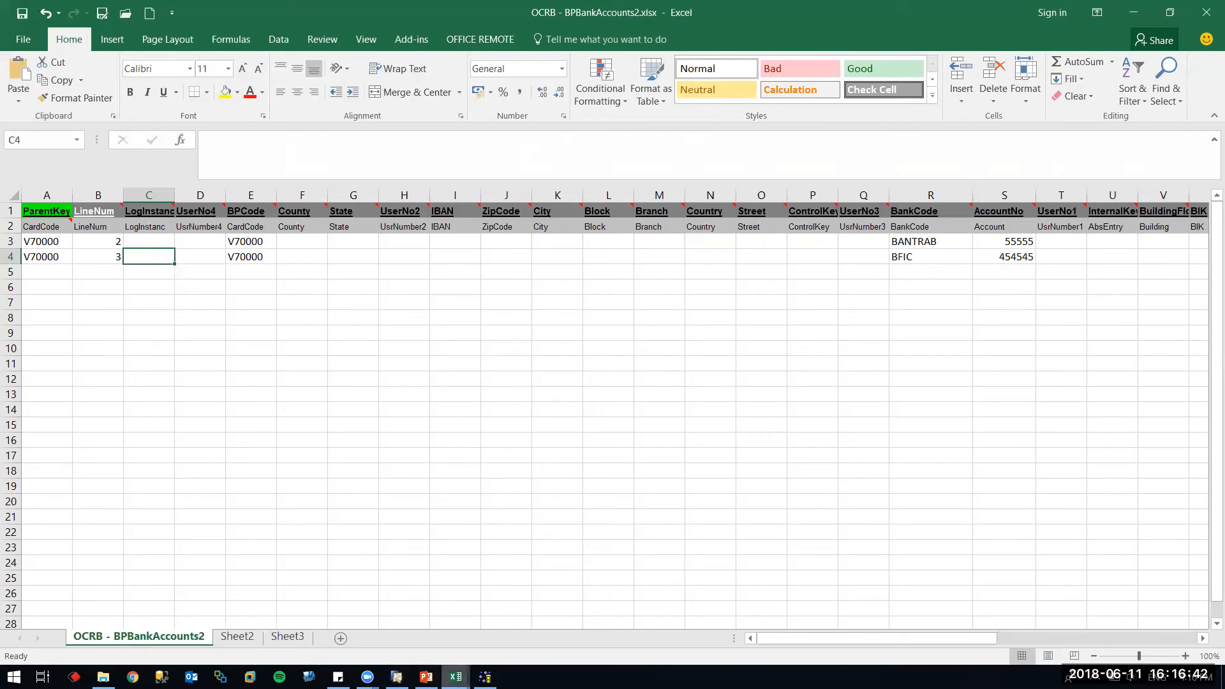
pyautogui.click(484, 676)
# Re-check the source data and run an import simulation for the bank account file
pyautogui.click(618, 532)
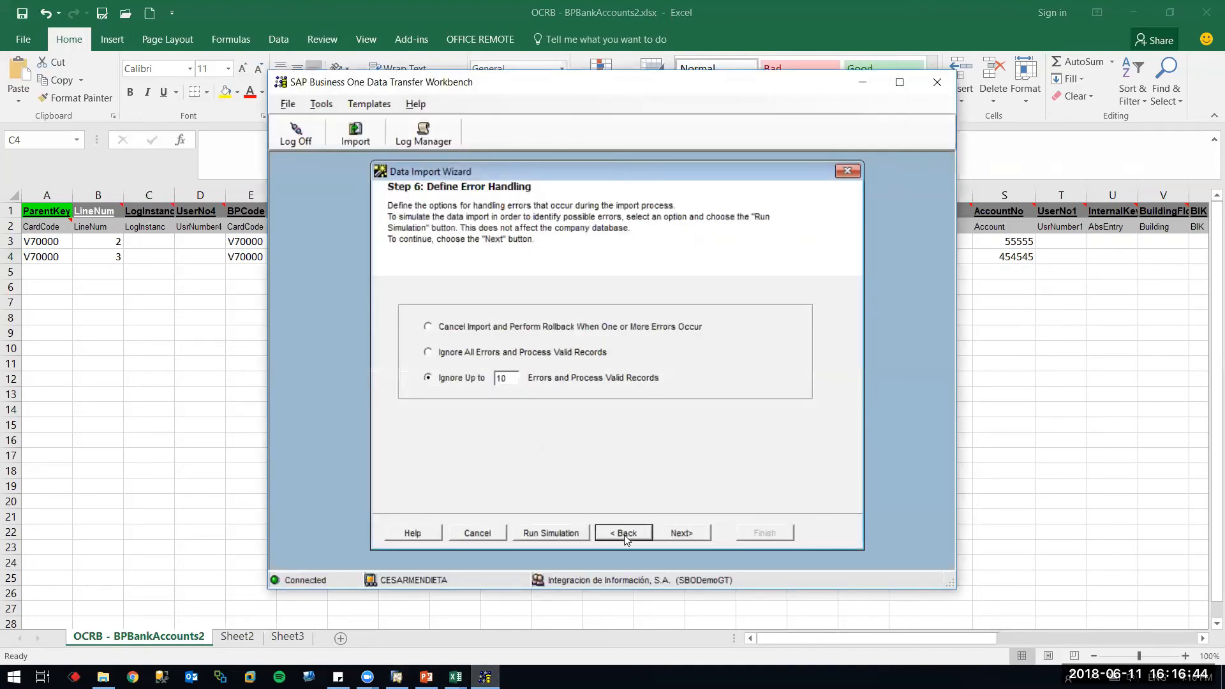
pyautogui.click(591, 294)
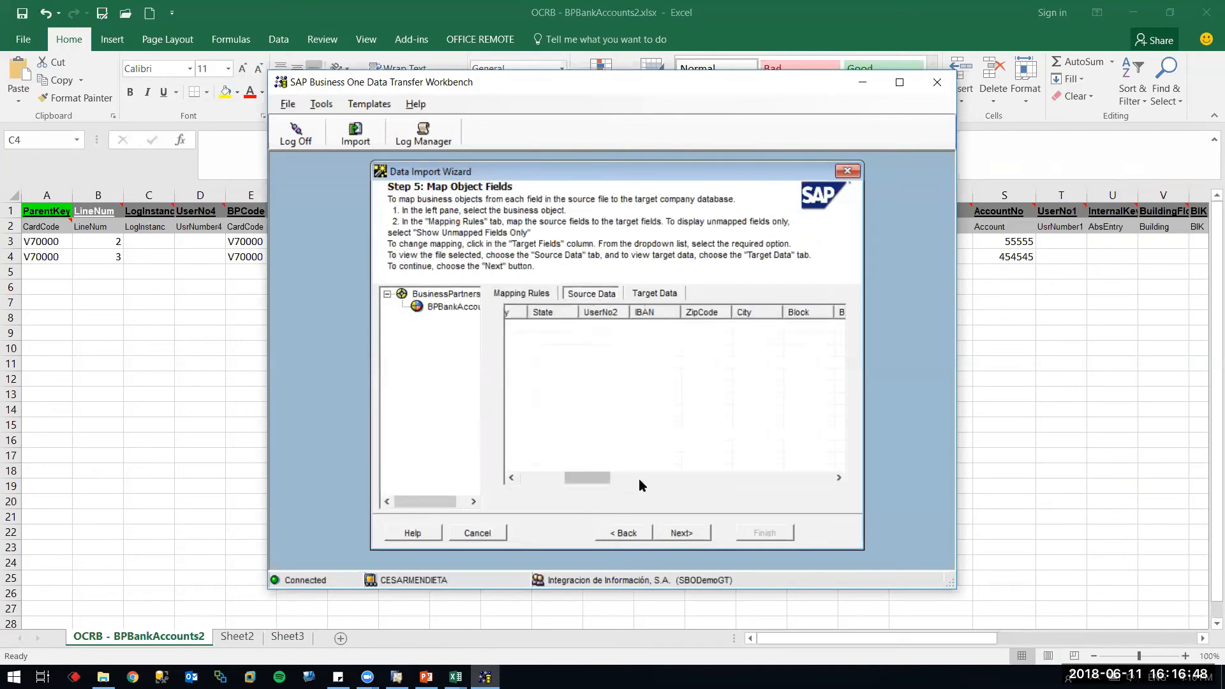
pyautogui.click(673, 530)
pyautogui.click(576, 533)
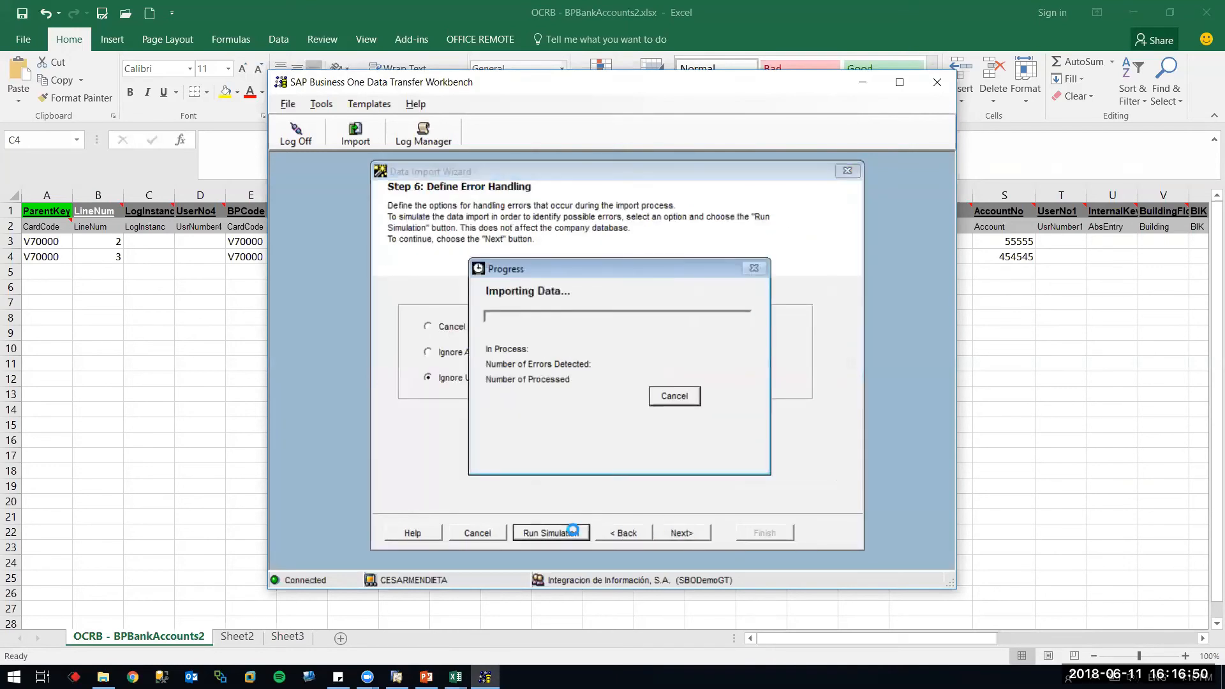
pyautogui.click(731, 433)
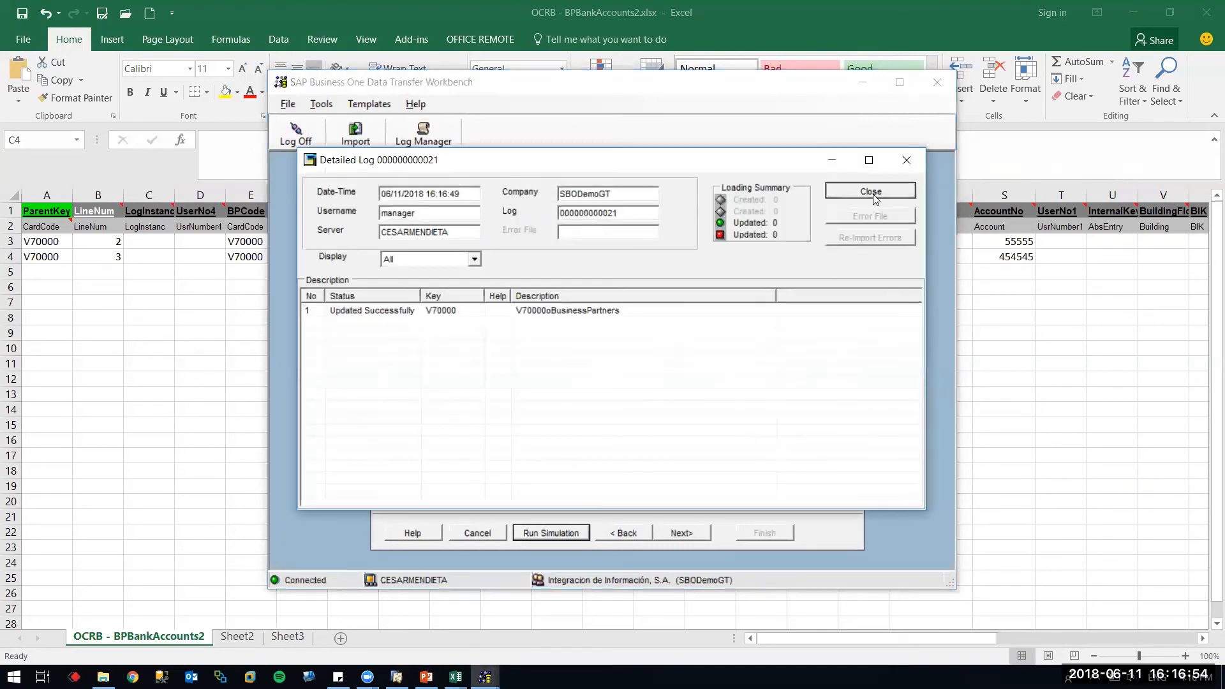
pyautogui.click(873, 192)
# Run the real import, updating 1 business object with 0 errors
pyautogui.click(694, 536)
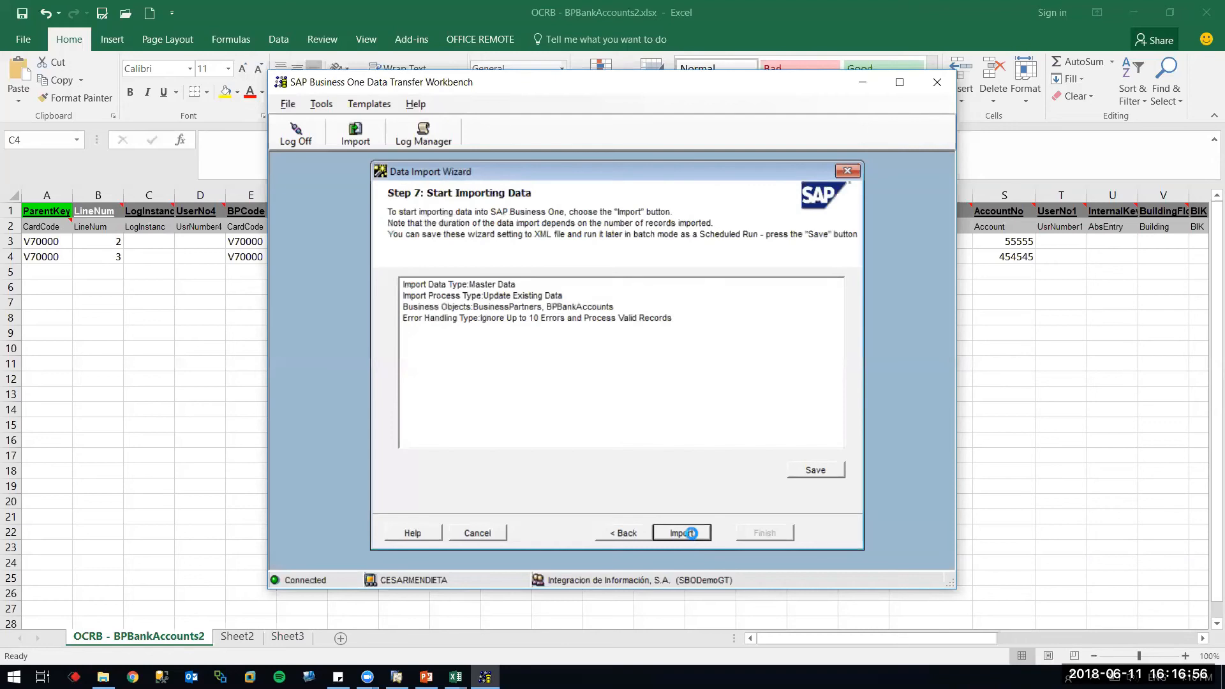
pyautogui.click(691, 534)
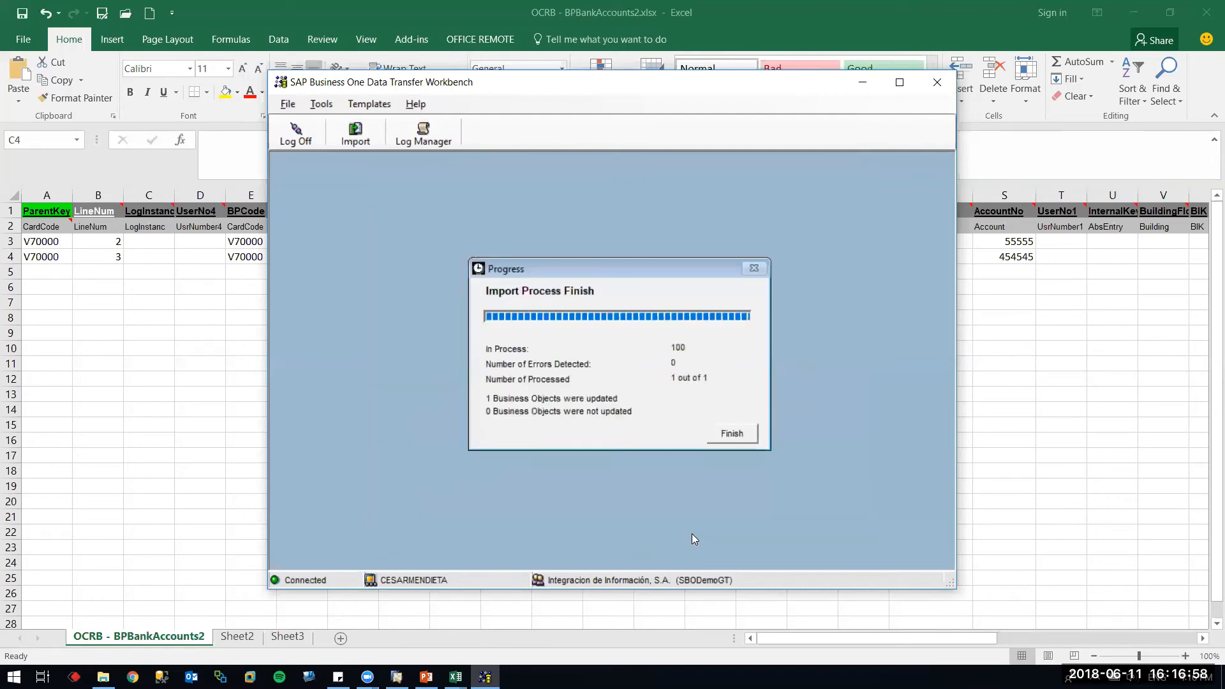
pyautogui.hotkey('alt', 'Tab')
pyautogui.hotkey('alt', 'Tab')
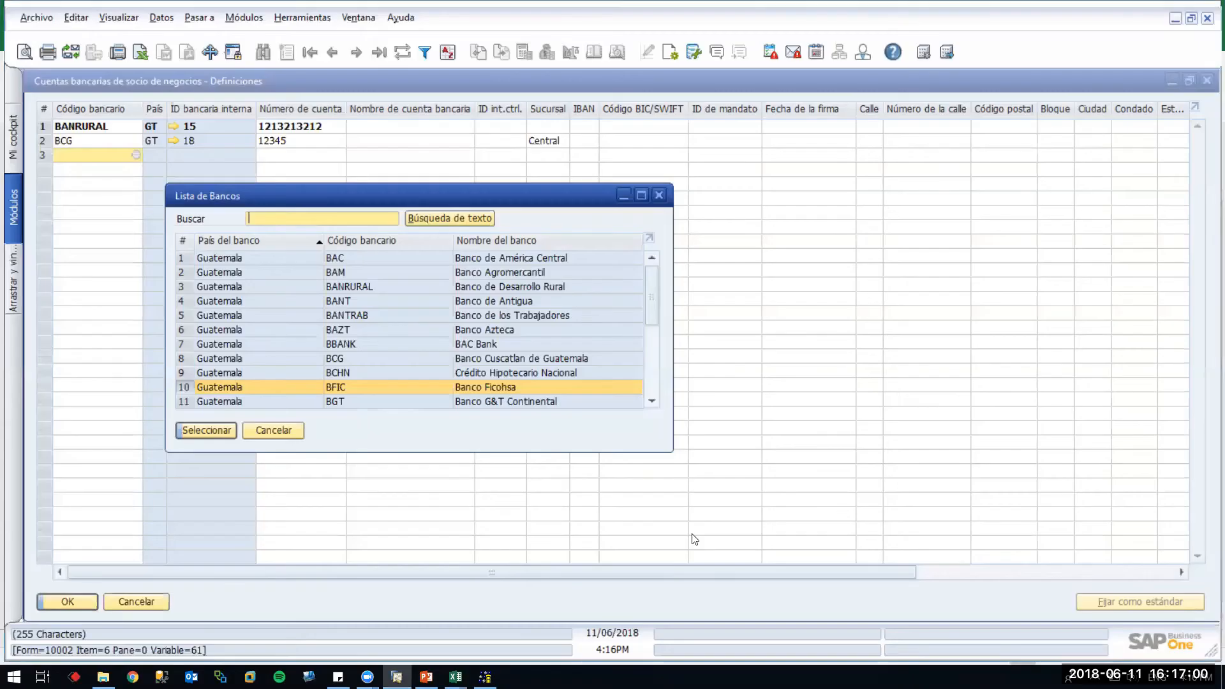
# Refresh supplier V70000, verify its BANTRAB 55555 and BFIC 454545 accounts, then switch to PowerPoint
pyautogui.click(137, 602)
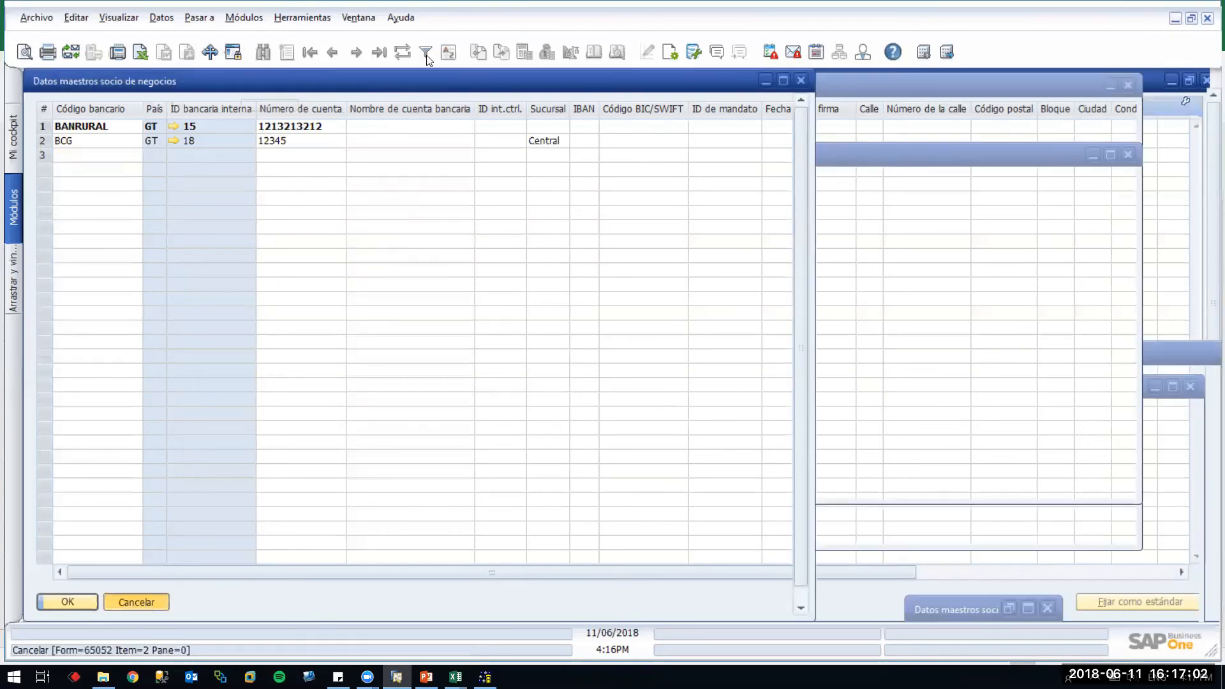
pyautogui.click(404, 51)
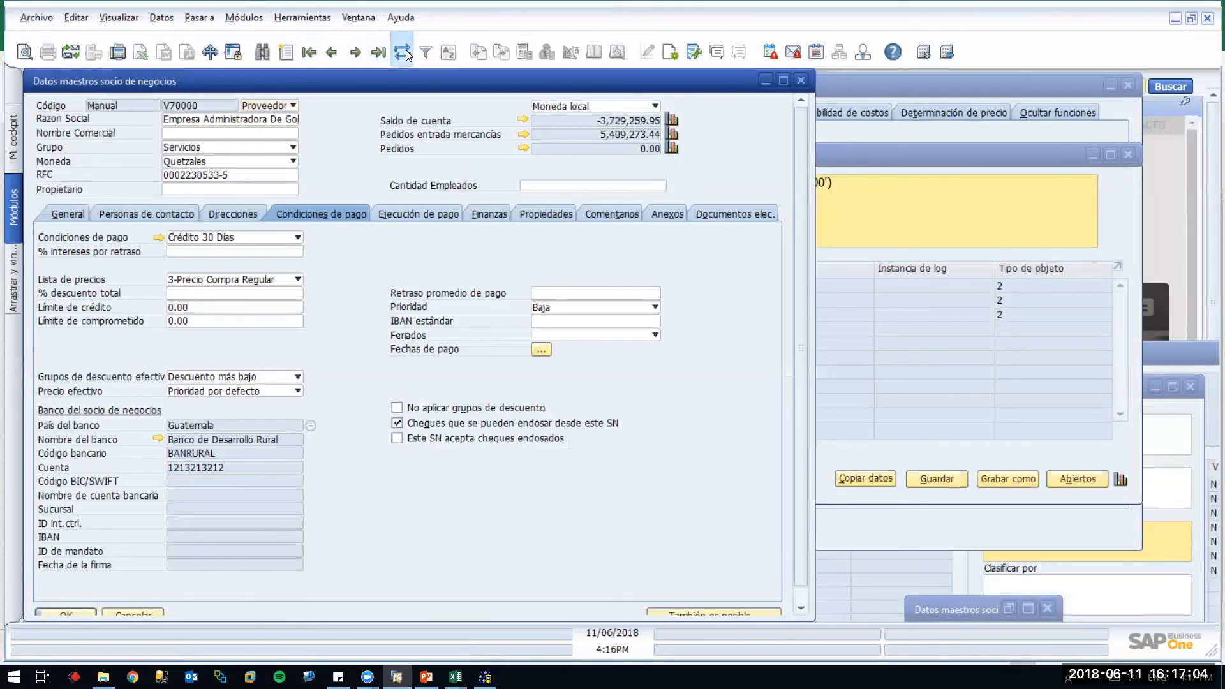
pyautogui.click(312, 424)
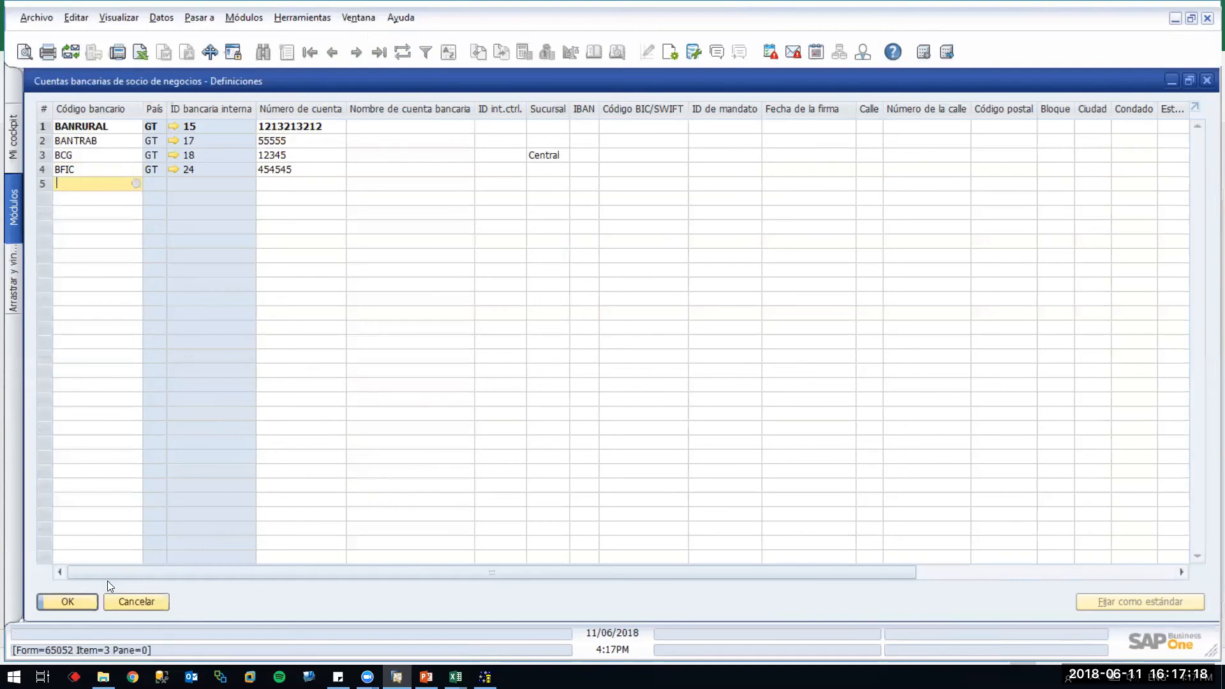
pyautogui.click(143, 597)
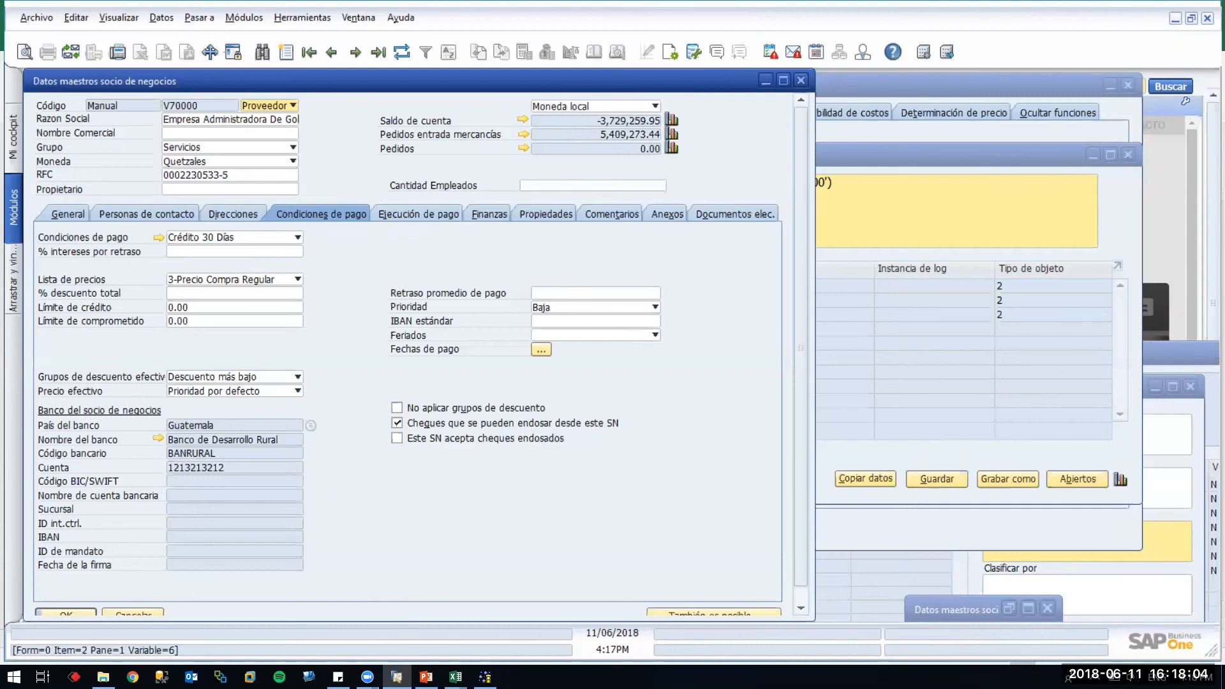
pyautogui.hotkey('alt', 'Tab')
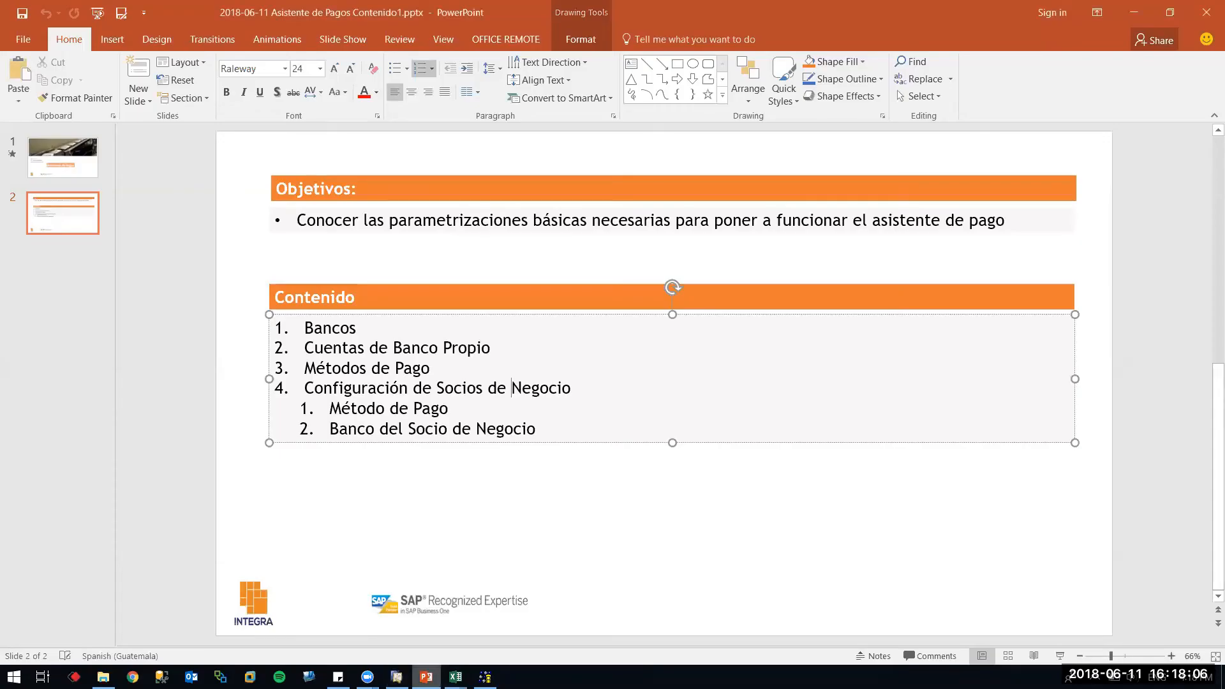